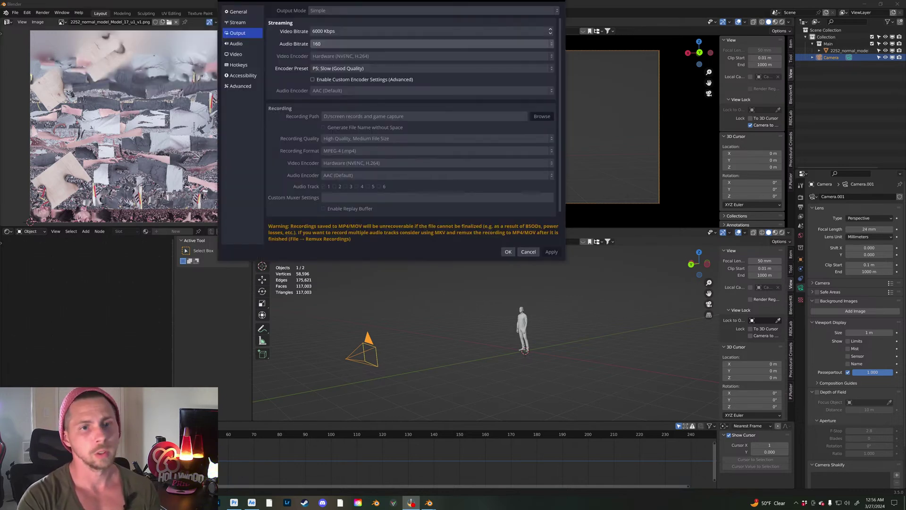
Step: Review the audio and stream settings in the OBS settings window, and close it without changes
drag(408, 1, 698, 71)
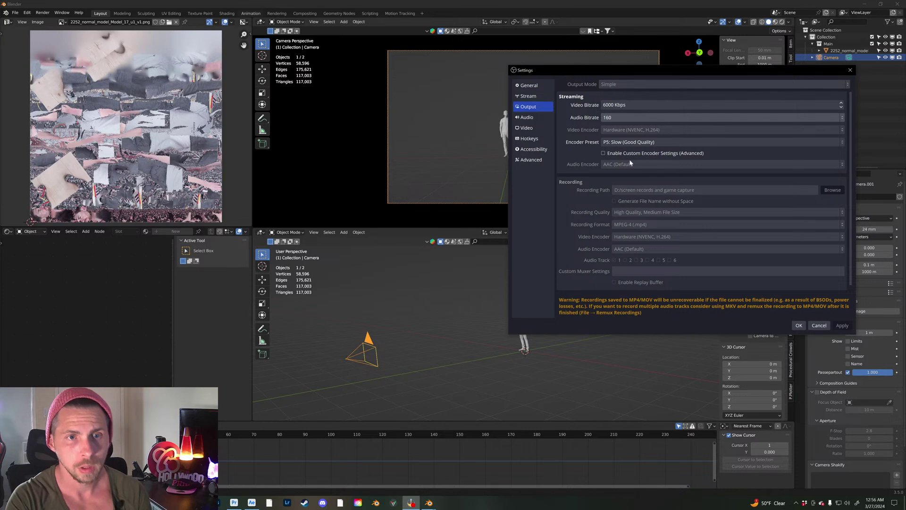
click(530, 118)
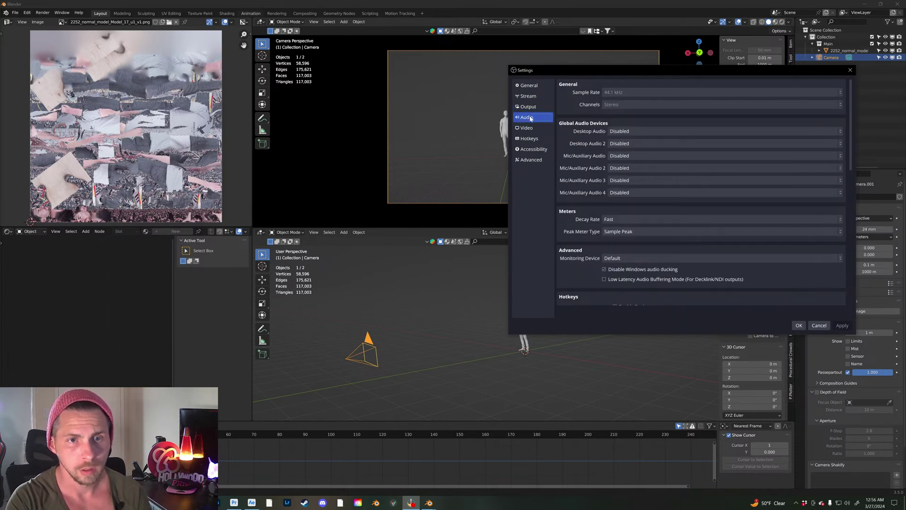
click(528, 95)
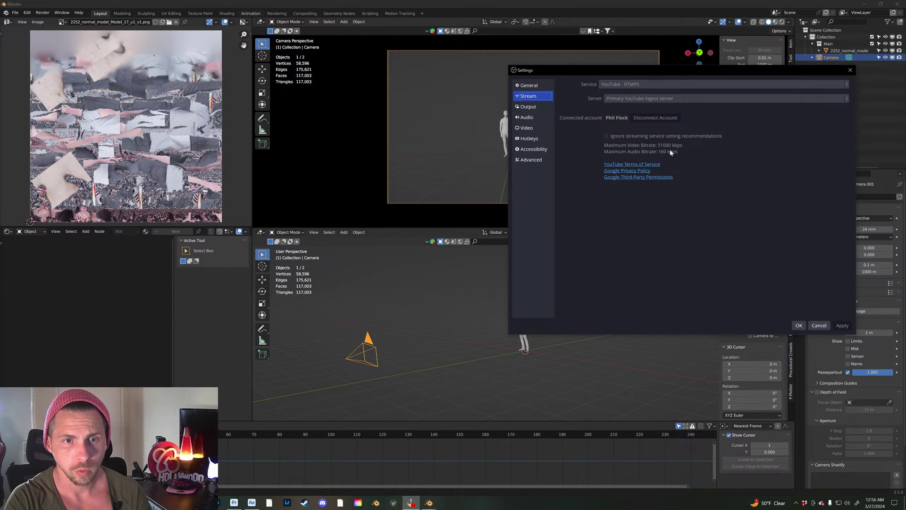
click(850, 72)
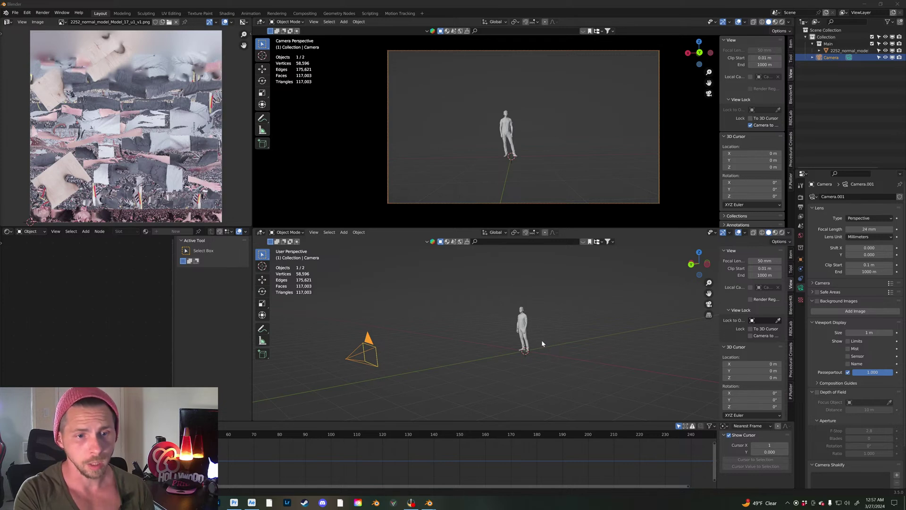
Step: Delete the standing human model from the scene
middle_drag(503, 360, 523, 335)
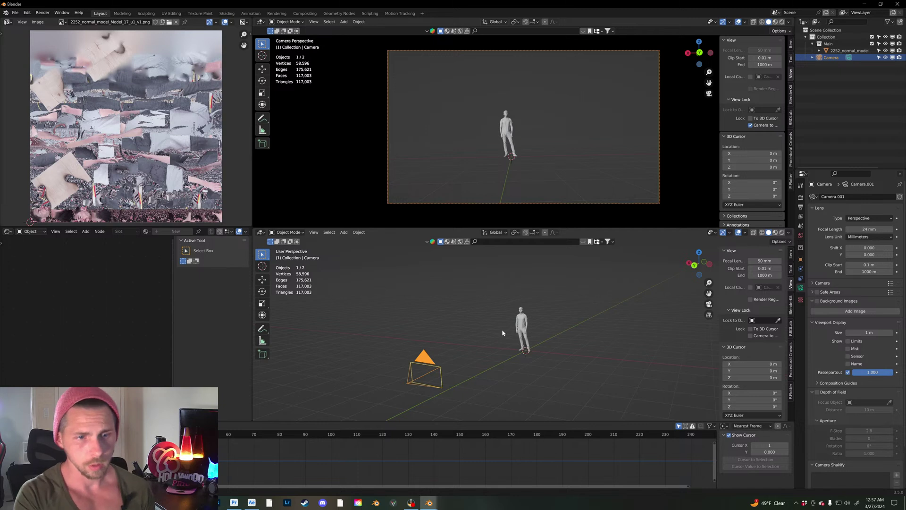
middle_drag(574, 331, 527, 327)
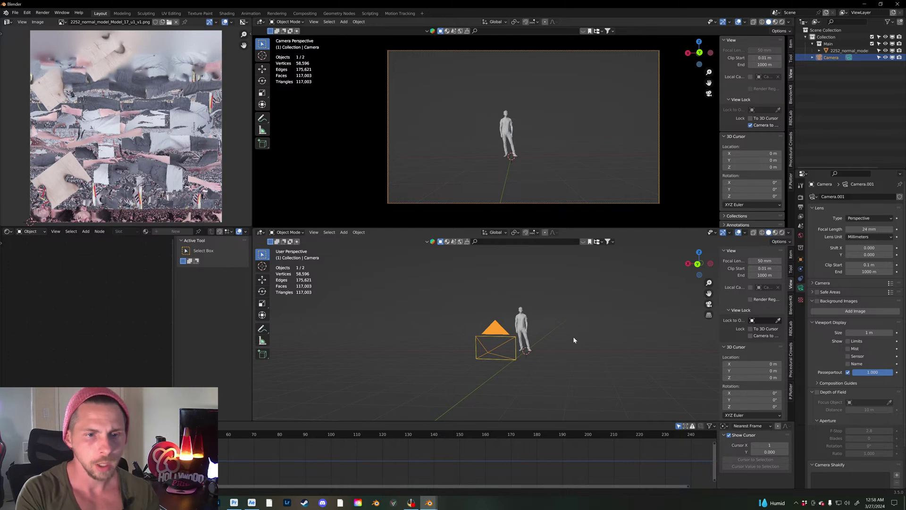
middle_drag(574, 339, 564, 338)
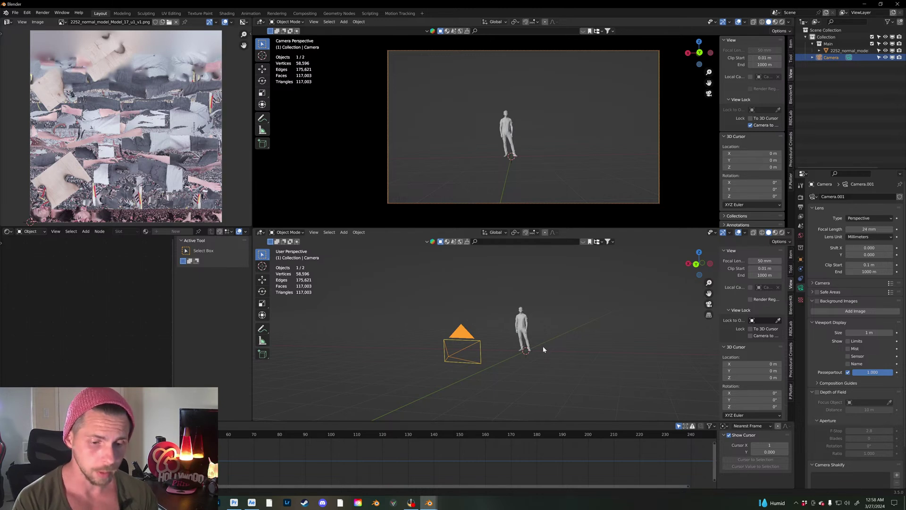
mouse_move(547, 344)
middle_down()
mouse_move(549, 335)
mouse_move(558, 341)
middle_up()
click(527, 326)
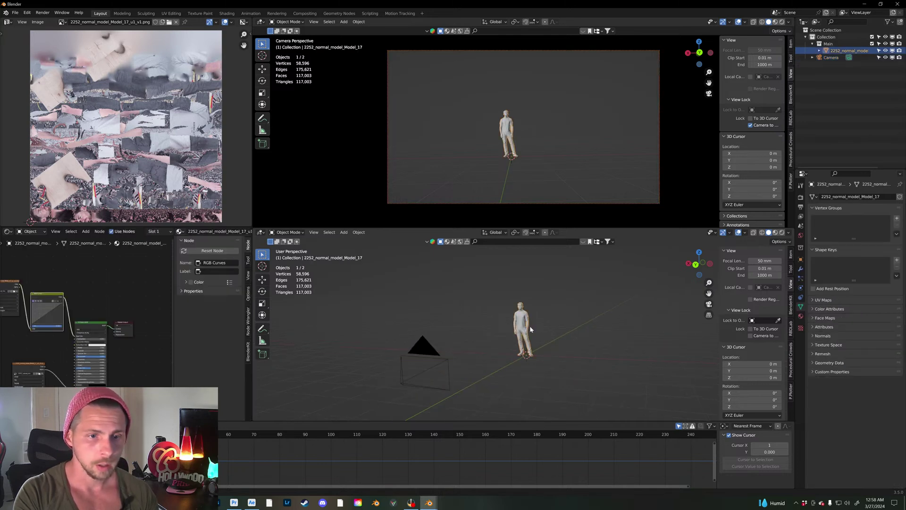
key(x)
click(559, 346)
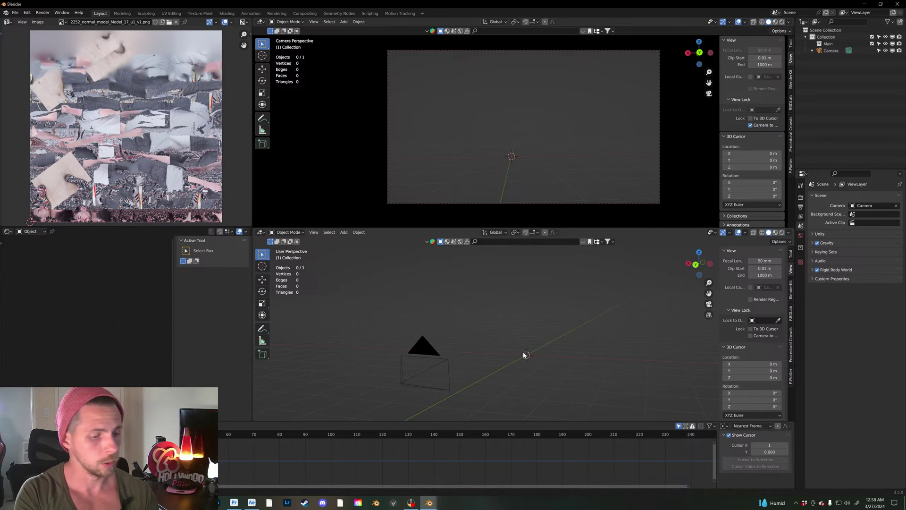
Step: Search the asset library for "coke" and place the Coca Cola can with droplets at the world origin
scroll(520, 354, up, 3)
scroll(520, 355, down, 2)
mouse_move(492, 357)
middle_down()
mouse_move(491, 344)
mouse_move(477, 355)
mouse_move(491, 359)
middle_up()
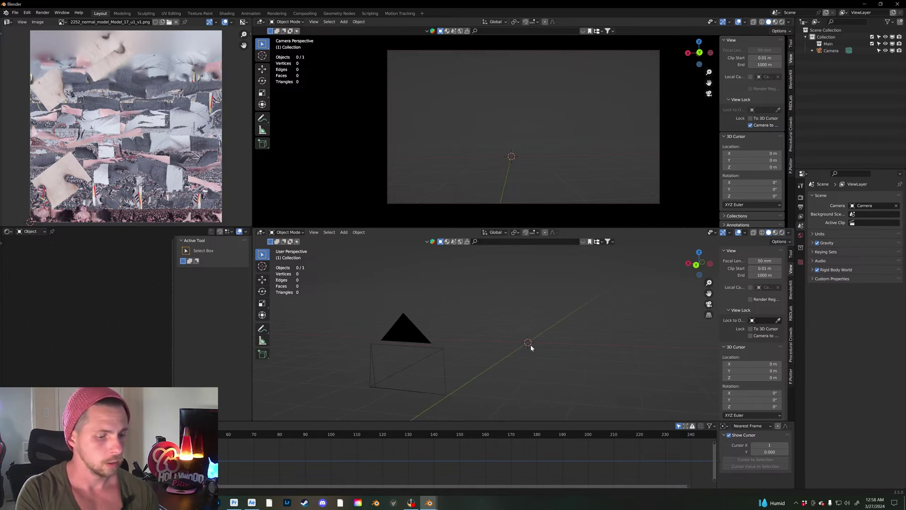
click(537, 241)
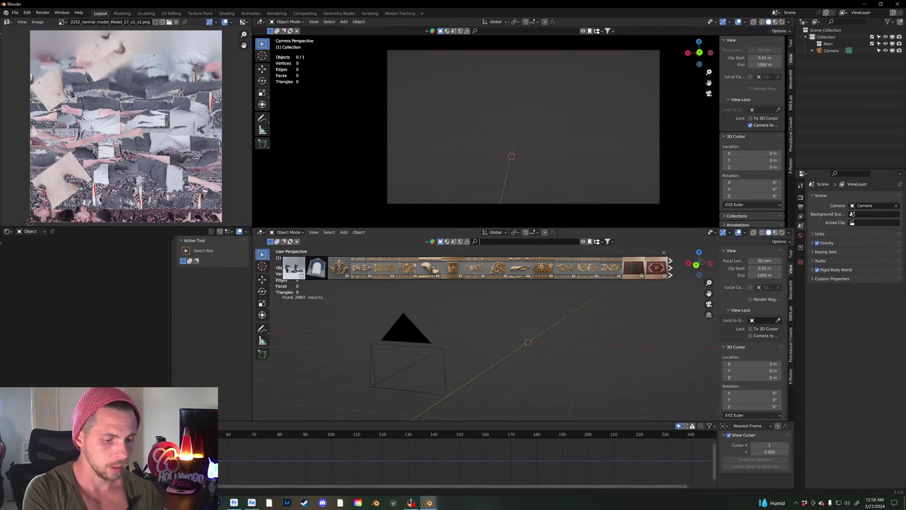
text(coka)
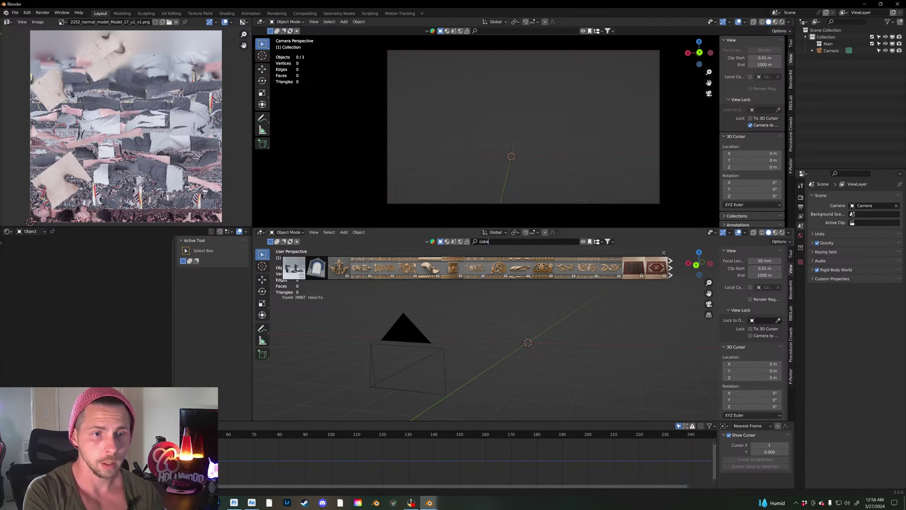
key(BackSpace)
text(e)
key(Return)
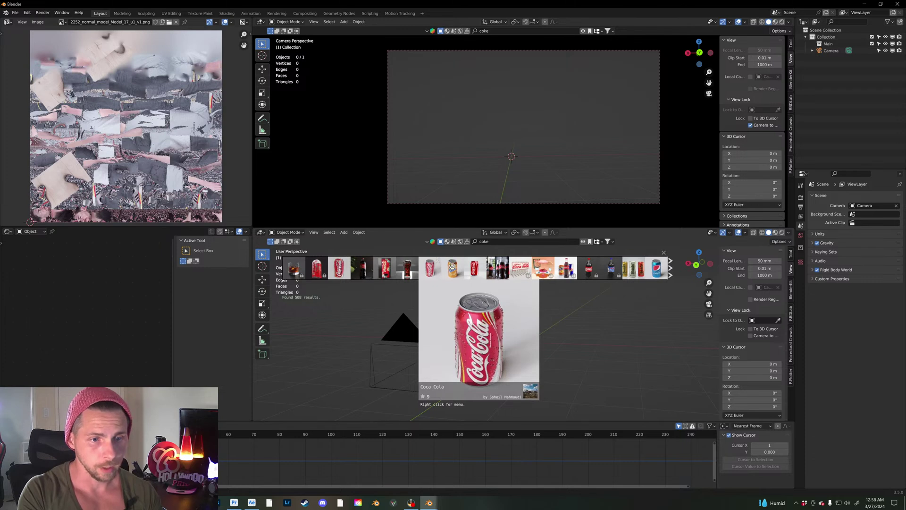
mouse_move(476, 268)
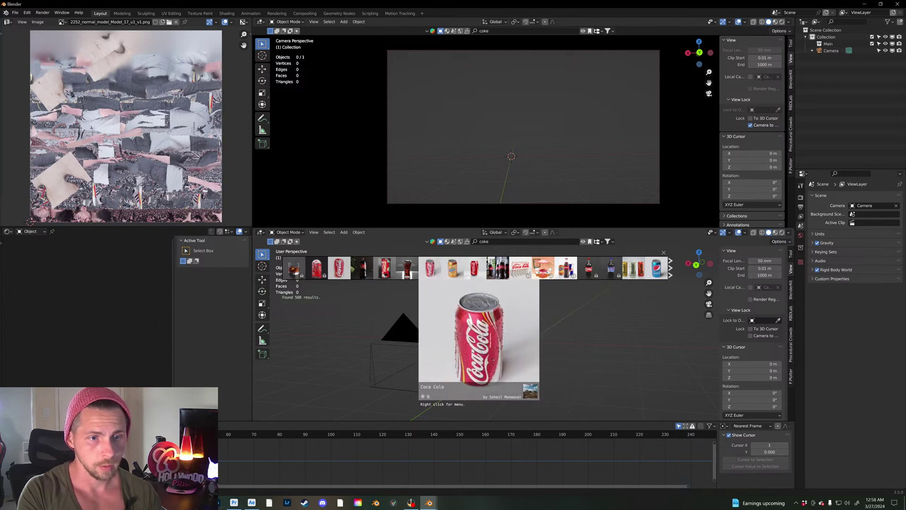
drag(431, 269, 524, 354)
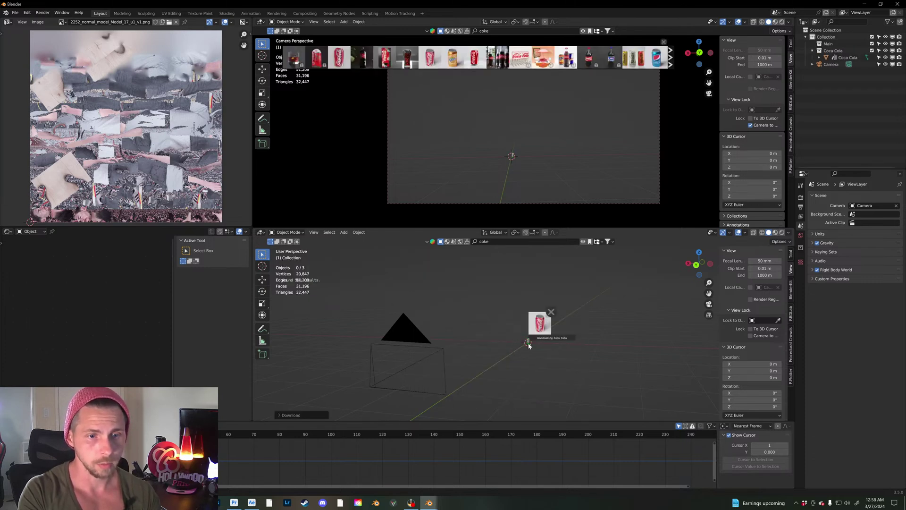
Step: Display the can in Material Preview shading in the user perspective viewport
scroll(529, 345, up, 5)
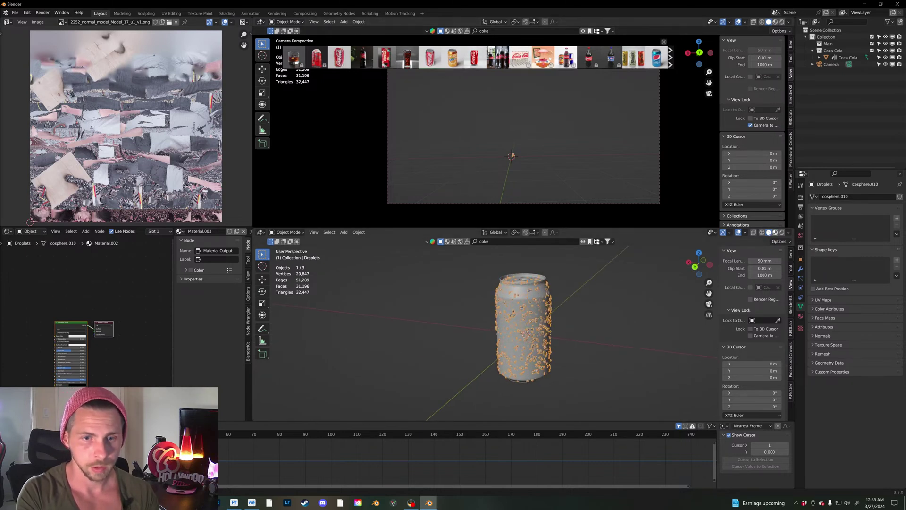
click(775, 233)
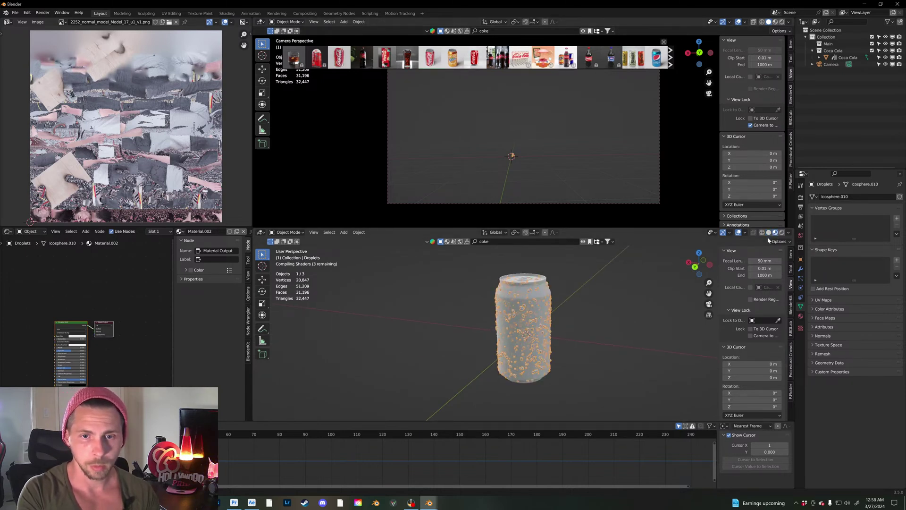
middle_drag(558, 310, 565, 332)
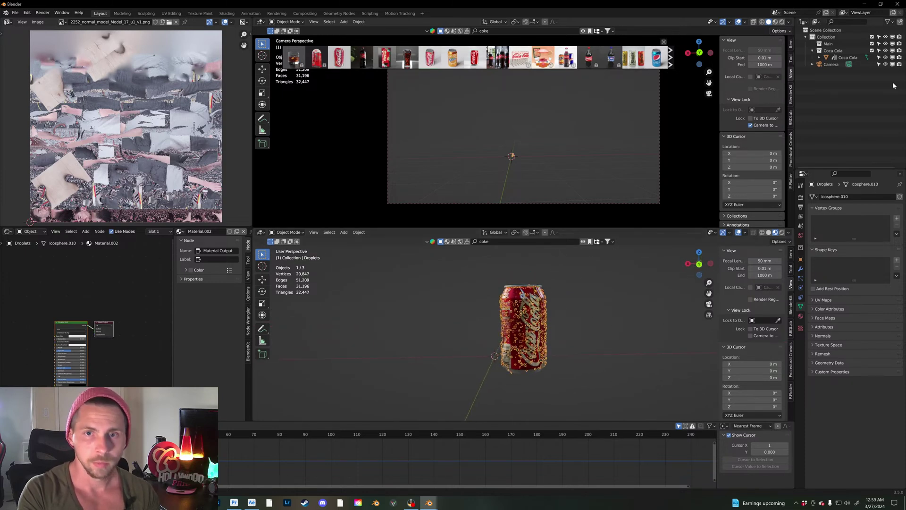
Step: Join the Coca Cola can and its Droplets into a single object, with Droplets as the active object
click(819, 57)
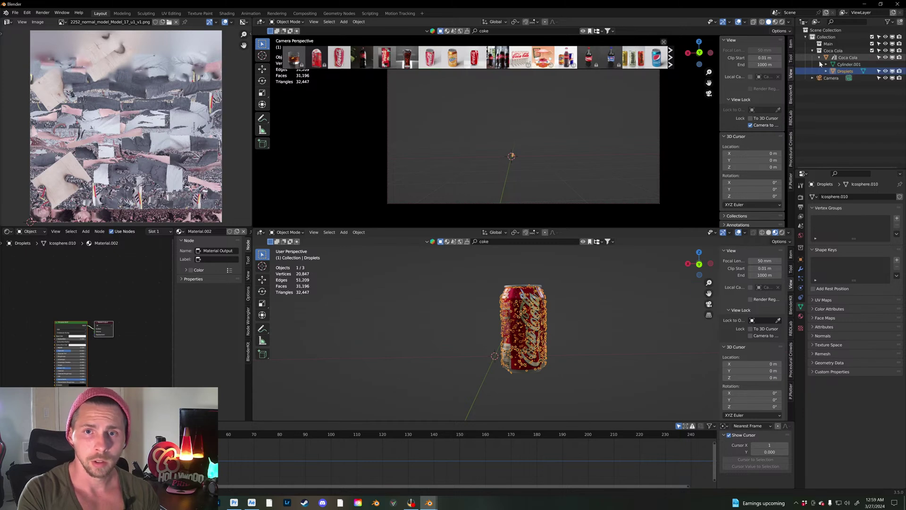
click(542, 297)
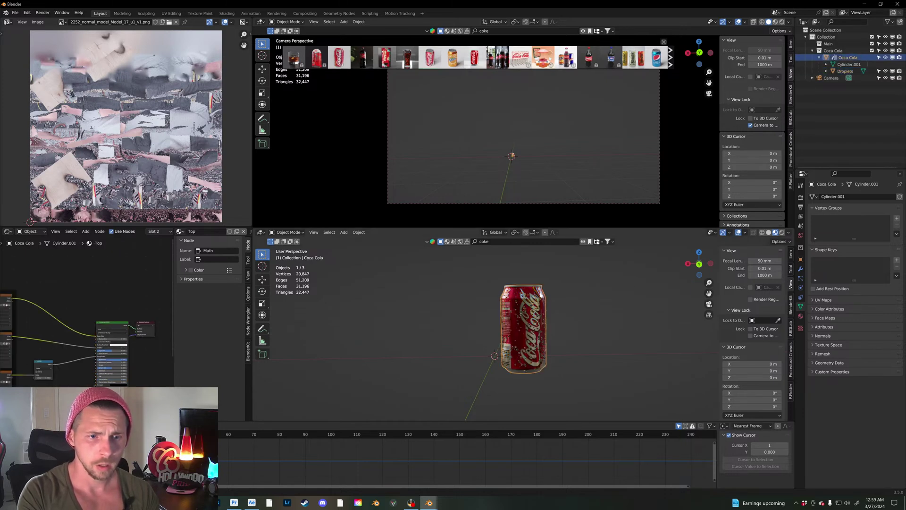
click(540, 318)
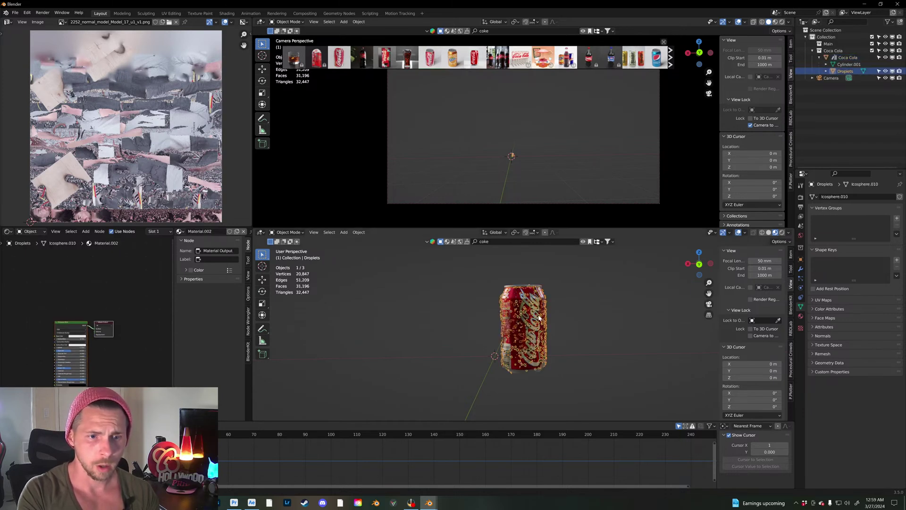
click(528, 293)
click(540, 325)
click(528, 294)
click(528, 294)
click(535, 312)
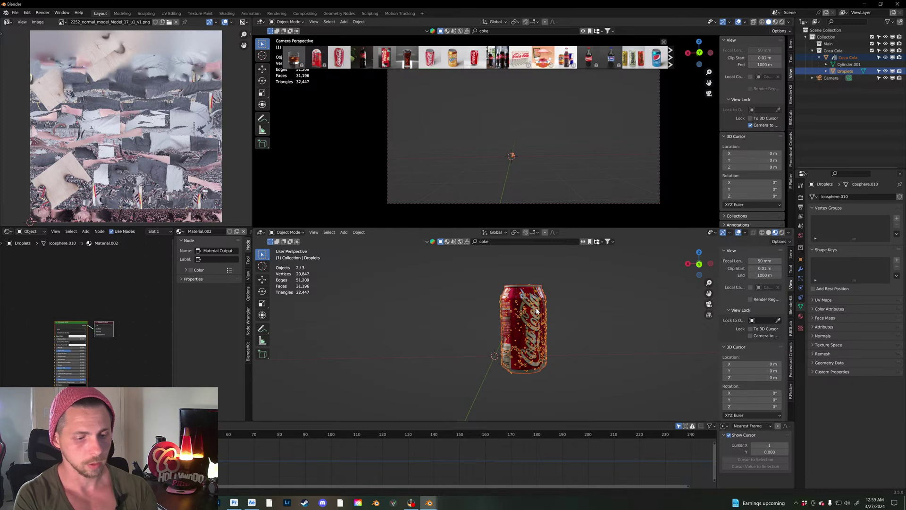
key(ctrl+j)
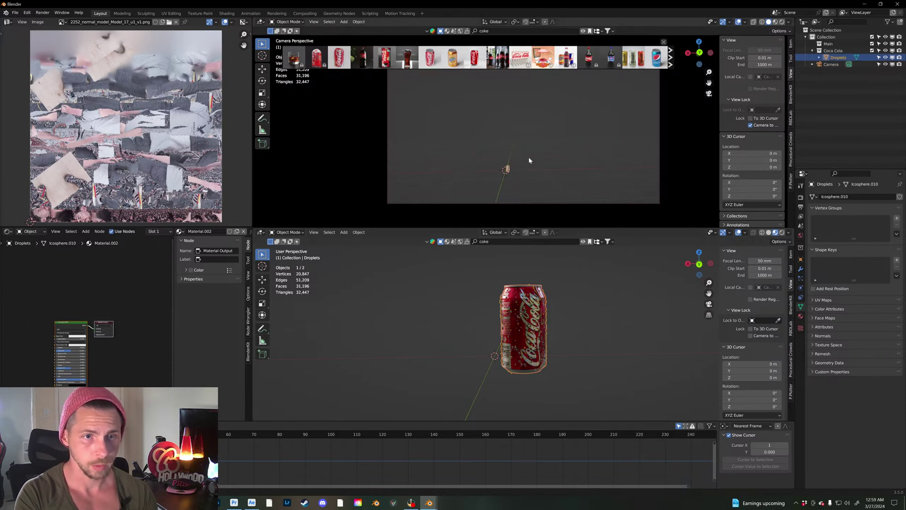
Step: Bring the camera close to the can and set the camera's focal length to 50 mm
middle_drag(521, 161, 558, 151)
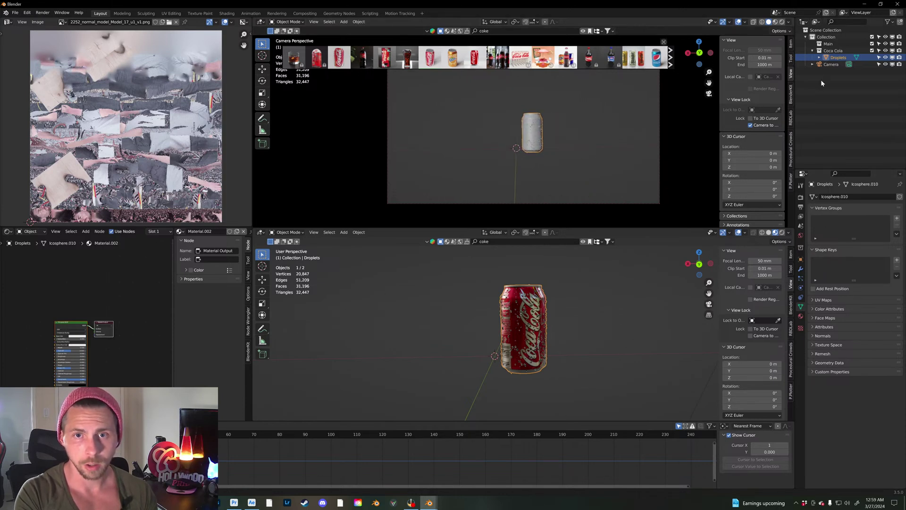
click(830, 65)
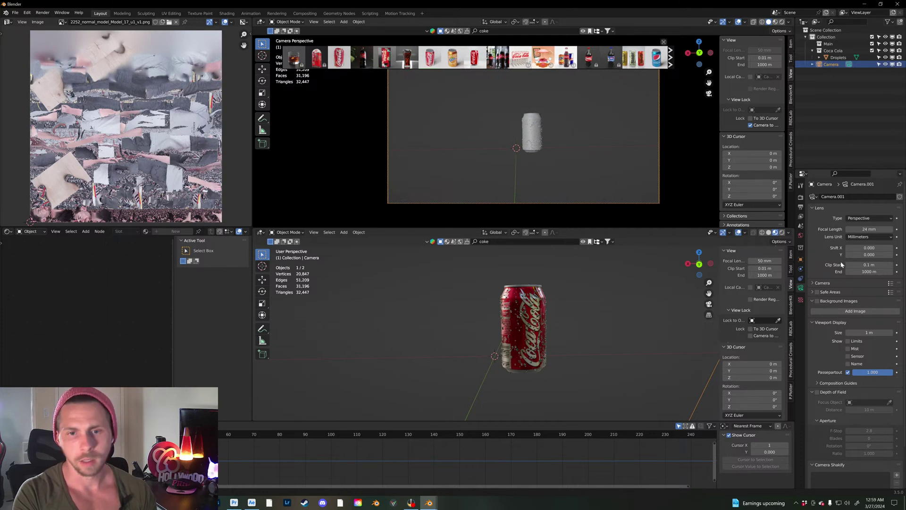
scroll(830, 336, down, 3)
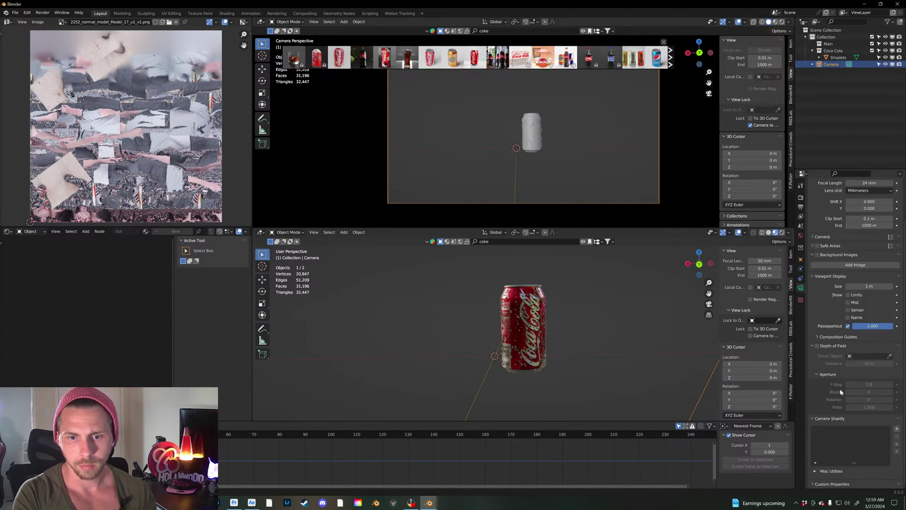
scroll(830, 312, up, 3)
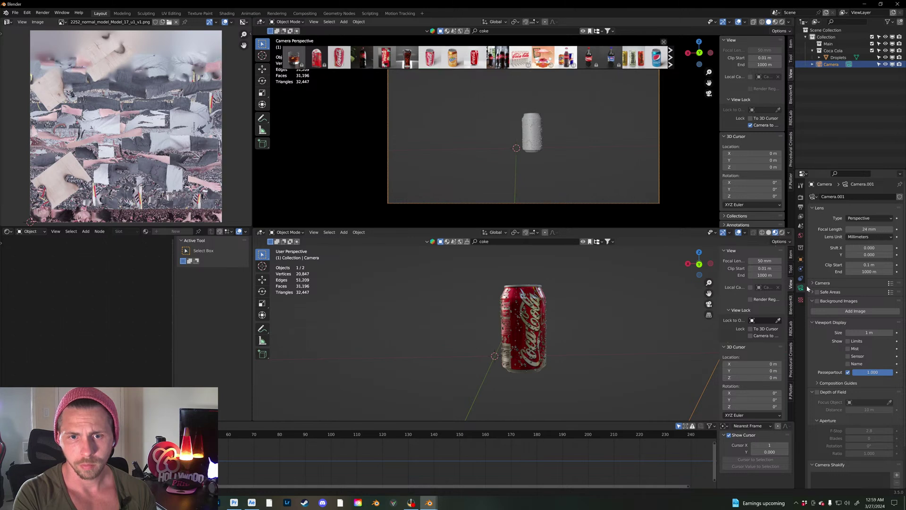
click(869, 229)
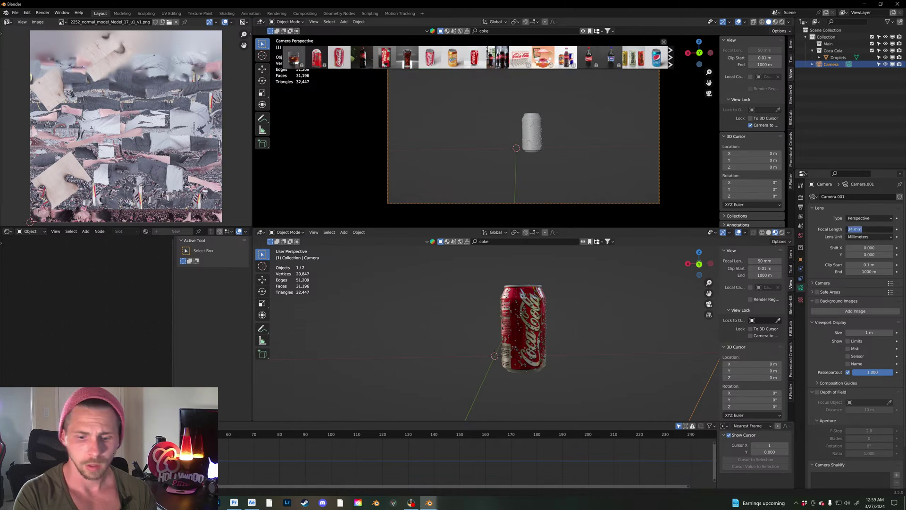
text(50)
key(Return)
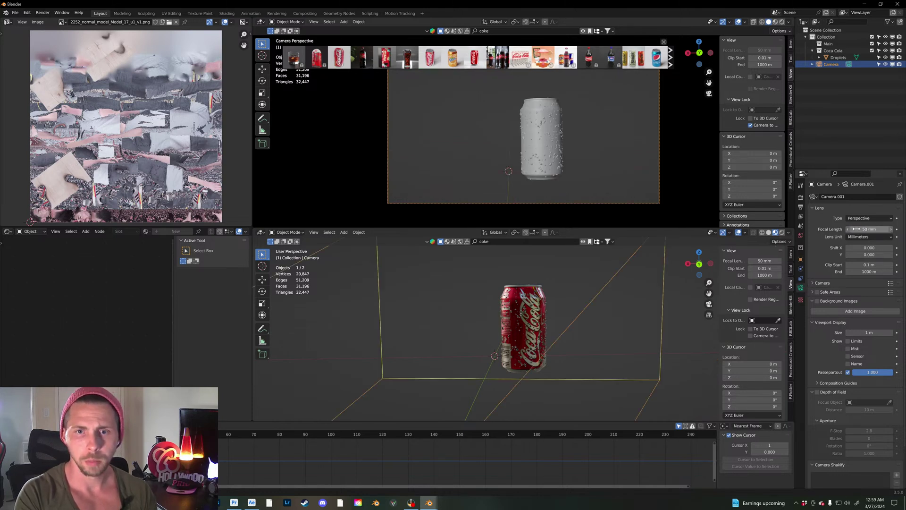
middle_drag(551, 150, 565, 190)
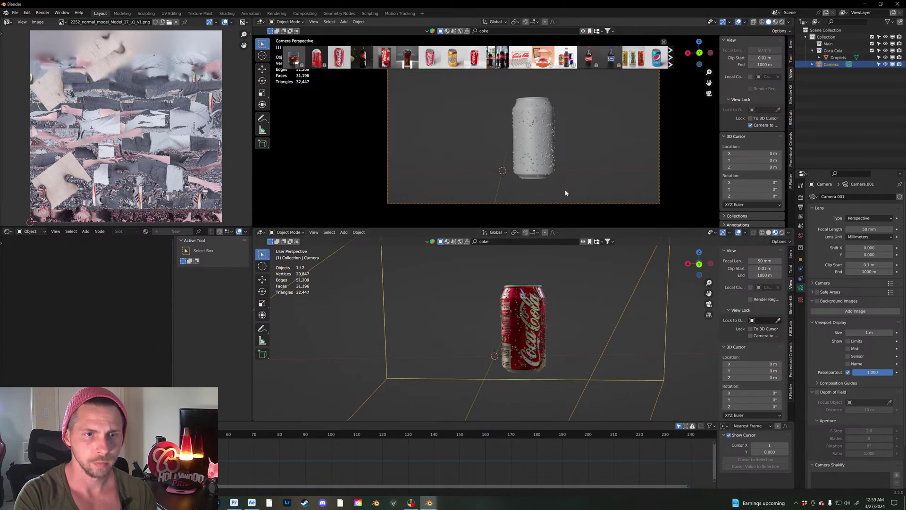
Step: Move the joined can sideways so it stands on the world origin
click(533, 352)
key(x)
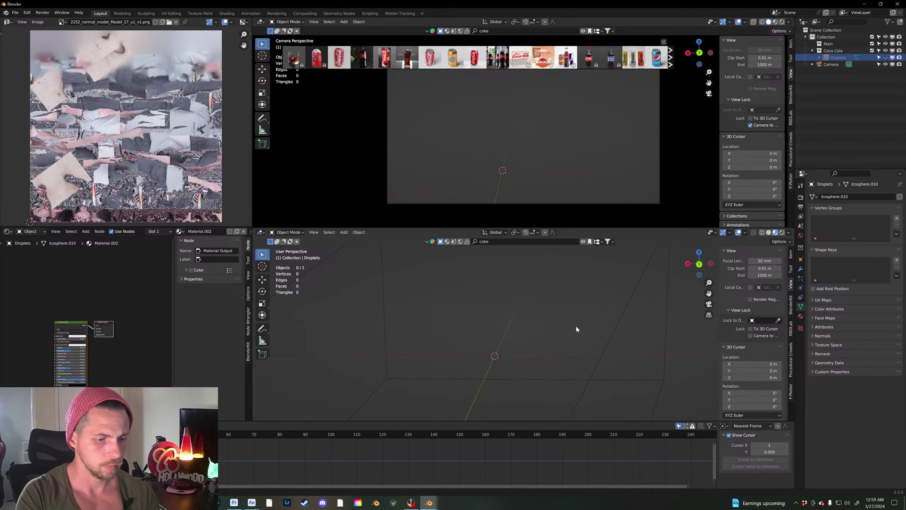
key(alt+h)
key(g)
click(550, 326)
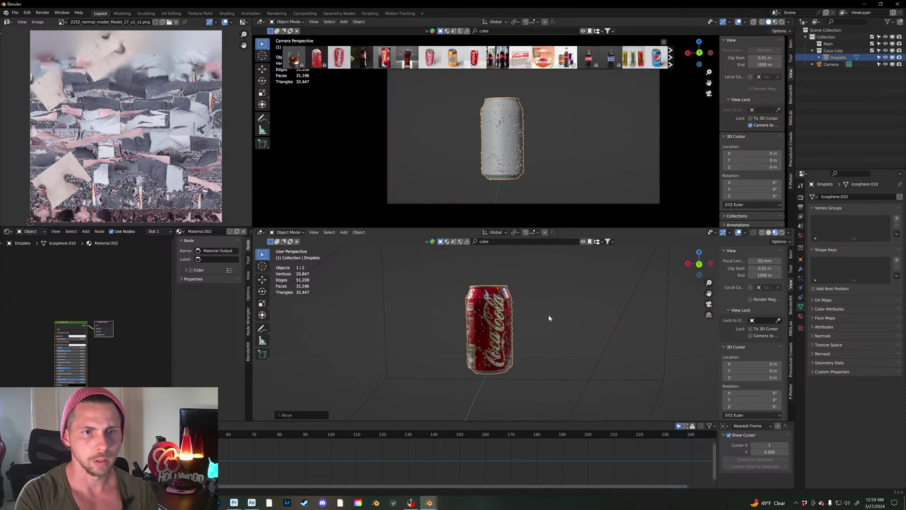
Step: Center the can in the camera view, and show that view in Material Preview shading without the asset bar
shift+middle_drag(522, 181, 527, 181)
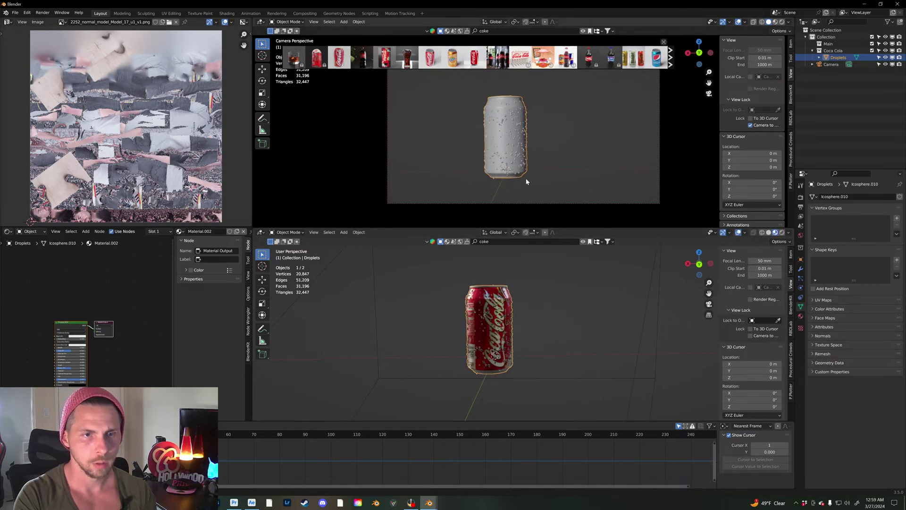
key(KP_Decimal)
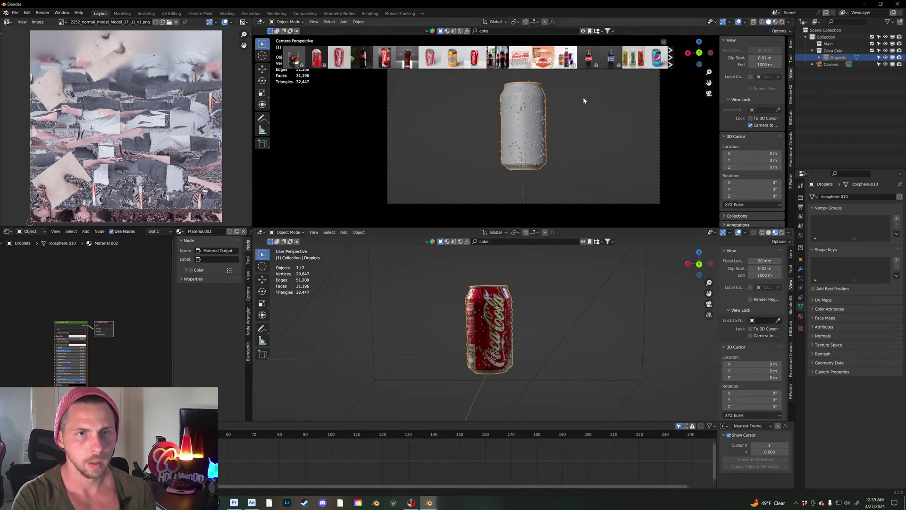
click(663, 41)
click(774, 22)
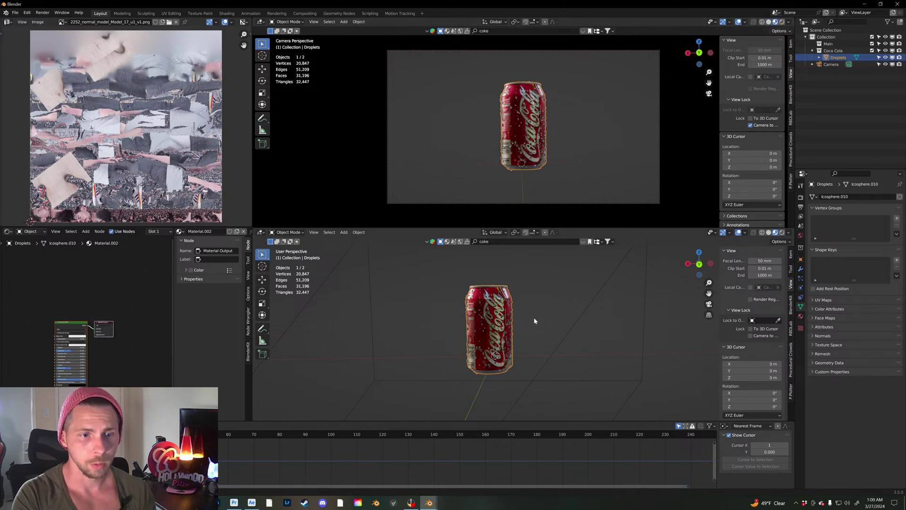
Step: Examine the can and the empty space behind it from several angles around the camera's field of view
scroll(519, 336, down, 5)
middle_drag(532, 344, 494, 346)
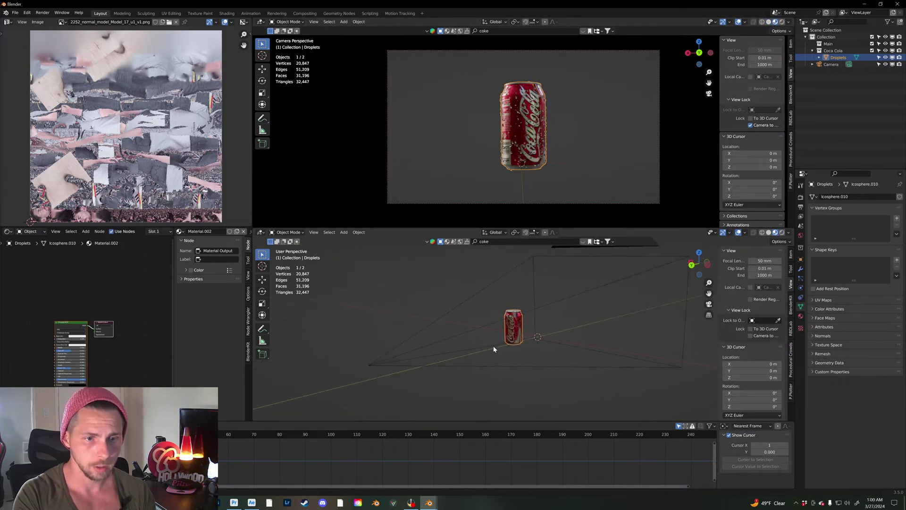
scroll(517, 343, up, 3)
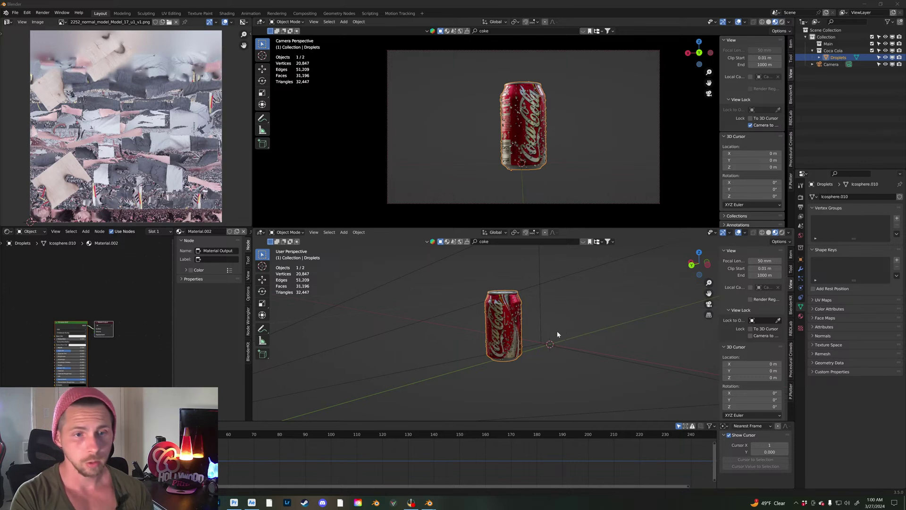
middle_drag(543, 327, 577, 325)
mouse_move(519, 335)
middle_down()
mouse_move(538, 337)
mouse_move(526, 330)
middle_up()
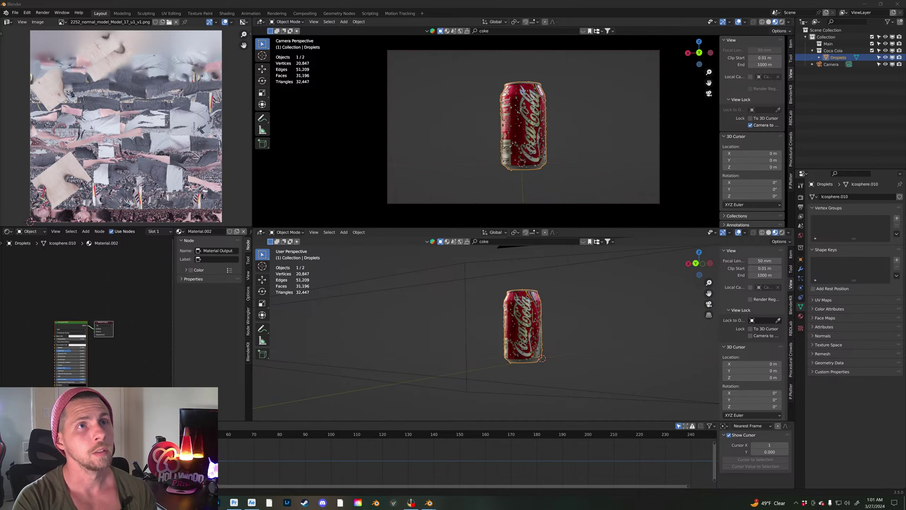
mouse_move(552, 338)
middle_down()
mouse_move(562, 340)
mouse_move(552, 338)
middle_up()
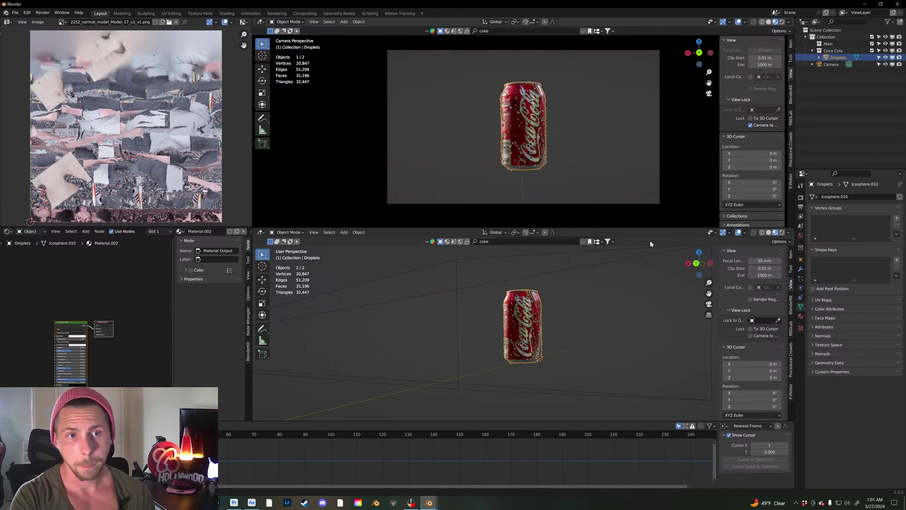
mouse_move(560, 314)
middle_down()
mouse_move(566, 319)
mouse_move(551, 322)
mouse_move(560, 318)
middle_up()
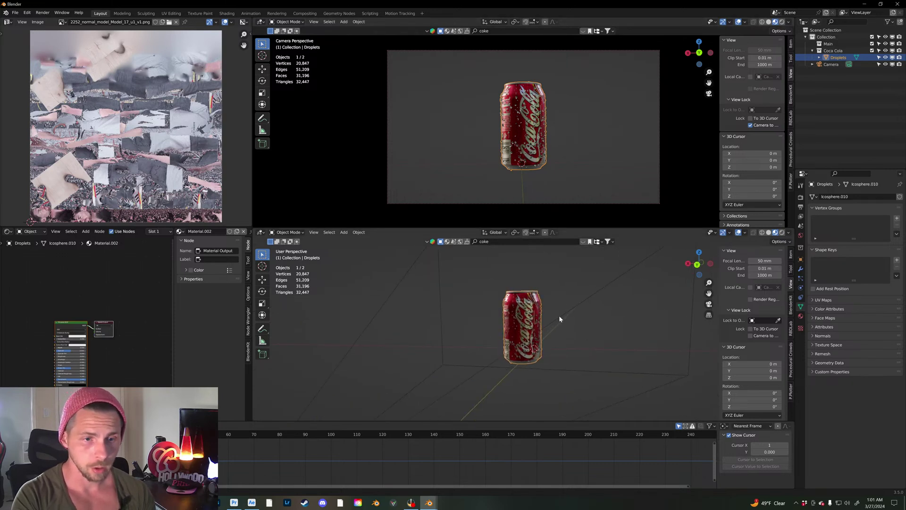
scroll(555, 321, up, 3)
mouse_move(557, 323)
middle_down()
mouse_move(526, 328)
mouse_move(542, 327)
middle_up()
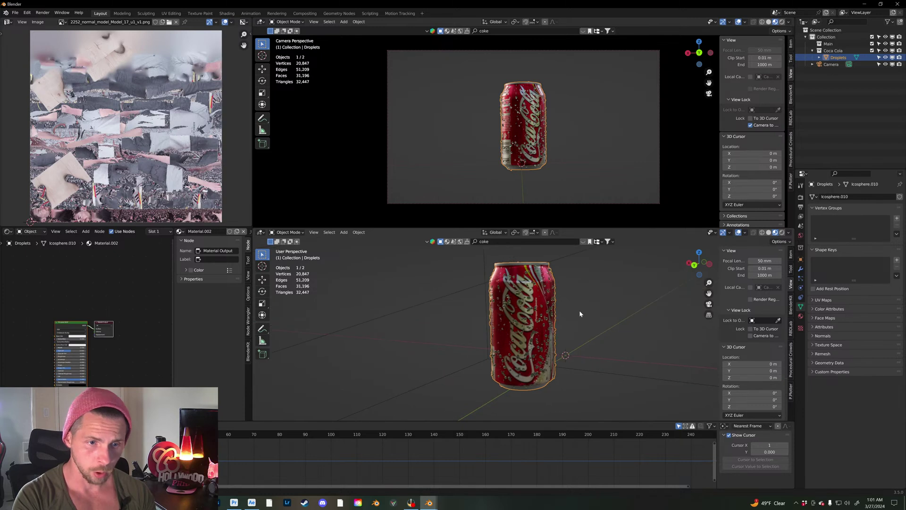
middle_drag(469, 364, 541, 340)
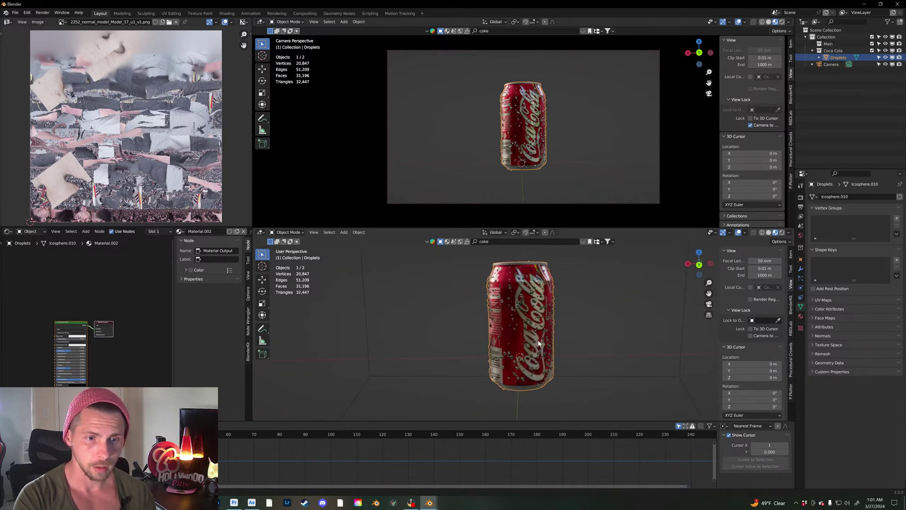
scroll(540, 338, down, 7)
scroll(541, 341, up, 3)
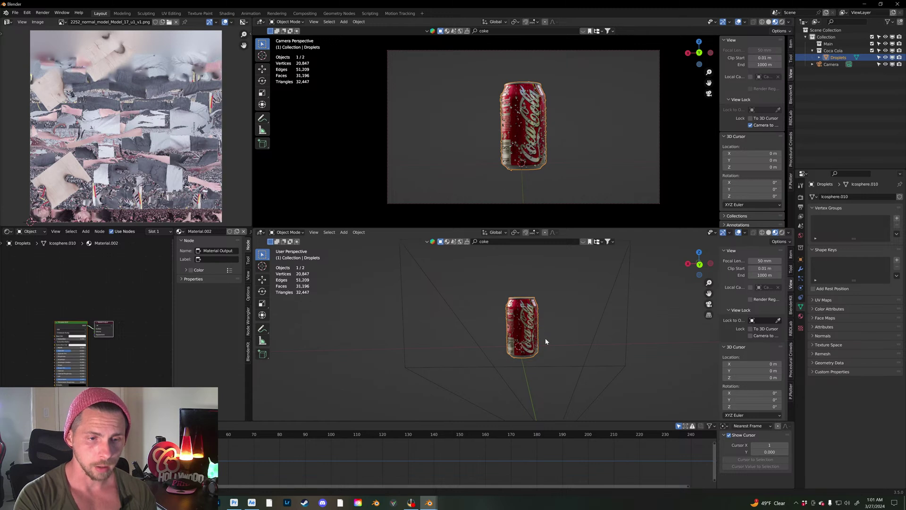
scroll(550, 343, up, 2)
mouse_move(550, 343)
middle_down()
mouse_move(481, 344)
mouse_move(542, 343)
middle_up()
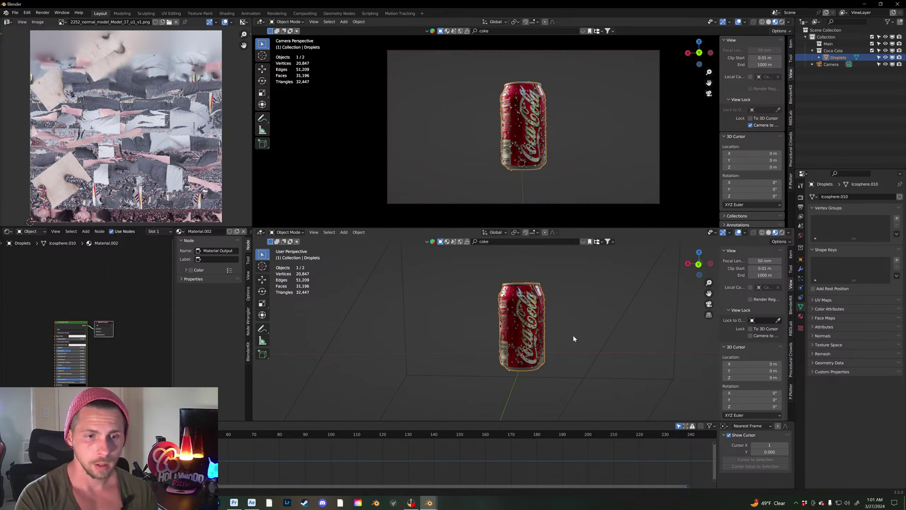
Step: Add a cylinder at the 3D cursor, shrink it to roughly the can's size, and raise it so its base rests at floor level
middle_drag(567, 330, 501, 348)
scroll(485, 343, down, 5)
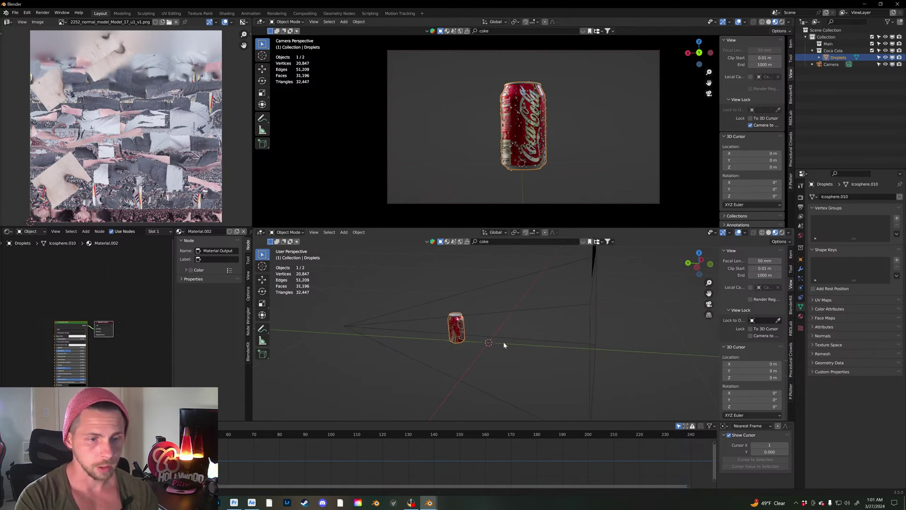
key(shift+a)
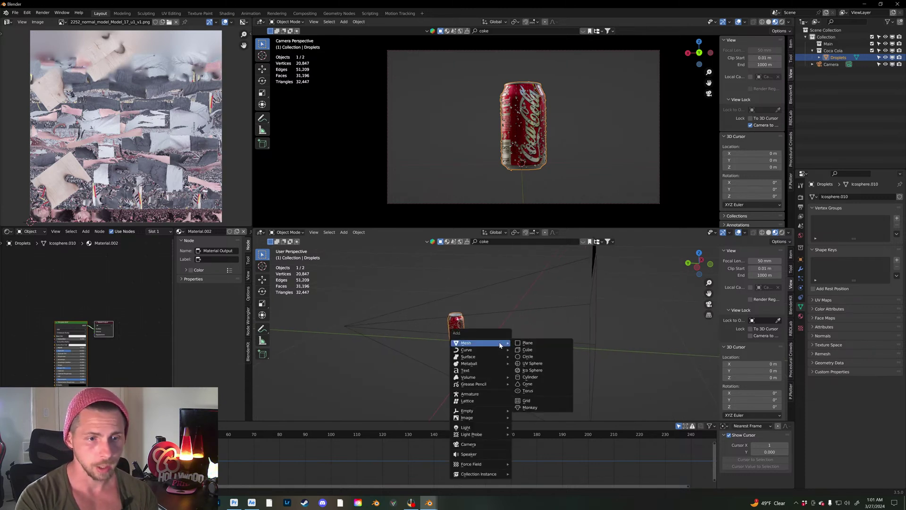
click(536, 377)
key(s)
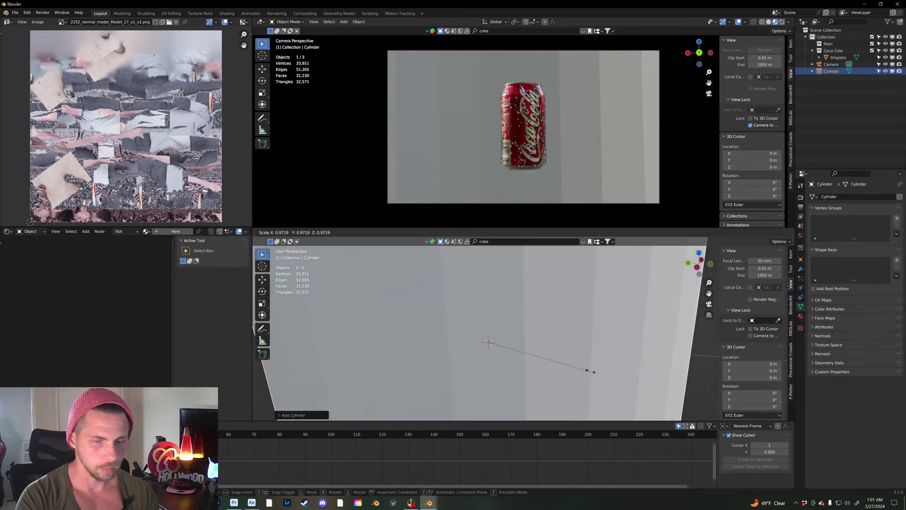
click(495, 346)
key(g)
key(z)
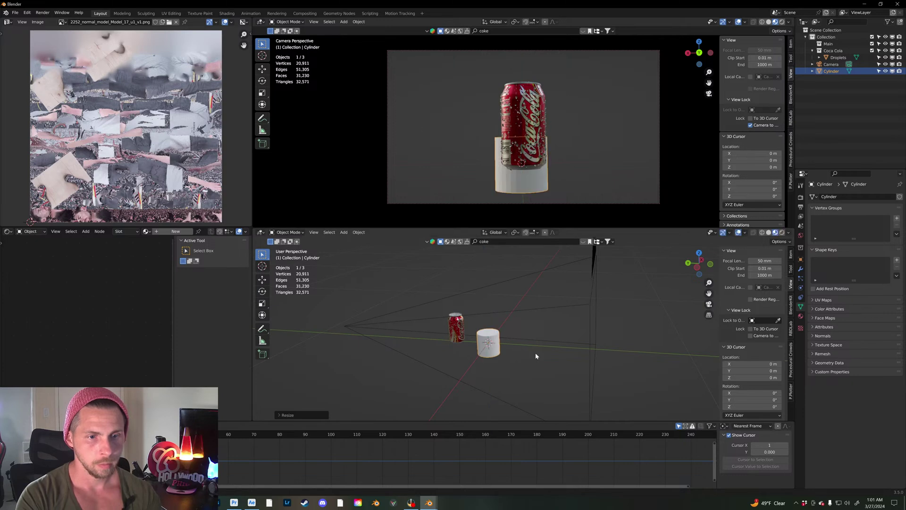
click(536, 339)
Step: Position the cylinder roughly centered behind the can using the back orthographic view
middle_drag(536, 339, 619, 334)
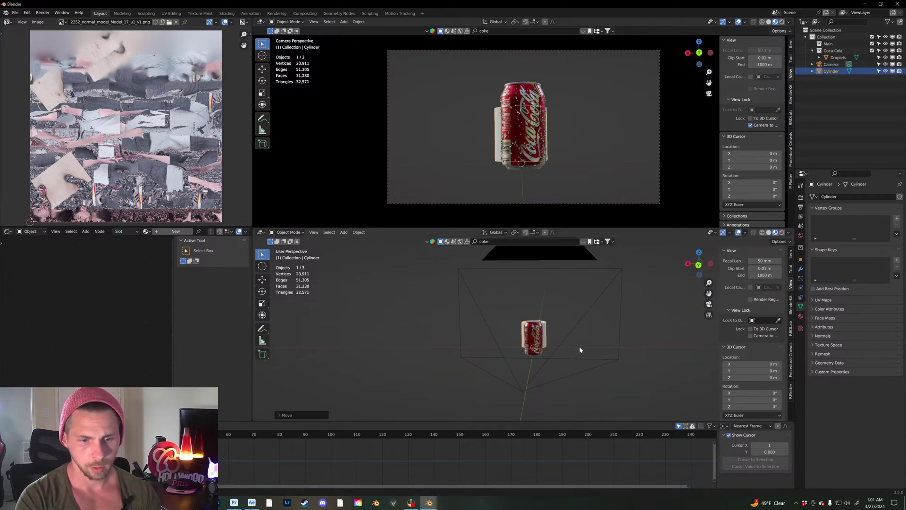
key(KP_1)
key(KP_3)
key(KP_1)
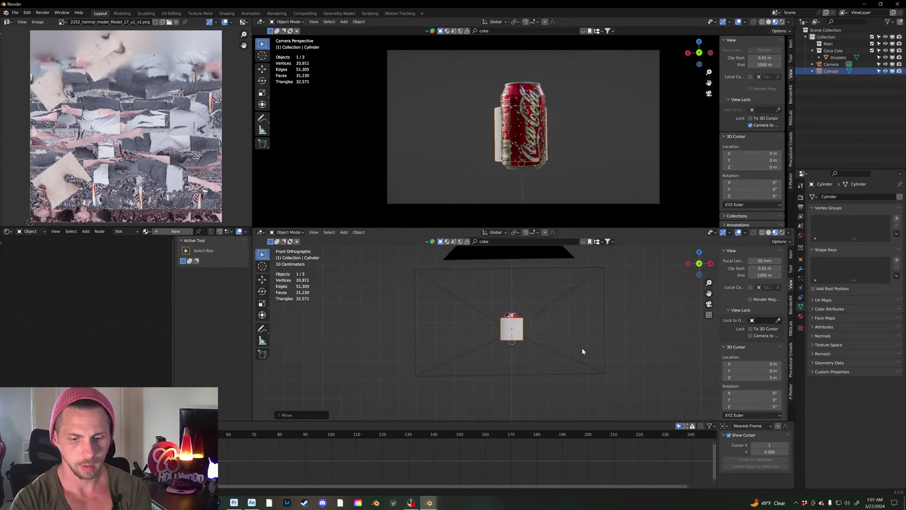
key(ctrl+KP_1)
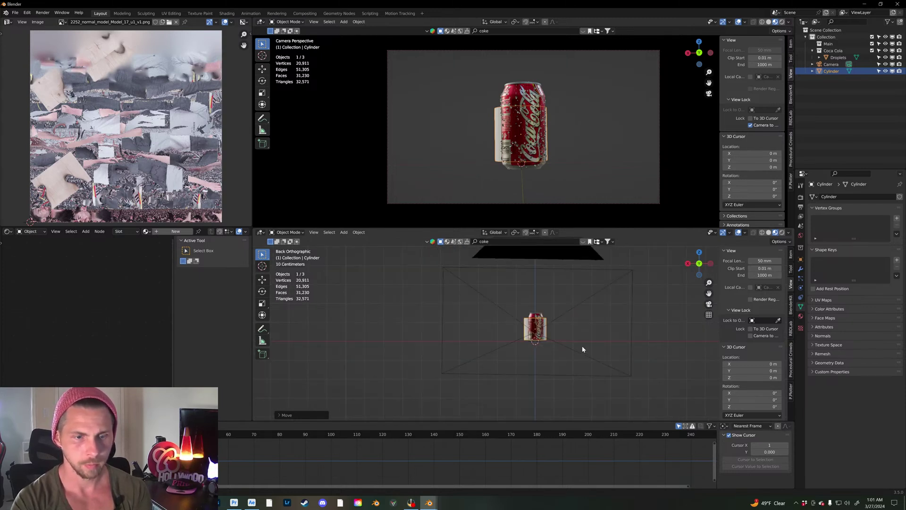
scroll(580, 348, up, 5)
scroll(580, 348, up, 2)
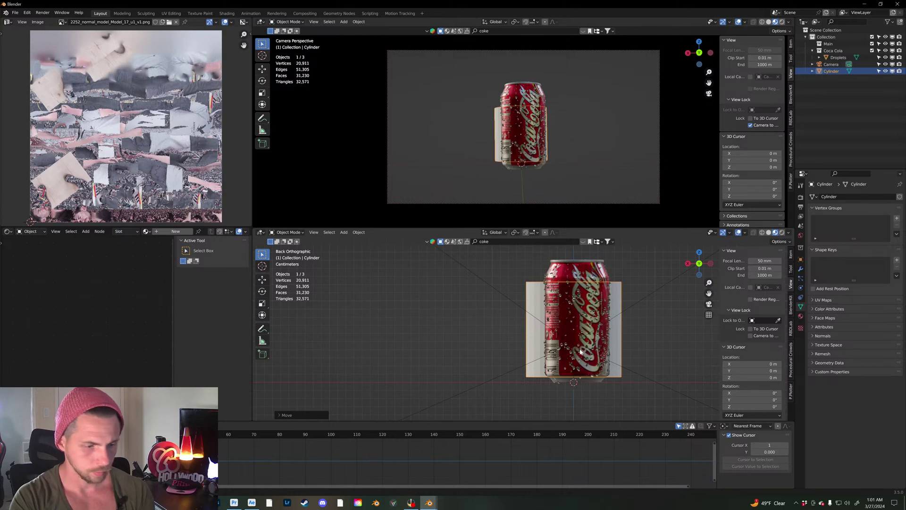
key(g)
click(591, 350)
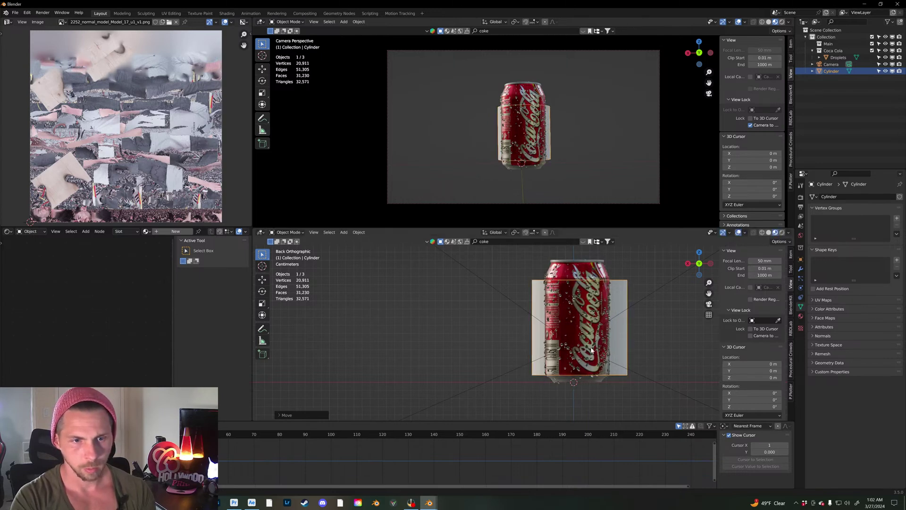
key(g)
click(633, 352)
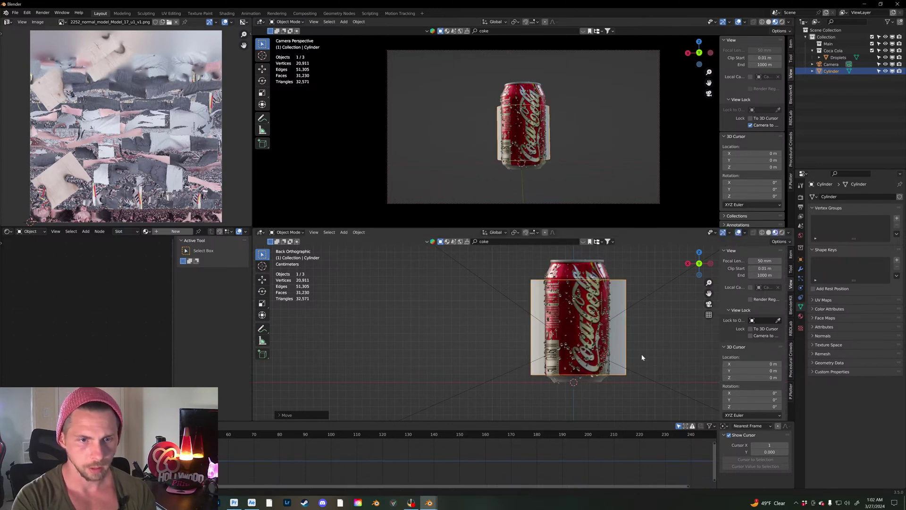
Step: Make the cylinder narrower than the can, stretch it along Z to nearly the can's height, and fine-tune its position along X
key(s)
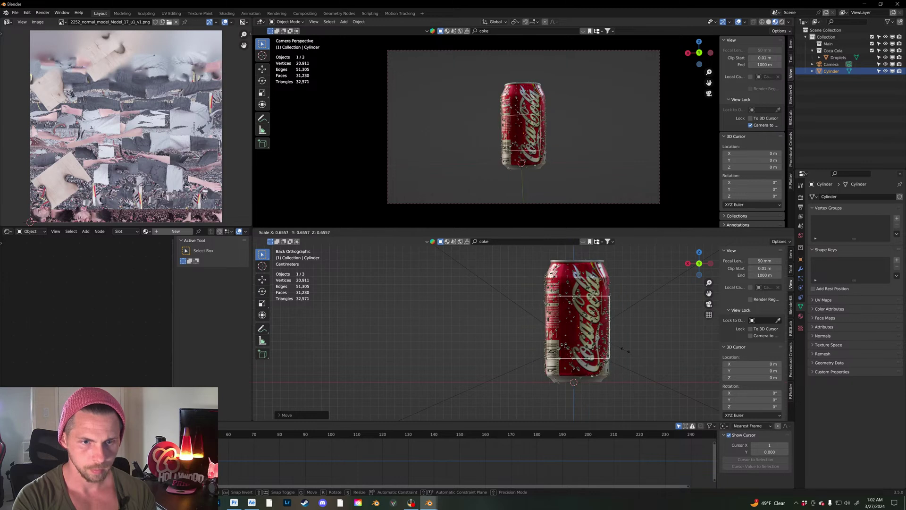
key(z)
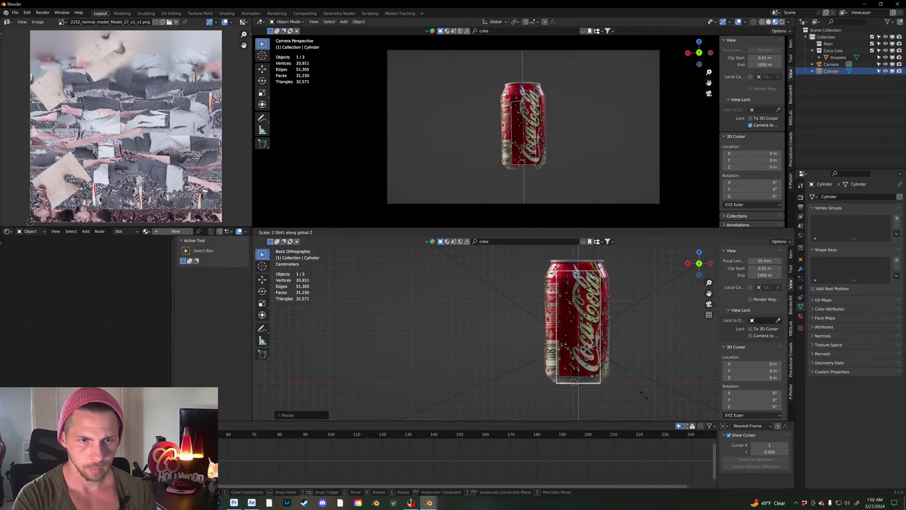
click(637, 396)
key(g)
key(x)
click(635, 392)
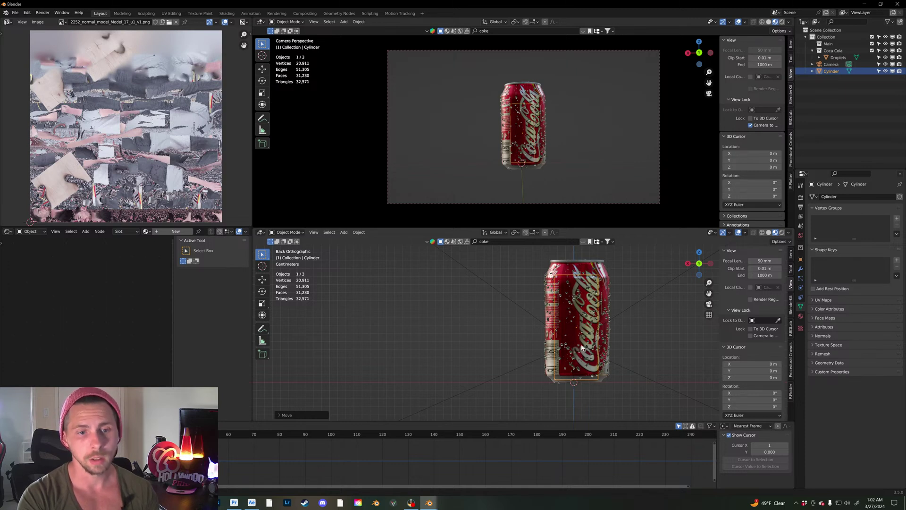
Step: Check from the back and the side how the slim cylinder sits hidden behind the can
shift+middle_drag(583, 348, 482, 348)
scroll(480, 350, up, 1)
scroll(480, 352, up, 1)
scroll(482, 348, down, 1)
scroll(481, 347, down, 1)
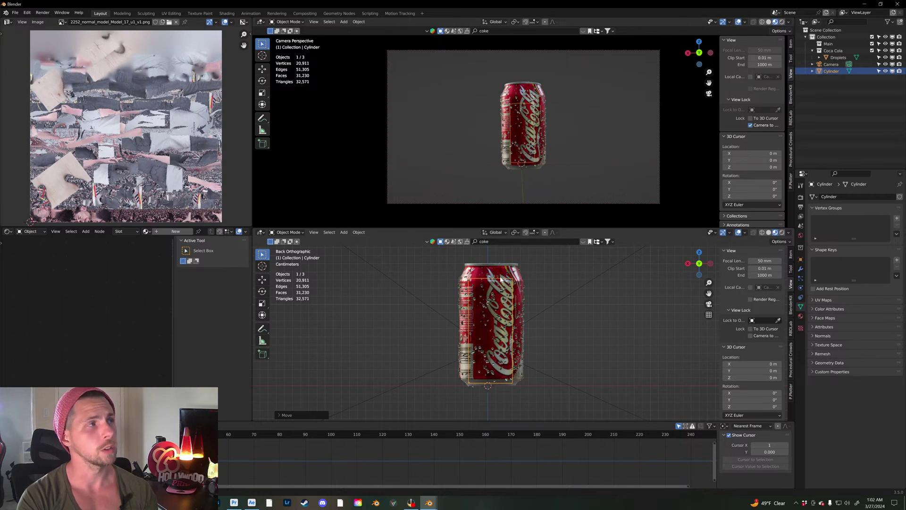
shift+middle_drag(538, 347, 476, 335)
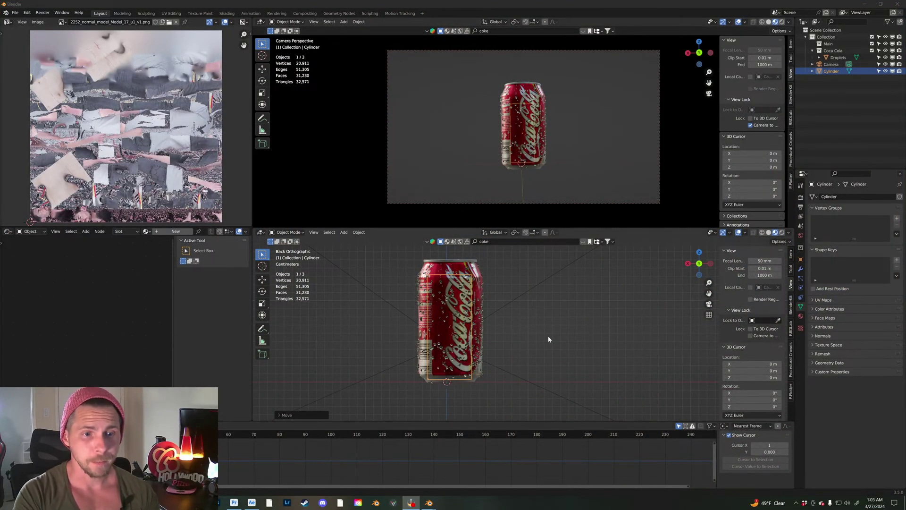
middle_drag(531, 336, 461, 345)
scroll(529, 336, down, 10)
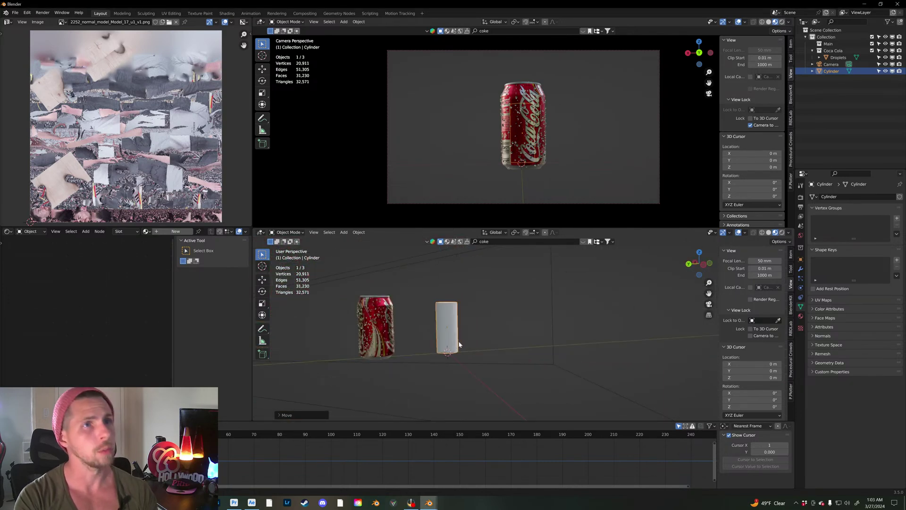
middle_drag(460, 344, 491, 355)
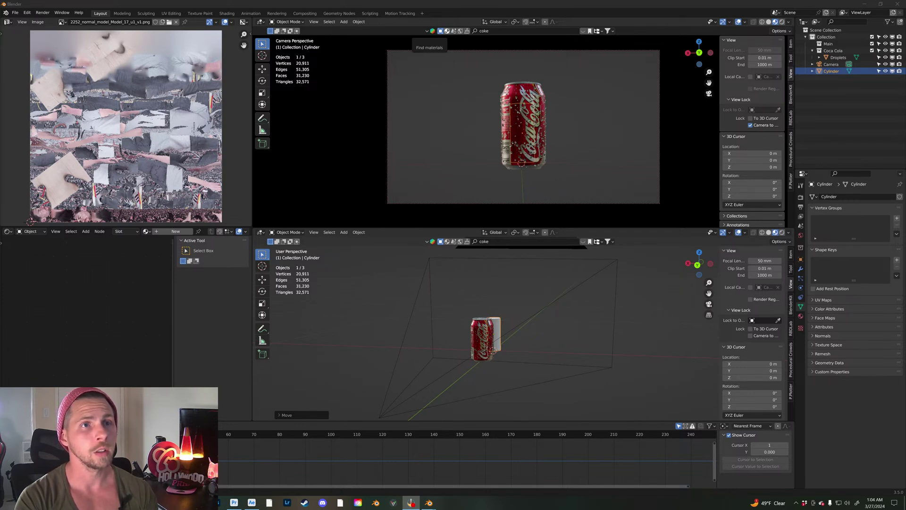
Step: Apply the cylinder's scale
mouse_move(521, 338)
middle_down()
mouse_move(533, 339)
mouse_move(525, 336)
middle_up()
right_click(524, 335)
key(Escape)
right_click(552, 326)
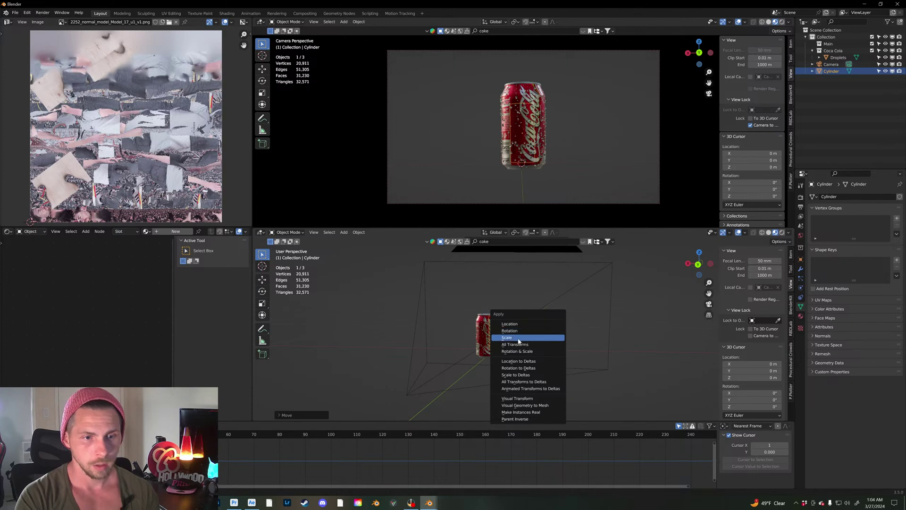
click(543, 336)
middle_drag(542, 341, 518, 344)
scroll(510, 346, up, 2)
scroll(542, 341, up, 3)
scroll(521, 352, down, 5)
scroll(520, 353, up, 1)
key(g)
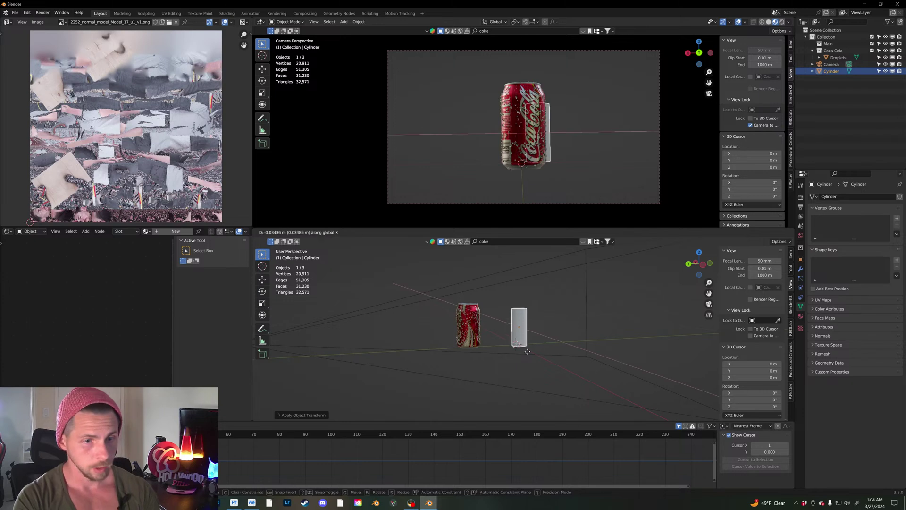
key(y)
key(6)
key(Escape)
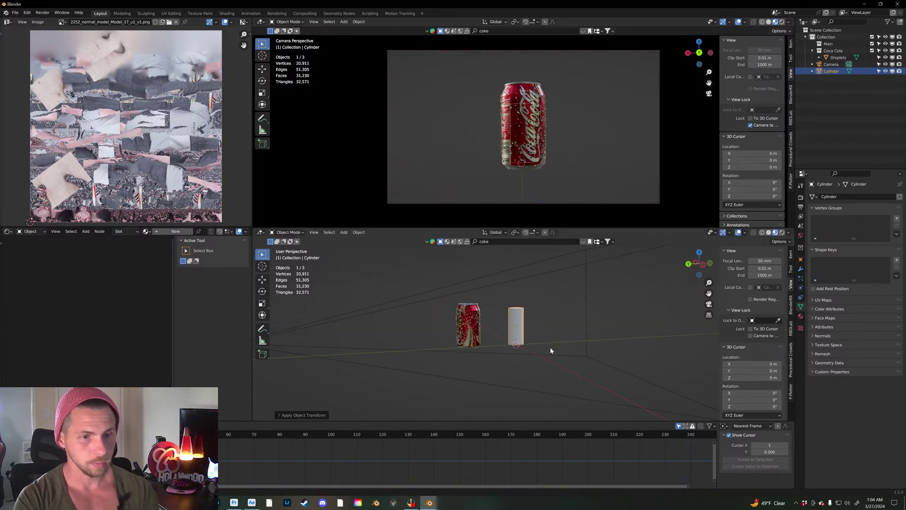
Step: Move the cylinder along the Y axis, farther behind the can and away from the world origin
key(g)
key(y)
click(588, 341)
mouse_move(557, 343)
middle_down()
mouse_move(606, 340)
mouse_move(551, 328)
mouse_move(562, 338)
mouse_move(540, 324)
mouse_move(563, 316)
mouse_move(554, 325)
middle_up()
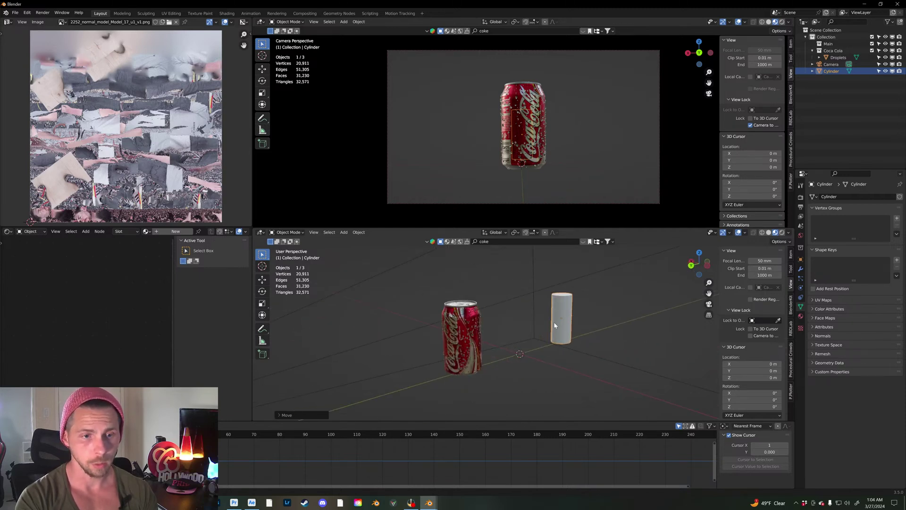
mouse_move(503, 339)
middle_down()
mouse_move(542, 339)
mouse_move(489, 335)
middle_up()
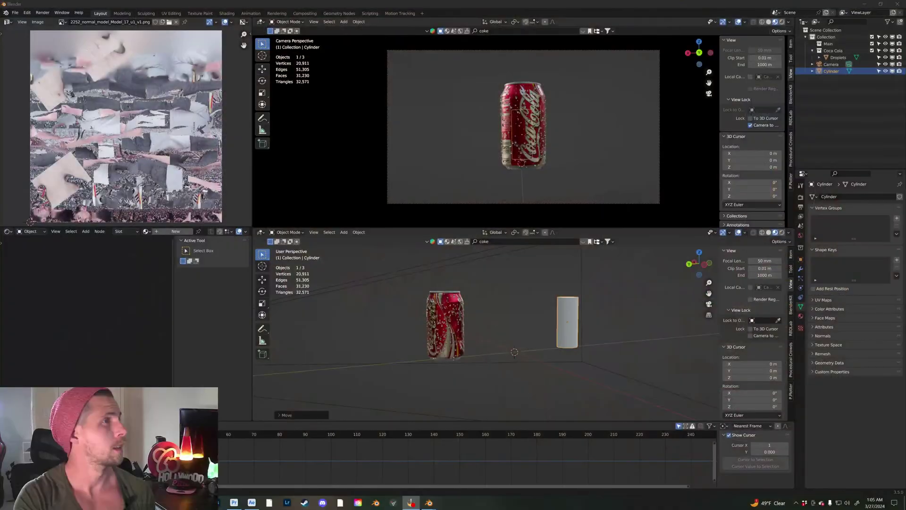
Step: Add Fluid physics to the cylinder and set its type to Flow
middle_drag(590, 364, 568, 366)
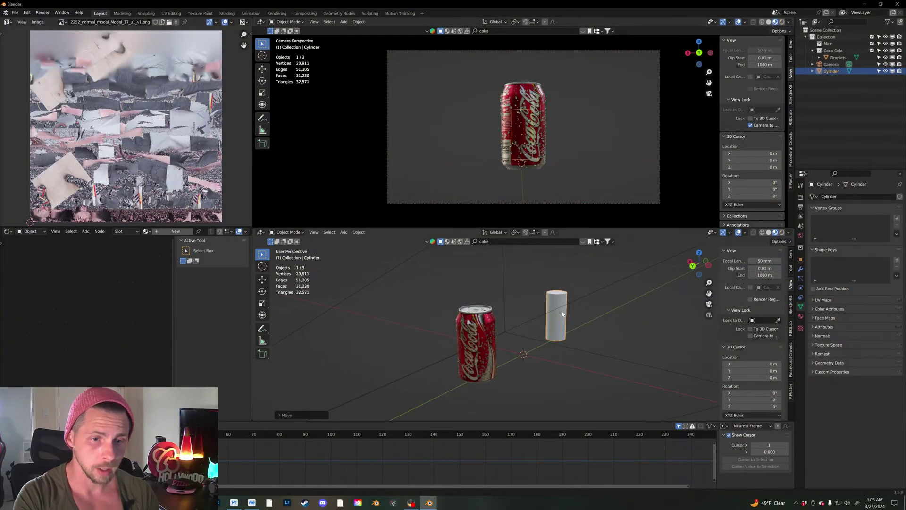
click(800, 288)
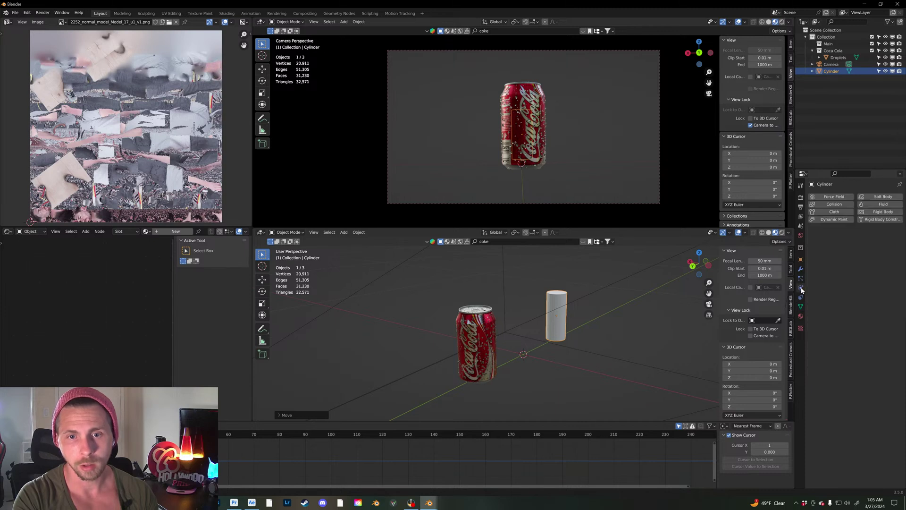
click(886, 206)
click(868, 241)
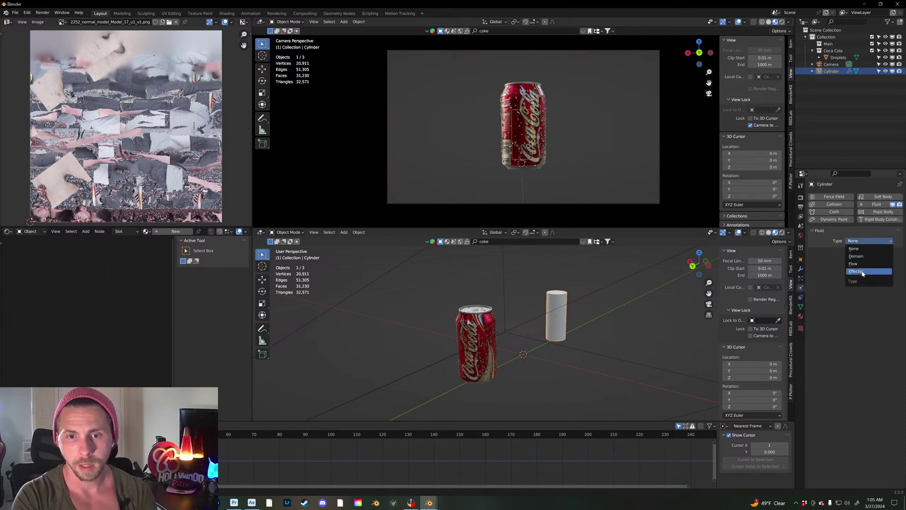
click(860, 264)
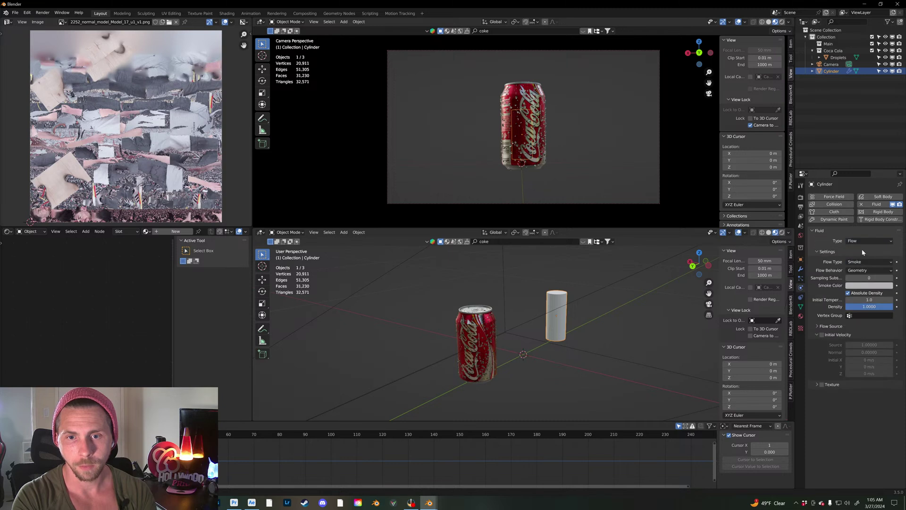
Step: Set the cylinder's flow type to Liquid and keep its flow behavior on Geometry
click(859, 262)
click(858, 294)
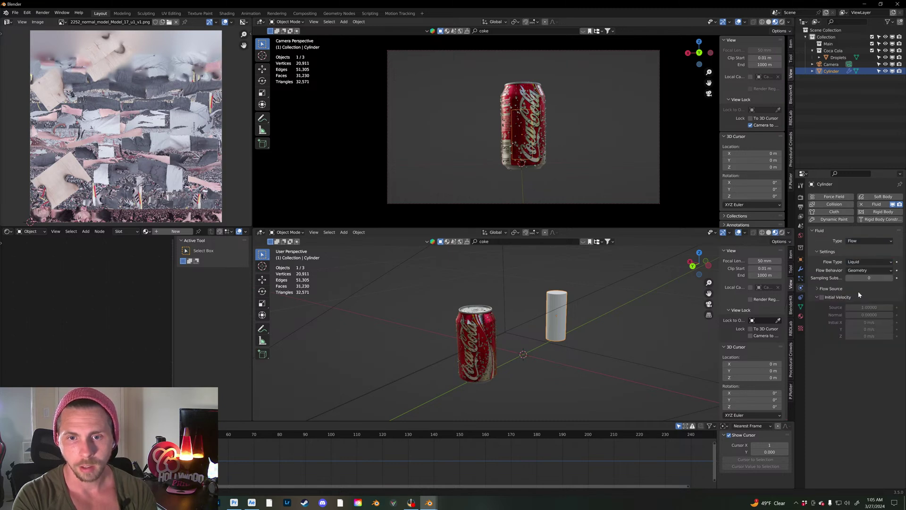
click(864, 271)
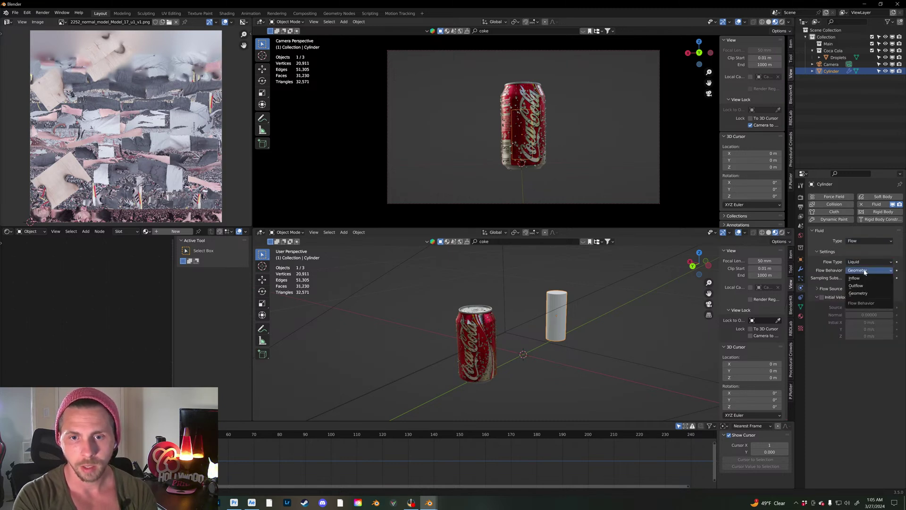
click(858, 293)
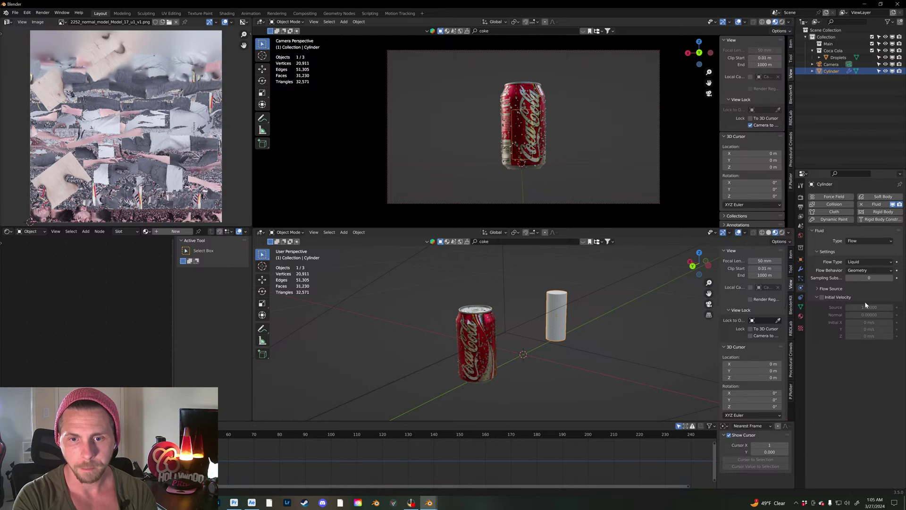
Step: Enable initial velocity on the cylinder's flow and set its Y component to 10 m/s
click(822, 298)
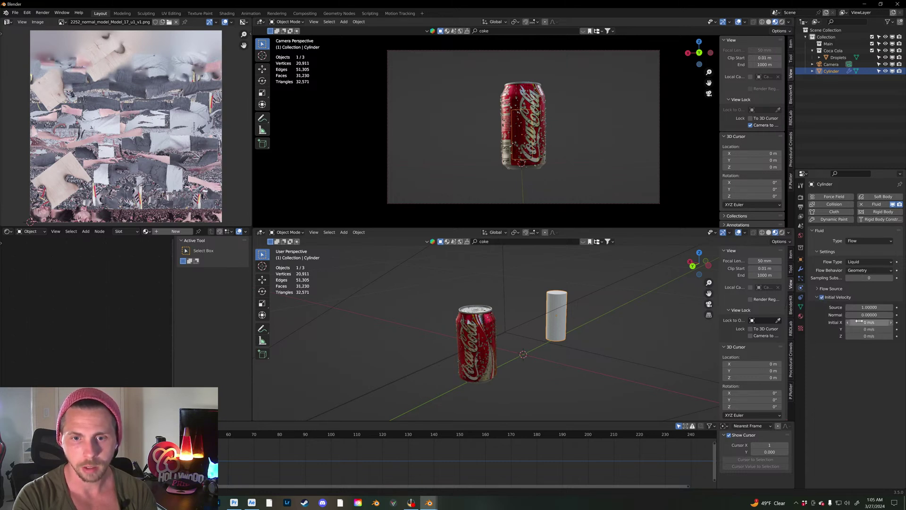
middle_drag(573, 340, 607, 335)
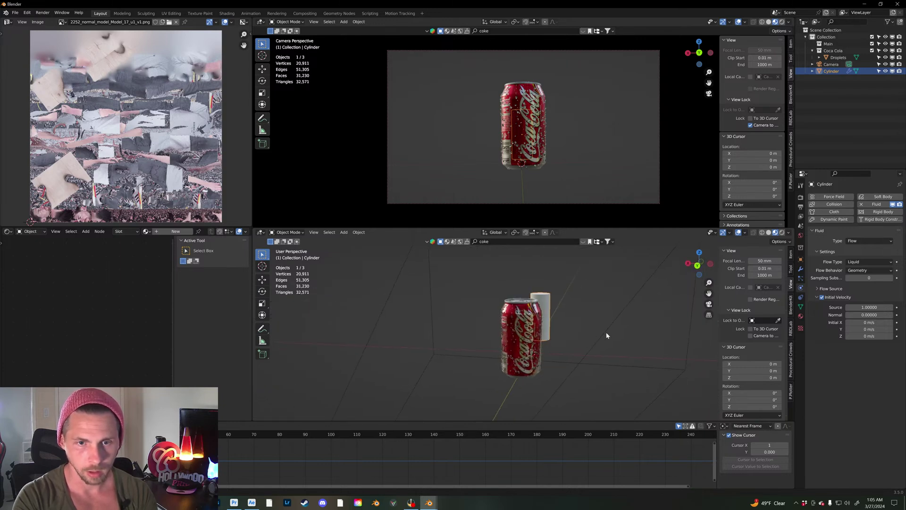
click(869, 330)
text(10)
key(Return)
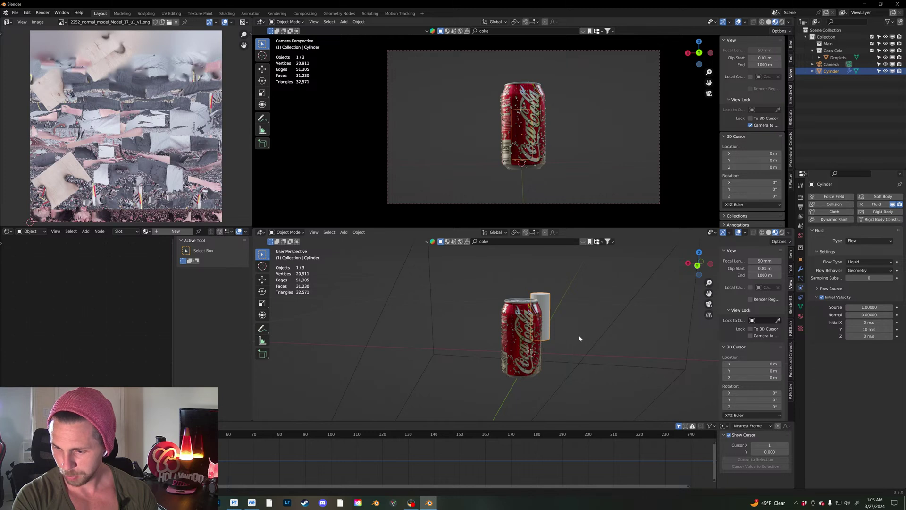
middle_drag(569, 320, 558, 323)
middle_drag(547, 292, 564, 319)
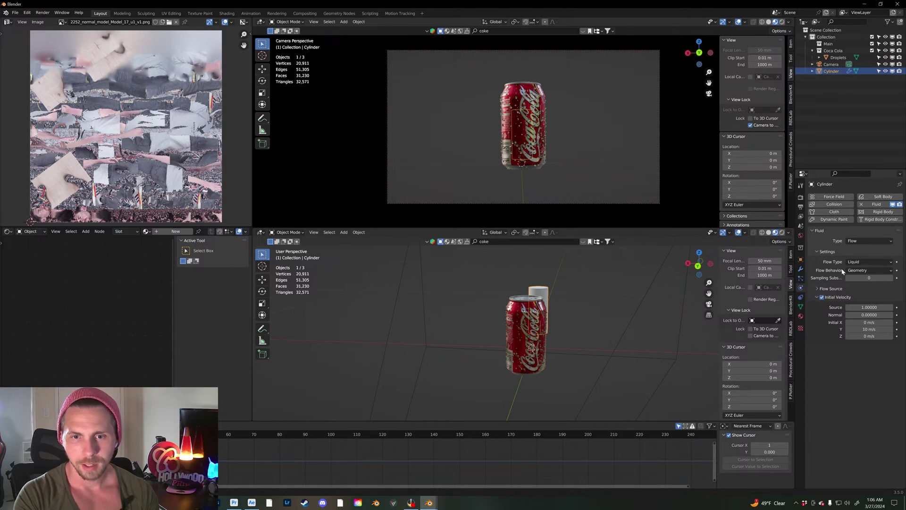
middle_drag(618, 333, 519, 328)
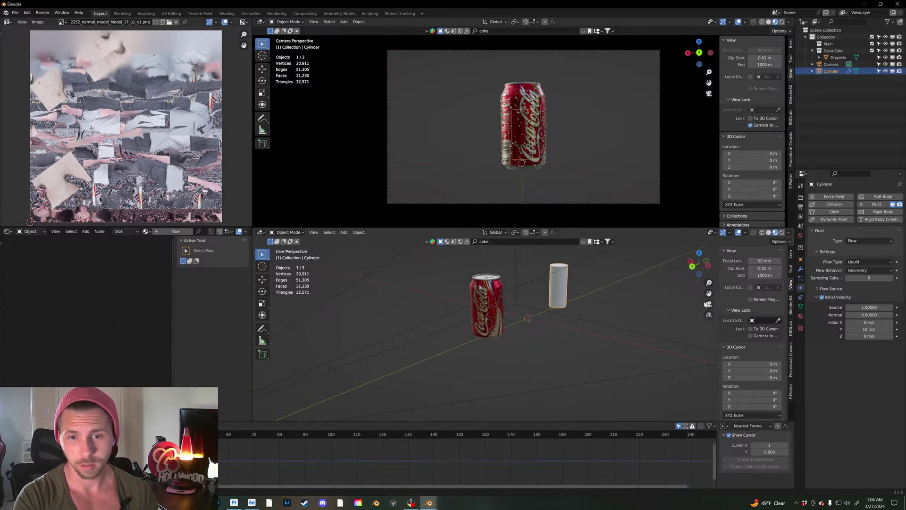
Step: Add a cube mesh at the world origin and raise it 1 m along the Z axis
key(shift+a)
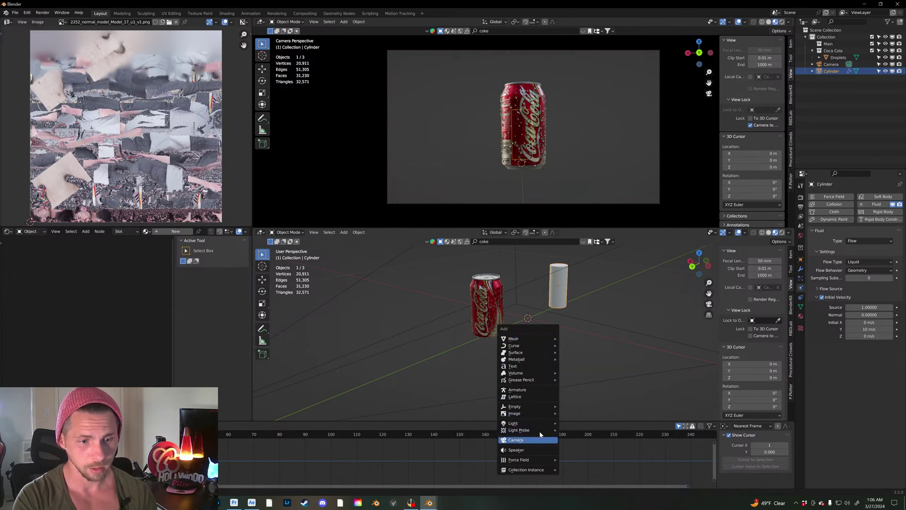
mouse_move(532, 426)
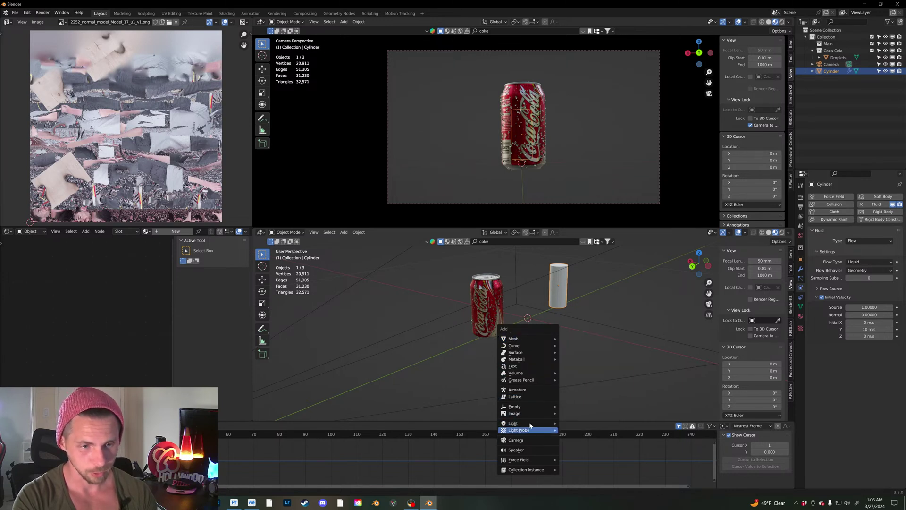
mouse_move(530, 340)
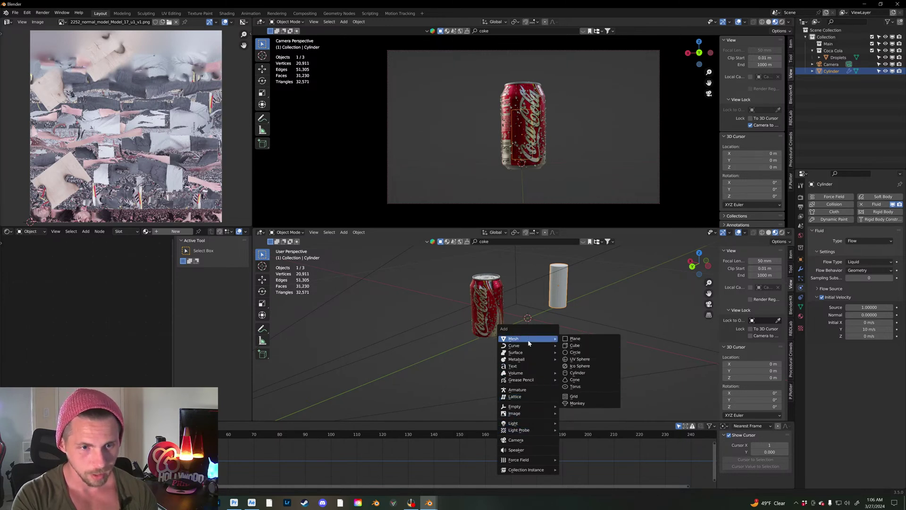
click(578, 345)
key(g)
key(z)
key(1)
key(Return)
middle_drag(605, 357, 606, 336)
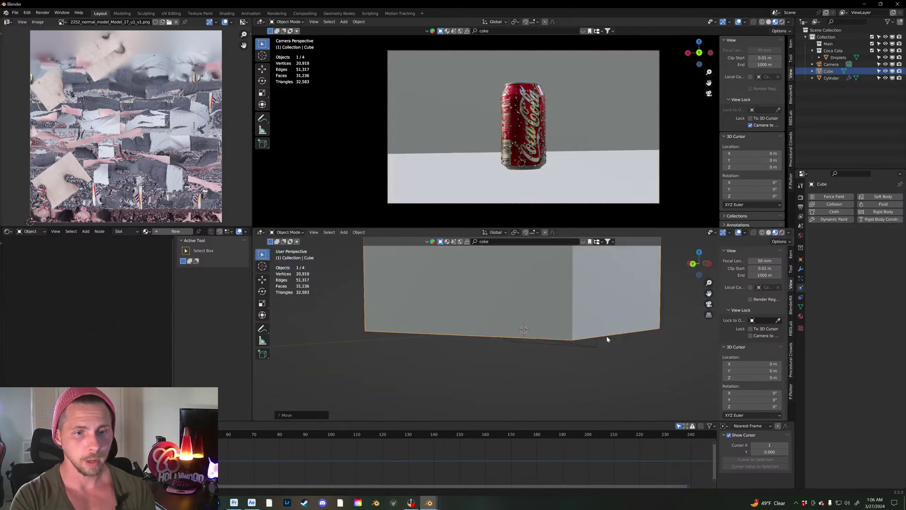
Step: Scale the cube down in two passes and reposition it along Z around the can and cylinder
key(s)
key(Return)
key(g)
key(z)
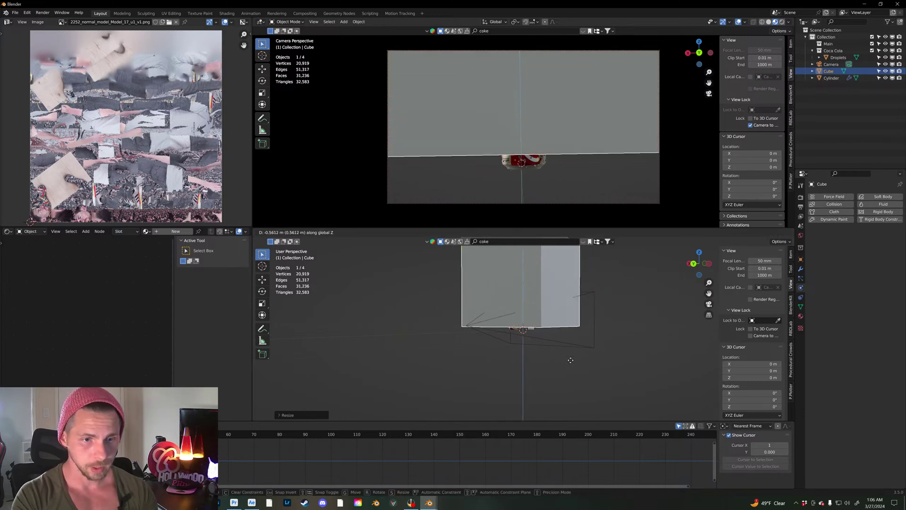
click(573, 367)
key(s)
key(z)
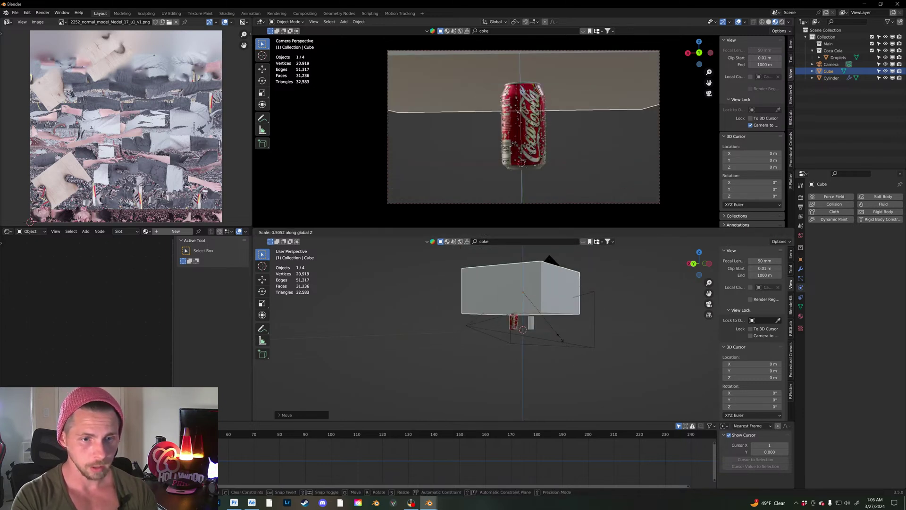
key(Return)
key(g)
key(z)
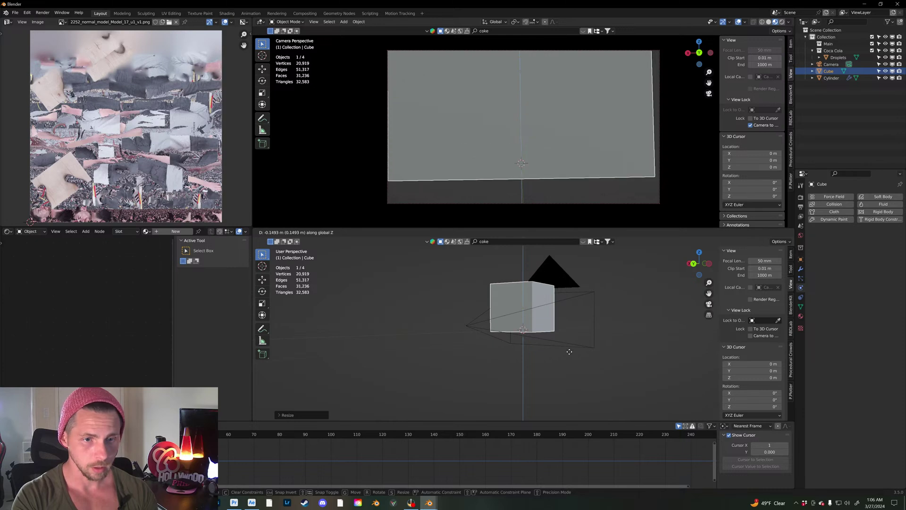
click(570, 355)
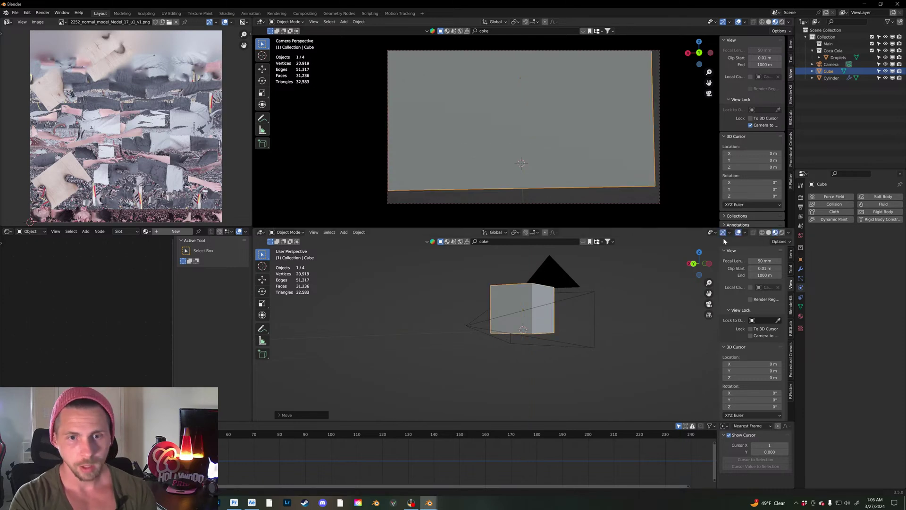
Step: Display the lower viewport in wireframe and lower the cube along Z so its floor lies beneath the can
click(768, 232)
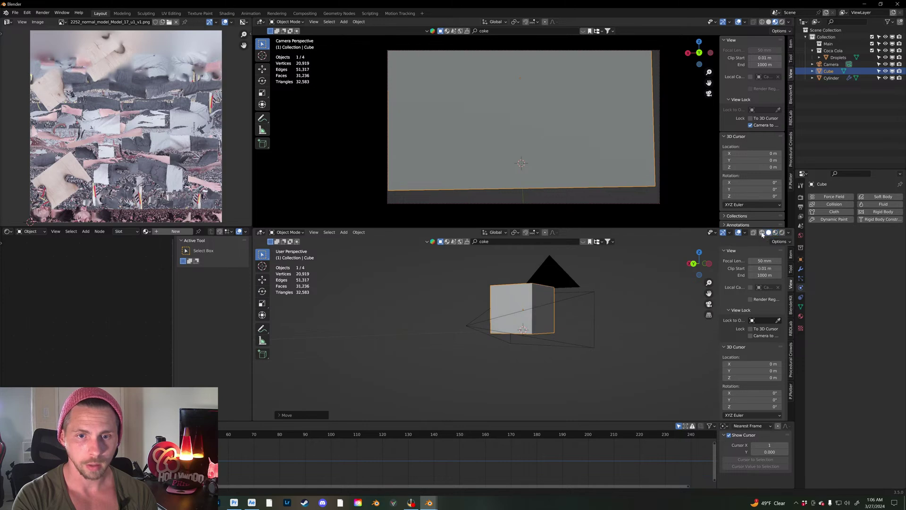
click(762, 233)
scroll(600, 316, up, 6)
mouse_move(565, 326)
middle_down()
mouse_move(533, 343)
mouse_move(505, 330)
mouse_move(580, 334)
mouse_move(526, 337)
middle_up()
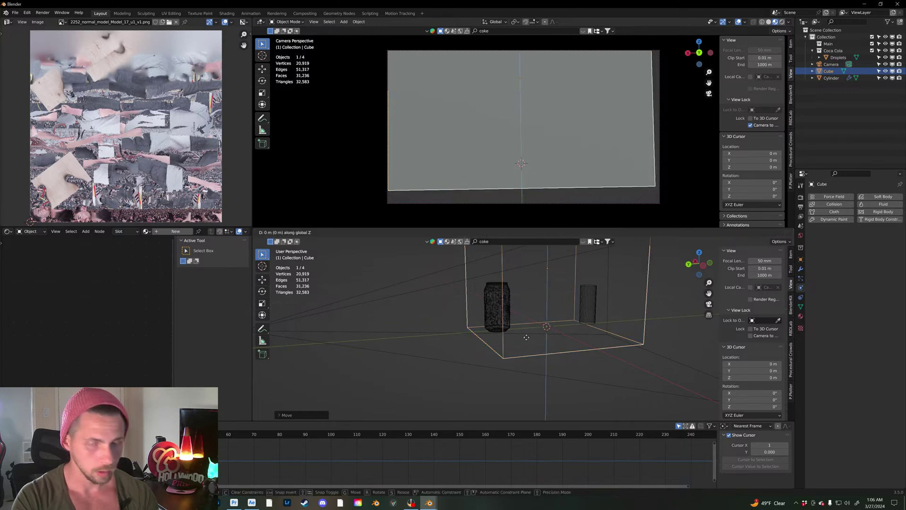
key(g)
key(z)
click(542, 371)
Step: Move the cube along the Y axis toward the camera, with the can well inside it
middle_drag(542, 369, 471, 370)
middle_drag(589, 352, 583, 352)
key(g)
key(y)
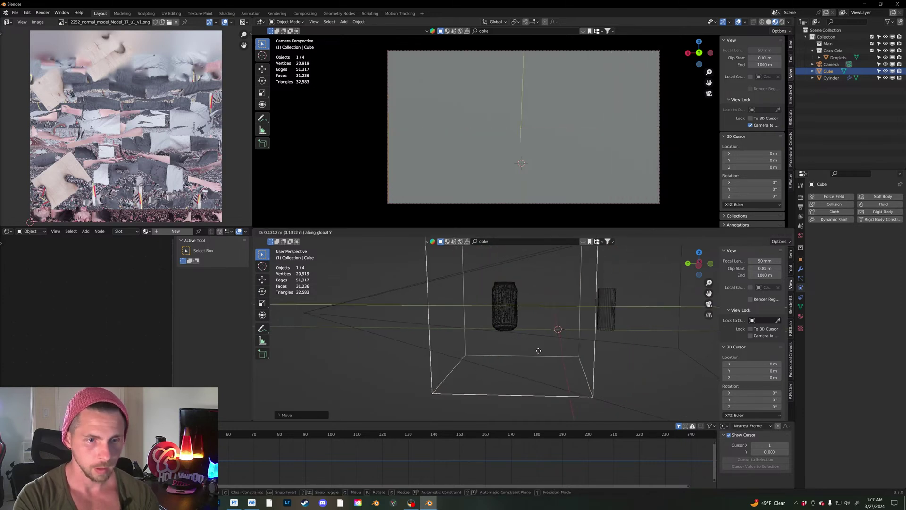
click(495, 350)
middle_drag(495, 354, 550, 326)
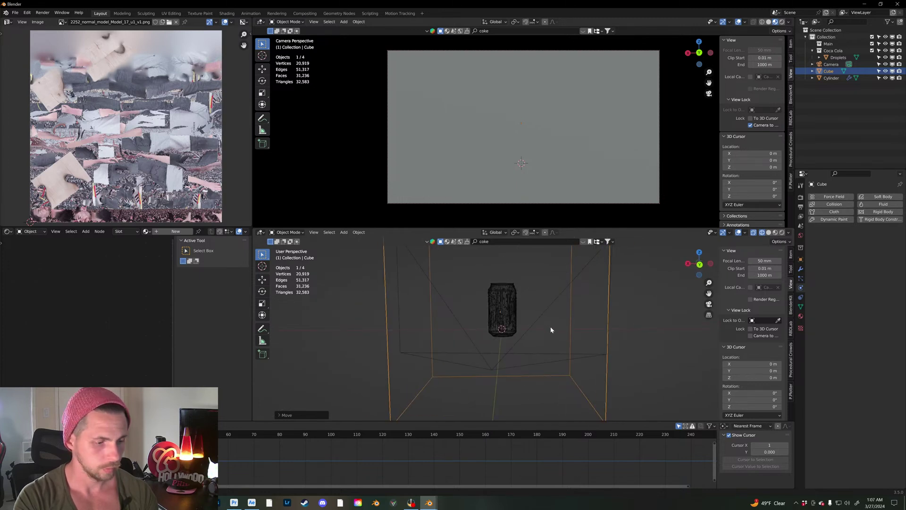
Step: Apply the cube's scale, add Fluid physics to it and set its type to Domain
key(ctrl+a)
click(528, 326)
middle_drag(547, 328, 566, 322)
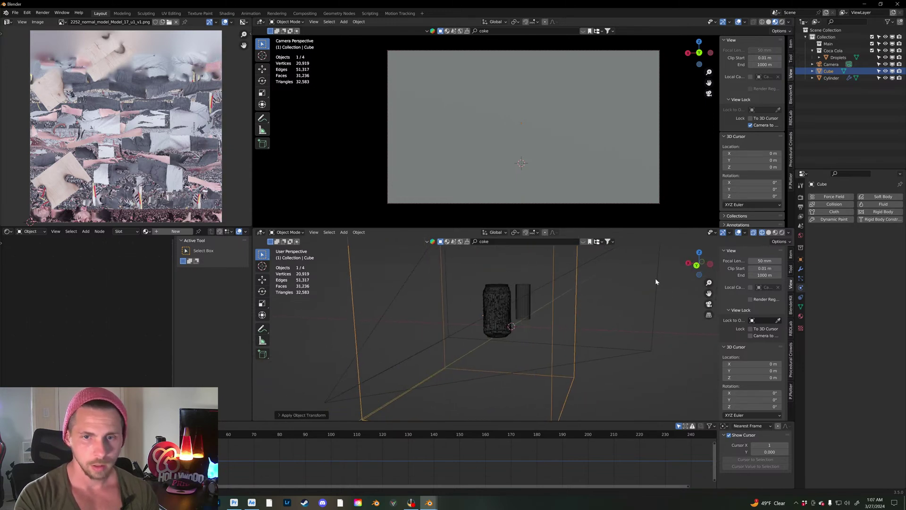
click(880, 205)
click(859, 241)
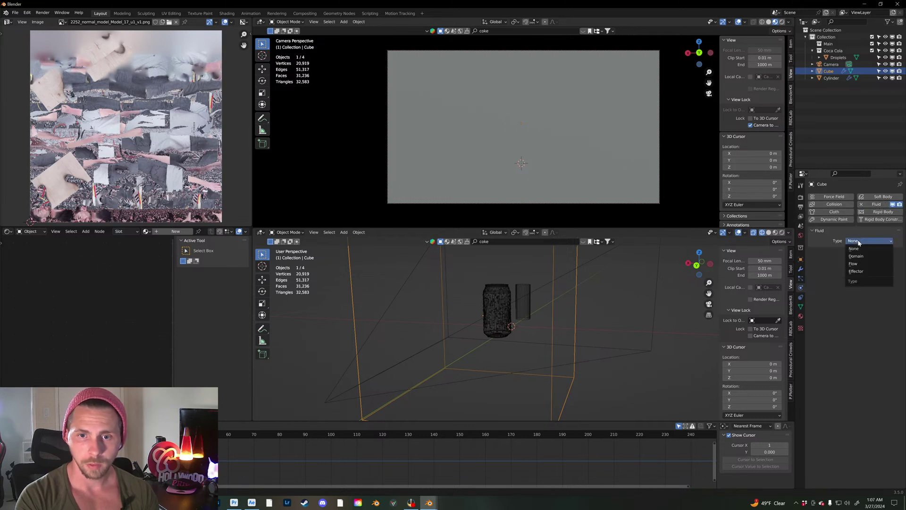
click(856, 256)
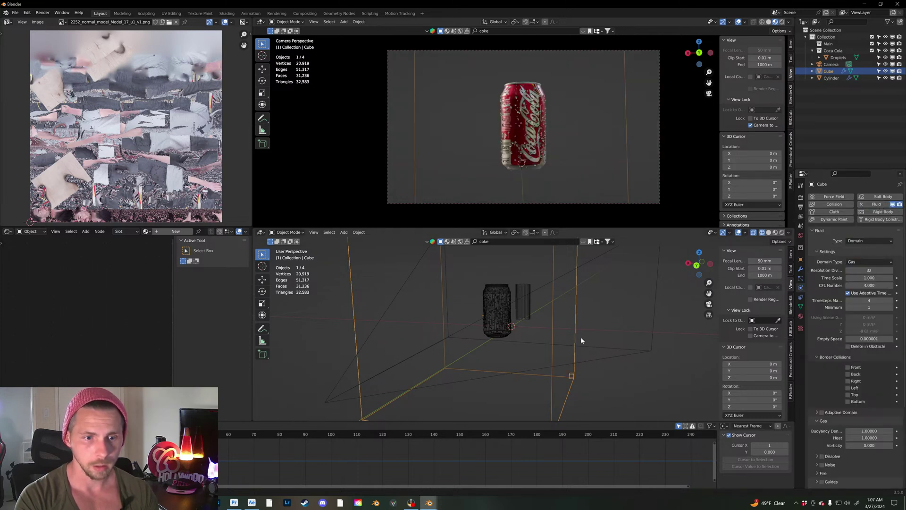
scroll(589, 373, up, 4)
middle_drag(601, 391, 564, 391)
middle_drag(542, 188, 543, 206)
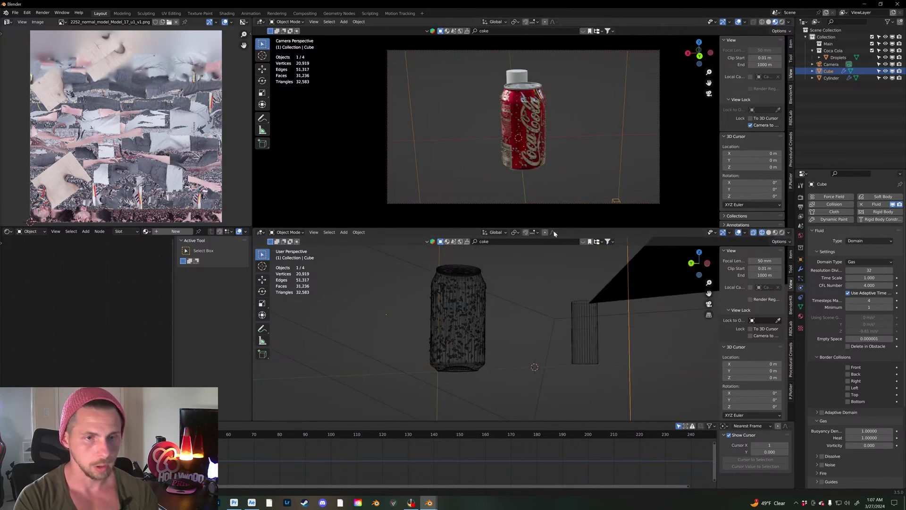
key(ctrl+z)
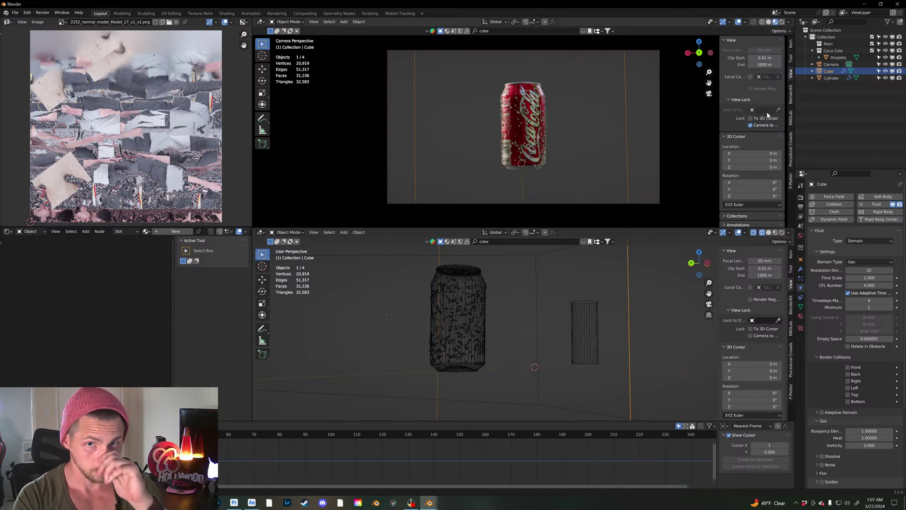
Step: Set the cube's fluid domain type to Liquid
middle_drag(594, 316, 529, 366)
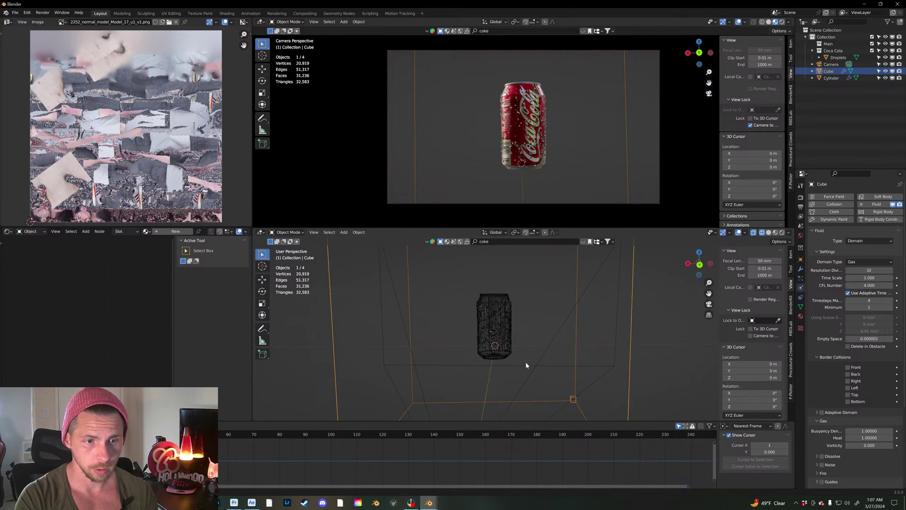
scroll(524, 358, down, 3)
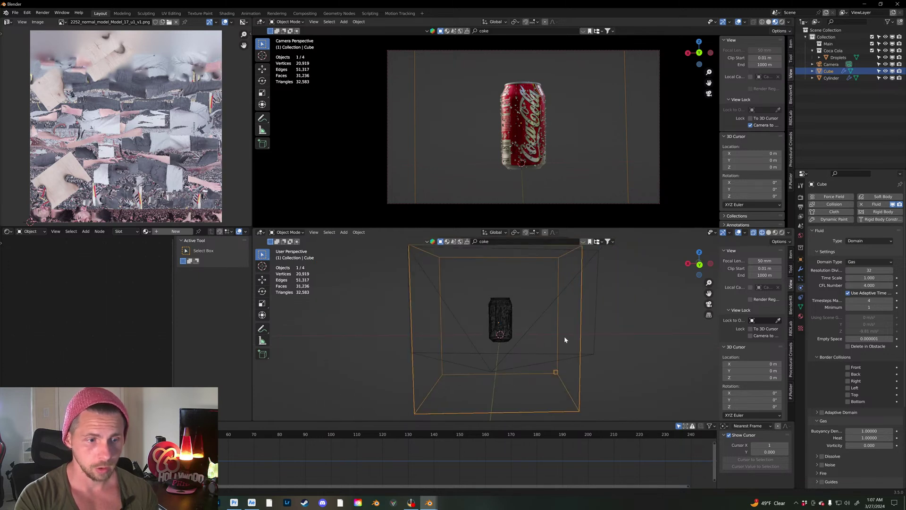
scroll(847, 348, down, 5)
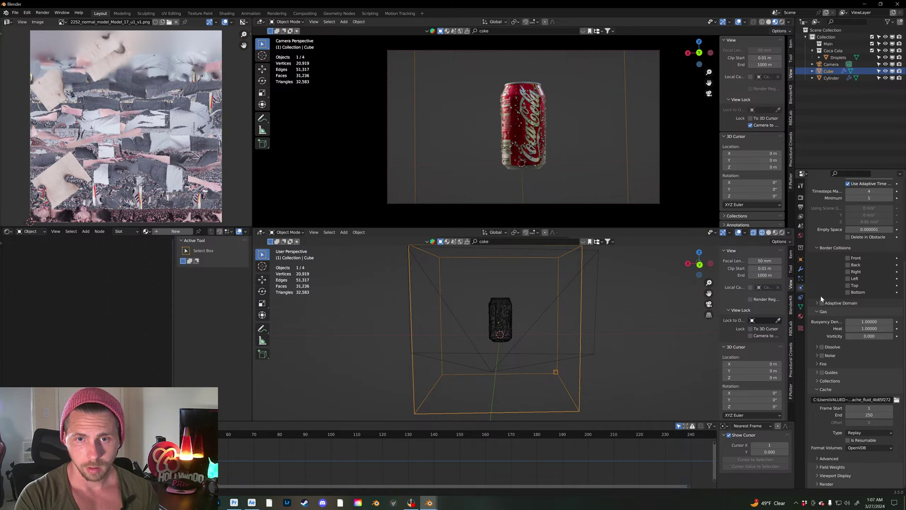
scroll(835, 278, up, 5)
click(859, 261)
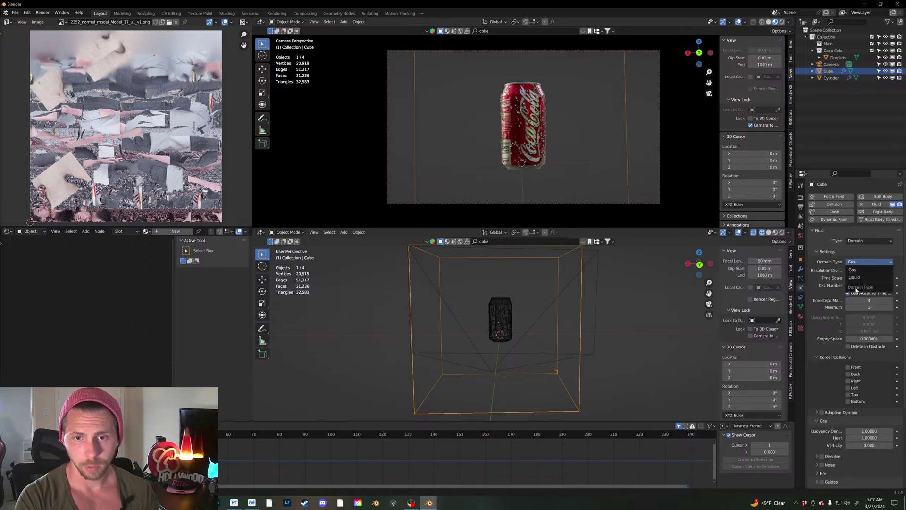
click(854, 279)
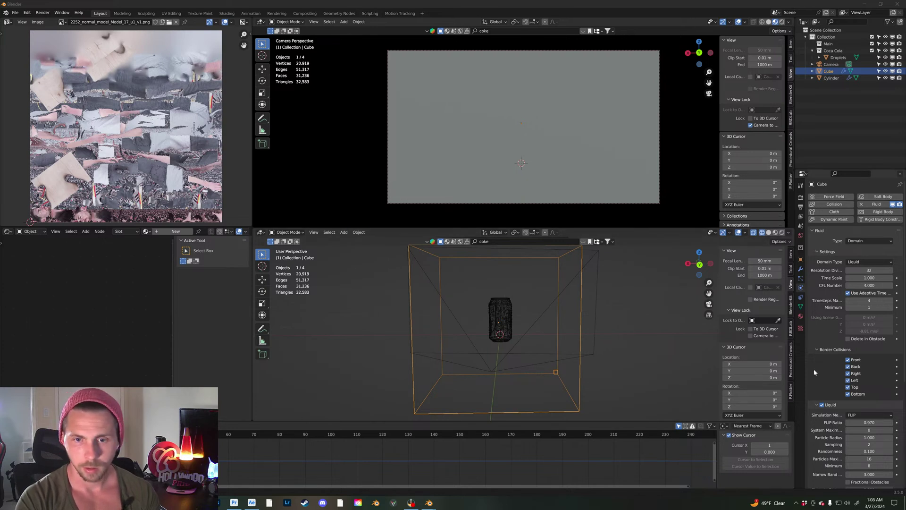
Step: Disable the domain's border collisions on all six sides: front, back, right, left, top and bottom
click(848, 360)
click(848, 374)
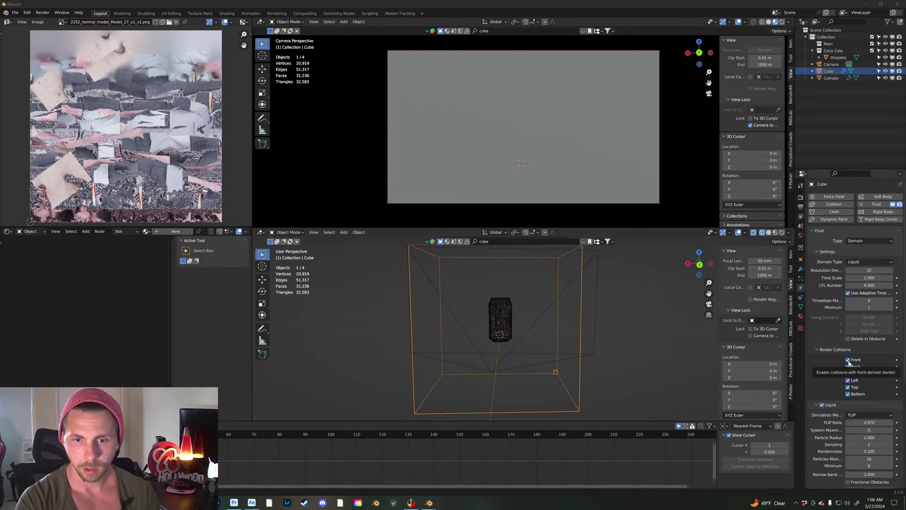
drag(848, 379, 848, 394)
click(848, 367)
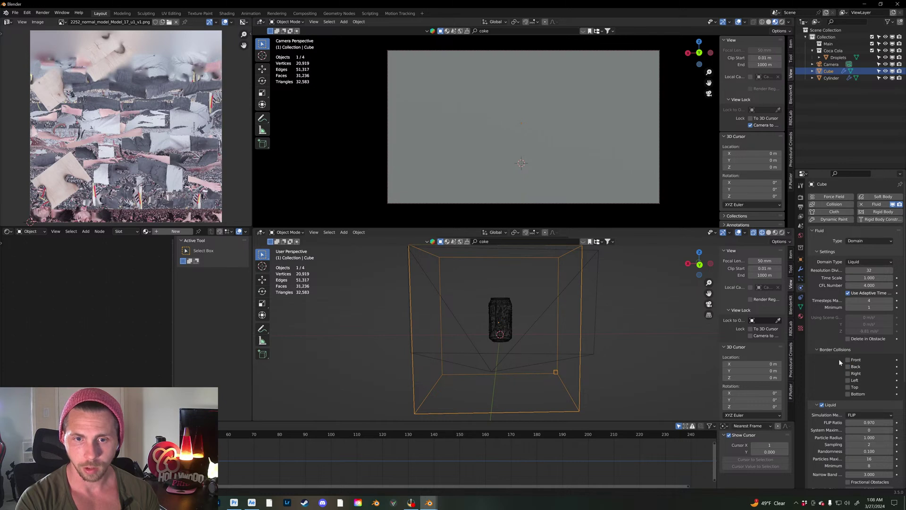
Step: Enable Spray particles for the cube's liquid domain
scroll(826, 373, down, 6)
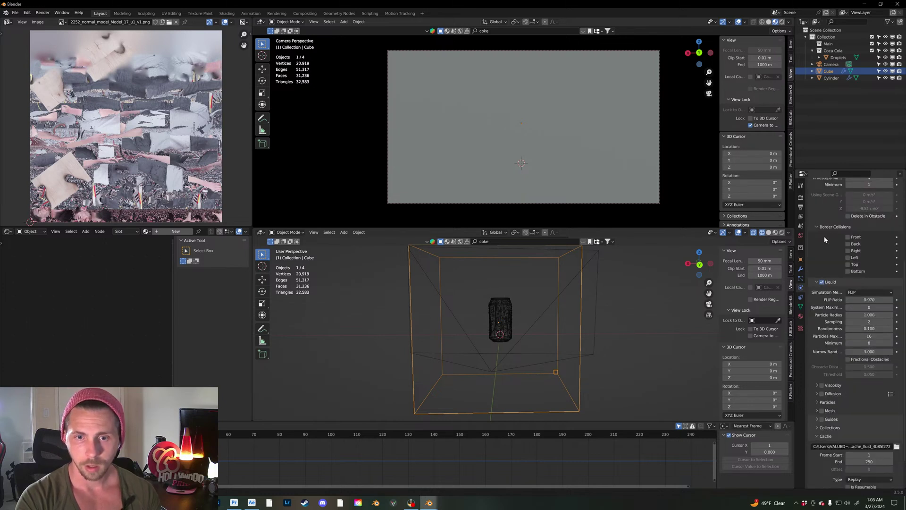
scroll(834, 342, down, 2)
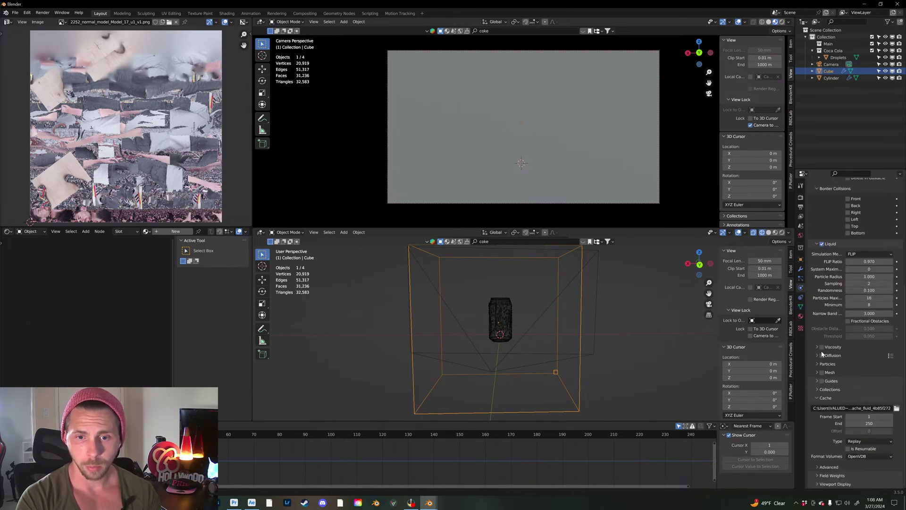
click(823, 366)
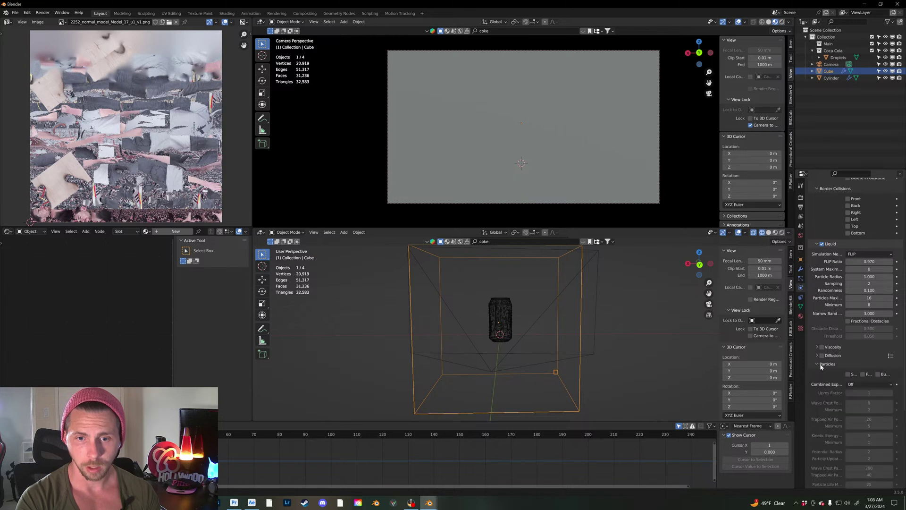
click(848, 374)
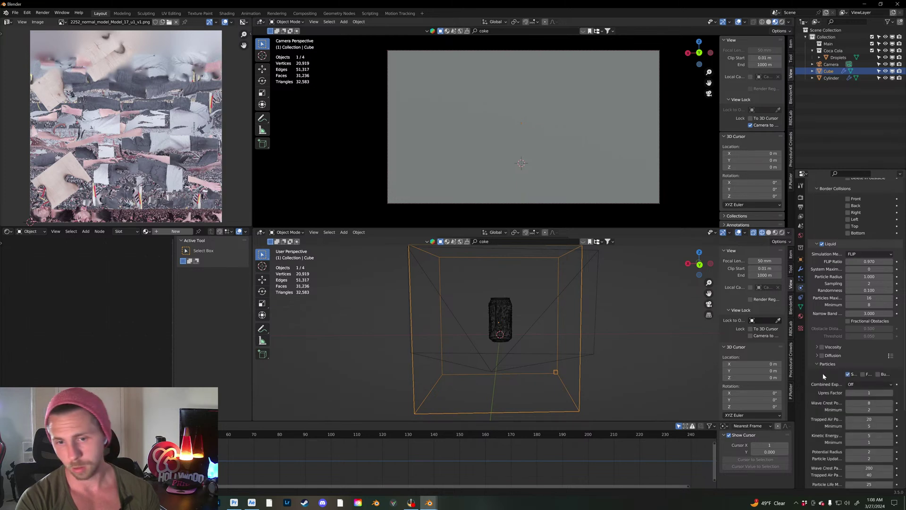
Step: Set the domain's particle Kinetic Energy potential maximum to 1 and its minimum to 0.1
scroll(822, 374, down, 3)
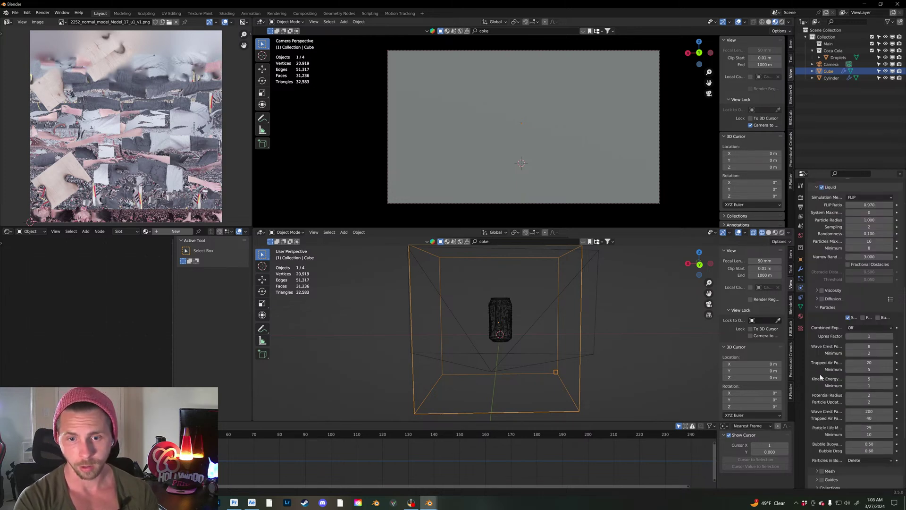
scroll(820, 376, down, 2)
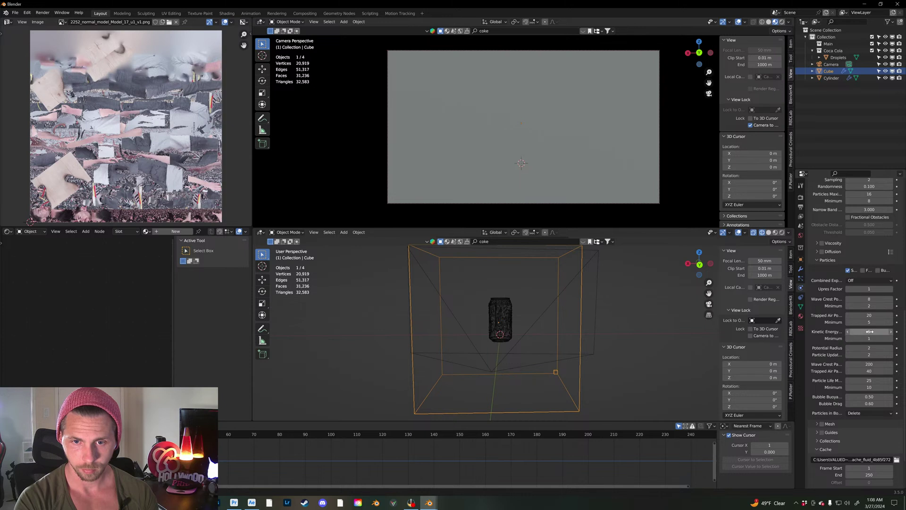
click(868, 332)
text(1)
key(Return)
click(868, 338)
text(0.1)
key(Return)
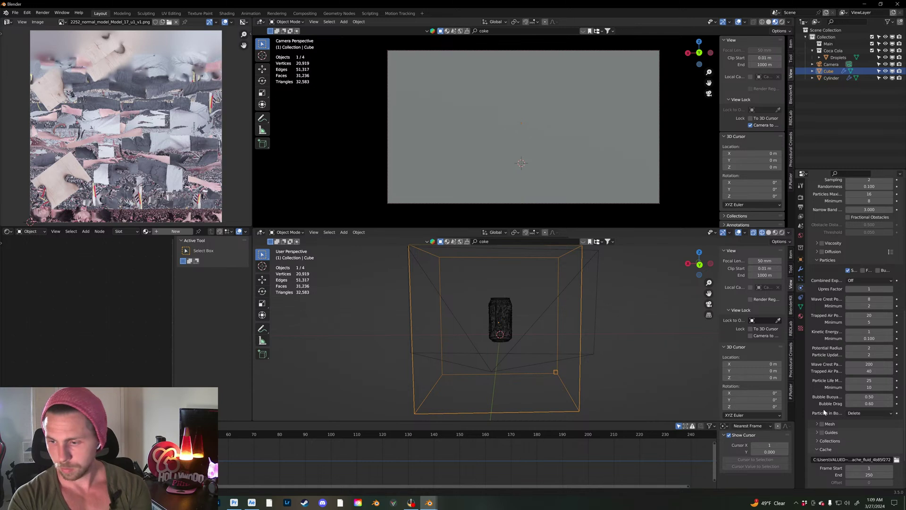
Step: Enable Mesh generation for the domain and set the cache end frame to 15
scroll(821, 414, down, 3)
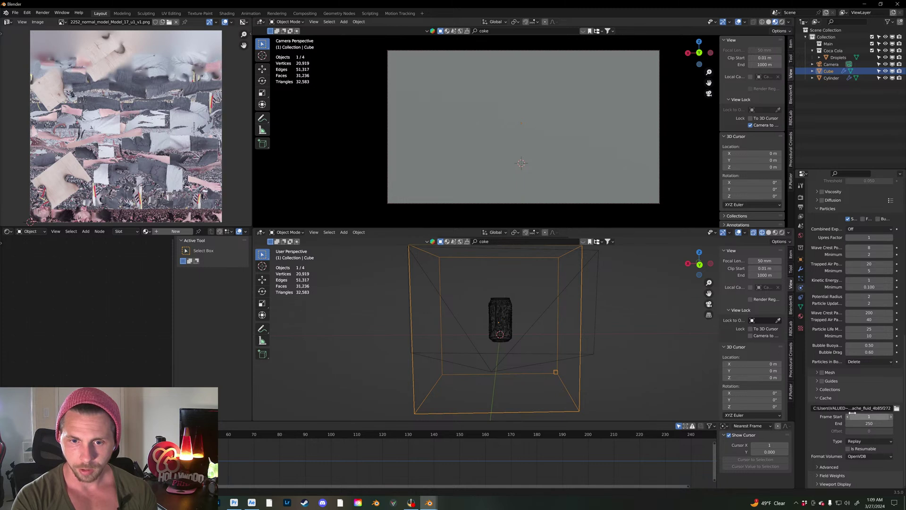
click(821, 372)
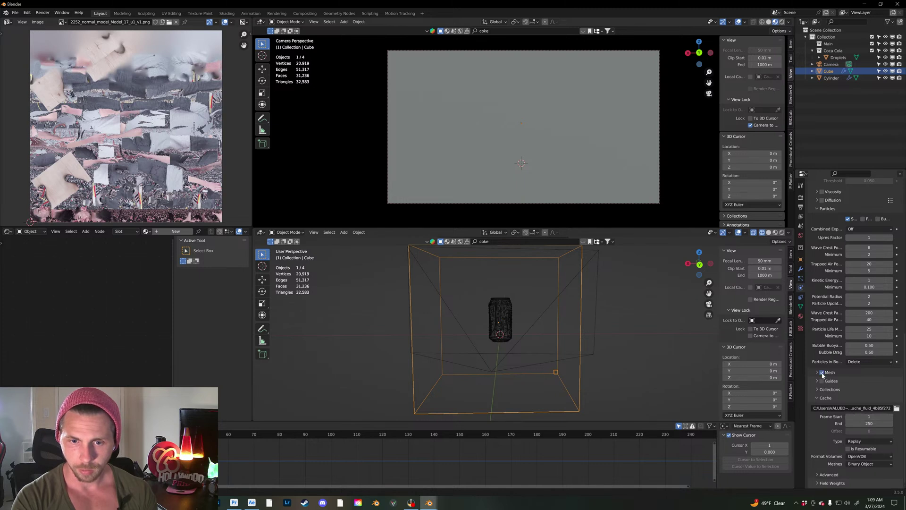
click(867, 423)
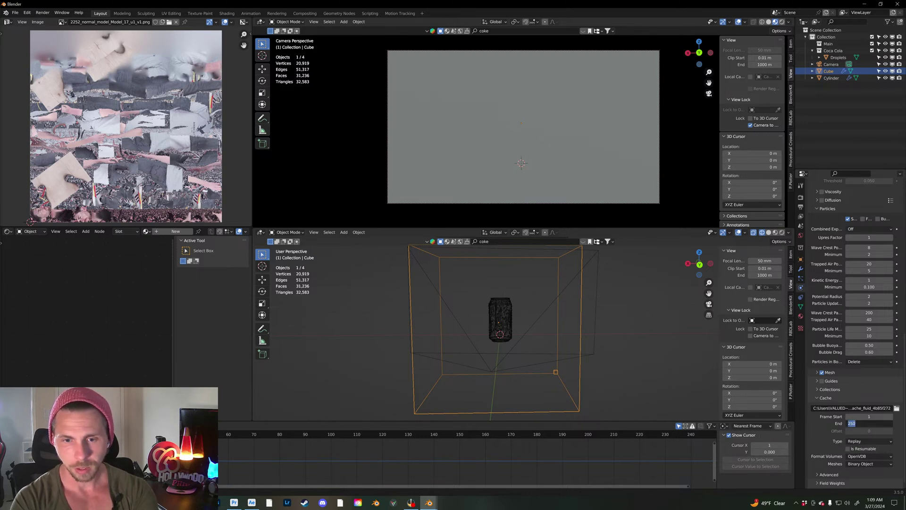
text(15)
key(Return)
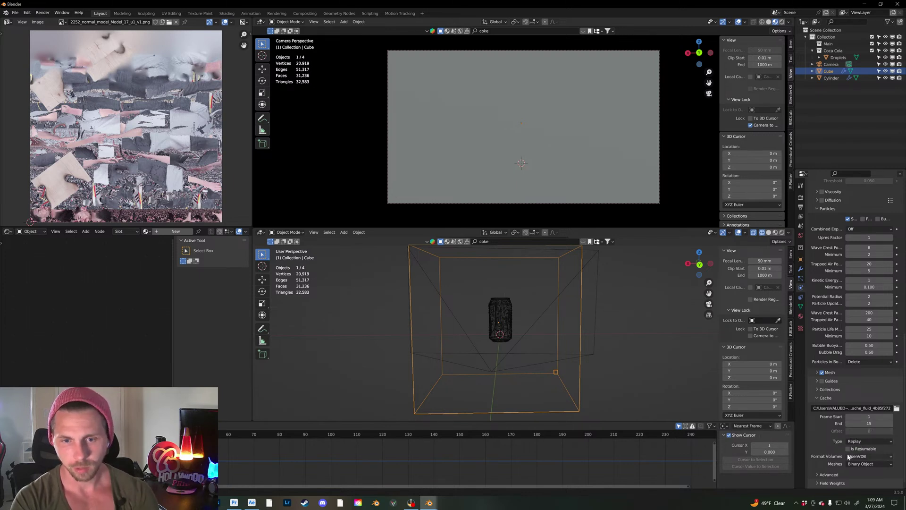
Step: Change the domain's cache type to Modular
click(855, 442)
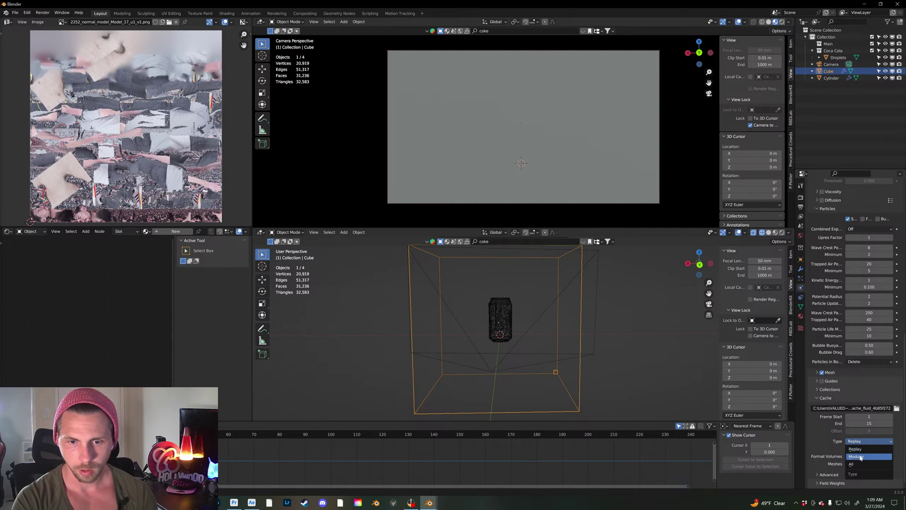
click(861, 456)
scroll(830, 439, down, 3)
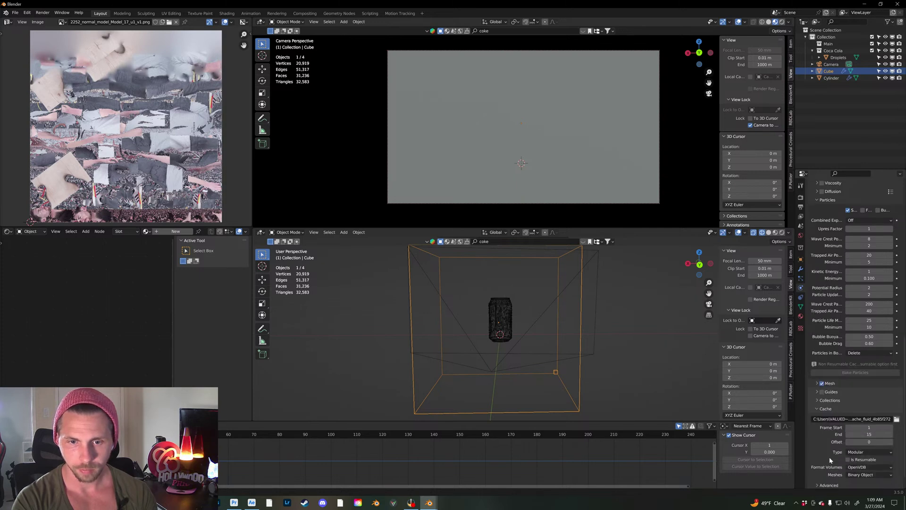
scroll(830, 438, up, 6)
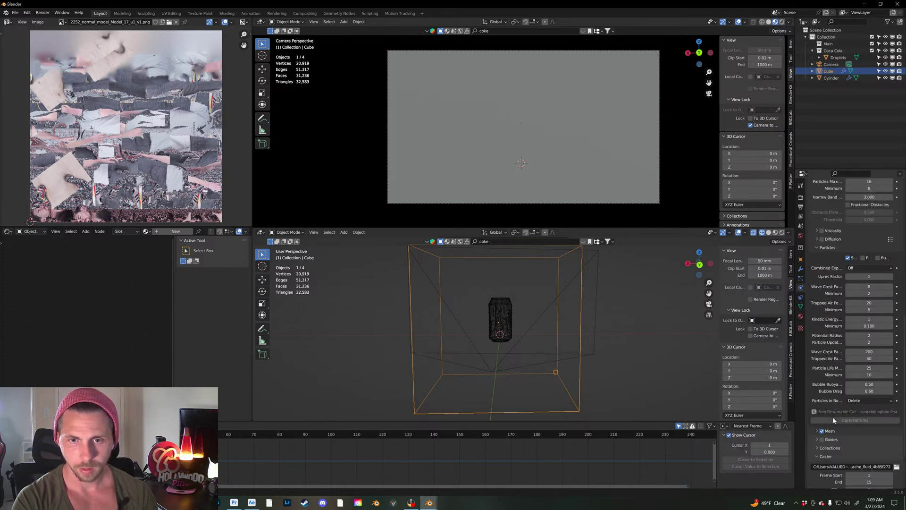
scroll(835, 419, down, 6)
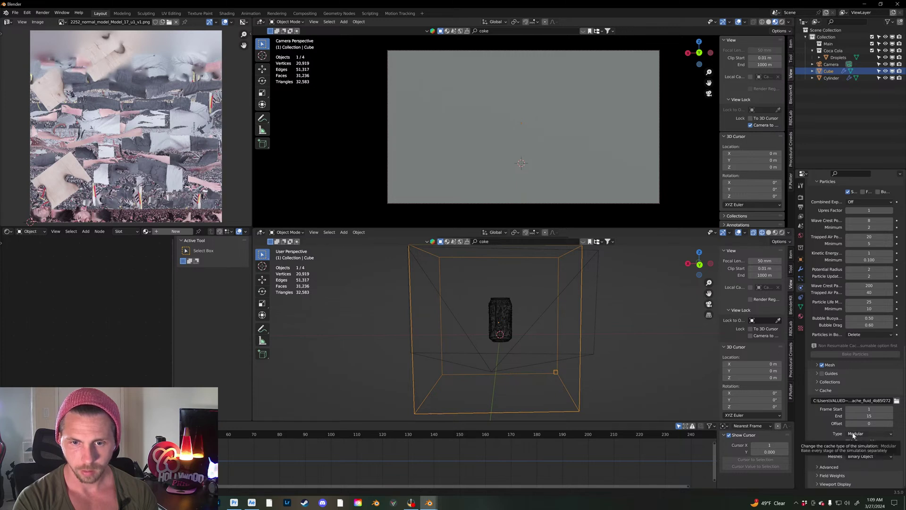
Step: Bake the domain's fluid data and check the result around the can and cylinder
scroll(847, 420, up, 12)
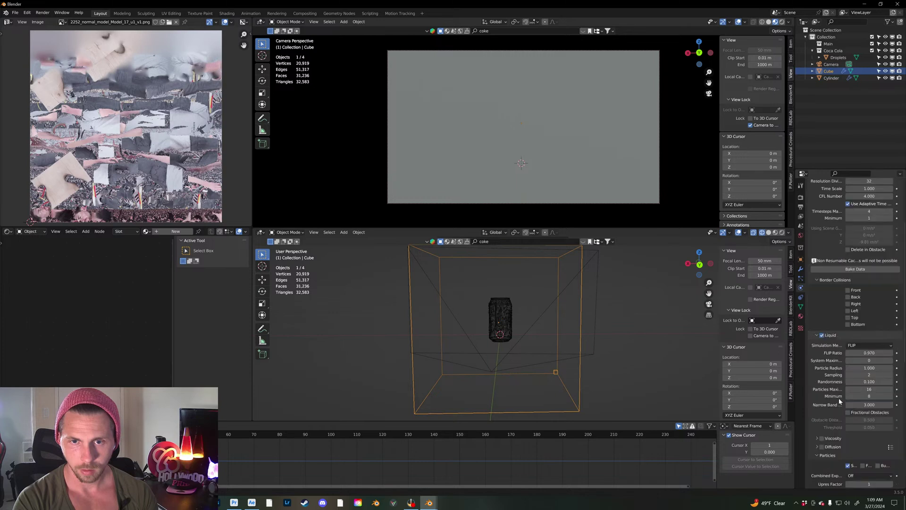
scroll(840, 401, up, 5)
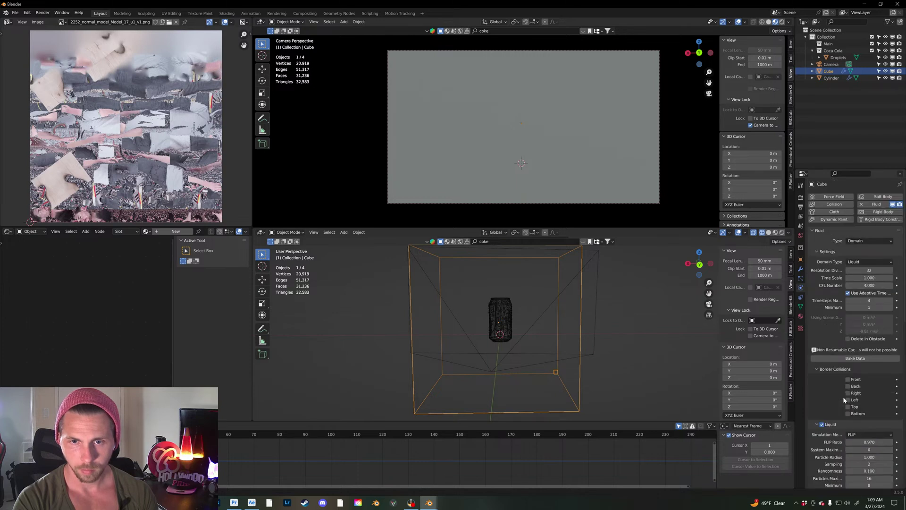
click(862, 358)
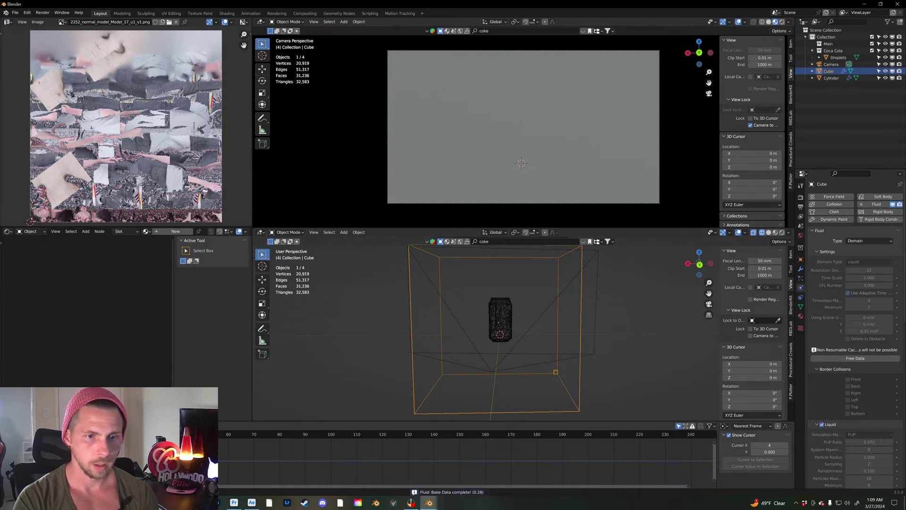
middle_drag(504, 365, 452, 366)
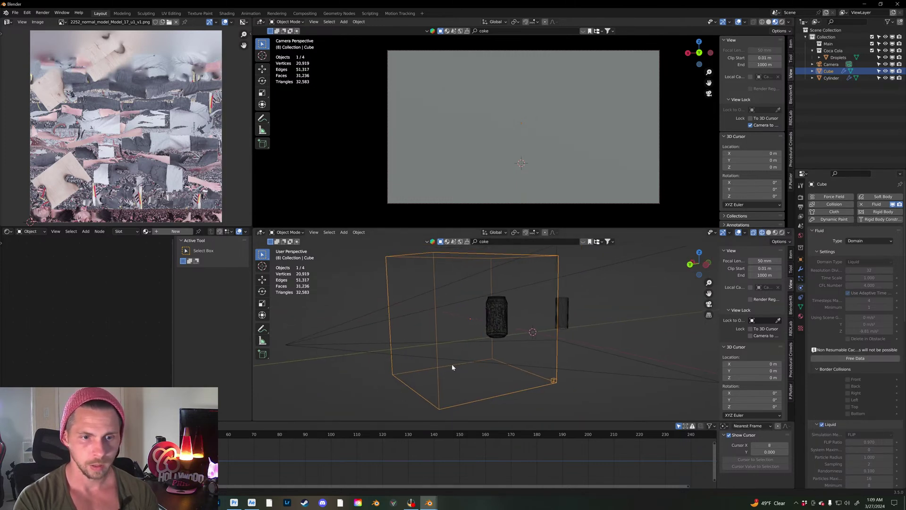
Step: Move the cylinder inside the domain cube, directly behind the can, and return the timeline to the first frame
click(567, 319)
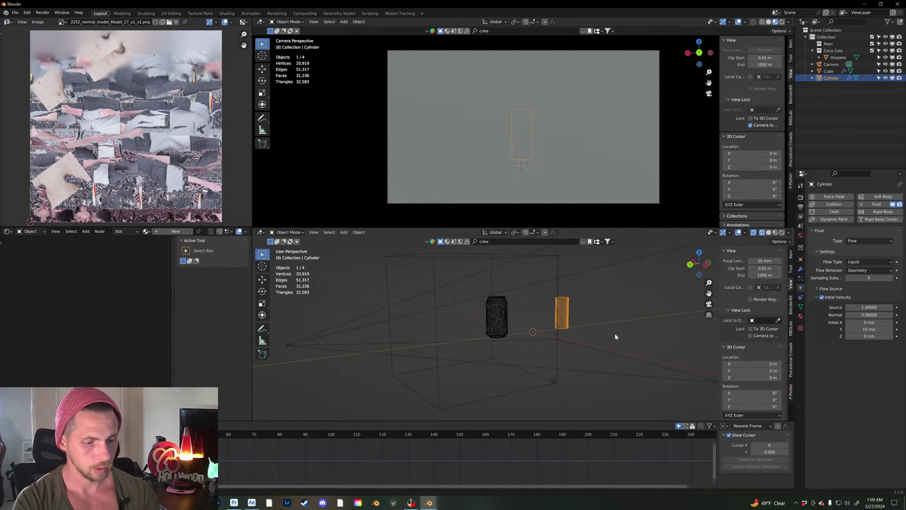
key(g)
click(562, 344)
middle_drag(561, 344, 496, 345)
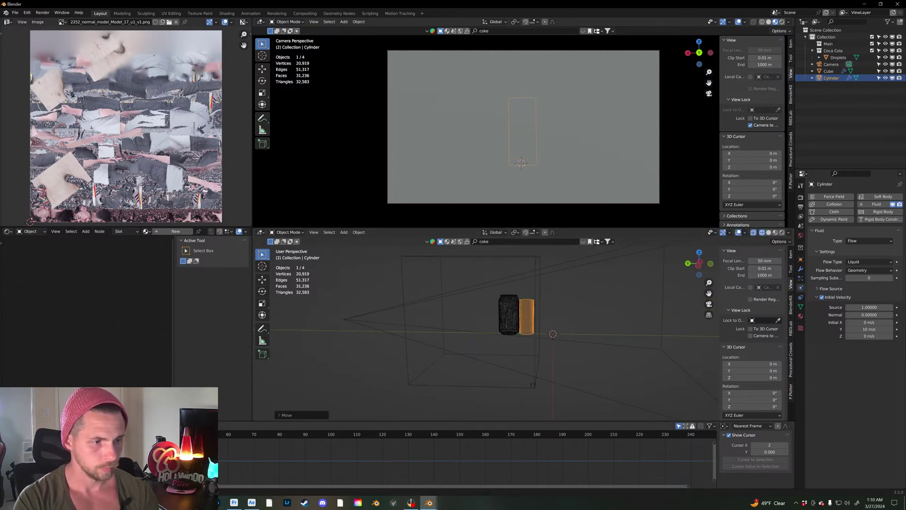
key(shift+Left)
click(514, 338)
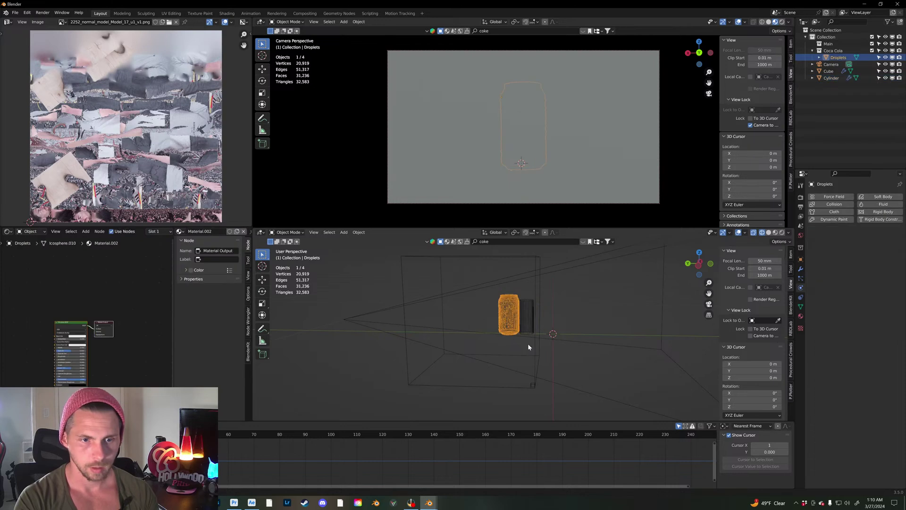
Step: Free the cube domain's baked data, bake it again and play the simulation
click(536, 336)
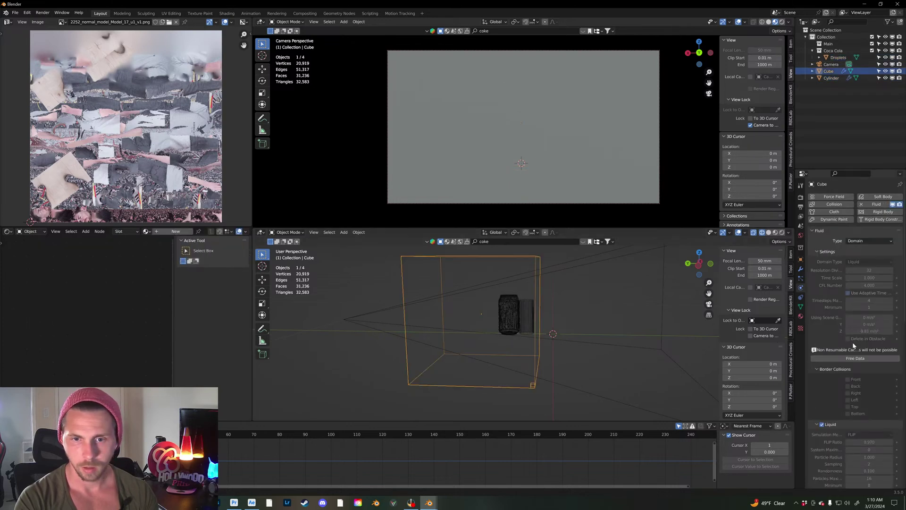
click(855, 358)
click(855, 359)
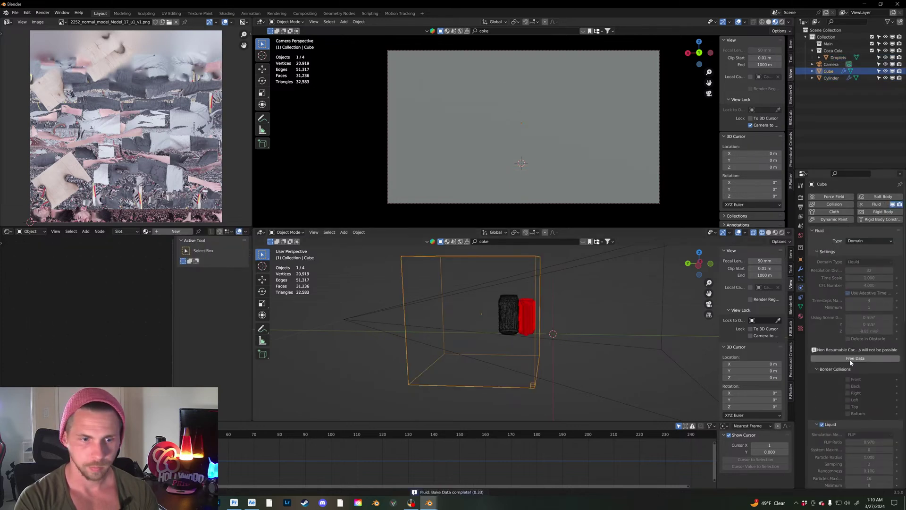
key(space)
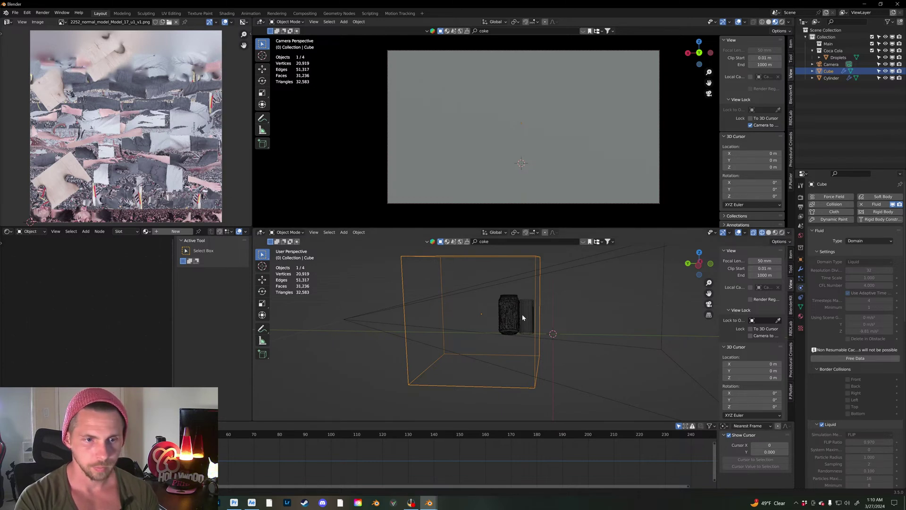
Step: Add Fluid physics to the can and set its type to Effector
click(509, 311)
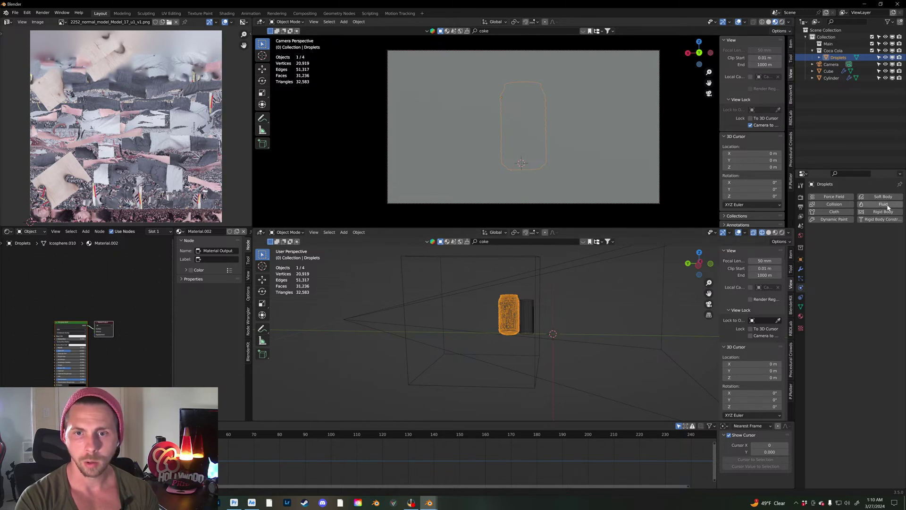
click(883, 205)
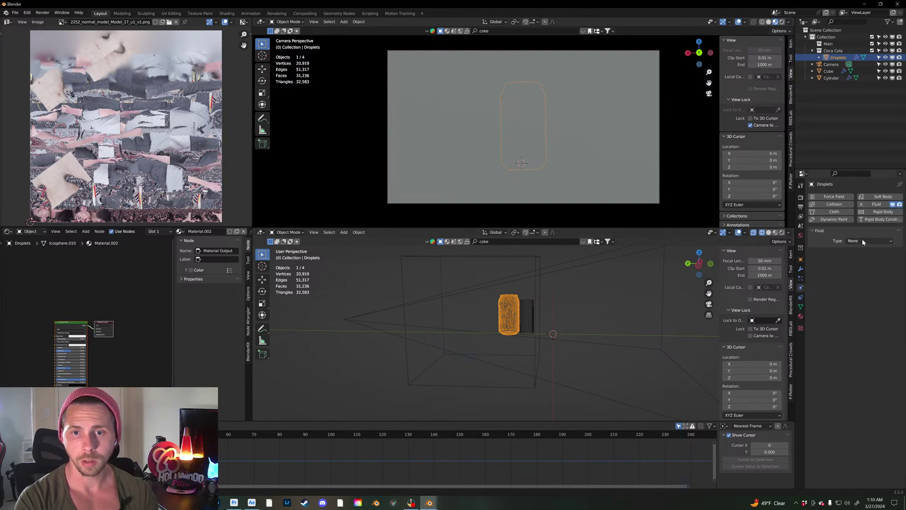
click(864, 241)
click(863, 272)
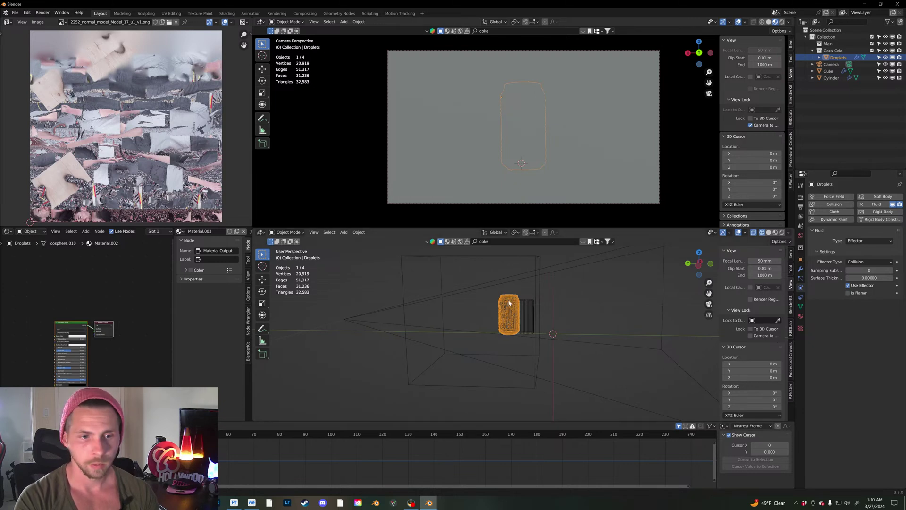
Step: Move the cylinder about 0.03 m along Y away from the can and set its initial Y velocity to 1 m/s
click(538, 269)
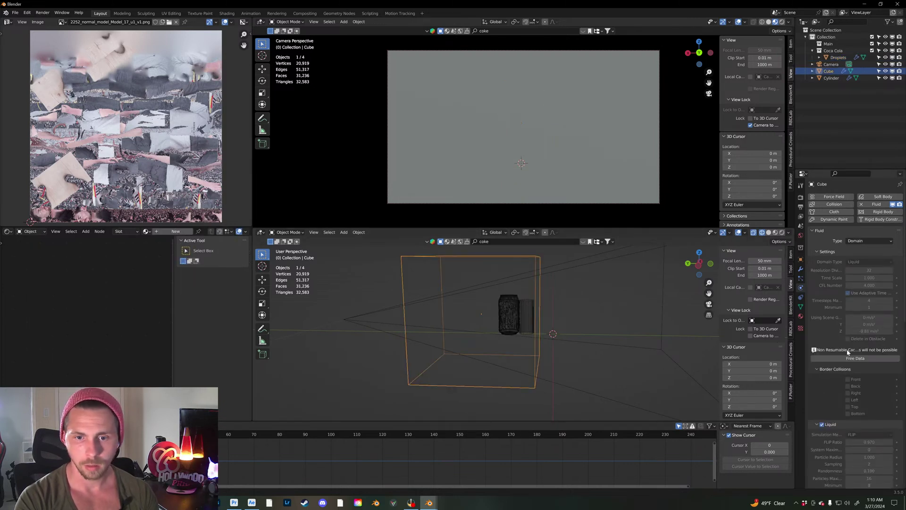
click(529, 315)
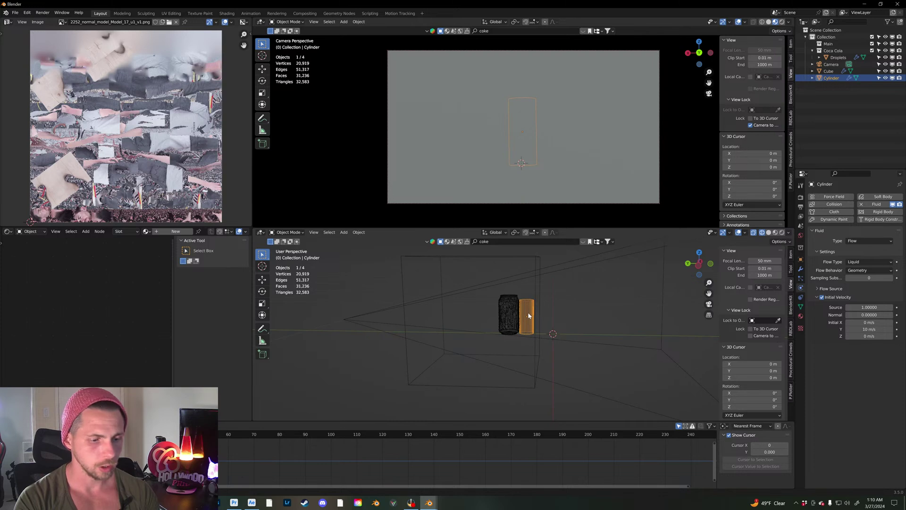
key(g)
key(y)
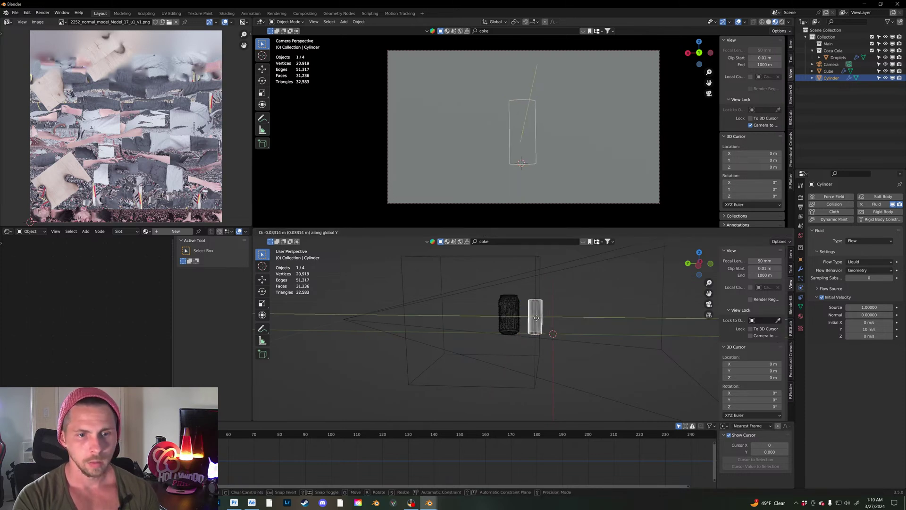
click(536, 318)
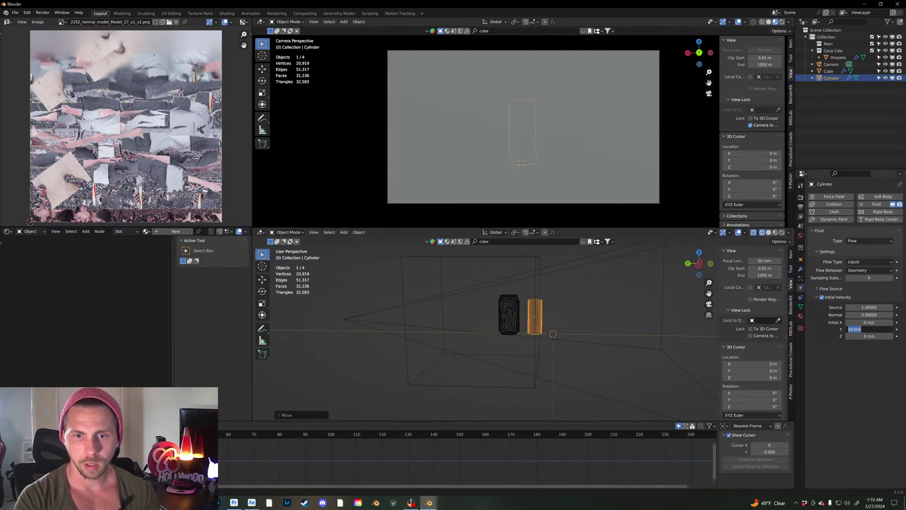
text(1)
key(Return)
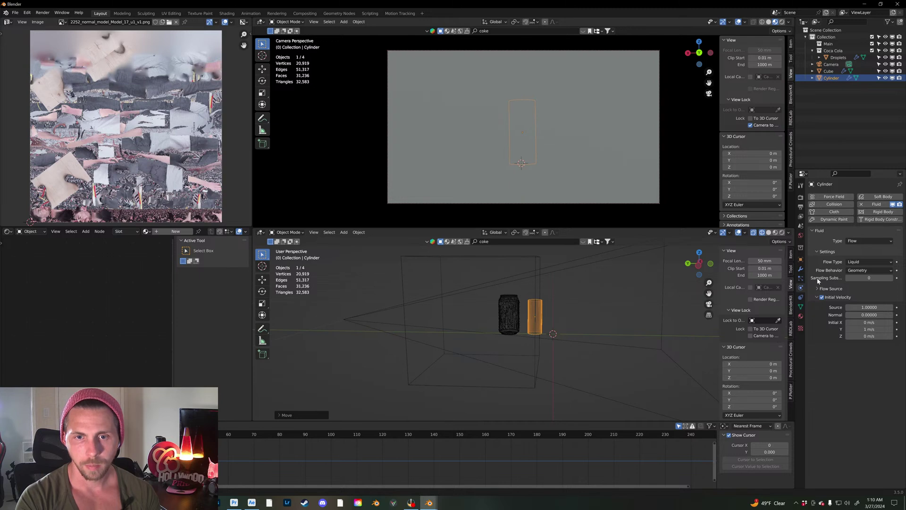
Step: Set the gravity field weight of the cube domain to 0
click(534, 282)
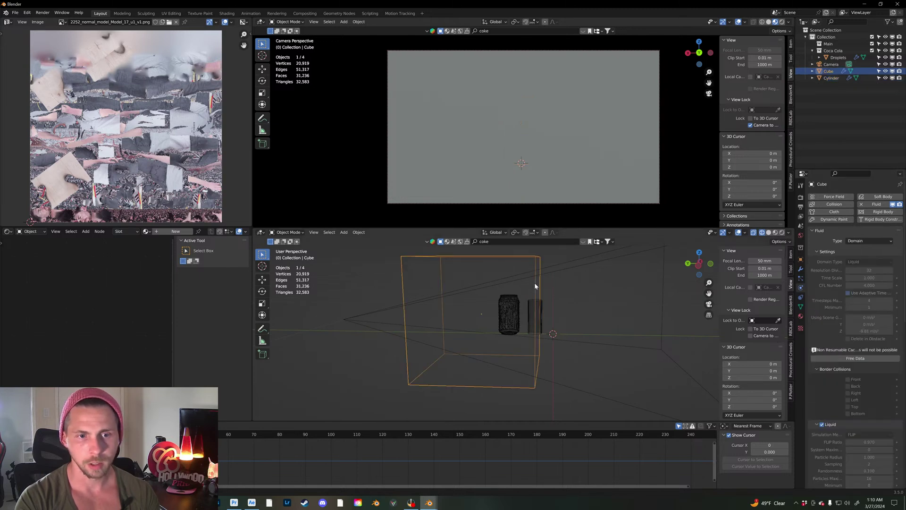
scroll(834, 435, down, 2)
scroll(833, 435, down, 15)
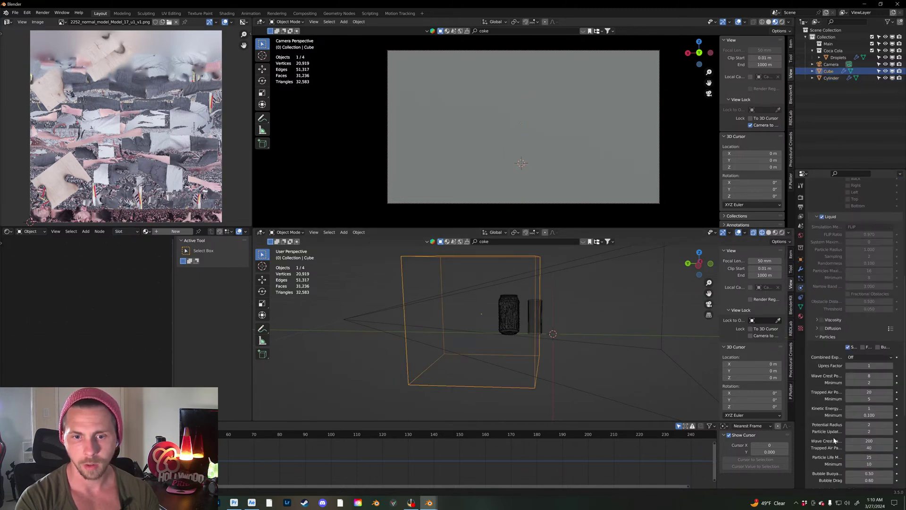
click(816, 475)
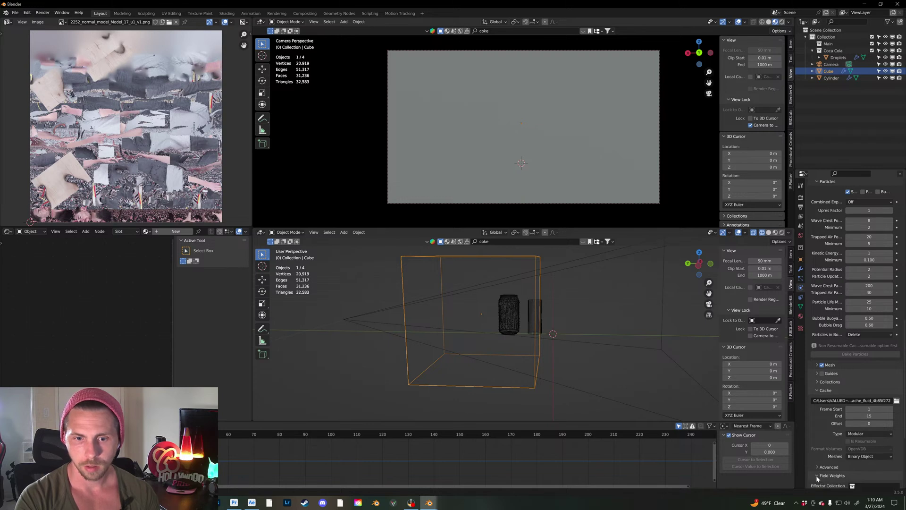
scroll(831, 453, down, 3)
click(873, 428)
text(000)
key(Return)
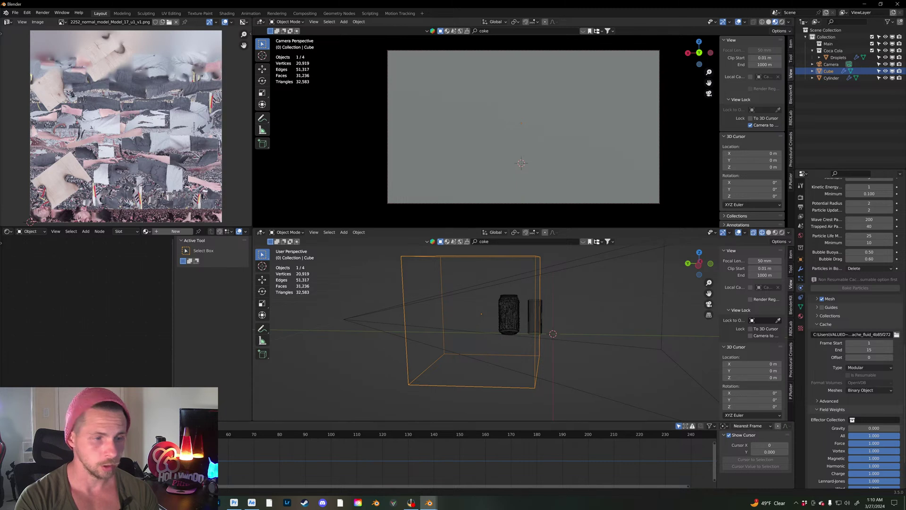
Step: Bake the cube domain's data again and play the simulation, viewing the fluid around the can from the front
scroll(830, 391, down, 2)
scroll(831, 393, up, 5)
click(817, 384)
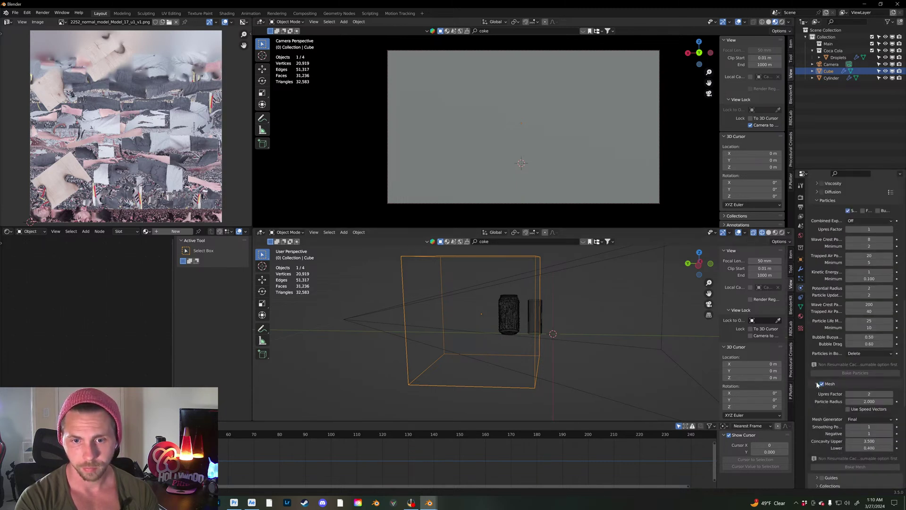
scroll(824, 393, up, 12)
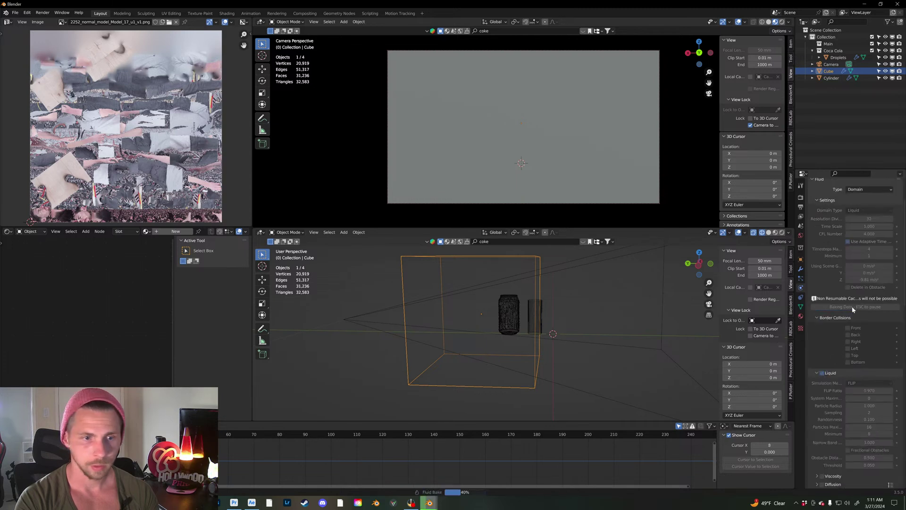
key(space)
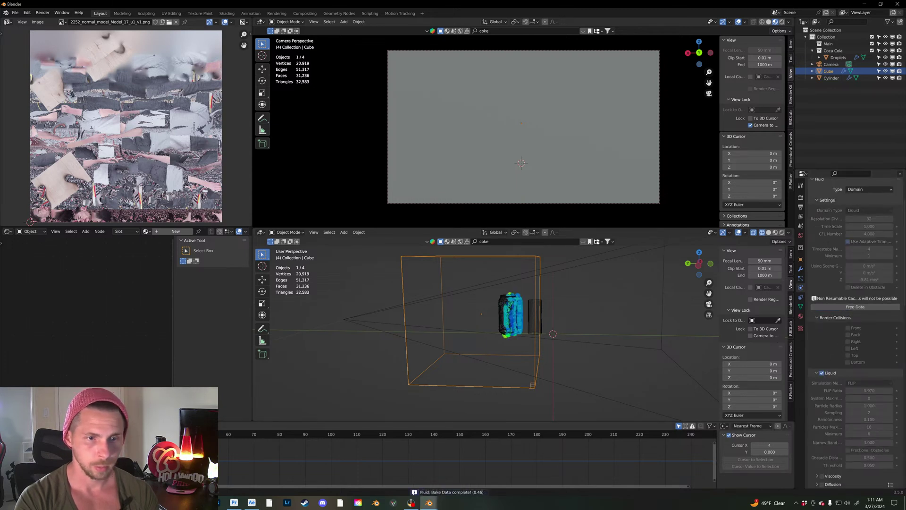
middle_drag(428, 350, 566, 340)
scroll(561, 341, up, 4)
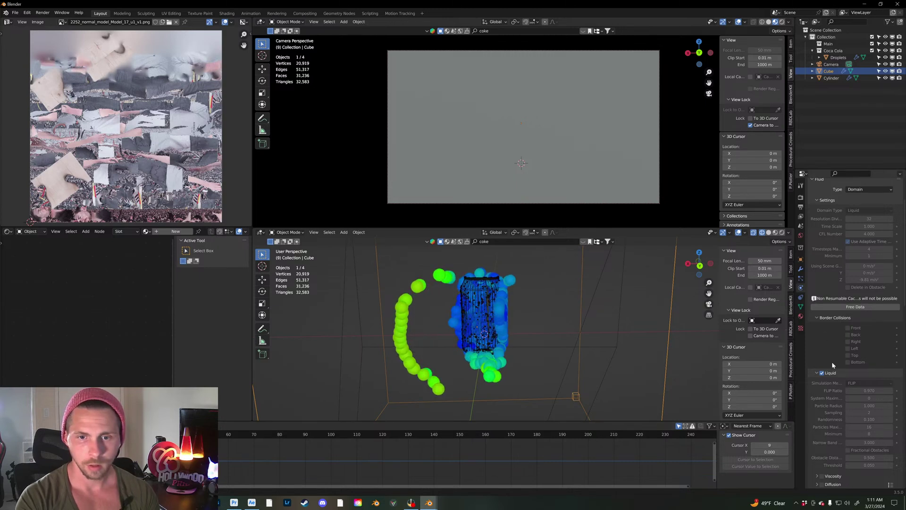
Step: Free the cube domain's baked data and enable Is Resumable for its modular cache
scroll(836, 375, down, 5)
click(834, 380)
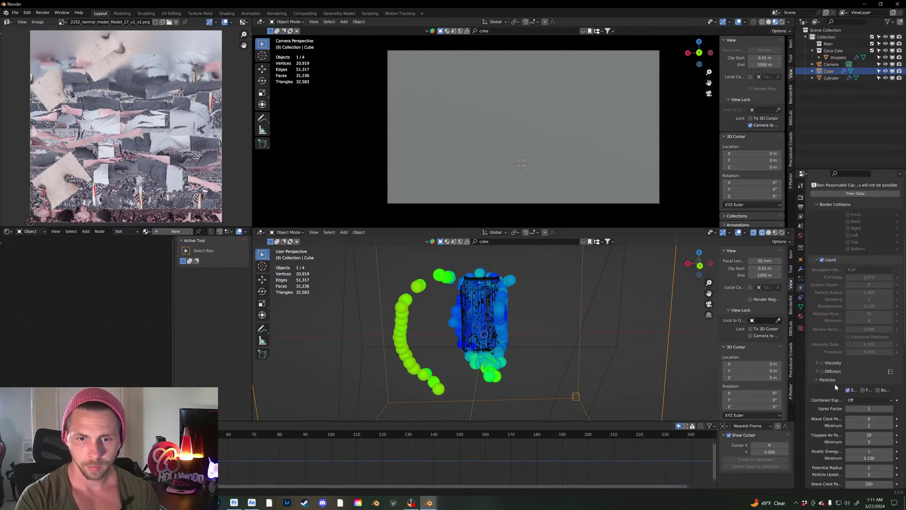
scroll(833, 390, down, 6)
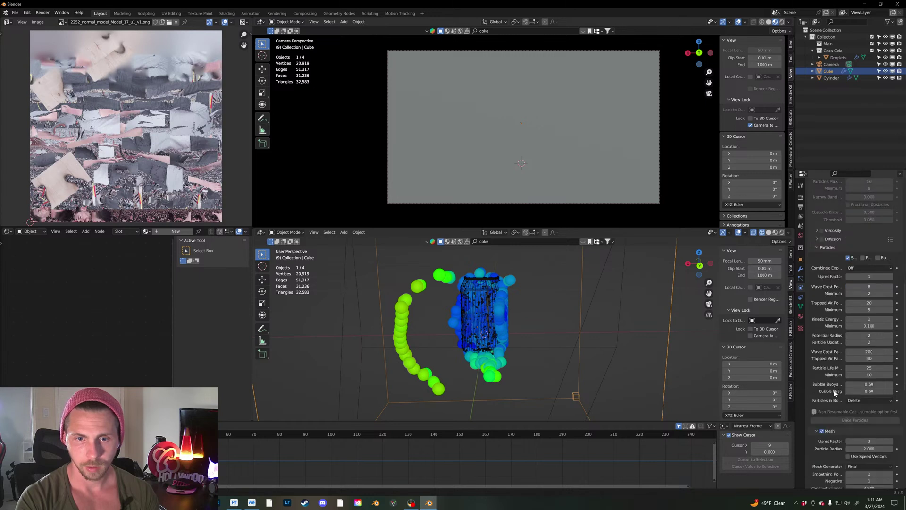
scroll(835, 410, down, 5)
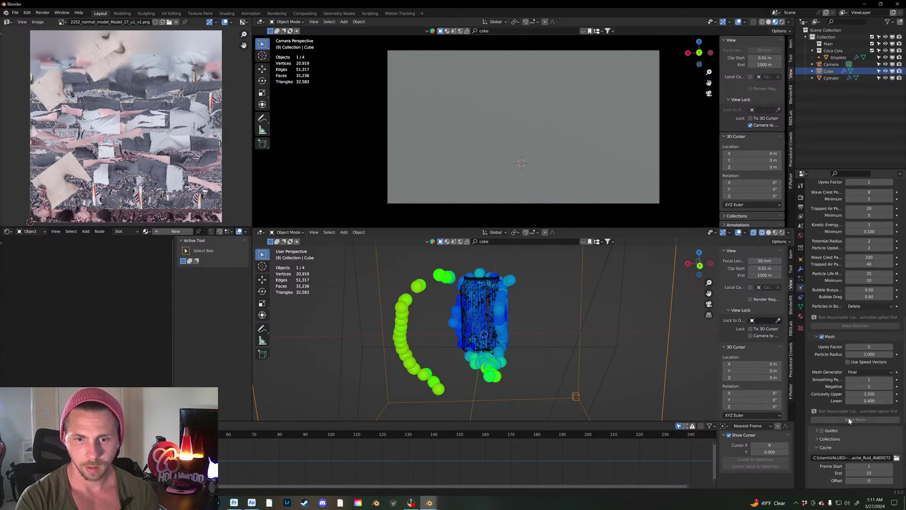
scroll(832, 424, down, 3)
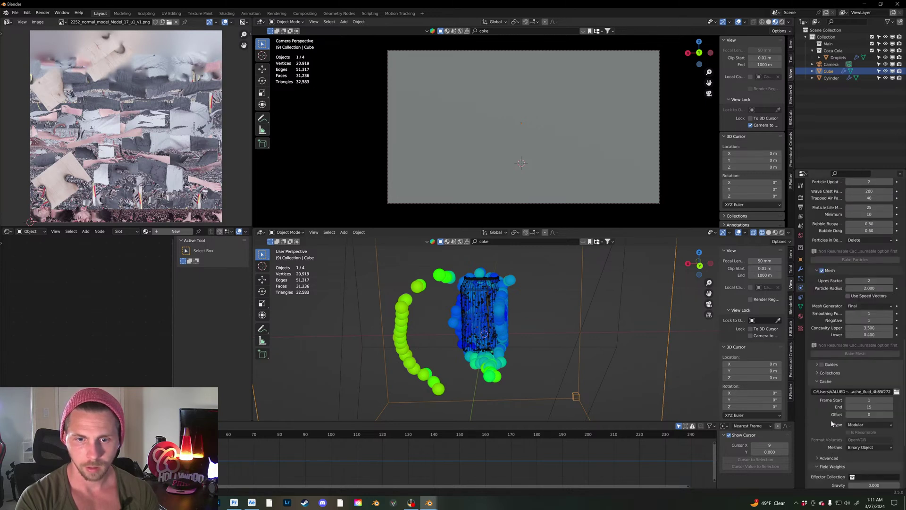
scroll(832, 423, down, 2)
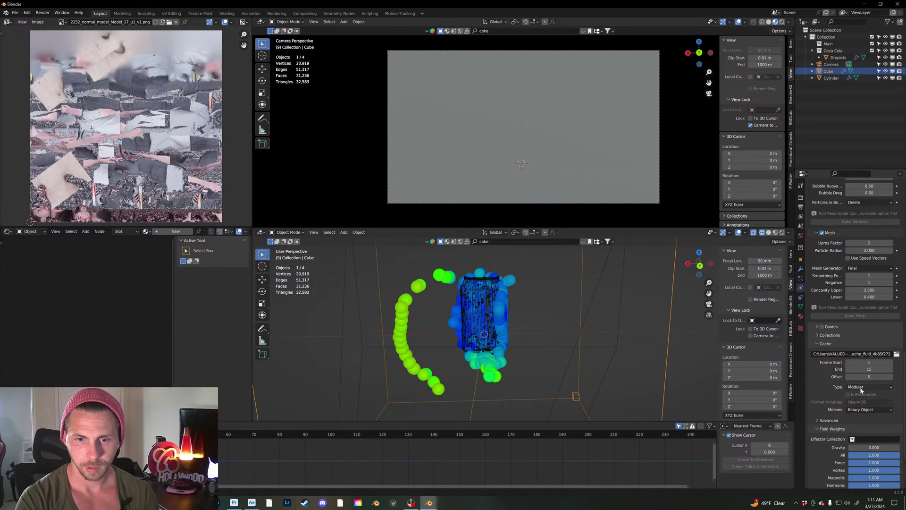
scroll(839, 392, up, 15)
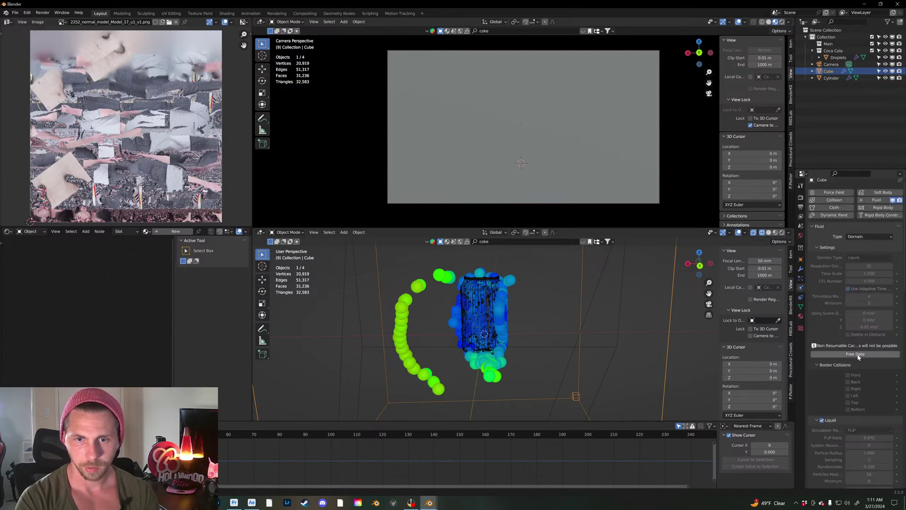
click(855, 278)
scroll(839, 437, down, 15)
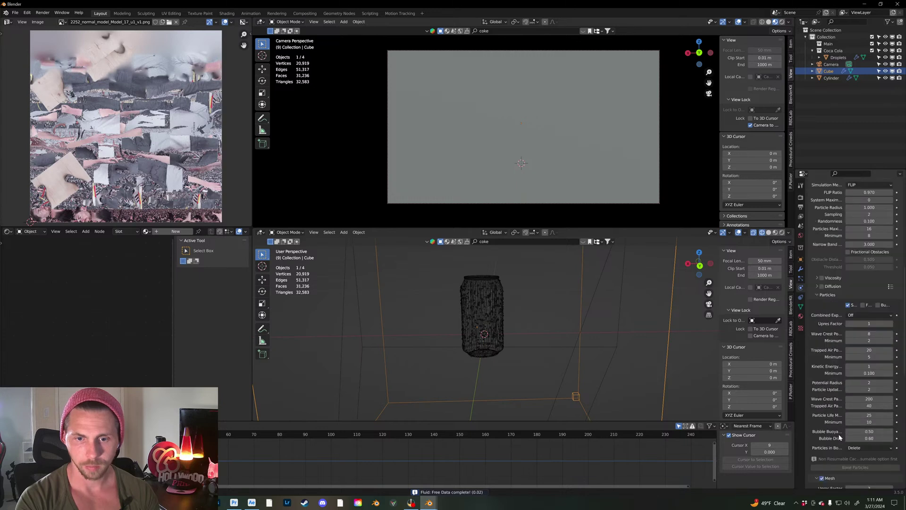
click(848, 394)
scroll(848, 394, down, 1)
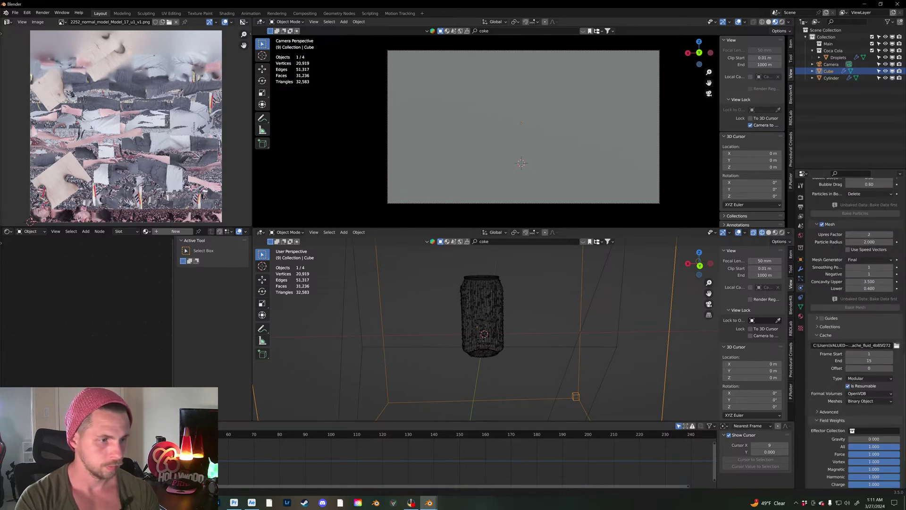
Step: Return the timeline to the first frame and bake the domain's data with the resumable cache
key(Right)
key(Right)
key(Right)
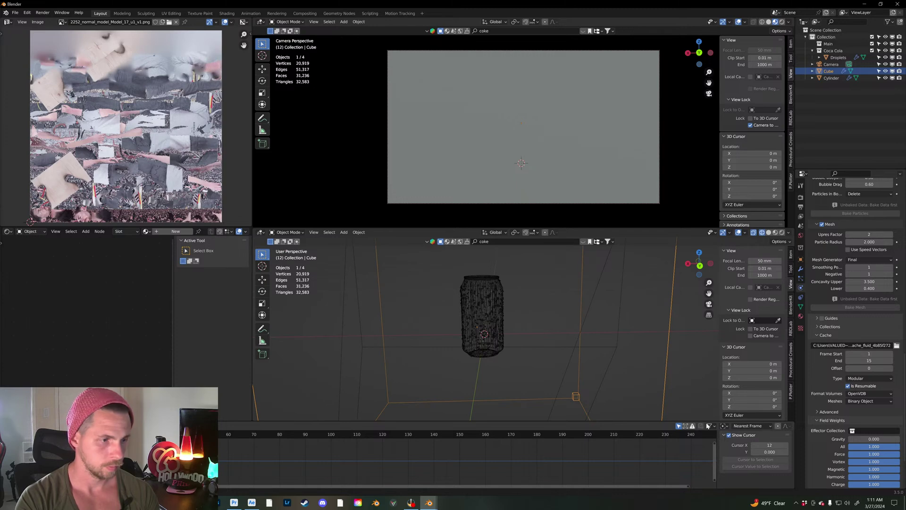
key(Left)
key(Left)
key(Left)
key(Left)
key(Left)
scroll(827, 334, up, 15)
scroll(827, 334, up, 10)
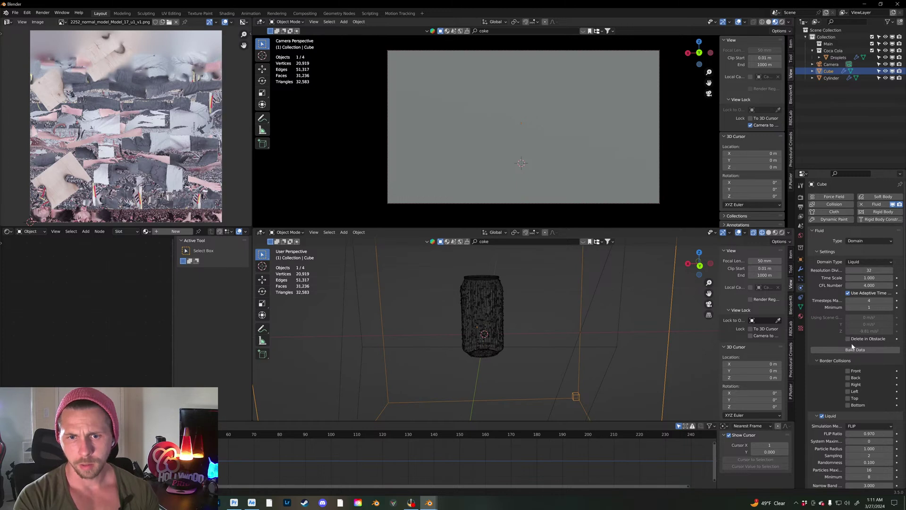
click(853, 349)
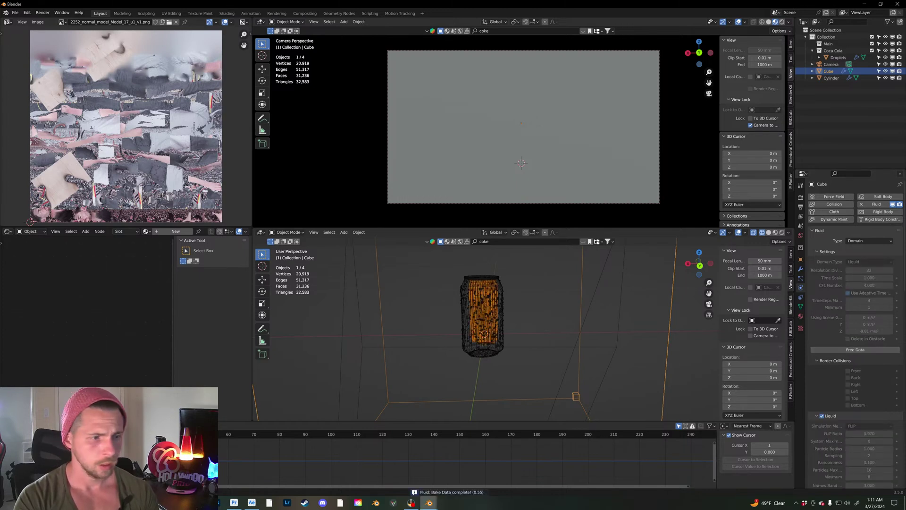
Step: Play the baked simulation and examine the fluid flow around the can from the front and side
key(space)
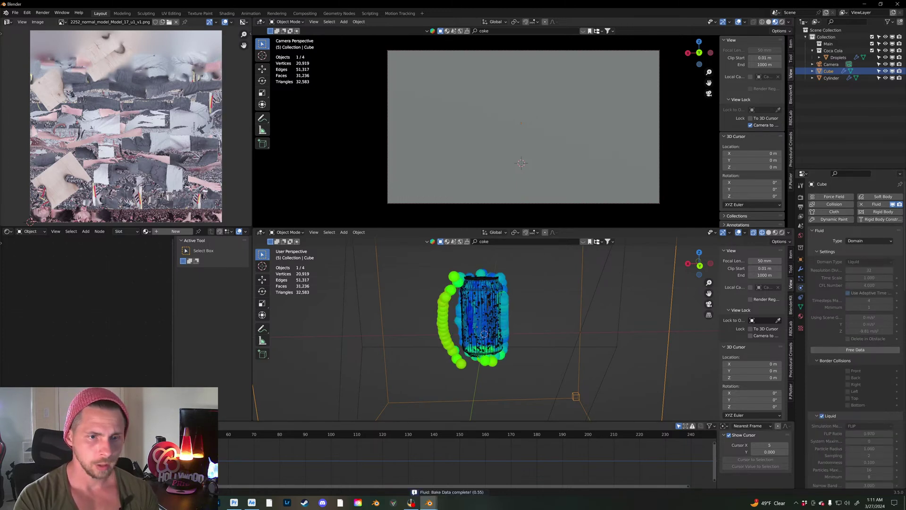
key(shift+ctrl+space)
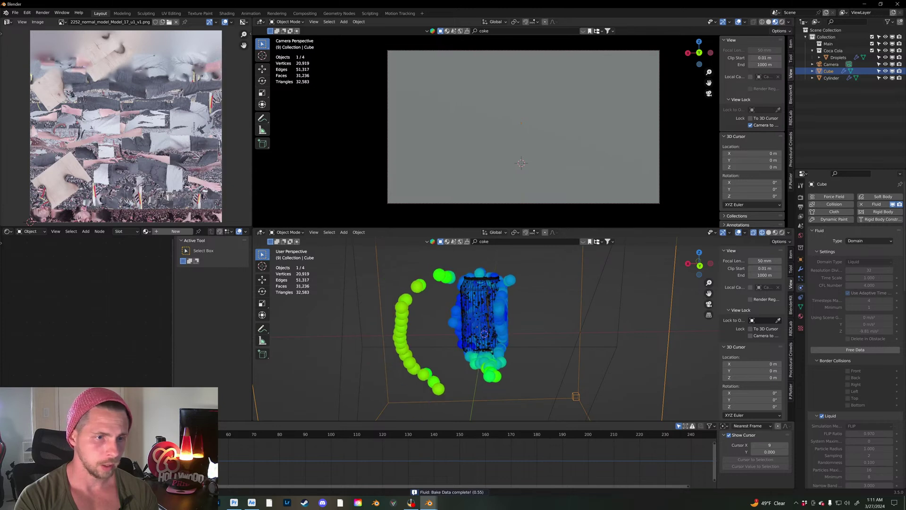
key(space)
middle_drag(524, 342, 465, 354)
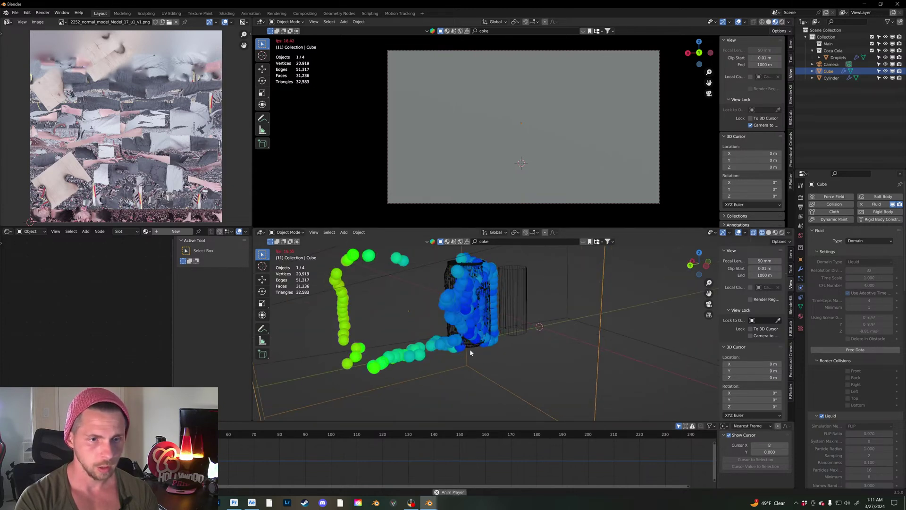
key(space)
Step: Bake the cube domain's particles
scroll(829, 387, down, 7)
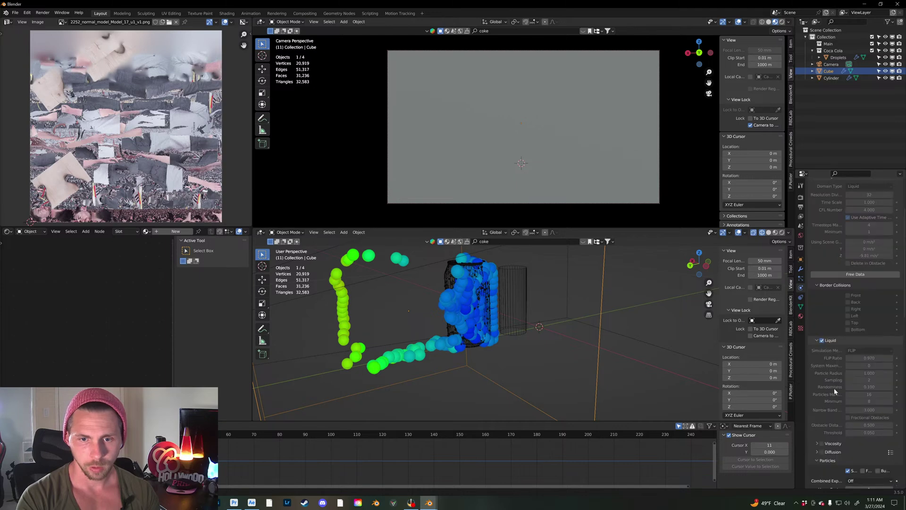
scroll(830, 413, down, 8)
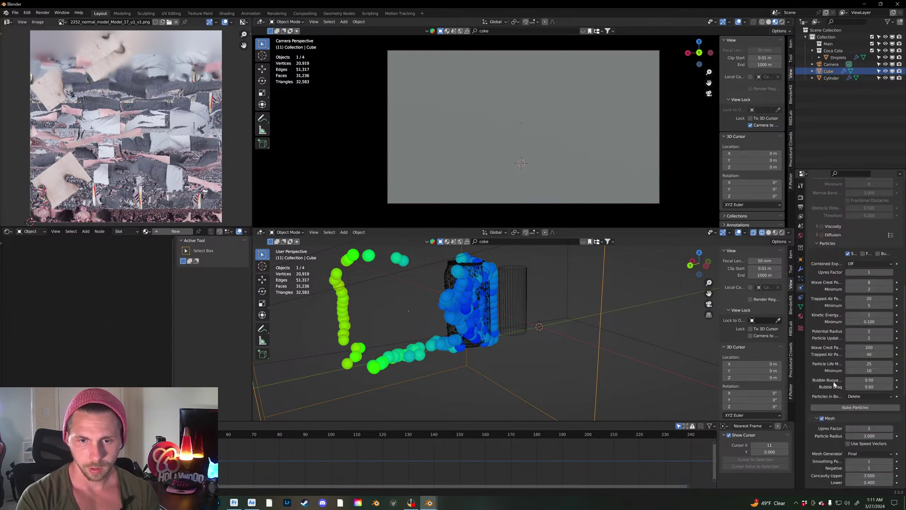
click(851, 409)
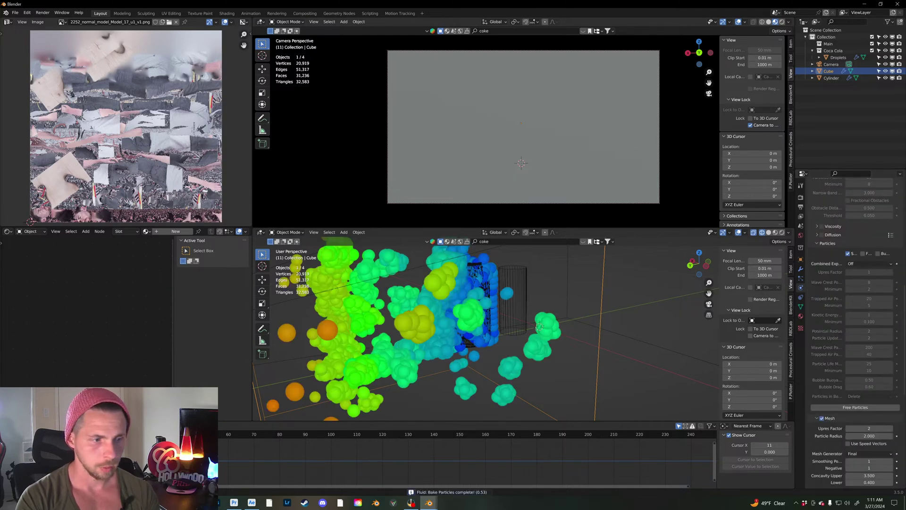
Step: Step backward and forward through the frames to examine the baked particles around the can
key(Left)
key(Left)
key(Left)
key(Left)
key(Left)
key(Left)
key(Left)
key(Left)
key(Left)
key(Left)
key(Right)
key(Right)
key(Right)
key(Right)
key(Right)
key(Right)
key(Right)
key(Right)
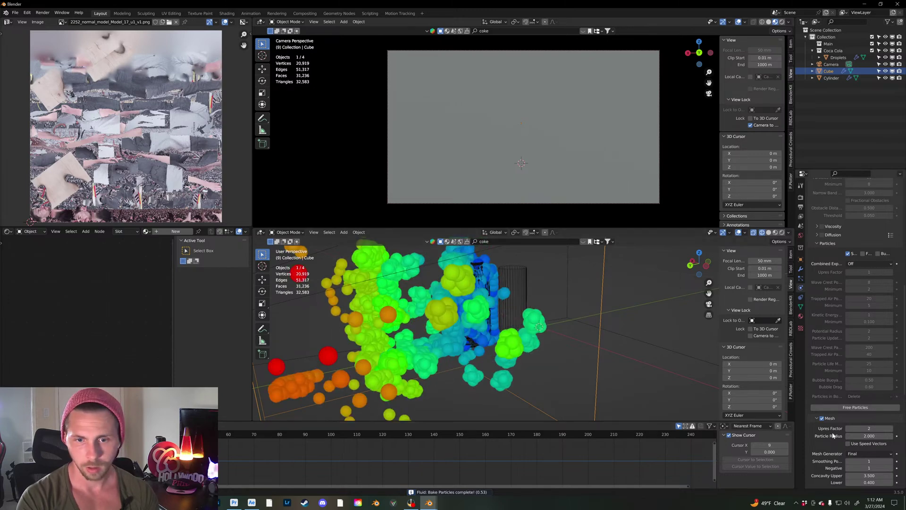
Step: Bake the cube domain's fluid mesh and step through the frames to review it
scroll(831, 381, down, 7)
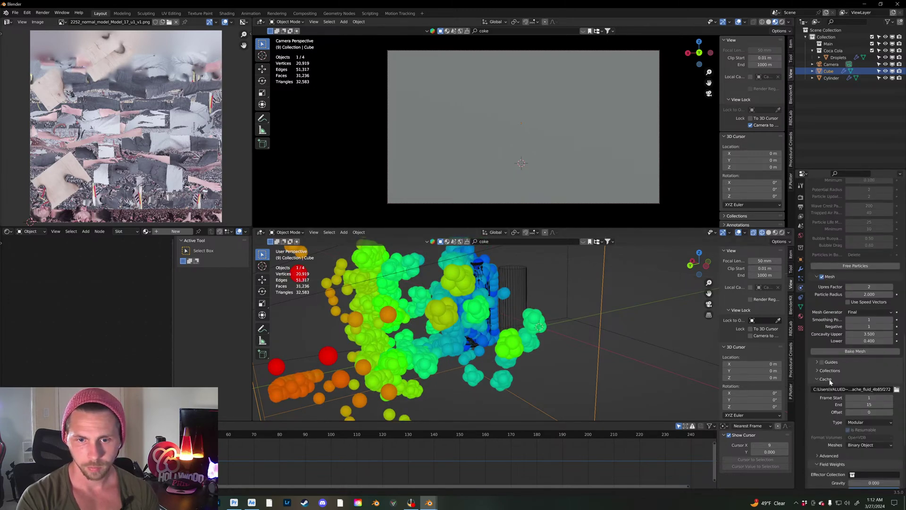
click(855, 351)
key(Left)
key(Left)
key(Left)
key(Left)
key(Left)
key(Left)
key(Left)
key(Left)
key(Right)
key(Right)
key(Right)
key(Right)
key(Right)
key(Right)
key(Right)
key(Right)
key(Right)
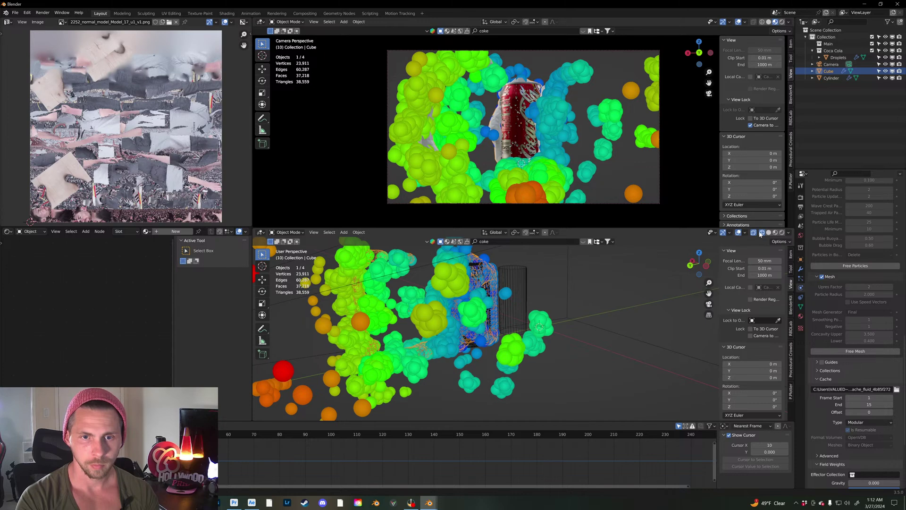
Step: Show the user perspective view in Material Preview shading and hide the cube's Liquid and Spray particle systems in the viewports
click(768, 232)
drag(705, 255, 689, 274)
click(801, 278)
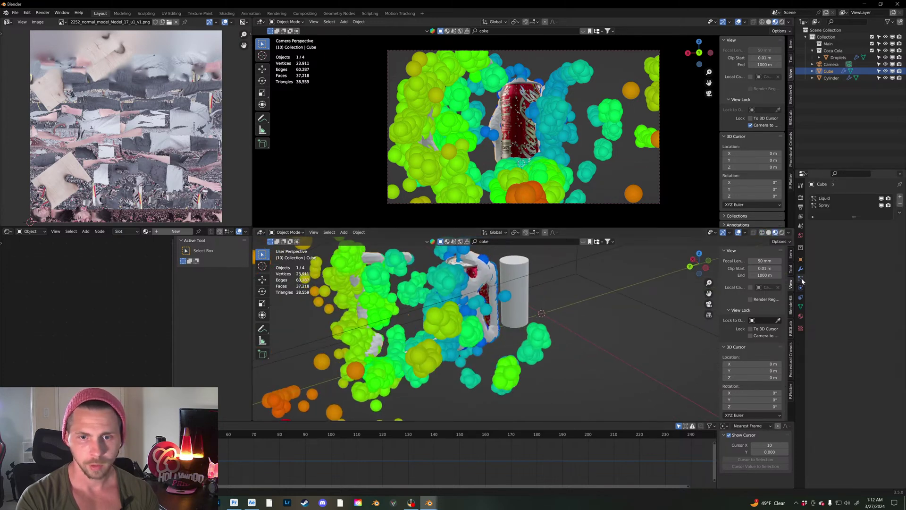
click(882, 205)
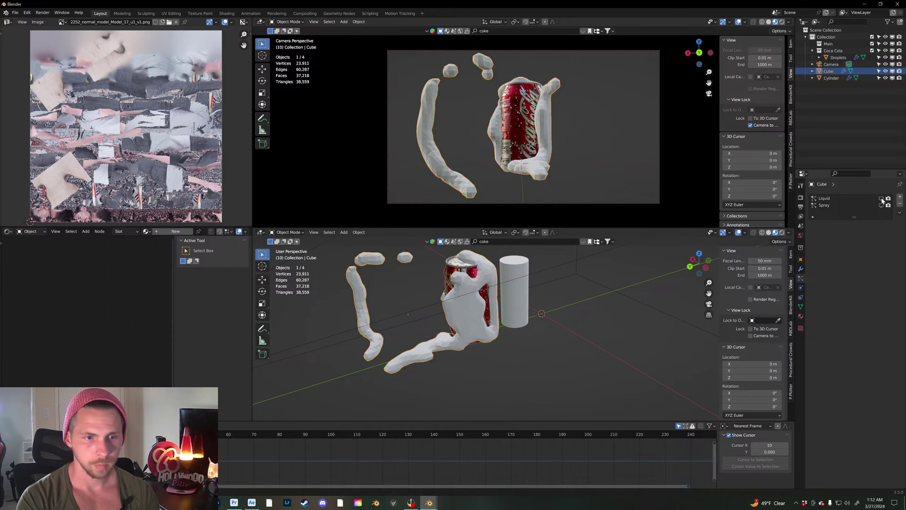
middle_drag(456, 343, 583, 384)
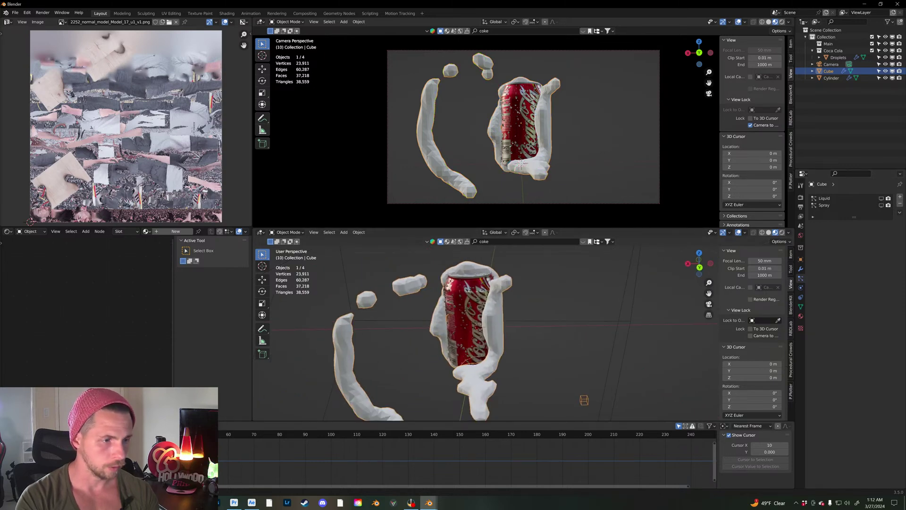
Step: Step repeatedly through the frames to examine how the fluid mesh splashes around the can, and return to the first frame
key(Left)
key(Left)
key(Left)
key(Left)
key(Left)
key(Left)
key(Left)
key(Left)
key(Left)
key(Right)
key(Right)
key(Right)
key(Right)
key(Right)
key(Right)
key(Right)
key(Right)
key(Right)
key(Right)
key(Right)
key(Right)
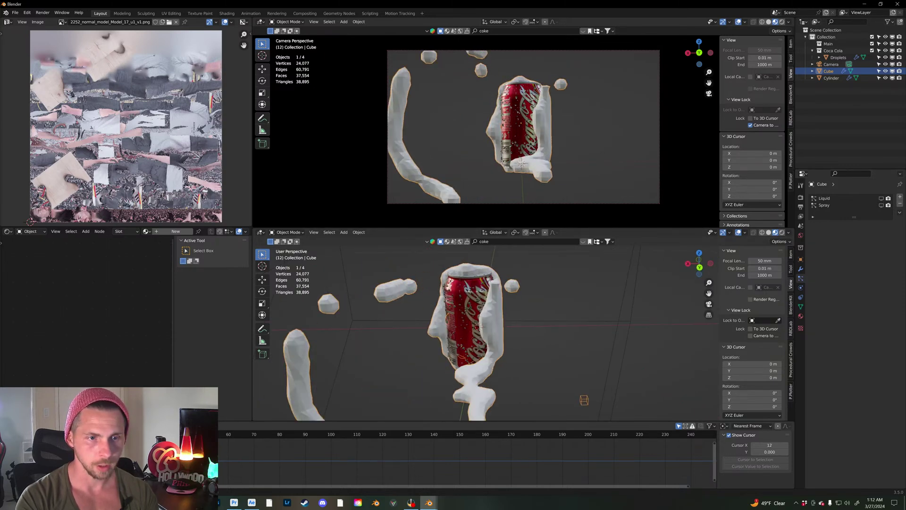
key(Left)
key(Left)
key(Left)
key(Left)
key(Left)
key(Left)
key(Left)
key(Left)
key(Left)
key(Left)
key(Right)
key(Right)
key(Right)
key(Right)
key(Right)
key(Right)
key(Right)
key(Right)
key(Right)
key(Right)
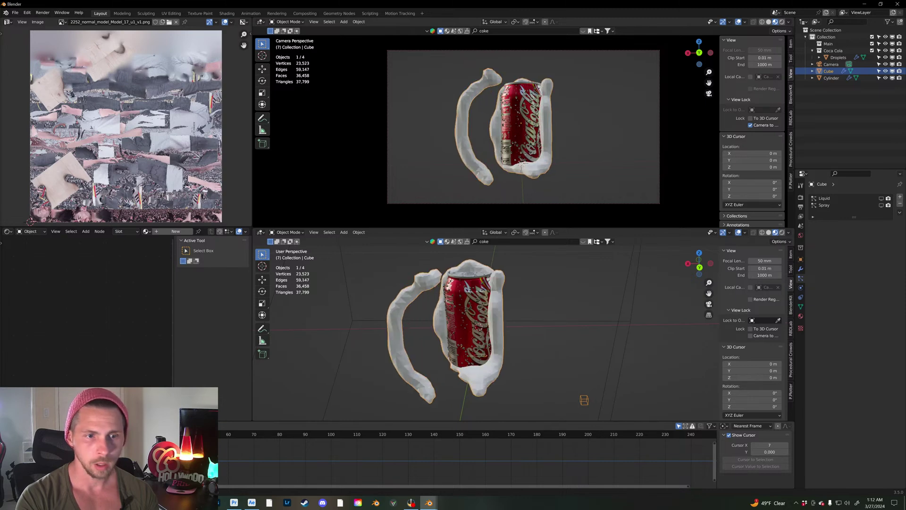
key(Left)
key(Left)
key(Left)
key(Left)
key(Left)
key(Left)
key(Left)
key(Left)
key(Left)
key(Left)
key(Left)
key(Left)
key(Left)
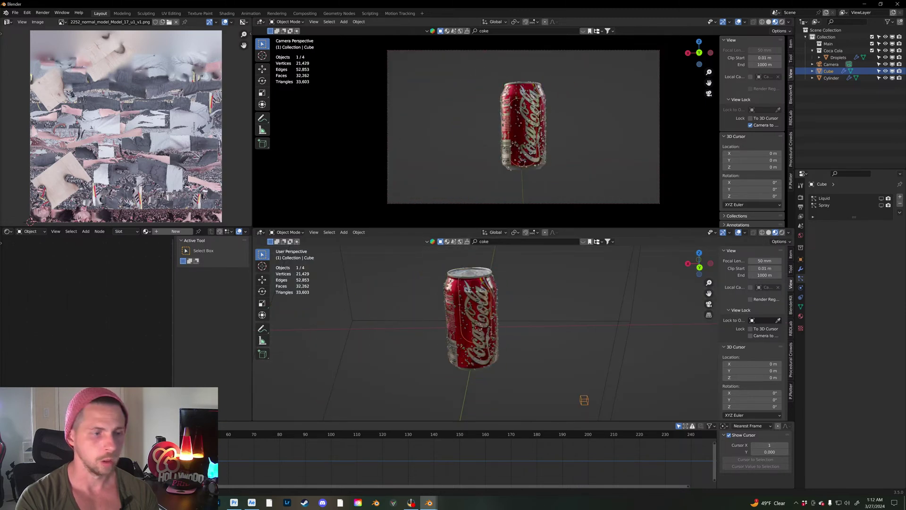
key(Right)
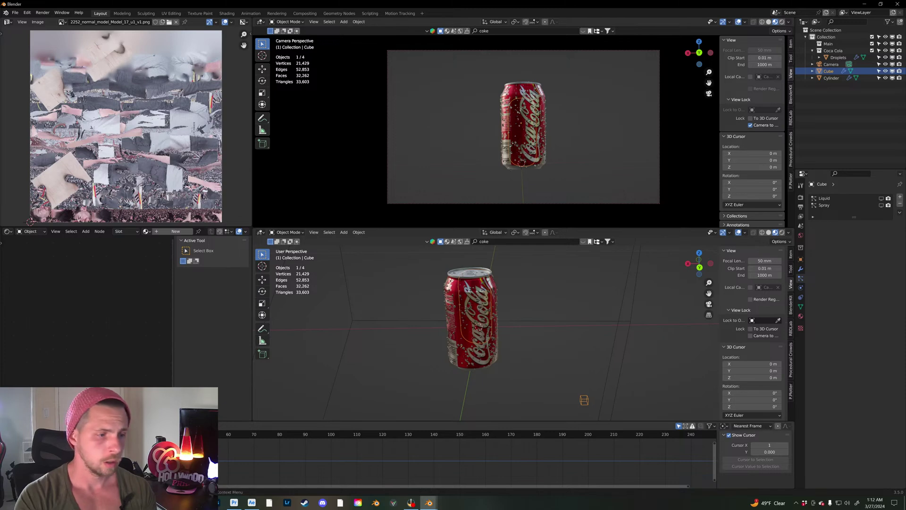
Step: Step forward and backward through the opening frames to examine how the low-resolution fluid mesh splashes around the can
key(Right)
key(Left)
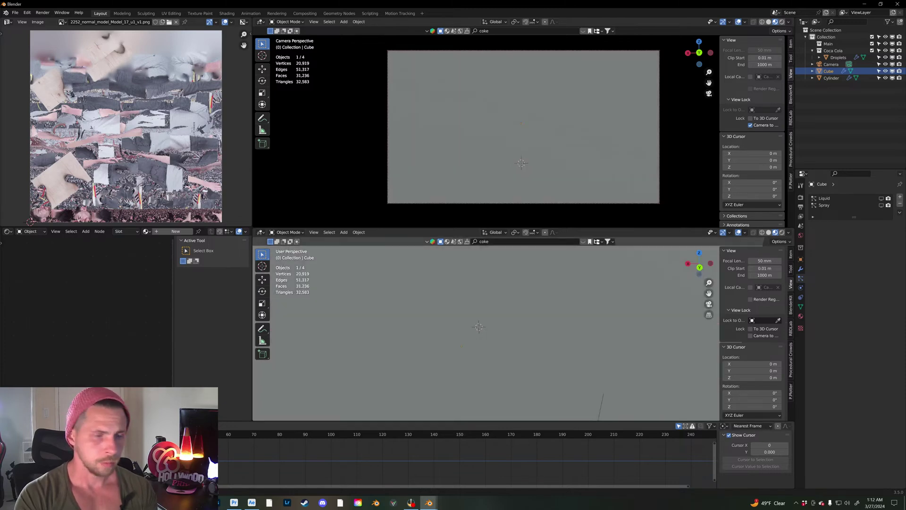
key(Right)
key(Right)
key(Right)
key(Right)
key(Right)
key(Right)
key(Right)
key(Right)
key(Right)
key(Left)
key(Left)
key(Left)
key(Left)
key(Left)
key(Left)
key(Left)
key(Left)
key(Left)
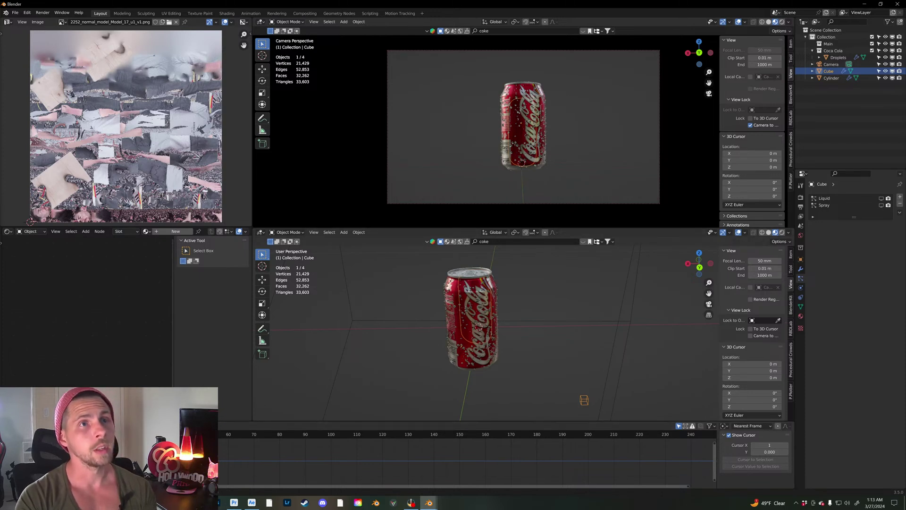
key(Right)
key(Right)
key(Left)
key(Left)
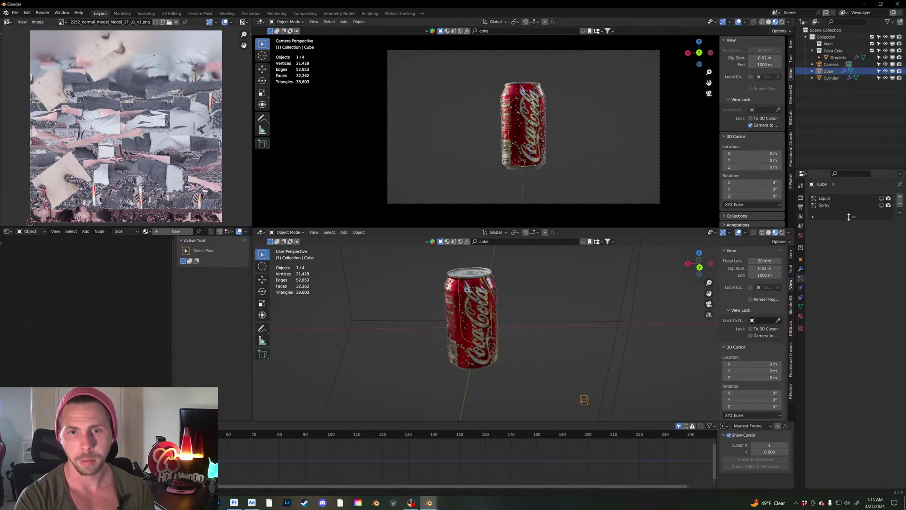
Step: Free the baked mesh, particles and data of the cube's liquid domain
click(825, 206)
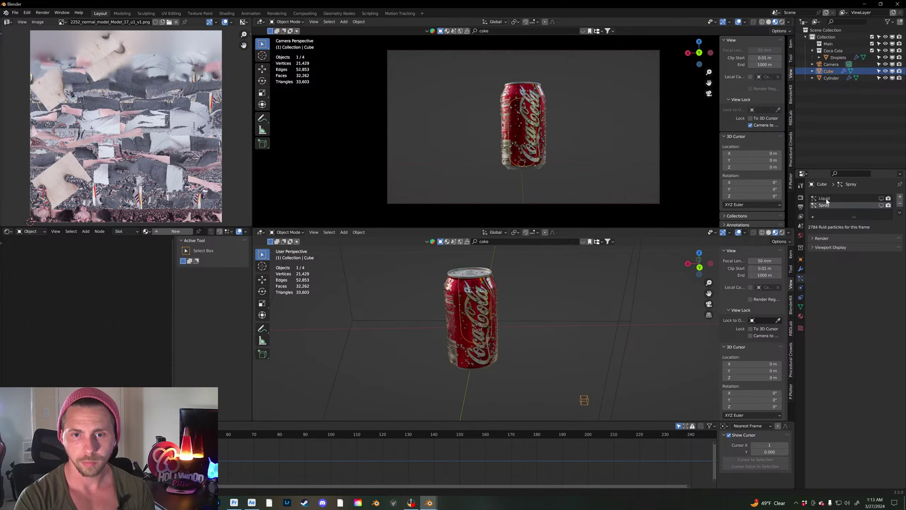
click(826, 198)
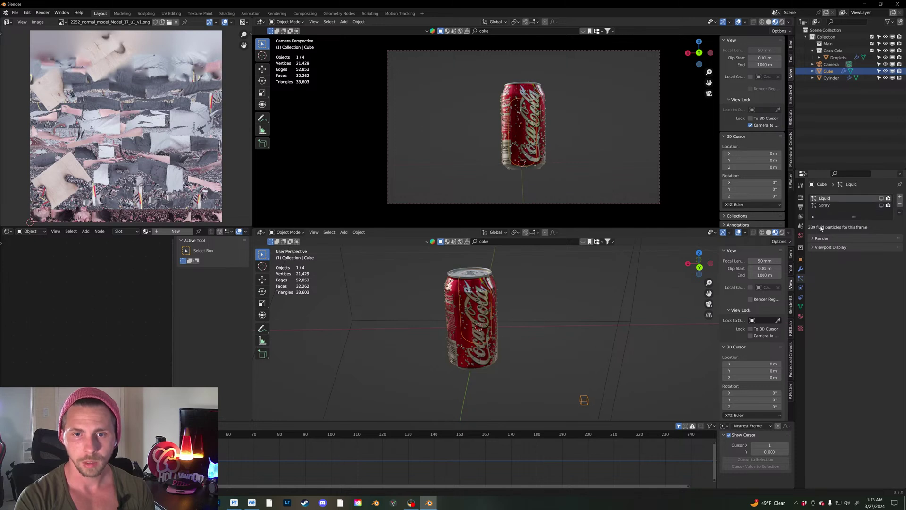
click(801, 269)
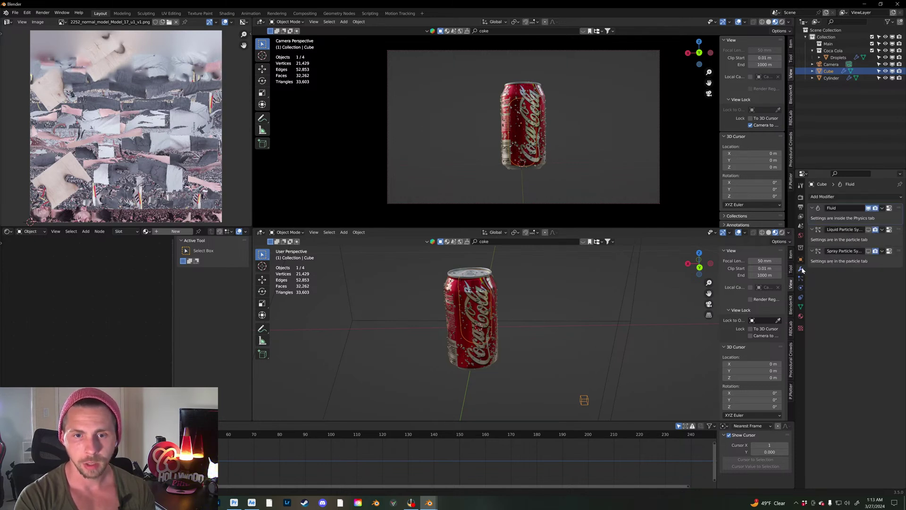
click(801, 287)
scroll(830, 332, down, 10)
scroll(831, 333, down, 12)
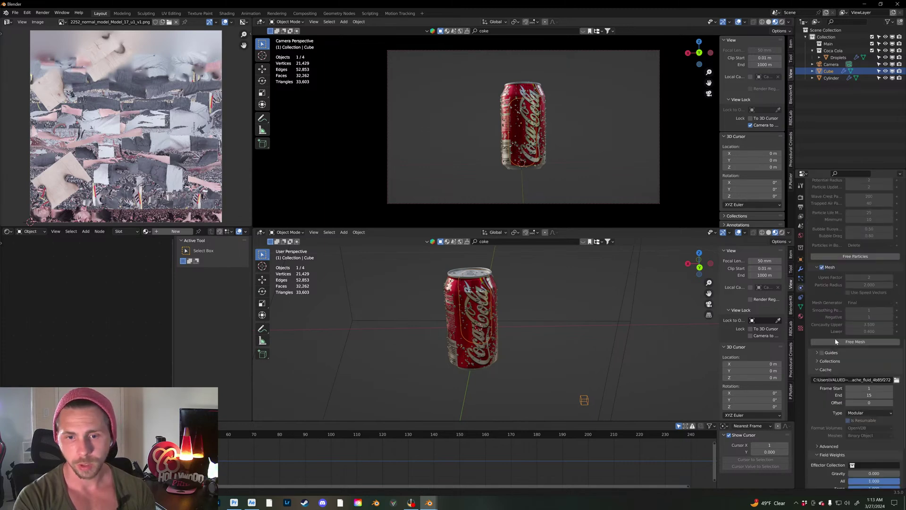
scroll(857, 375, down, 3)
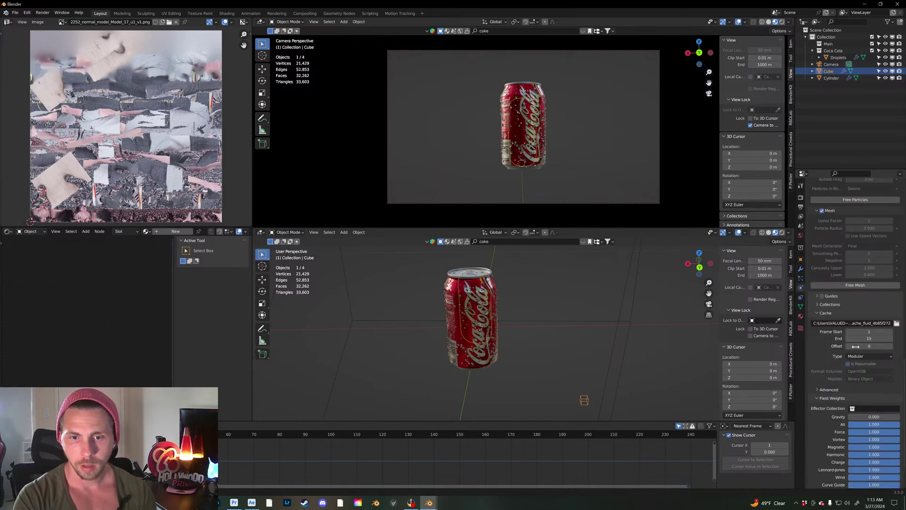
click(855, 285)
scroll(849, 301, up, 2)
click(849, 247)
scroll(845, 265, up, 7)
scroll(846, 270, up, 11)
click(849, 256)
scroll(843, 277, up, 4)
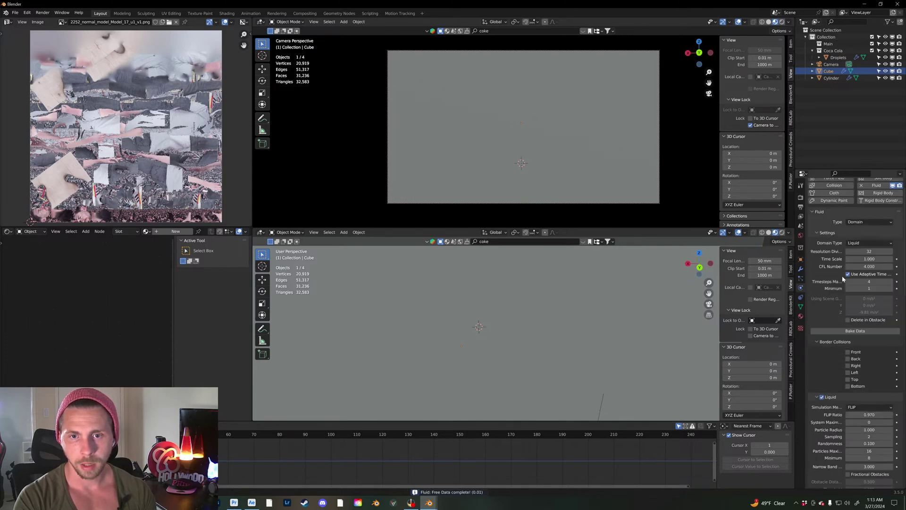
Step: Bake the whole fluid simulation with cache type All and Is Resumable off, and play it back
scroll(842, 327, down, 15)
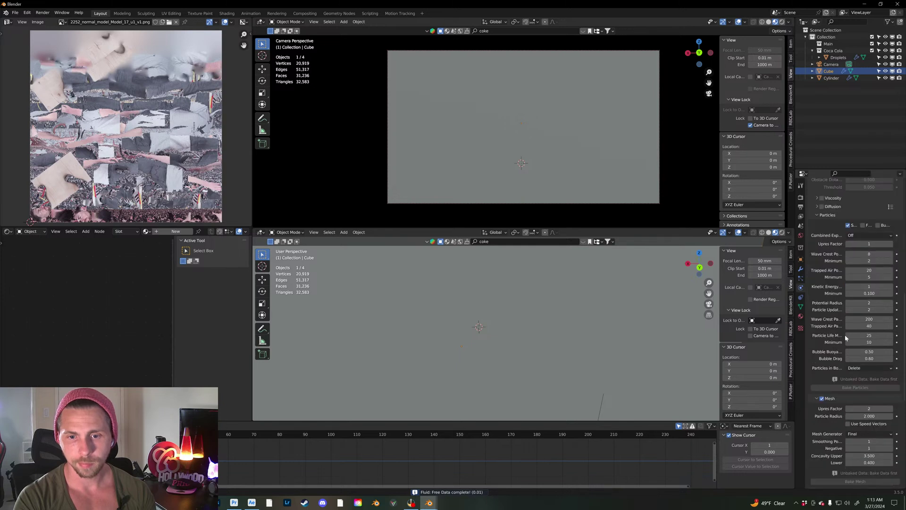
scroll(843, 343, down, 4)
scroll(850, 363, down, 4)
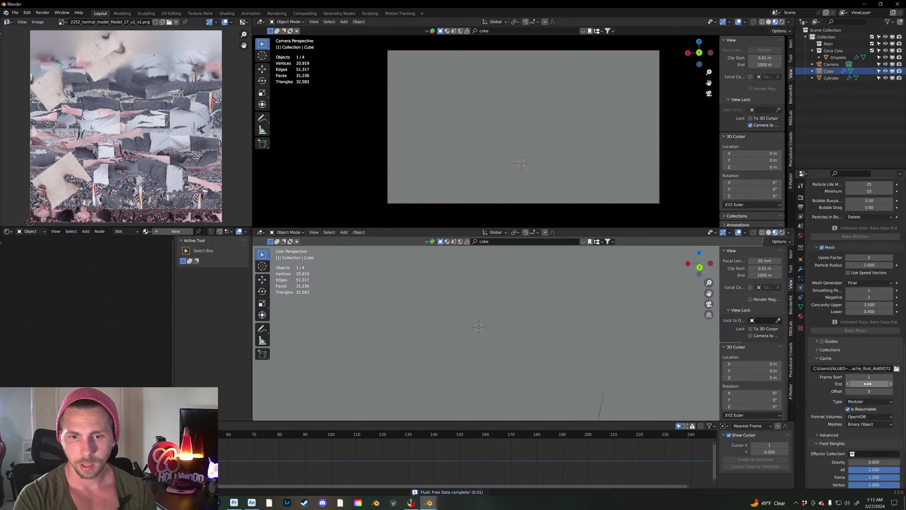
click(860, 401)
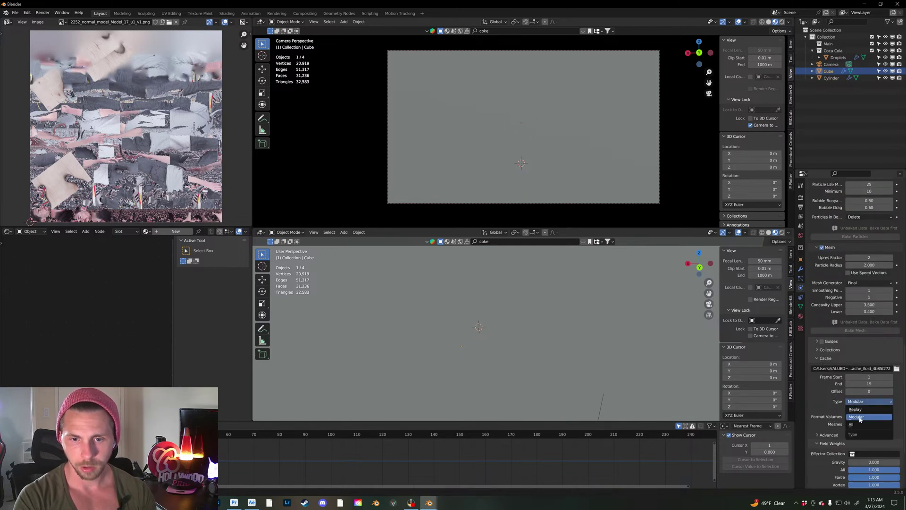
click(858, 424)
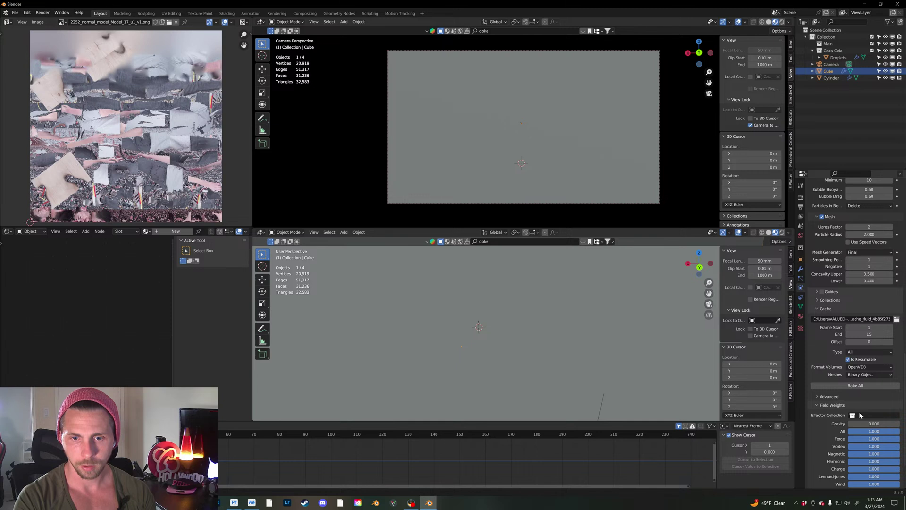
click(855, 385)
key(space)
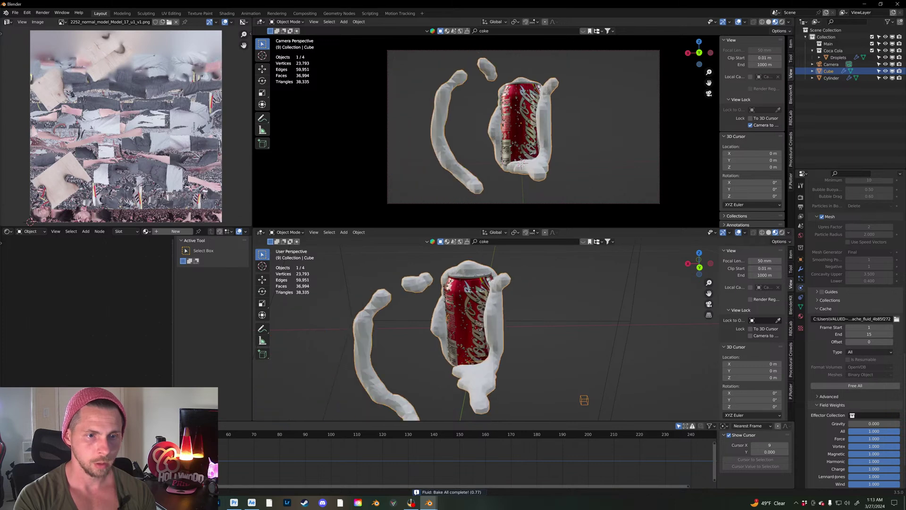
Step: Free the complete fluid bake and set the domain's resolution divisions to 128
click(859, 386)
scroll(839, 376, up, 10)
scroll(877, 316, up, 7)
click(874, 271)
text(128)
key(Return)
Step: Bake the complete simulation again at the higher resolution and play the splash back
scroll(830, 389, down, 15)
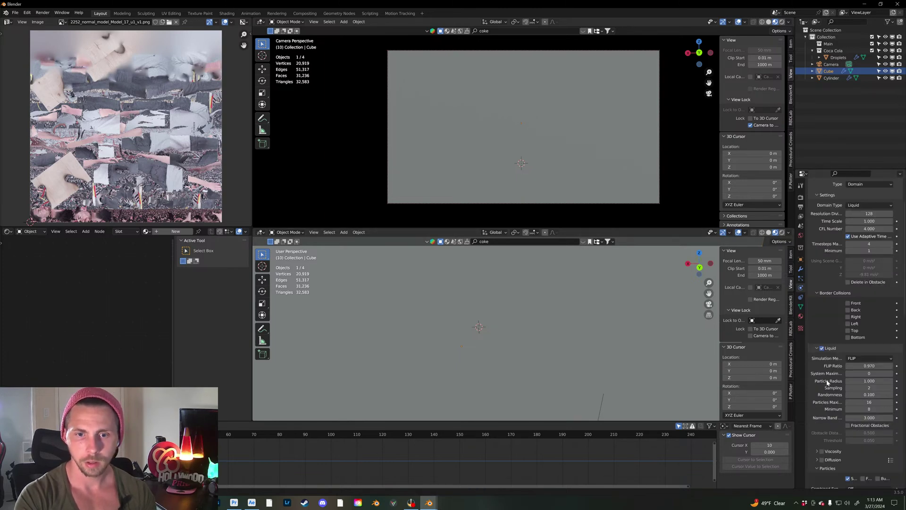
scroll(829, 390, down, 2)
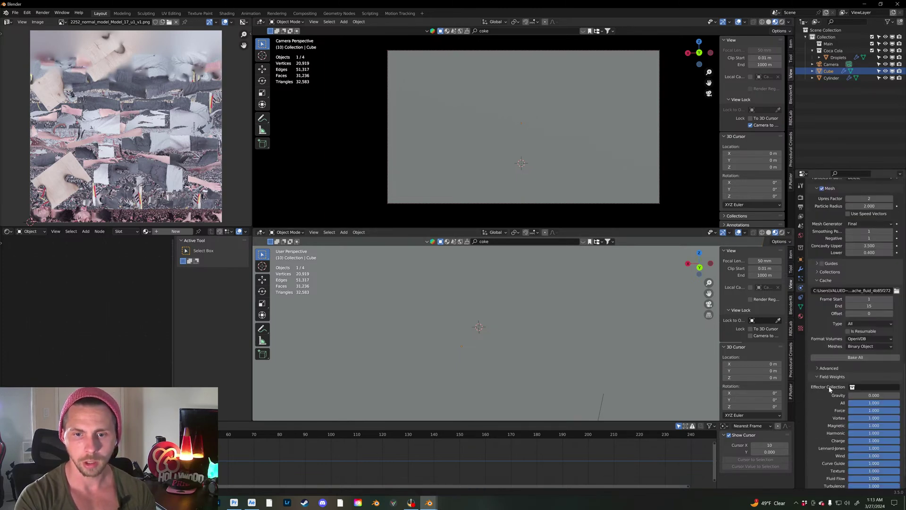
scroll(831, 377, up, 3)
scroll(832, 360, down, 7)
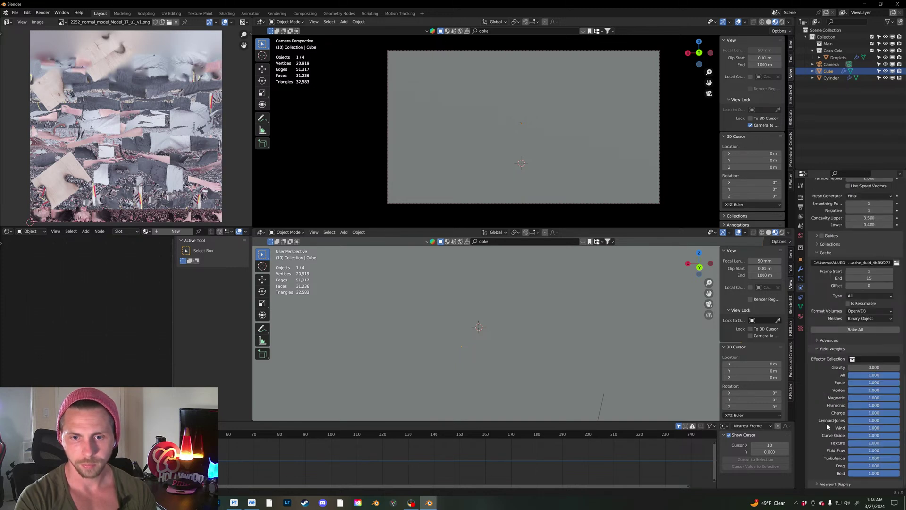
click(859, 329)
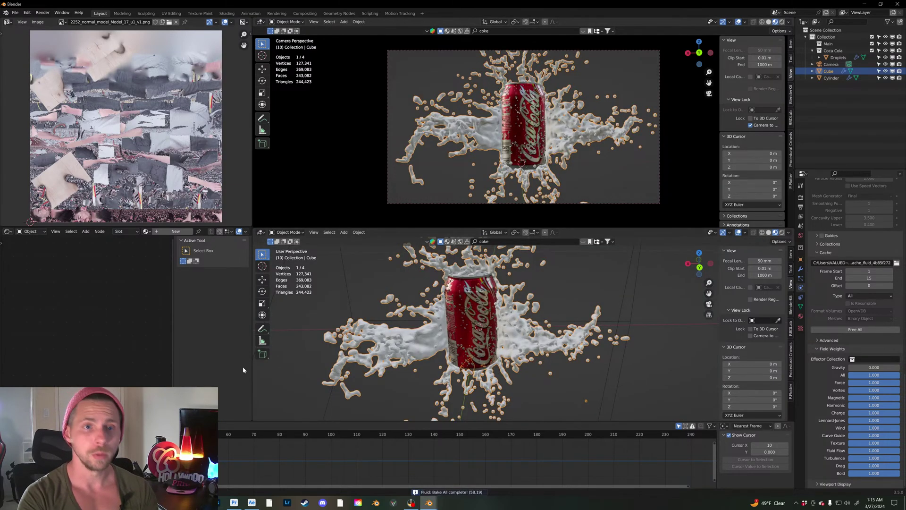
key(space)
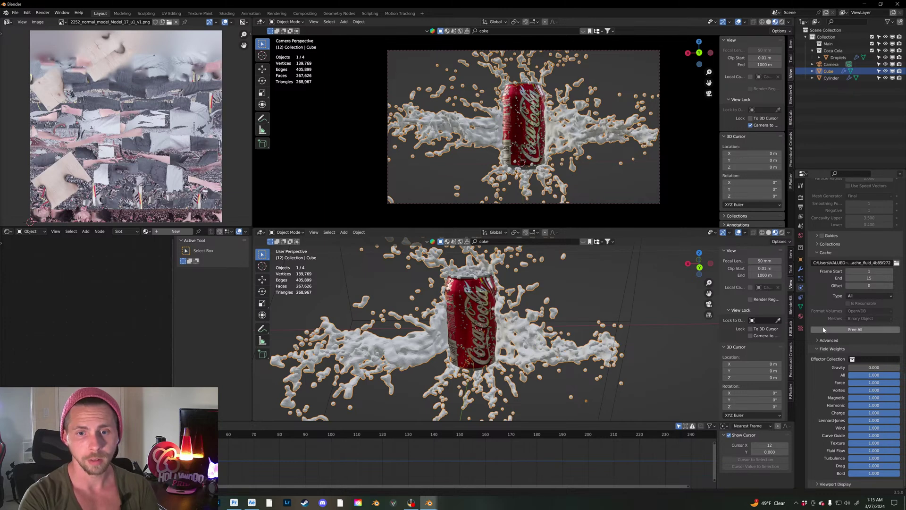
Step: Set the cube's Spray particle system to render as Collection
scroll(820, 316, up, 10)
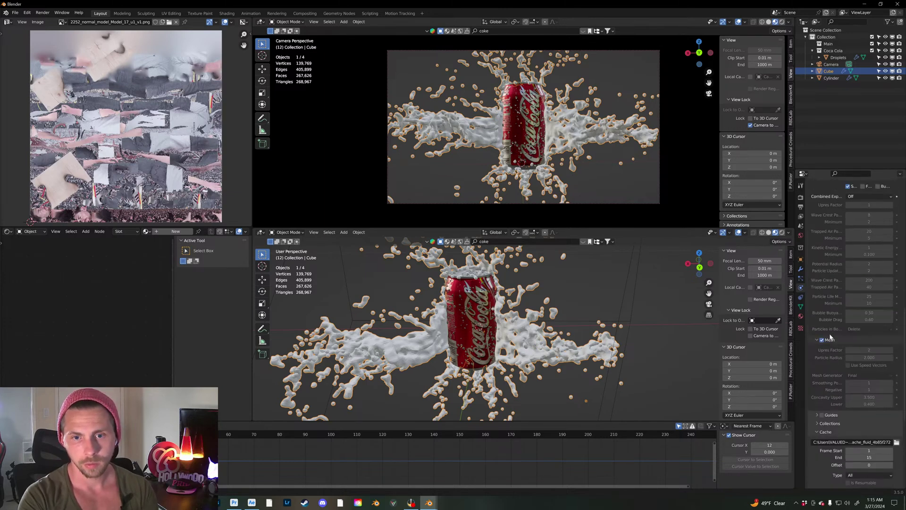
click(801, 278)
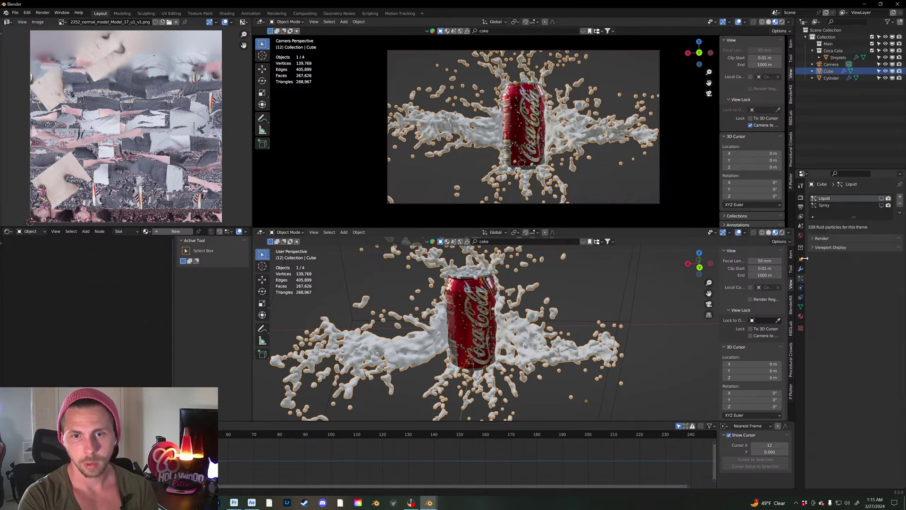
click(827, 205)
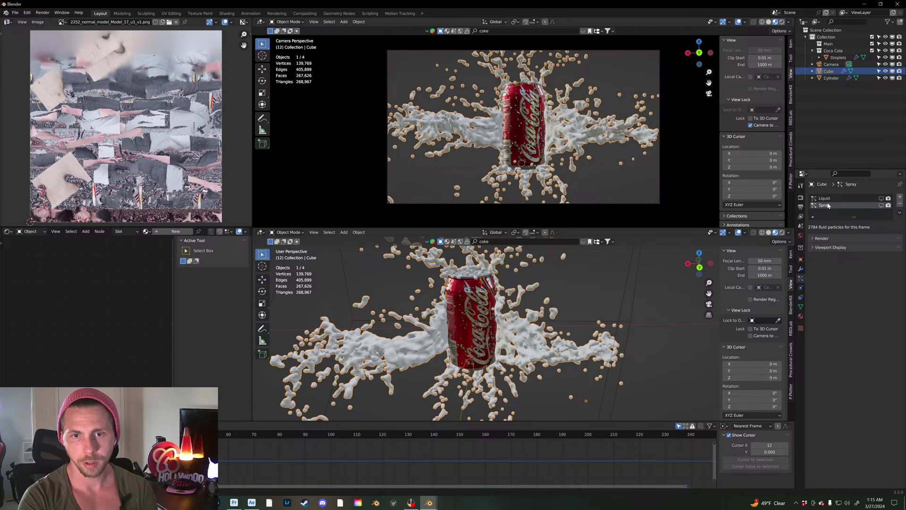
click(813, 240)
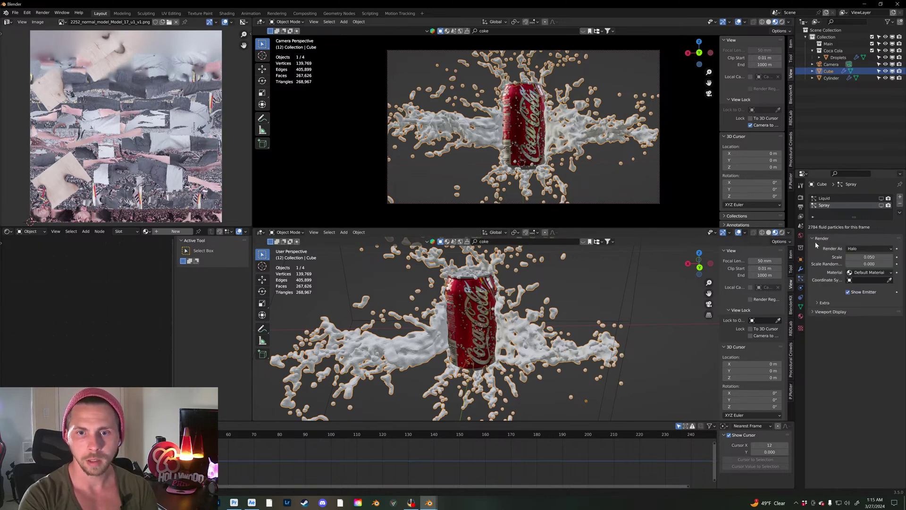
click(858, 249)
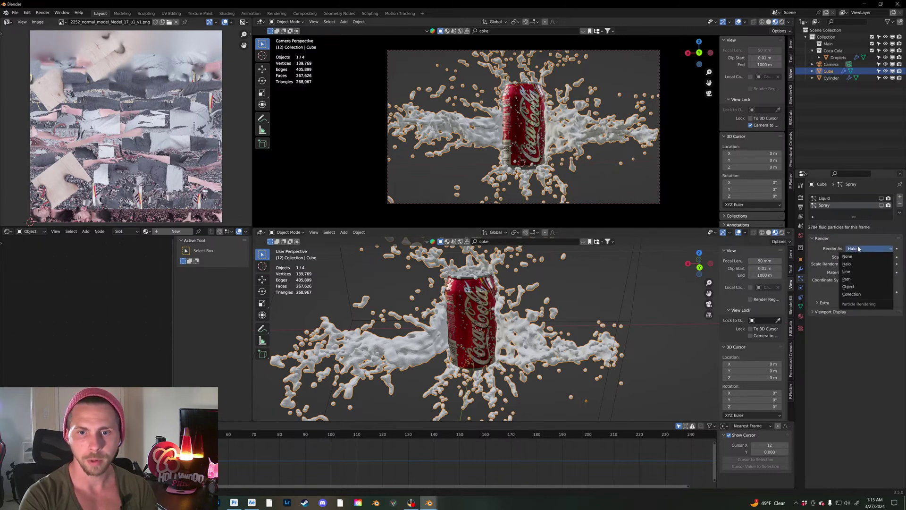
click(857, 296)
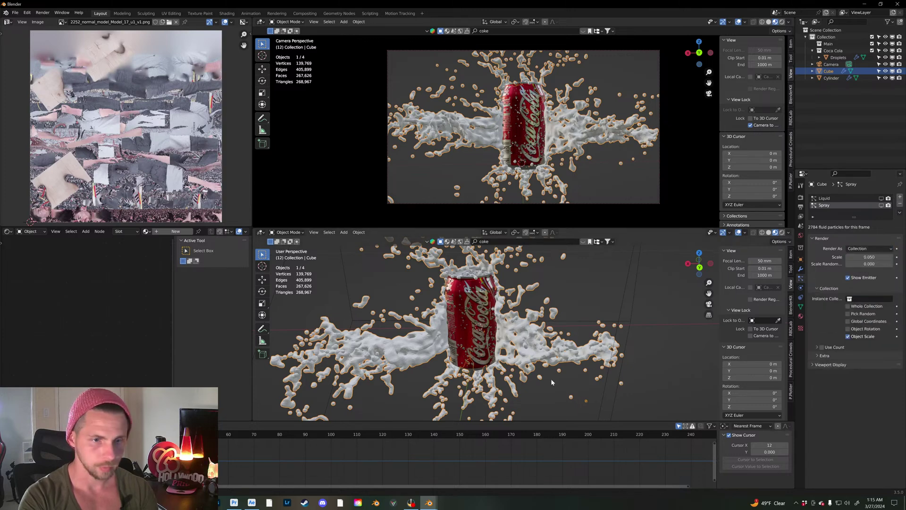
Step: Add an ico sphere with 1 subdivision in the empty space away from the can
scroll(531, 371, down, 8)
shift+middle_drag(574, 376, 481, 341)
shift+right_click(556, 340)
key(shift+a)
mouse_move(561, 351)
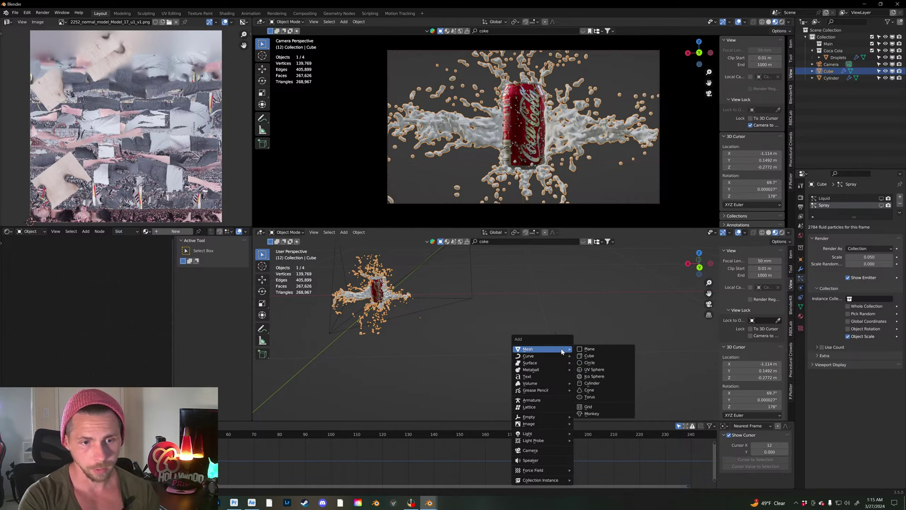
click(597, 376)
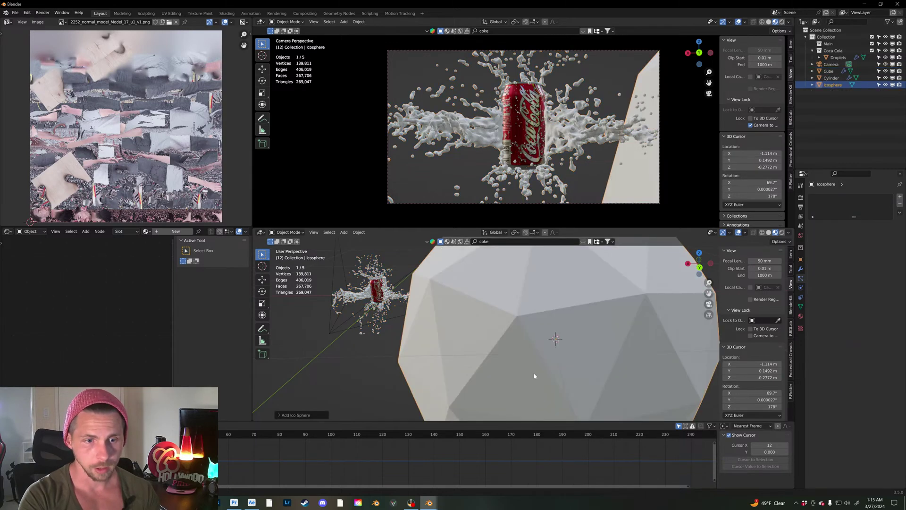
click(281, 415)
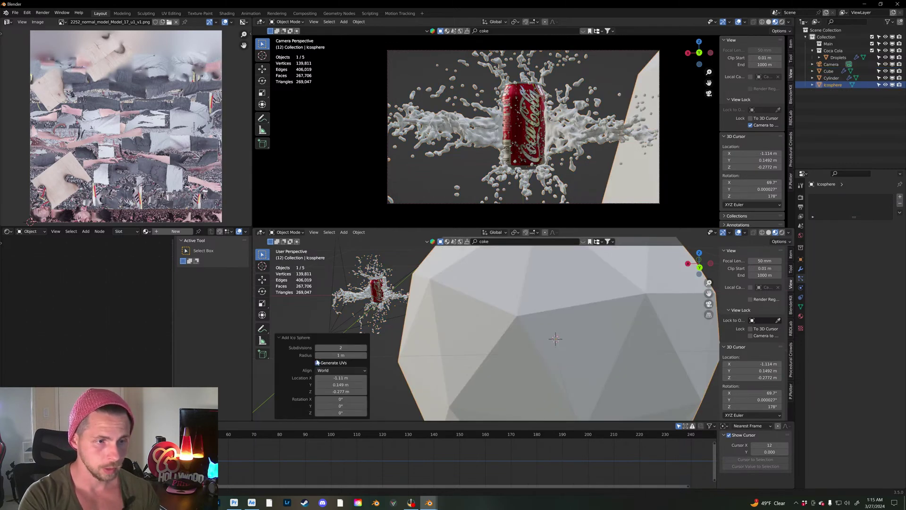
click(317, 347)
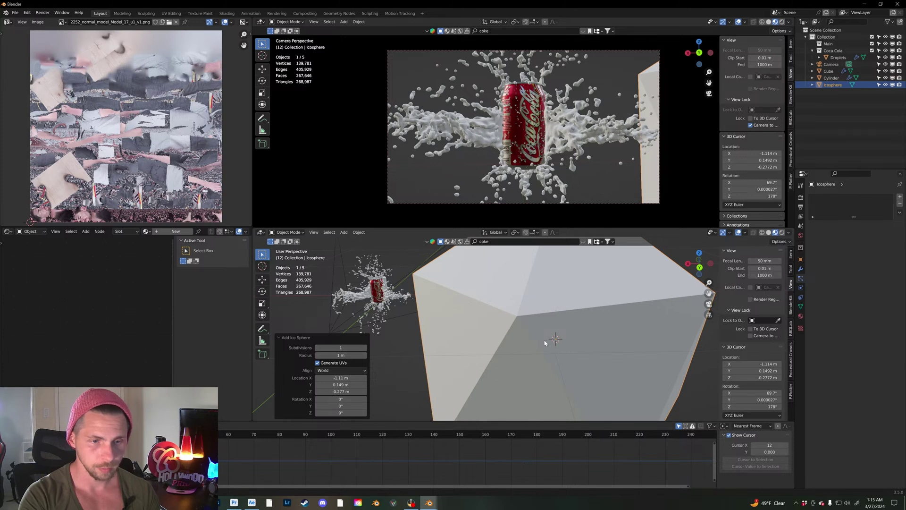
Step: Scale the ico sphere down to about 0.06 and apply its scale
key(s)
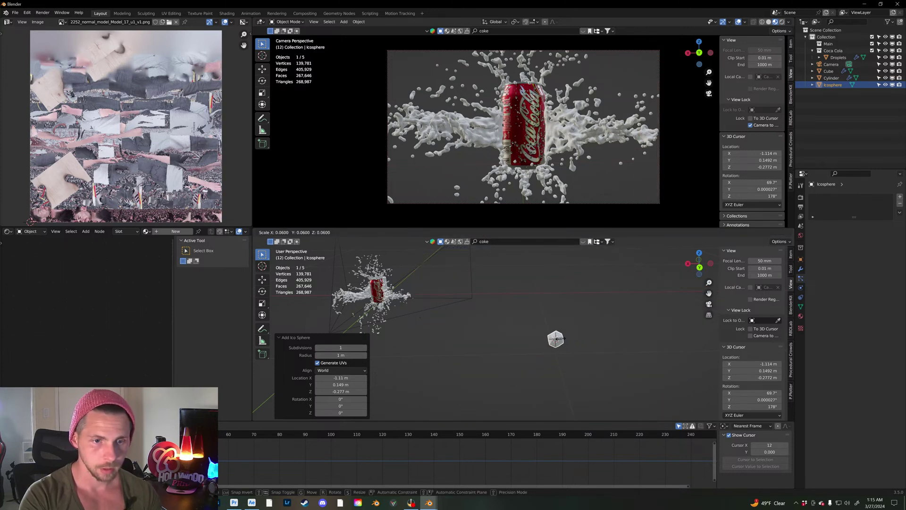
click(559, 342)
key(ctrl+a)
click(575, 348)
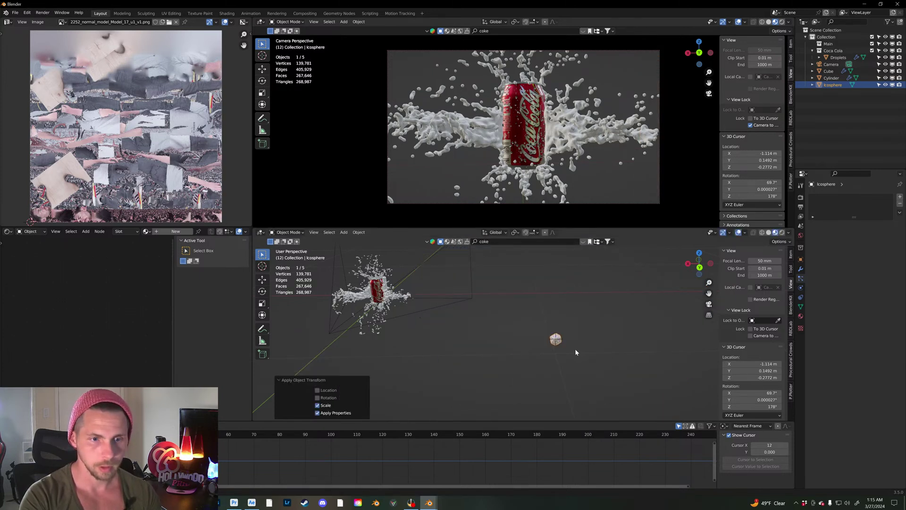
Step: Duplicate the small ico sphere beside the original and stretch the copy by raising its upper vertices about 0.039 m along Z
scroll(581, 352, up, 3)
middle_drag(594, 355, 547, 346)
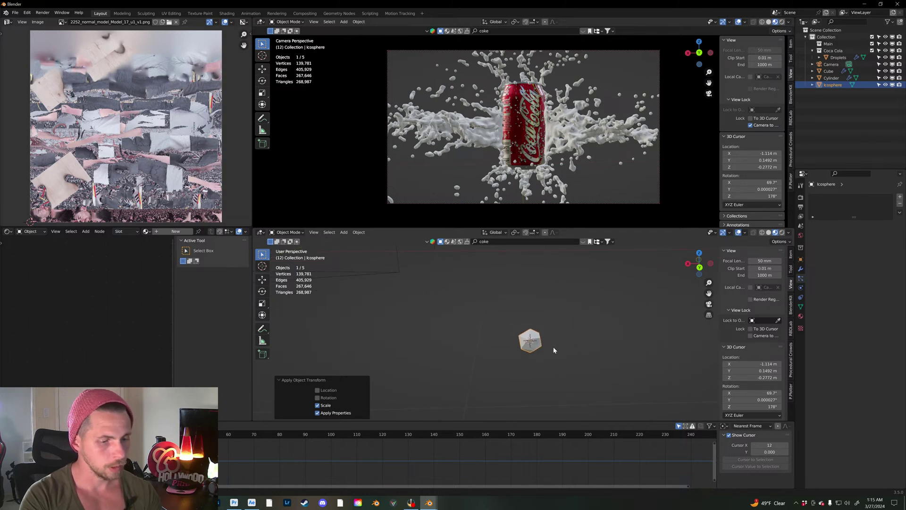
key(shift+d)
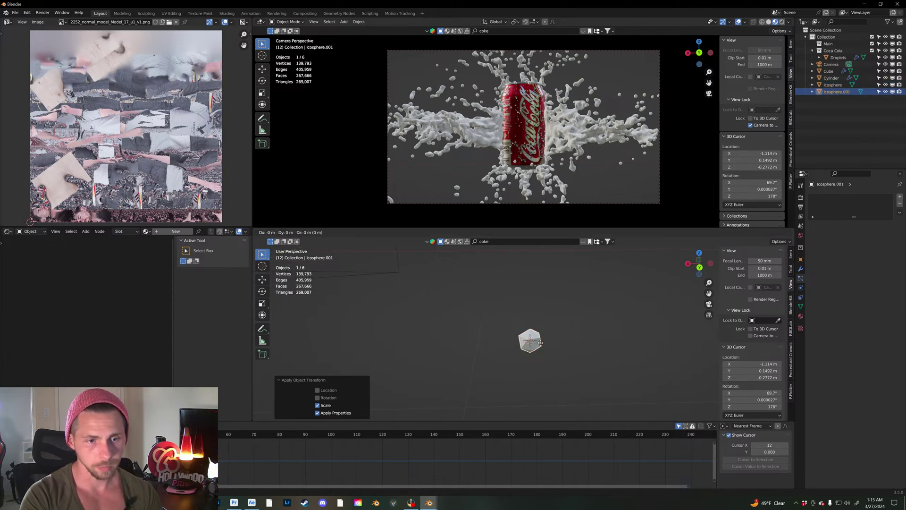
click(585, 333)
key(Tab)
drag(588, 334, 551, 315)
key(g)
key(z)
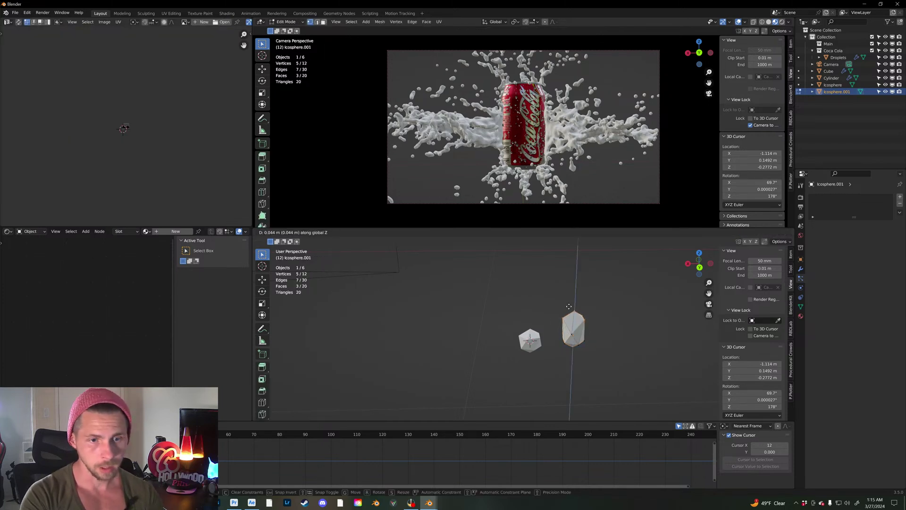
click(567, 308)
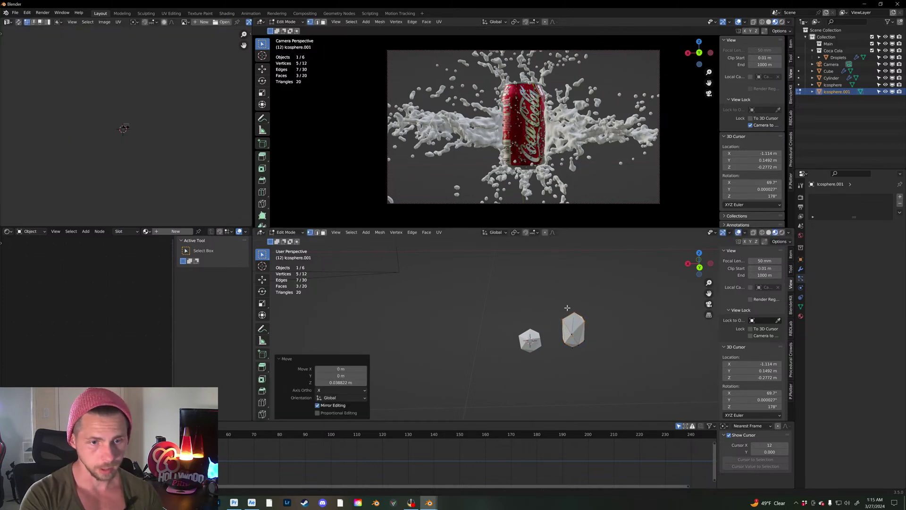
Step: Duplicate the small ico sphere on its free side, about 0.176 m along X, and stack a second copy directly above it along Z
key(Tab)
click(540, 343)
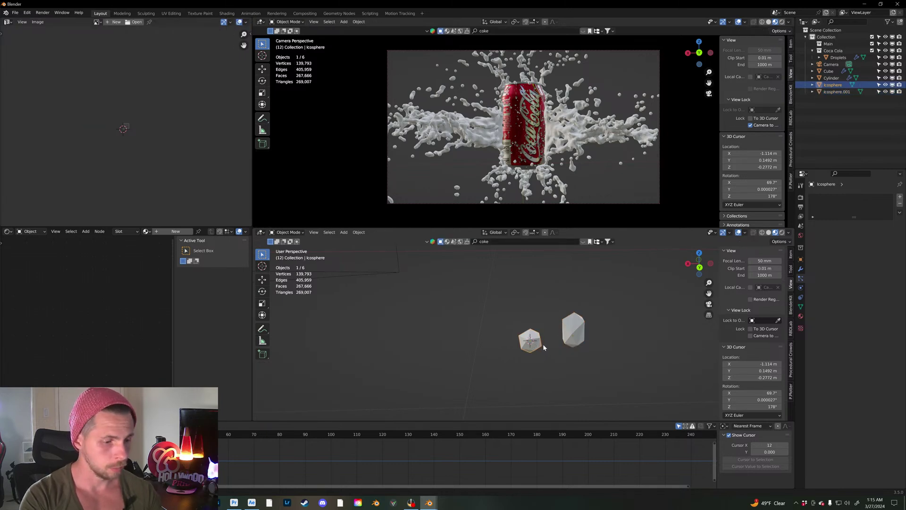
key(shift+a)
key(Escape)
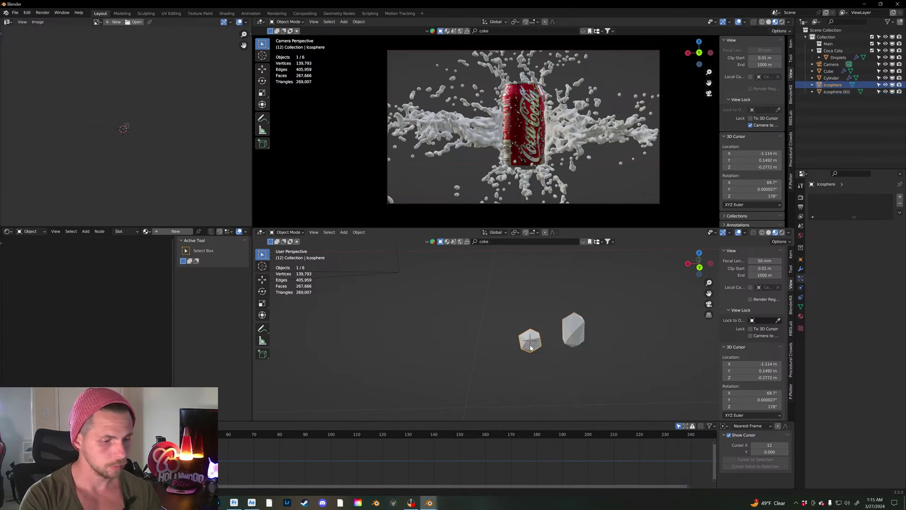
key(shift+d)
click(478, 341)
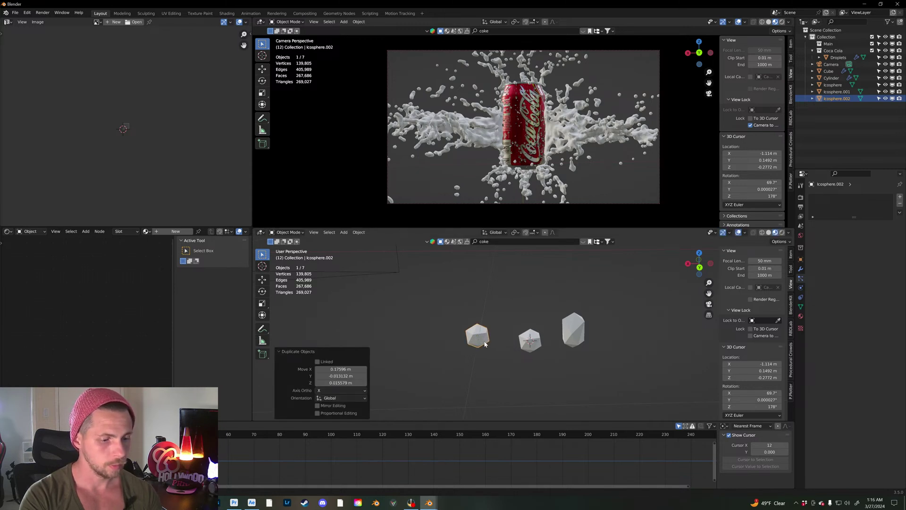
key(shift+d)
key(z)
click(484, 319)
Step: Join the two stacked ico spheres into one mesh and select their meeting tip vertices in Edit Mode
mouse_move(484, 318)
middle_down()
mouse_move(481, 302)
mouse_move(484, 317)
middle_up()
drag(495, 324, 477, 350)
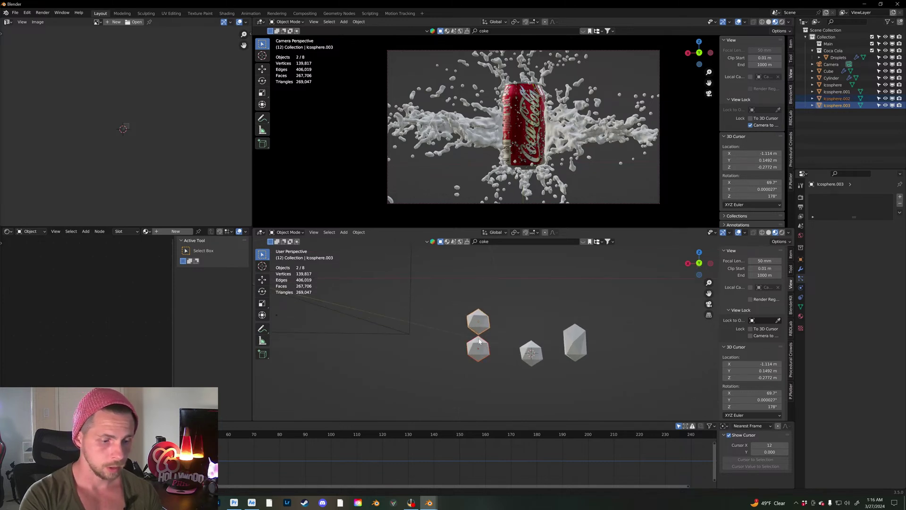
key(Delete)
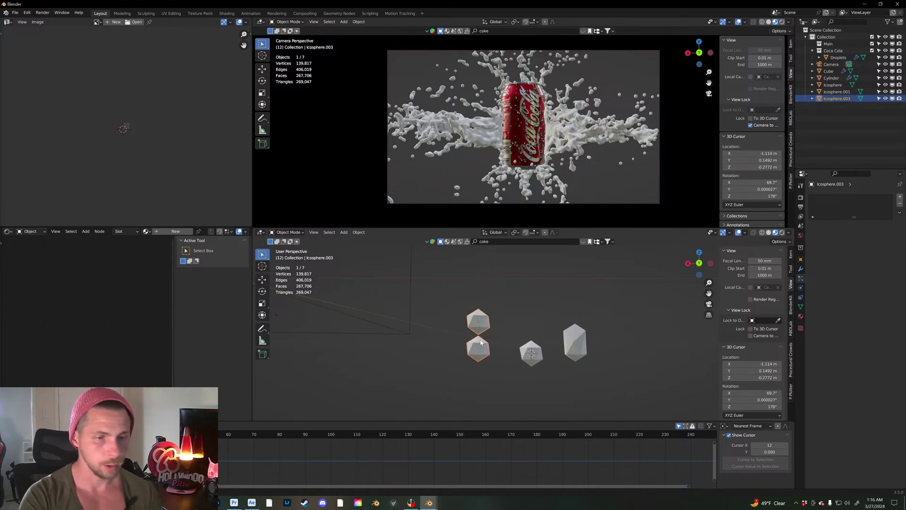
key(Tab)
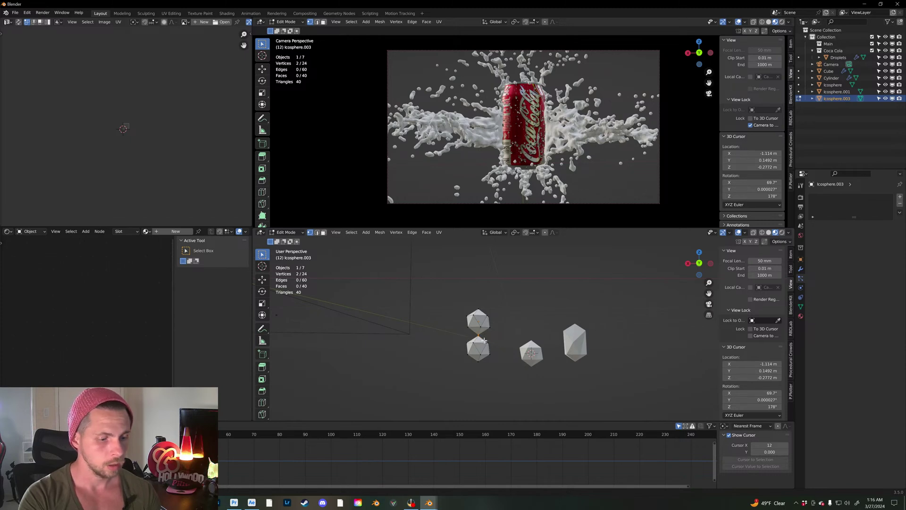
Step: Try to connect the stacked spheres' two meeting tip vertices with Bridge Edge Loops
right_click(484, 340)
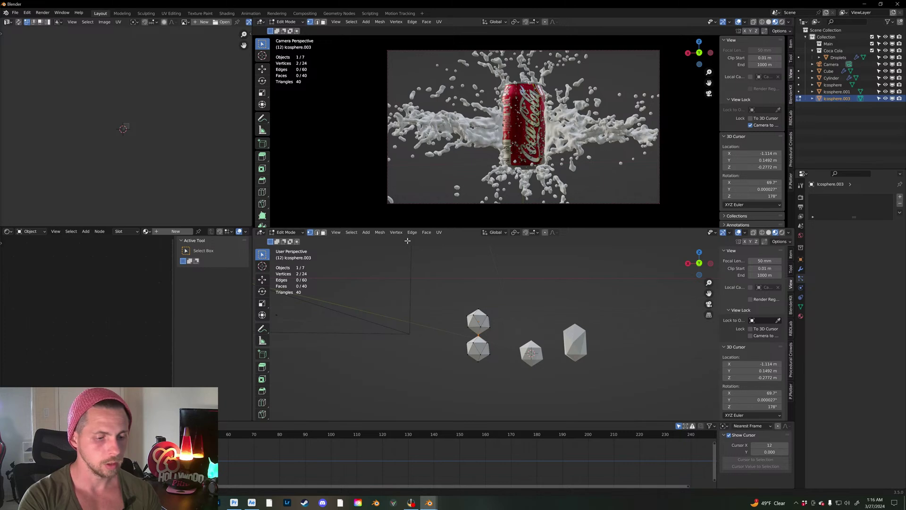
key(b)
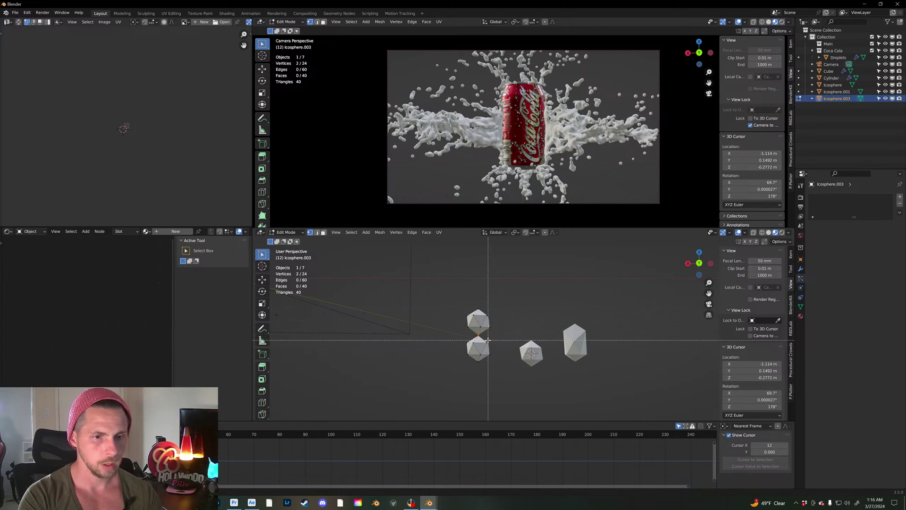
key(Escape)
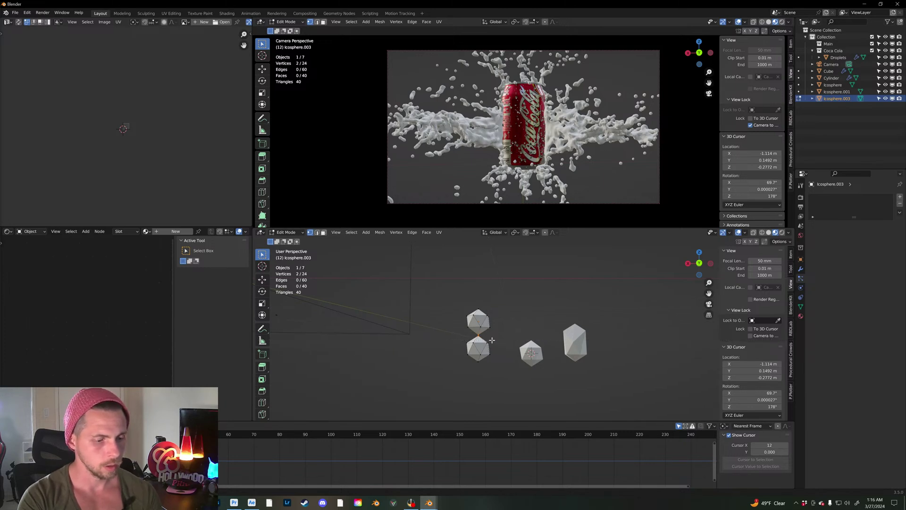
key(b)
key(Escape)
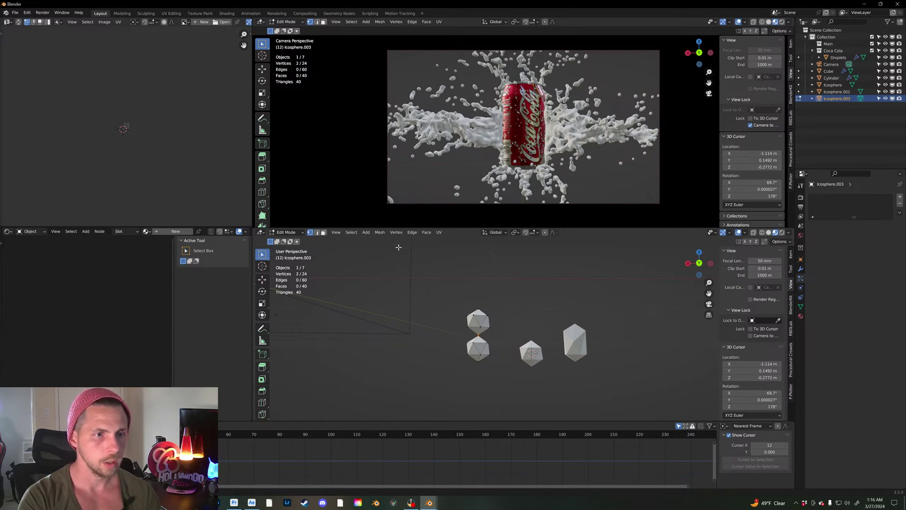
click(380, 232)
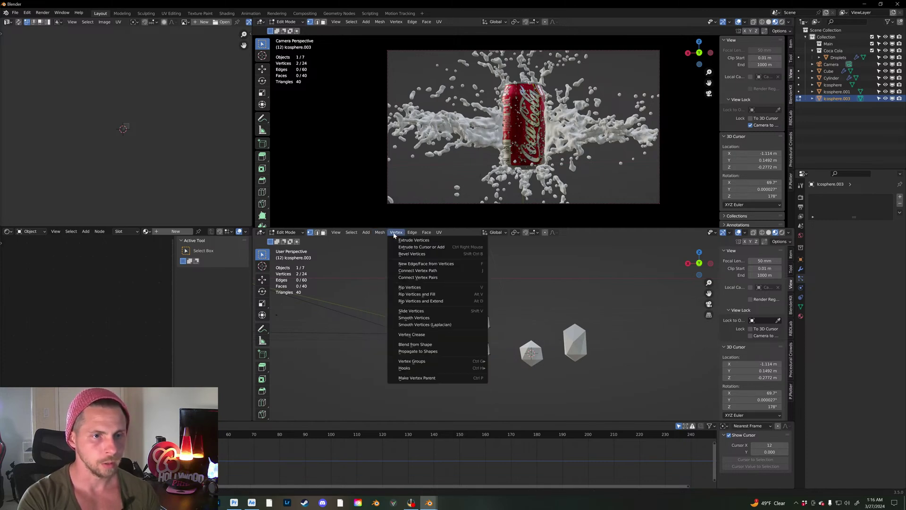
mouse_move(413, 233)
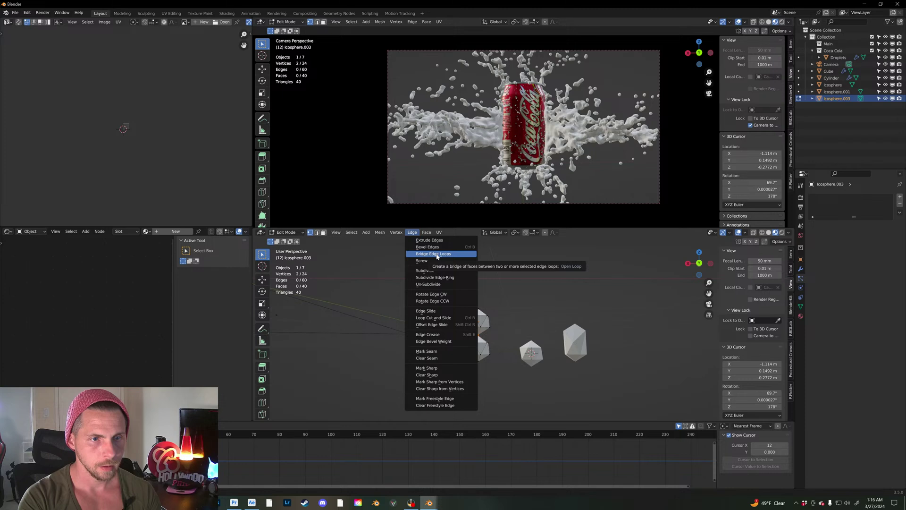
click(436, 255)
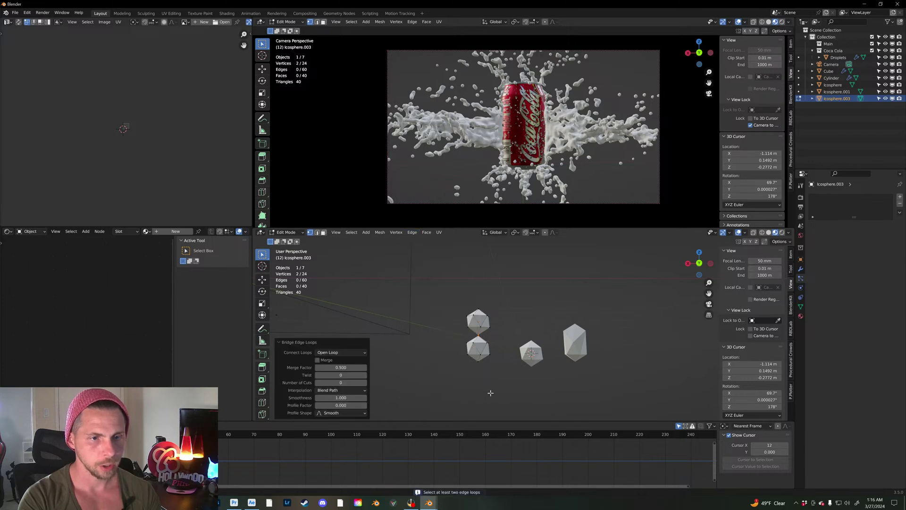
scroll(472, 358, up, 4)
scroll(439, 357, up, 2)
scroll(426, 355, down, 2)
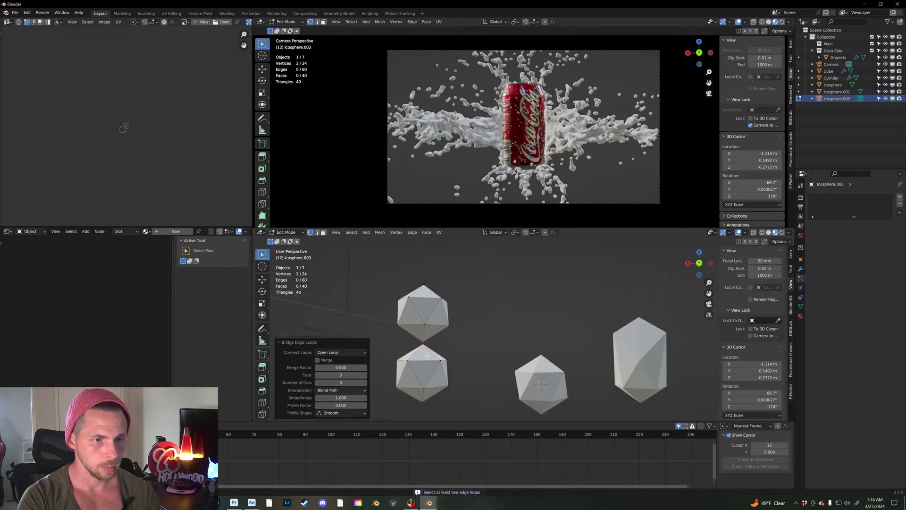
key(ctrl+z)
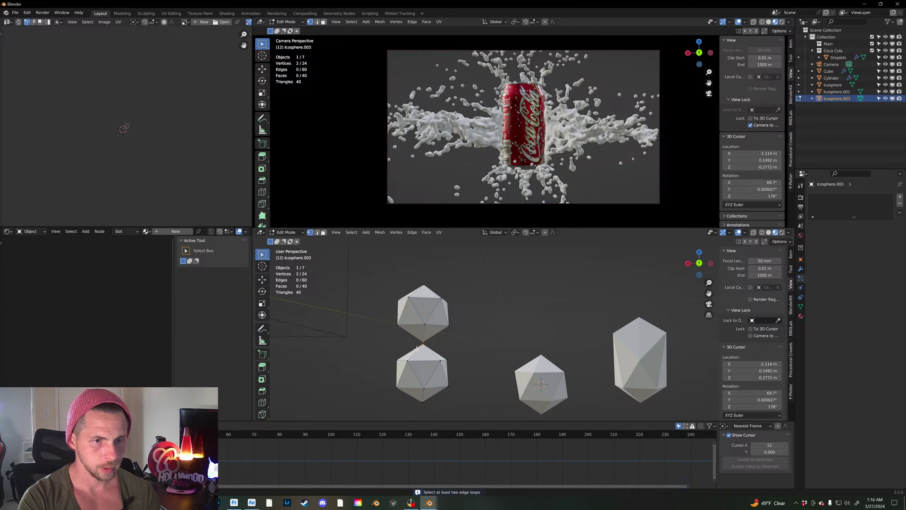
Step: Delete the two meeting tip vertices and select the open edge loops on both halves
key(x)
click(390, 350)
mouse_move(440, 344)
middle_down()
mouse_move(433, 333)
mouse_move(430, 353)
middle_up()
alt+click(440, 339)
alt+shift+click(448, 343)
key(ctrl+b)
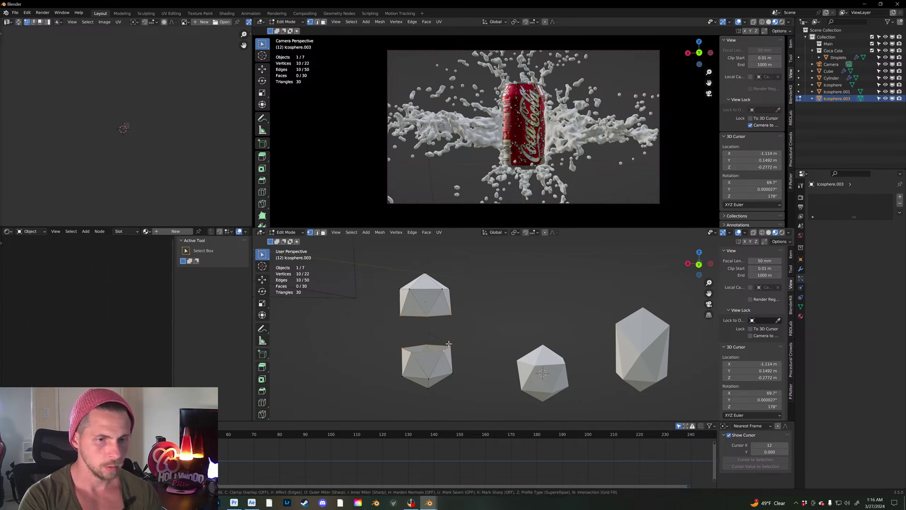
key(Escape)
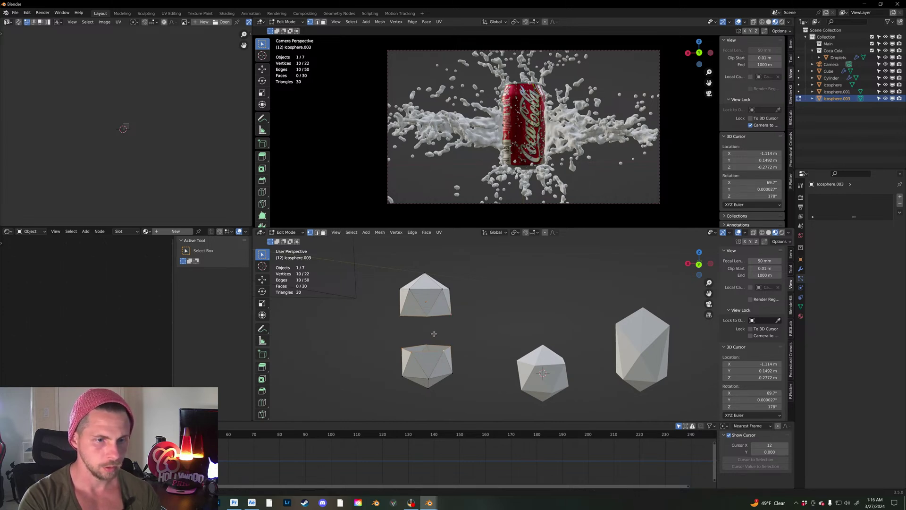
key(b)
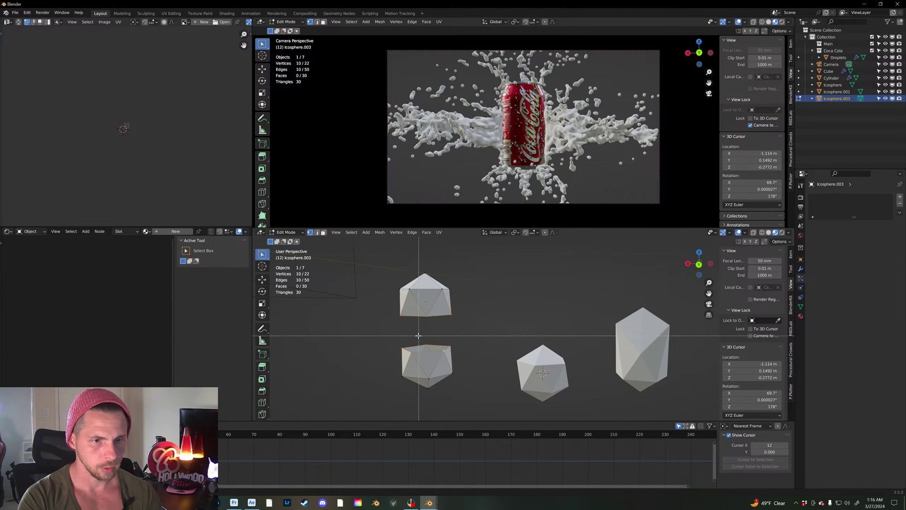
key(Escape)
key(b)
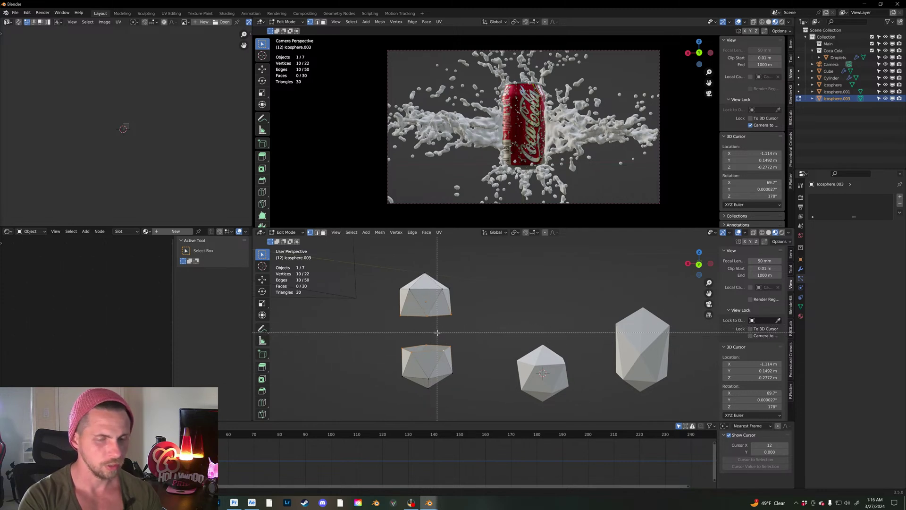
key(Escape)
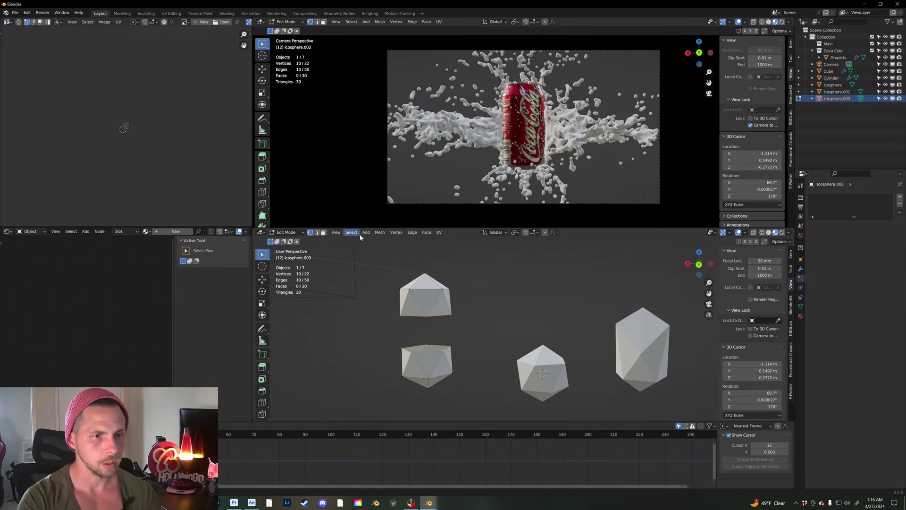
Step: Bridge the two open edge loops and scale the bridged middle section to about 0.513 to form a narrow waist
click(411, 232)
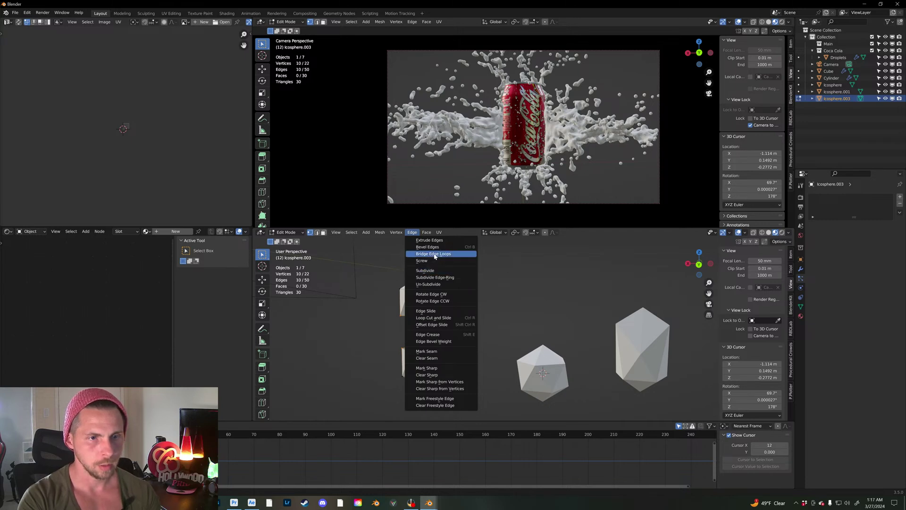
click(434, 255)
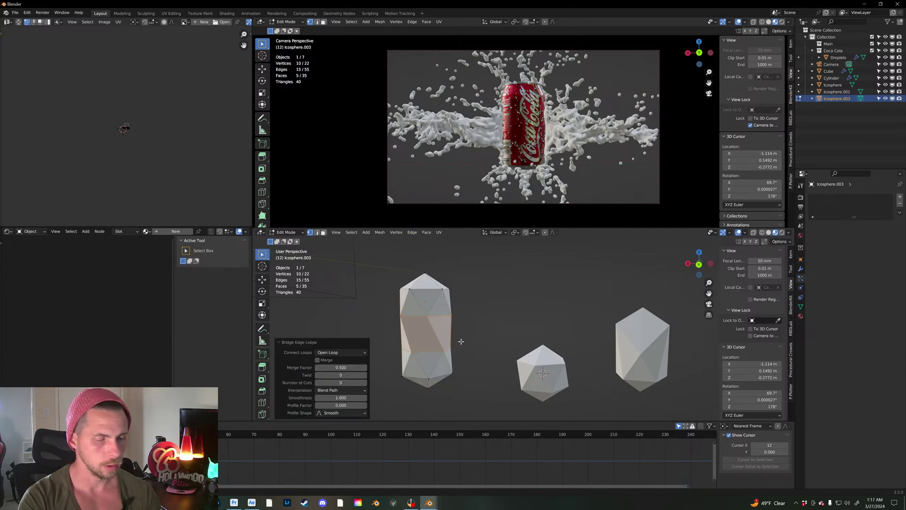
key(s)
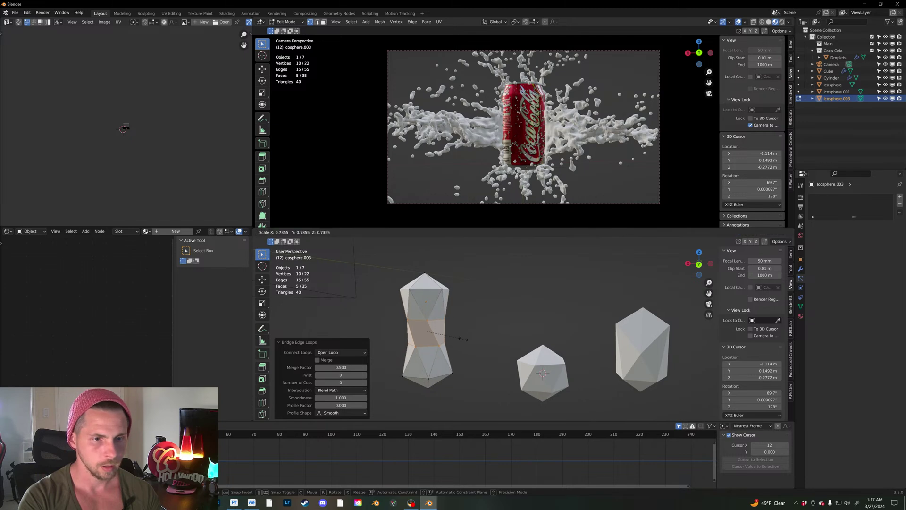
click(453, 337)
scroll(454, 337, down, 3)
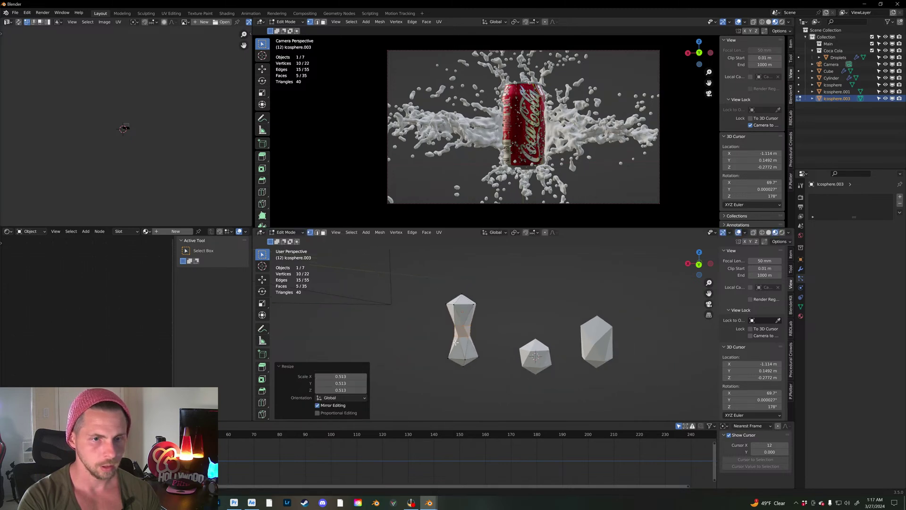
Step: Apply smooth shading to all three droplet meshes in Object Mode
key(Tab)
drag(641, 384, 447, 283)
right_click(449, 309)
click(450, 309)
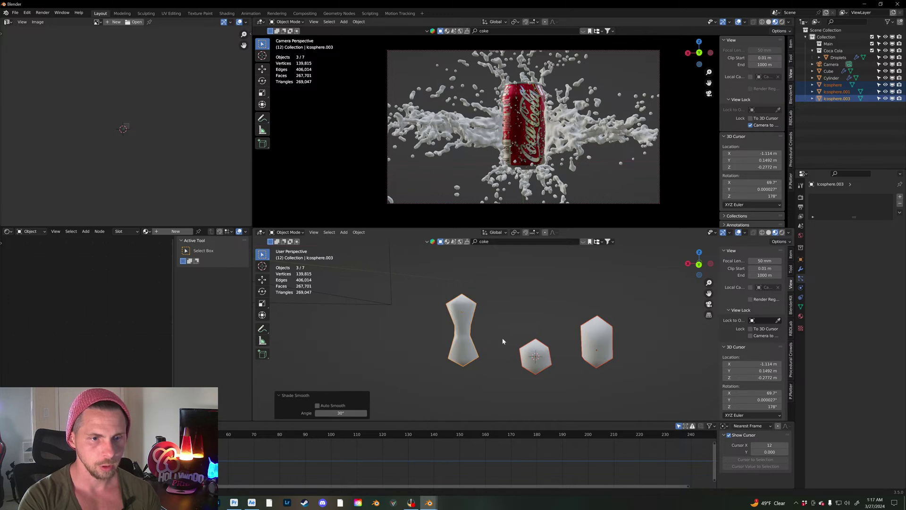
scroll(545, 338, down, 1)
scroll(511, 333, down, 2)
scroll(510, 333, up, 2)
Step: Create a new material on the waisted droplet mesh and name it COKE
click(506, 332)
click(489, 329)
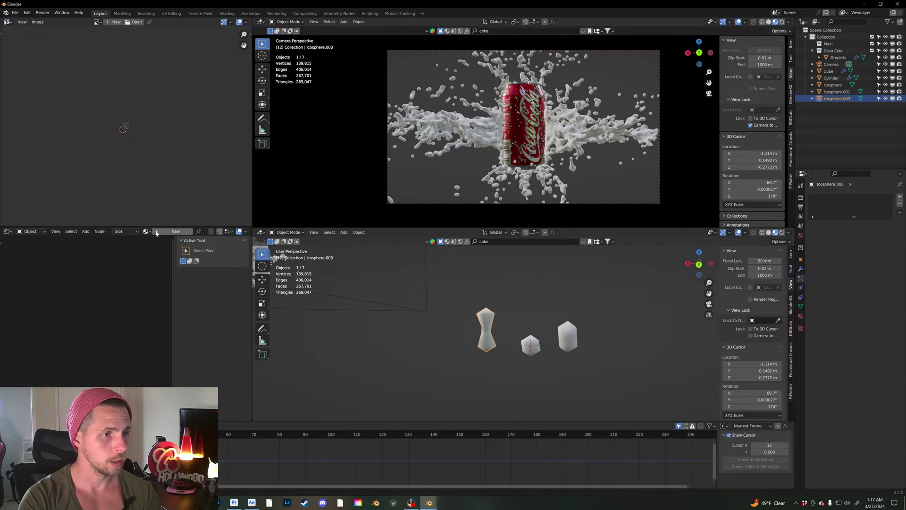
click(175, 231)
click(196, 231)
click(202, 231)
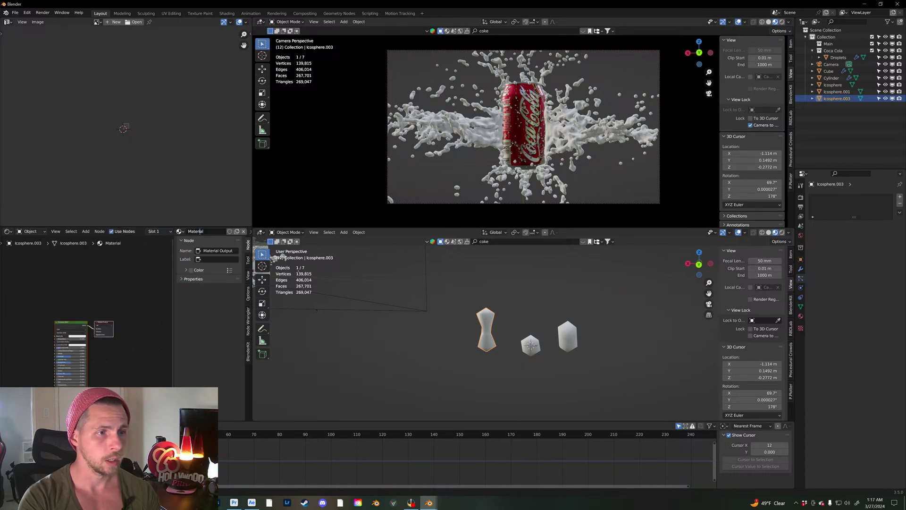
double_click(202, 231)
text(COKE)
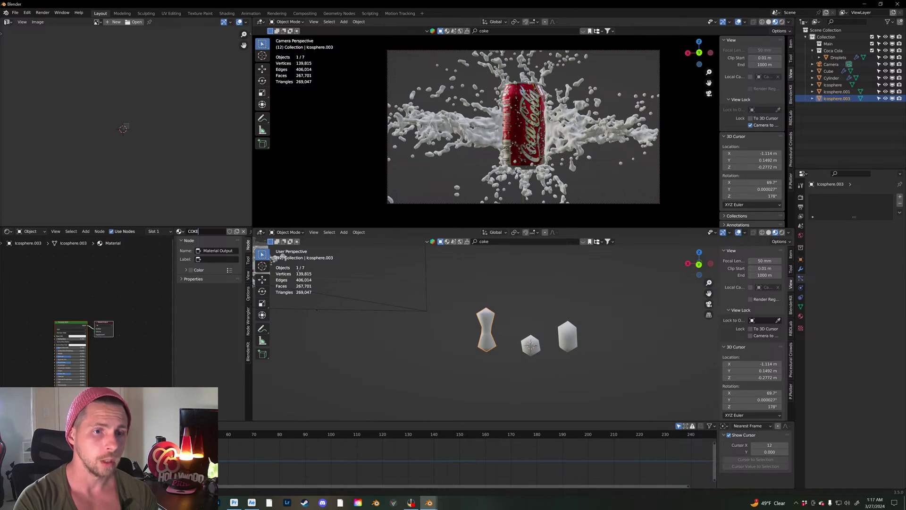
key(Return)
Step: Replace the COKE material's default Principled shader with a Glass BSDF node
click(70, 324)
key(x)
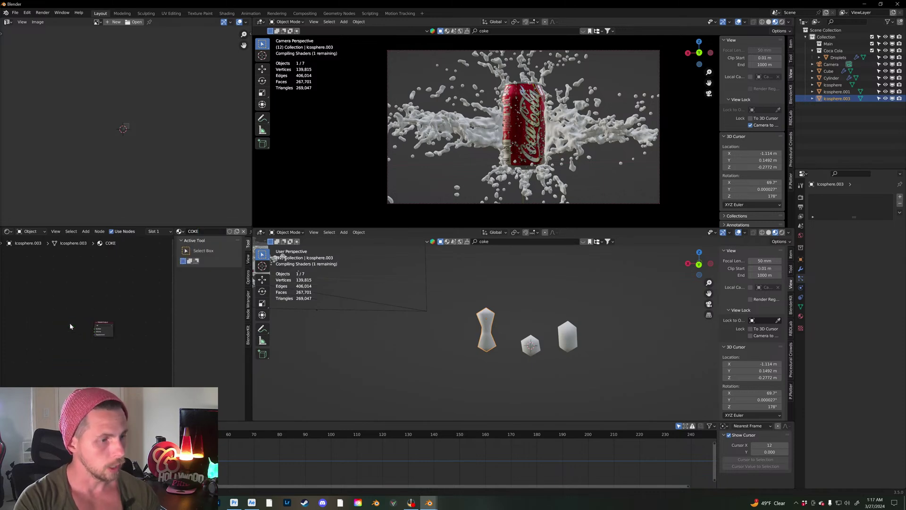
key(shift+a)
text(COK)
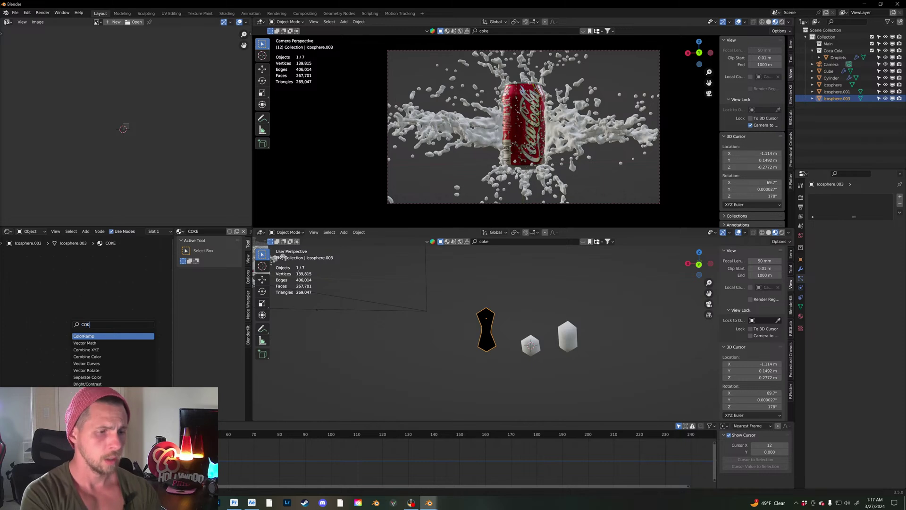
key(BackSpace)
key(BackSpace)
key(BackSpace)
text(G)
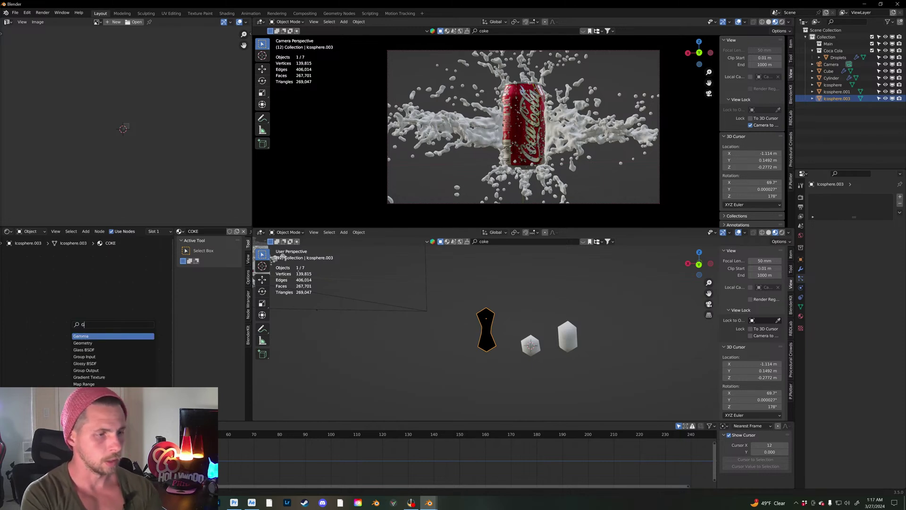
text(la)
key(Return)
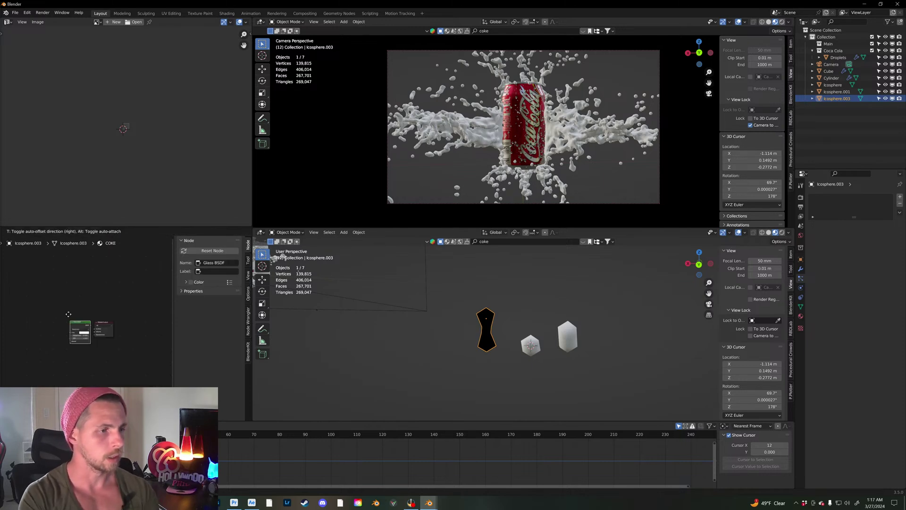
Step: Connect the Glass BSDF to the Material Output's Surface and set its colour to a very dark red
scroll(75, 338, up, 5)
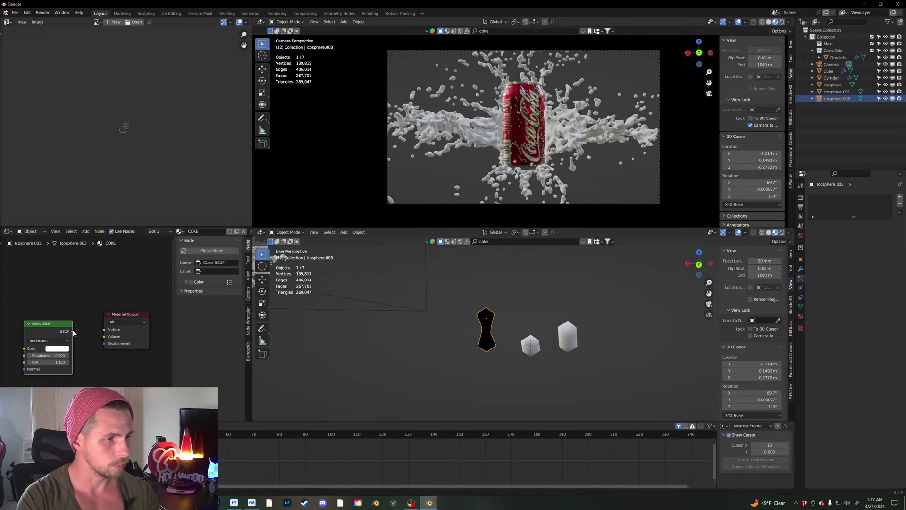
drag(73, 332, 105, 330)
click(66, 349)
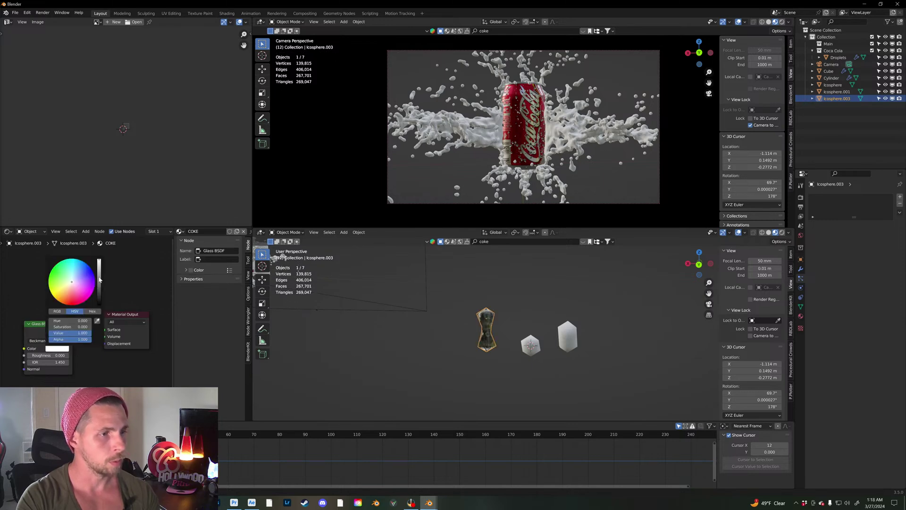
mouse_move(85, 290)
mouse_down()
mouse_move(76, 307)
mouse_move(100, 279)
mouse_up()
Step: Assign the existing COKE material to the small round droplet mesh
middle_drag(528, 321, 558, 352)
drag(586, 336, 519, 362)
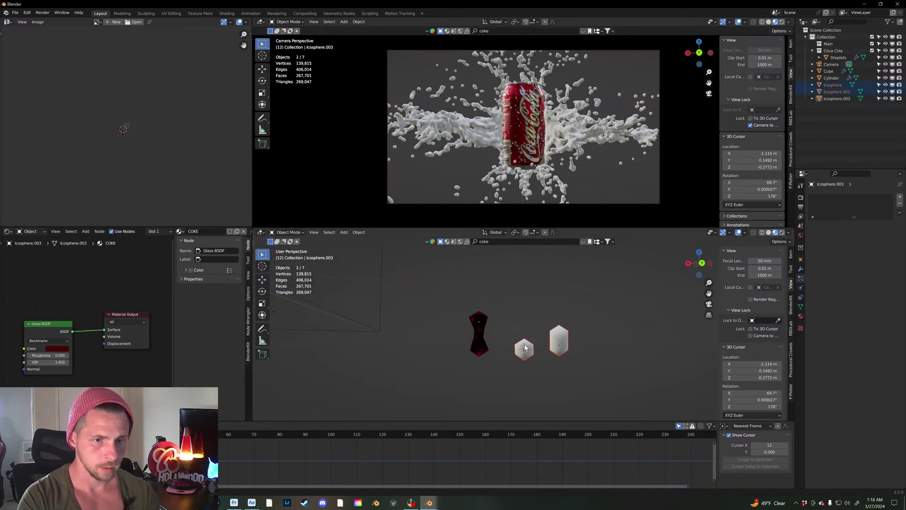
click(179, 231)
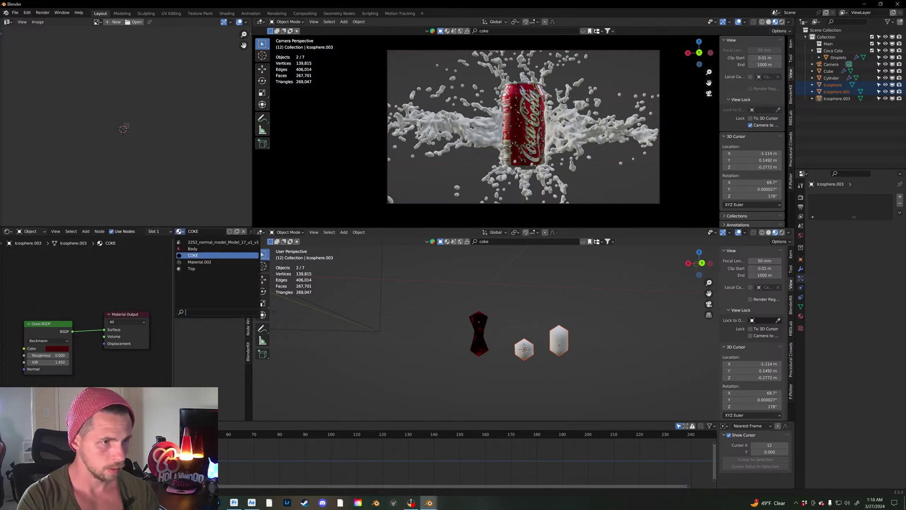
click(192, 255)
click(559, 339)
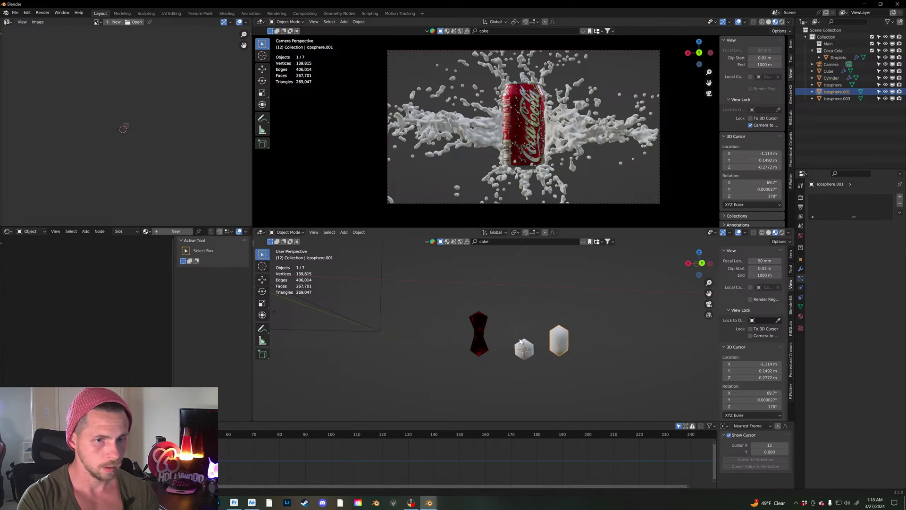
shift+click(519, 344)
click(146, 231)
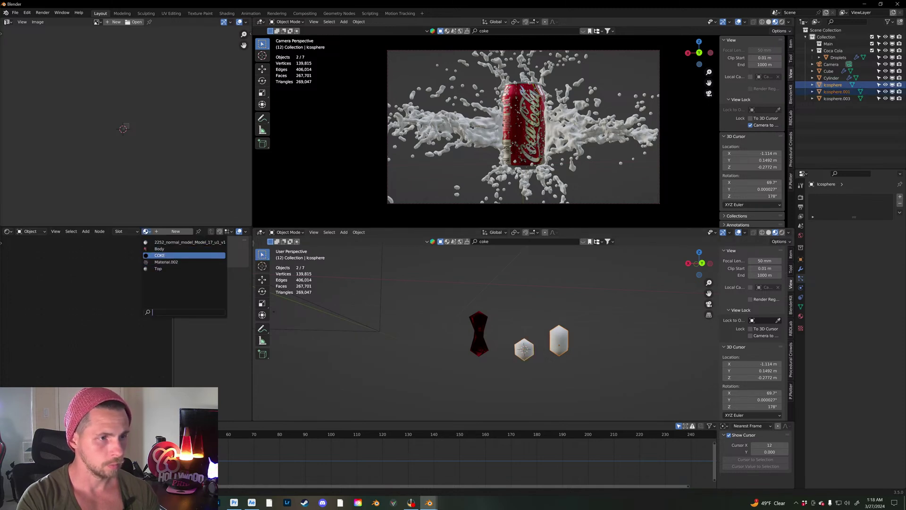
click(159, 248)
Step: Assign the existing COKE material to the elongated droplet mesh without a waist
click(559, 341)
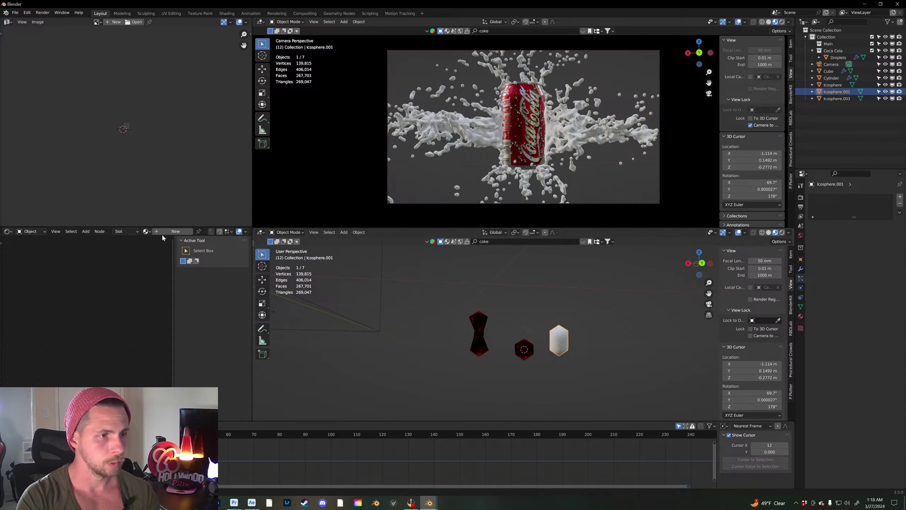
click(145, 231)
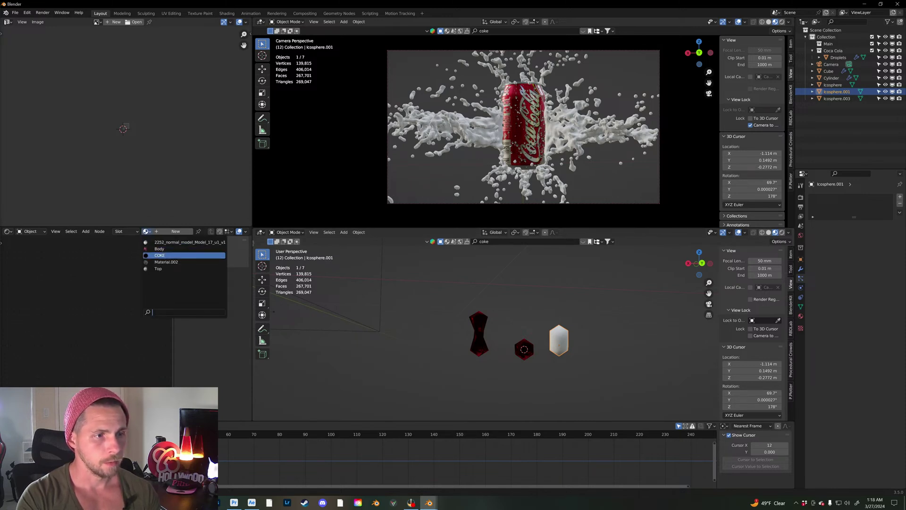
click(160, 256)
Step: Select the splash's fluid domain cube and open the instance collection choices for its Spray particle system
middle_drag(571, 363, 548, 359)
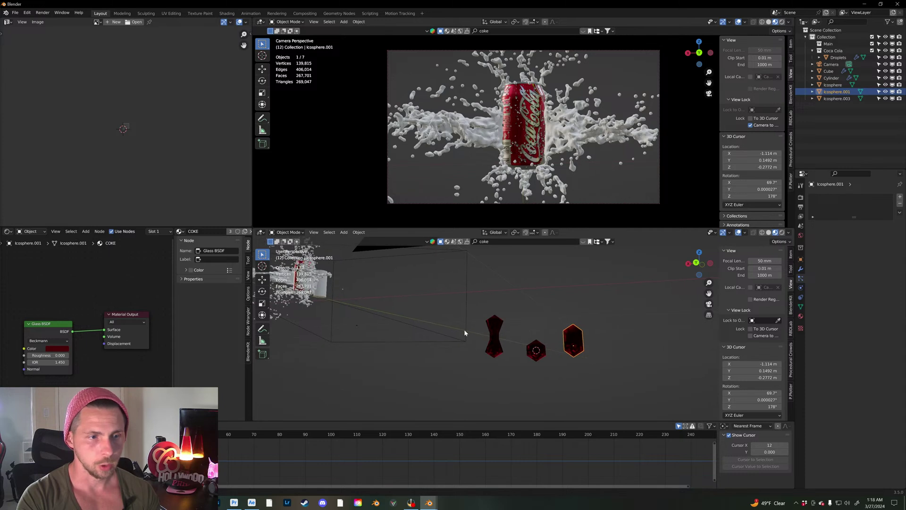
scroll(463, 329, down, 3)
click(409, 309)
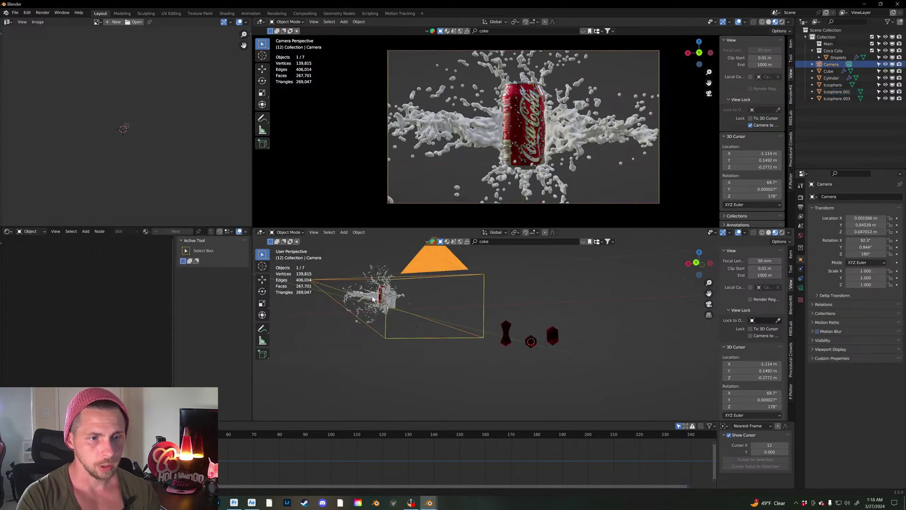
click(375, 301)
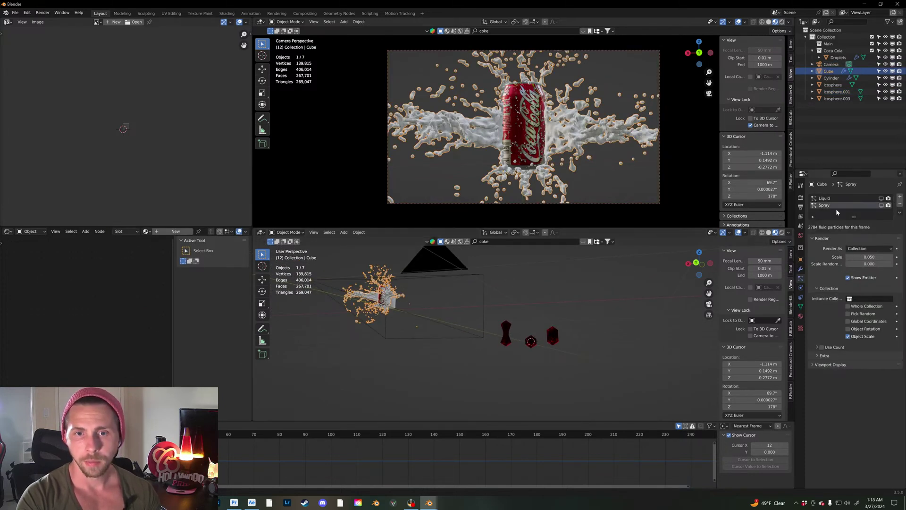
click(869, 298)
Step: Move the three droplet meshes into a new collection named SPRAY
drag(582, 358, 498, 326)
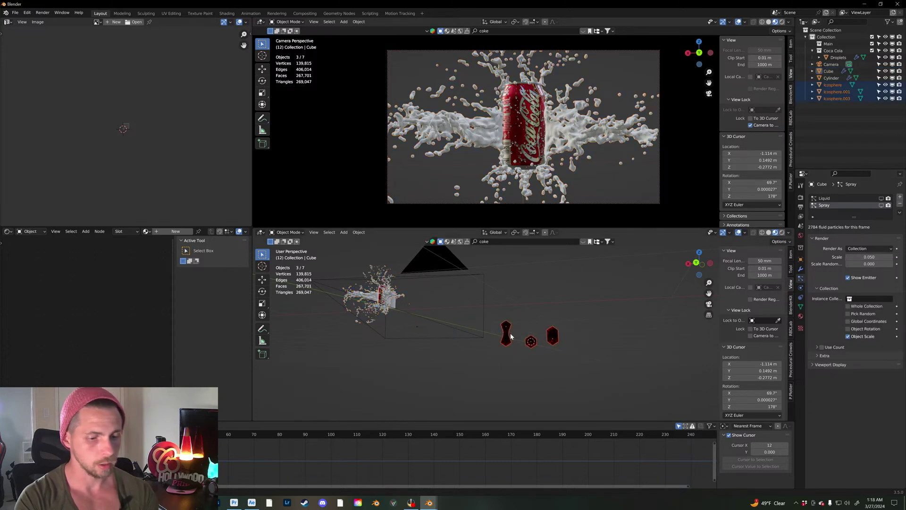
drag(585, 358, 485, 320)
key(a)
drag(592, 342, 506, 317)
key(m)
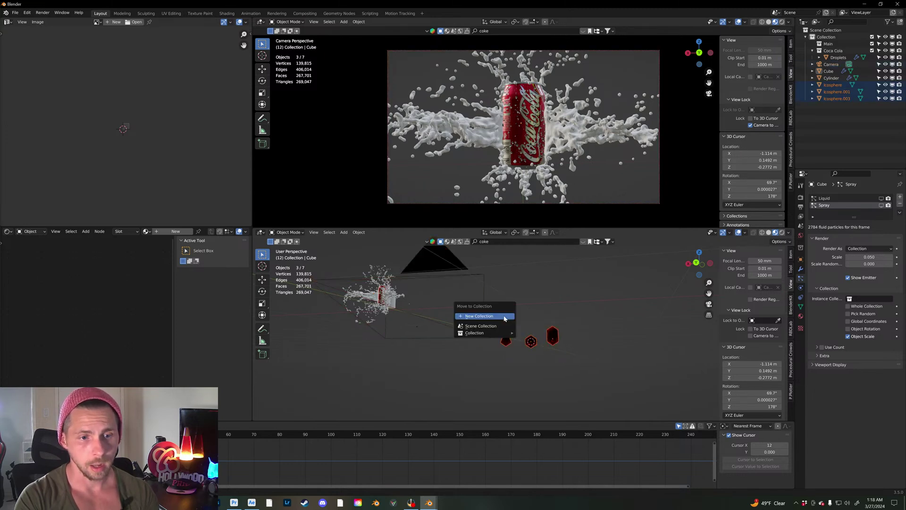
click(495, 323)
text(SPRAY)
key(Return)
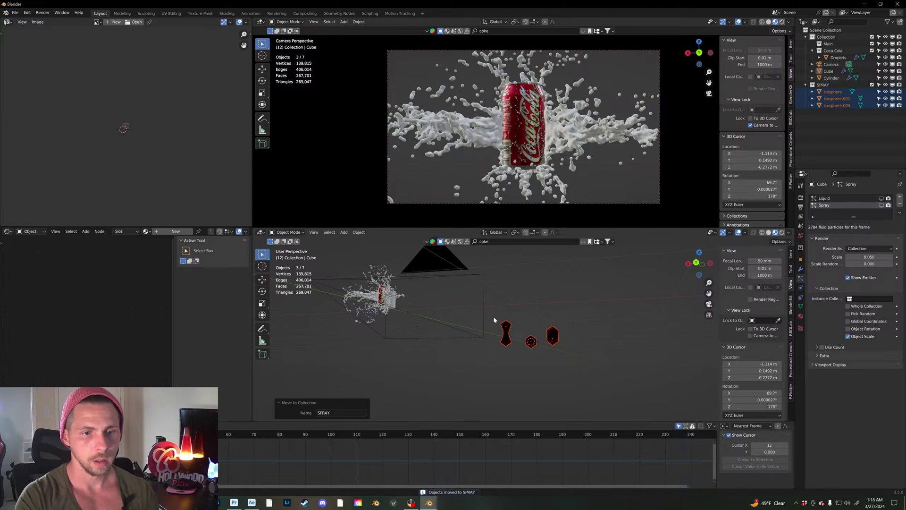
Step: Set the Spray particle system's instance collection to SPRAY and raise its render scale to 8.77
click(850, 299)
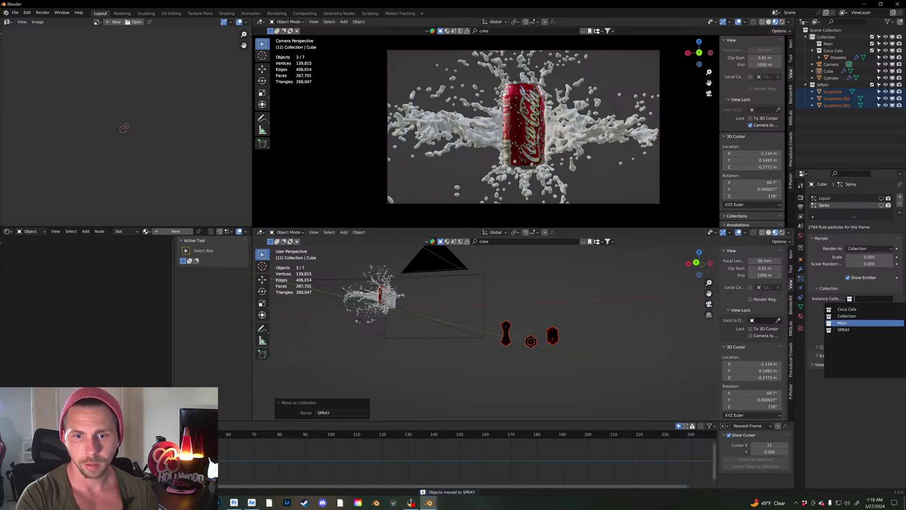
click(843, 330)
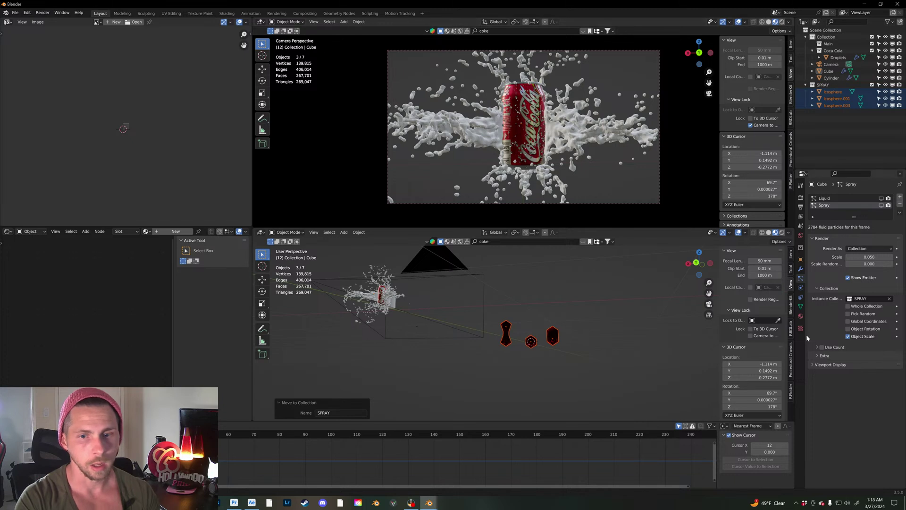
drag(868, 257, 890, 257)
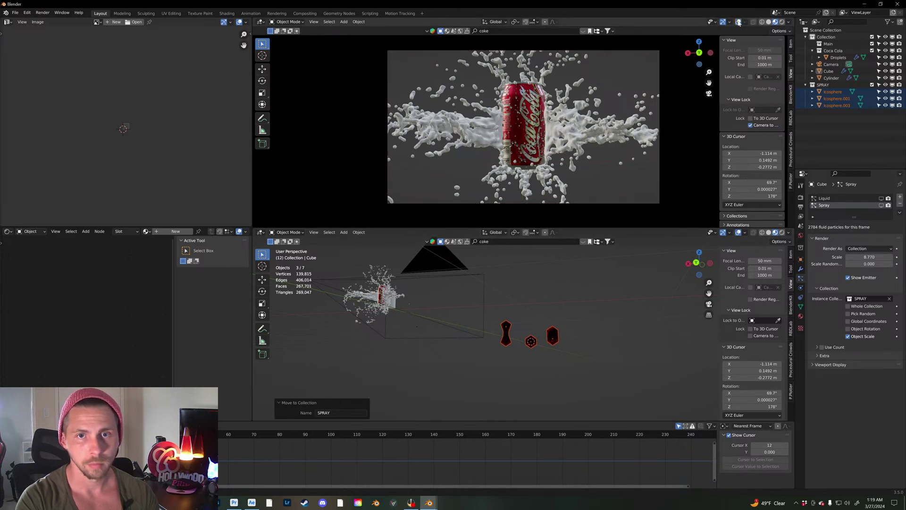
Step: Select the fluid domain cube and frame it to inspect the splash around the can up close
scroll(503, 331, up, 4)
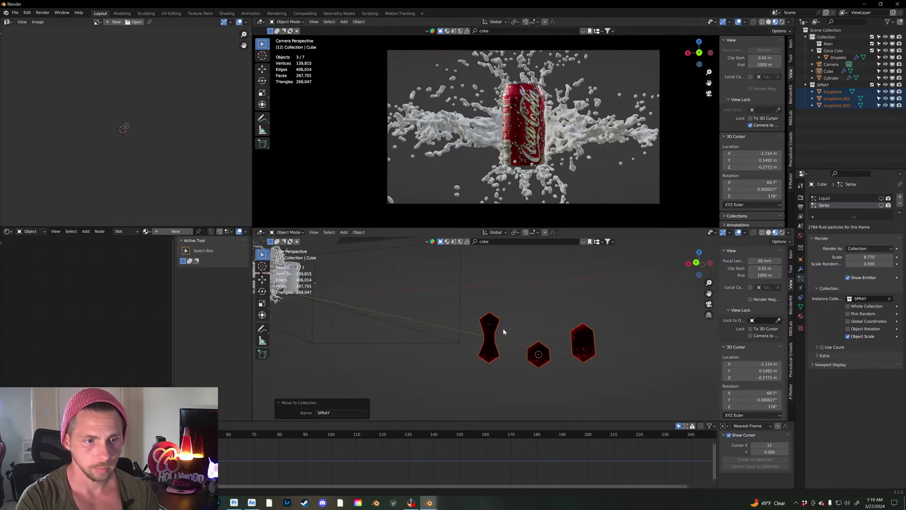
scroll(490, 328, down, 6)
middle_drag(440, 320, 448, 318)
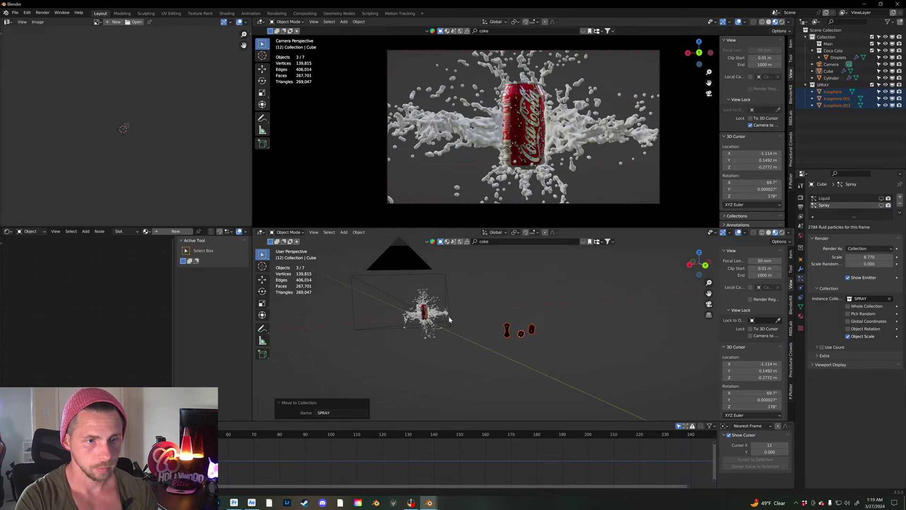
click(427, 315)
click(441, 319)
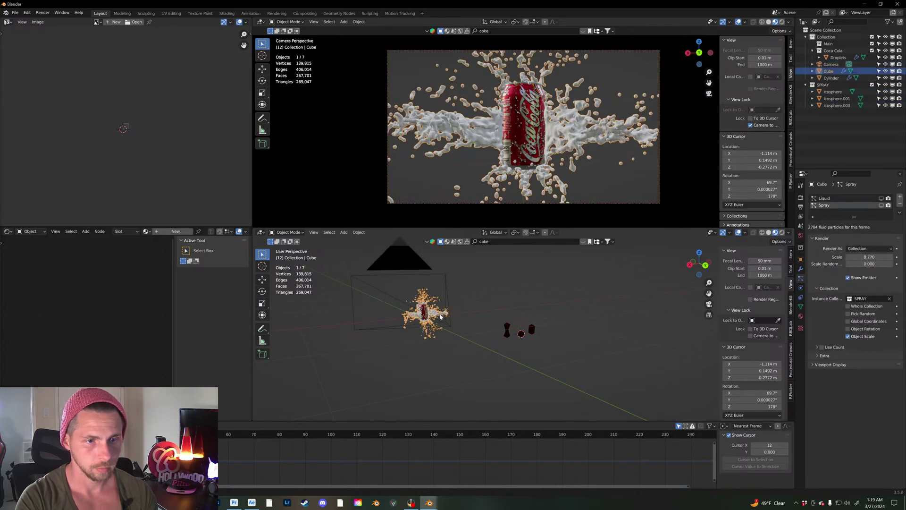
scroll(473, 321, up, 3)
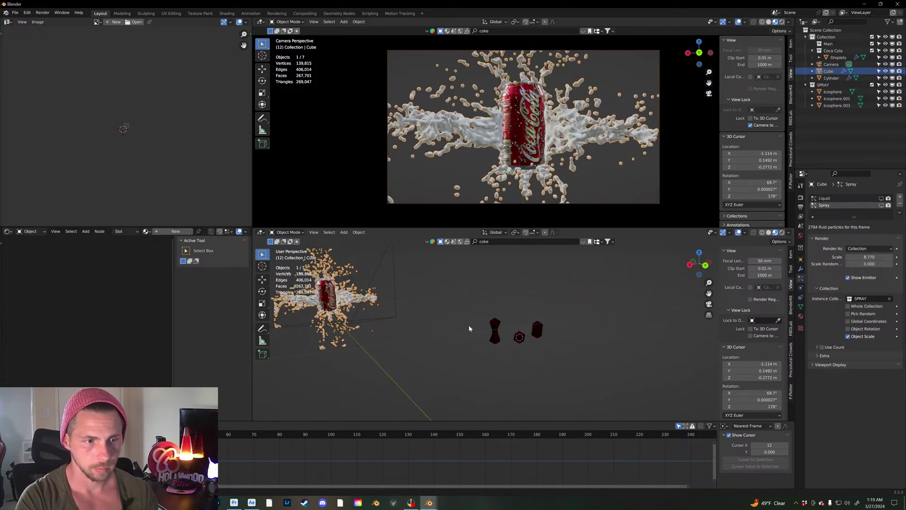
key(KP_Decimal)
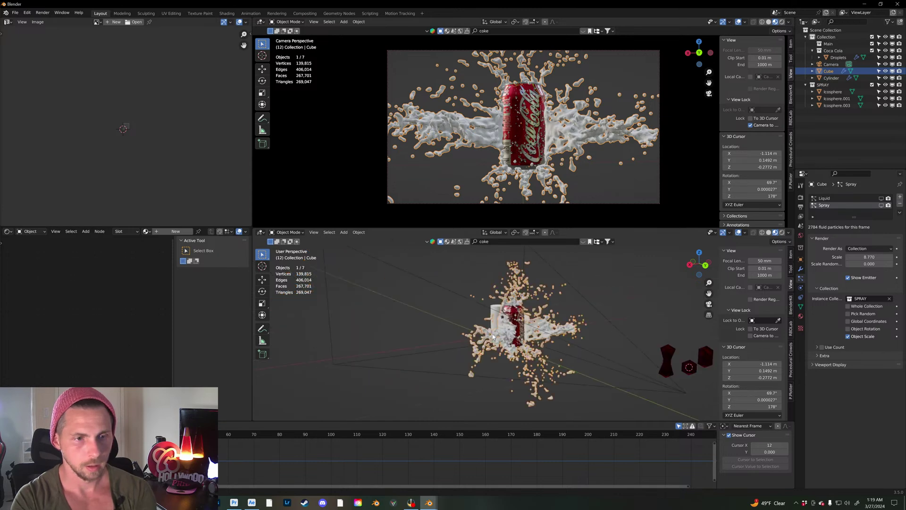
right_click(453, 336)
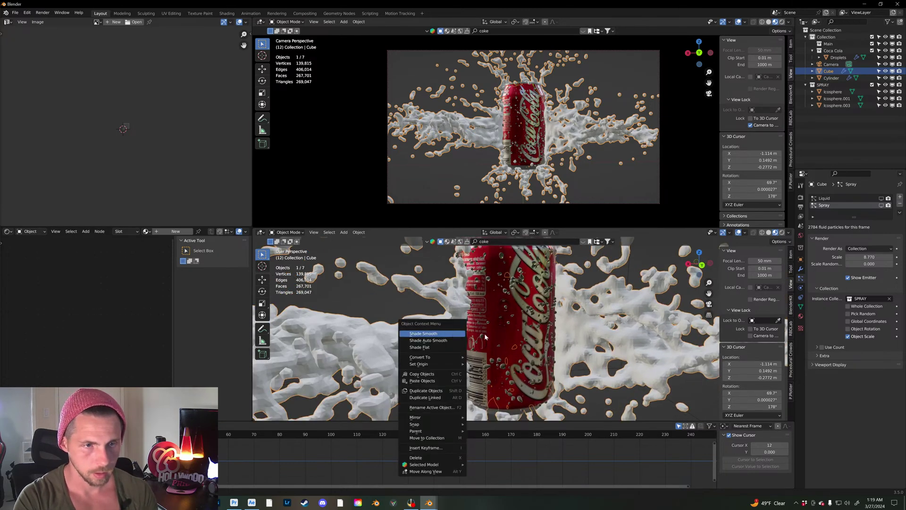
click(463, 335)
middle_drag(506, 336, 534, 330)
click(547, 335)
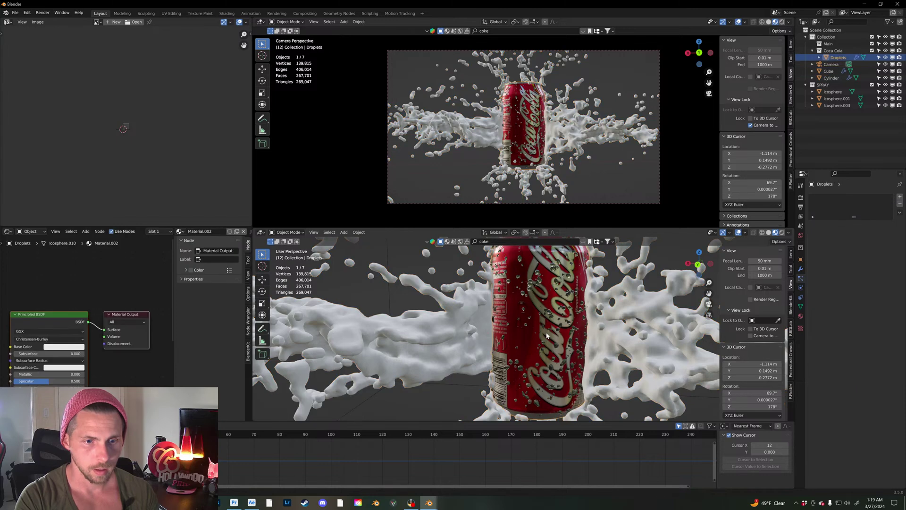
key(r)
key(z)
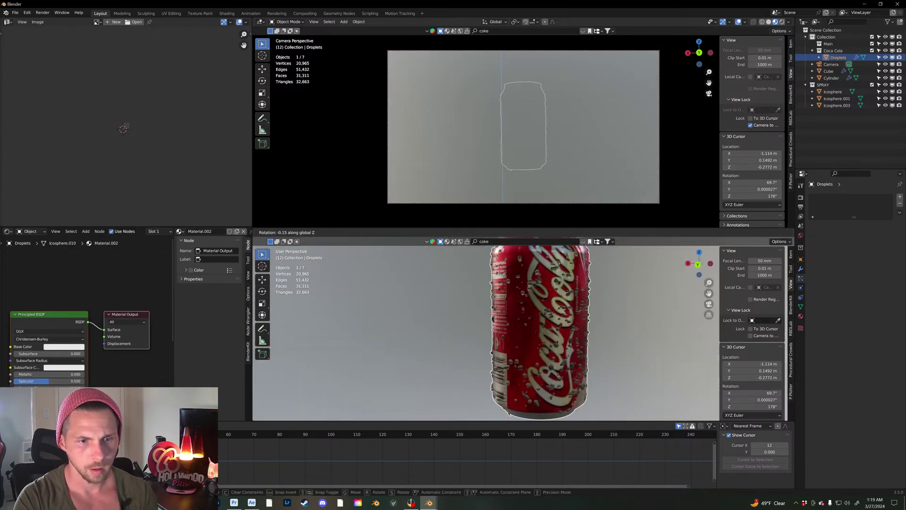
click(593, 347)
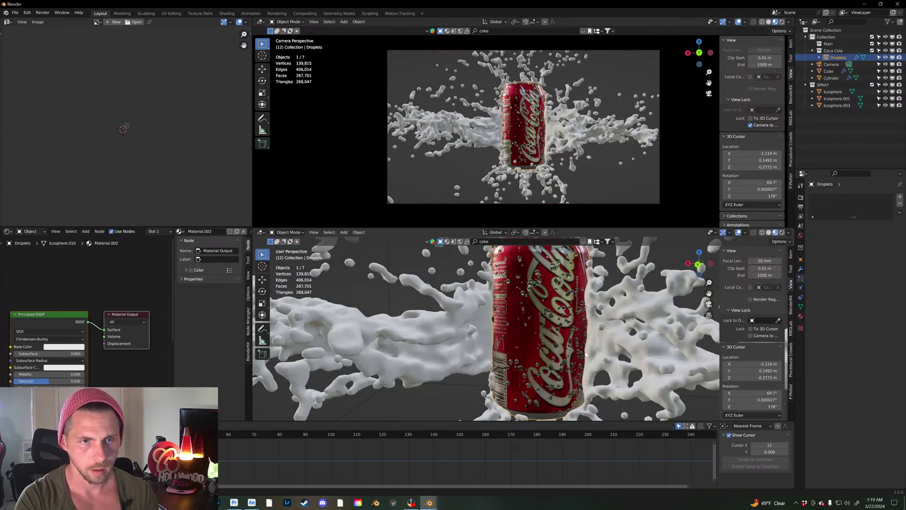
Step: Go to frame 9, select the fluid domain, and try displaying its Liquid and Spray particles in the viewport before hiding both
key(space)
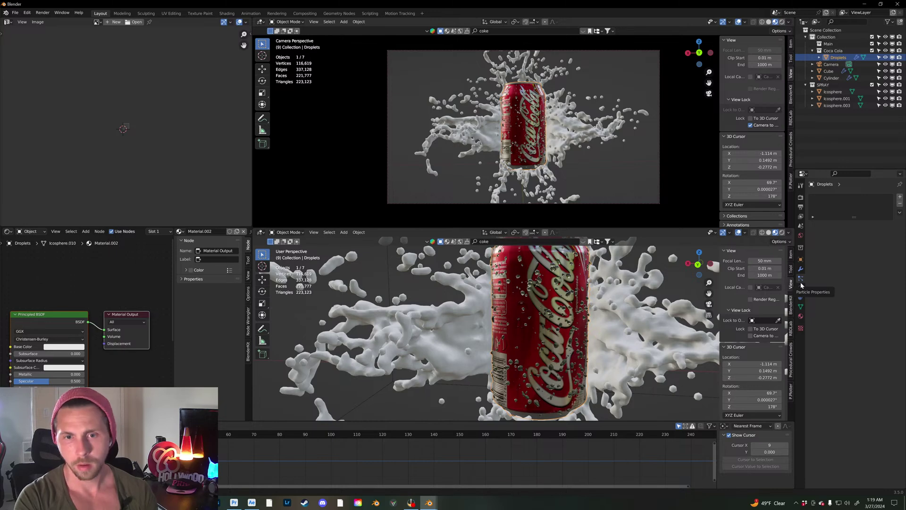
click(660, 321)
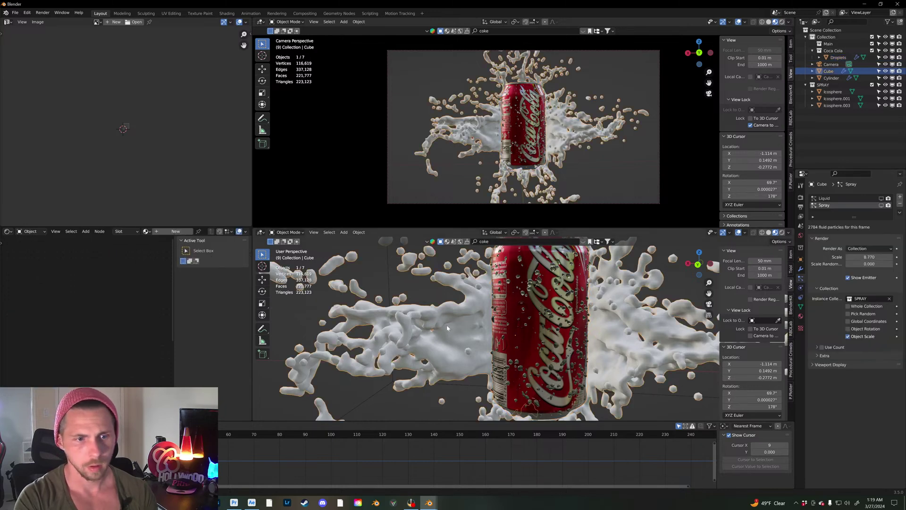
click(881, 198)
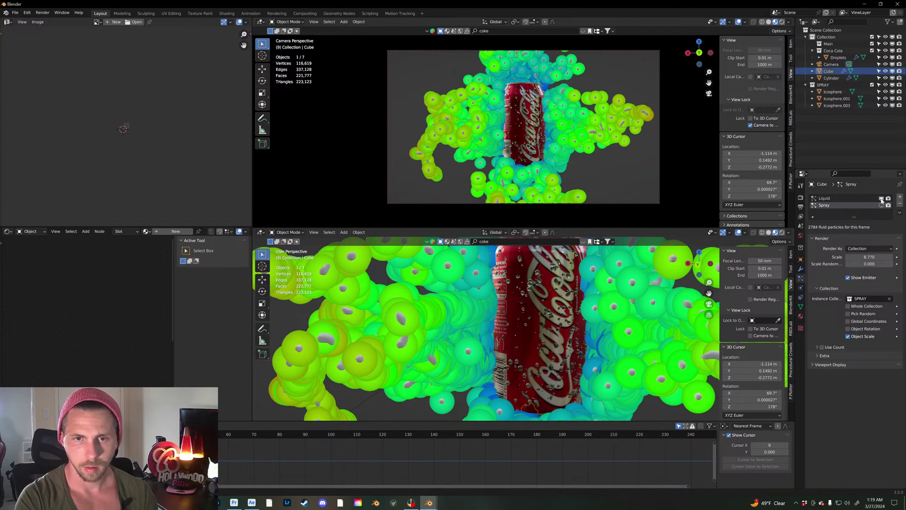
click(881, 205)
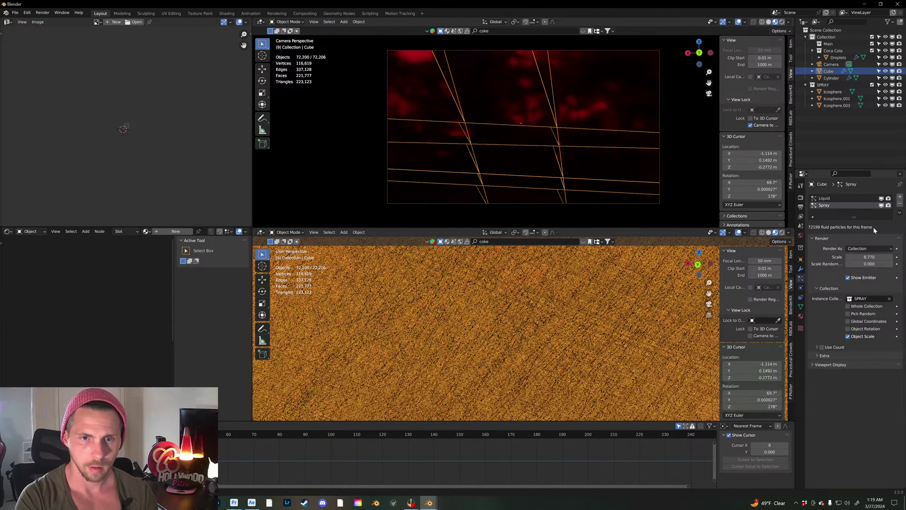
click(881, 205)
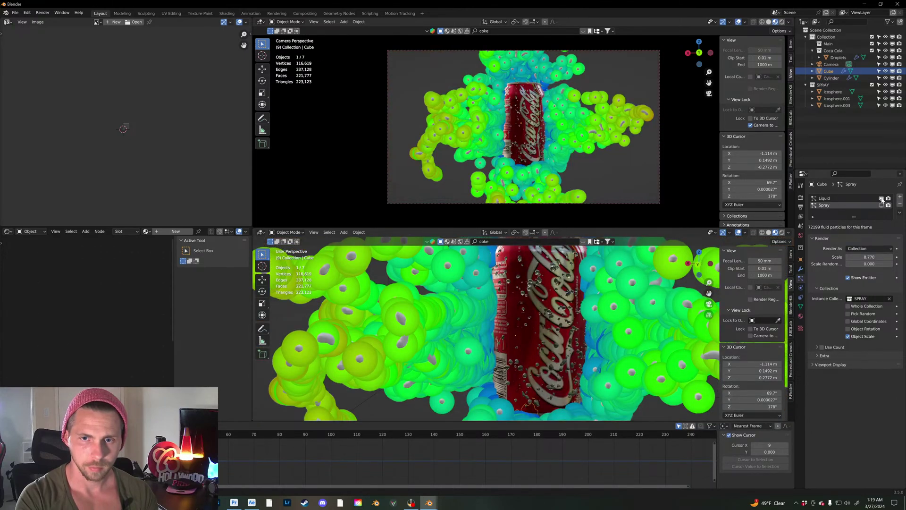
click(881, 198)
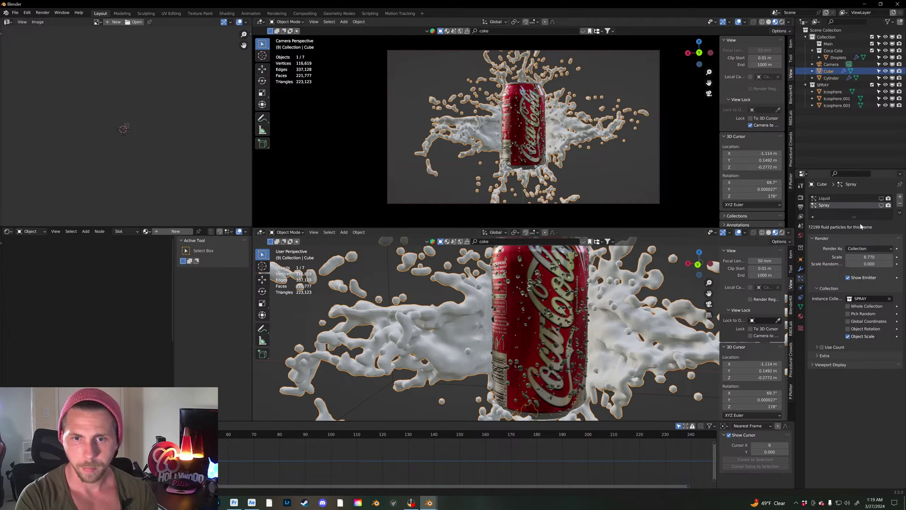
Step: Set the Spray particles' render scale to 0.05 and show the Spray system in the viewport
click(870, 257)
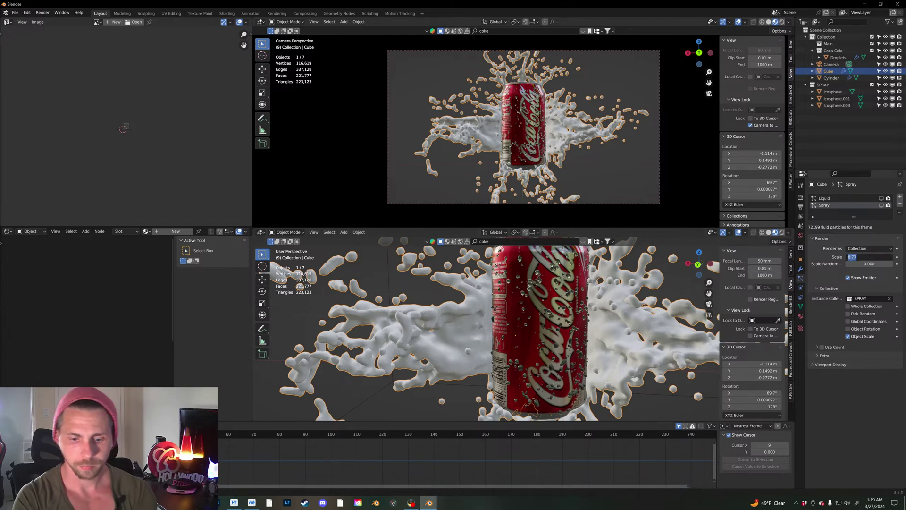
key(BackSpace)
text(0.05)
key(Return)
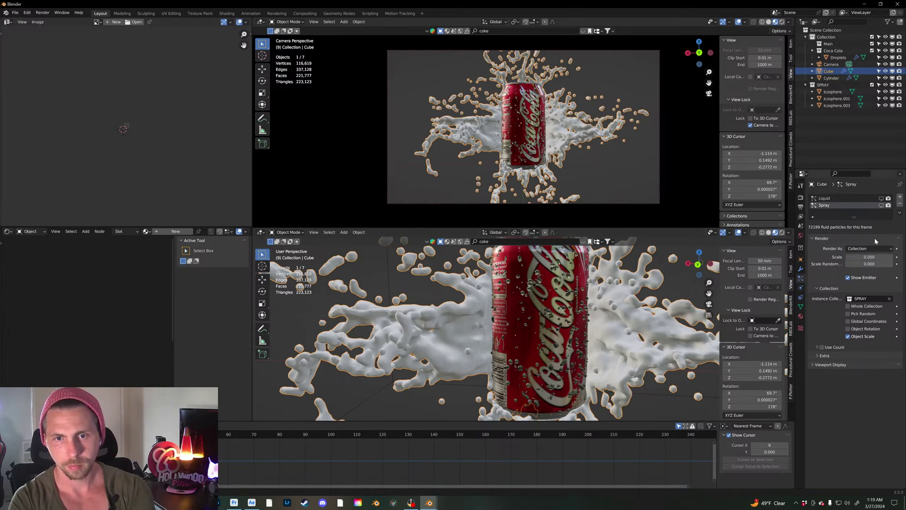
click(881, 205)
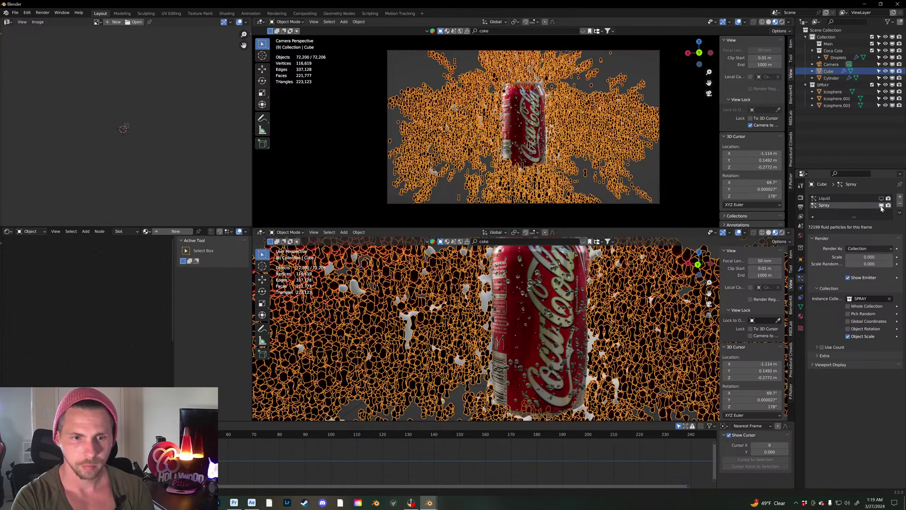
middle_drag(543, 344, 484, 345)
scroll(530, 345, down, 5)
Step: Set the Spray particles' render scale to 0.01 and deselect the domain to check the droplet size
click(870, 257)
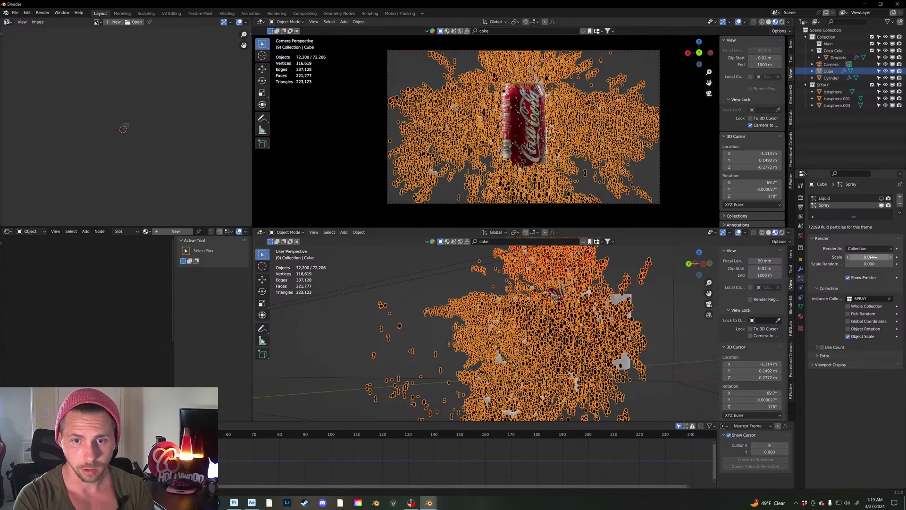
text(0.01)
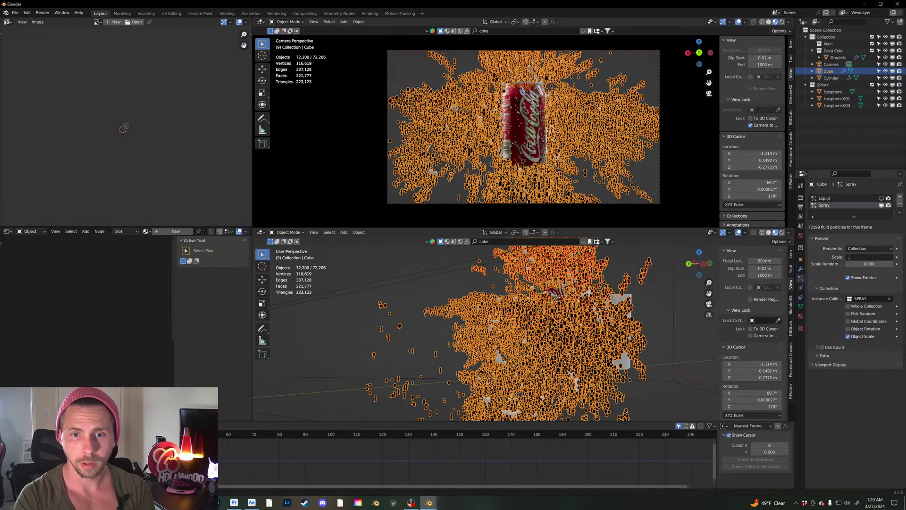
key(Return)
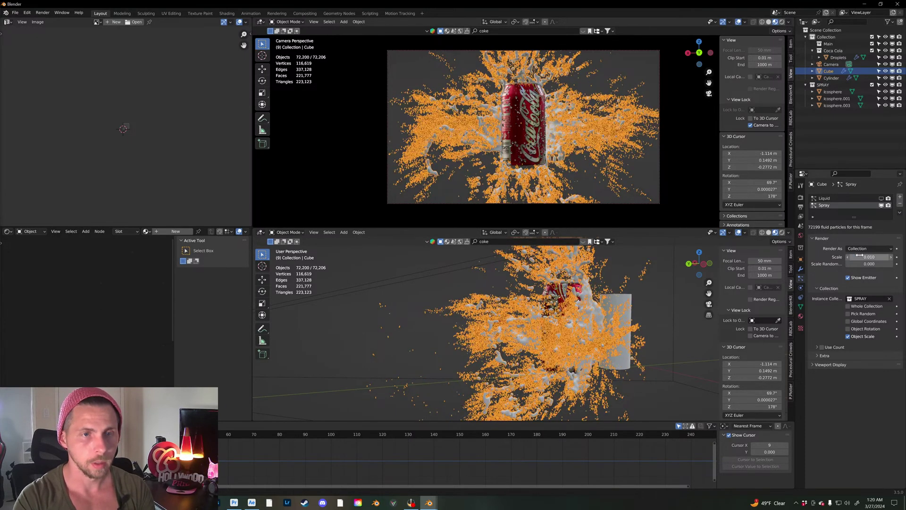
click(666, 306)
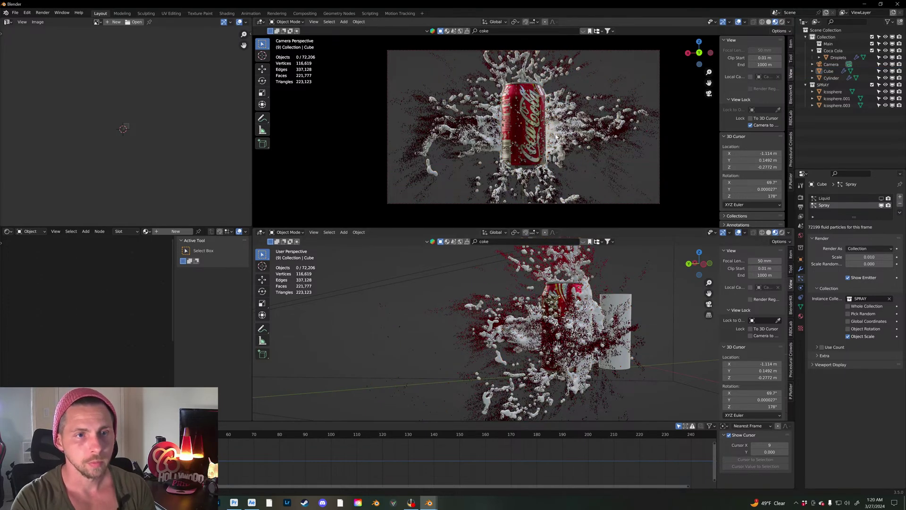
Step: Assign the existing COKE material to the fluid domain cube and check the splash deselected
click(556, 137)
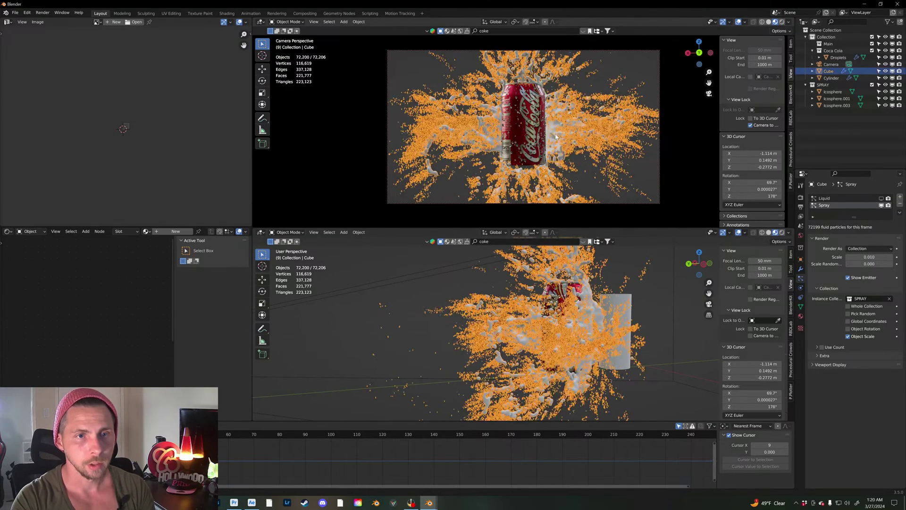
click(146, 231)
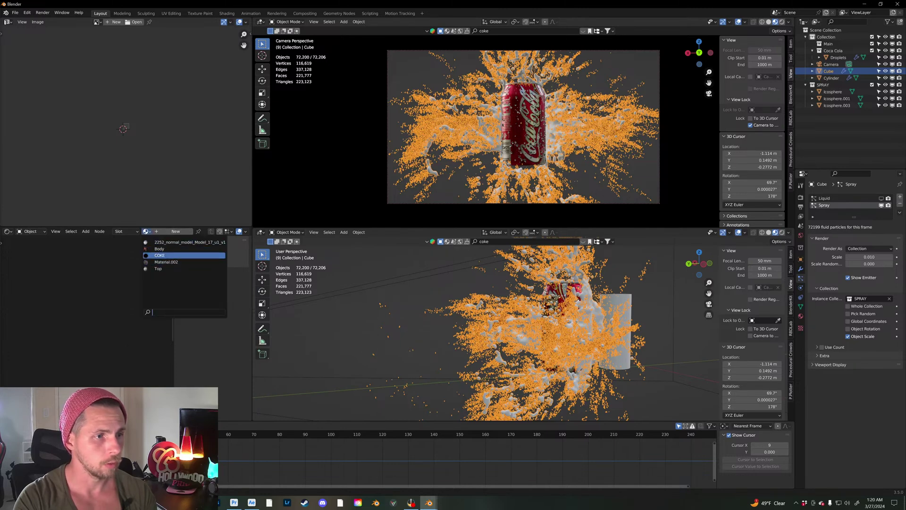
click(177, 257)
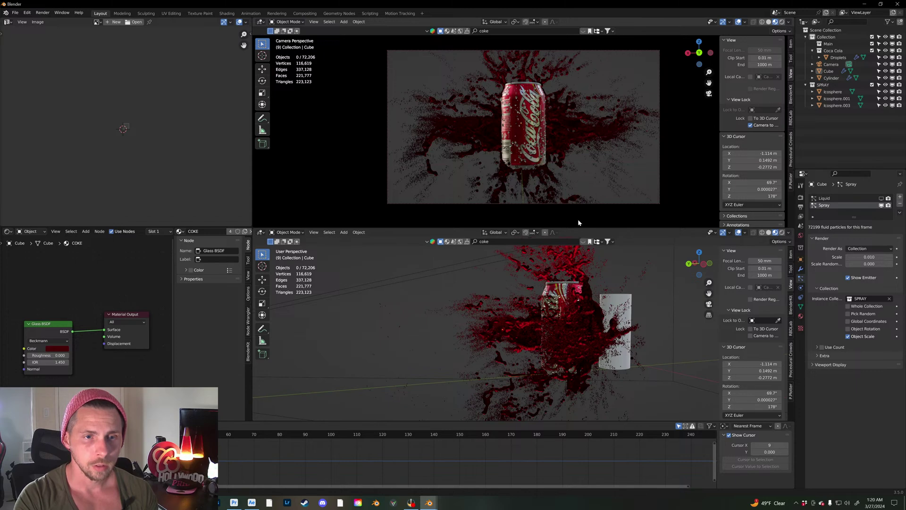
click(589, 330)
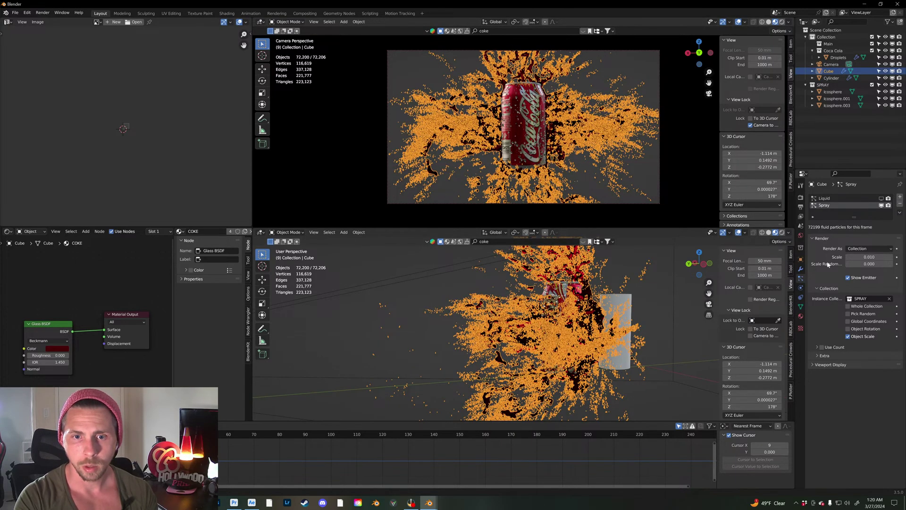
Step: Try applying the Fluid modifier on the domain cube and undo it
click(800, 288)
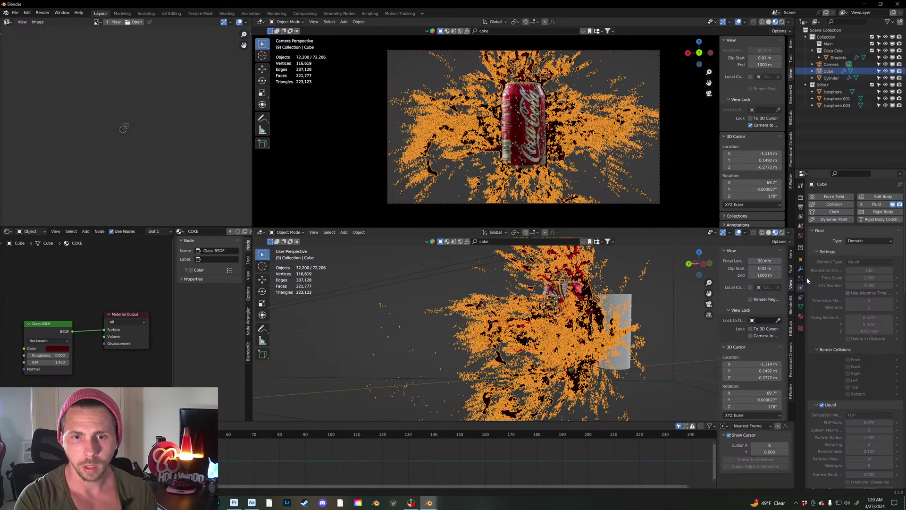
click(801, 270)
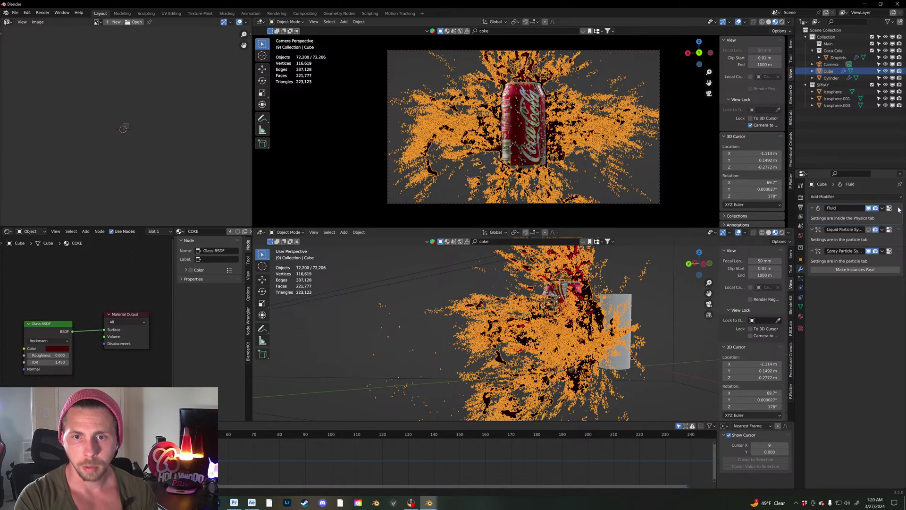
click(882, 208)
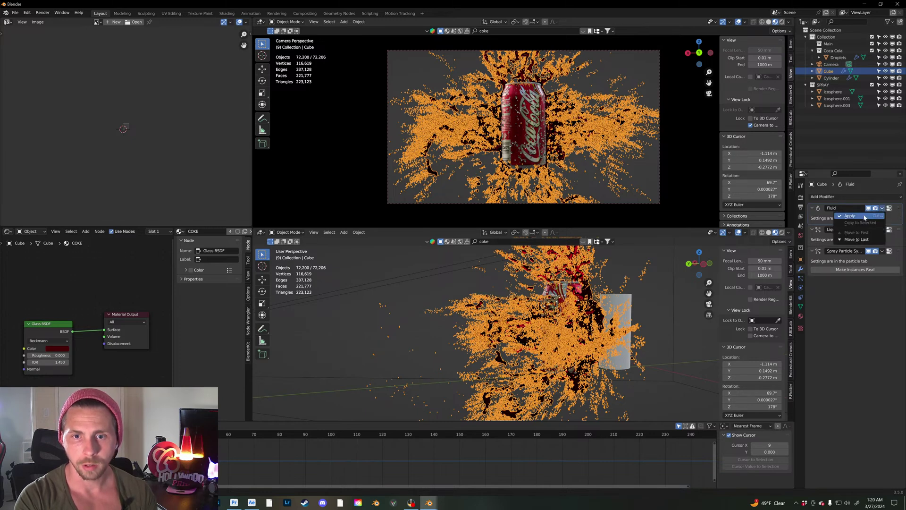
click(862, 217)
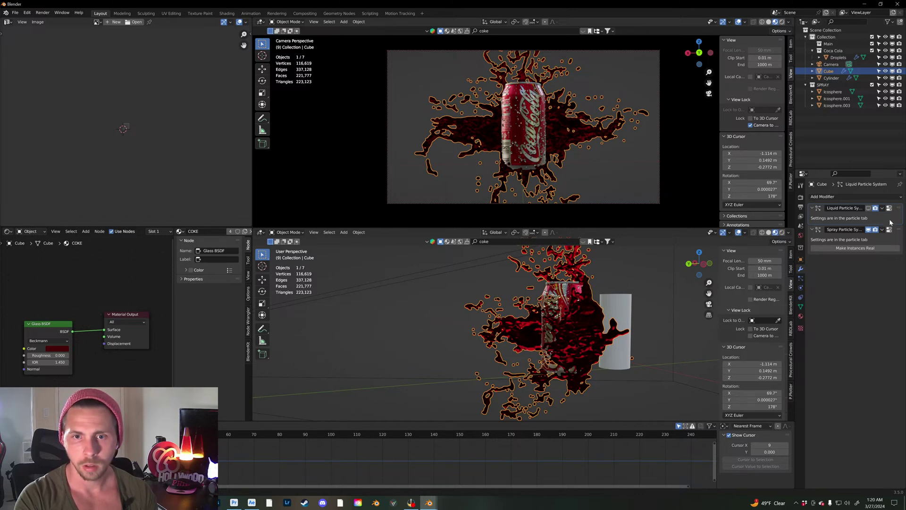
key(ctrl+z)
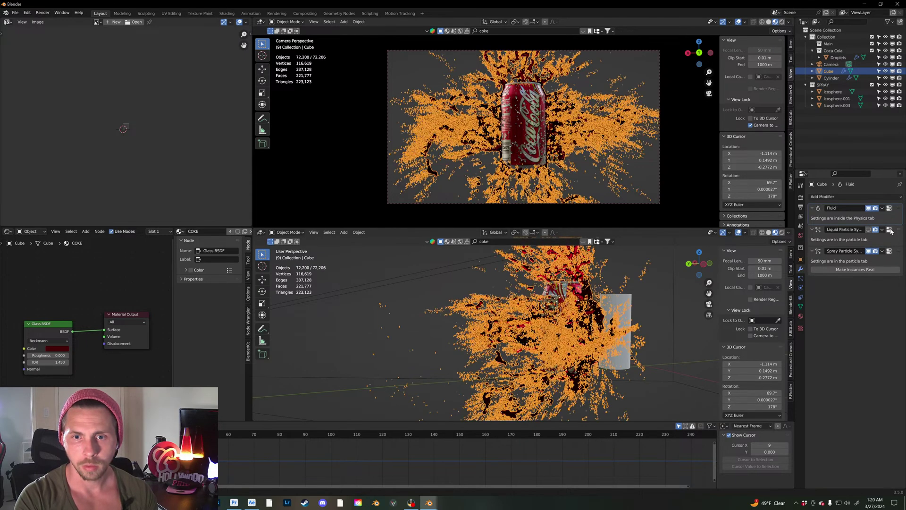
Step: Try applying the Spray particle system modifier, undo it, and try making the Spray instances real
click(882, 251)
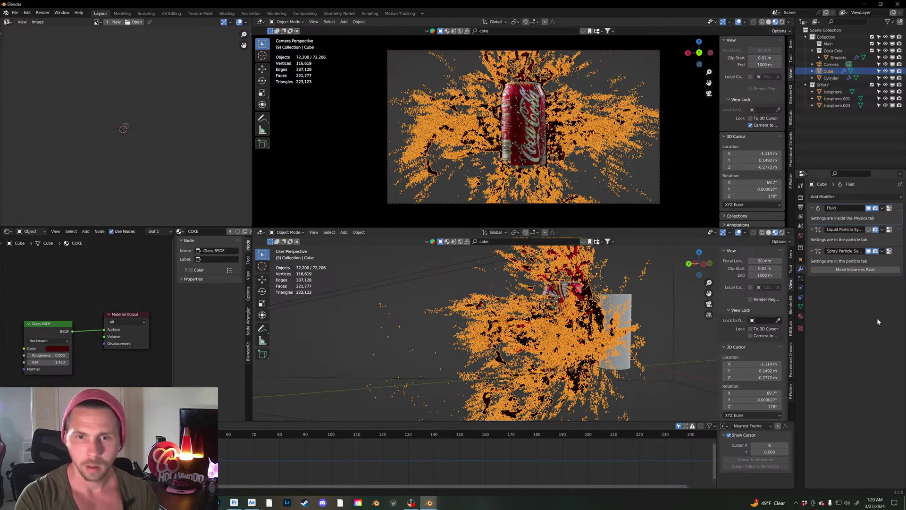
click(882, 251)
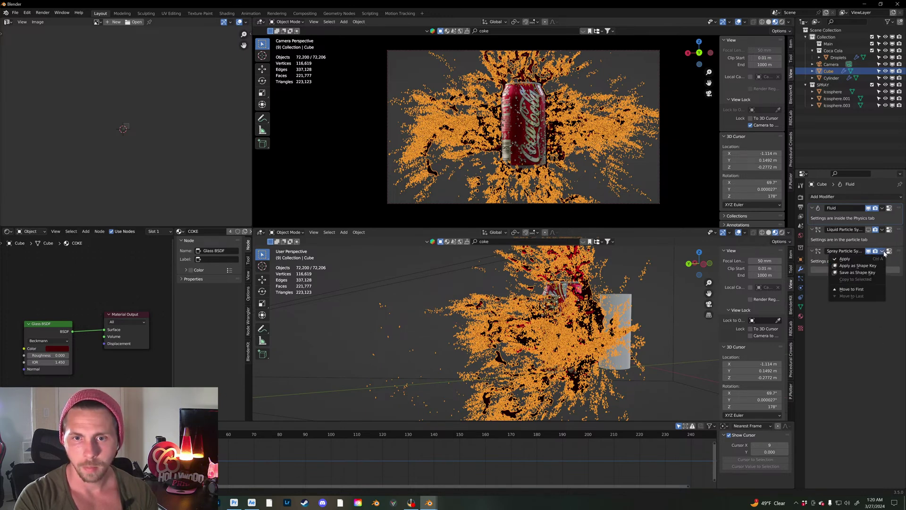
click(844, 258)
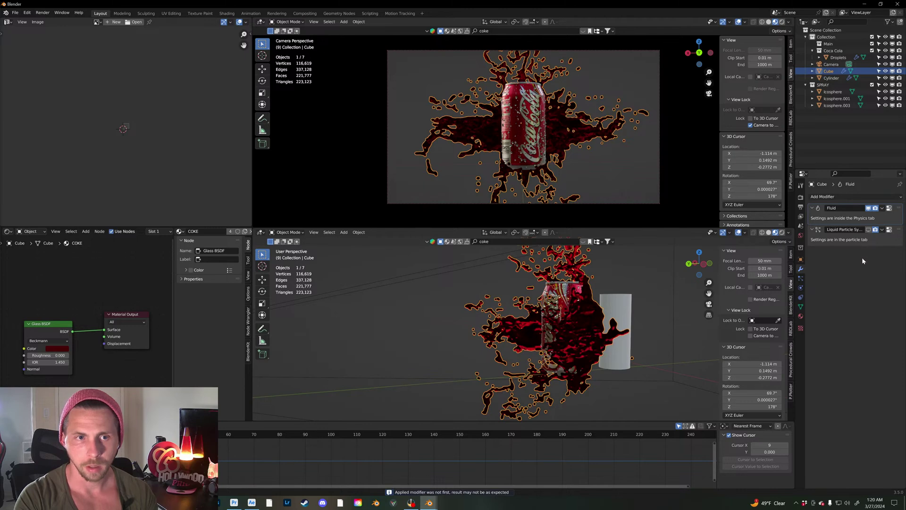
key(ctrl+z)
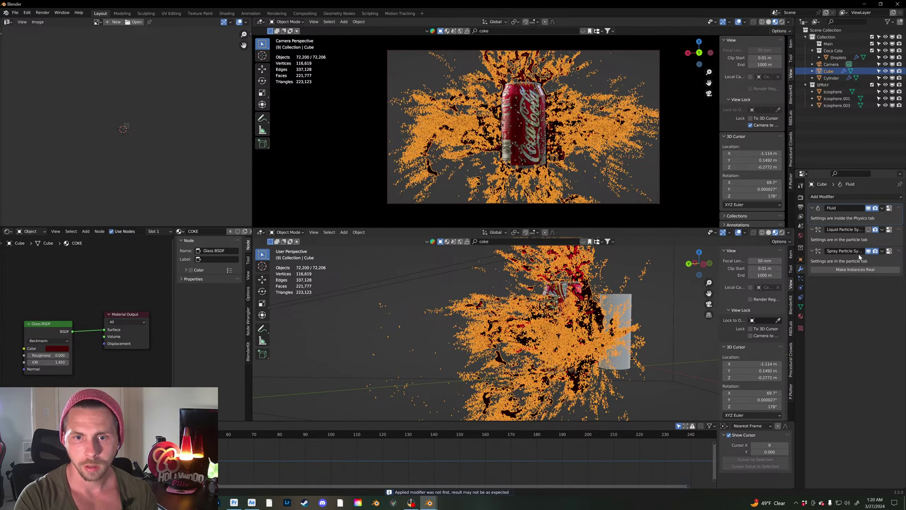
click(855, 269)
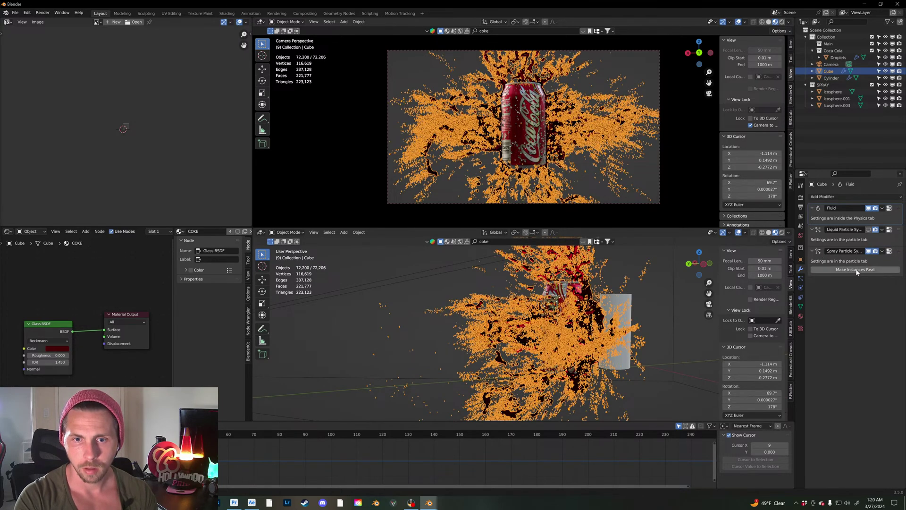
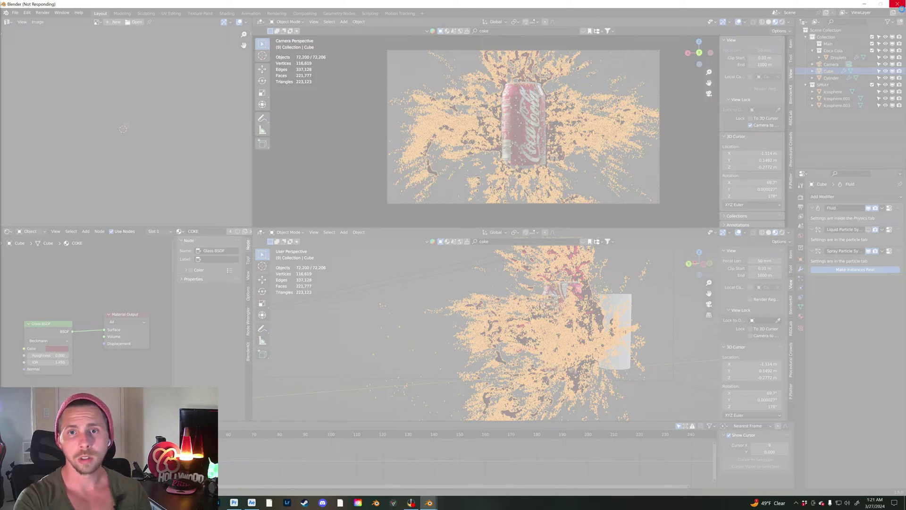
Step: End the unresponsive Blender process and relaunch Blender
click(899, 4)
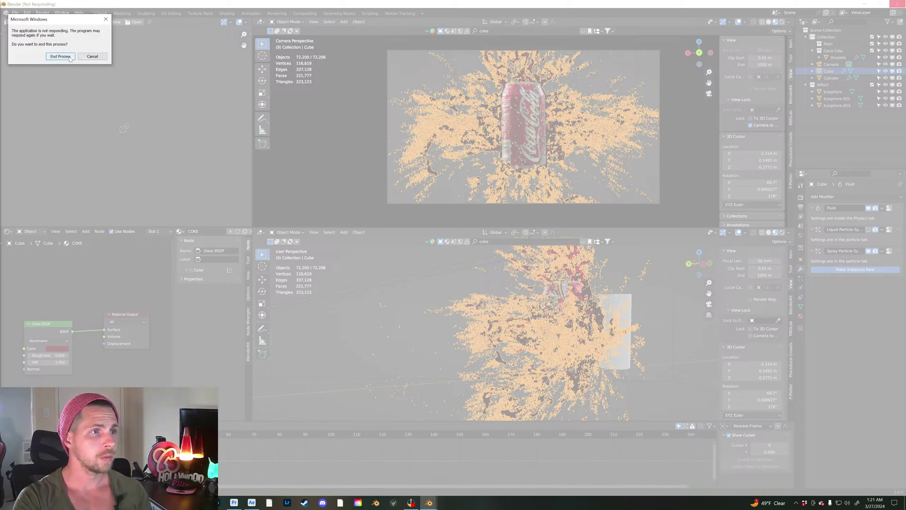
click(71, 57)
click(381, 504)
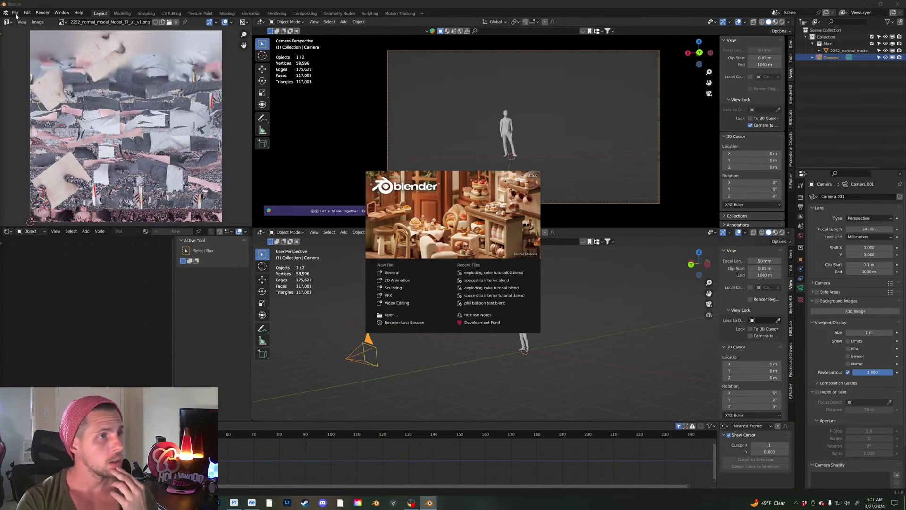
Step: Recover the Coca-Cola splash scene from an auto-saved file
click(15, 15)
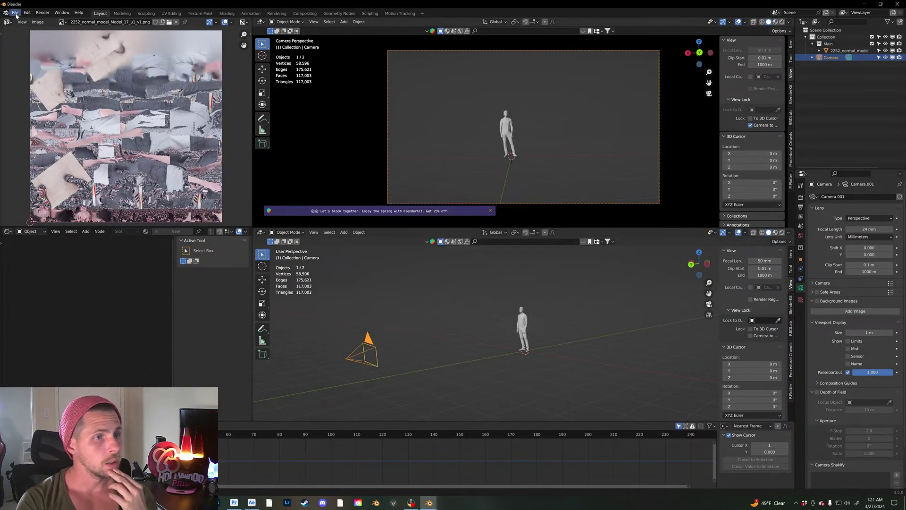
click(15, 13)
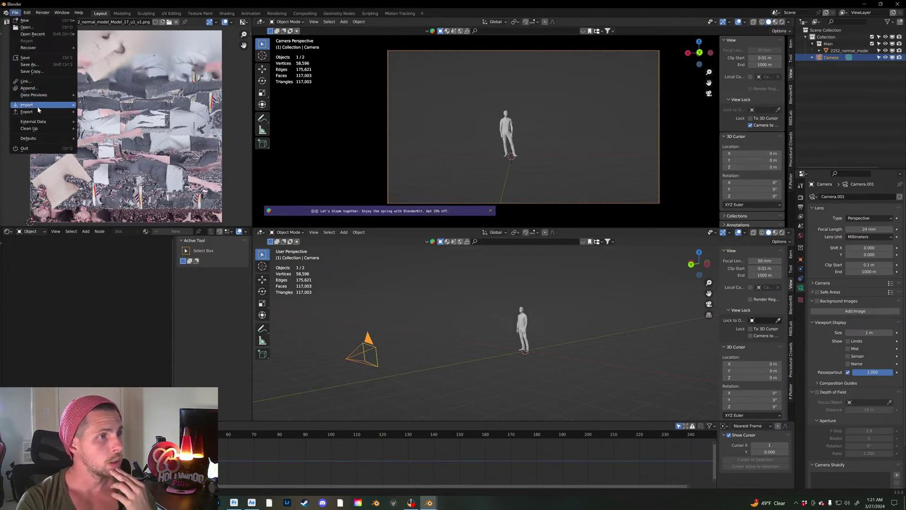
mouse_move(37, 48)
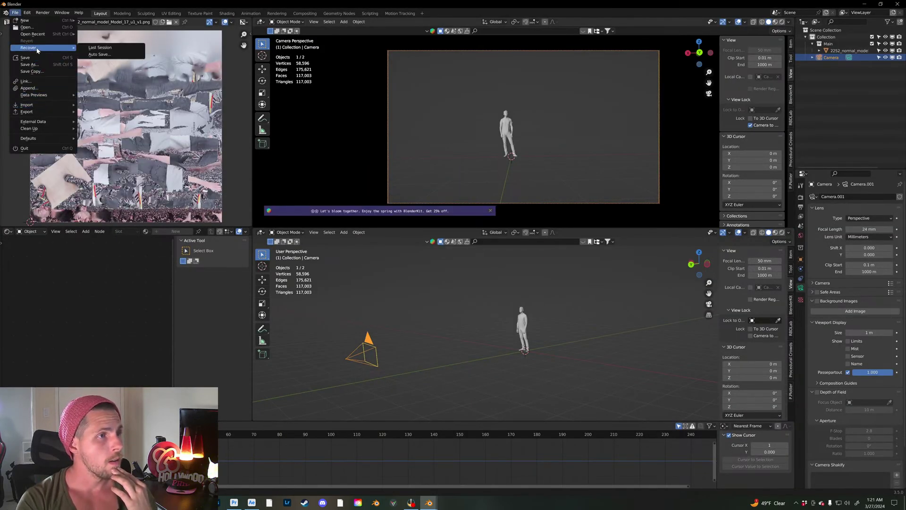
click(116, 55)
double_click(409, 210)
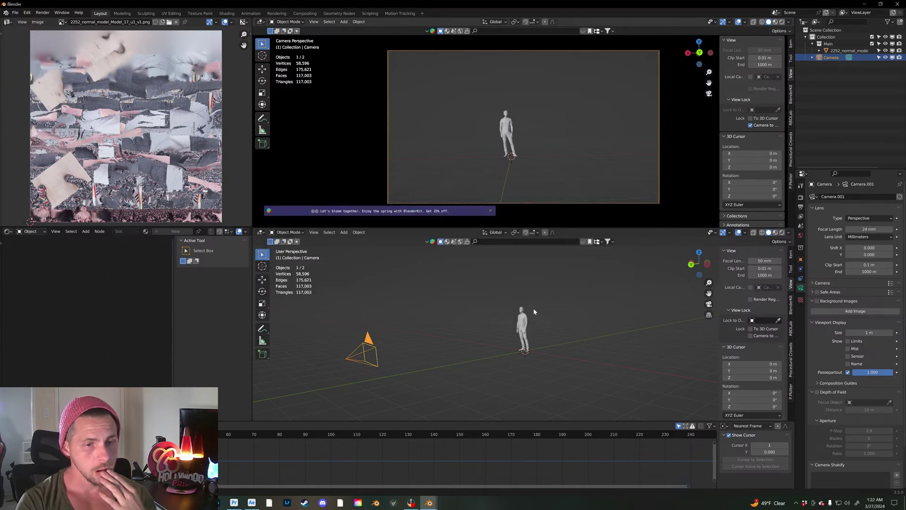
Step: Set the render scale of the fluid domain's Spray particle system to 0.01 in the recovered scene
middle_drag(436, 290, 454, 301)
shift+middle_drag(385, 298, 482, 321)
scroll(458, 321, up, 2)
click(446, 308)
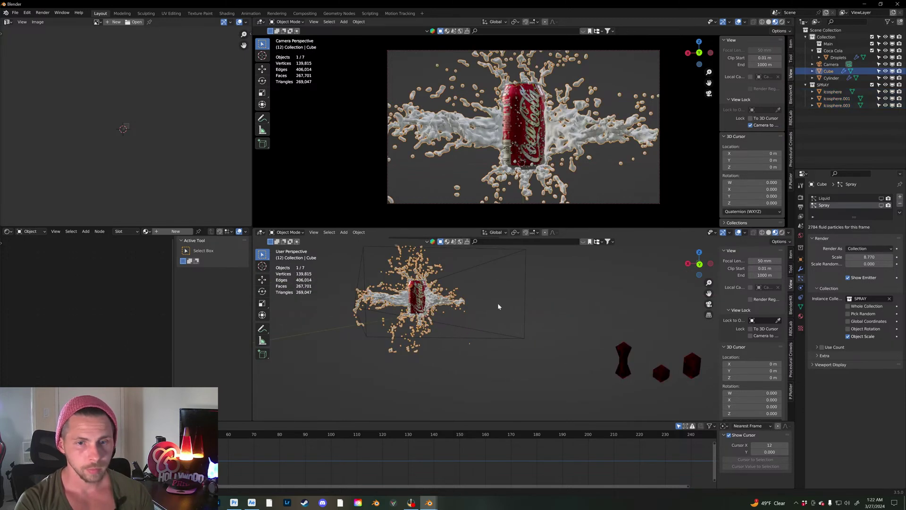
click(869, 258)
text(.01)
key(Return)
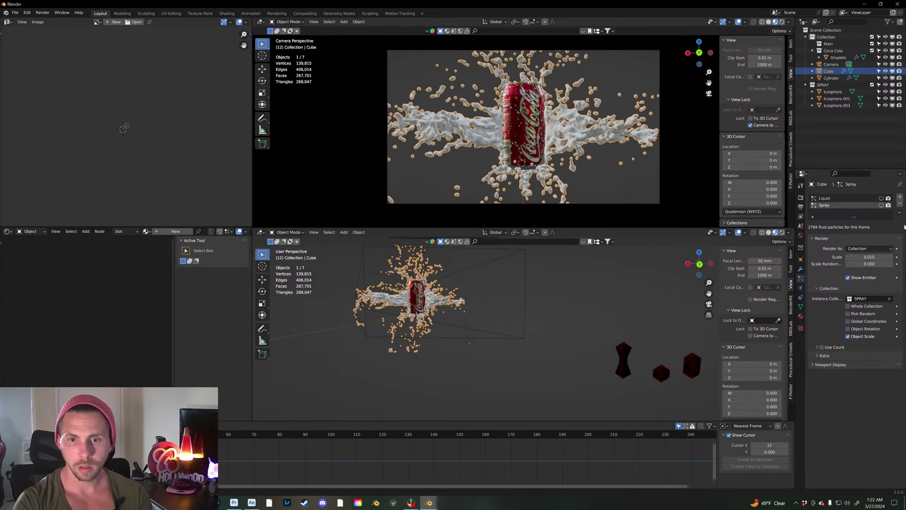
Step: Save the scene as COKE THUMBNAIL.blend in the coke ad thumbnail folder under blender experiments
key(ctrl+s)
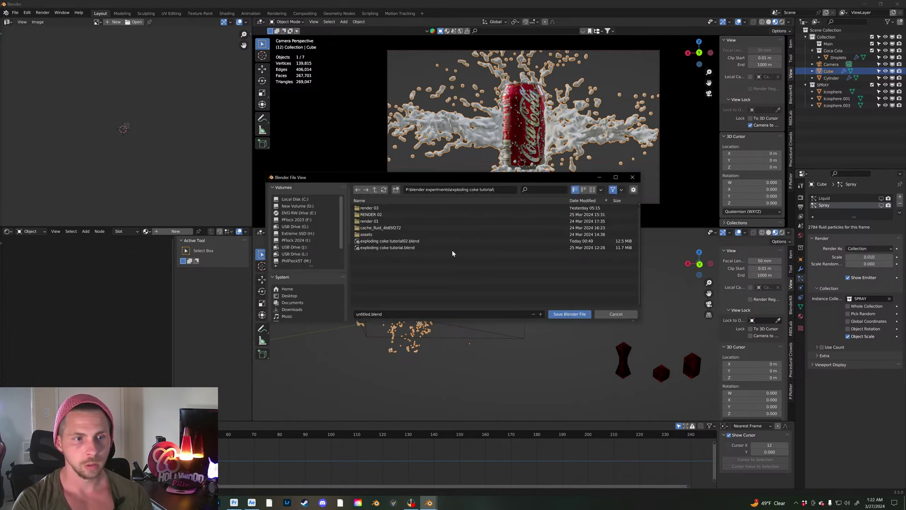
click(375, 189)
click(372, 209)
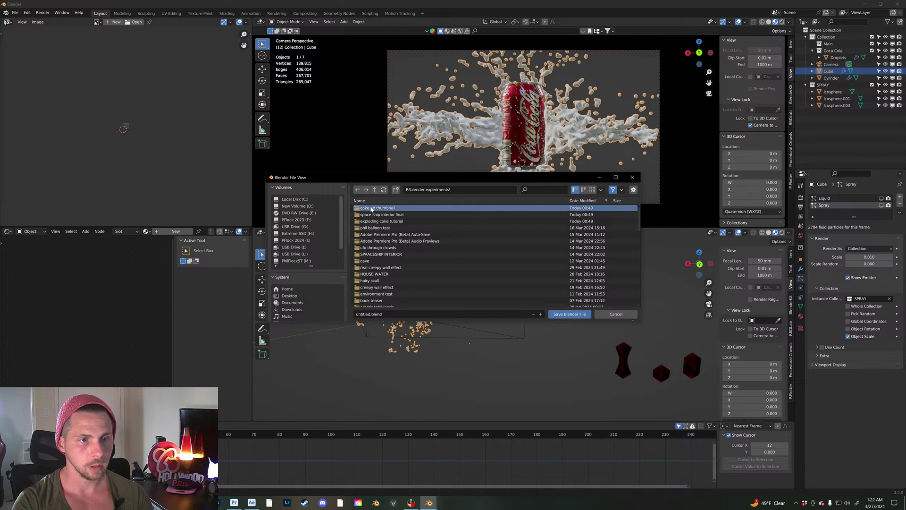
click(372, 209)
click(364, 313)
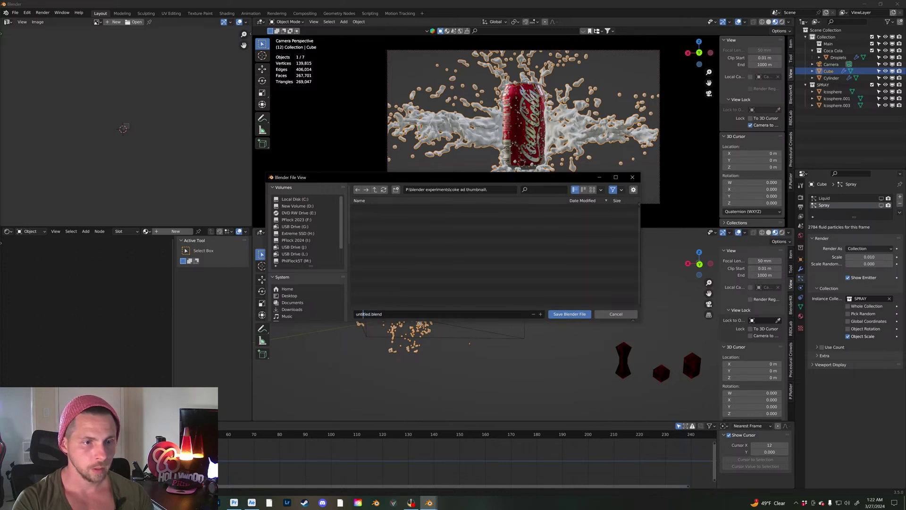
text(COKE THU)
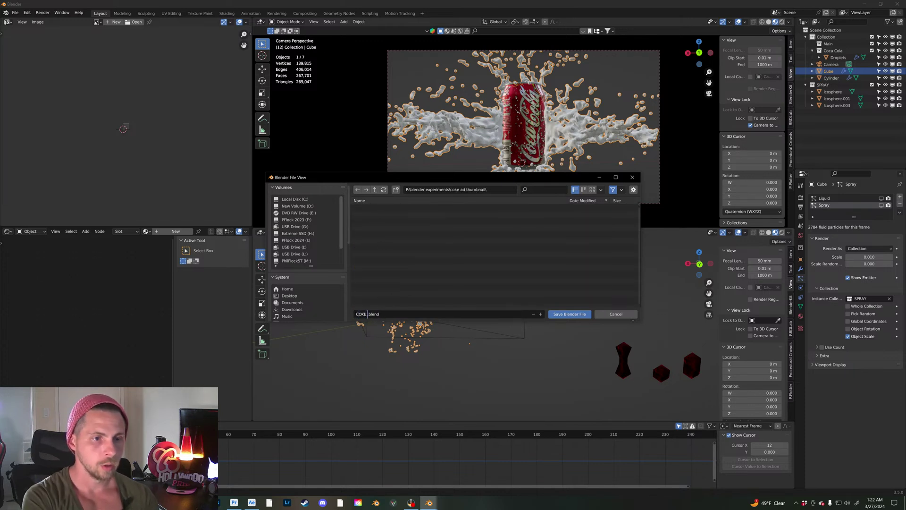
text(MBNAIL)
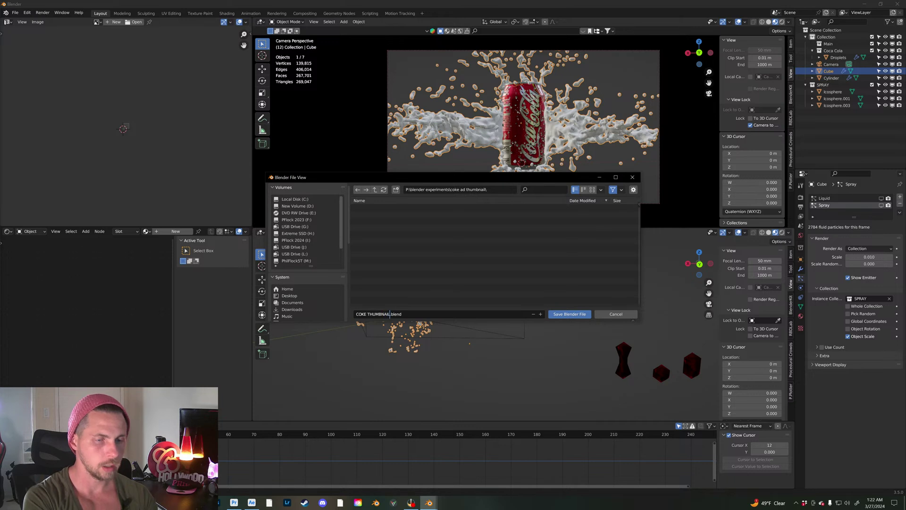
click(570, 314)
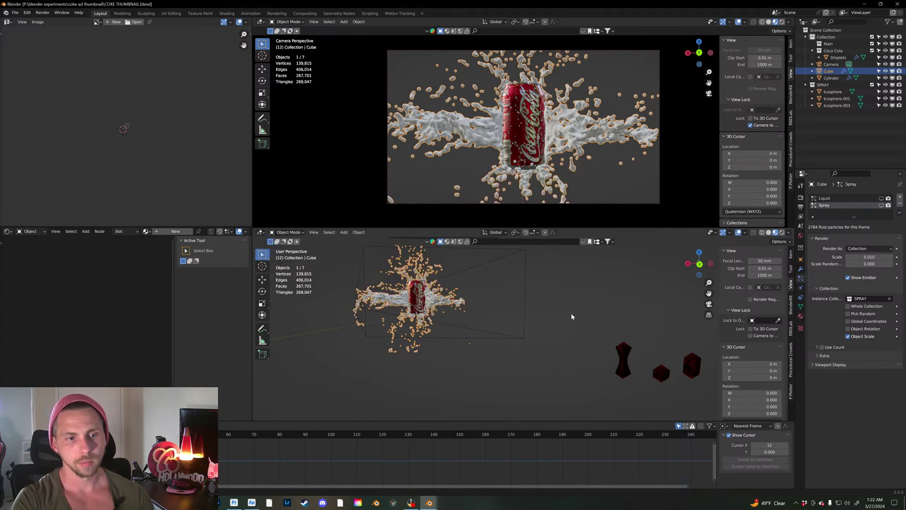
Step: Show the fluid domain's Spray particle system in the viewport around the can
middle_drag(448, 327, 450, 327)
scroll(451, 327, up, 1)
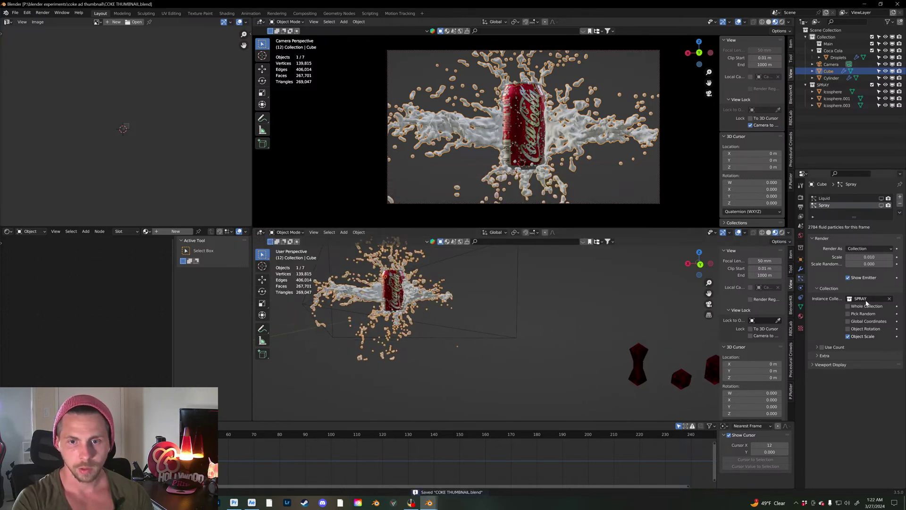
click(881, 205)
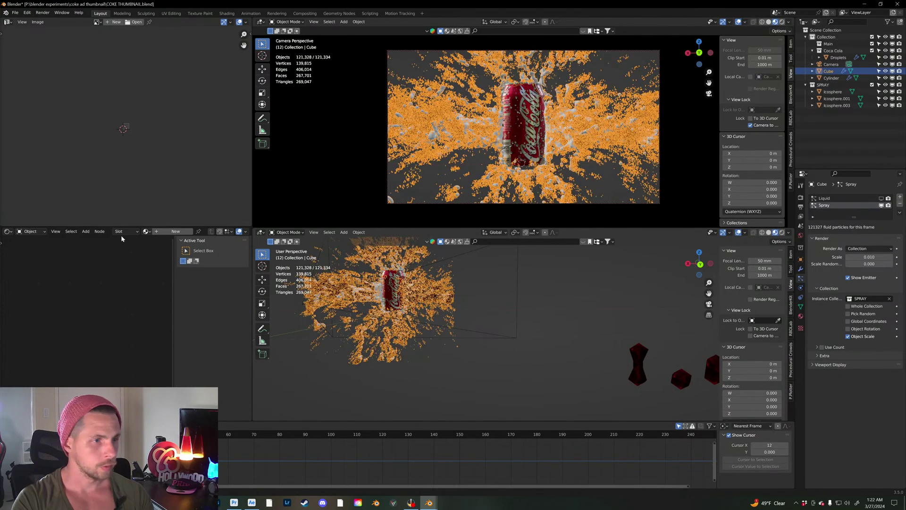
Step: Assign the existing COKE material to the fluid domain and save the scene
click(146, 231)
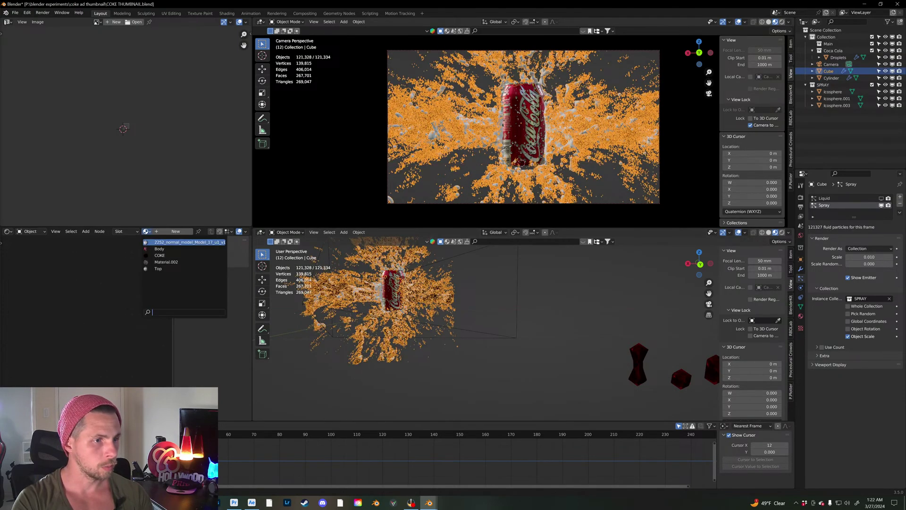
click(160, 255)
key(n)
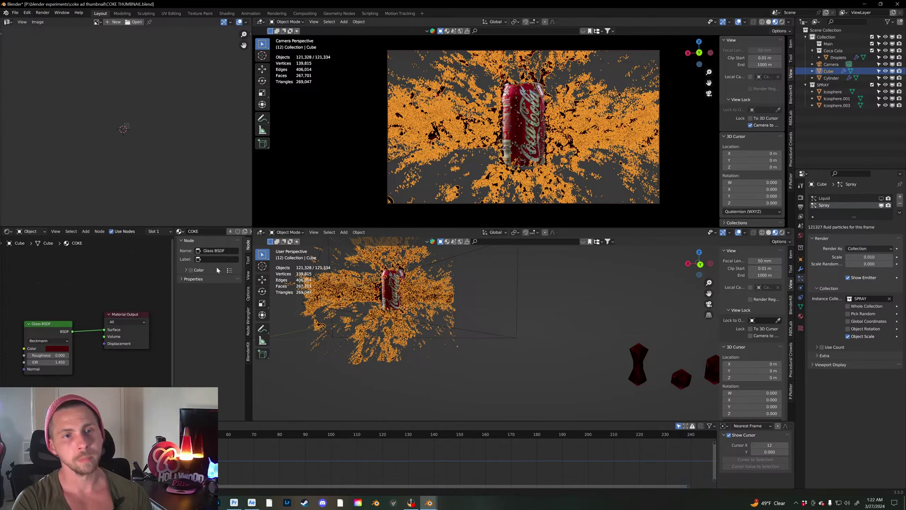
click(522, 327)
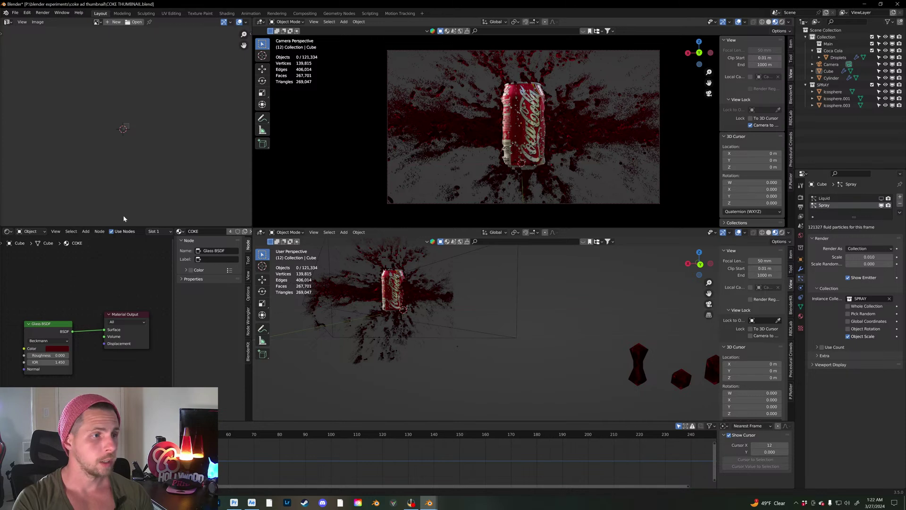
key(ctrl+s)
Step: Preview the splash in rendered shading, step back to frame 6 to compare its shape, and settle on frame 11
click(781, 22)
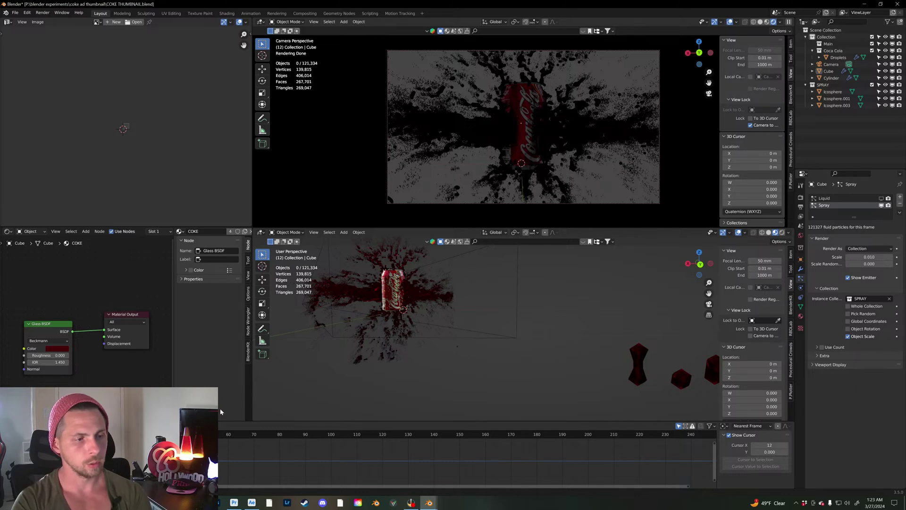
key(Left)
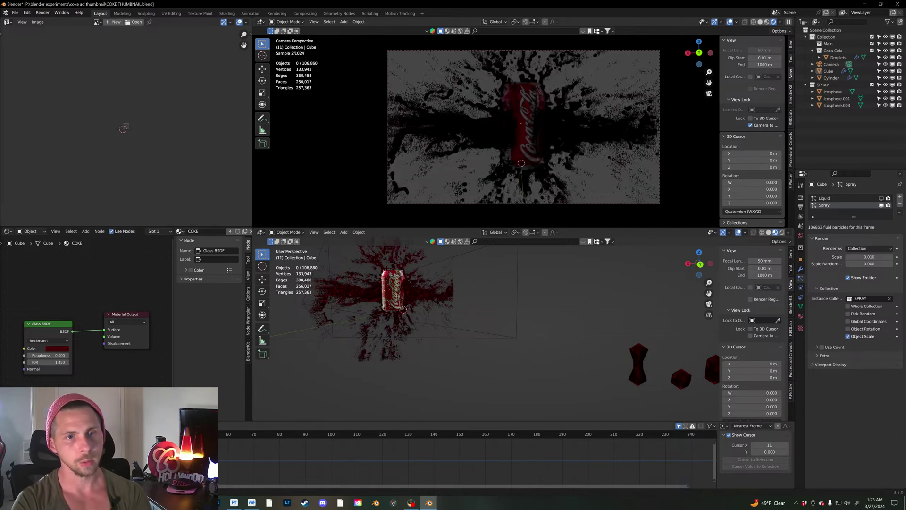
key(Left)
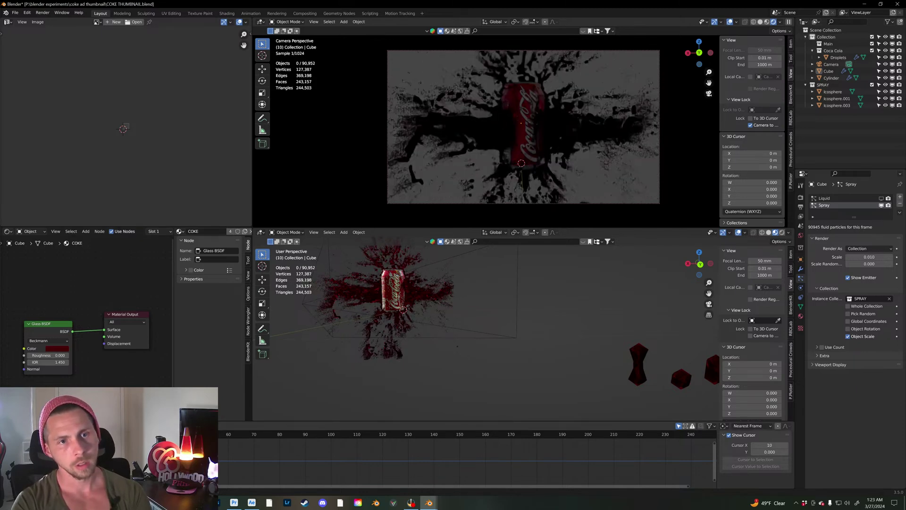
key(Left)
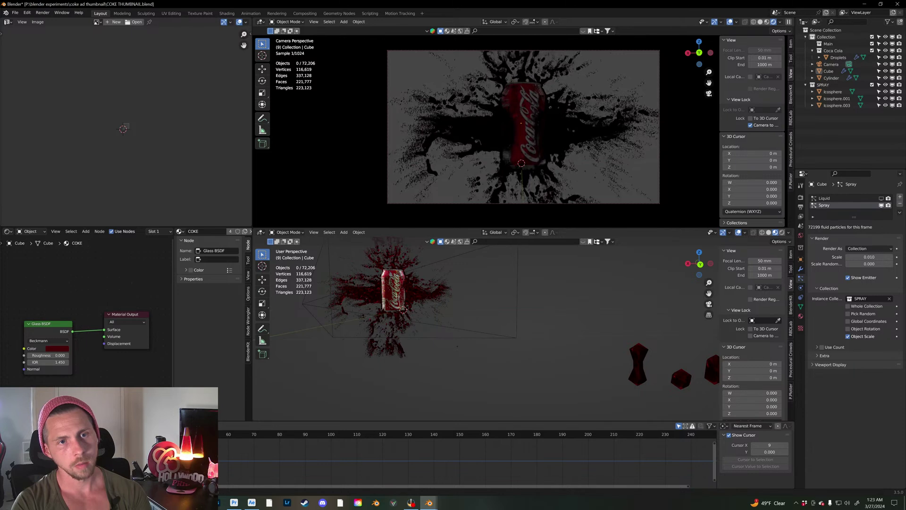
key(Left)
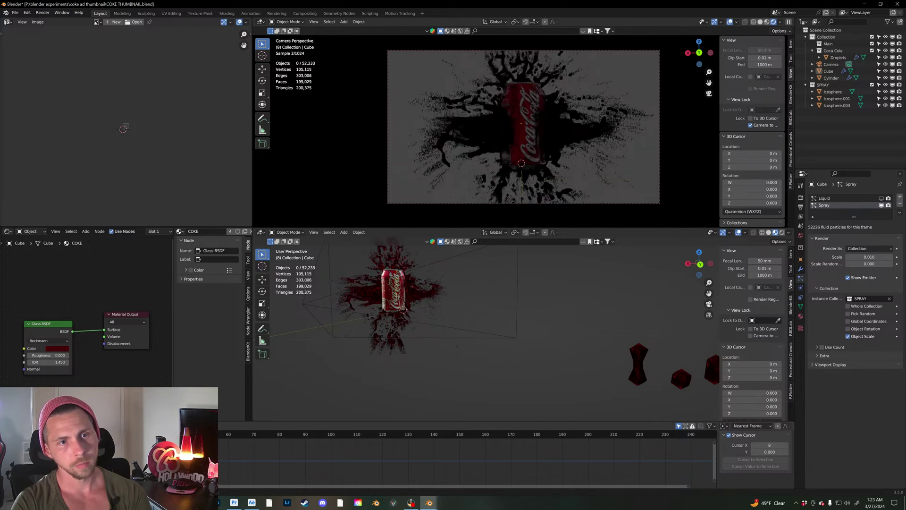
key(Left)
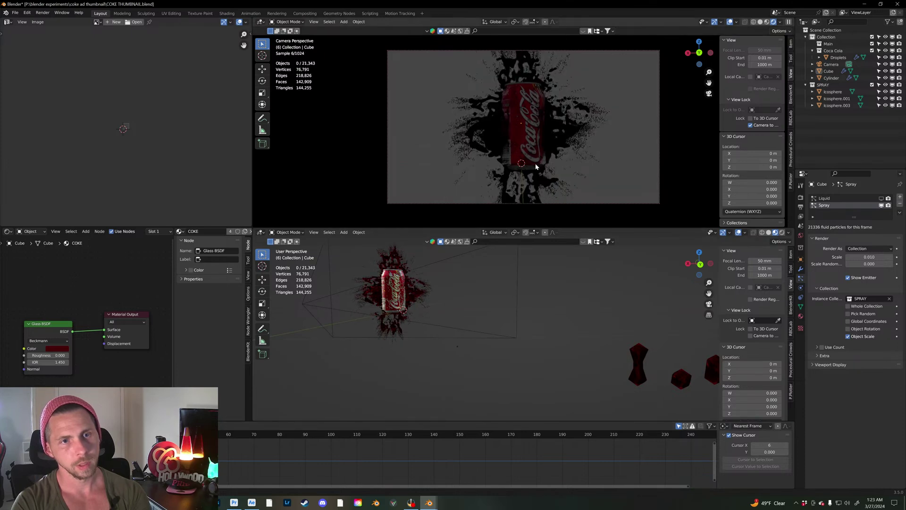
key(Right)
key(Right)
key(Right)
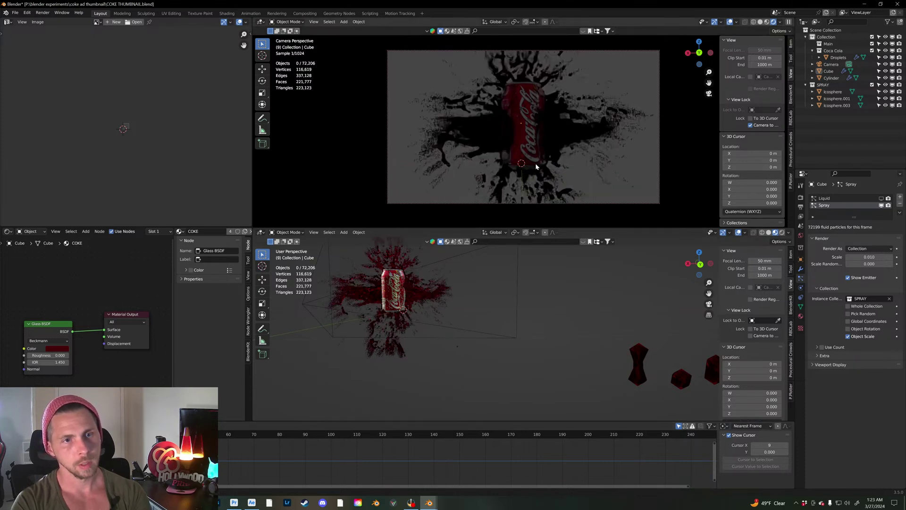
key(Right)
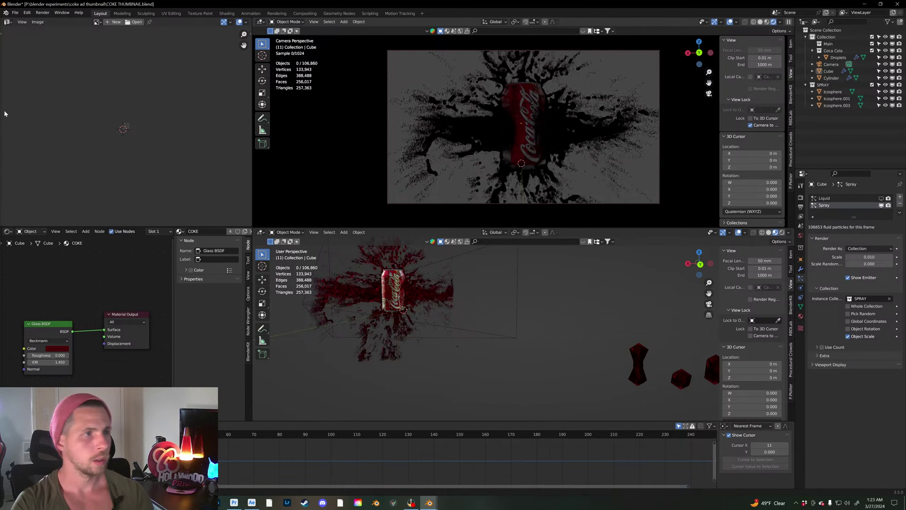
key(Right)
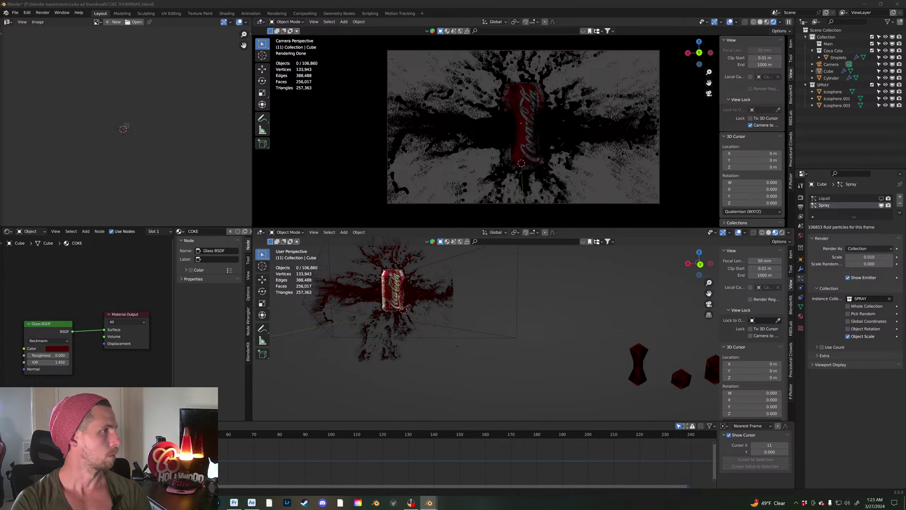
Step: Light the scene with the studio_small_07 HDRI and set its rotation to about 187.2 in the World shader nodes
drag(428, 85, 510, 101)
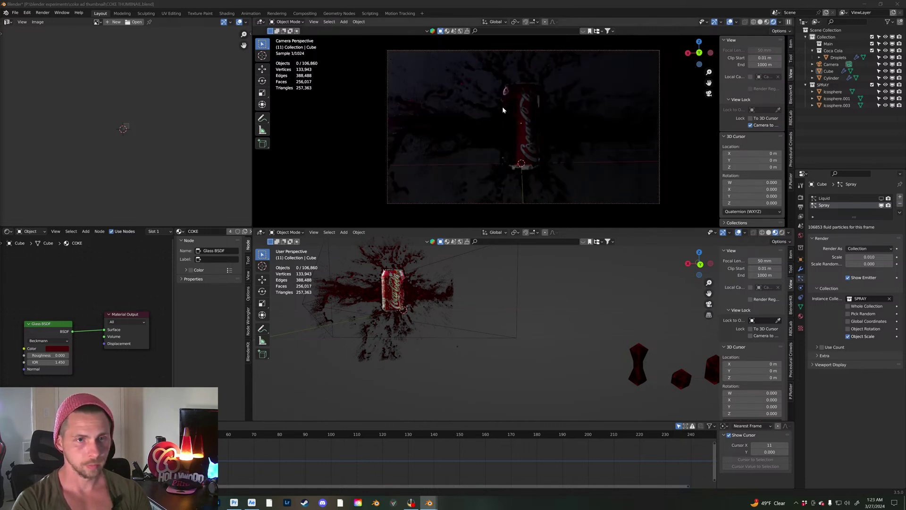
click(23, 233)
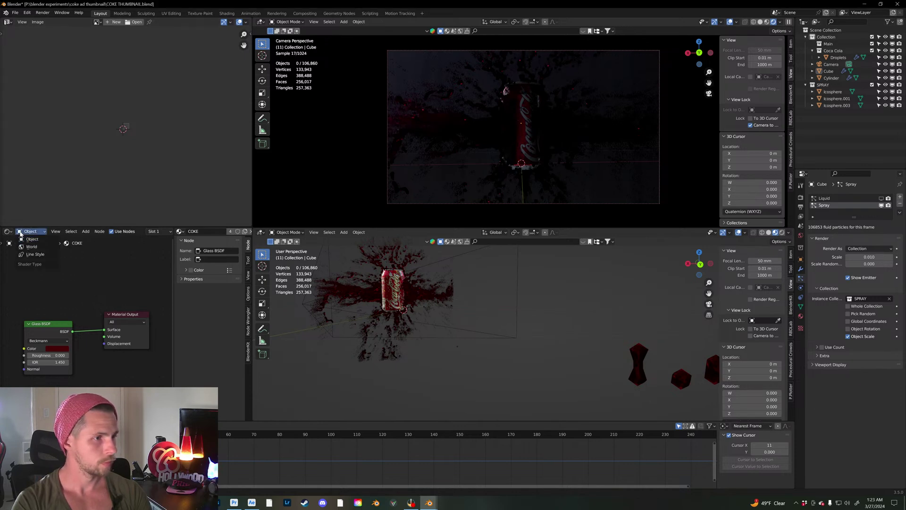
click(32, 240)
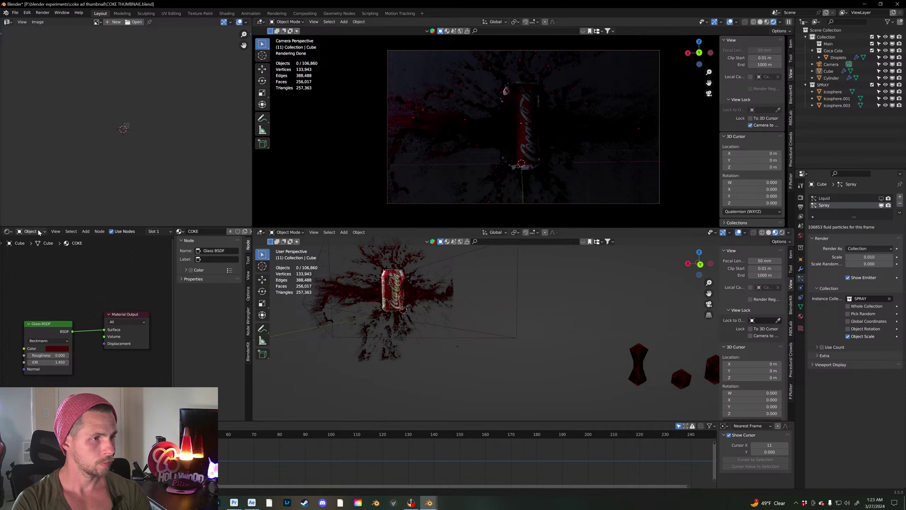
click(29, 232)
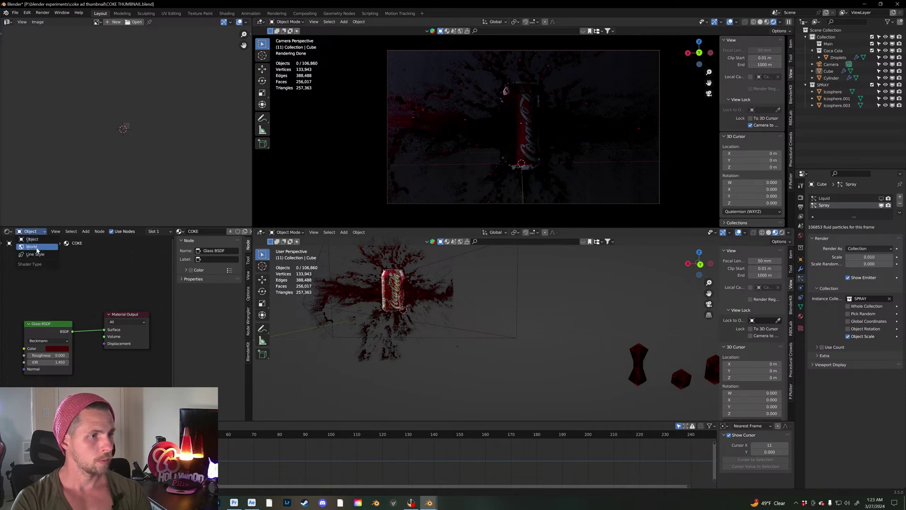
click(35, 249)
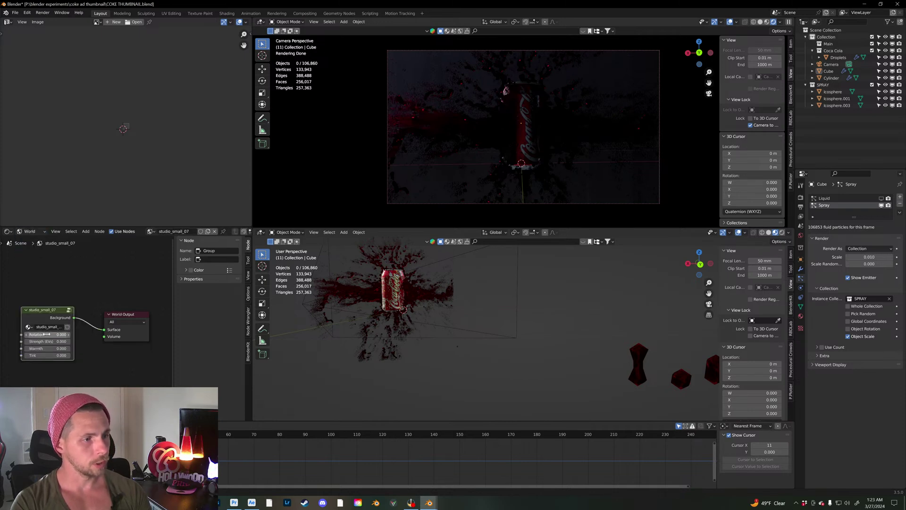
drag(48, 334, 105, 335)
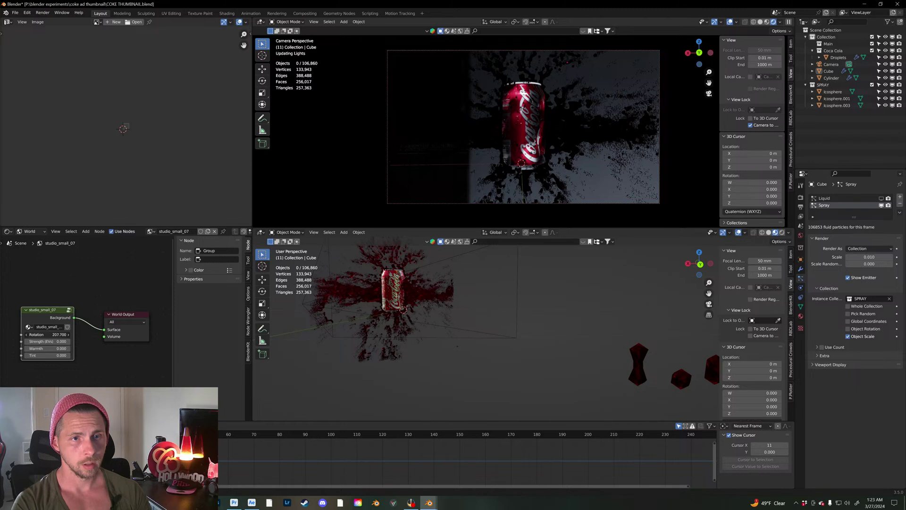
drag(59, 334, 47, 335)
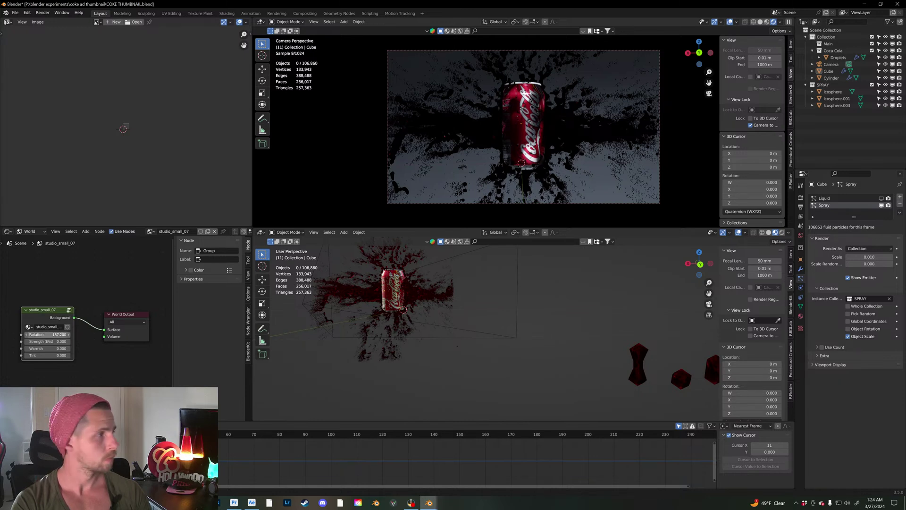
Step: Switch the world HDRI to studio_small_06 at rotation -22.9 and enable Scene World lighting in the camera viewport's material preview
drag(0, 203, 460, 118)
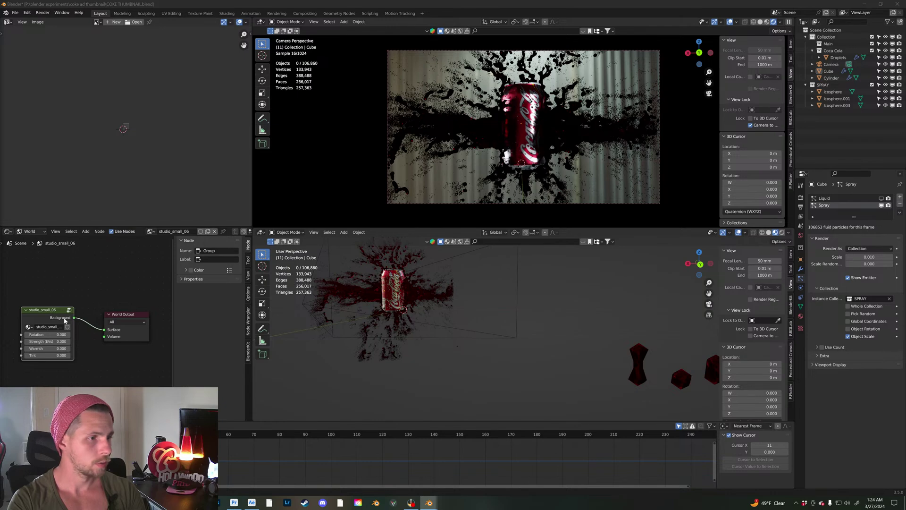
drag(49, 334, 5, 335)
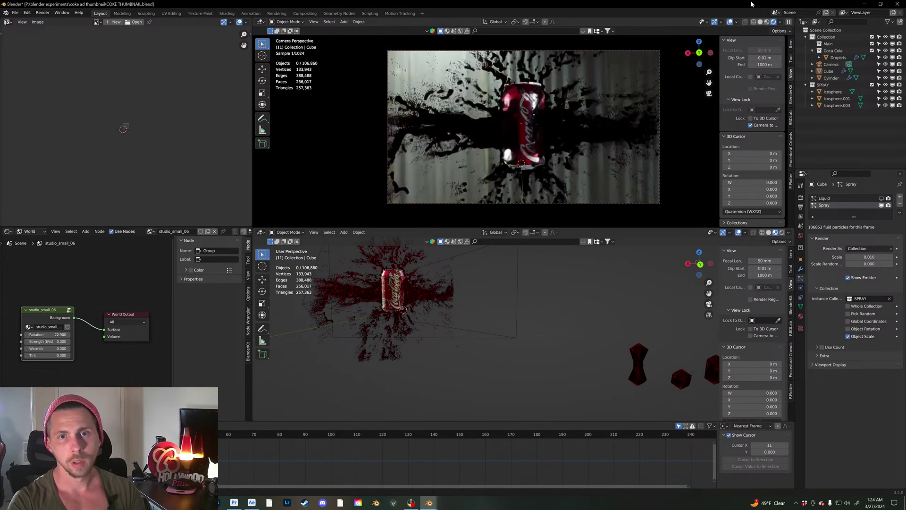
click(767, 22)
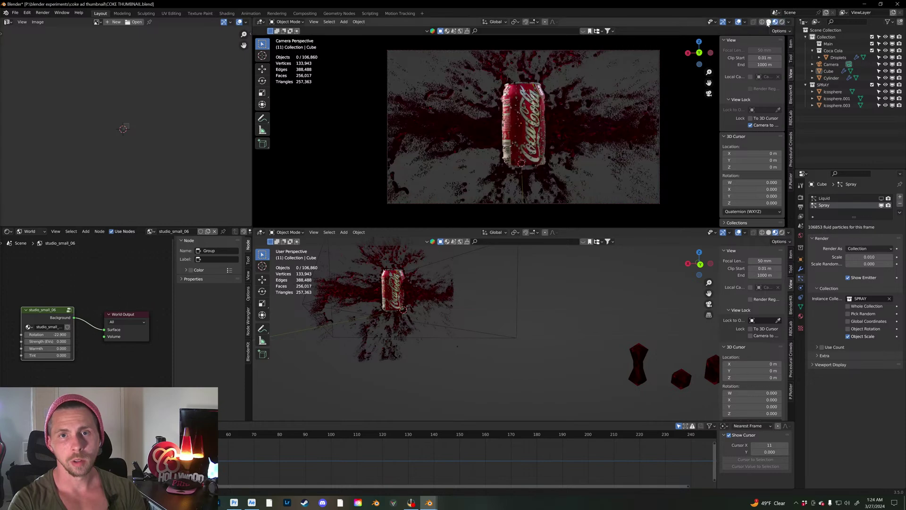
click(788, 22)
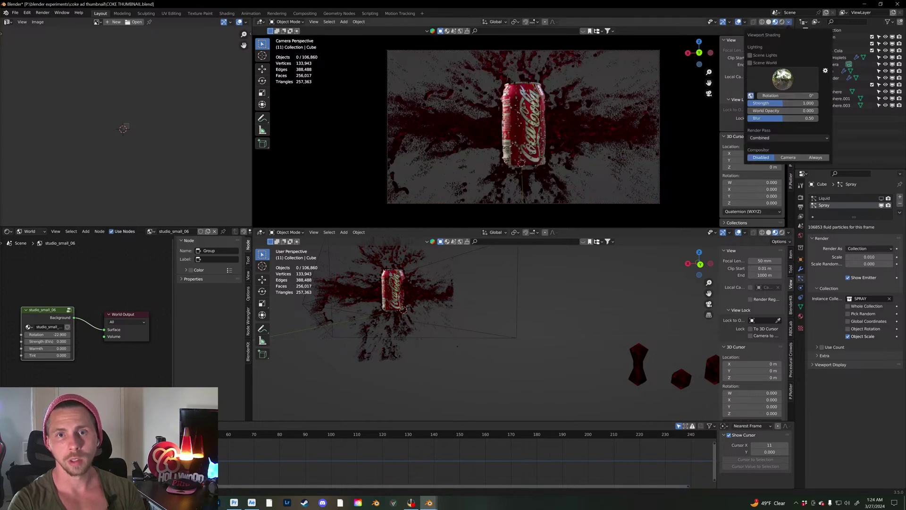
click(750, 63)
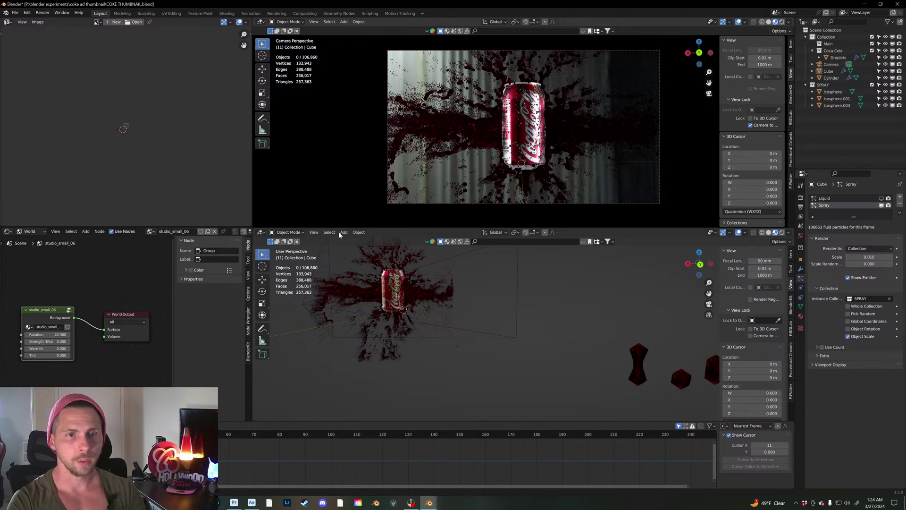
Step: Try rotating the studio_small_06 HDRI to 232 and about 302.2, checking the can's reflections in rendered shading
drag(59, 336, 127, 336)
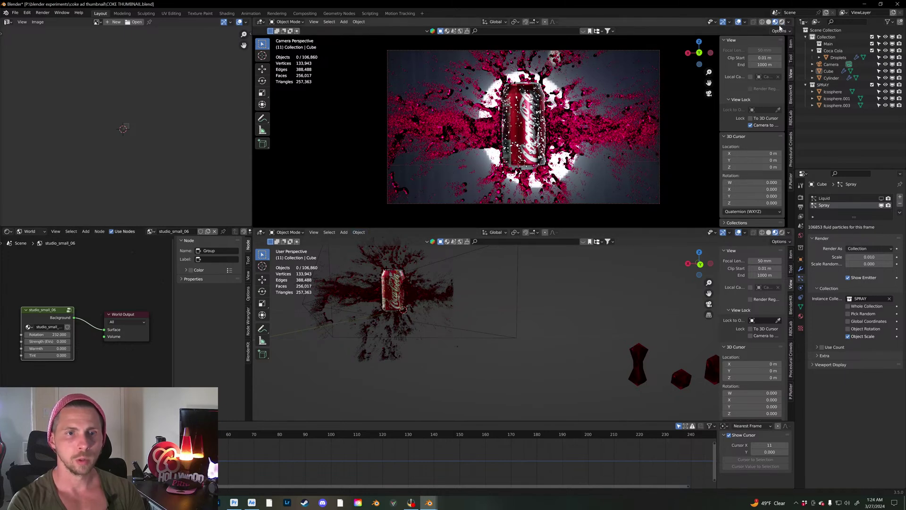
click(781, 22)
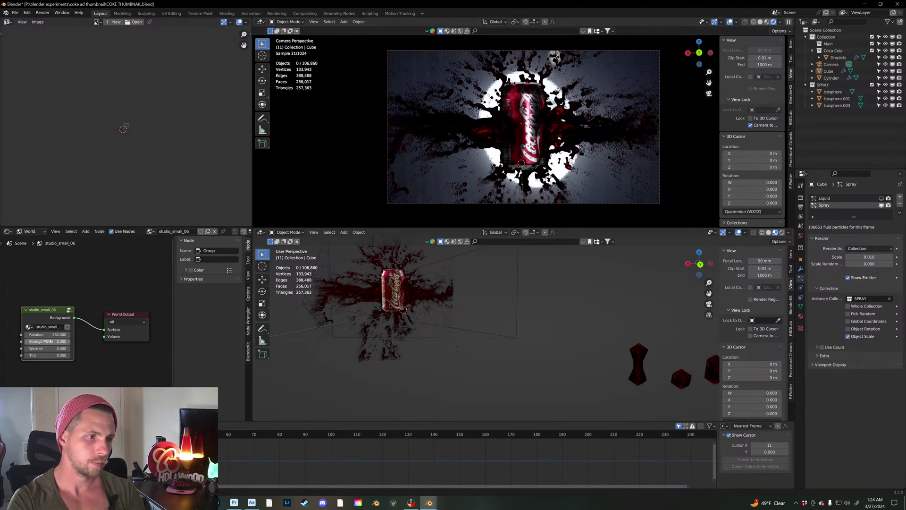
drag(47, 334, 29, 334)
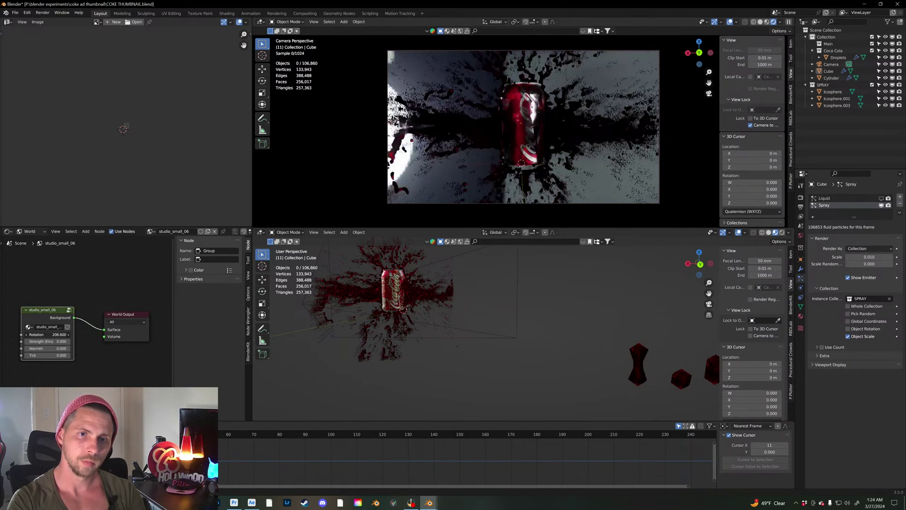
drag(47, 334, 59, 334)
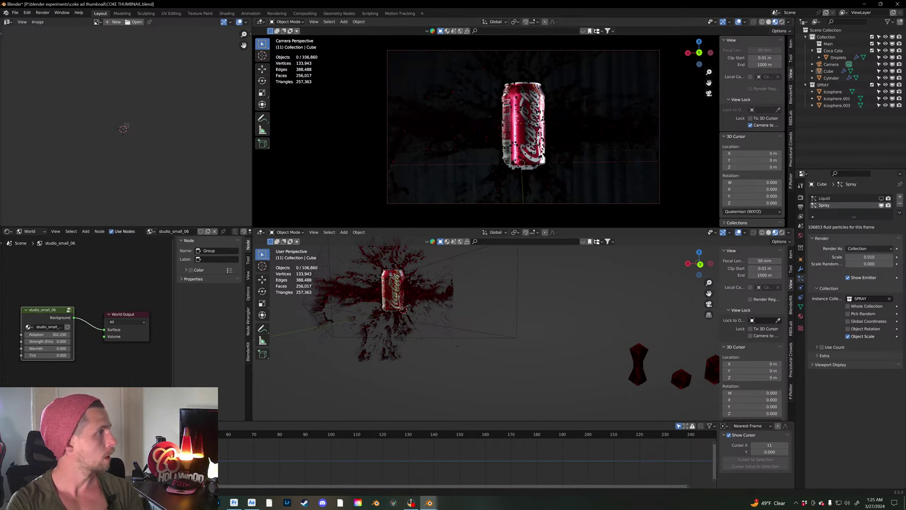
Step: Replace the world HDRI with studio_small_02 and rotate it to about -189 while checking the rendered camera view
drag(2, 134, 491, 106)
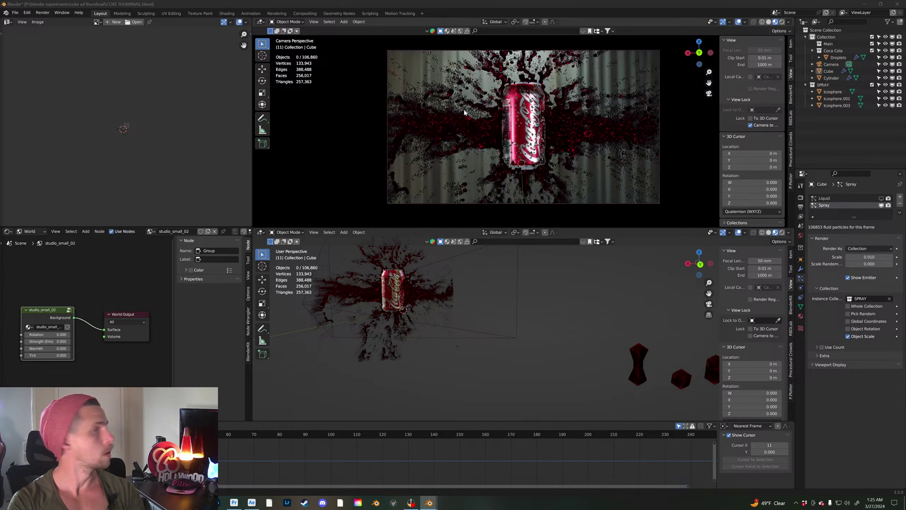
drag(47, 334, 15, 334)
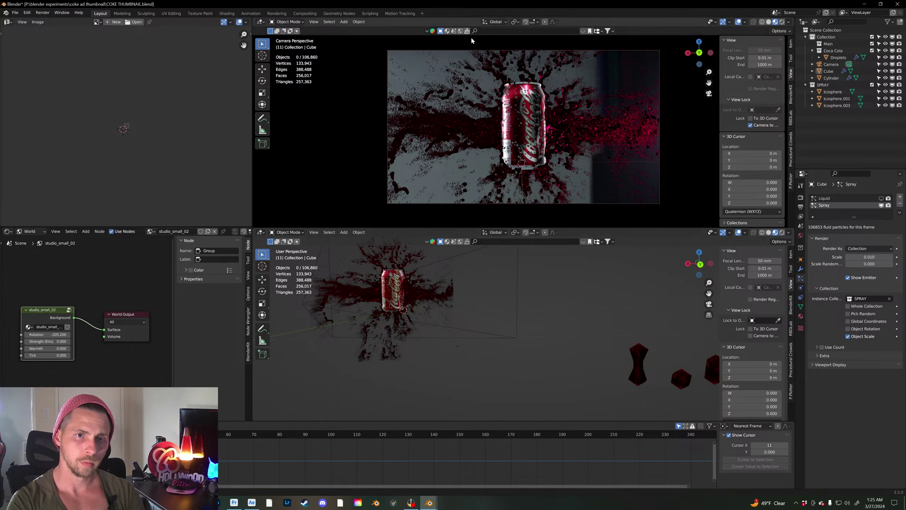
click(782, 21)
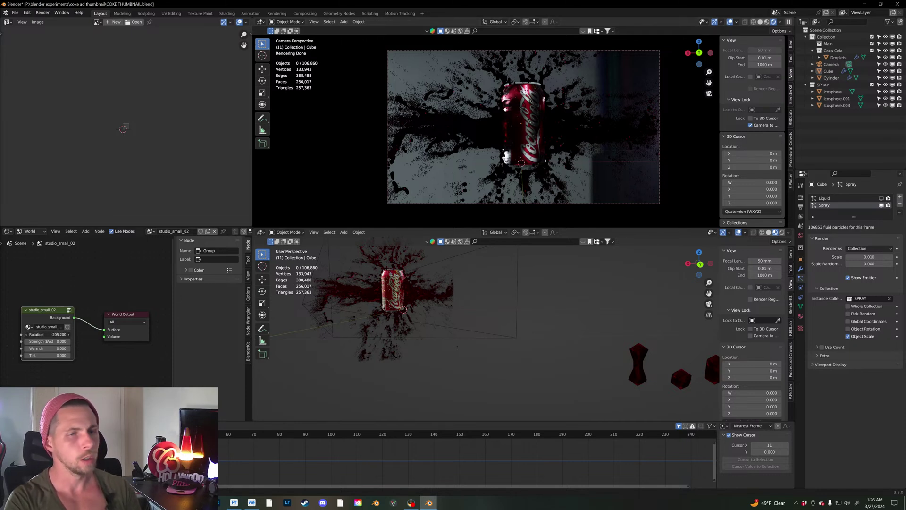
drag(47, 335, 156, 335)
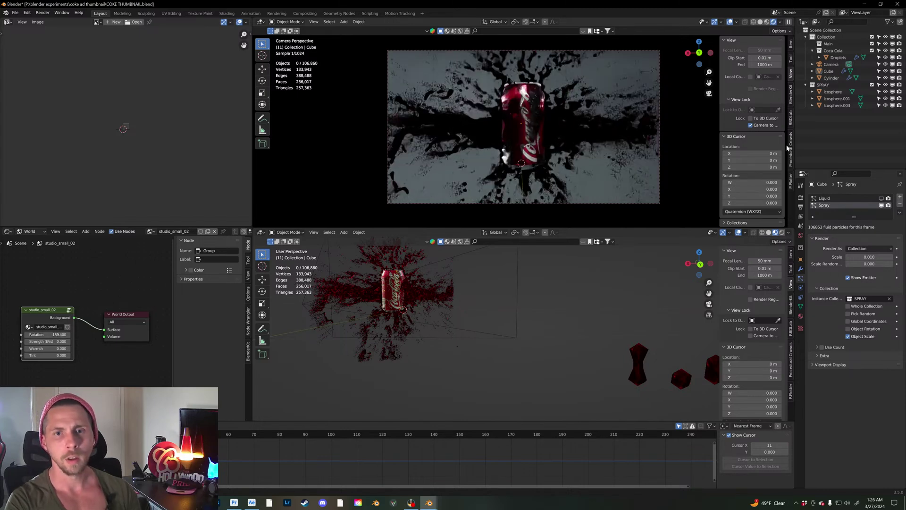
Step: Turn off the Camera to View lock in the camera viewport and select the fluid domain
click(751, 126)
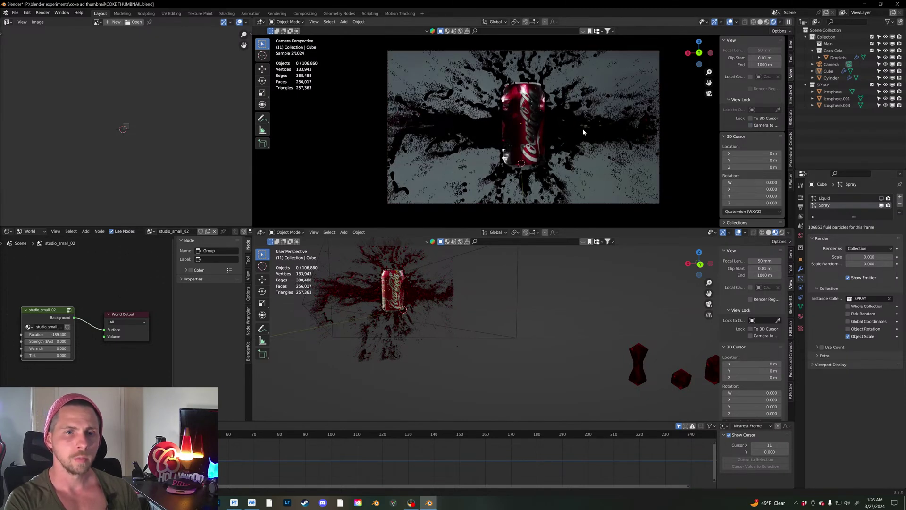
key(Home)
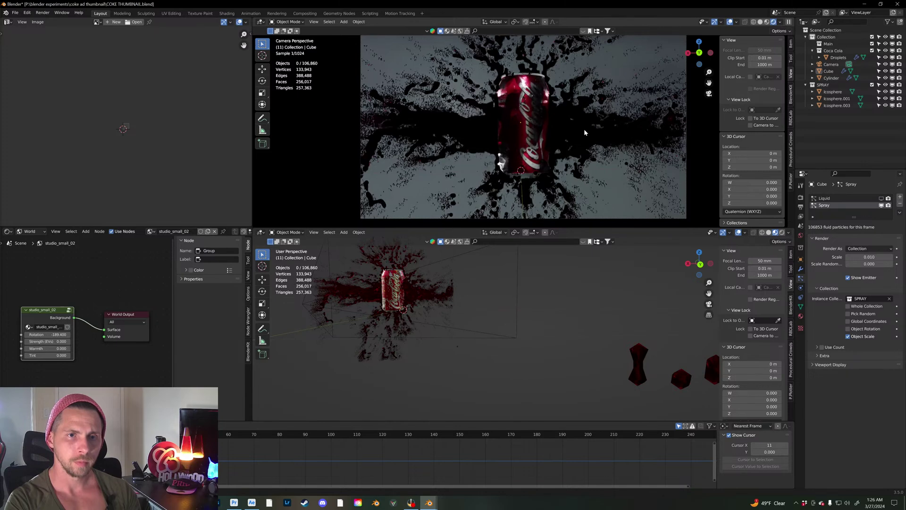
click(416, 297)
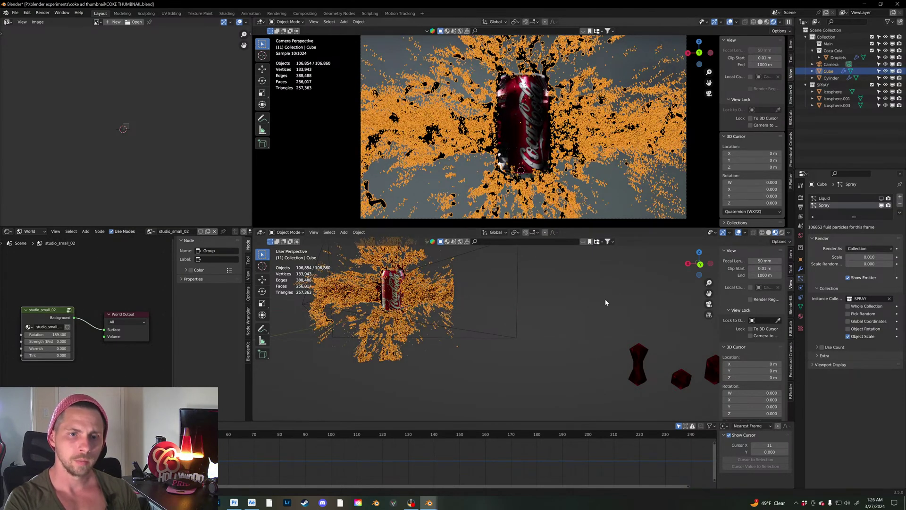
Step: Select the can's Droplets object and set its origin to its geometry
click(565, 301)
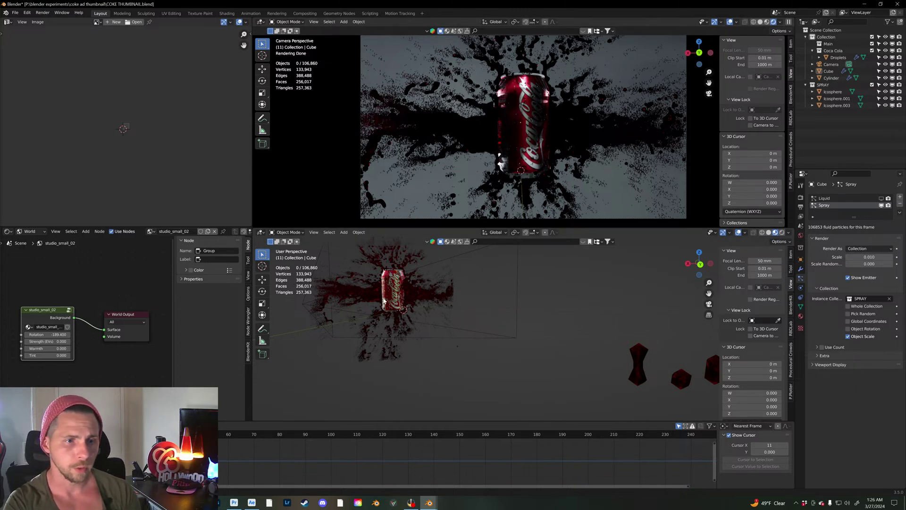
key(a)
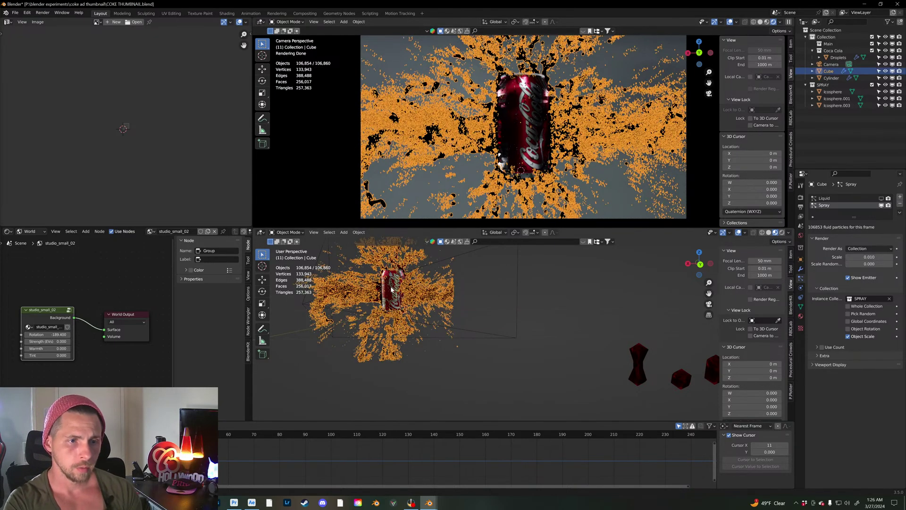
click(391, 290)
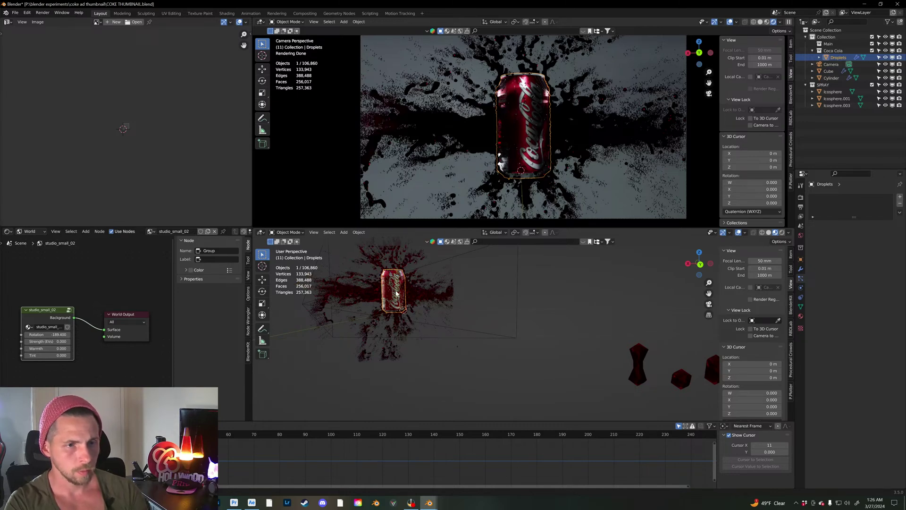
key(KP_Decimal)
scroll(515, 332, up, 3)
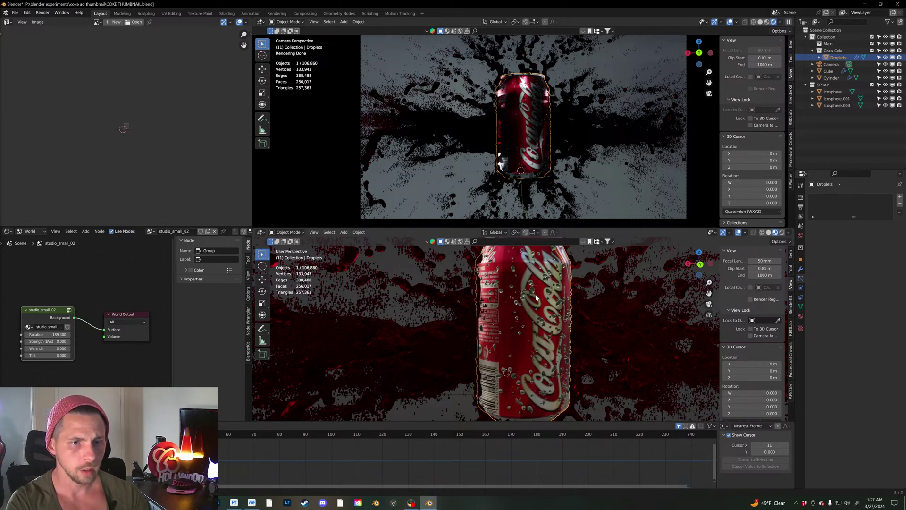
click(359, 232)
mouse_move(379, 247)
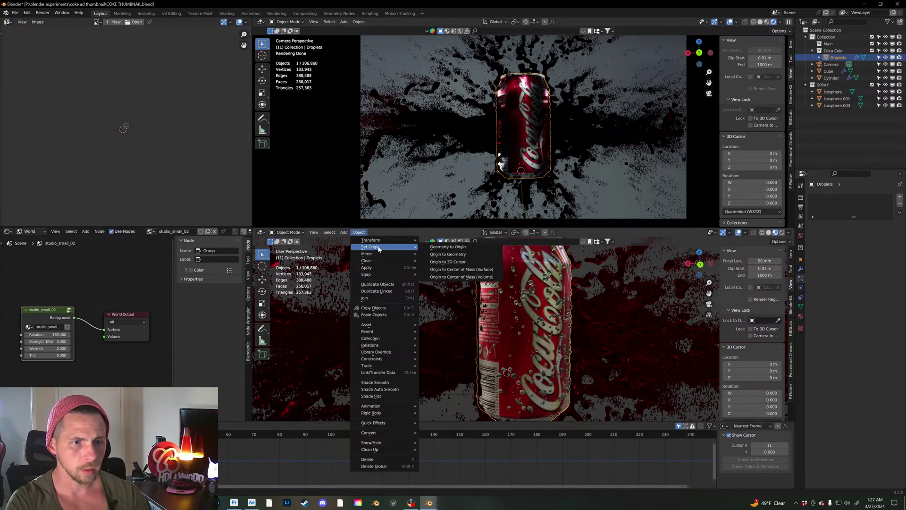
click(457, 254)
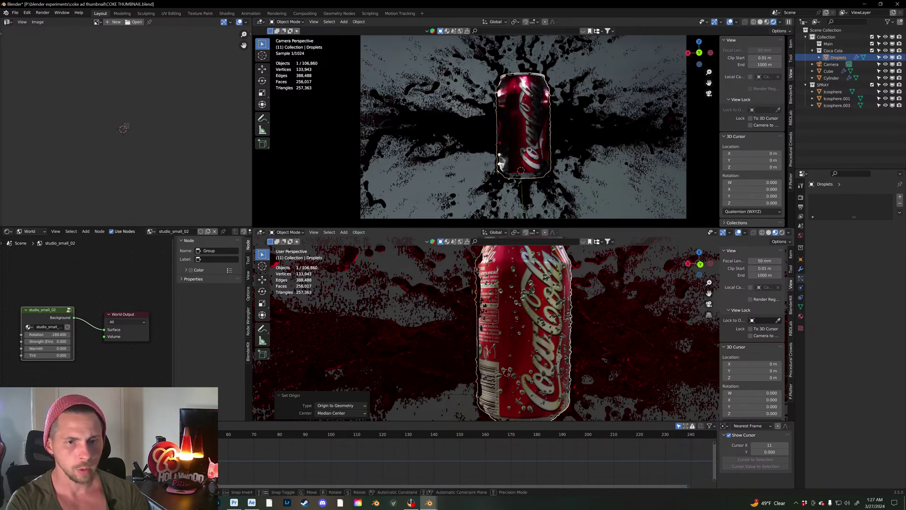
Step: Rotate the can -22.3° around the global Z axis so its logo faces the camera
key(r)
key(z)
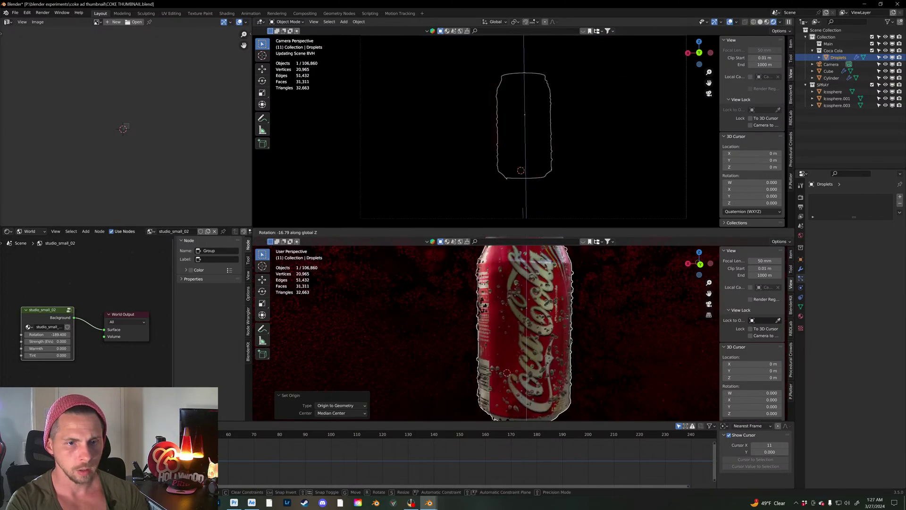
click(581, 346)
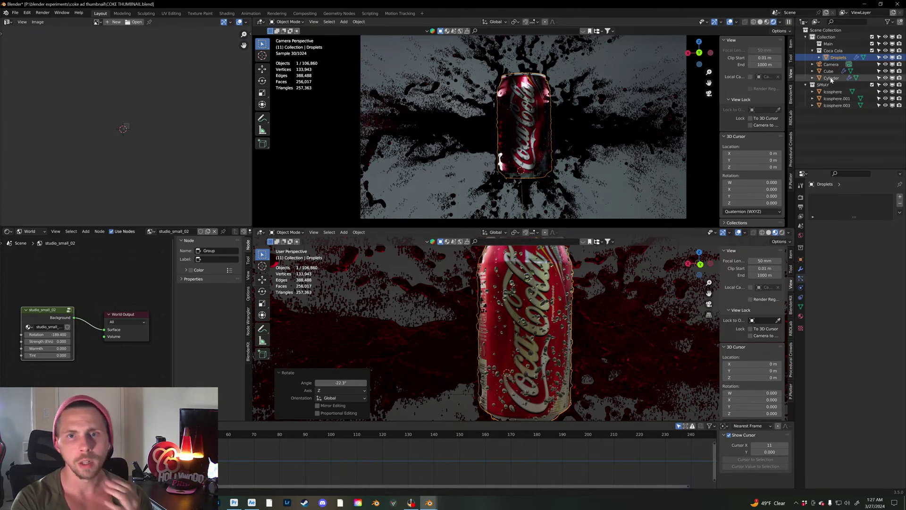
Step: Select the camera and try rotating it to 184° on Z and 2.84° on Y, undoing each change
click(835, 65)
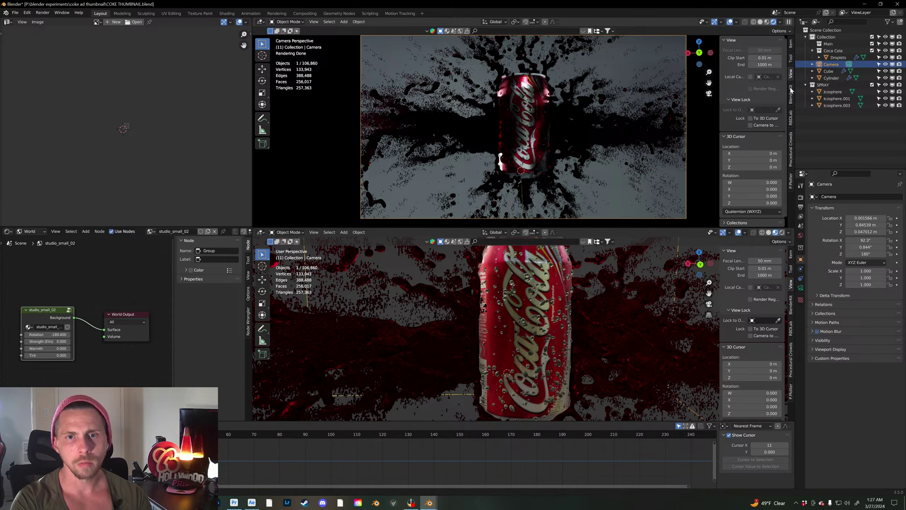
click(790, 44)
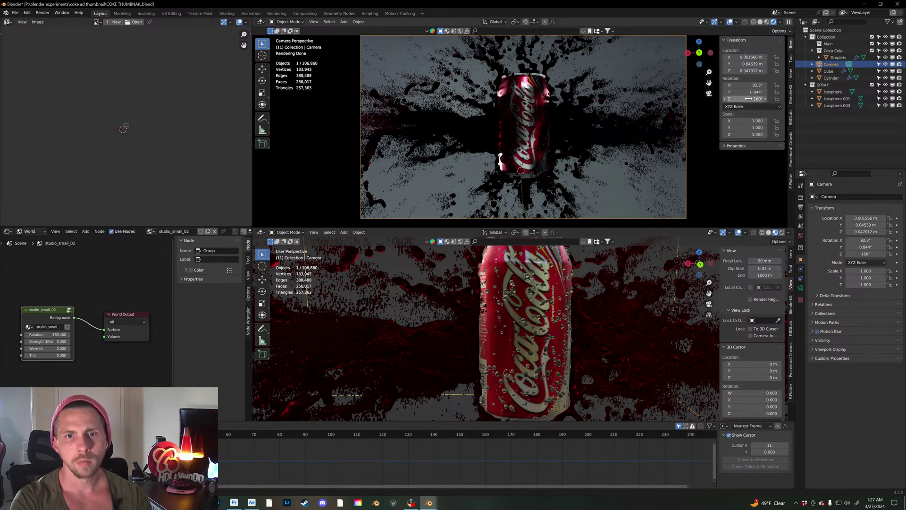
drag(745, 99, 760, 98)
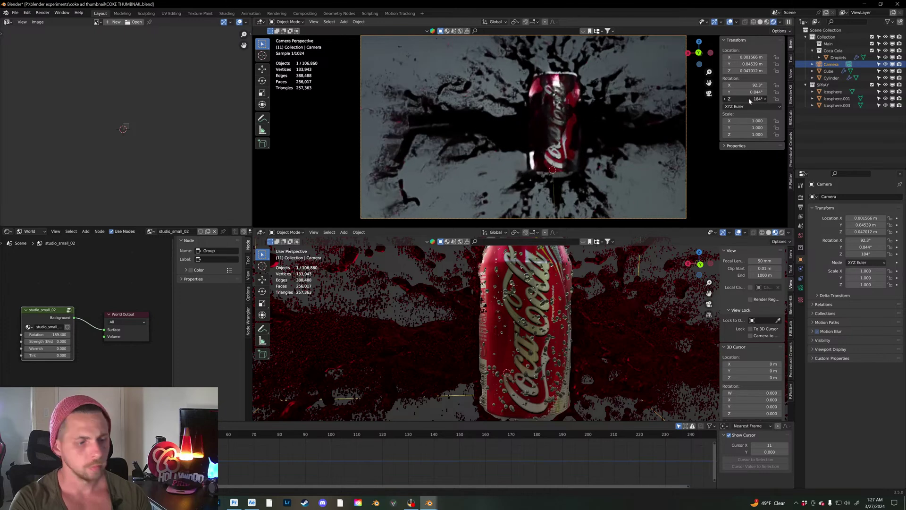
key(ctrl+z)
drag(750, 92, 759, 92)
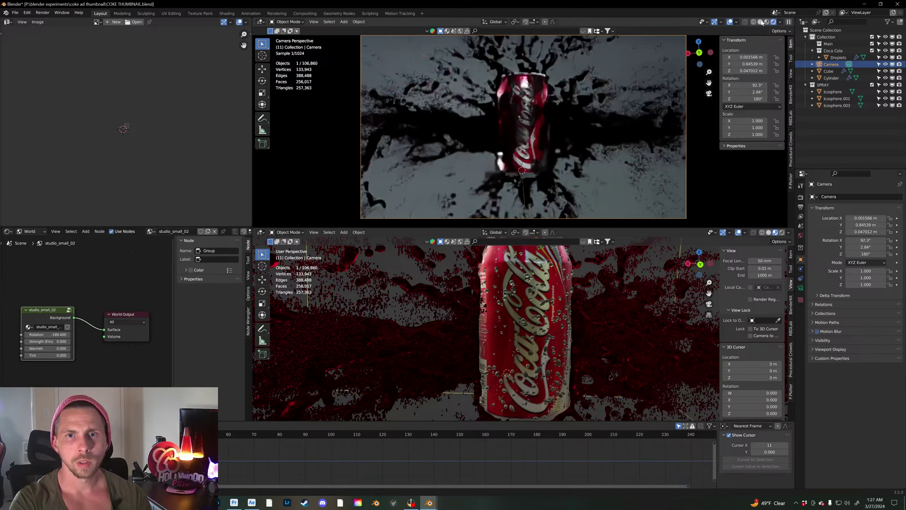
key(ctrl+z)
Step: Switch the camera view to solid shading and rotate the camera to about -89.8° on Y
click(761, 22)
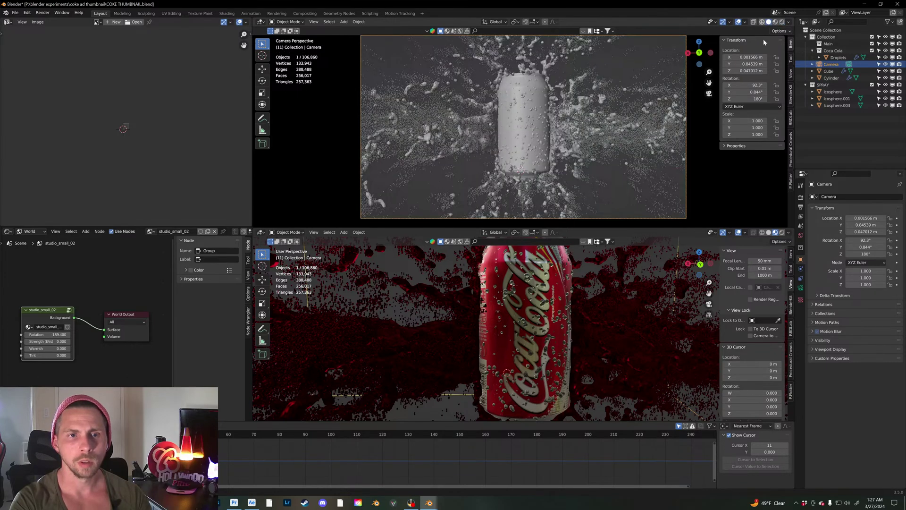
drag(753, 86, 732, 92)
key(ctrl+z)
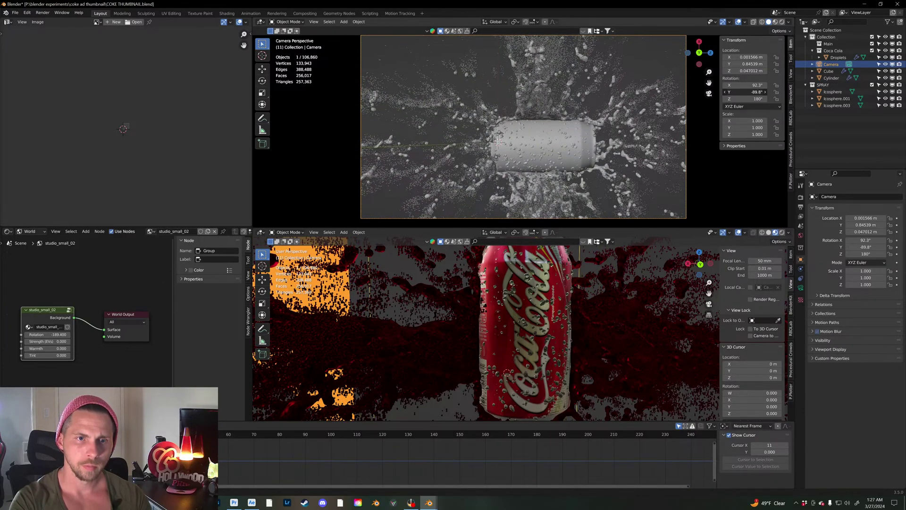
Step: Display the camera viewport in material preview shading and undo the camera's last Y rotation
shift+middle_drag(572, 142, 563, 136)
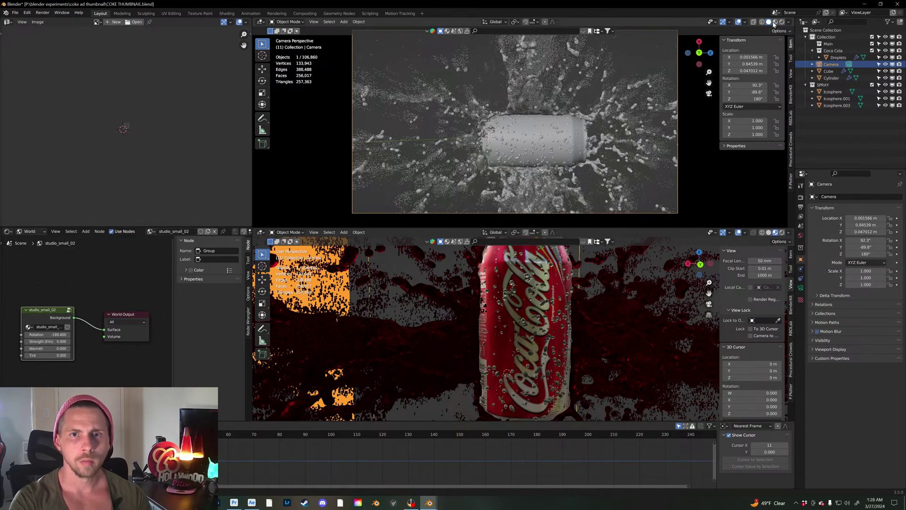
key(z)
key(8)
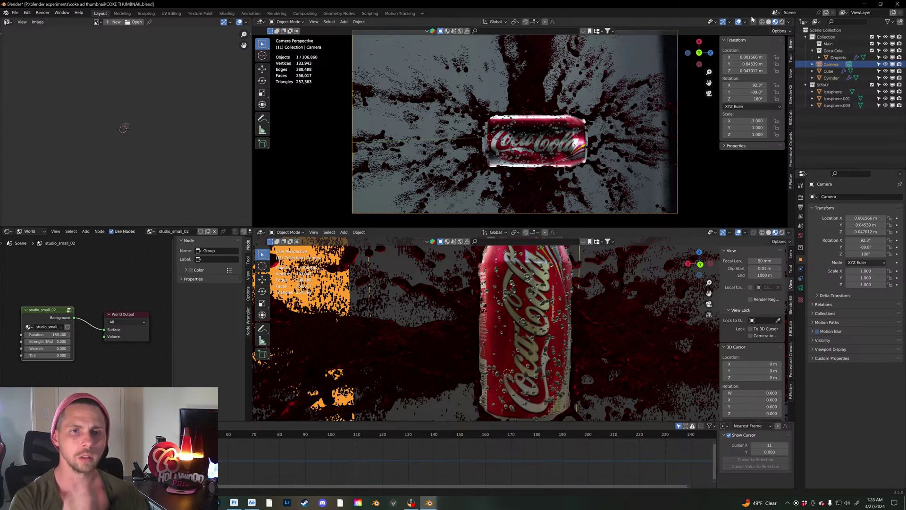
key(ctrl+z)
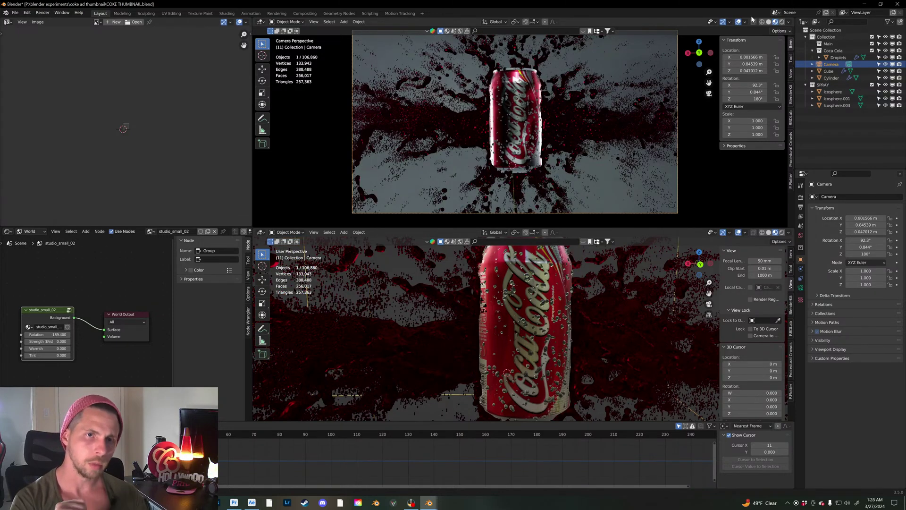
Step: Lock the camera to the view and shift the framing so the can sits higher in the frame
click(791, 73)
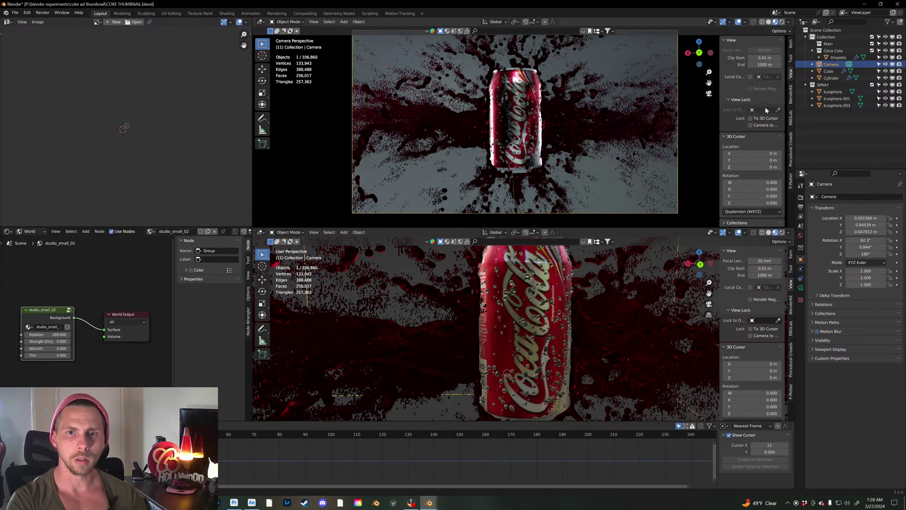
click(751, 125)
shift+middle_drag(529, 131, 524, 107)
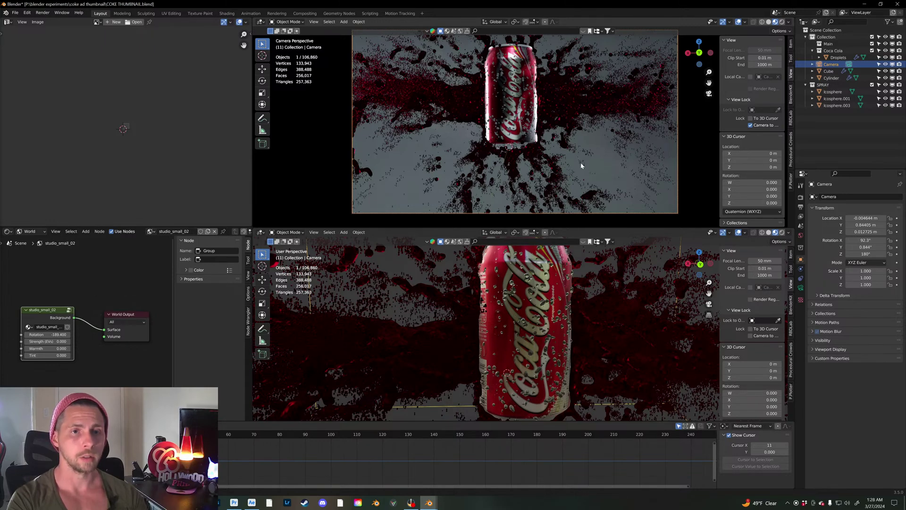
click(621, 280)
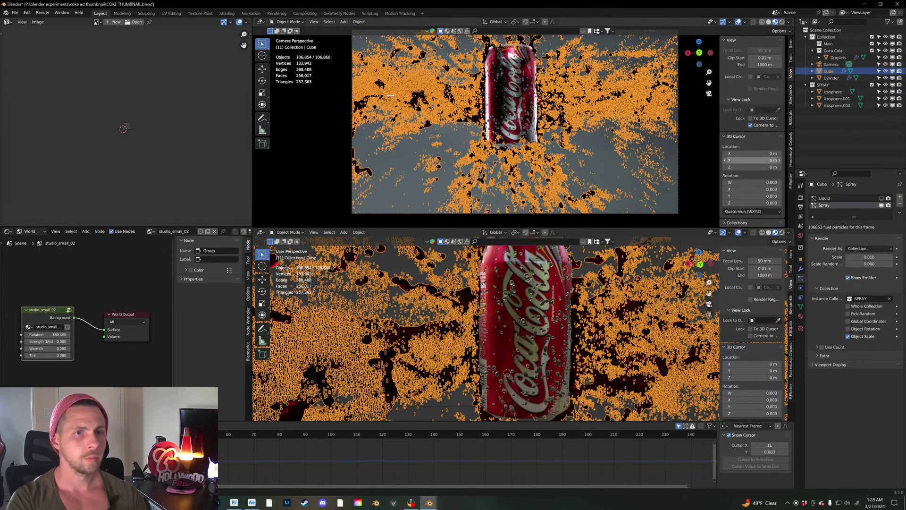
click(42, 13)
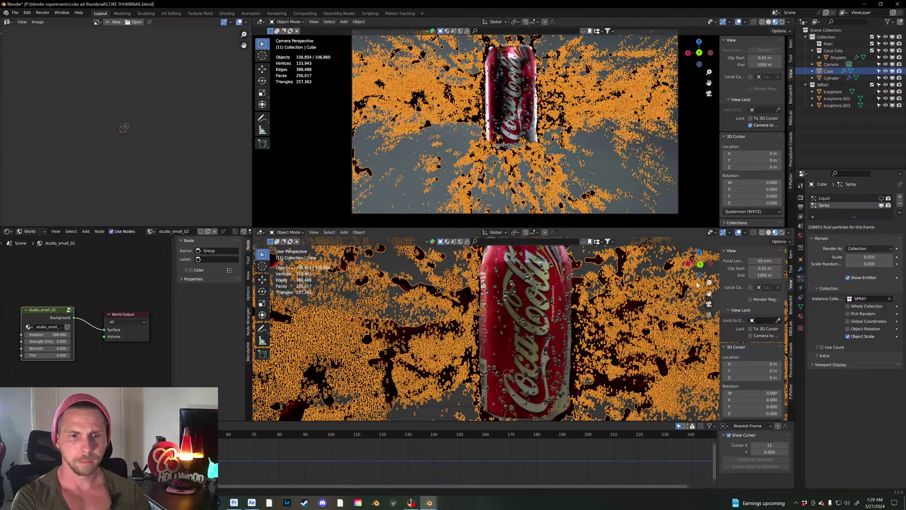
drag(755, 203, 719, 200)
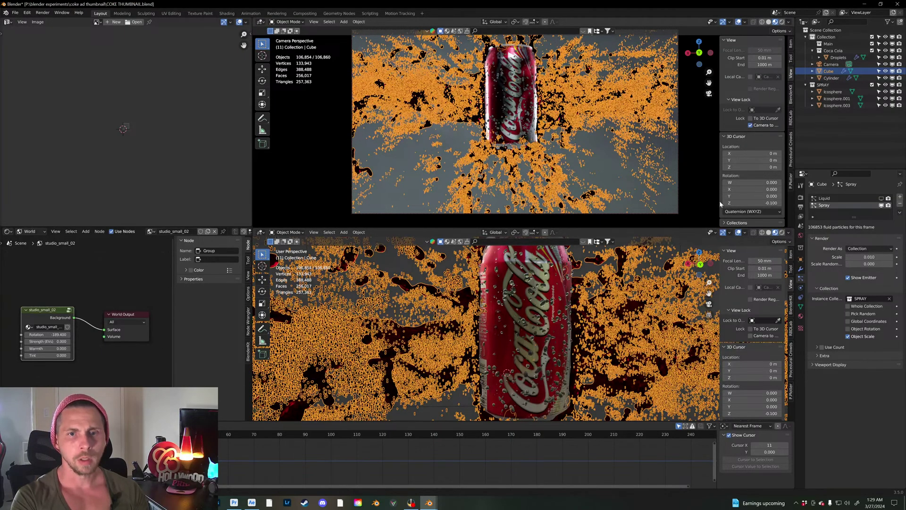
Step: Deselect the splash and raise the studio_small_02 world node's strength to 2.050 EVs
click(706, 200)
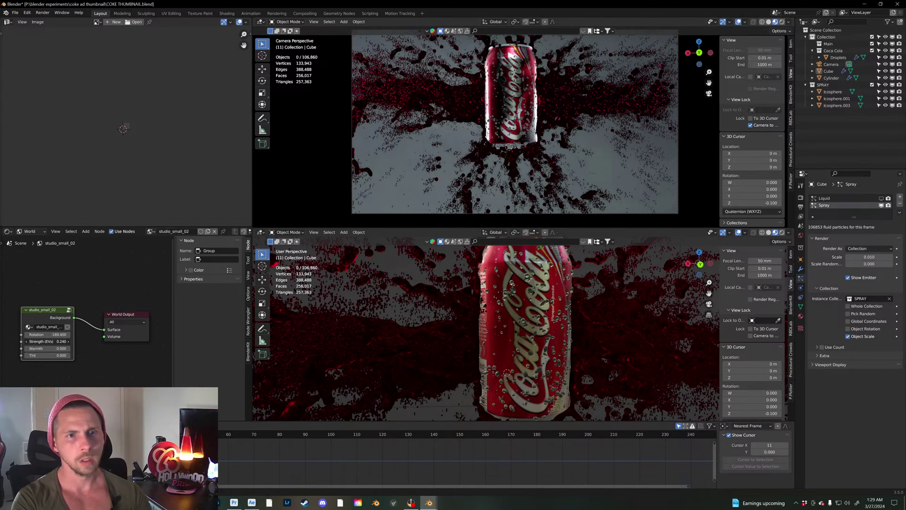
drag(47, 341, 87, 341)
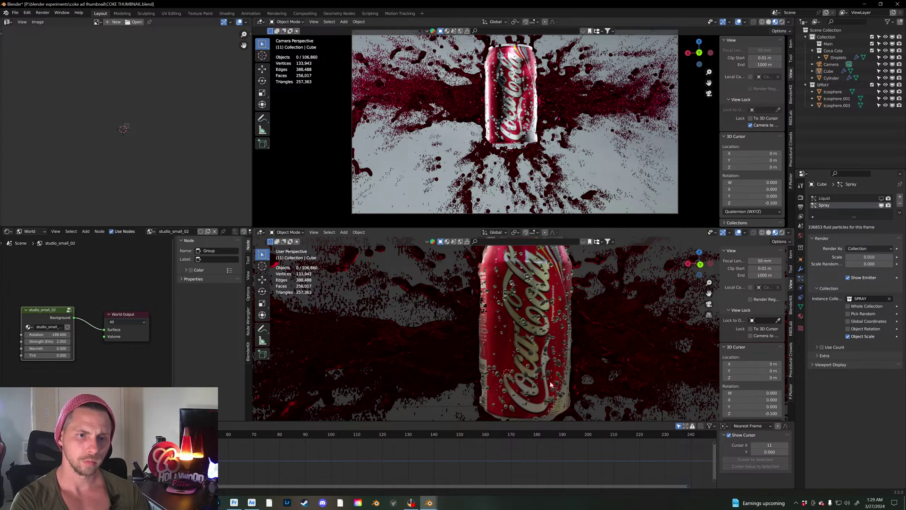
Step: Select the camera in the perspective viewport and set its focal length to 24 mm
middle_drag(581, 362, 471, 369)
scroll(499, 361, down, 2)
scroll(470, 365, down, 4)
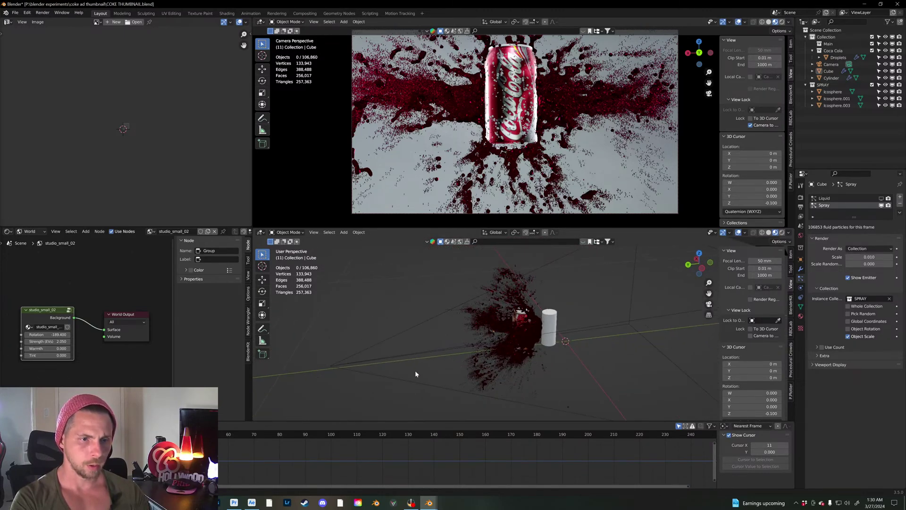
click(333, 362)
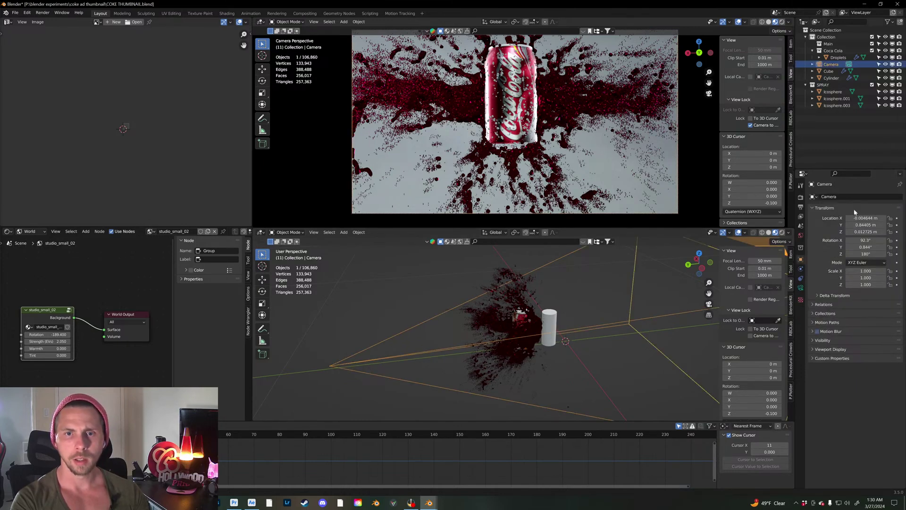
click(800, 287)
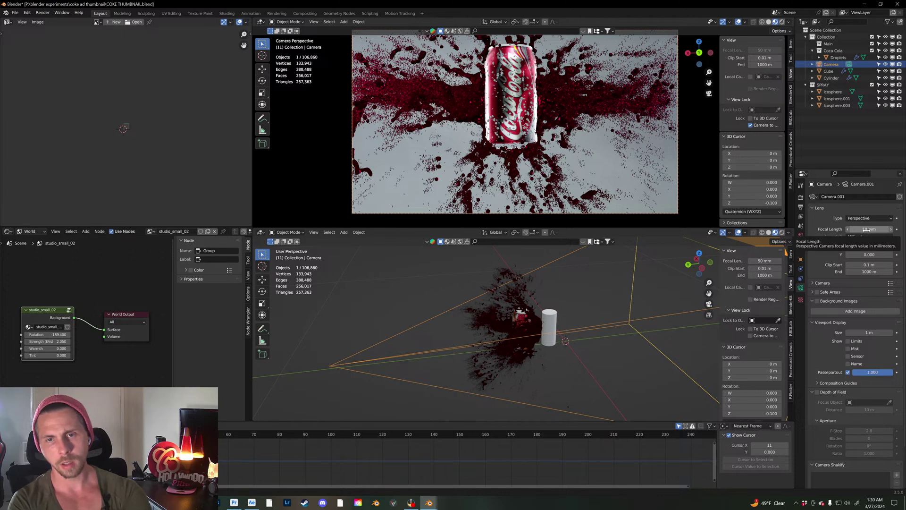
double_click(866, 230)
text(24)
key(Return)
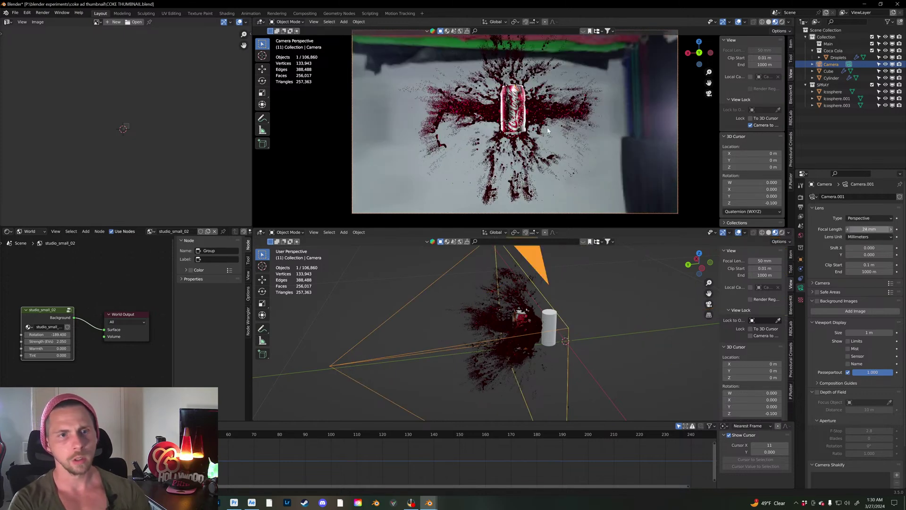
Step: Move the locked camera closer to the can and center the can in the frame
scroll(512, 137, up, 6)
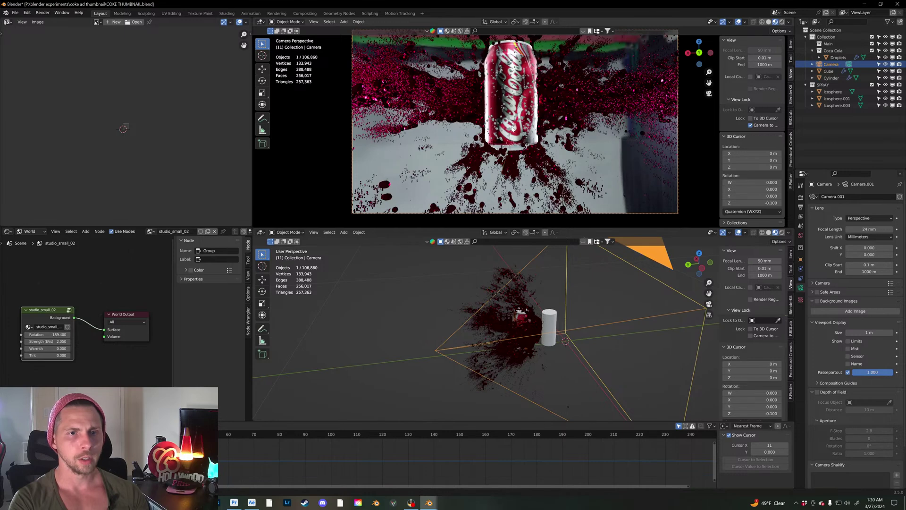
scroll(514, 135, up, 3)
shift+middle_drag(516, 135, 517, 142)
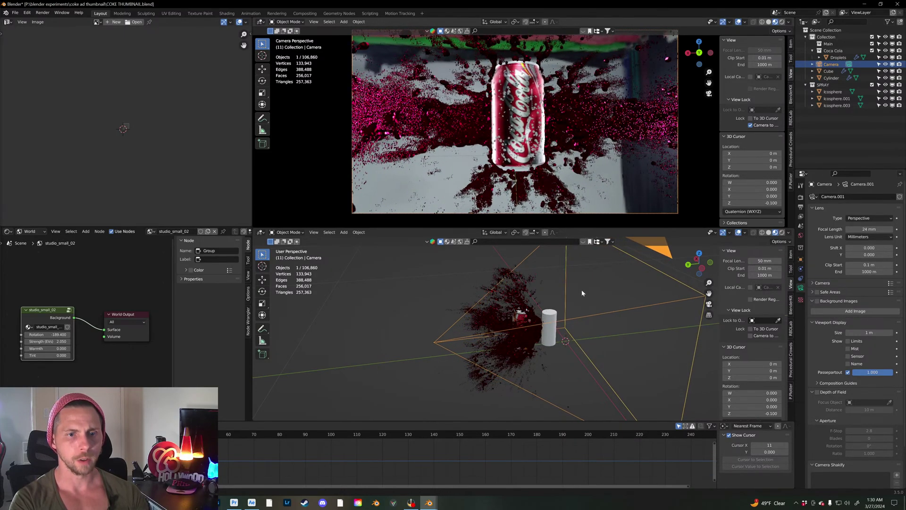
Step: Set the camera's focal length to 20 mm
double_click(868, 228)
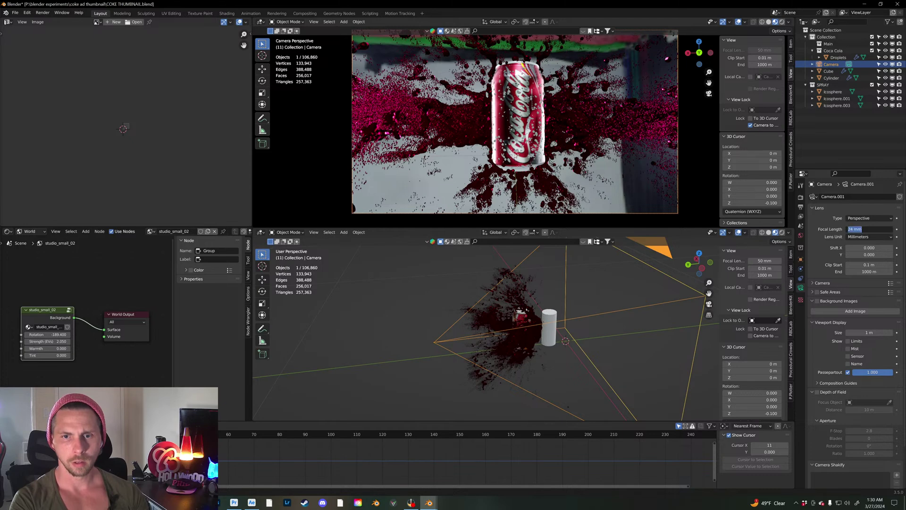
text(20)
key(Return)
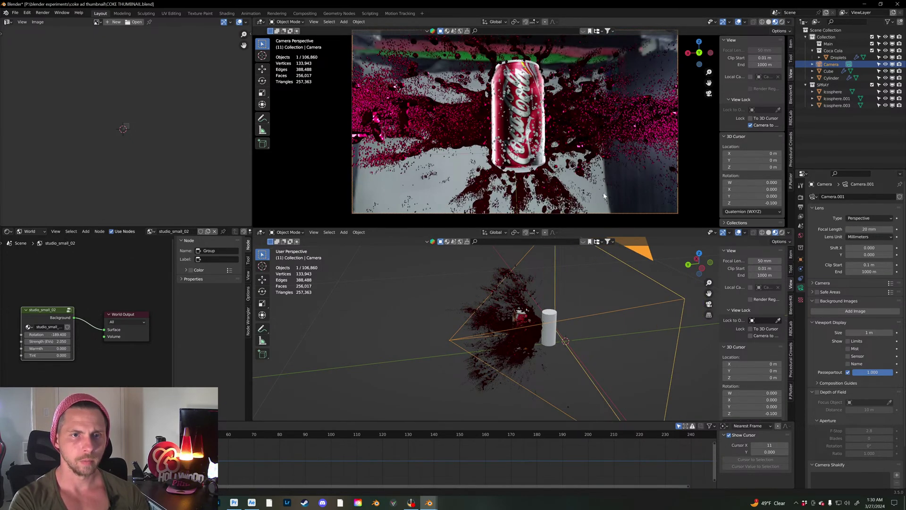
Step: Examine the splash from the side and the can up close in the perspective viewport
middle_drag(541, 350, 520, 341)
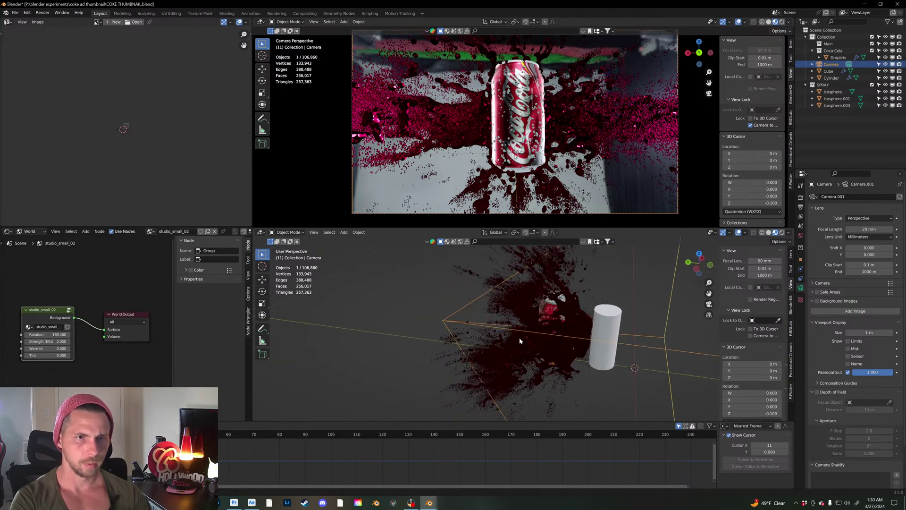
click(703, 193)
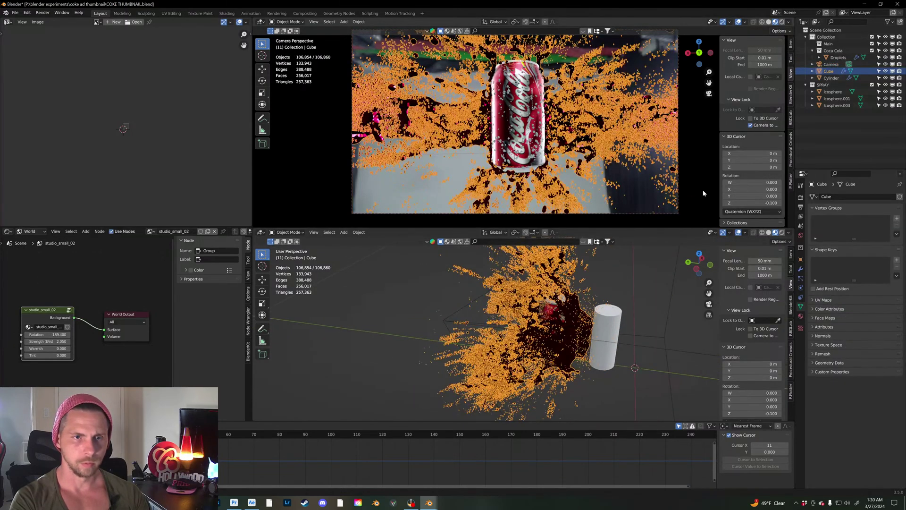
click(685, 324)
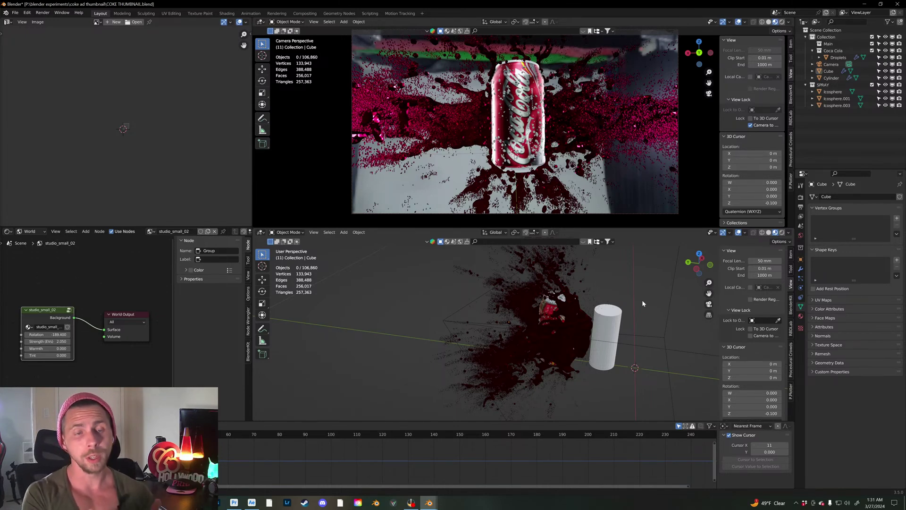
scroll(573, 325, up, 3)
middle_drag(572, 325, 510, 332)
scroll(593, 319, up, 4)
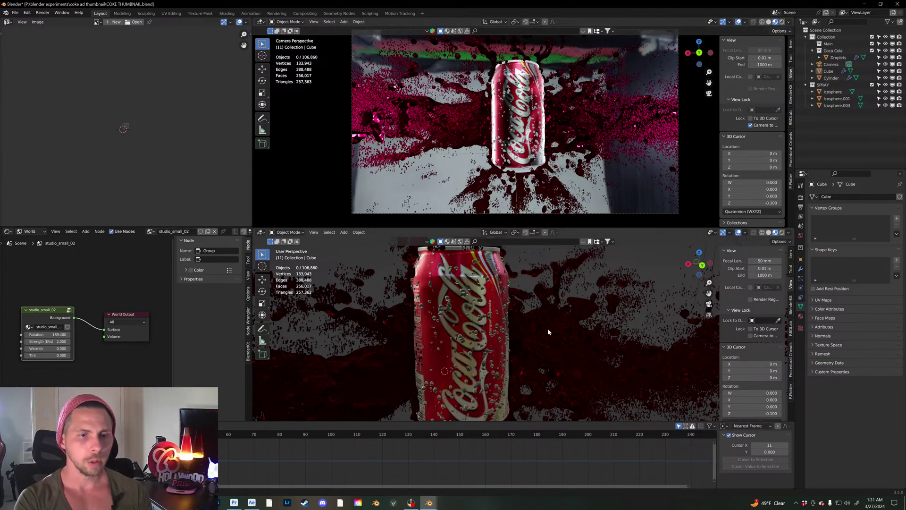
Step: Switch to After Effects, open the Comp timeline and scrub to 0:00:02:03
mouse_move(252, 502)
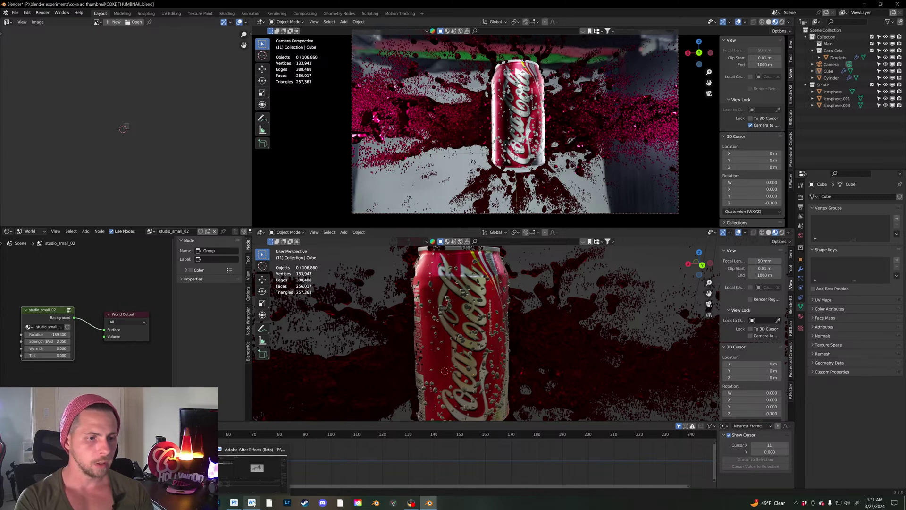
click(256, 472)
click(62, 316)
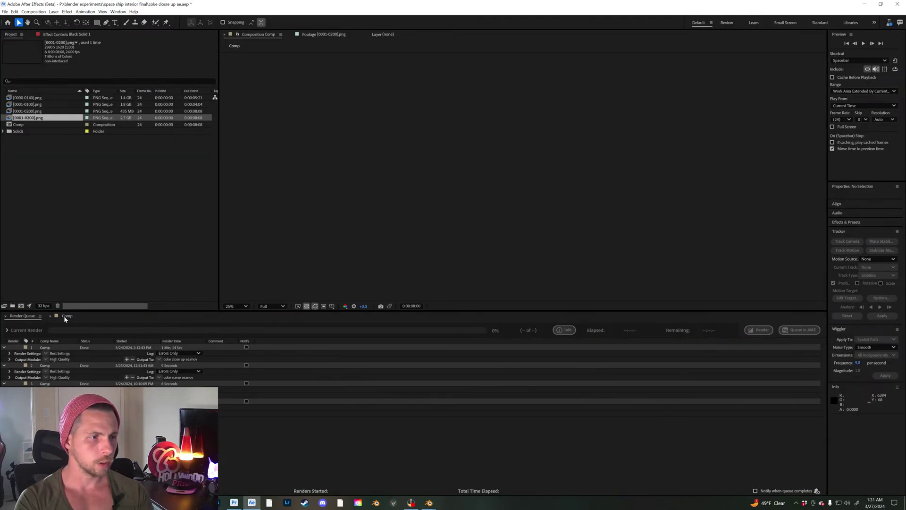
drag(299, 327, 407, 327)
scroll(483, 226, up, 4)
scroll(483, 226, down, 2)
Step: Play back the can animation and scrub to 0:00:03:11 before returning to Blender
key(Caps_Lock)
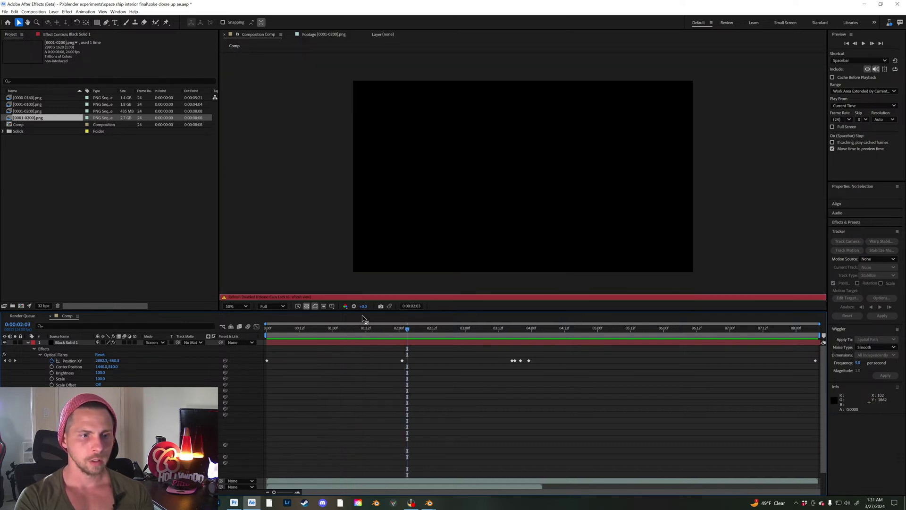
key(Caps_Lock)
key(space)
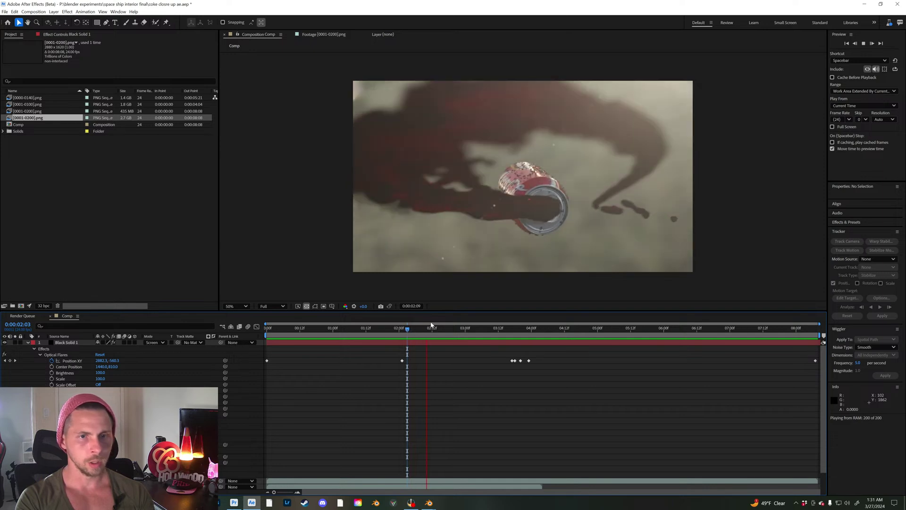
drag(466, 328, 496, 329)
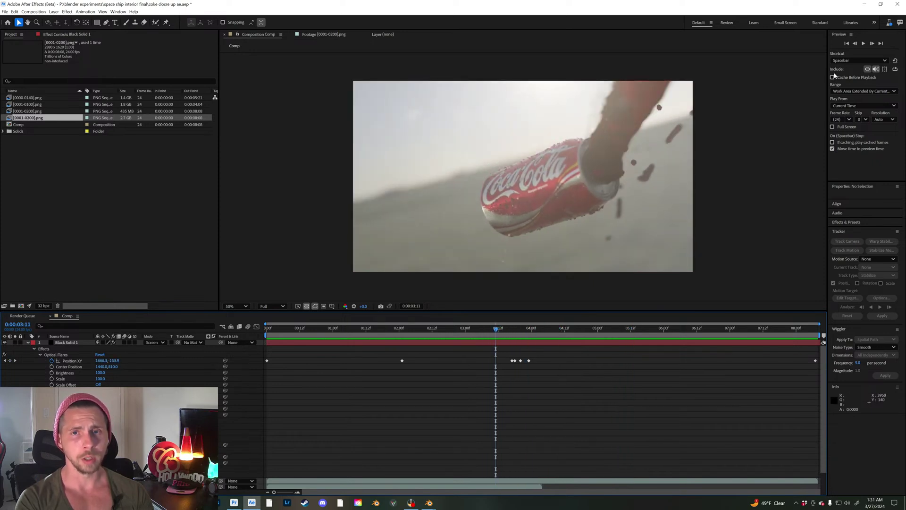
click(864, 3)
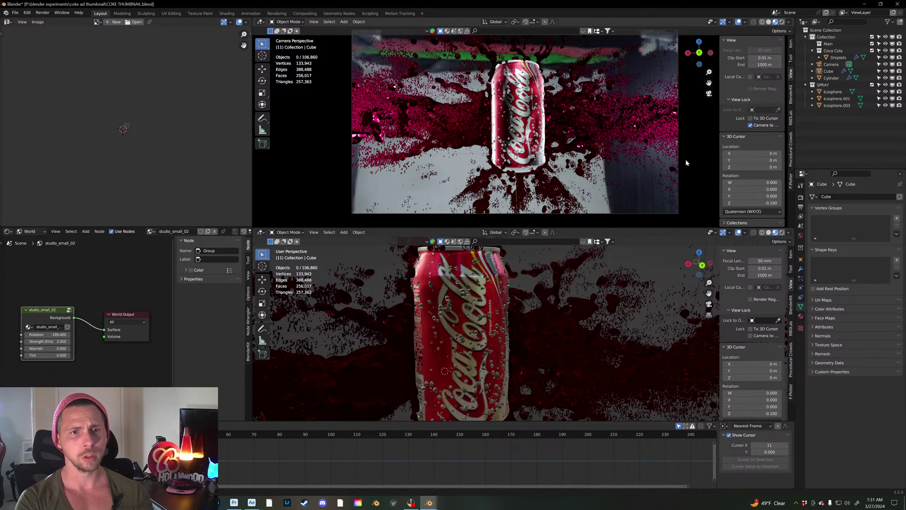
Step: Orbit the locked camera to a new angle on the can and switch the camera viewport to rendered shading
key(a)
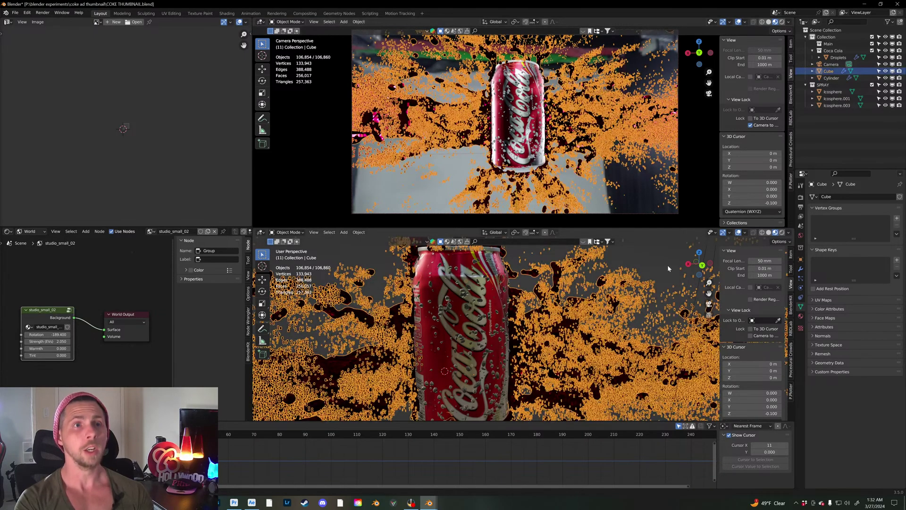
key(alt+a)
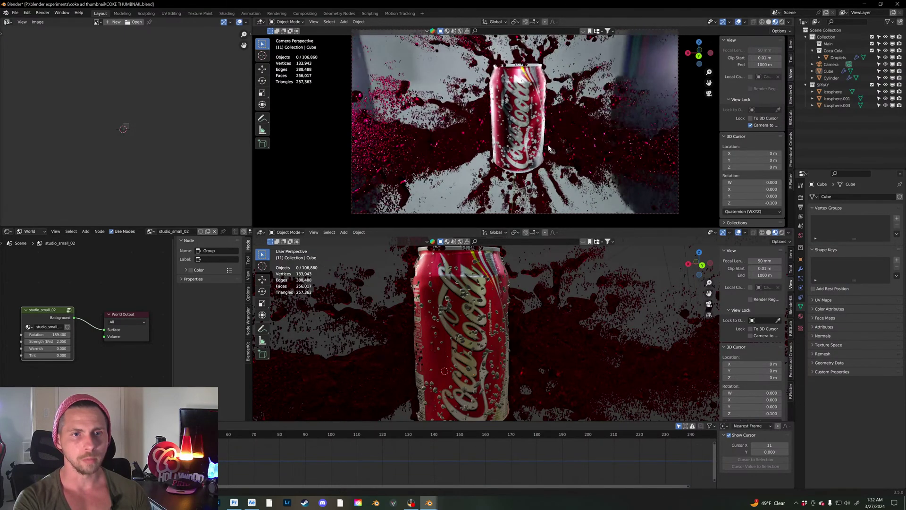
middle_drag(557, 139, 553, 130)
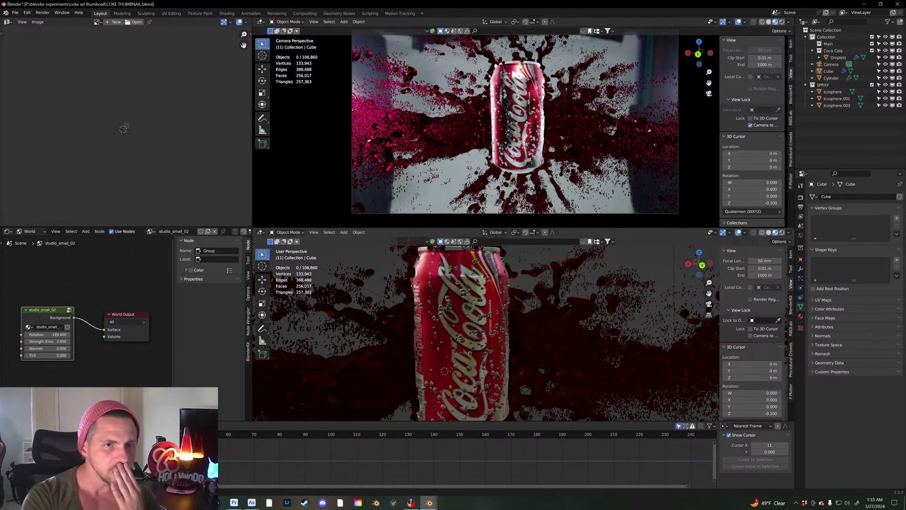
click(781, 22)
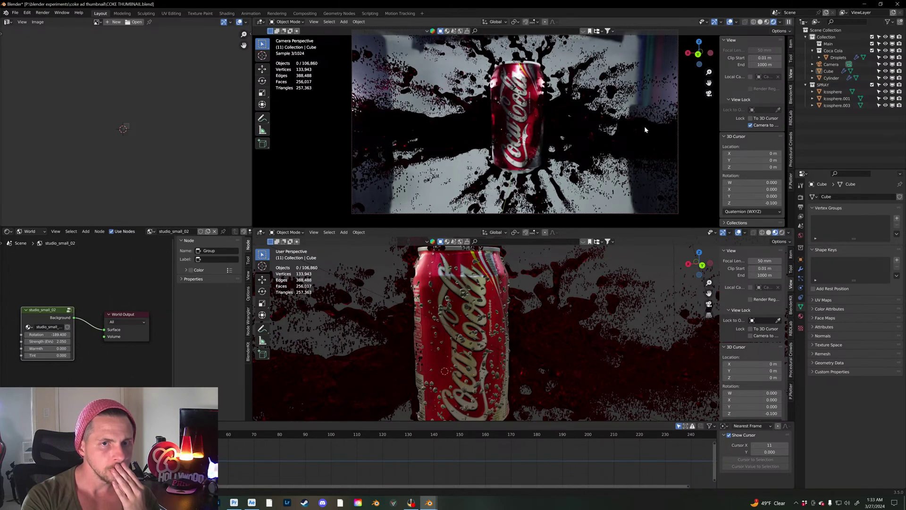
Step: Select the liquid splash and switch the shader editor from world to object shading to show its COKE material
key(a)
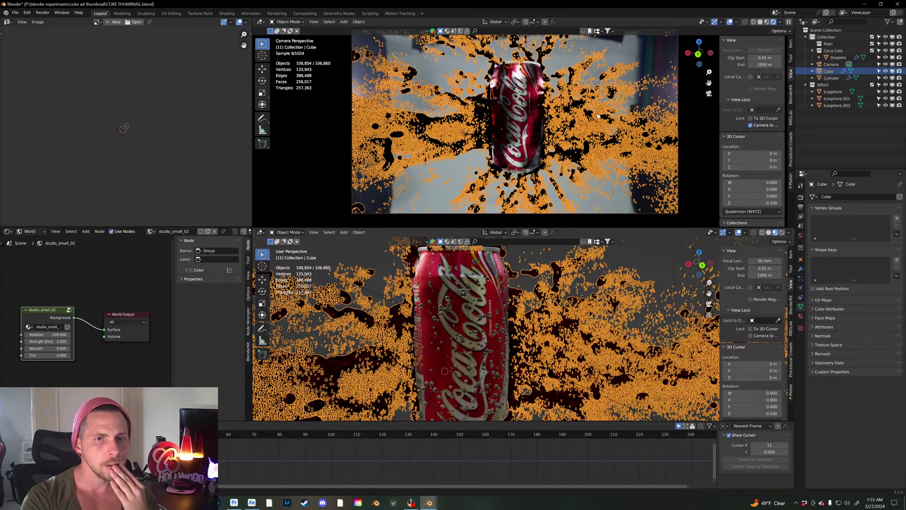
key(alt+a)
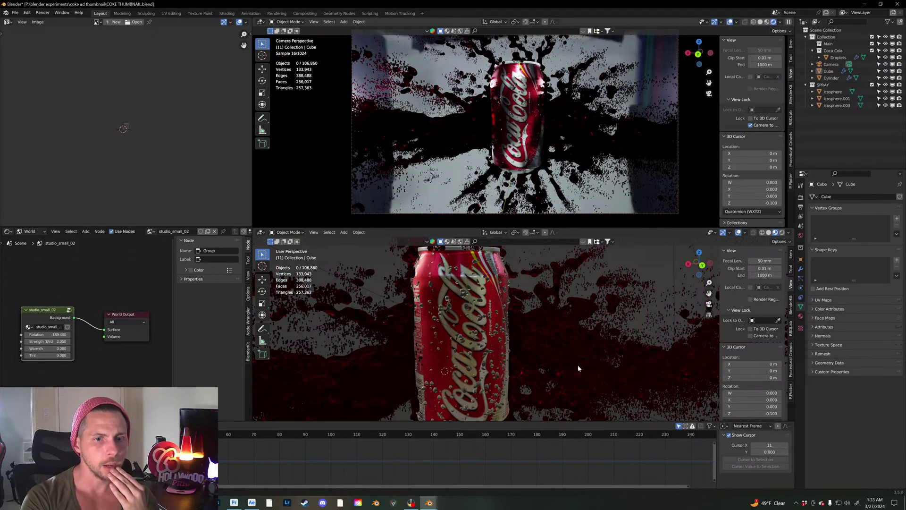
key(a)
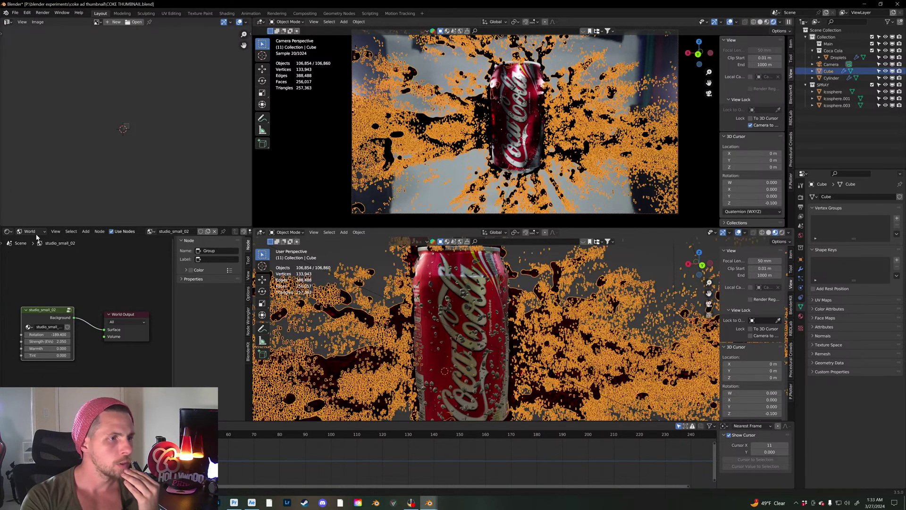
click(30, 233)
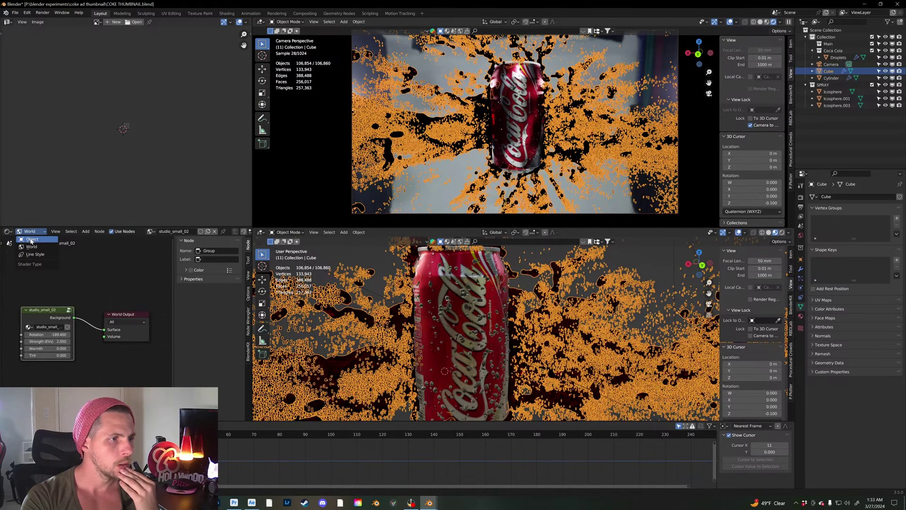
click(31, 239)
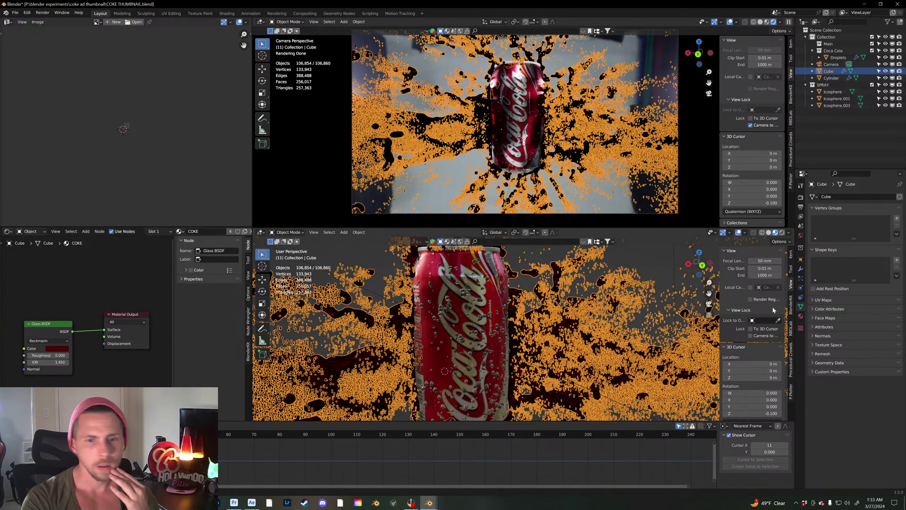
Step: Set the Cycles light path max bounces to 15 for Transparent and 15 for Transmission, and deselect the splash
click(801, 208)
click(802, 198)
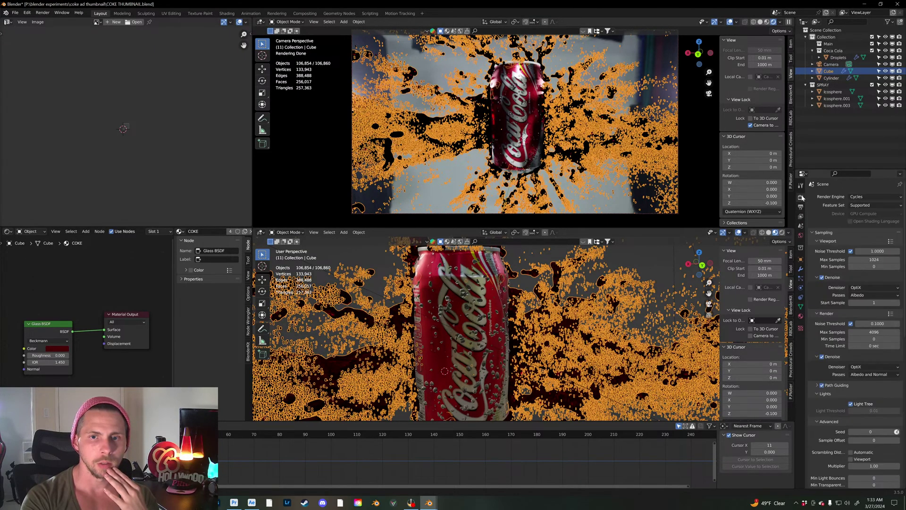
scroll(851, 363, down, 8)
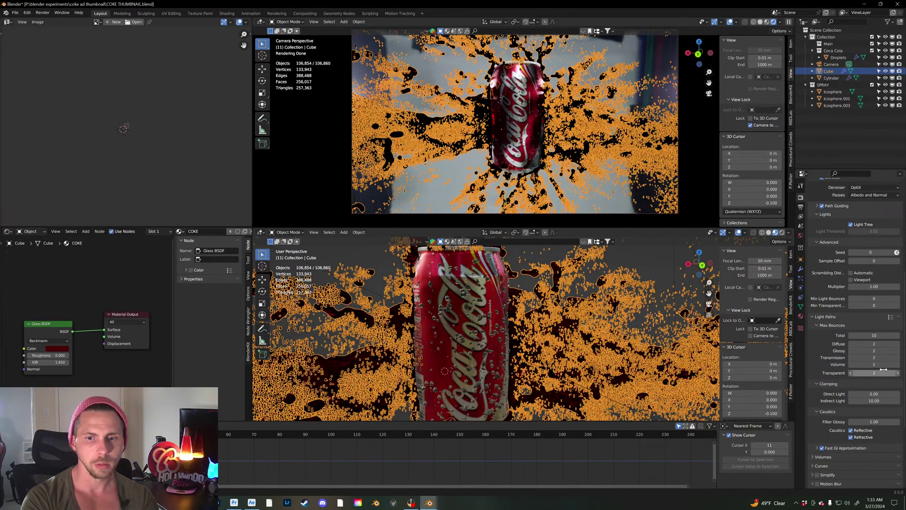
click(879, 373)
text(15)
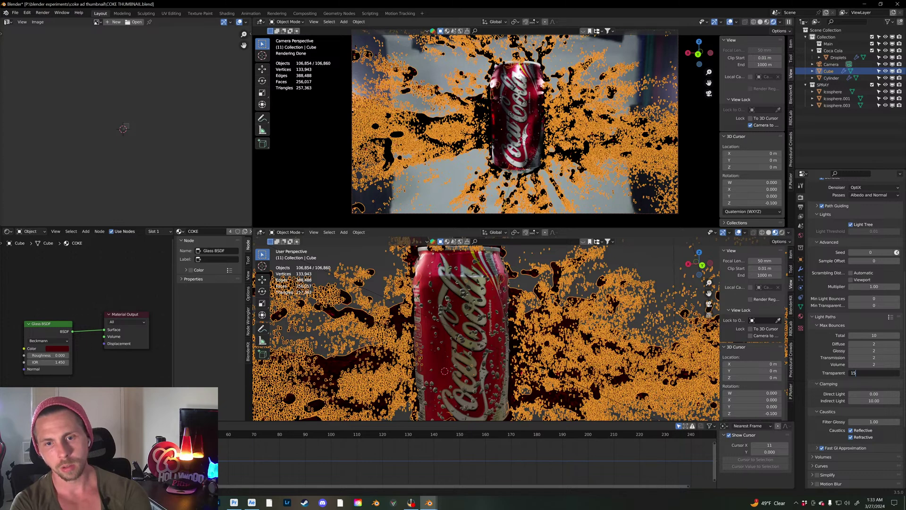
key(Return)
click(874, 357)
text(1)
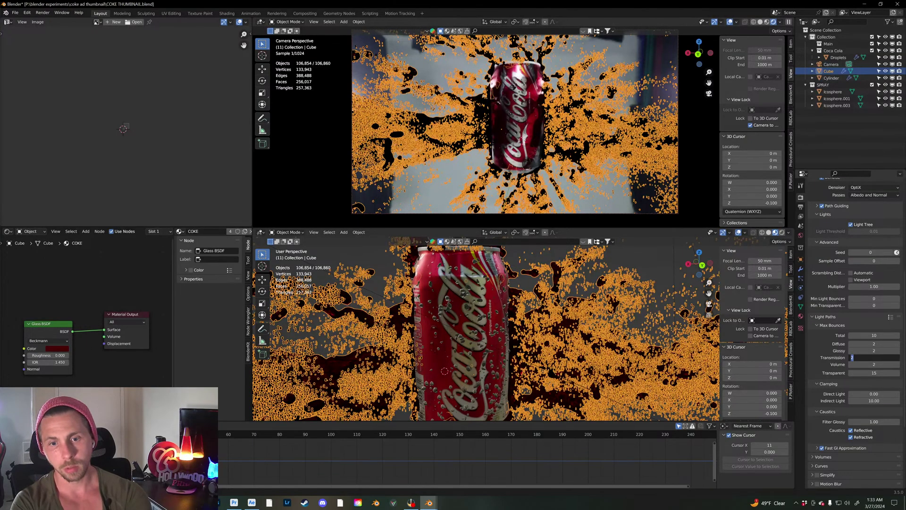
text(5)
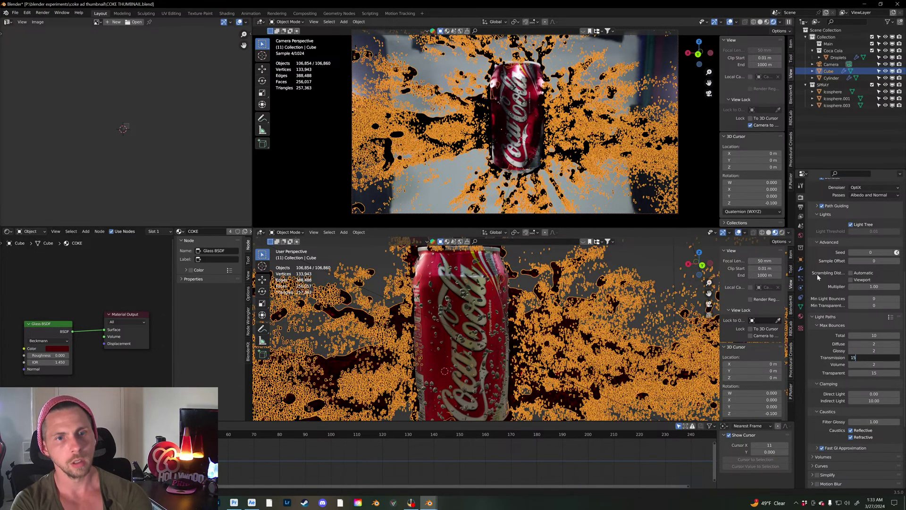
key(Return)
click(710, 202)
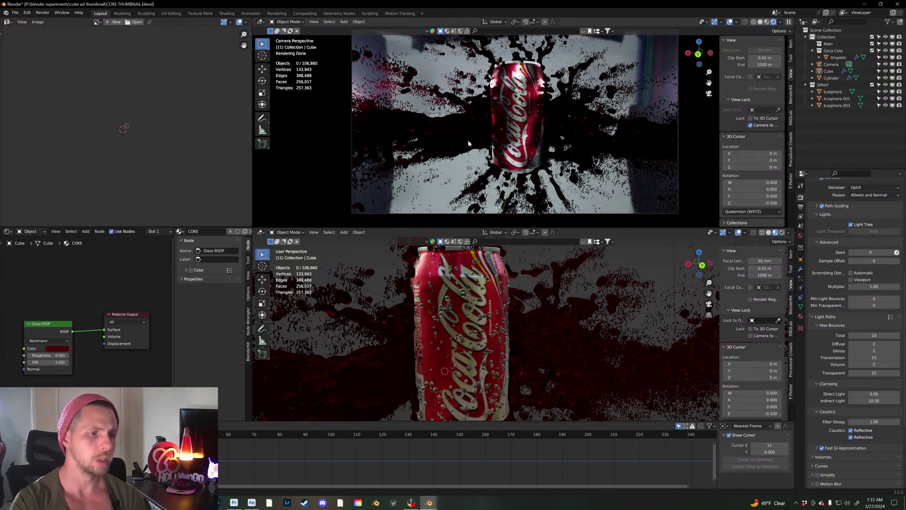
Step: Brighten the splash material's Glass BSDF color to a richer deep red by adjusting its value
key(a)
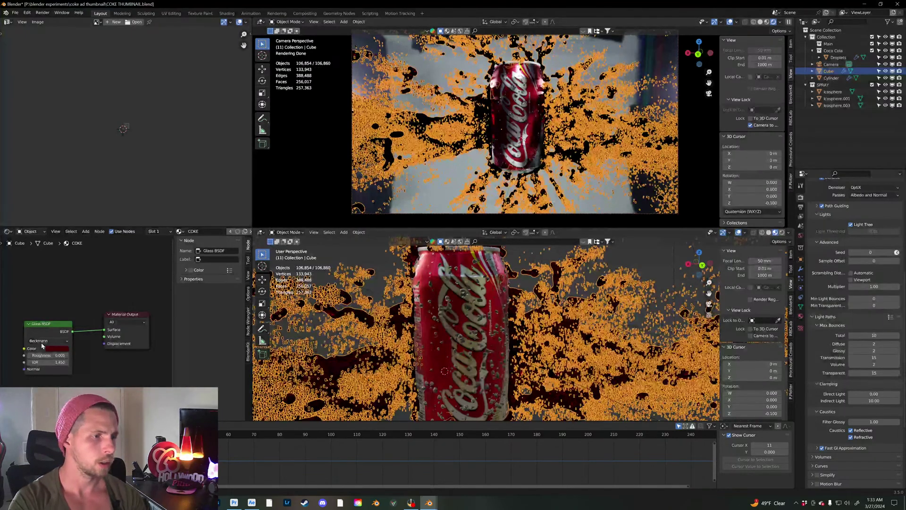
click(56, 348)
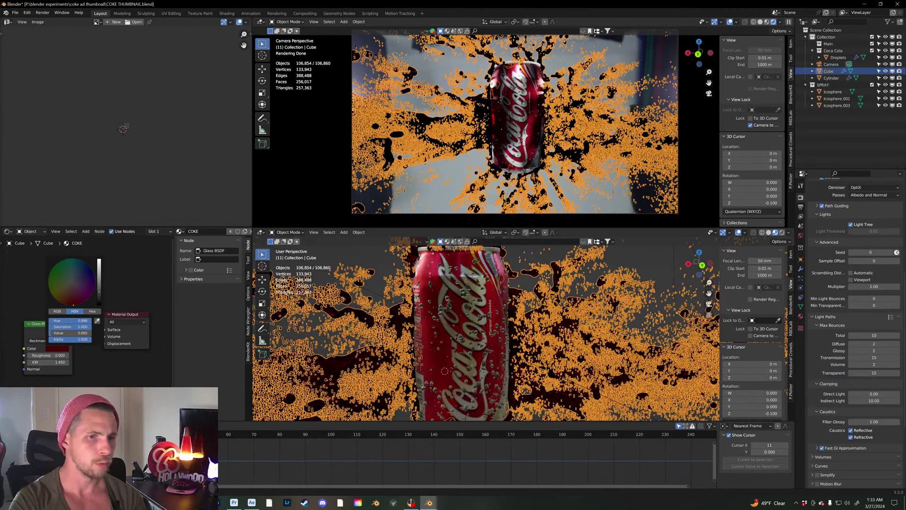
drag(99, 292, 99, 272)
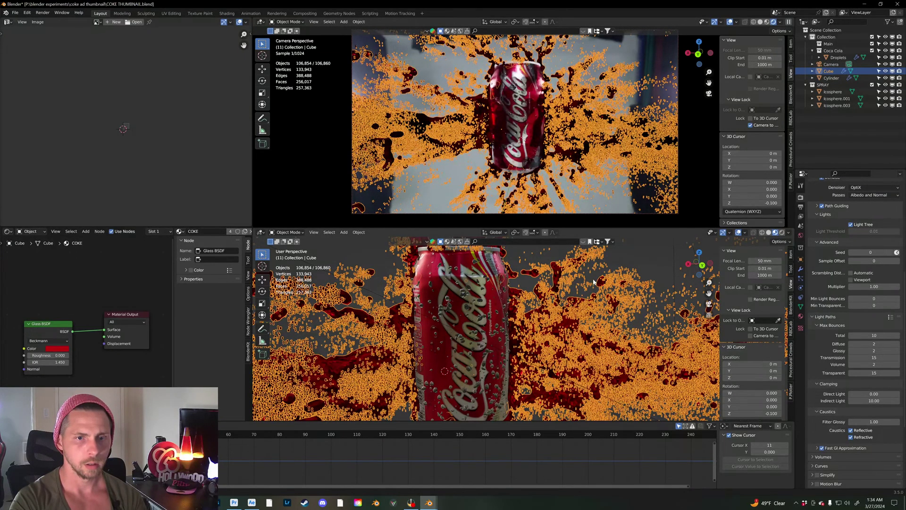
key(a)
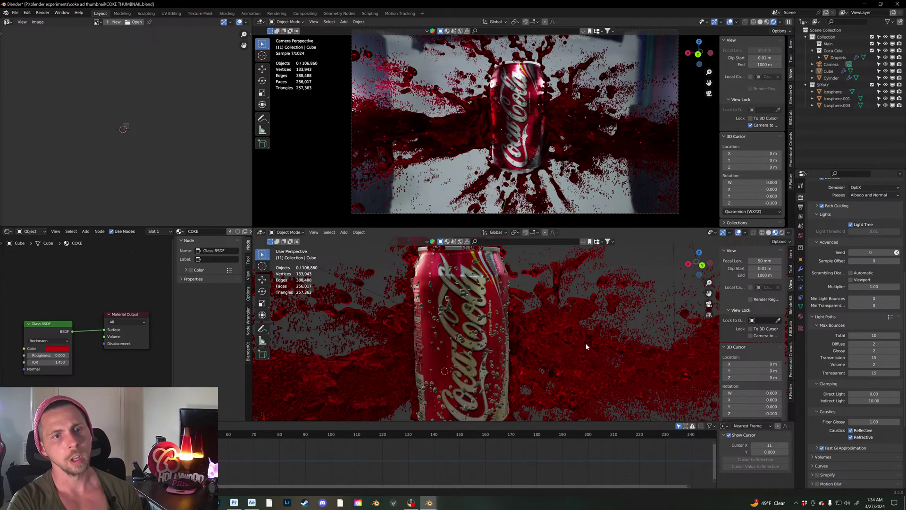
key(ctrl+z)
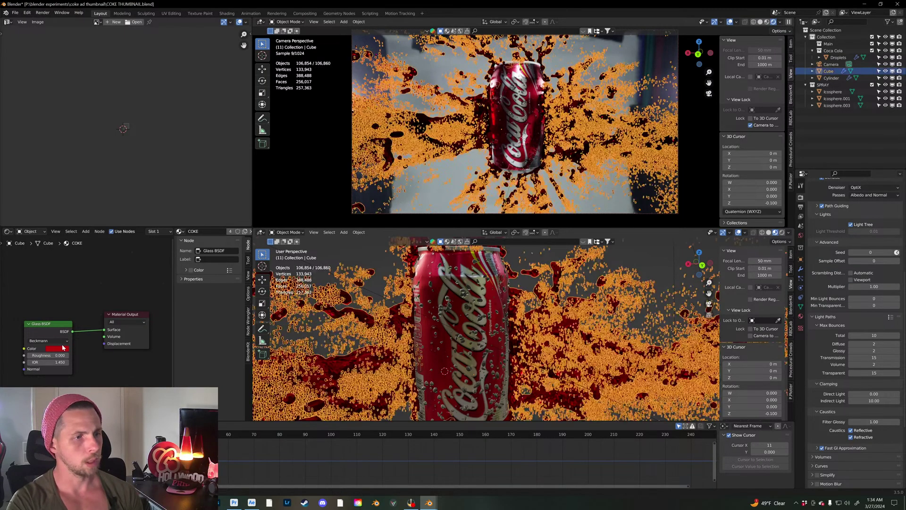
click(62, 351)
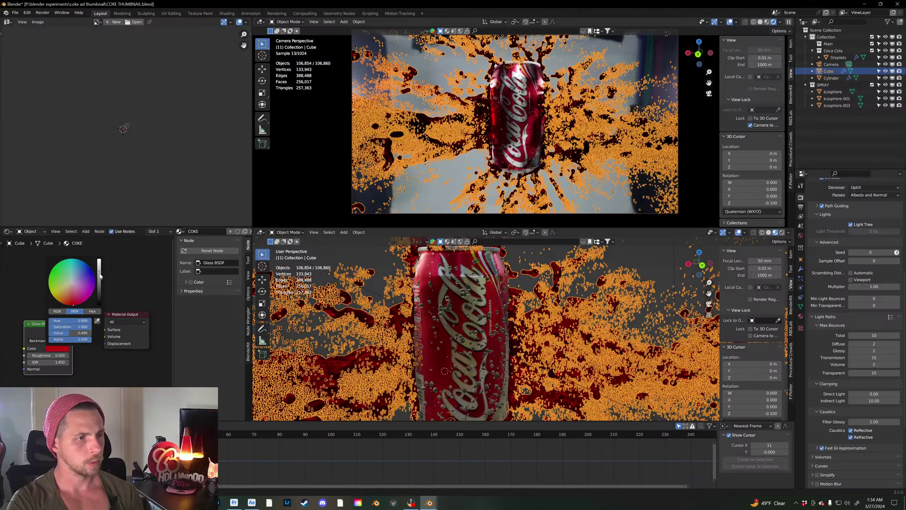
drag(99, 271, 99, 281)
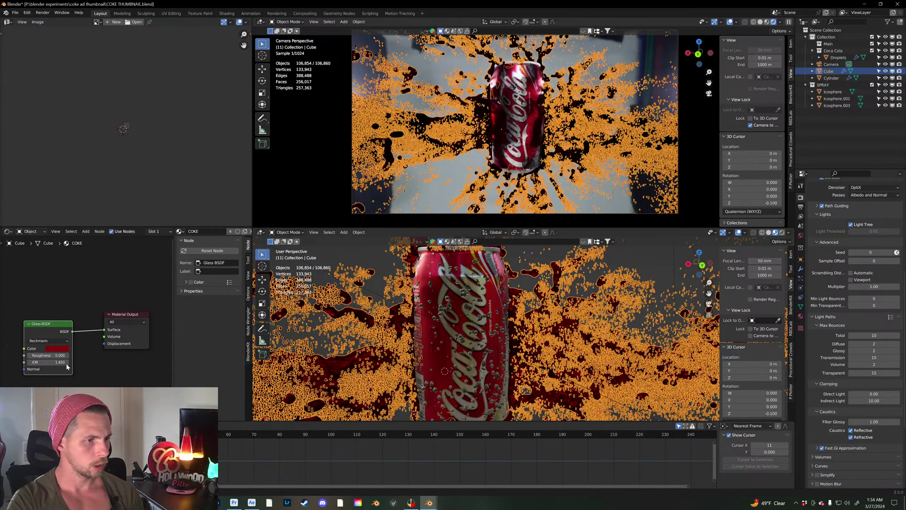
Step: Set the IOR of the splash's Glass BSDF to 1.333 and deselect the splash
drag(60, 362, 63, 363)
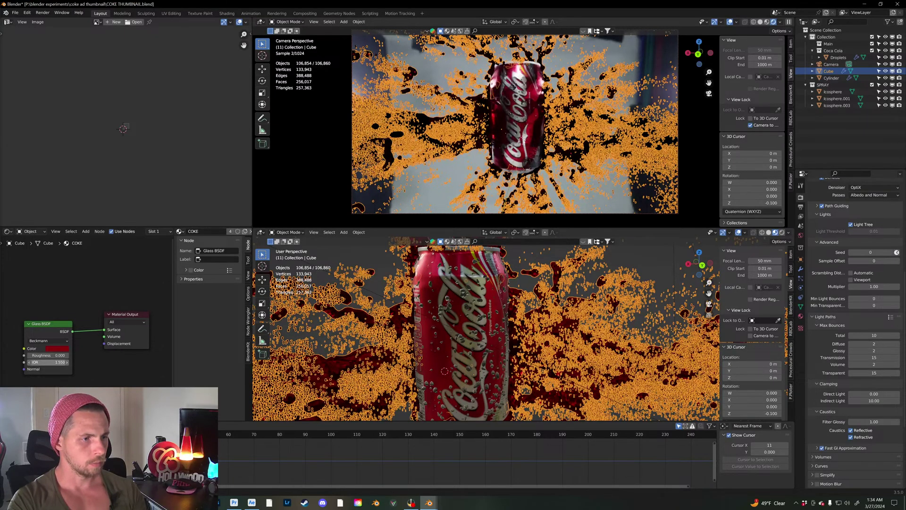
click(59, 362)
text(1.333)
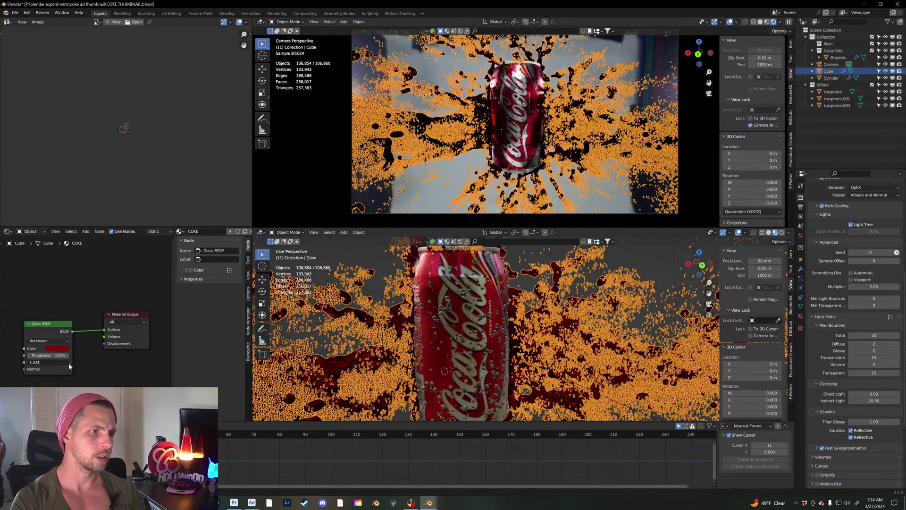
key(Return)
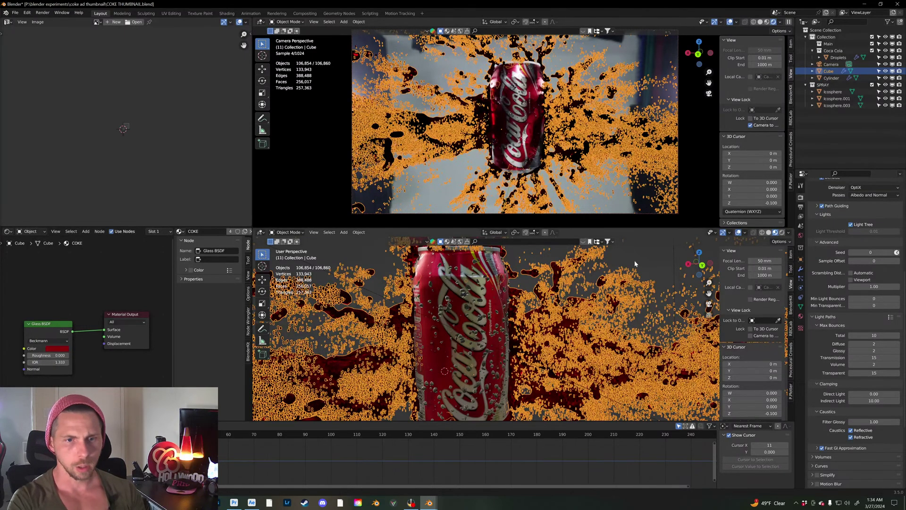
key(alt+a)
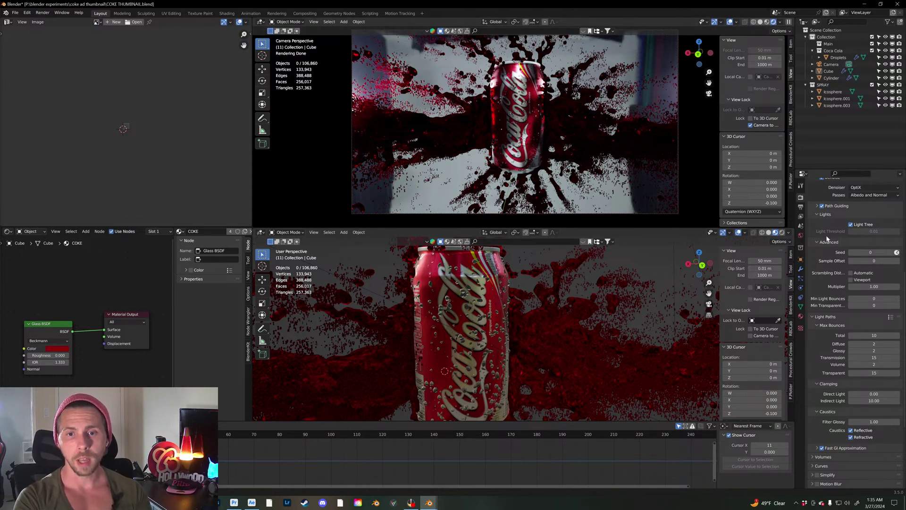
Step: Disable Light Tree in the render settings and set the color management exposure to 0.1
click(850, 225)
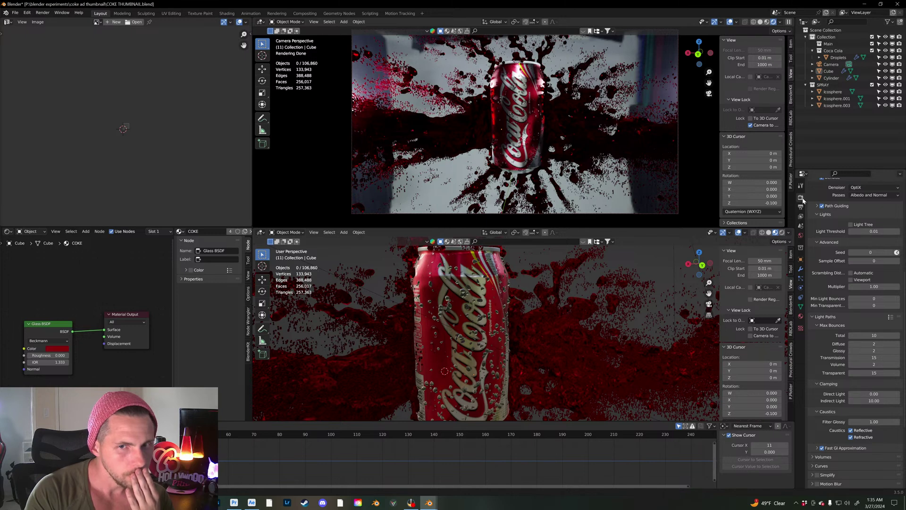
scroll(815, 336, down, 5)
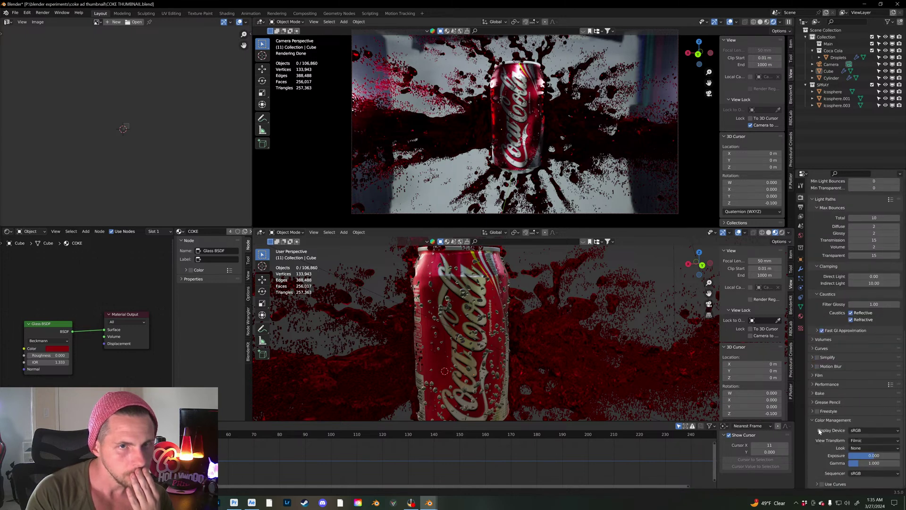
click(873, 456)
text(.1)
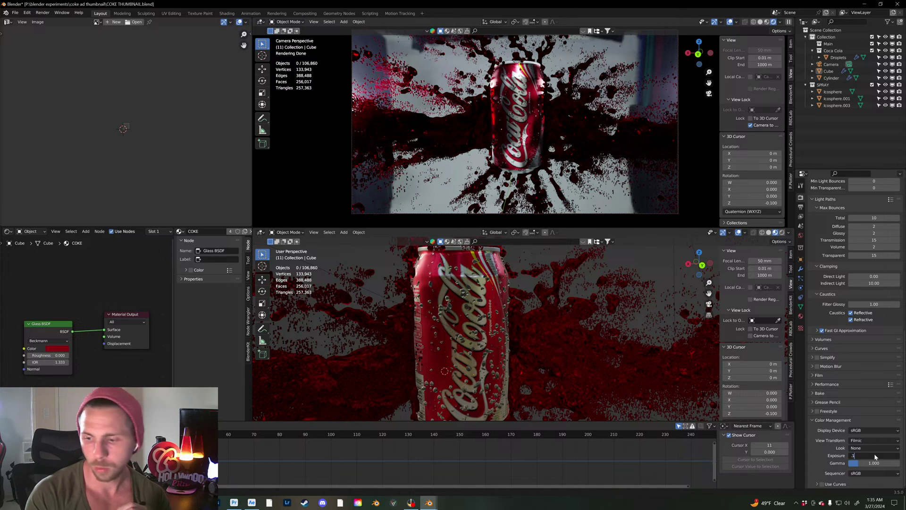
key(Return)
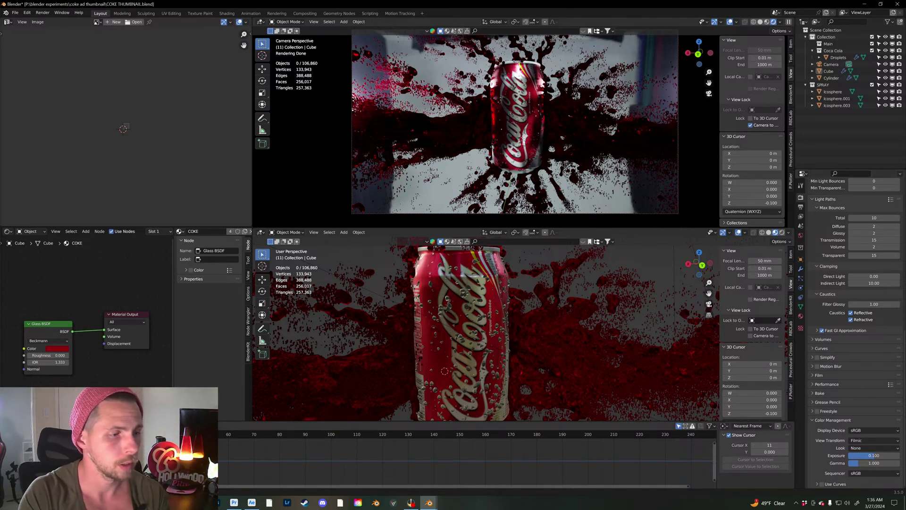
Step: Switch both 3D viewports to solid shading and play back the splash animation around the whole can
click(761, 22)
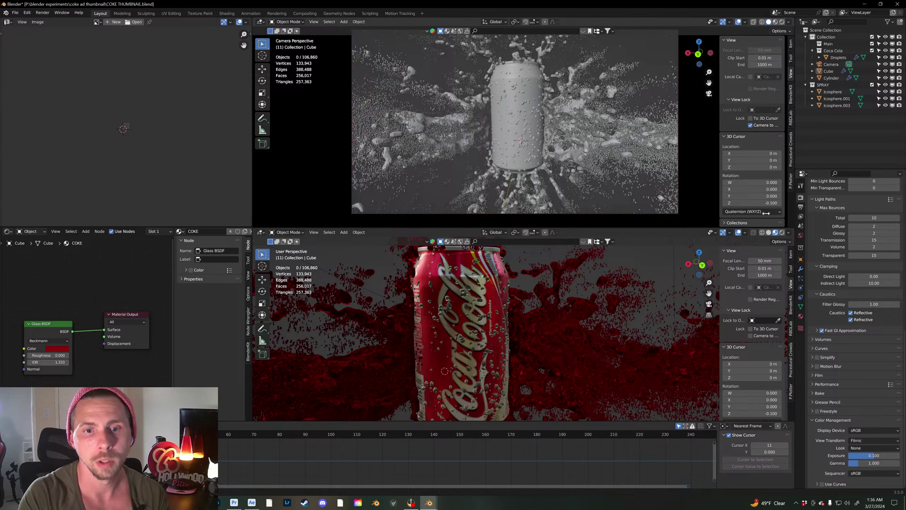
click(769, 232)
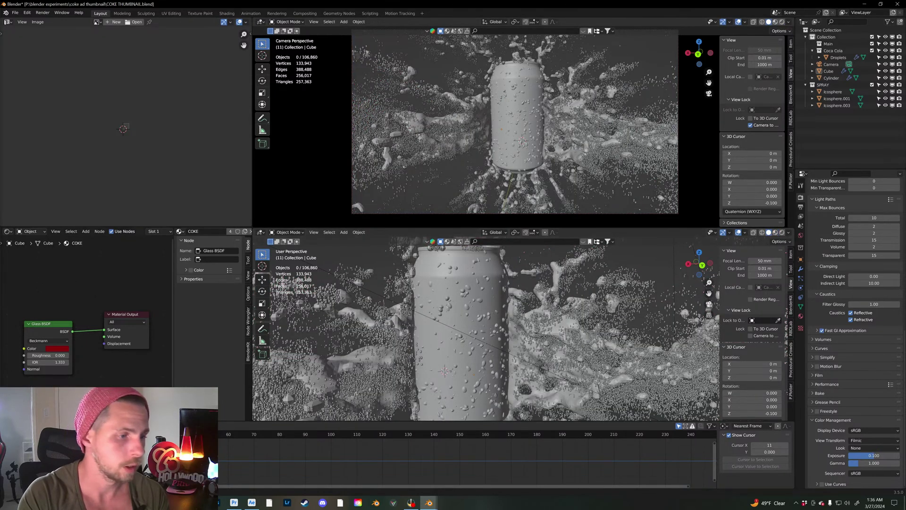
key(space)
scroll(487, 362, down, 3)
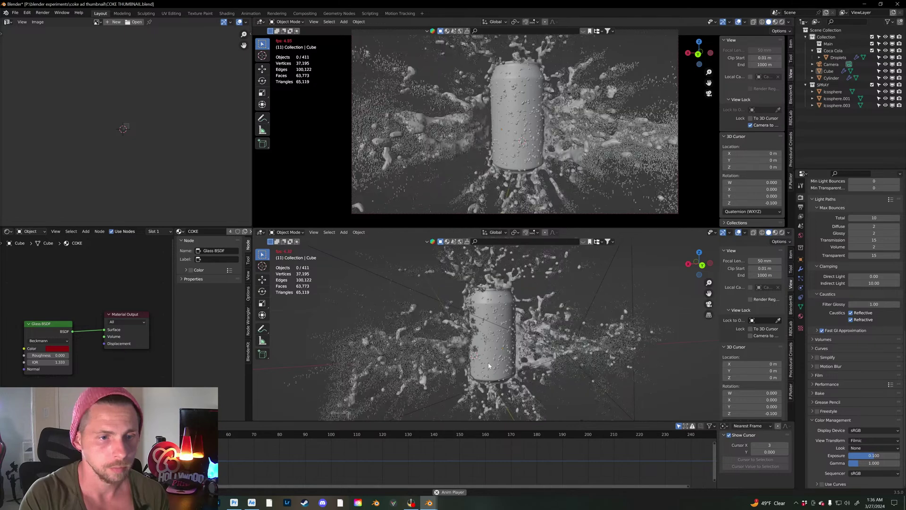
key(space)
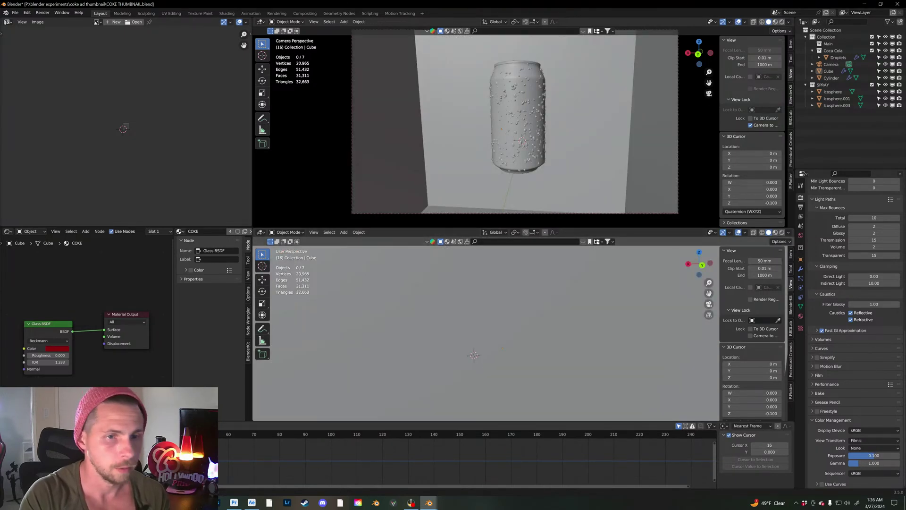
Step: Step the timeline back to frame 12 and select the Droplets object on the can
key(Left)
key(Left)
key(Left)
key(Left)
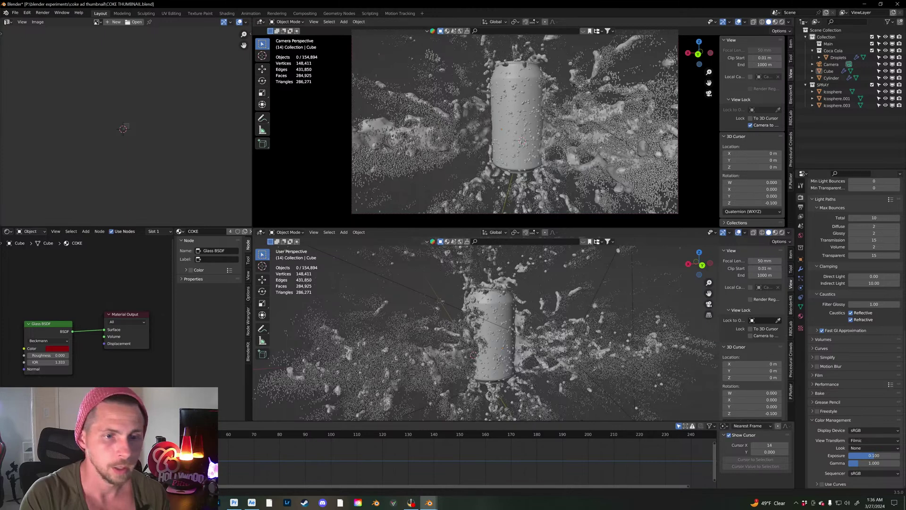
click(523, 97)
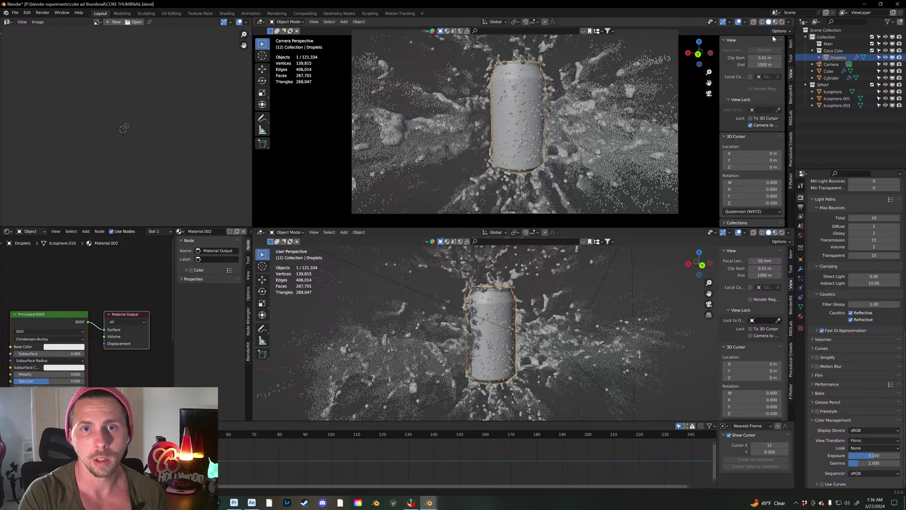
Step: Switch the camera viewport to material preview shading and compare the splash across neighbouring frames, returning to frame 12
click(781, 22)
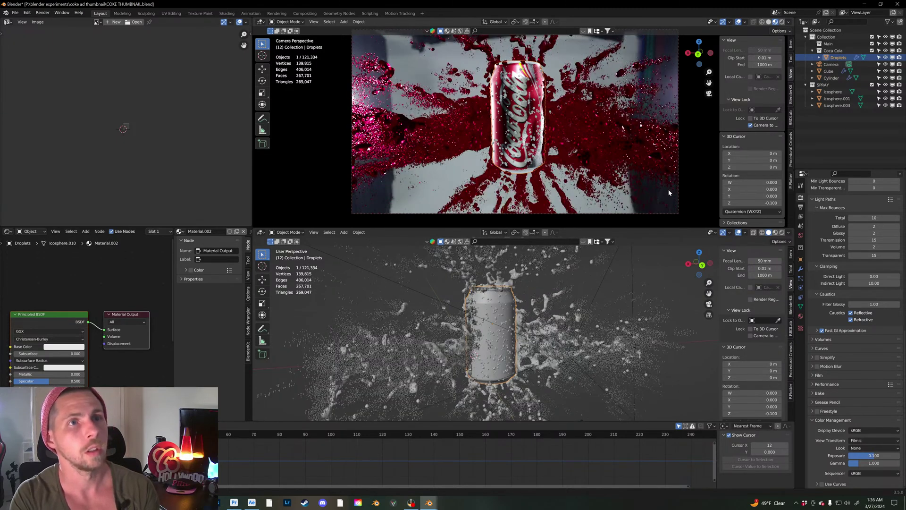
key(Left)
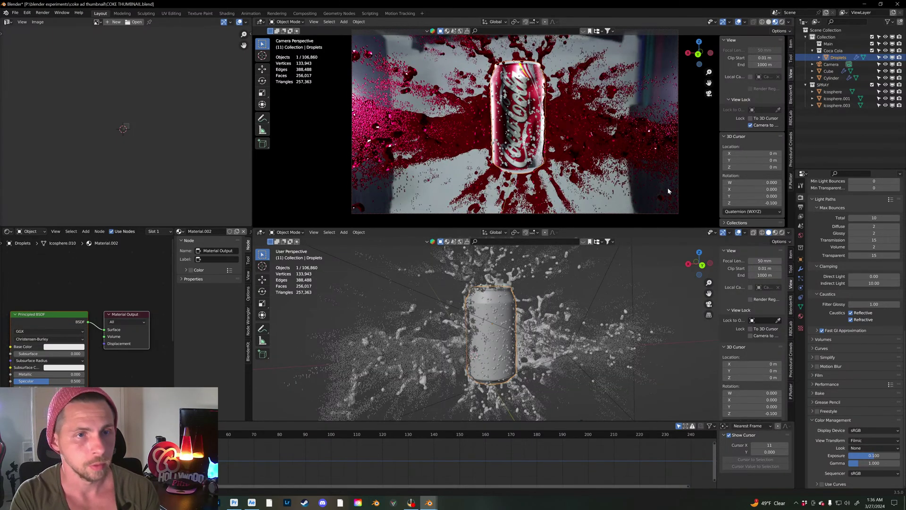
key(Left)
key(Left)
key(Right)
key(Right)
key(Right)
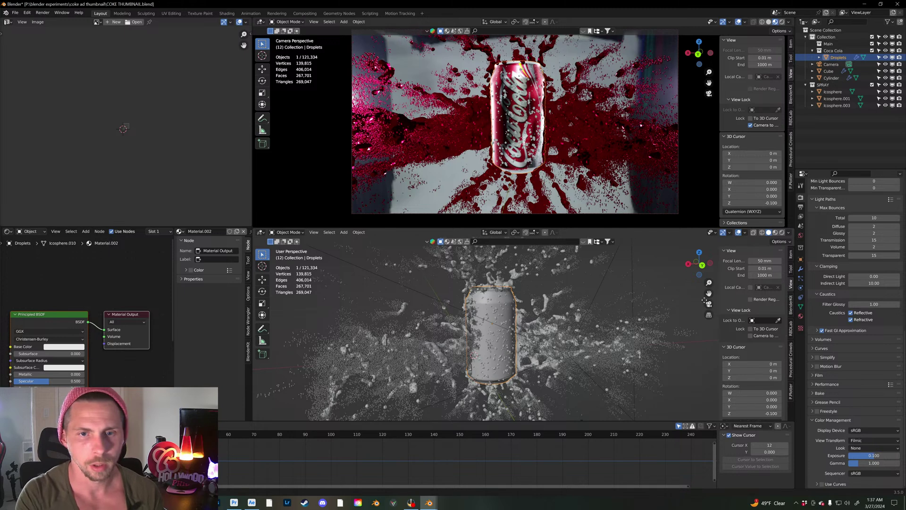
Step: Add a 2 m mesh plane at the origin as a floor under the can and scale it to about 0.53
mouse_move(564, 342)
middle_down()
mouse_move(515, 338)
mouse_move(564, 340)
middle_up()
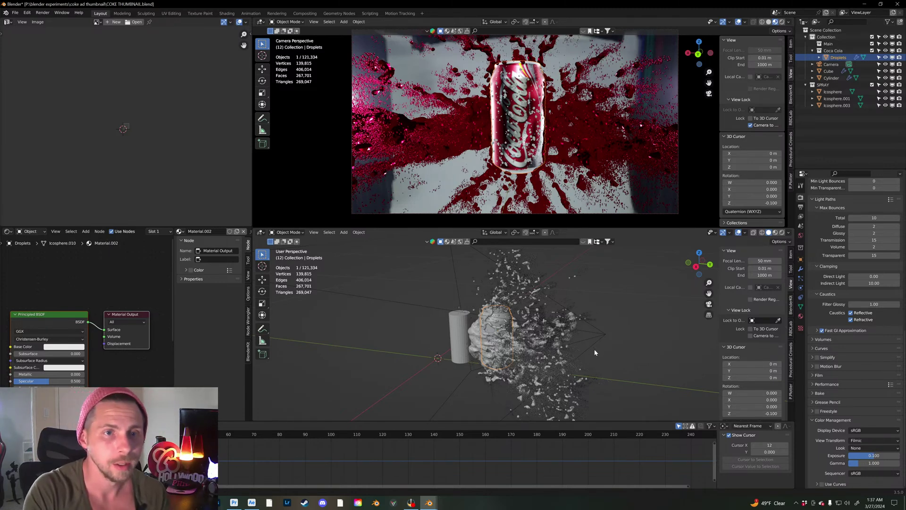
middle_drag(512, 352, 549, 356)
key(shift+a)
mouse_move(581, 357)
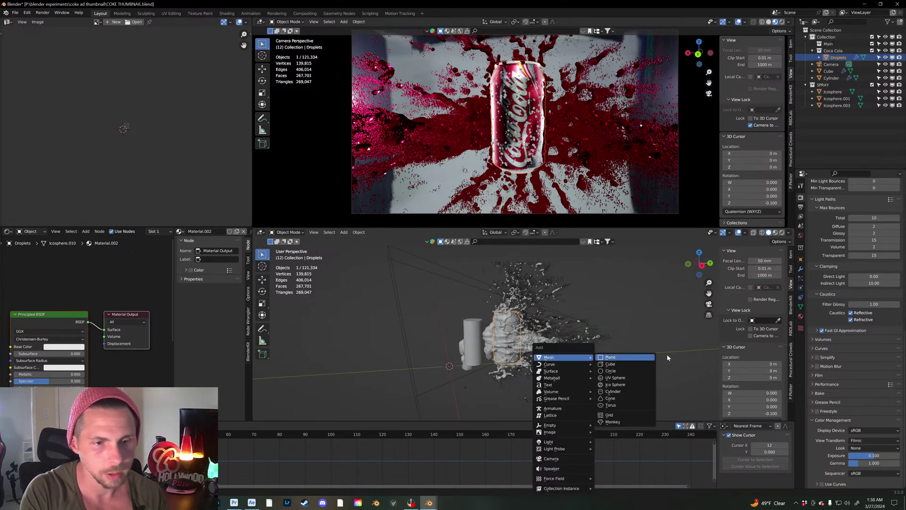
click(619, 357)
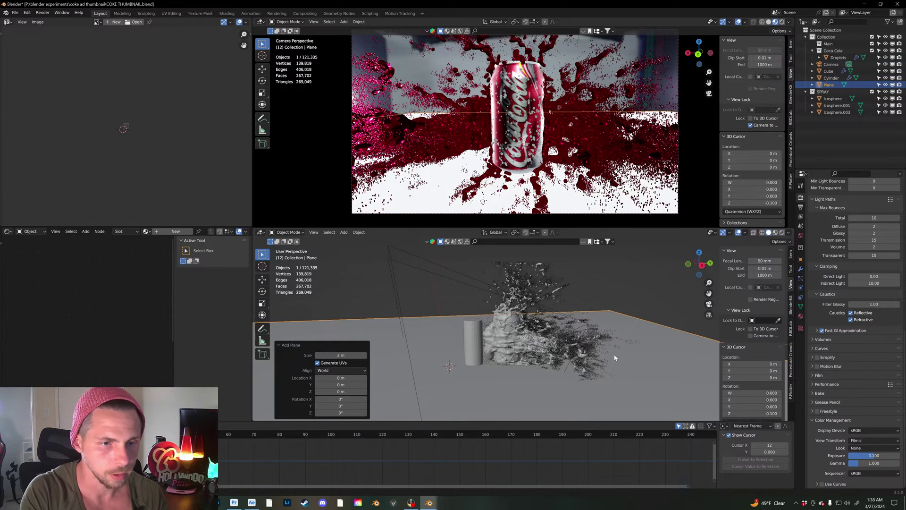
key(s)
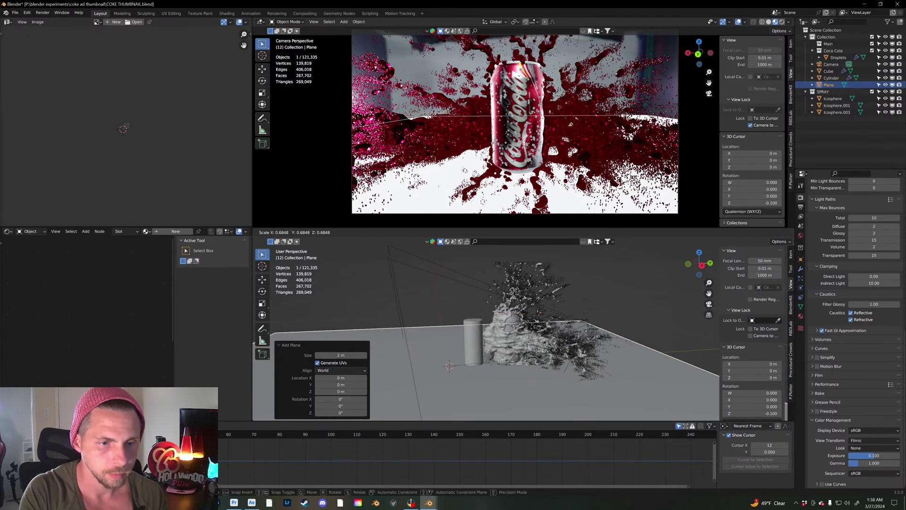
click(701, 268)
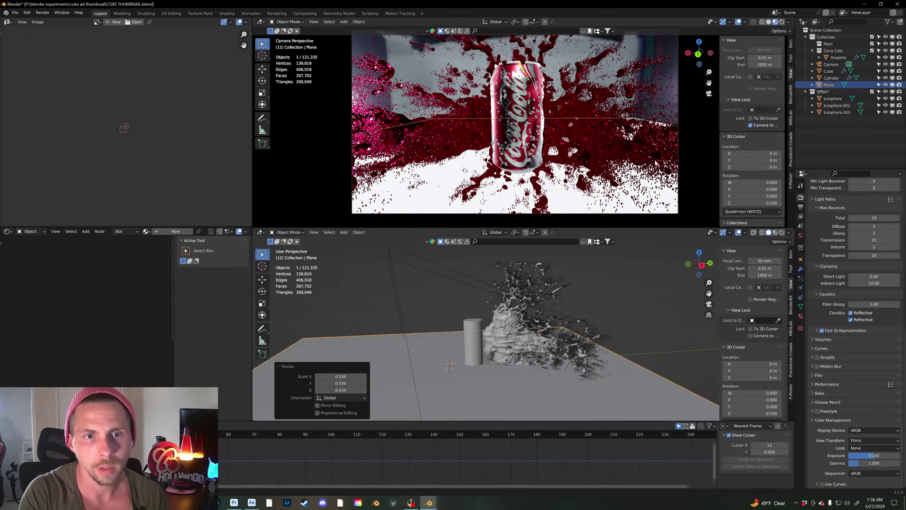
Step: Select the Cube splash object and hide it in the viewports
click(605, 108)
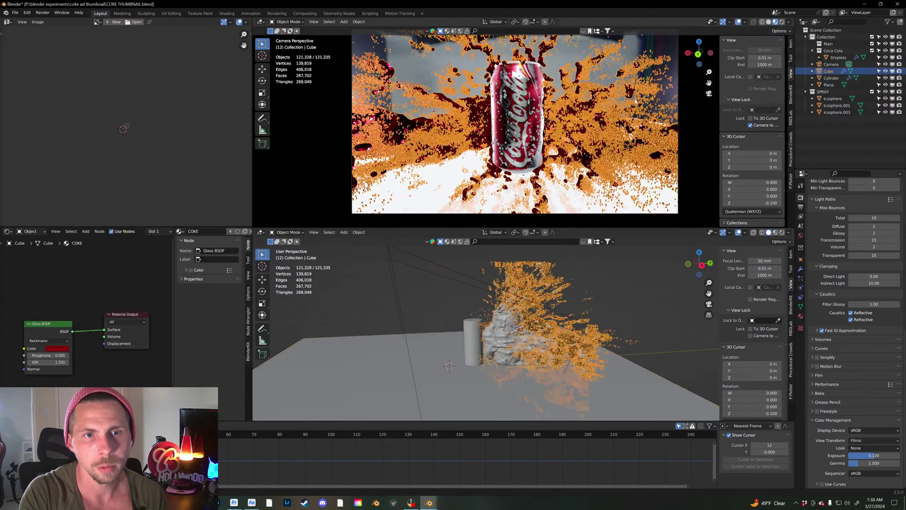
click(885, 71)
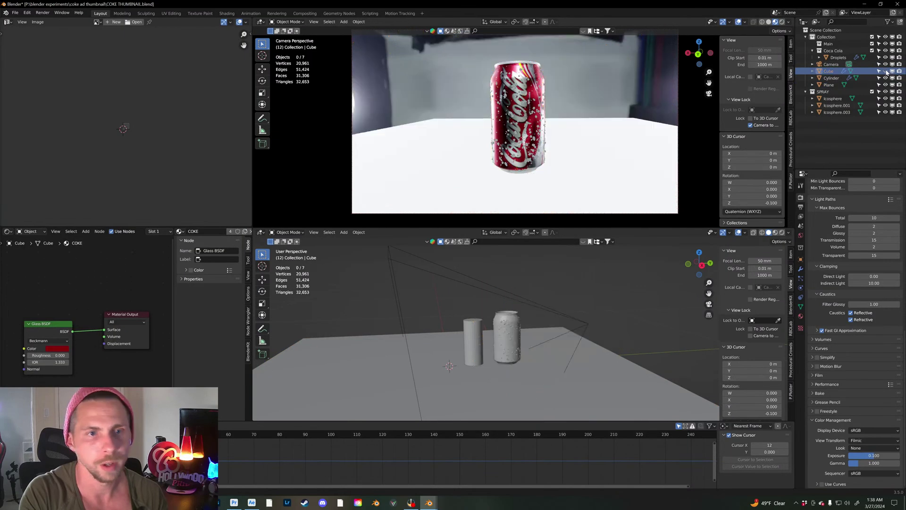
right_click(588, 379)
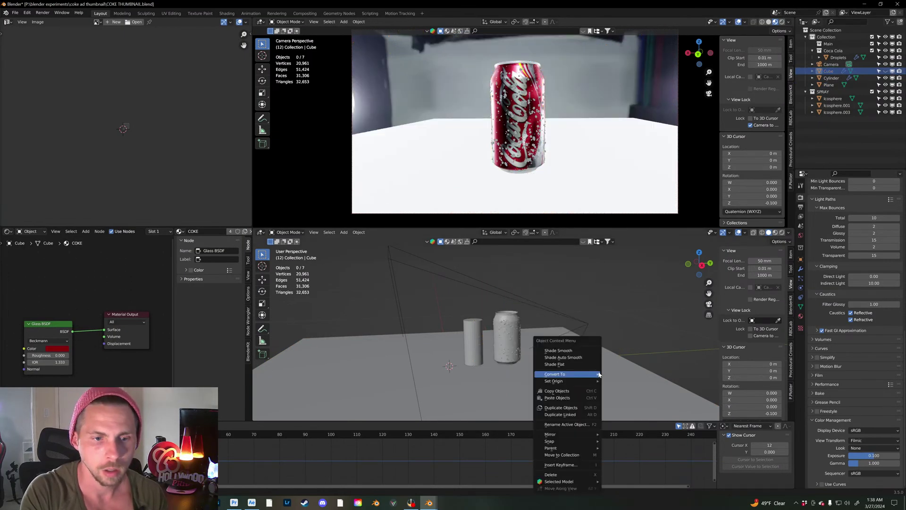
click(622, 373)
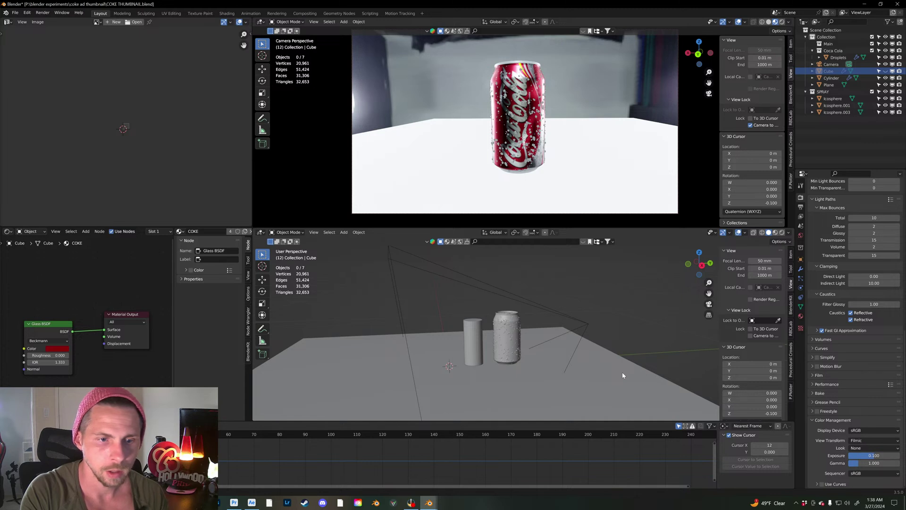
Step: Resize the floor plane, widen it about 1.97 times along global X to fill the camera's width, and apply its scale
click(612, 381)
key(s)
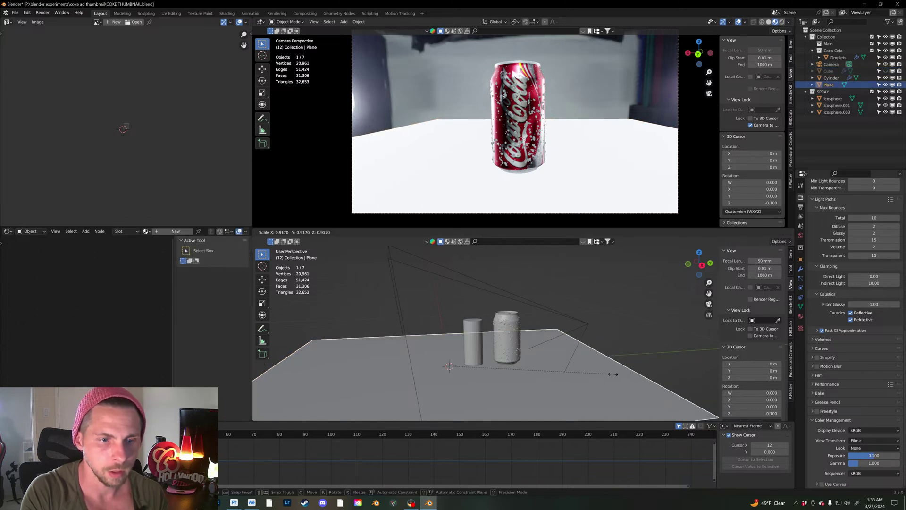
click(543, 383)
middle_drag(542, 385, 536, 364)
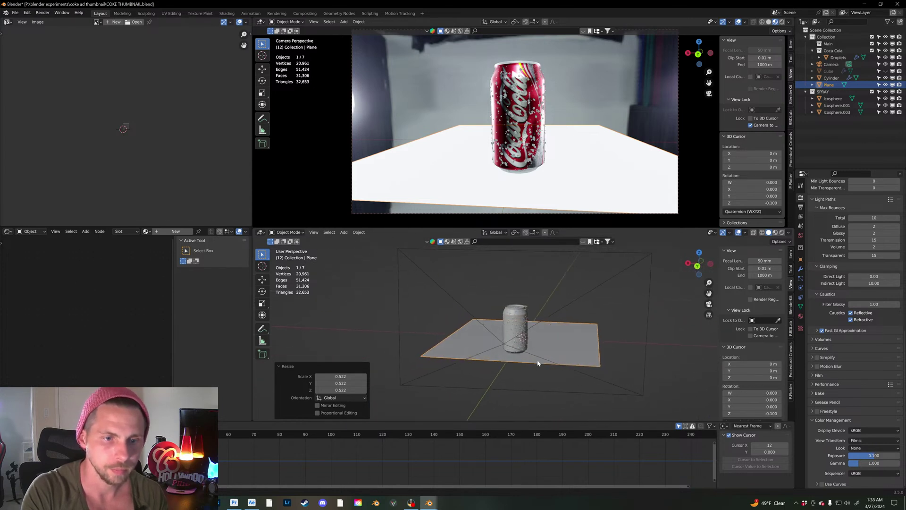
key(s)
click(617, 356)
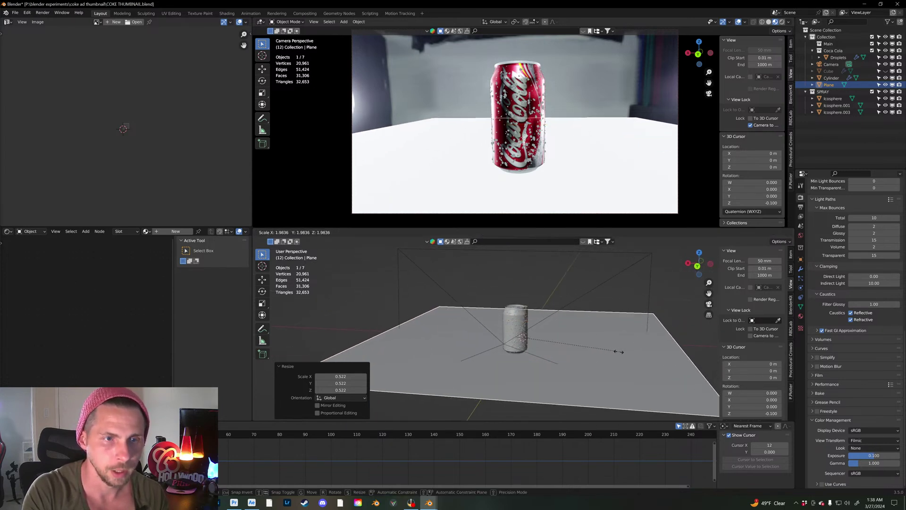
key(s)
key(x)
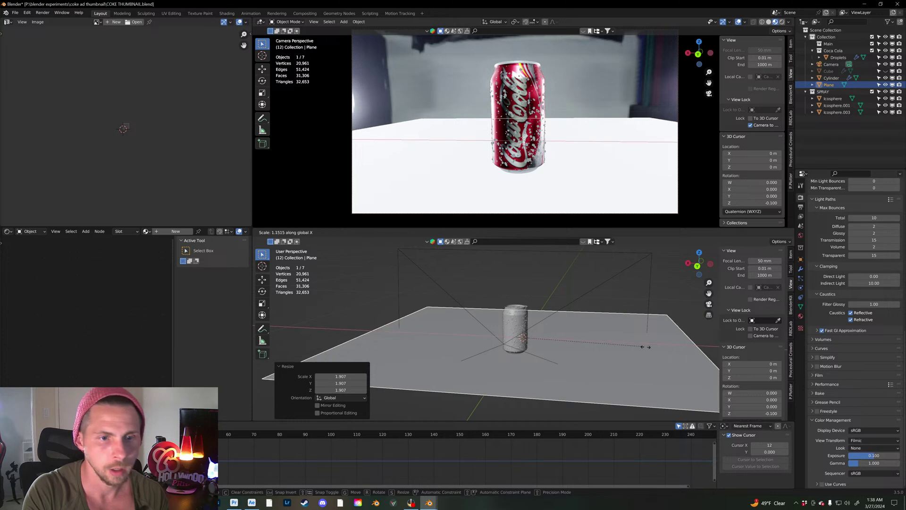
click(628, 320)
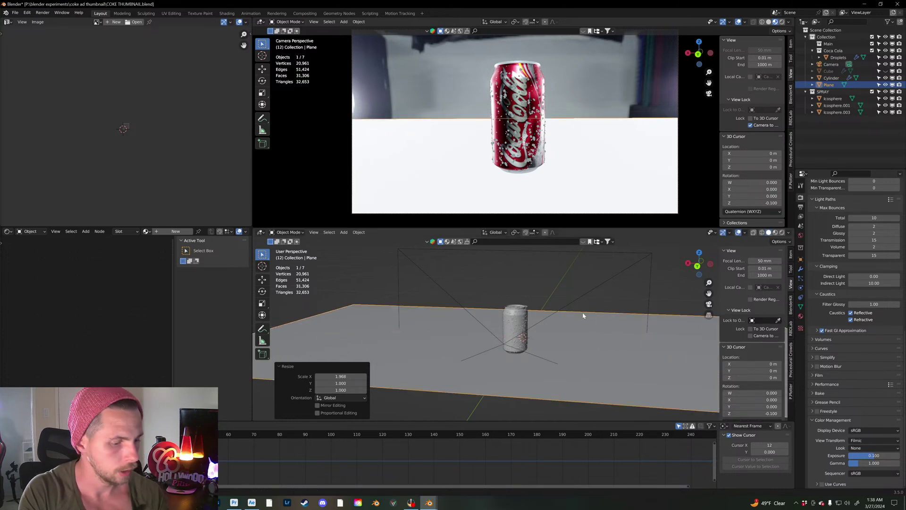
key(ctrl+a)
click(543, 332)
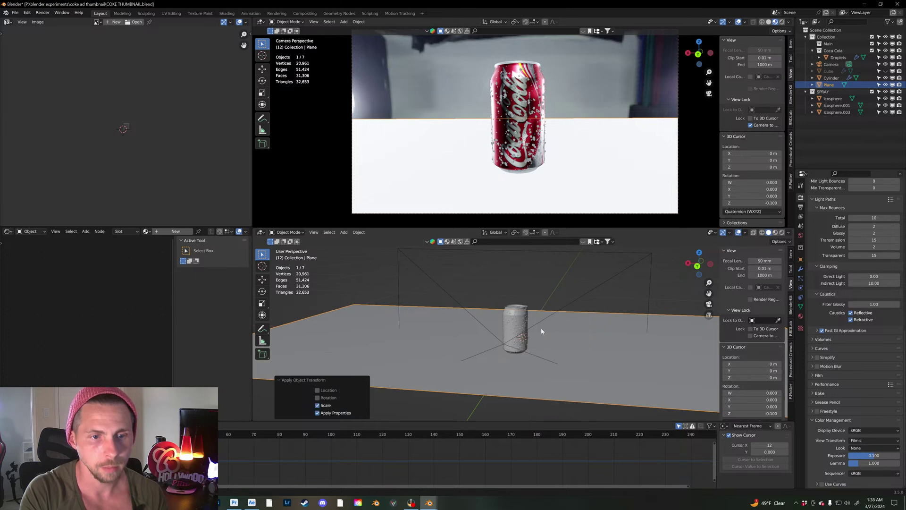
Step: In Edit Mode, extrude the plane's far edge upward along Z by about 0.64 m to form a backdrop wall
key(Tab)
key(alt+a)
click(557, 312)
key(e)
key(z)
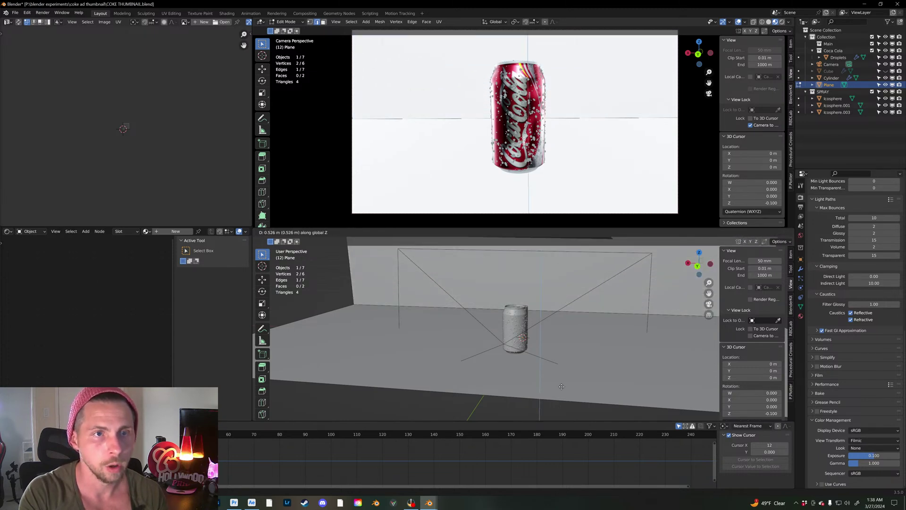
click(543, 317)
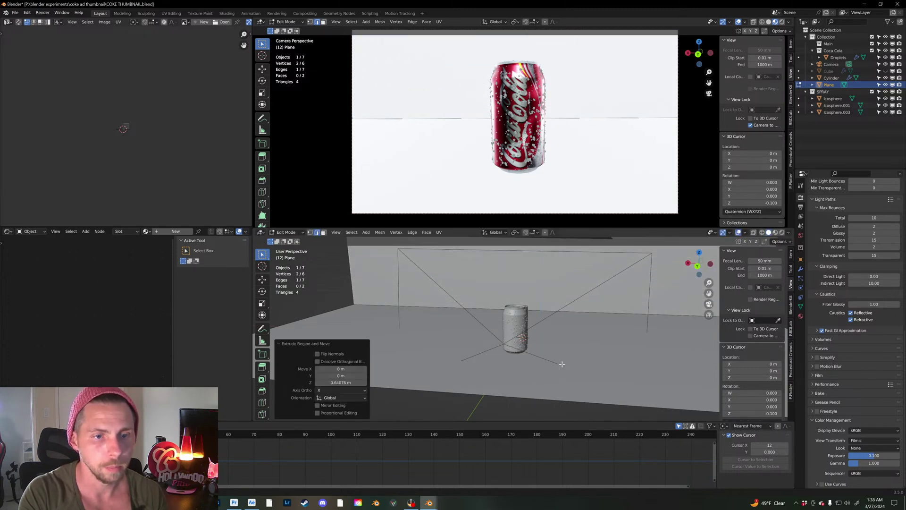
Step: Bevel the edge between floor and back wall with 18 segments and a width of about 0.28 m
click(540, 311)
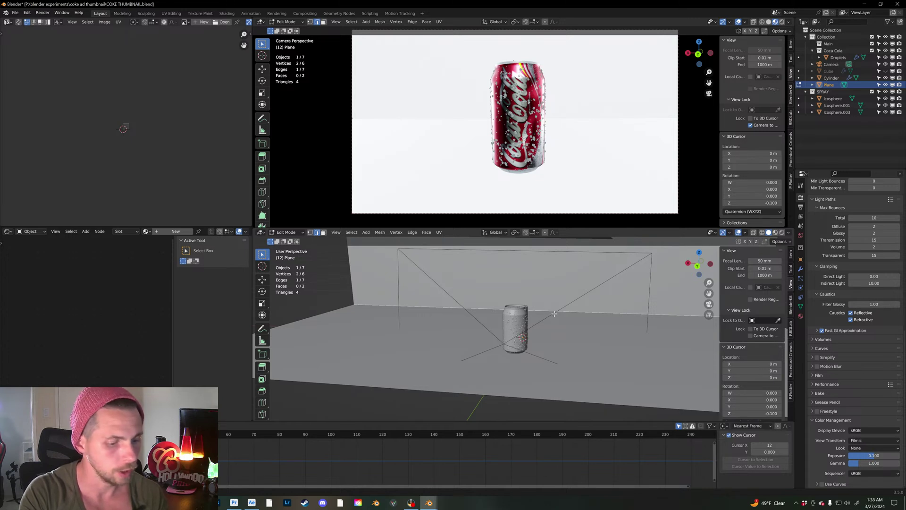
key(ctrl+b)
scroll(590, 283, up, 3)
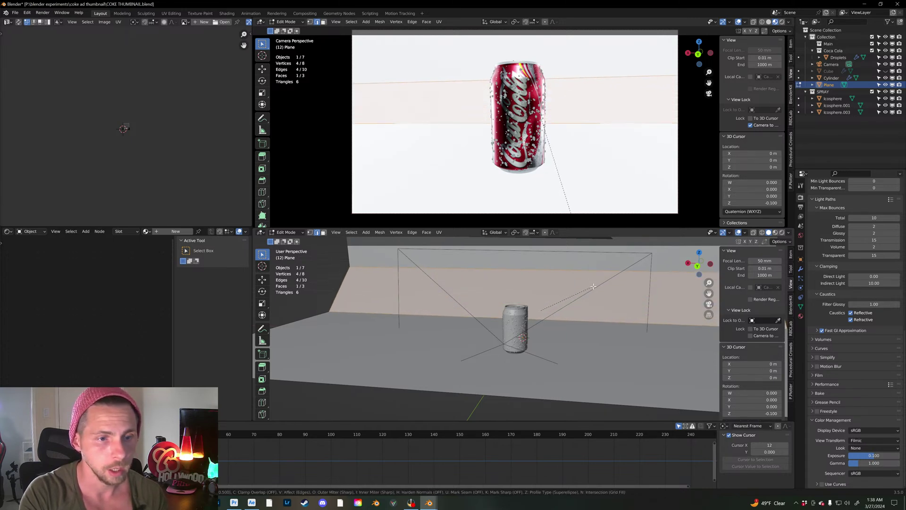
scroll(608, 280, up, 12)
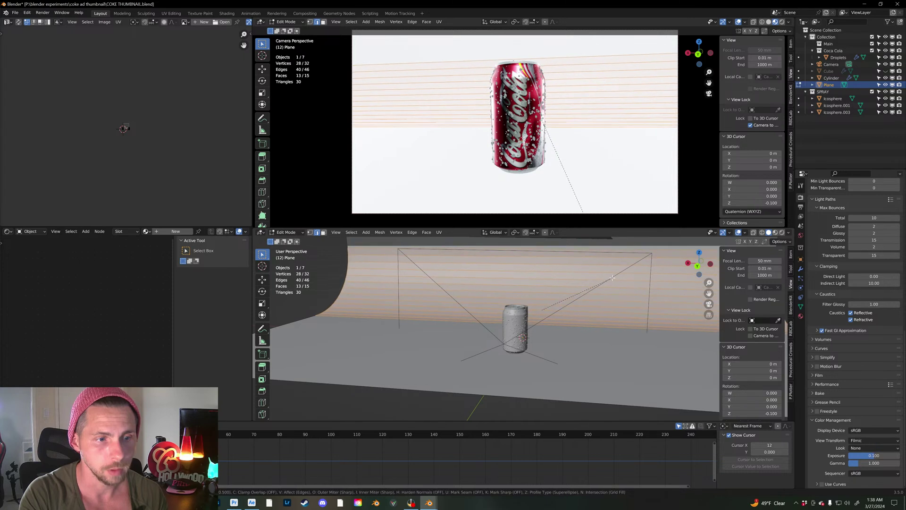
click(610, 287)
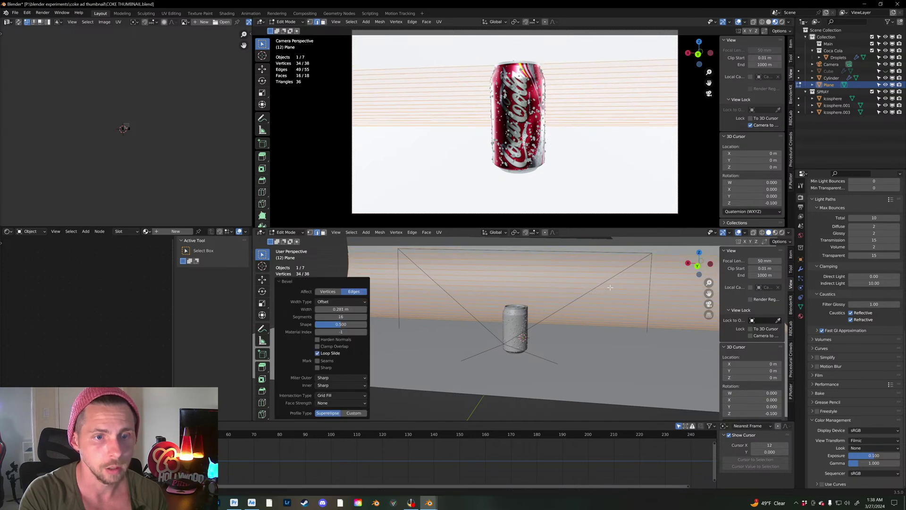
Step: Return to Object Mode and shade the curved backdrop smooth
key(Tab)
right_click(586, 317)
click(593, 310)
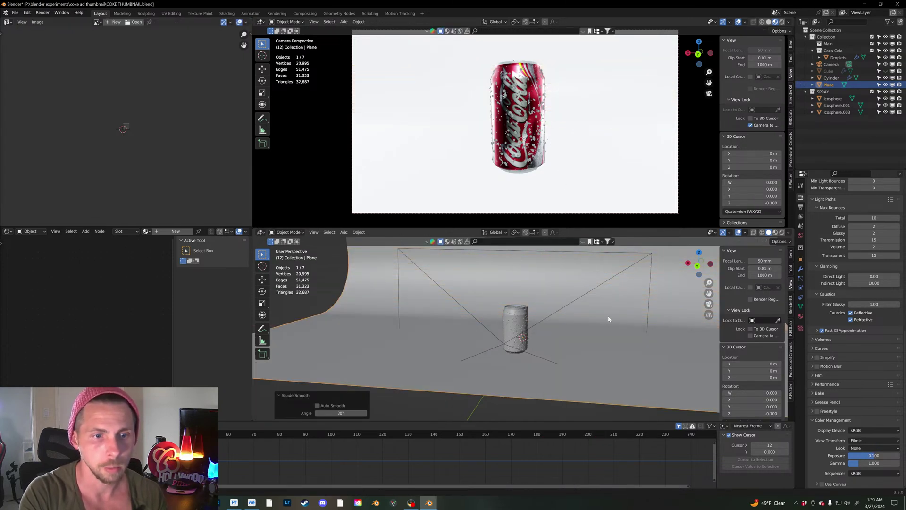
Step: Switch the camera viewport to rendered shading and disable Fast GI Approximation in the render settings
click(782, 22)
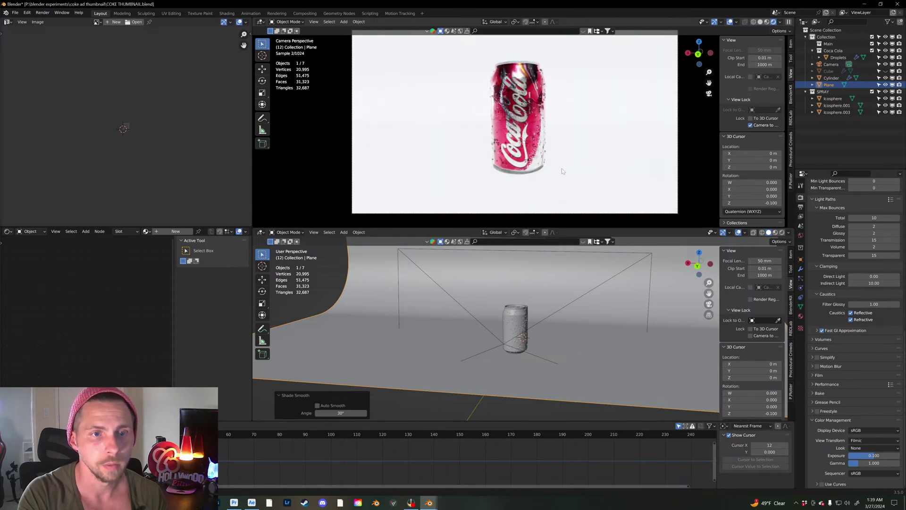
click(681, 309)
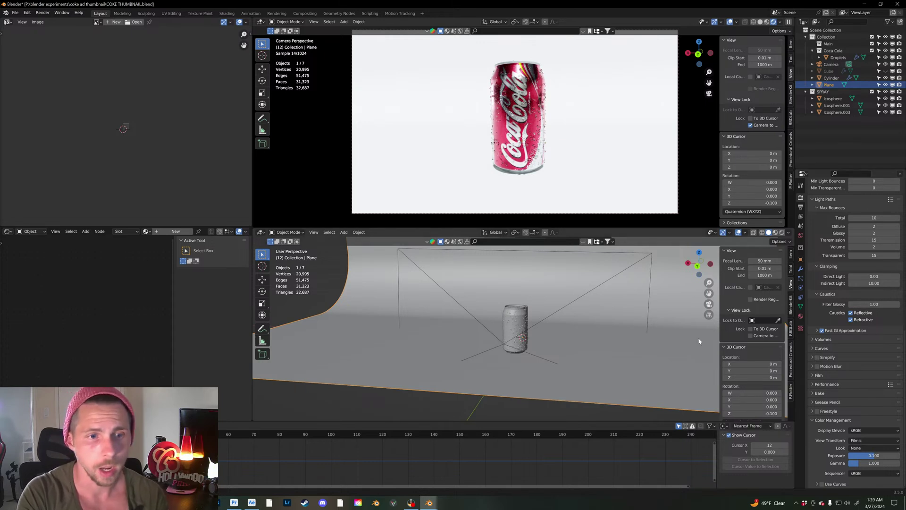
click(821, 331)
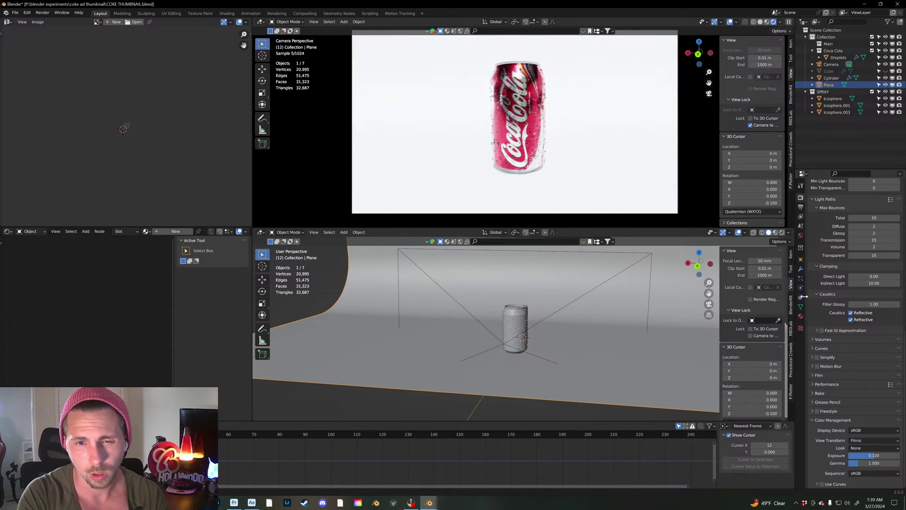
Step: Disable Shadow in the backdrop plane's ray visibility and save the file
click(801, 263)
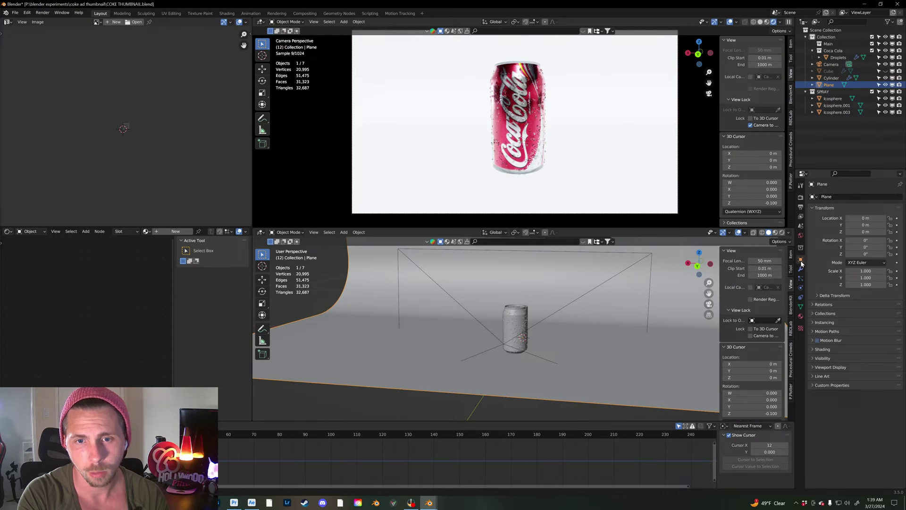
click(815, 358)
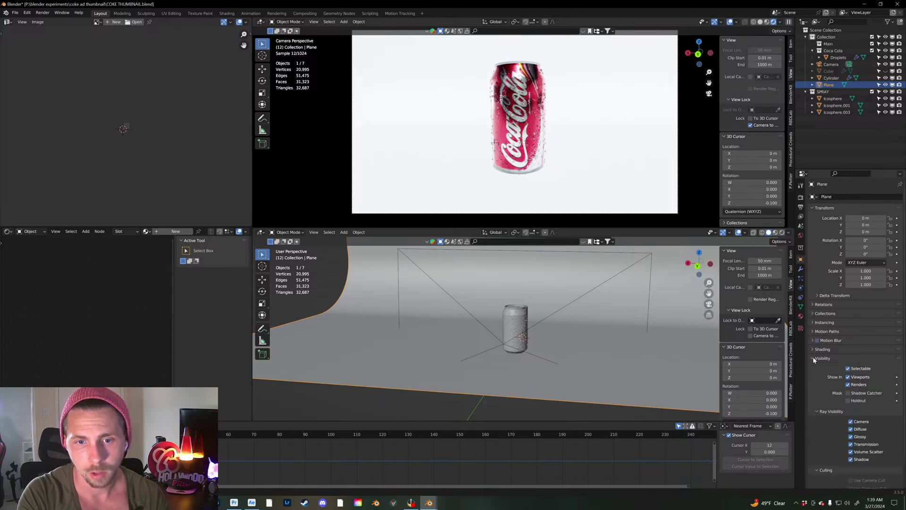
click(851, 459)
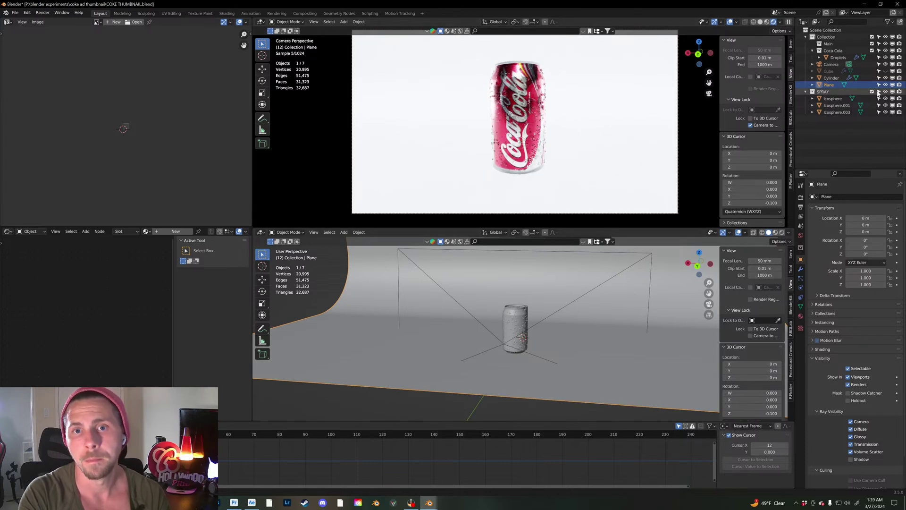
key(ctrl+s)
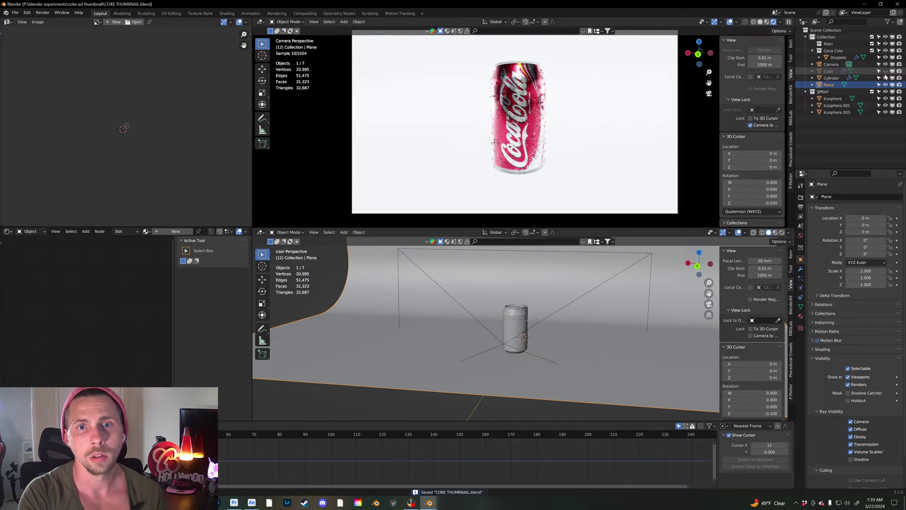
Step: Unhide the Cube splash, reframe the camera slightly farther back with the can higher in frame, and select the splash
click(885, 71)
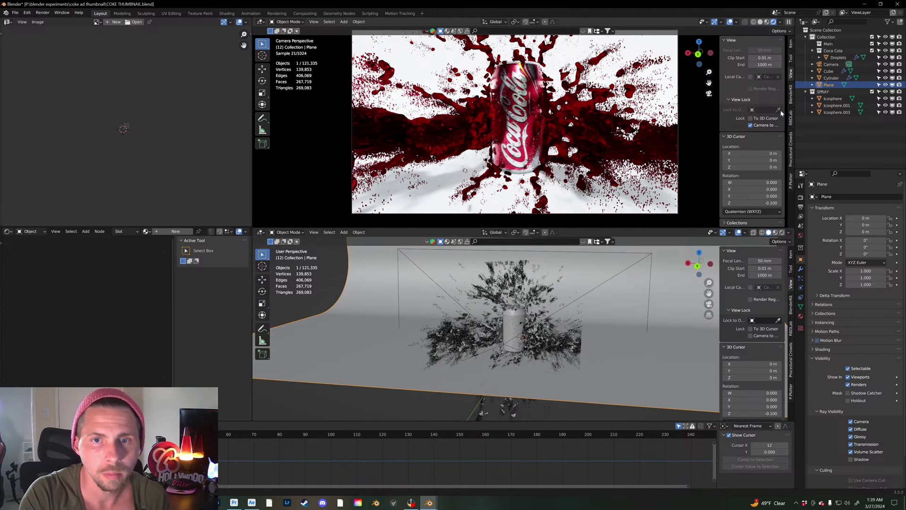
scroll(552, 120, up, 3)
scroll(551, 119, up, 2)
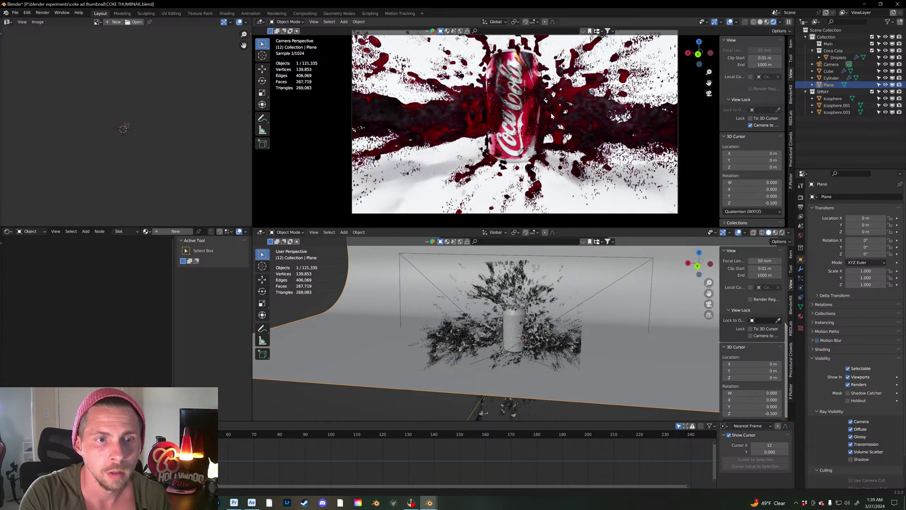
shift+middle_drag(551, 114, 551, 112)
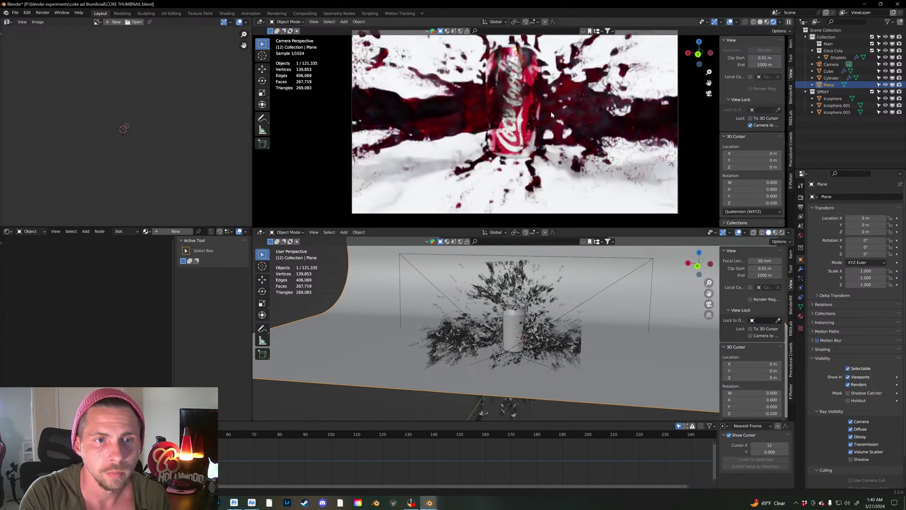
scroll(551, 115, up, 1)
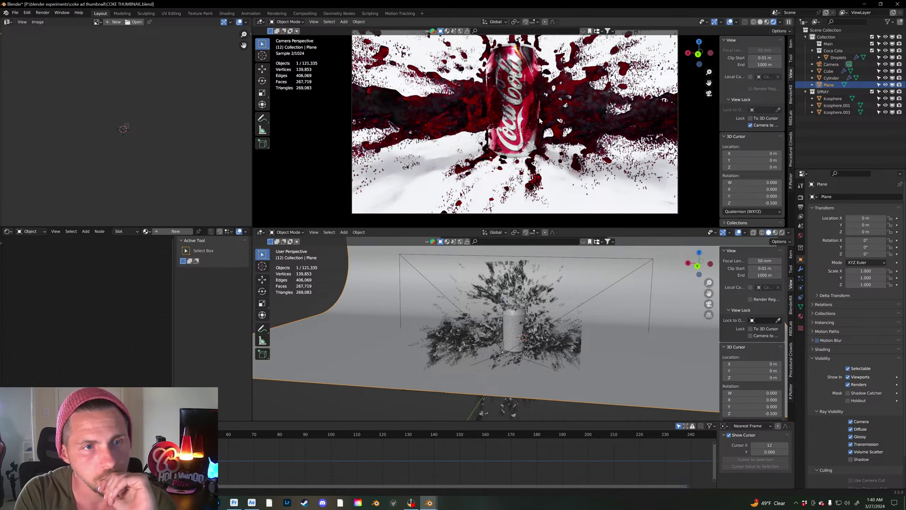
scroll(540, 122, up, 1)
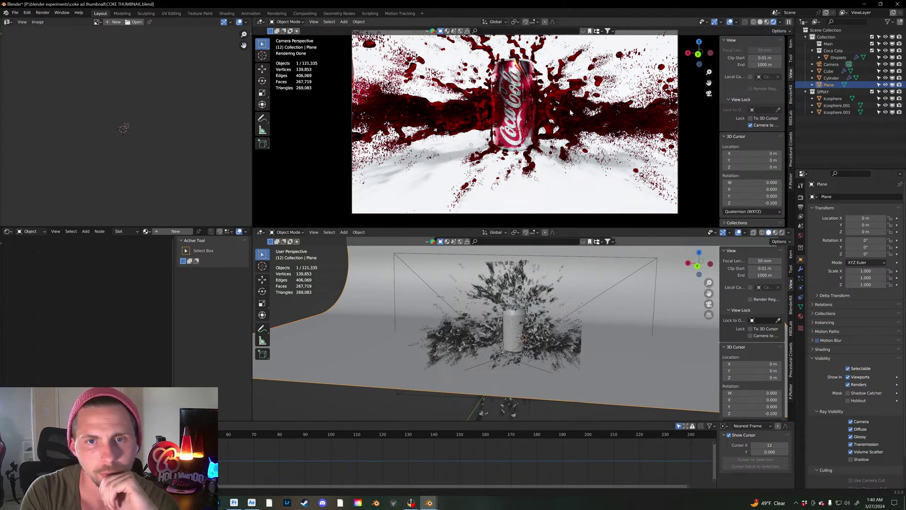
click(664, 135)
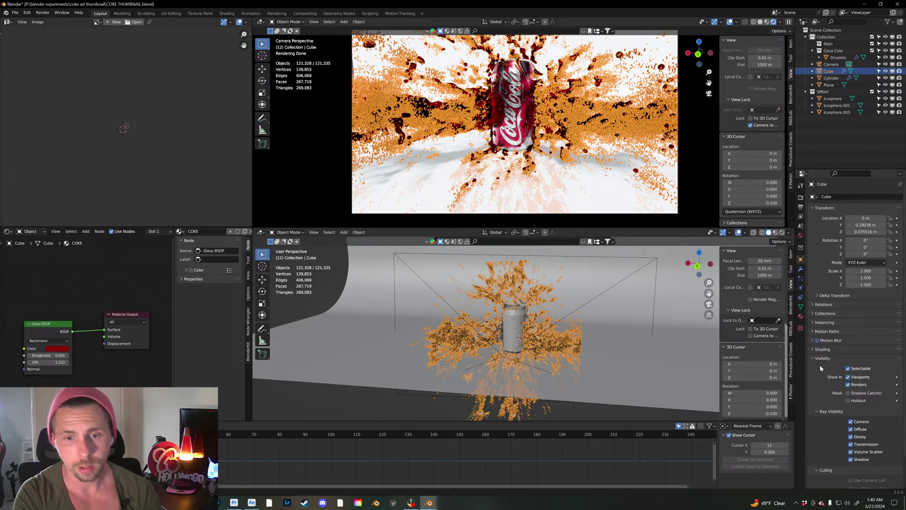
Step: Switch the camera viewport to solid shading and free all baked fluid data of the Cube domain
click(801, 289)
scroll(819, 301, down, 8)
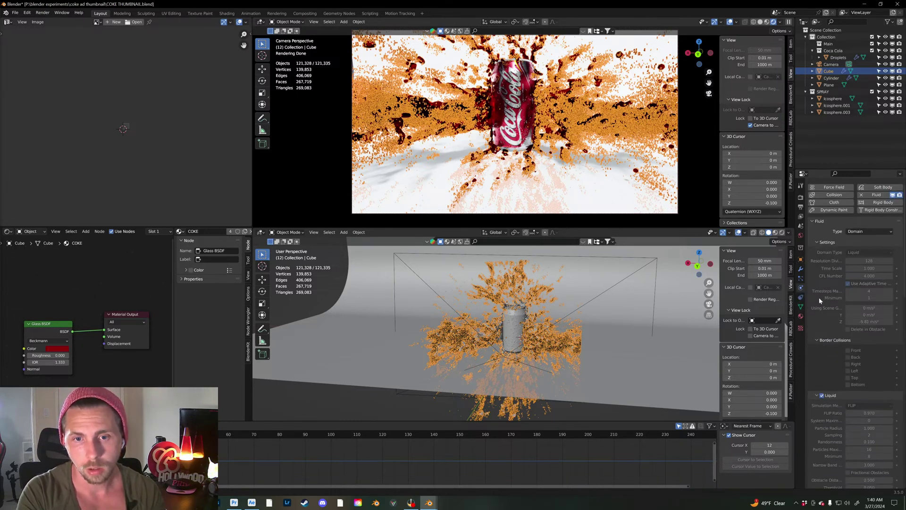
click(759, 21)
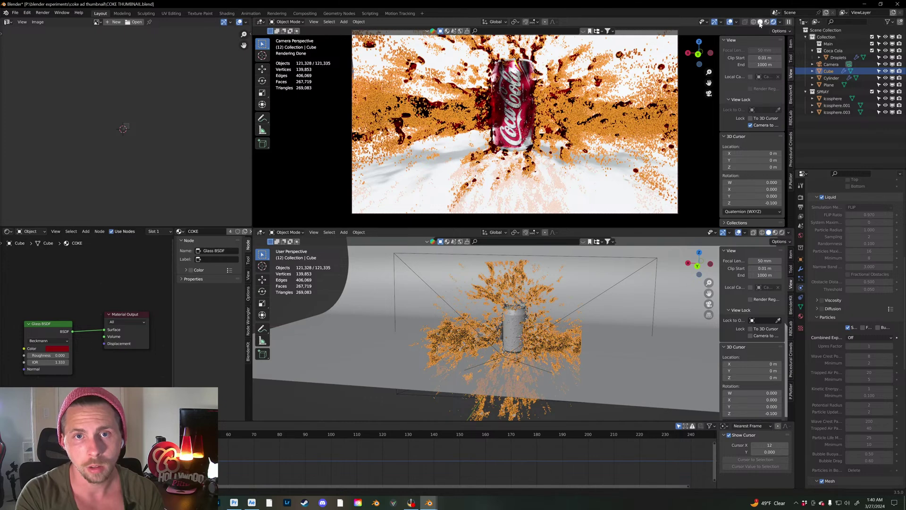
scroll(819, 355, down, 6)
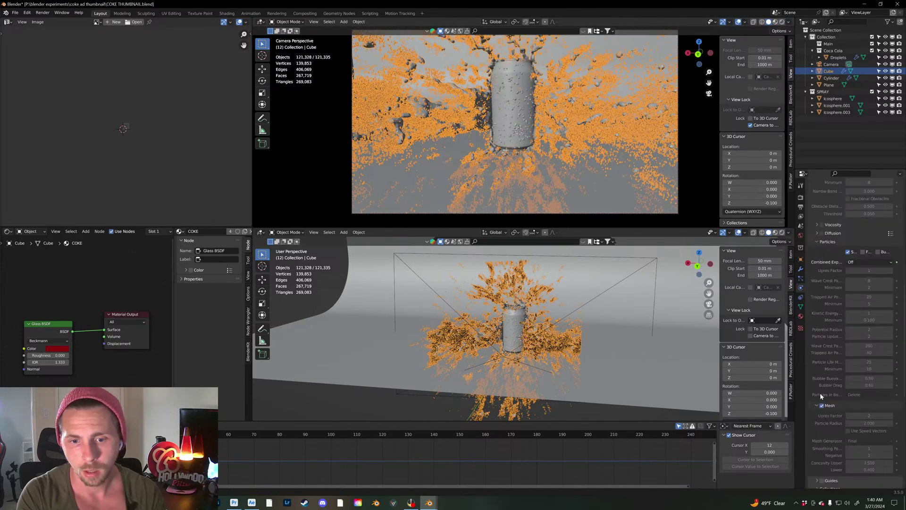
scroll(820, 395, down, 4)
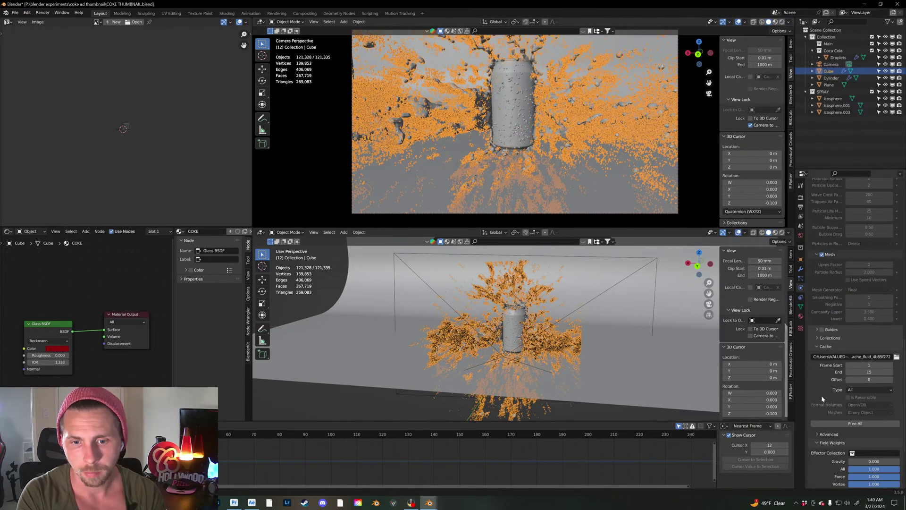
click(854, 423)
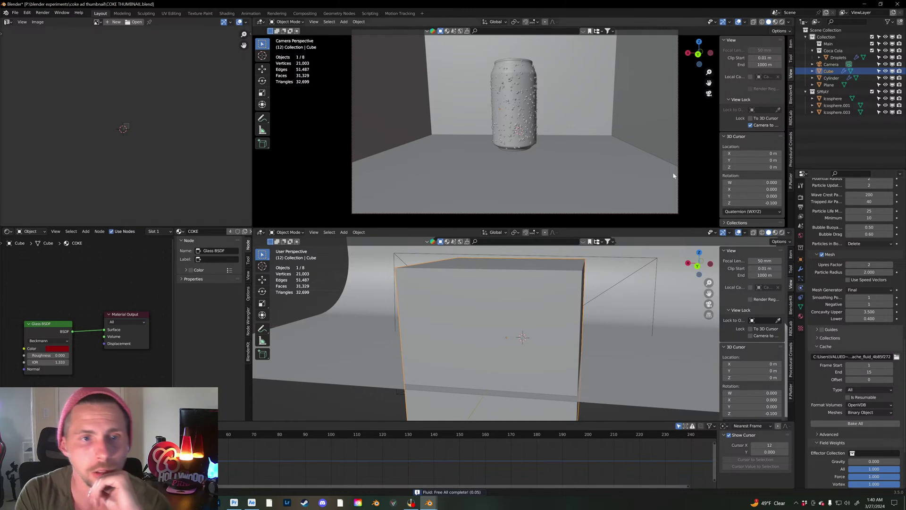
Step: Hide the Cube domain and widen the Cylinder flow mesh along X by about 3.2 times in Edit Mode
middle_drag(624, 327, 578, 331)
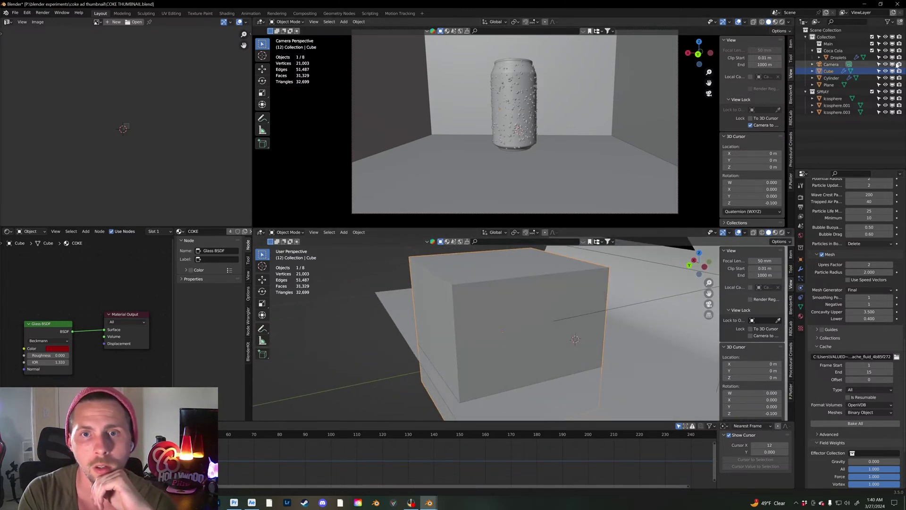
click(885, 71)
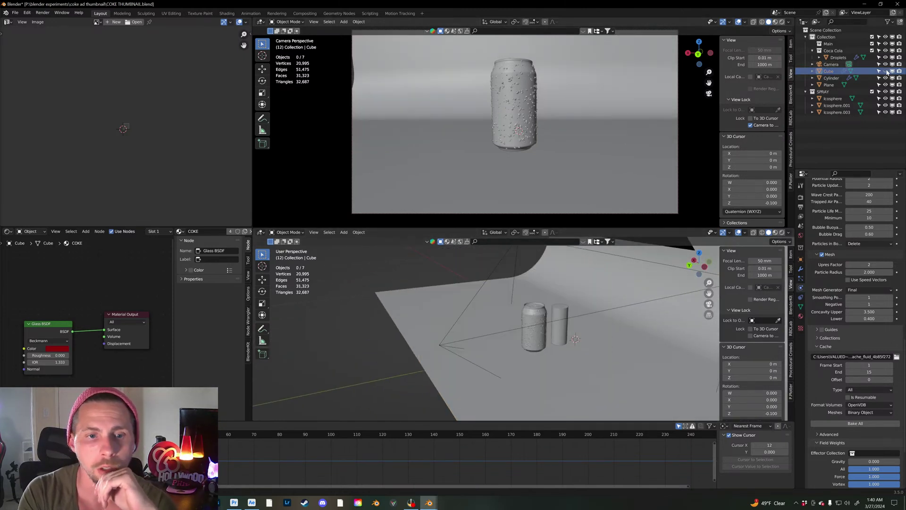
click(572, 320)
click(564, 318)
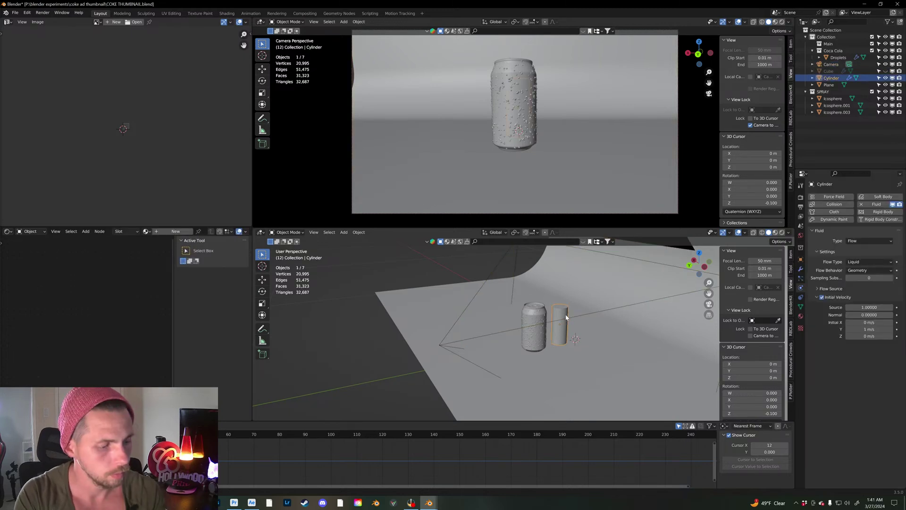
key(Tab)
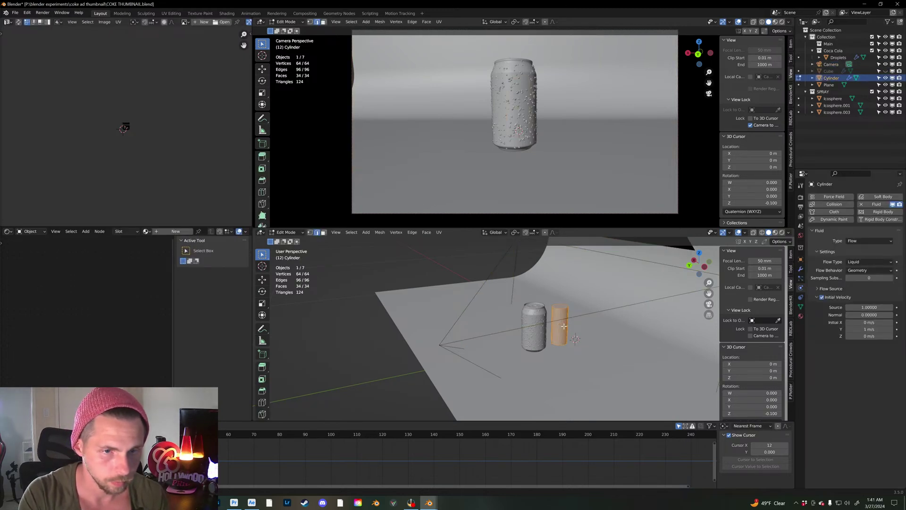
key(s)
key(x)
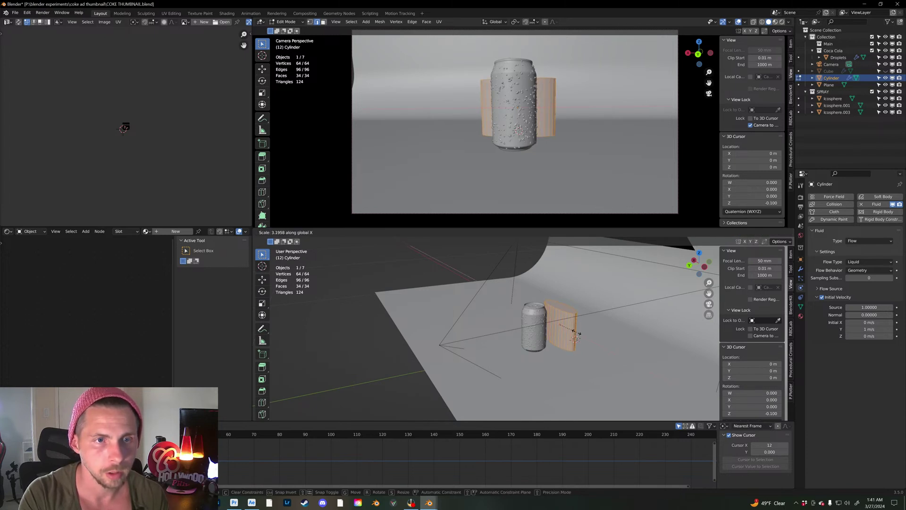
click(576, 329)
middle_drag(577, 329, 624, 325)
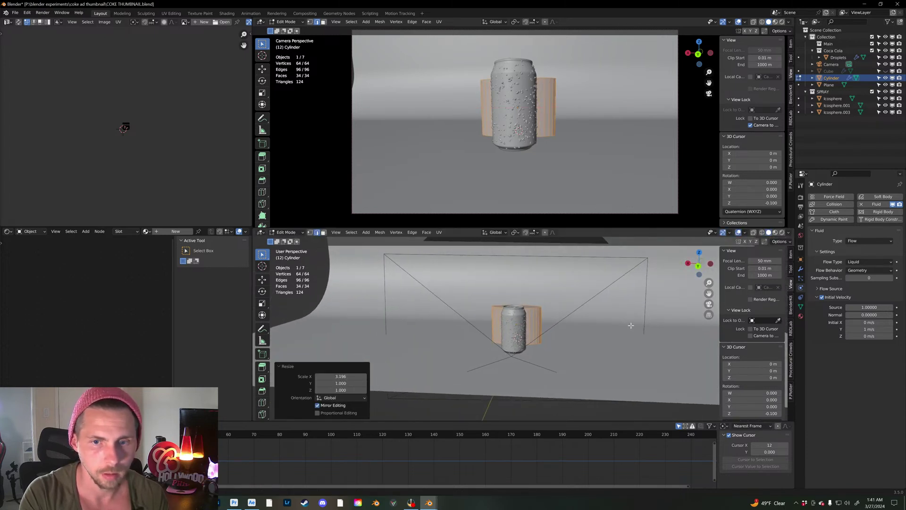
Step: Set the Cylinder's initial fluid velocity in Y to 0.5 m/s
double_click(871, 329)
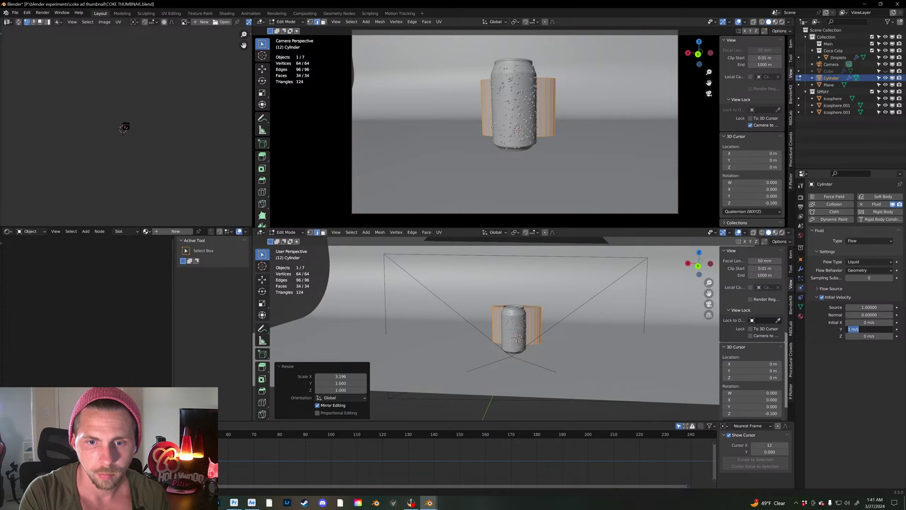
text(0.5)
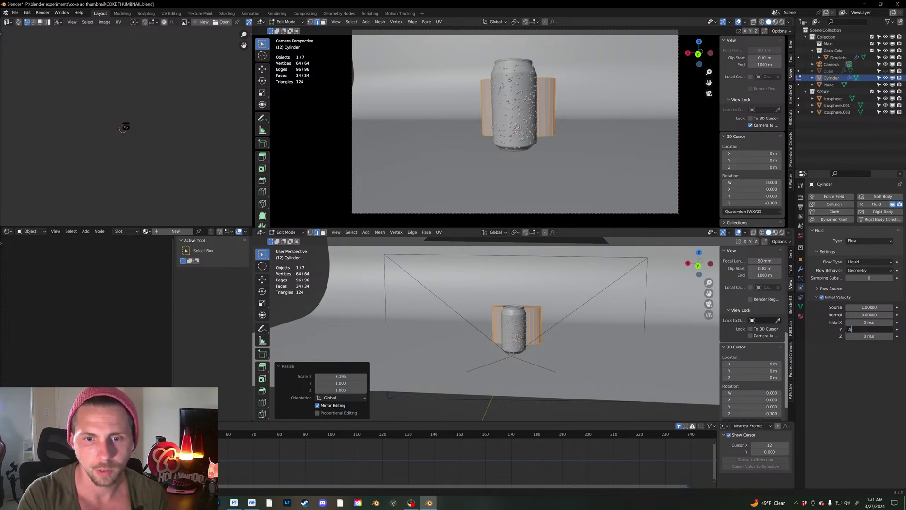
key(Return)
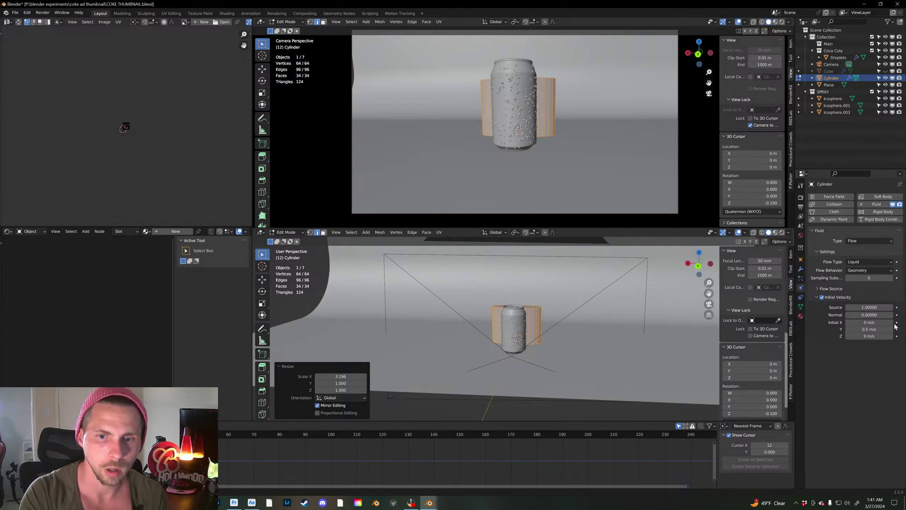
Step: Narrow the Cylinder mesh slightly along X, return to Object Mode and apply the object's scale
key(s)
key(x)
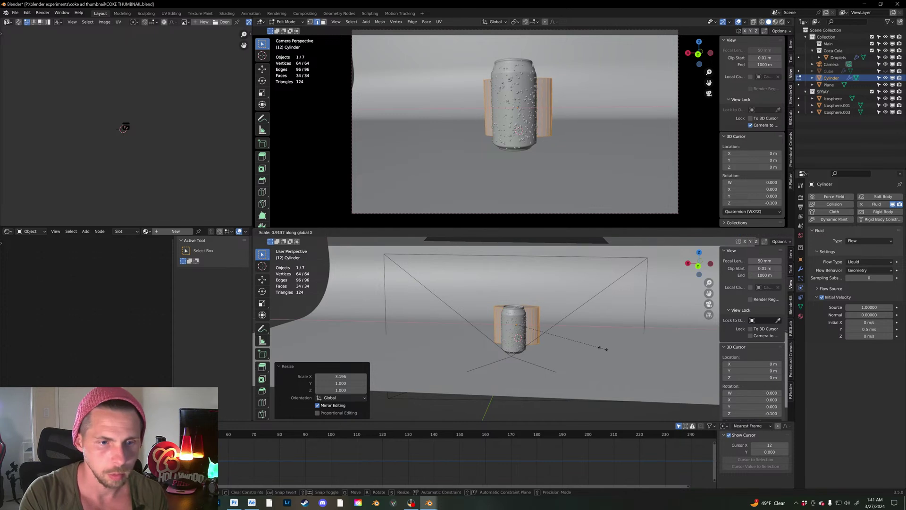
click(589, 344)
key(Tab)
key(ctrl+a)
click(554, 335)
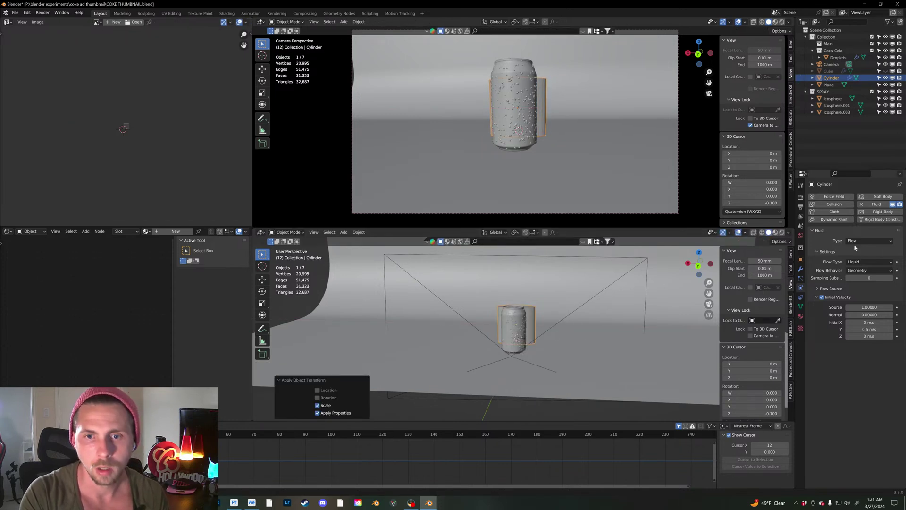
middle_drag(555, 310, 554, 305)
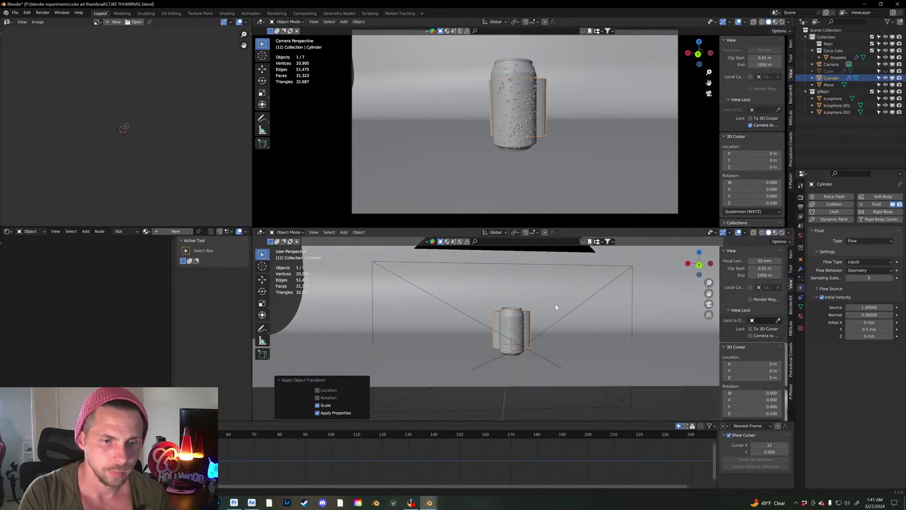
Step: Unhide the Cube fluid domain around the can and Cylinder
click(885, 71)
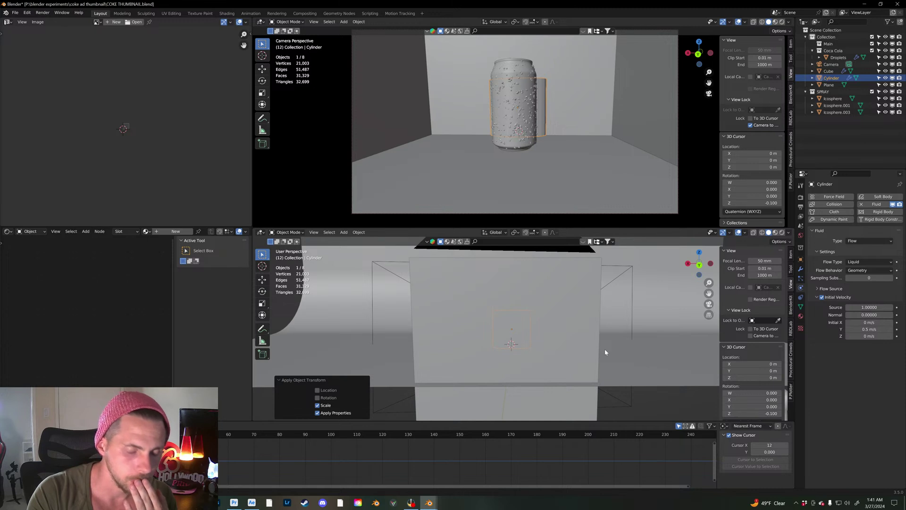
mouse_move(606, 349)
middle_down()
mouse_move(566, 335)
mouse_move(579, 345)
mouse_move(625, 335)
mouse_move(602, 344)
middle_up()
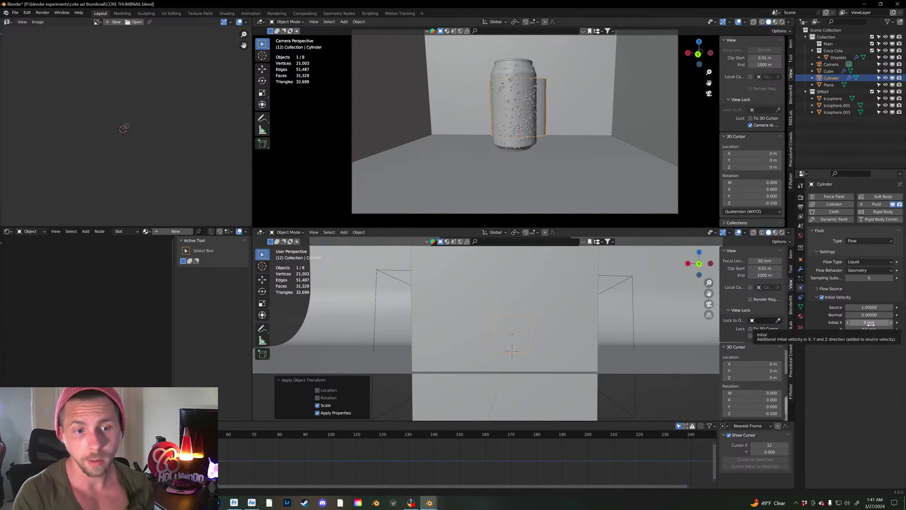
middle_drag(619, 341, 643, 343)
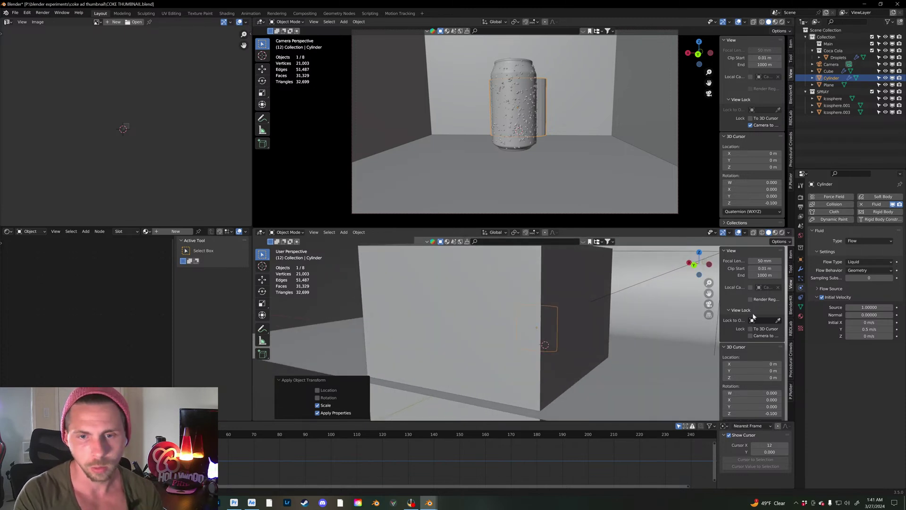
Step: Save the file and bake the Cube domain's complete fluid simulation
click(598, 289)
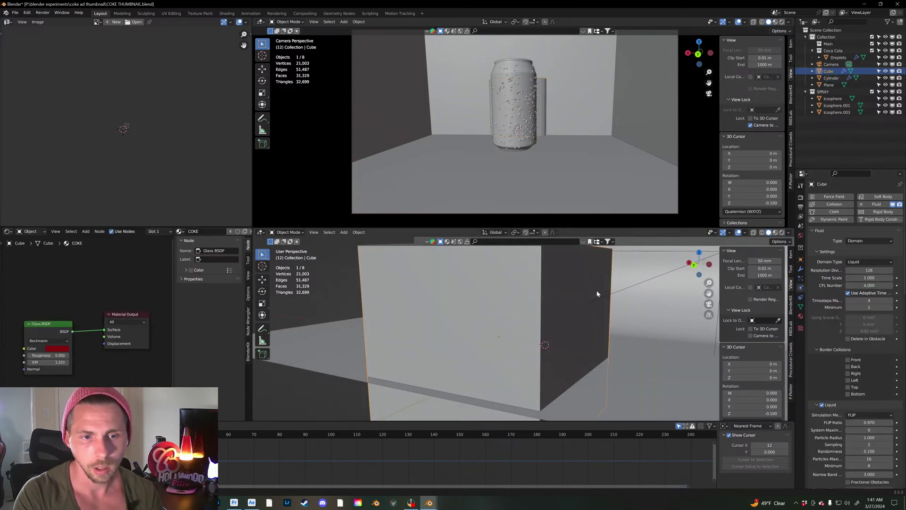
scroll(828, 423, down, 12)
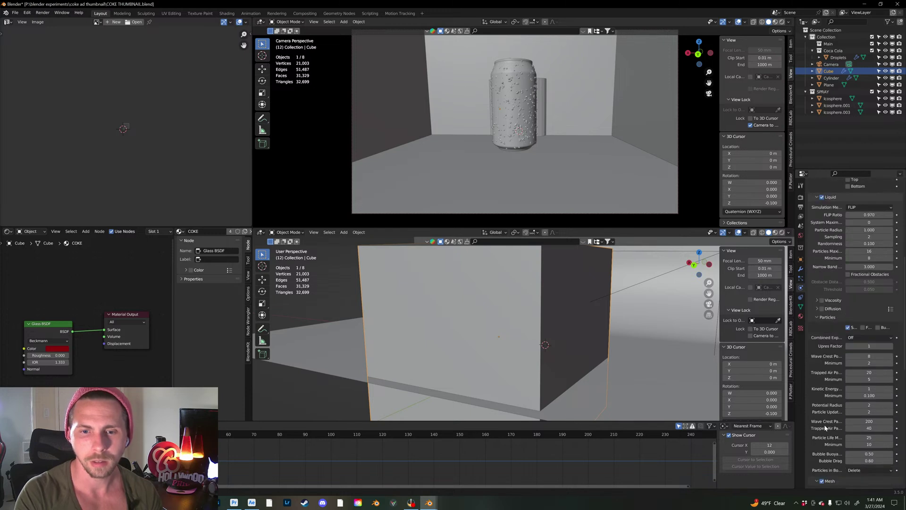
scroll(824, 430, down, 6)
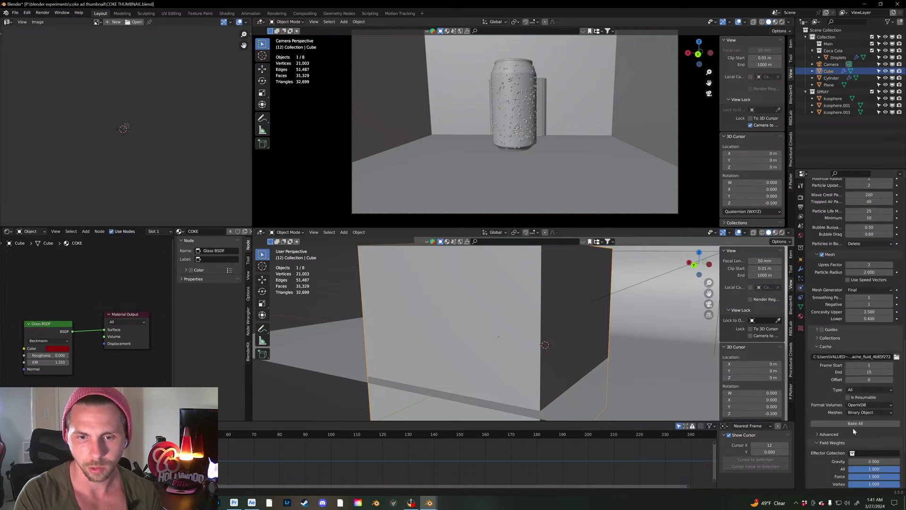
key(ctrl+s)
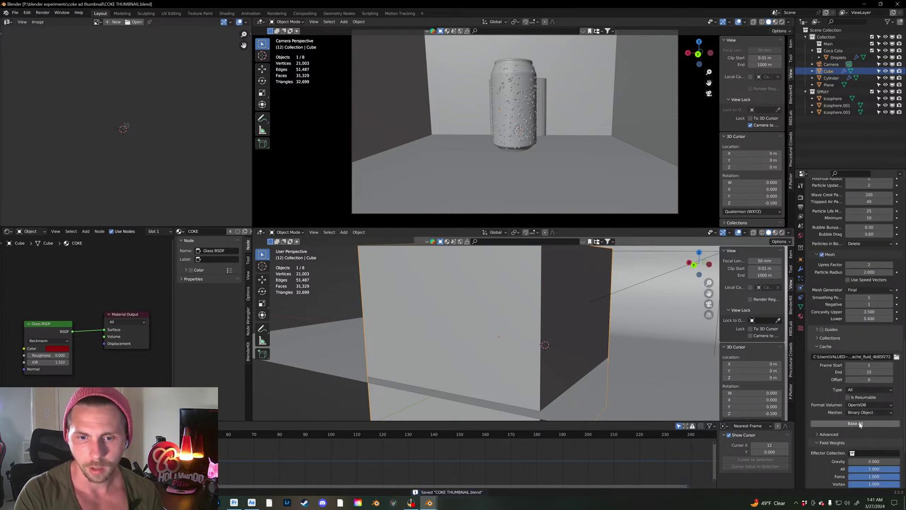
click(860, 424)
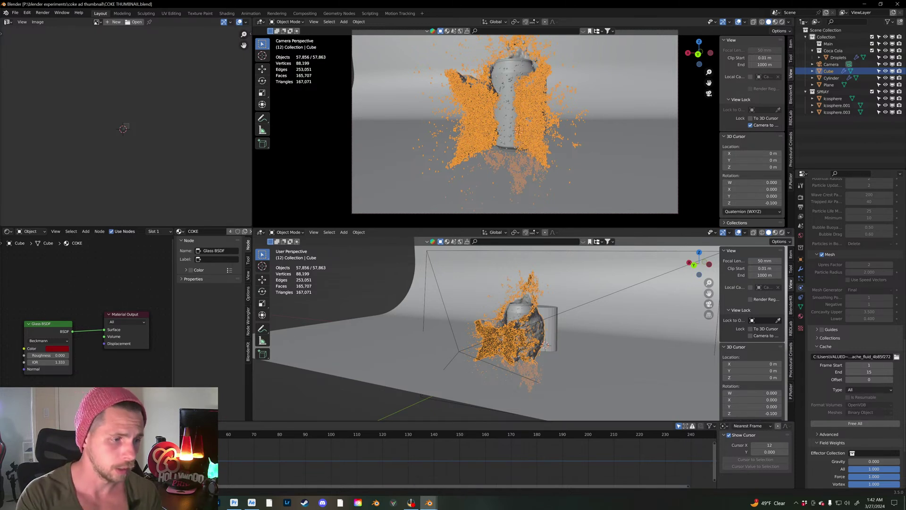
Step: Step back to frame 8 and forward to frame 15 to examine the baked splash shape around the can
key(Left)
key(Left)
key(Left)
key(Left)
middle_drag(584, 361, 606, 360)
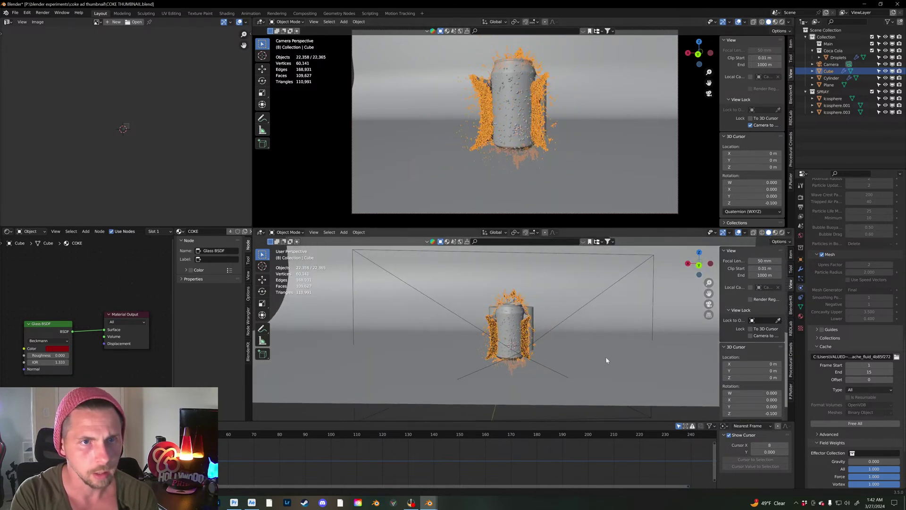
middle_drag(566, 156, 570, 157)
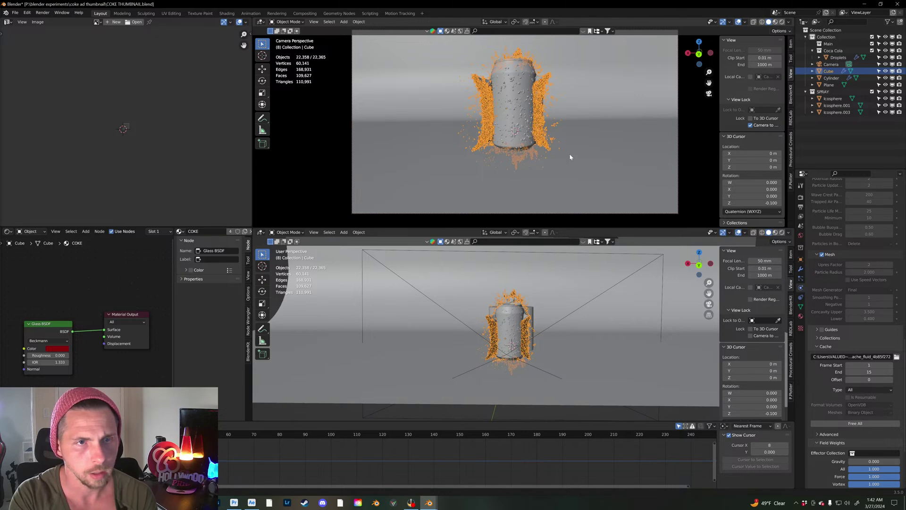
key(Right)
key(Right)
key(Right)
key(Right)
key(Right)
key(Right)
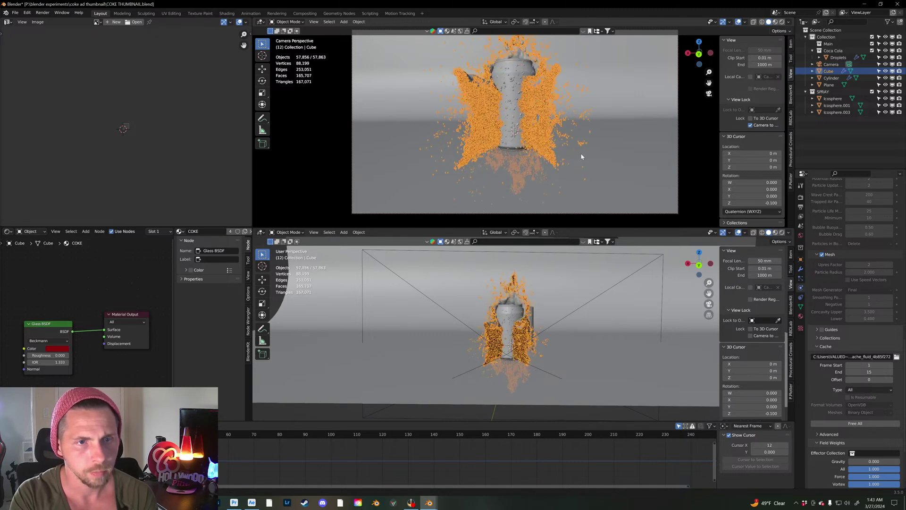
key(Right)
Step: Add a new material to the backdrop plane and set its base color to black
click(649, 164)
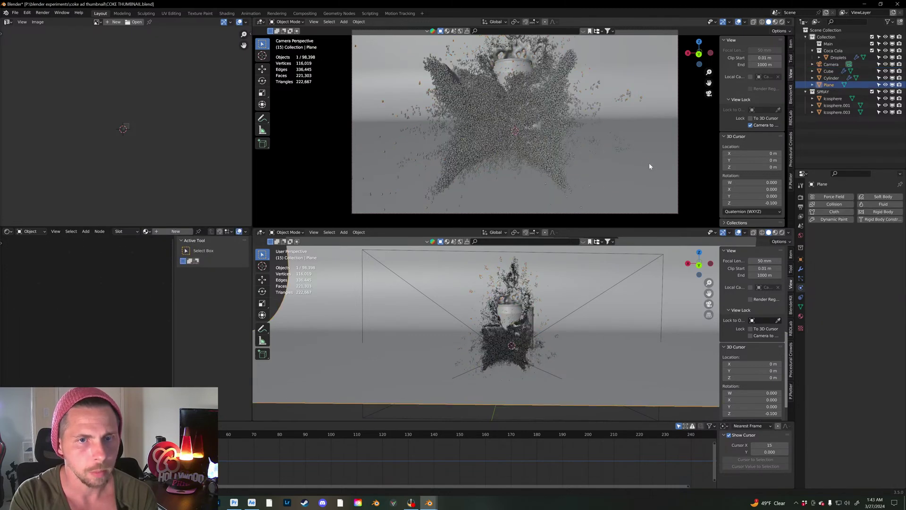
click(175, 232)
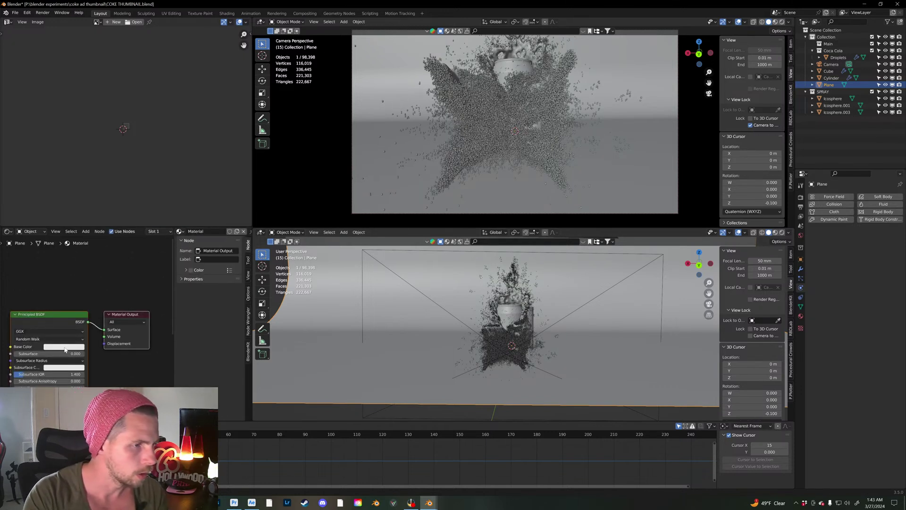
click(63, 346)
drag(95, 286, 97, 303)
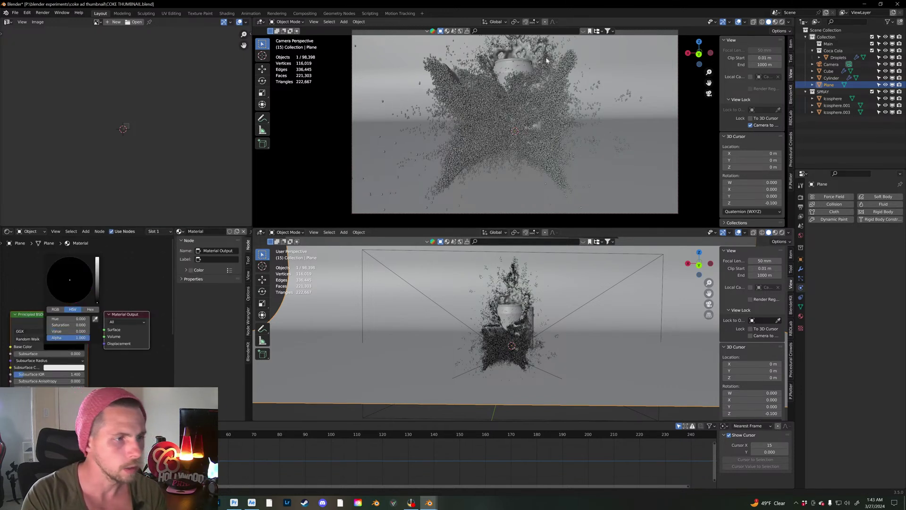
Step: Switch the camera viewport to Material Preview and set the backdrop material's Metallic to about 0.335
click(775, 22)
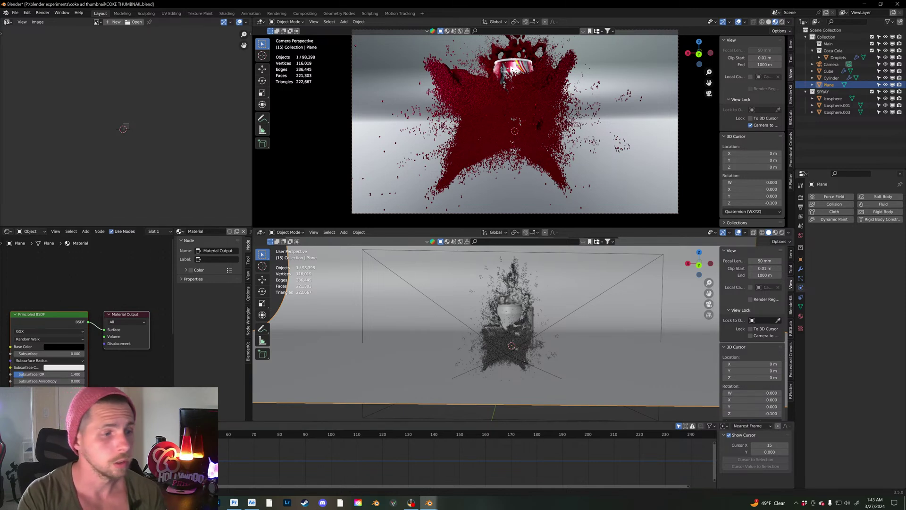
middle_drag(116, 399, 123, 350)
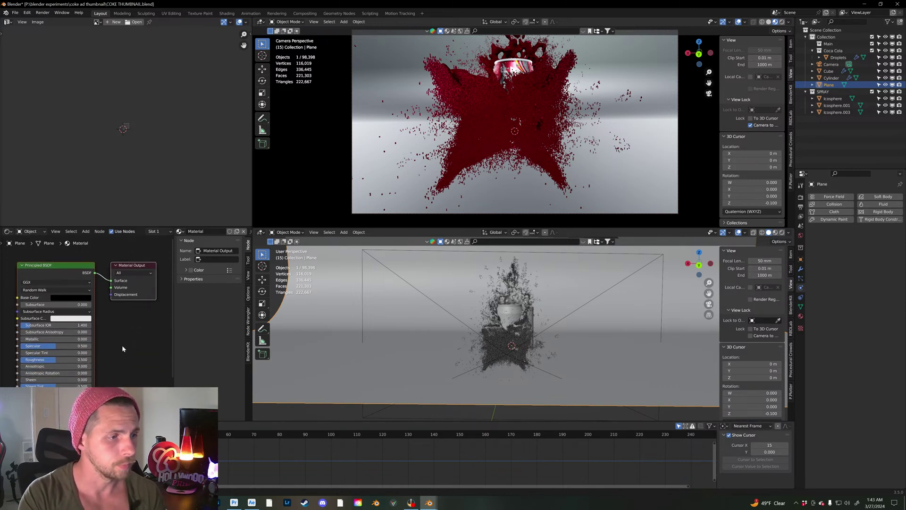
drag(56, 338, 83, 339)
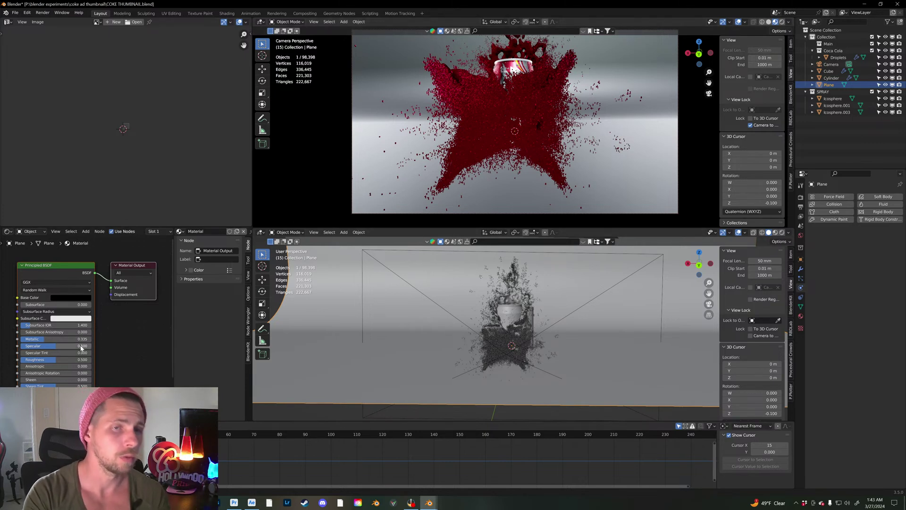
mouse_move(216, 502)
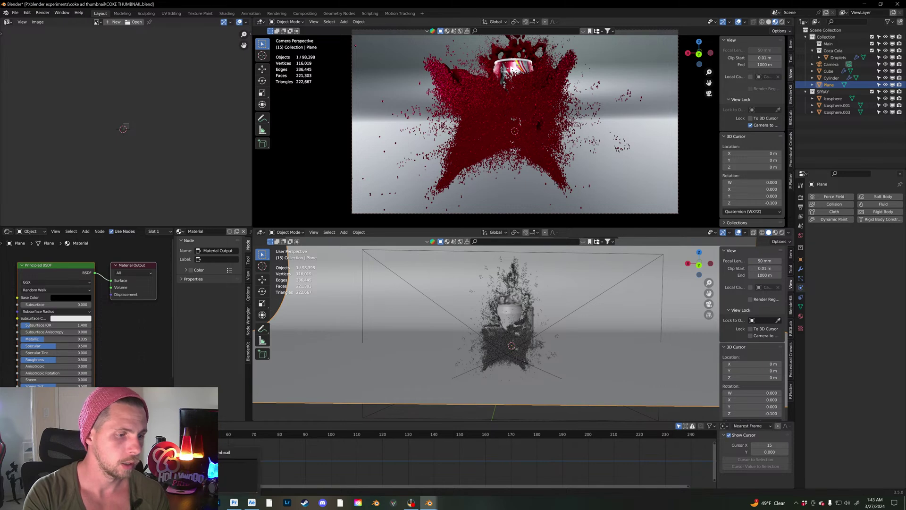
Step: Switch to File Explorer and browse the BLENDER EXPERIMENTS folder for an earlier water simulation render to use as reference
click(226, 472)
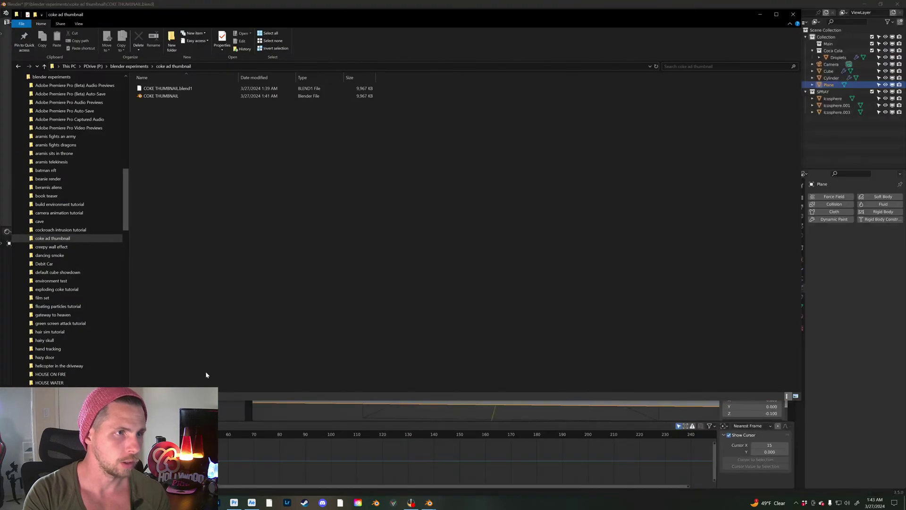
drag(129, 206, 135, 103)
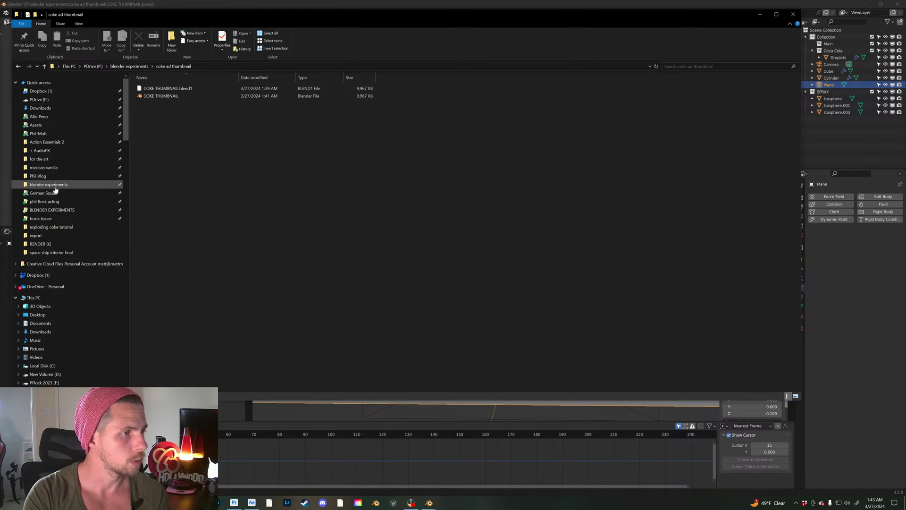
click(51, 210)
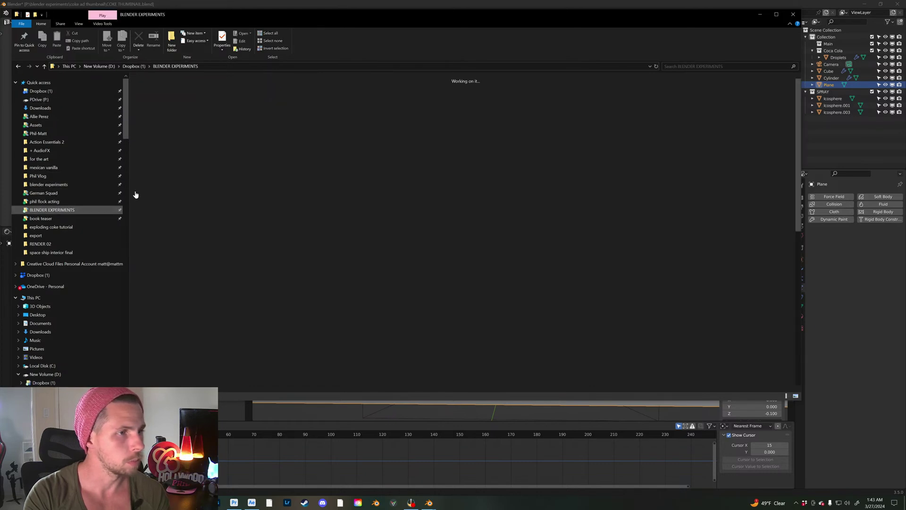
scroll(449, 288, down, 5)
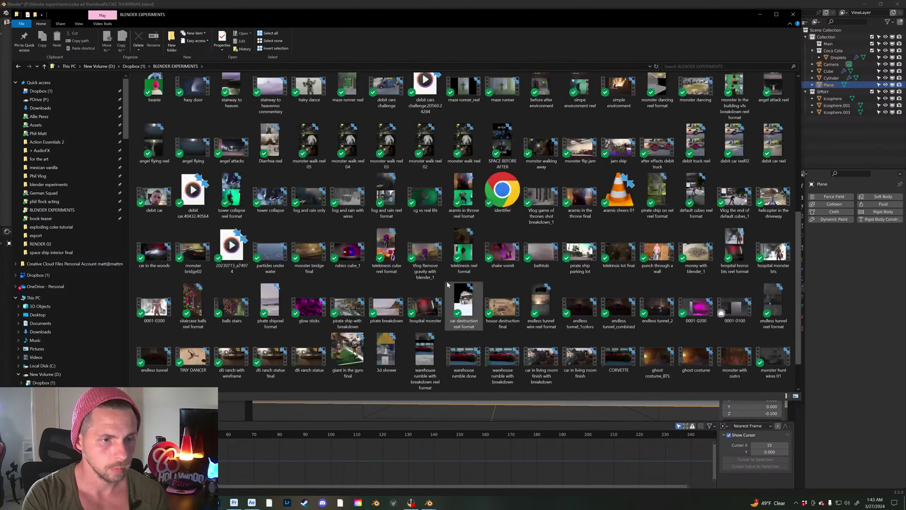
scroll(447, 284, down, 1)
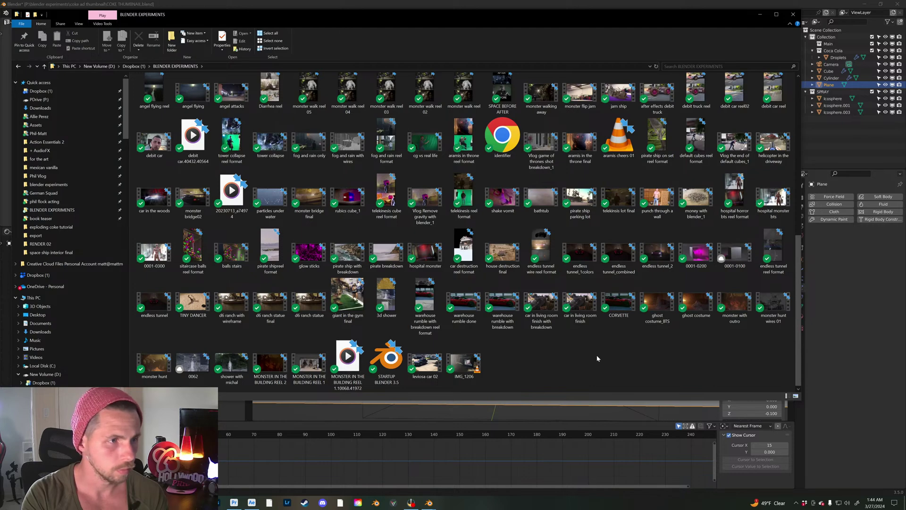
scroll(608, 363, up, 2)
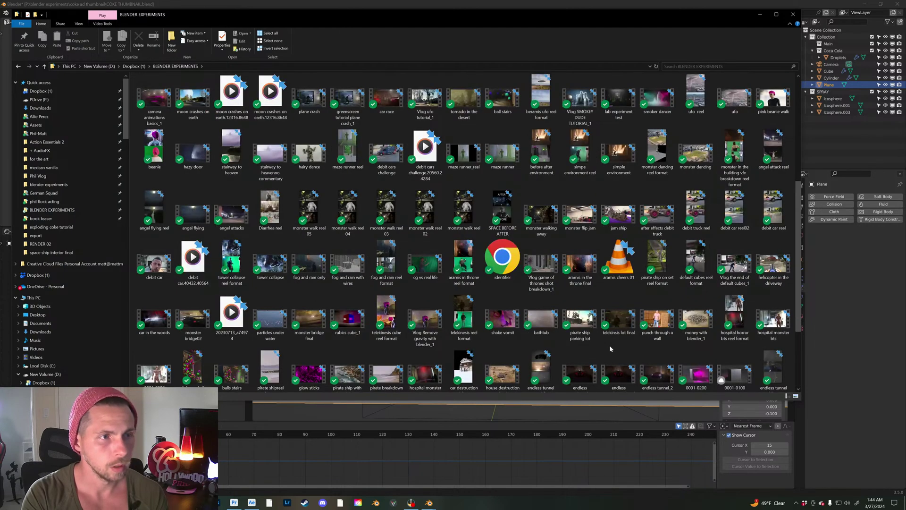
scroll(609, 344, up, 10)
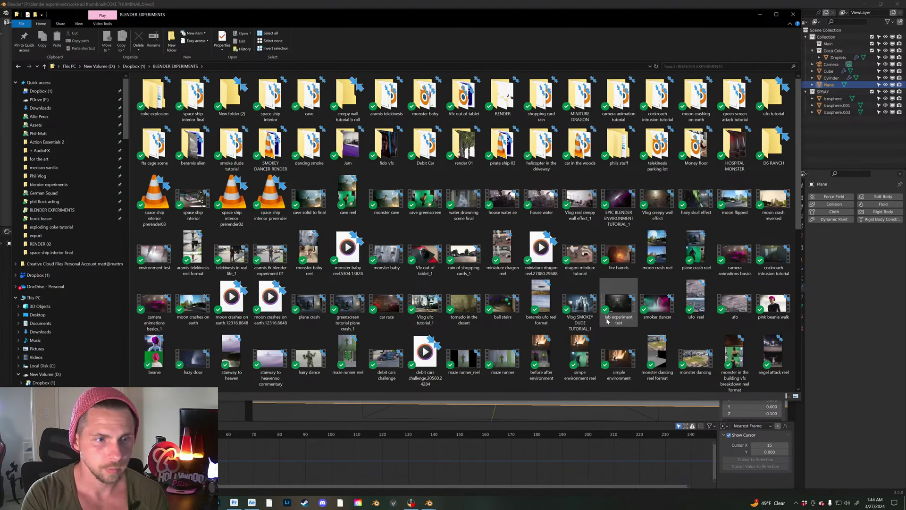
scroll(609, 320, down, 12)
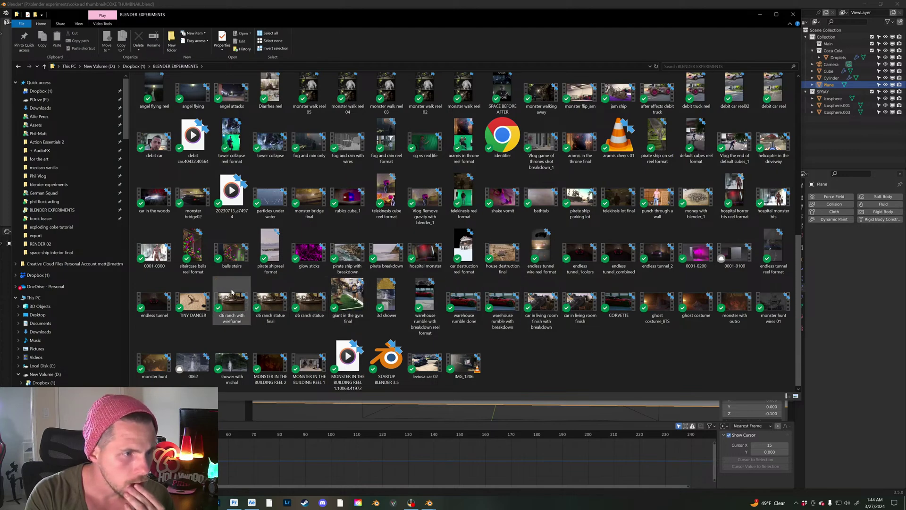
scroll(335, 223, up, 2)
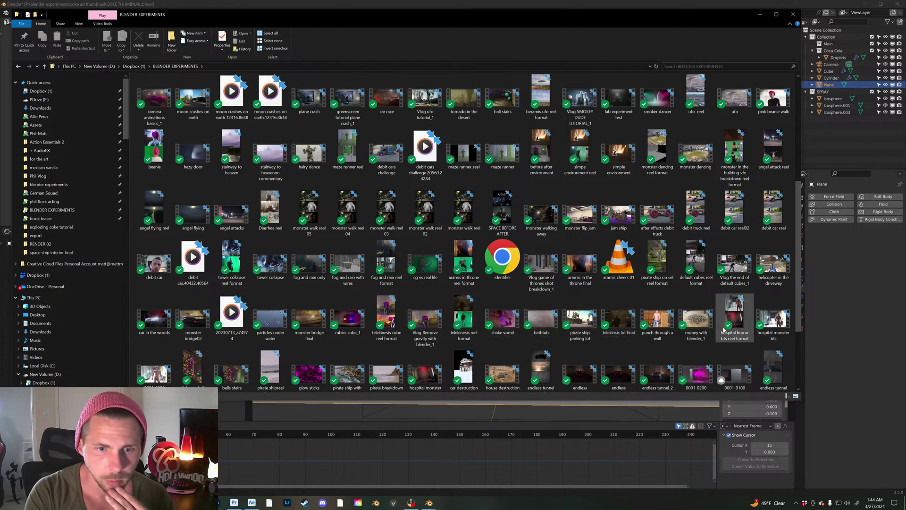
click(724, 330)
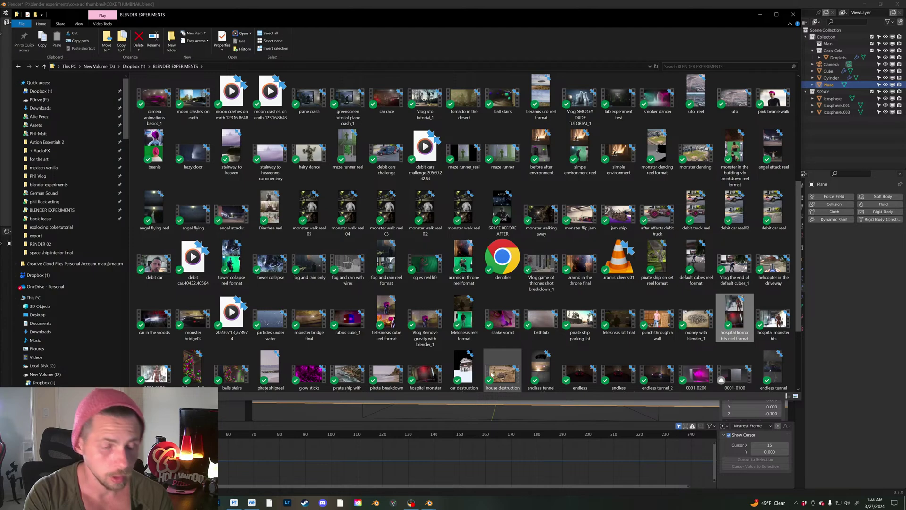
scroll(493, 374, down, 3)
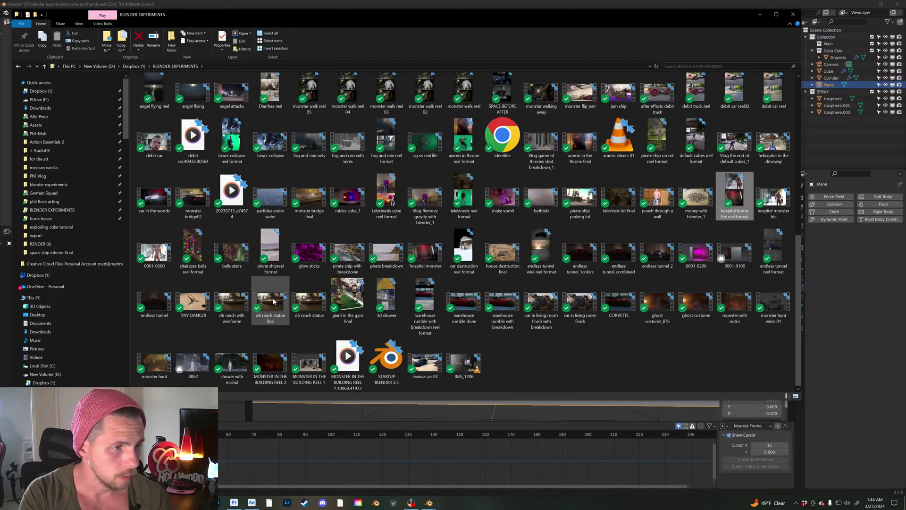
scroll(231, 283, up, 3)
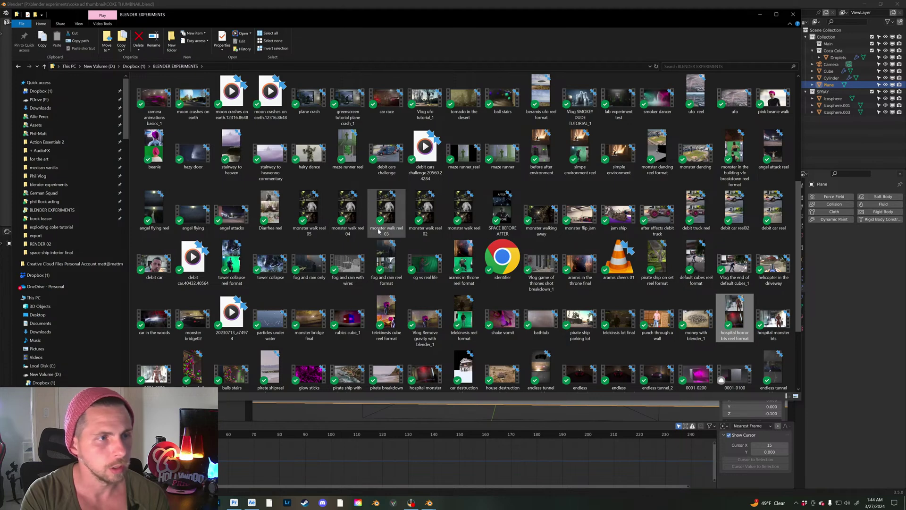
scroll(380, 234, up, 3)
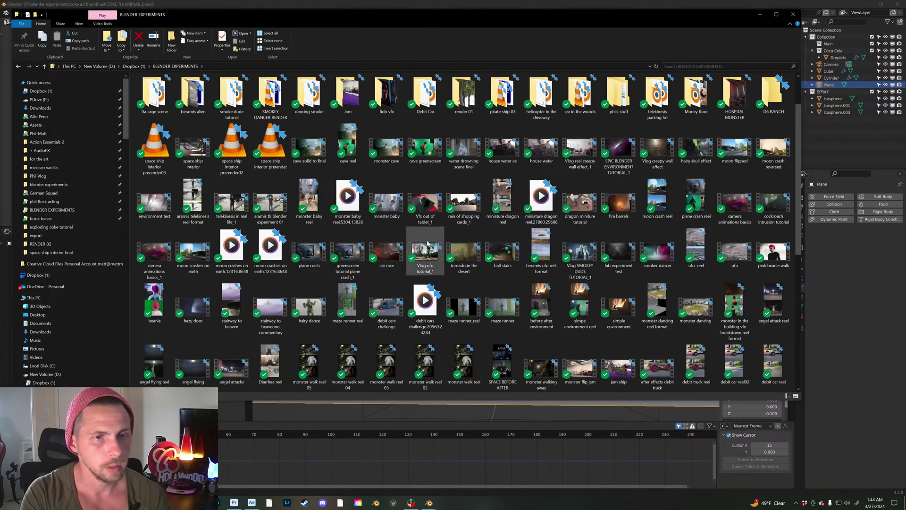
Step: Play the "water drowning scene final" video to study its splash, close it and return to Blender
double_click(464, 147)
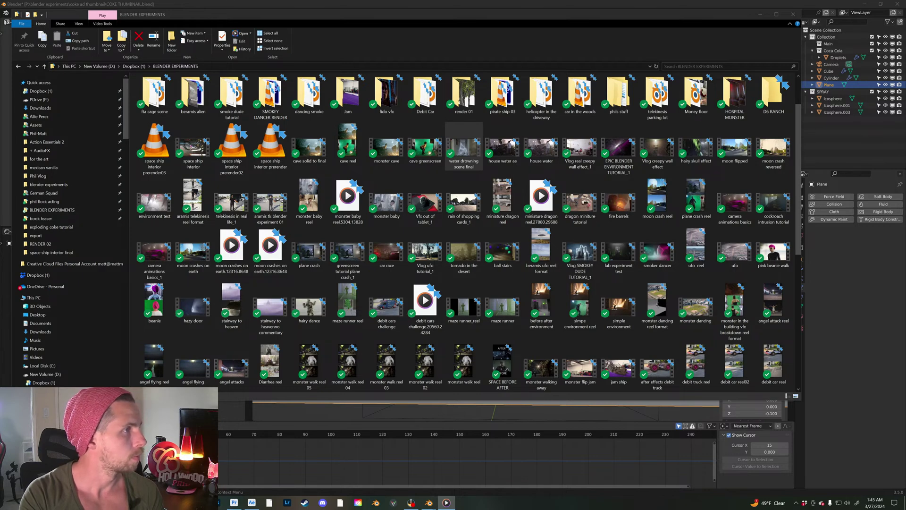
double_click(463, 144)
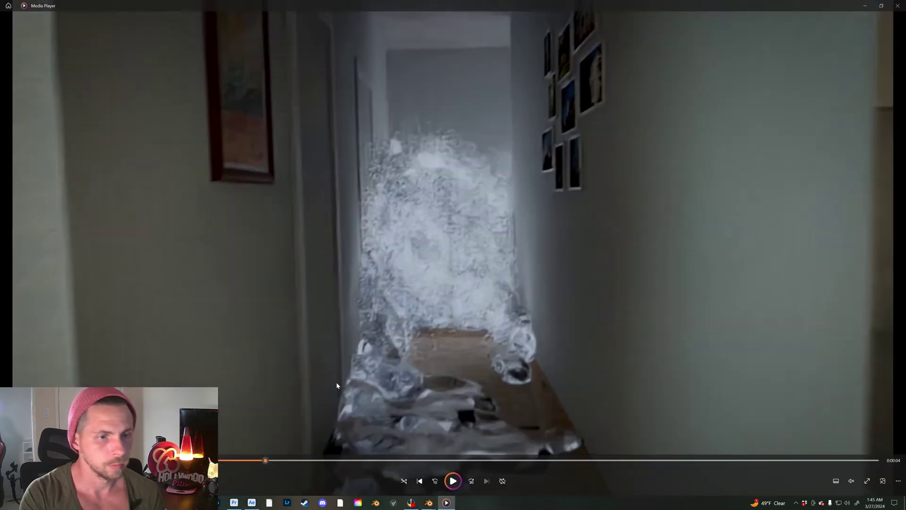
click(241, 458)
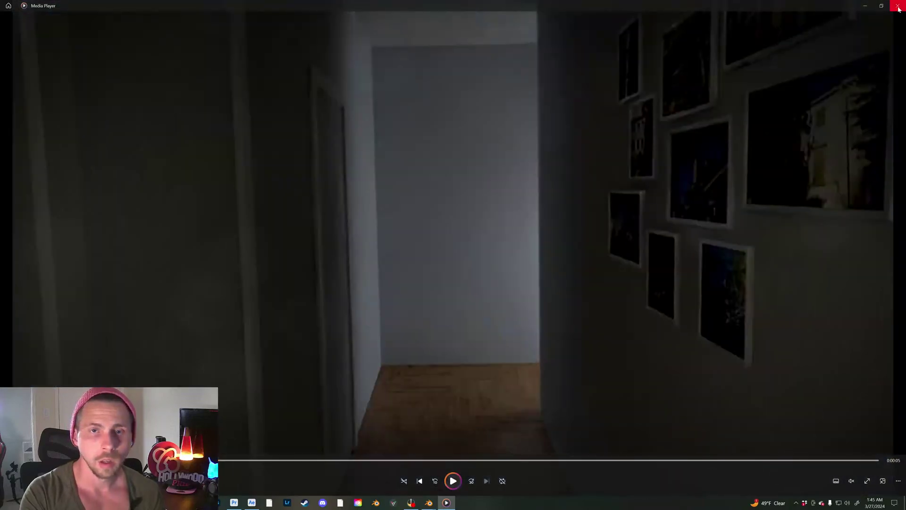
click(898, 6)
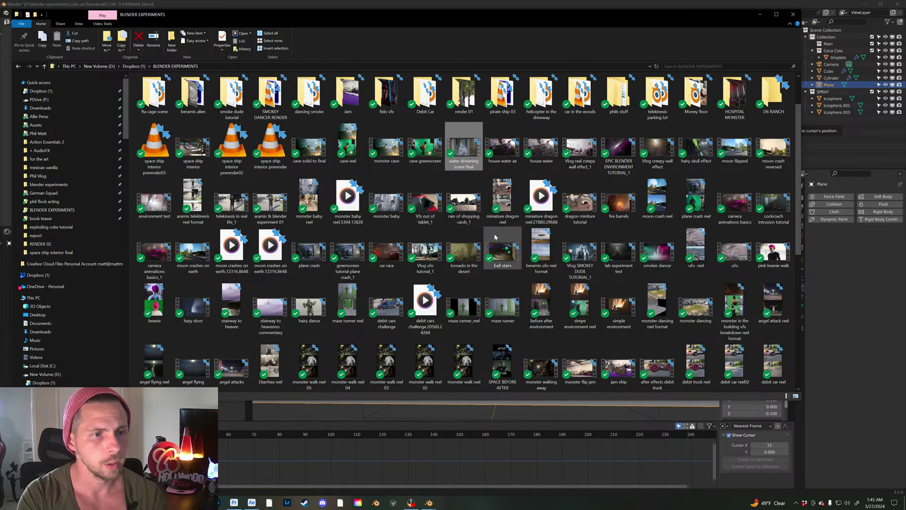
click(761, 15)
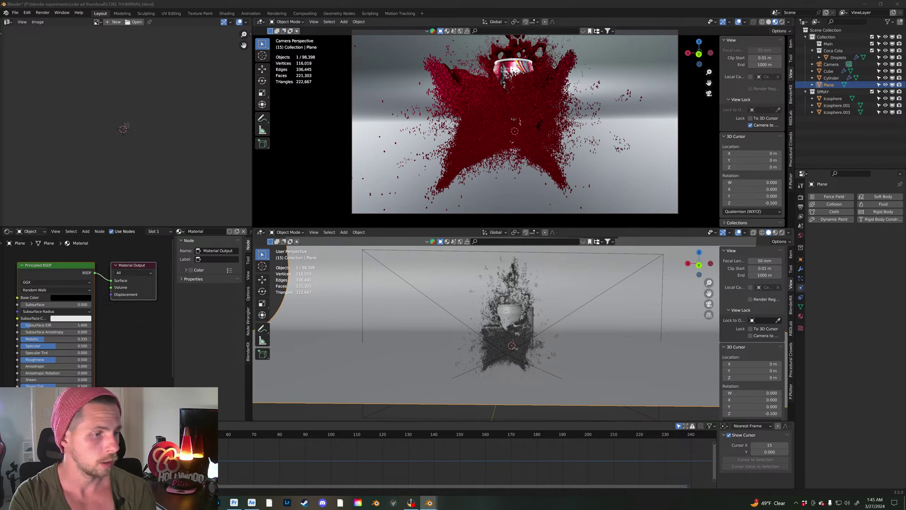
Step: Step back and forth through the simulation up to frame 18, ending on frame 9, to examine the splash around the can
key(Left)
key(Left)
key(Left)
key(Left)
key(Left)
key(Left)
key(Left)
key(Left)
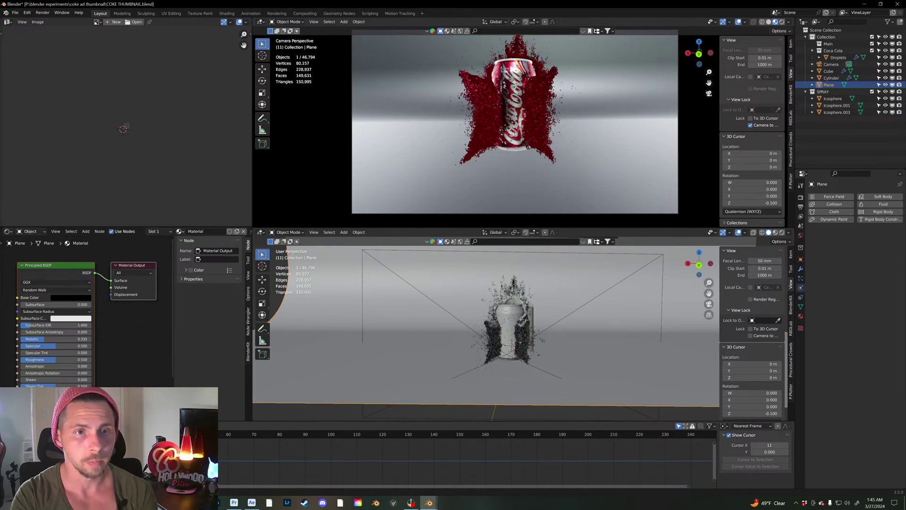
key(Right)
key(Right)
key(Right)
key(Right)
key(Right)
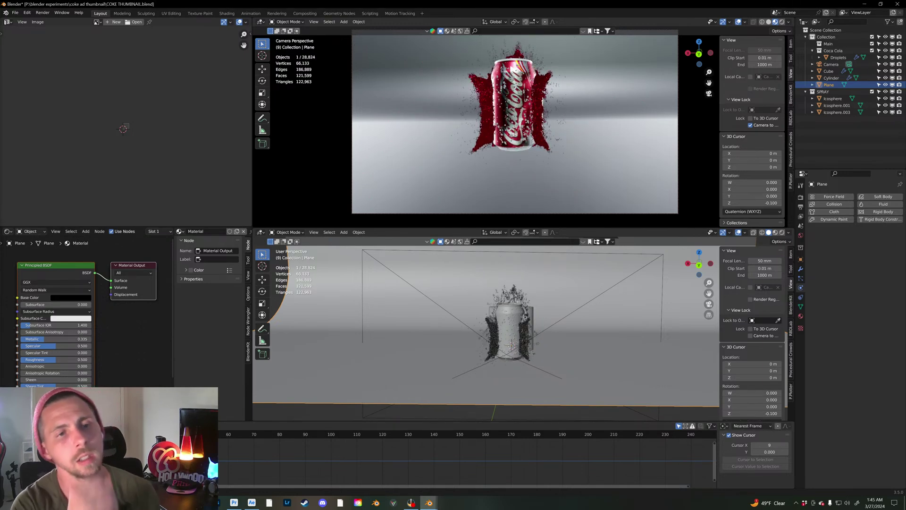
key(Right)
key(Right)
key(Right)
key(Right)
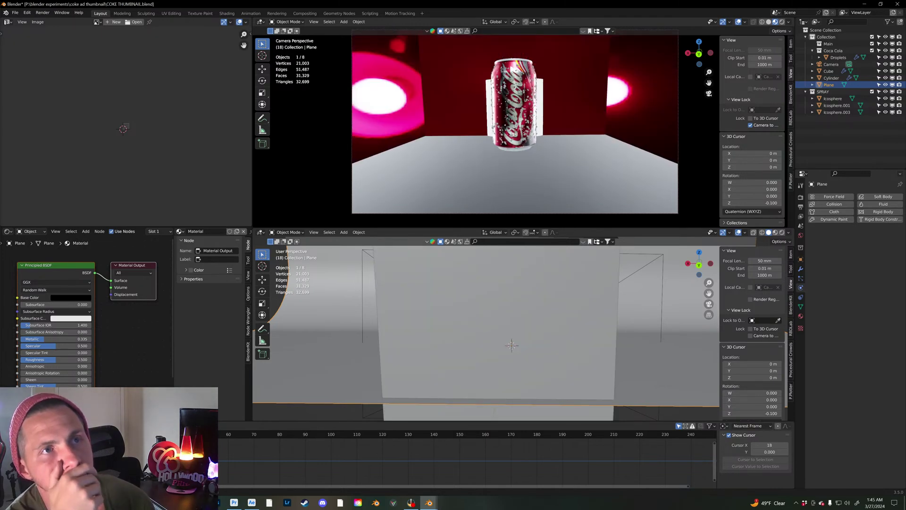
key(Left)
key(Left)
key(Left)
key(Left)
key(Left)
key(Left)
key(Left)
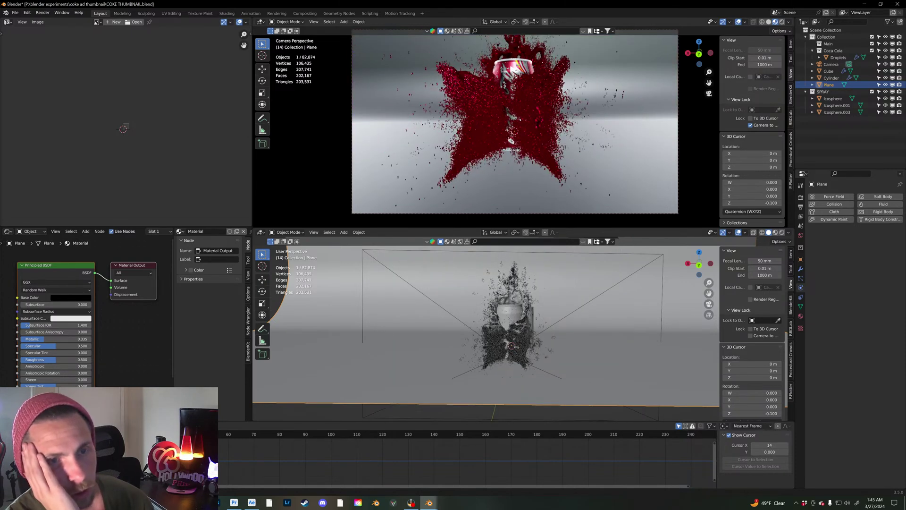
key(Left)
key(Left)
key(Left)
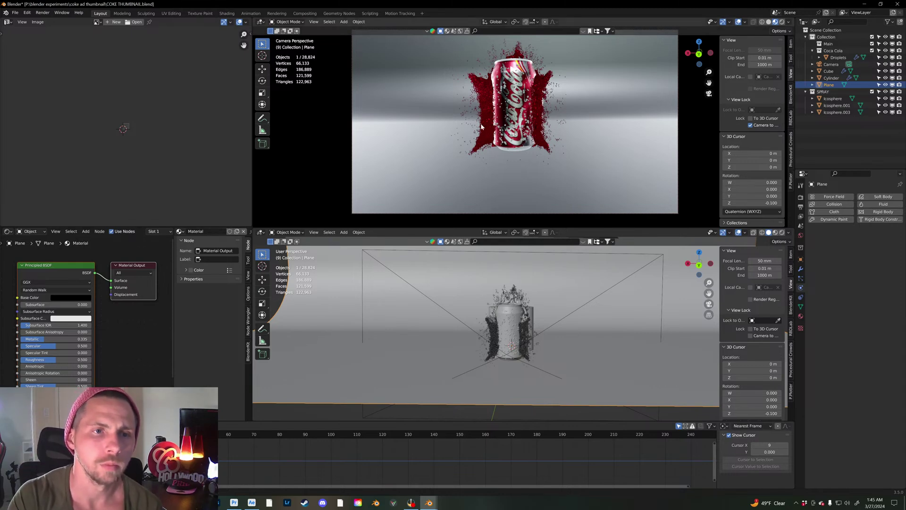
Step: Select the Cube fluid domain and hide its Spray particle system in the viewport
click(497, 337)
middle_drag(497, 337, 579, 362)
scroll(580, 362, up, 4)
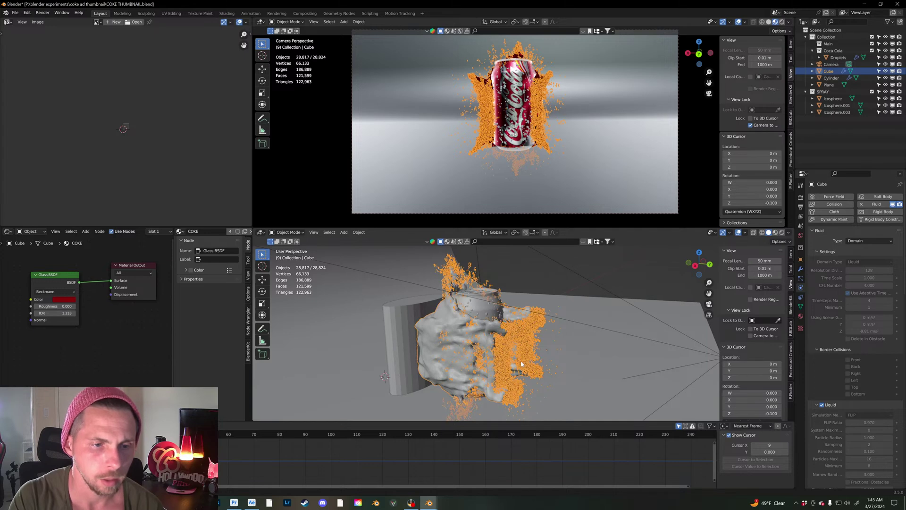
middle_drag(691, 306, 572, 328)
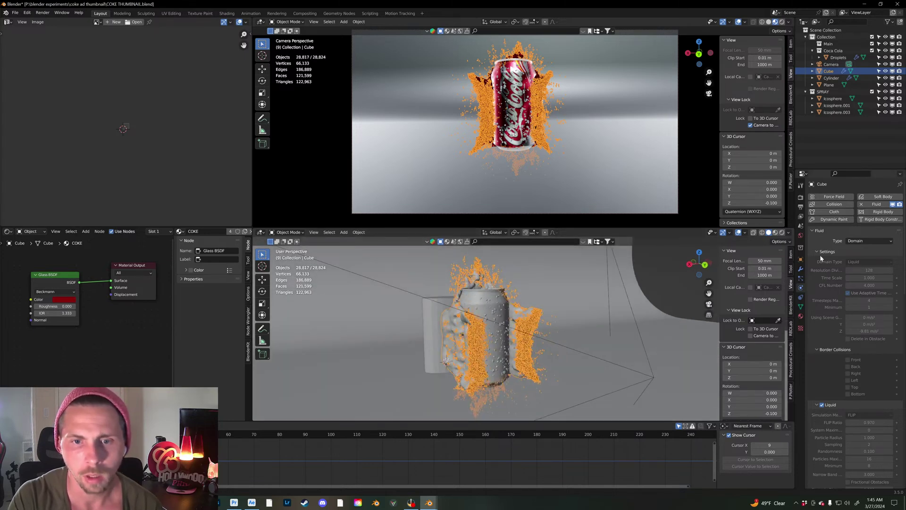
click(801, 278)
click(881, 206)
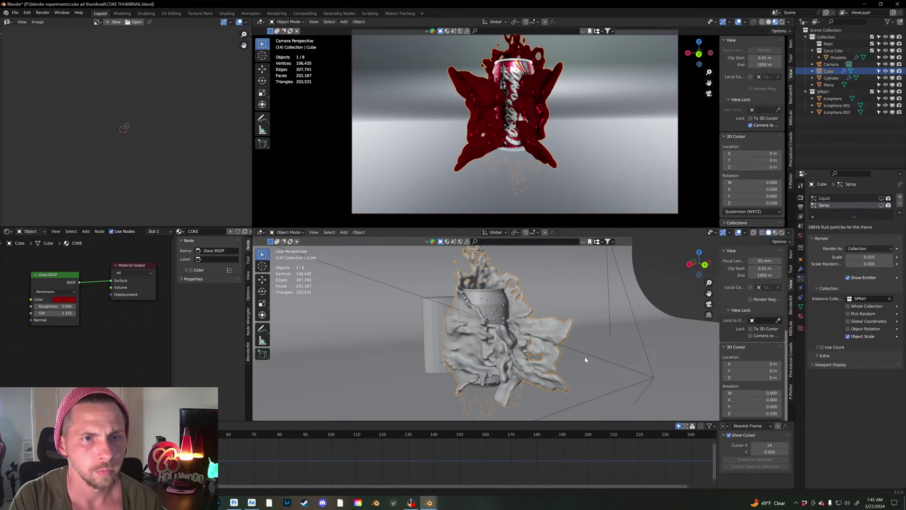
Step: Step back to frame 13 and forward to frame 15 to examine the splash mesh without spray from the front
key(Left)
key(Left)
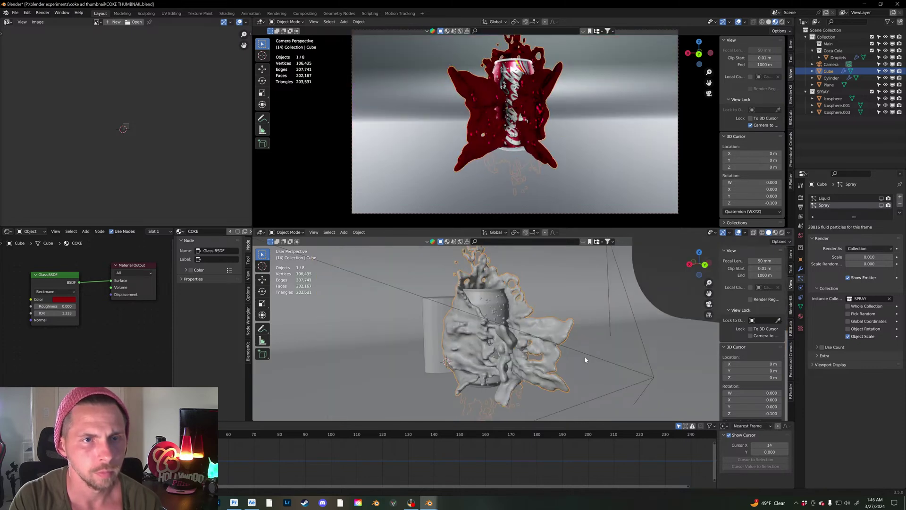
key(Left)
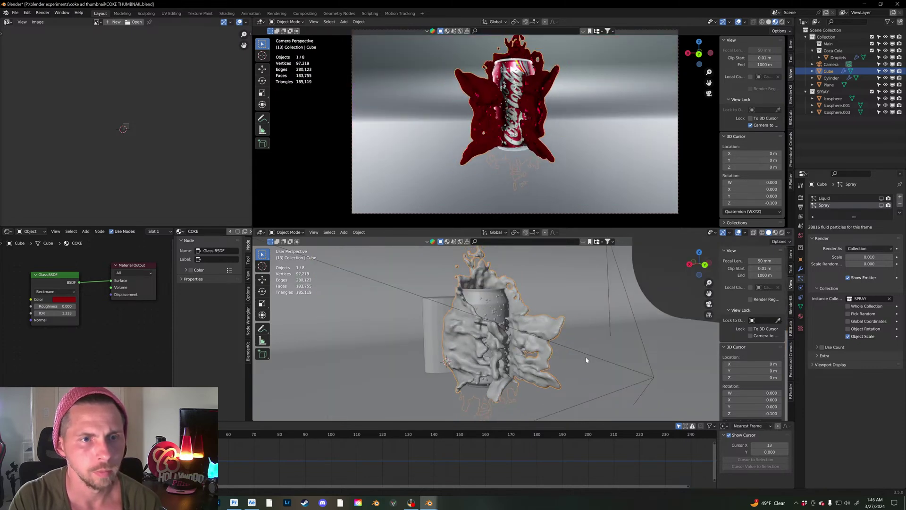
middle_drag(581, 358, 551, 352)
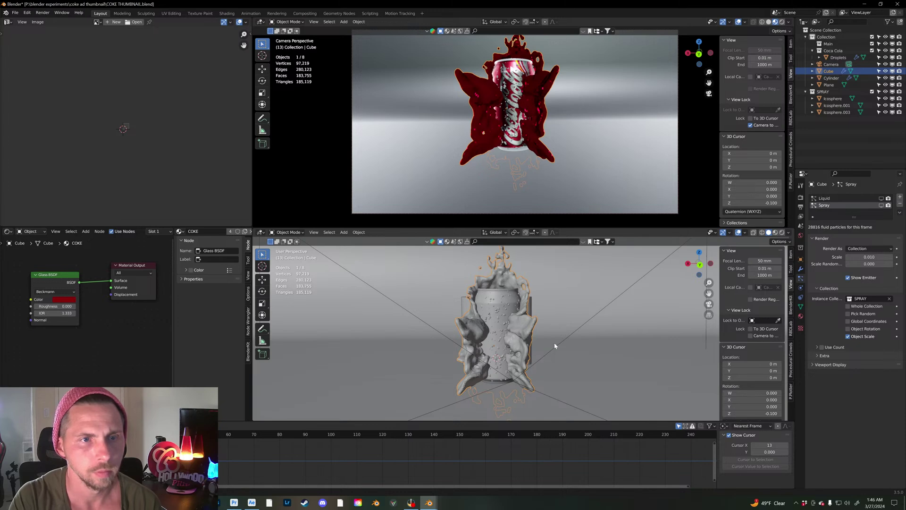
key(Right)
key(Right)
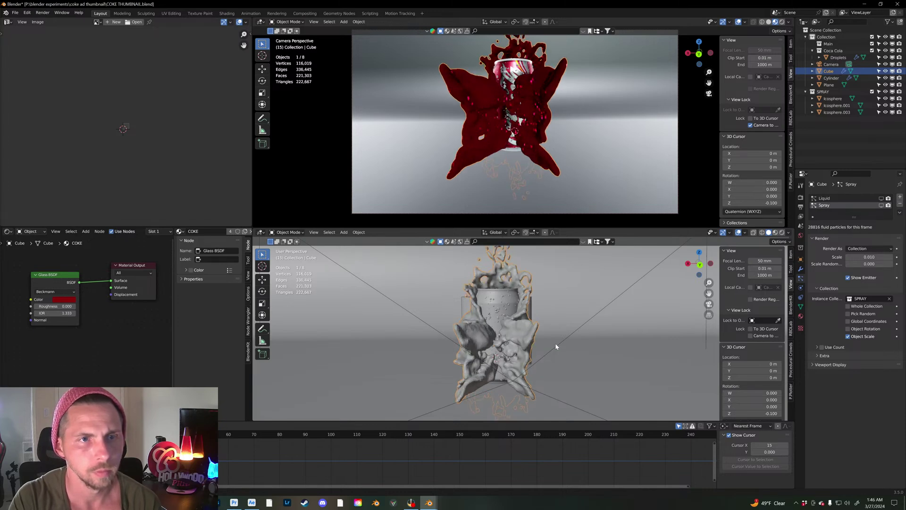
Step: Toggle the Liquid particles' viewport display on and off and step through the frames to compare splash shapes, ending on frame 13
click(881, 199)
click(881, 199)
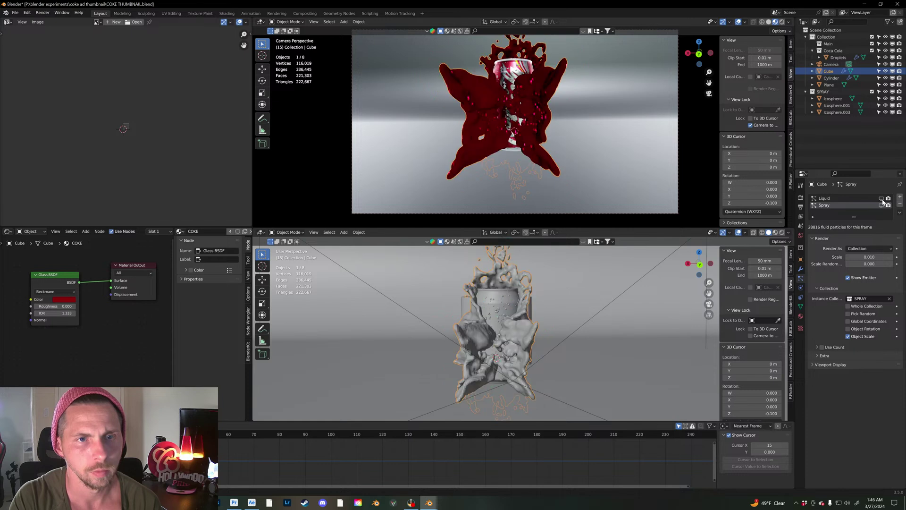
key(Left)
key(Left)
key(Left)
key(Left)
key(Right)
key(Right)
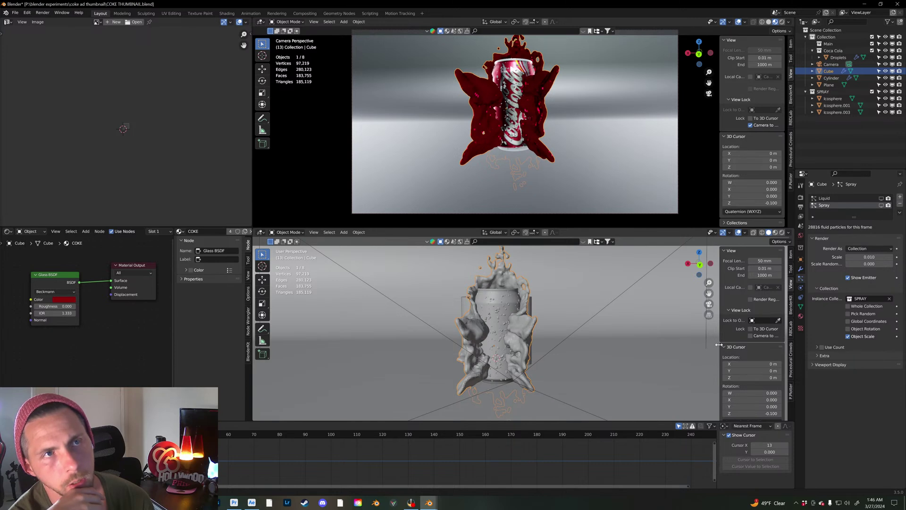
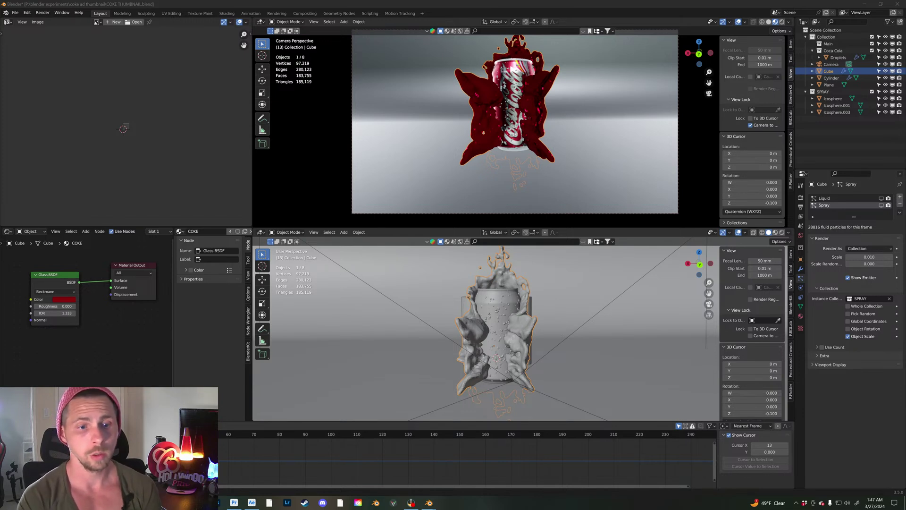
Step: Go to frame 9 of the simulation and shade the Cube fluid domain smooth
drag(101, 434, 97, 434)
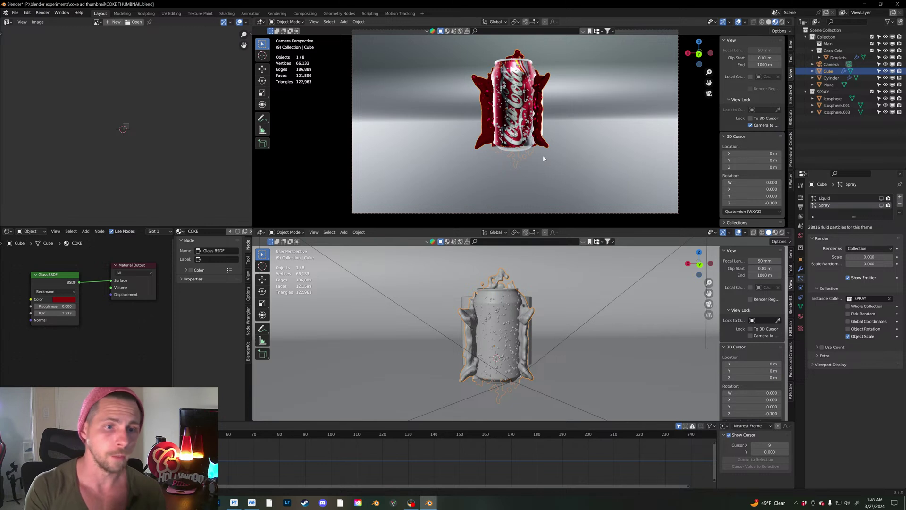
right_click(527, 320)
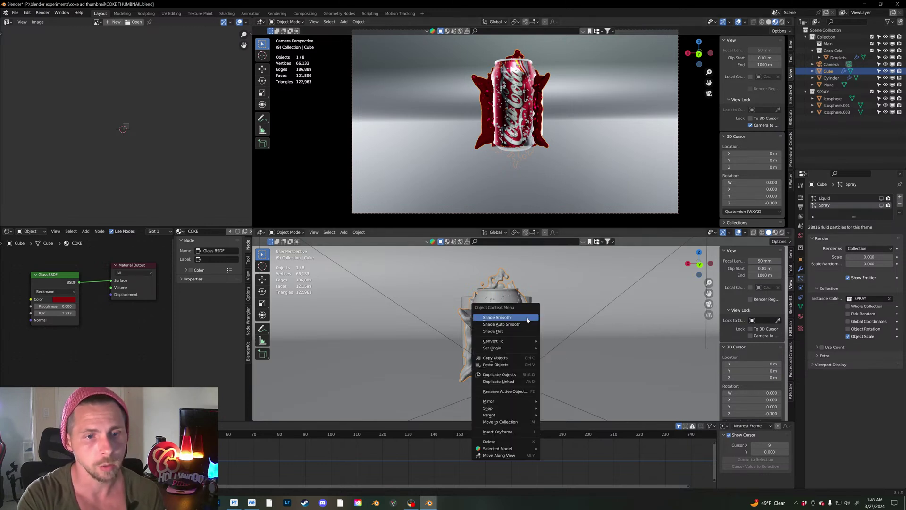
click(527, 320)
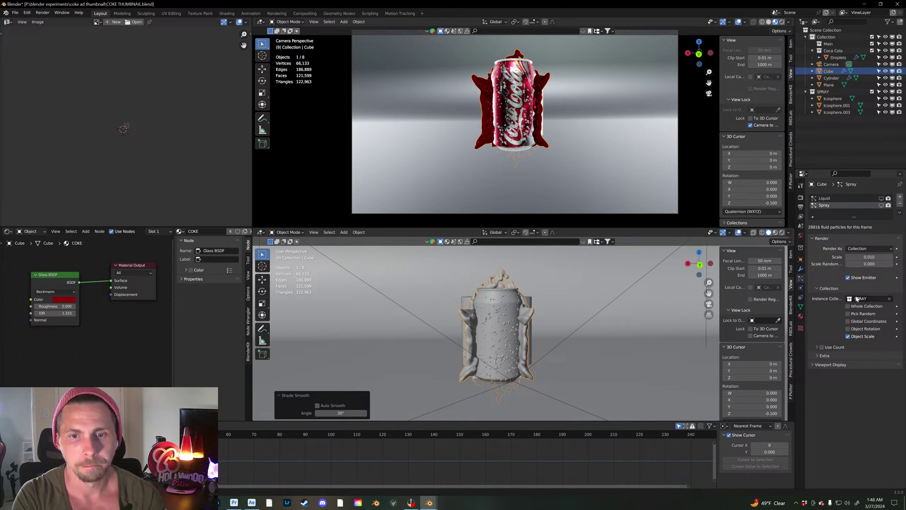
click(851, 278)
click(851, 278)
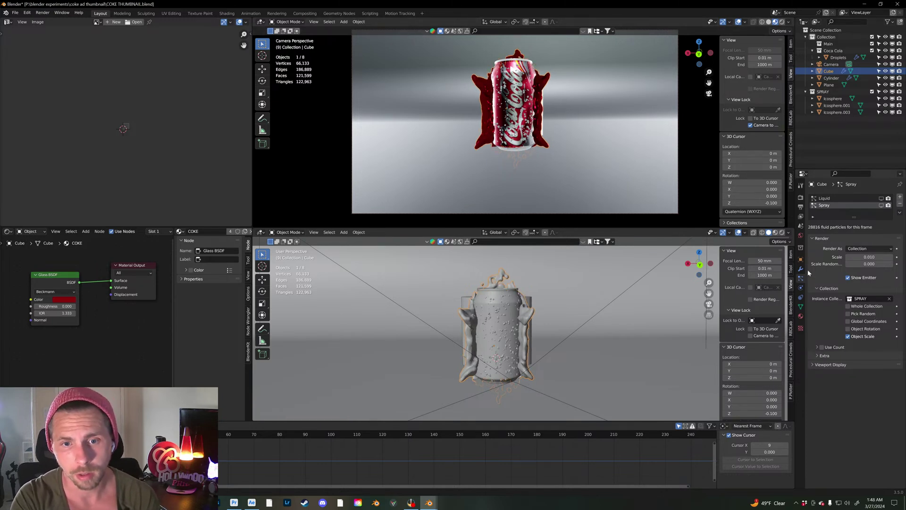
Step: Free all baked simulation data of the Cube fluid domain
click(801, 288)
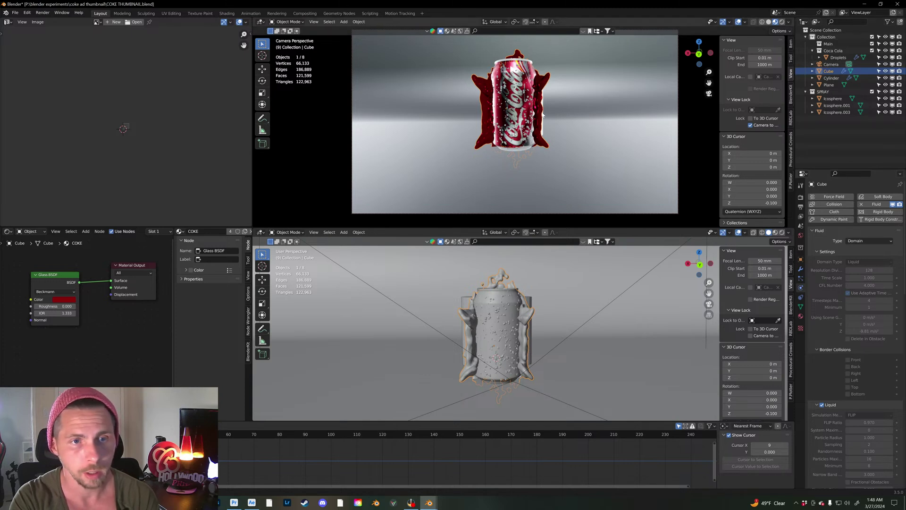
scroll(830, 386, down, 10)
scroll(830, 386, down, 8)
click(856, 434)
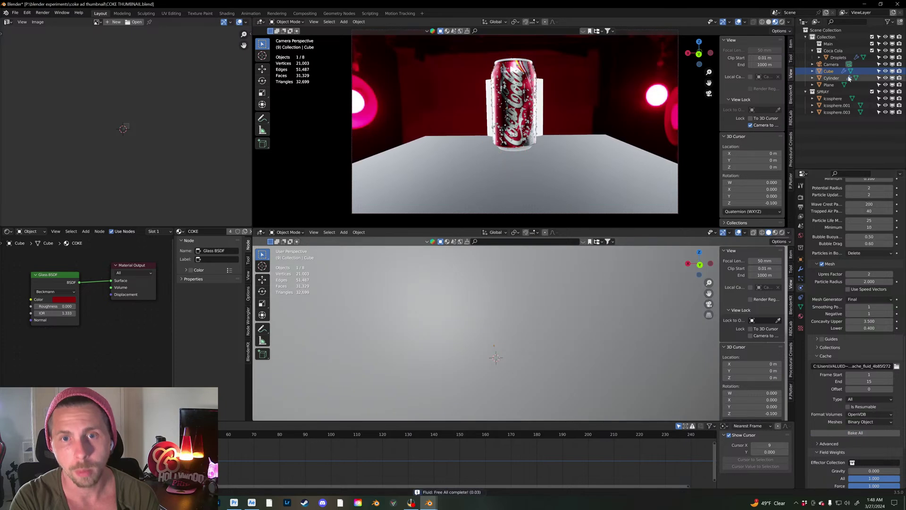
Step: Scale the Cylinder fluid emitter down slightly around the can and apply its object transform
click(832, 79)
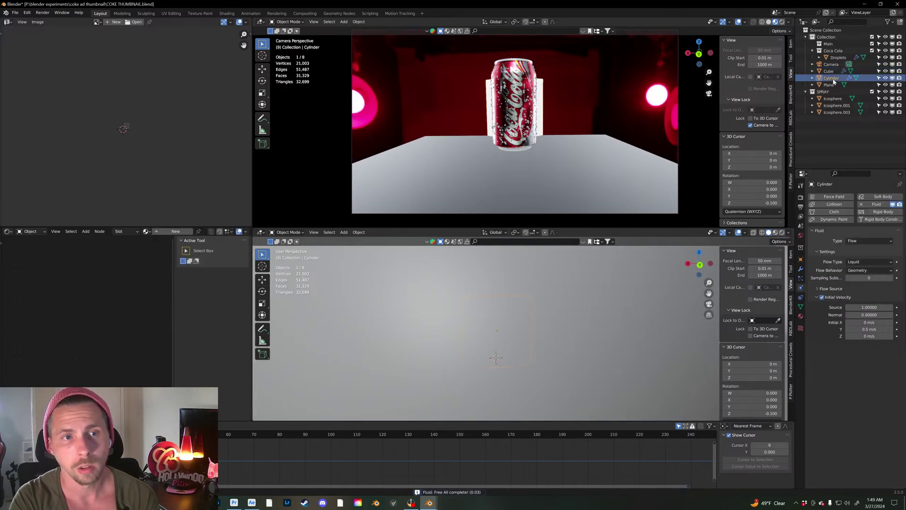
key(s)
click(589, 130)
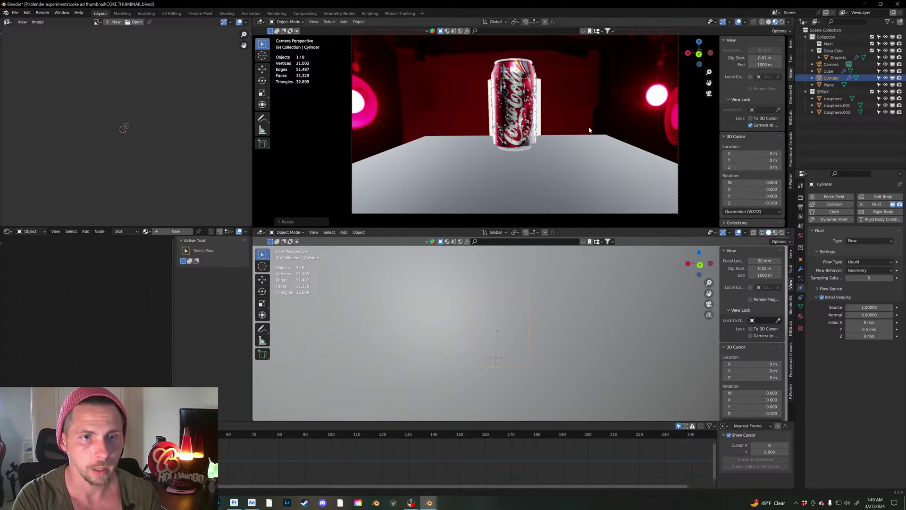
key(ctrl+a)
click(596, 131)
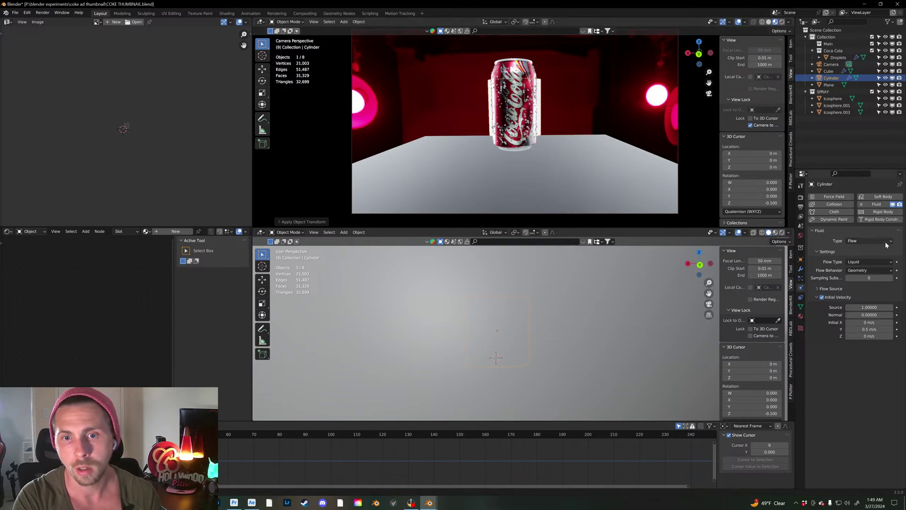
Step: Set the Cylinder flow object's initial Y velocity to 1 m/s
click(830, 71)
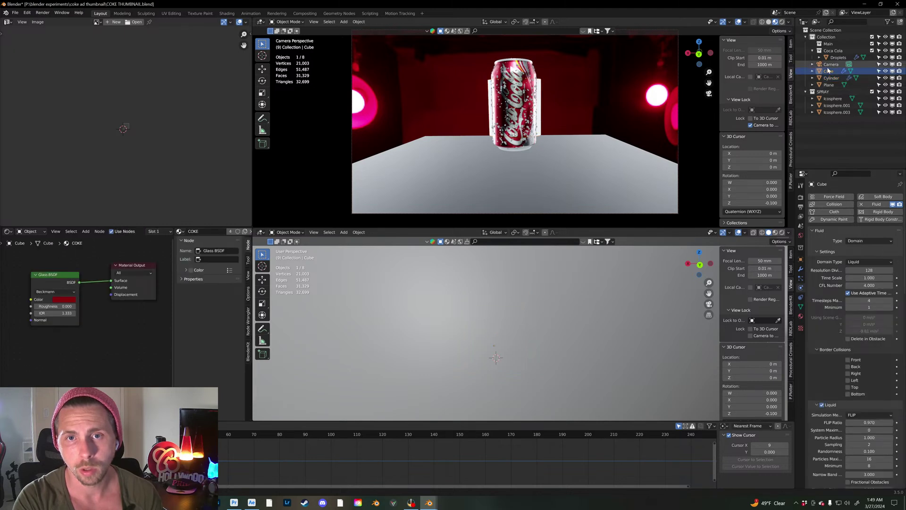
click(830, 78)
click(863, 329)
text(1)
key(Return)
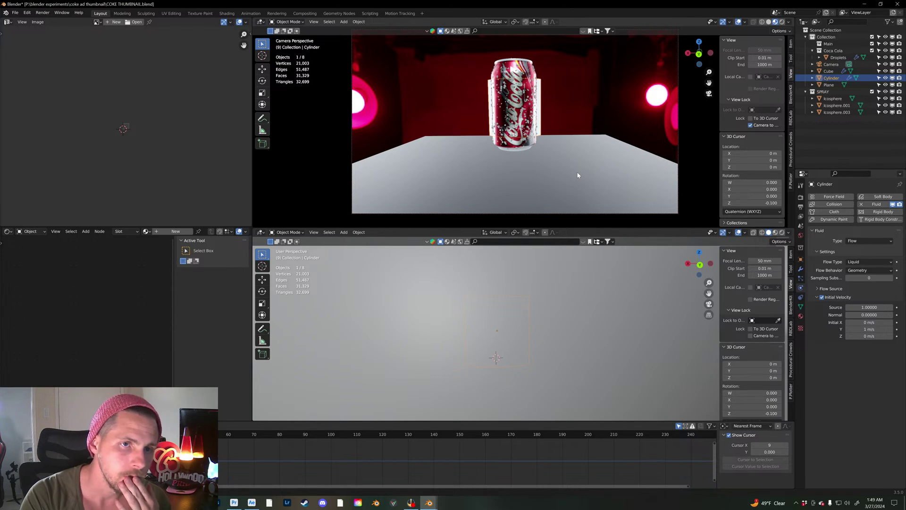
Step: In the Cube domain's particle settings, set the kinetic energy minimum to 1 and maximum to 5
click(829, 71)
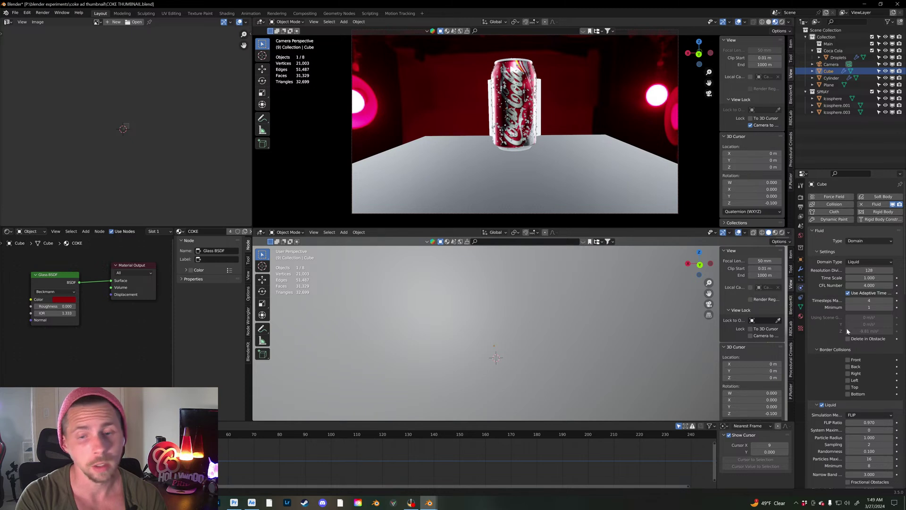
scroll(840, 331, down, 7)
scroll(830, 371, down, 8)
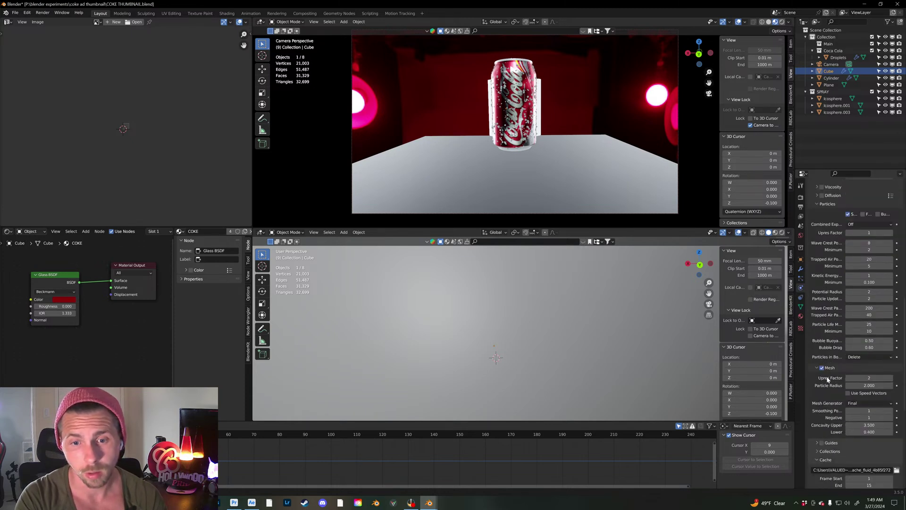
click(872, 283)
text(1)
double_click(872, 276)
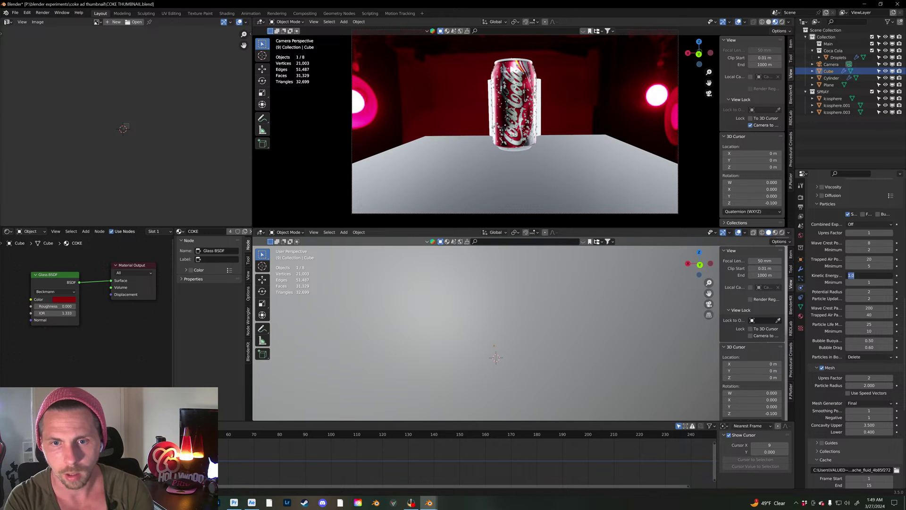
text(5)
key(Return)
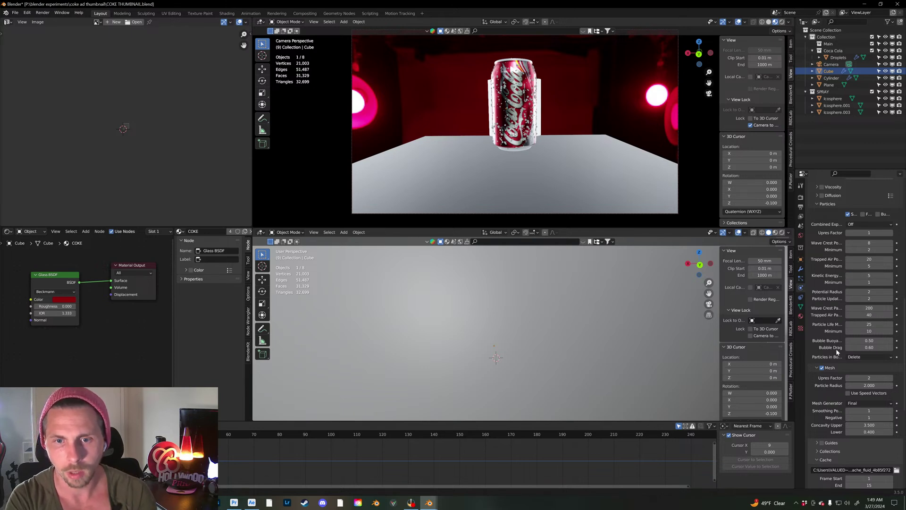
scroll(831, 396, down, 3)
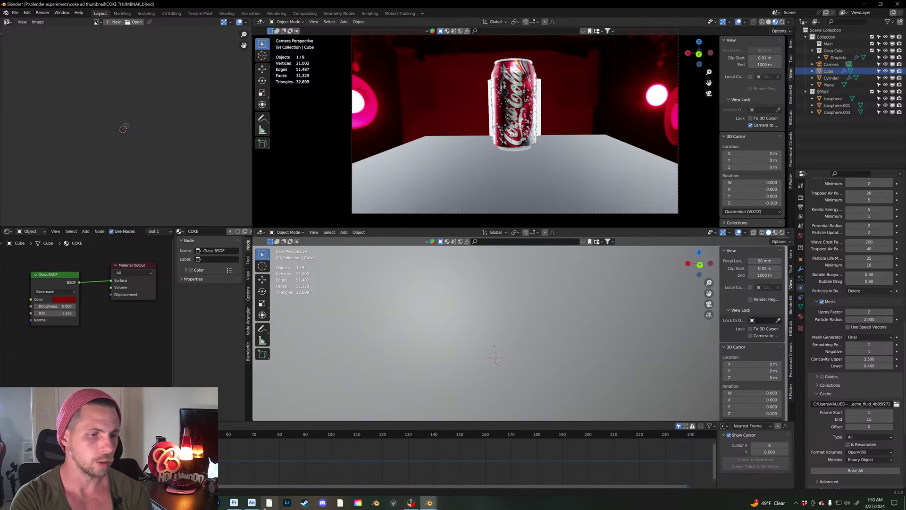
Step: Switch to After Effects and play the Coca-Cola can comp from its start to study the liquid's motion
mouse_move(251, 502)
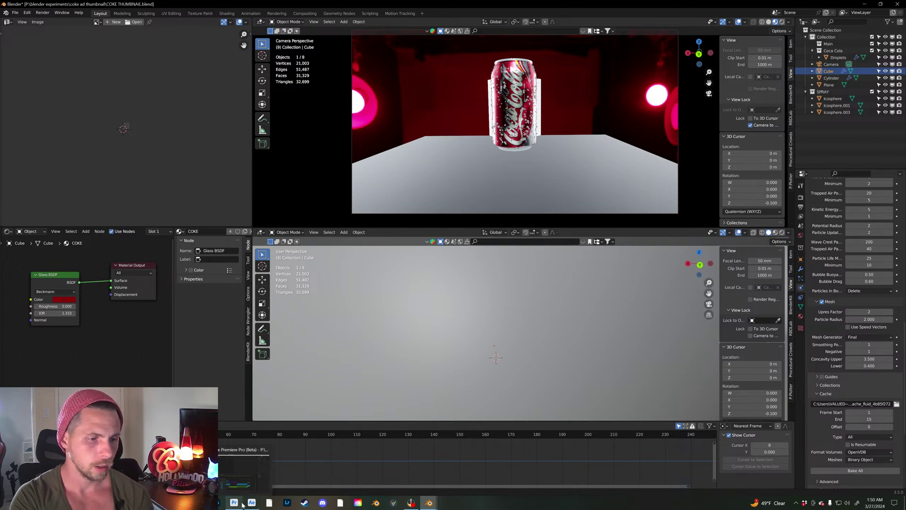
click(257, 467)
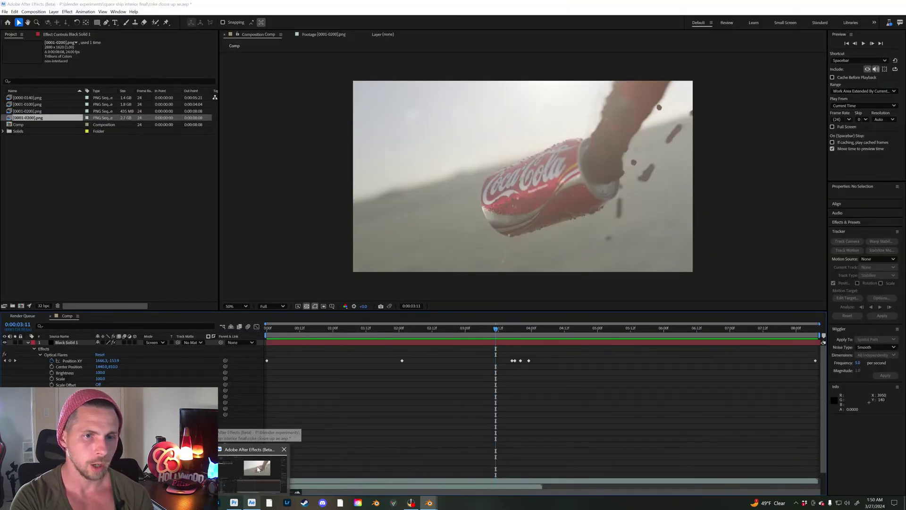
drag(312, 330, 265, 332)
key(space)
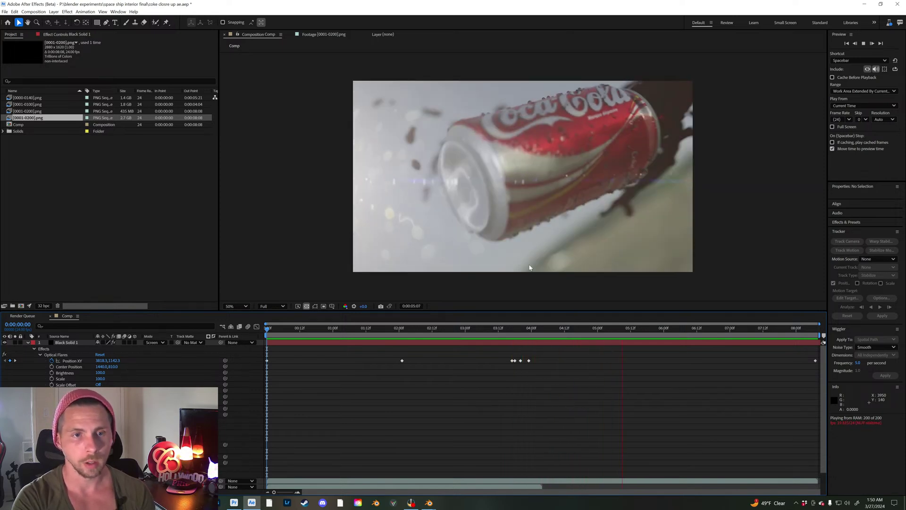
click(272, 330)
key(space)
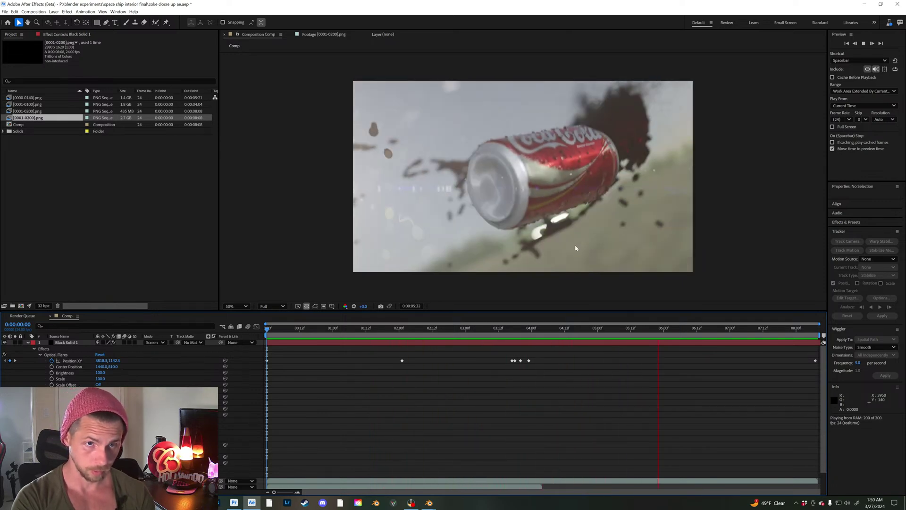
key(space)
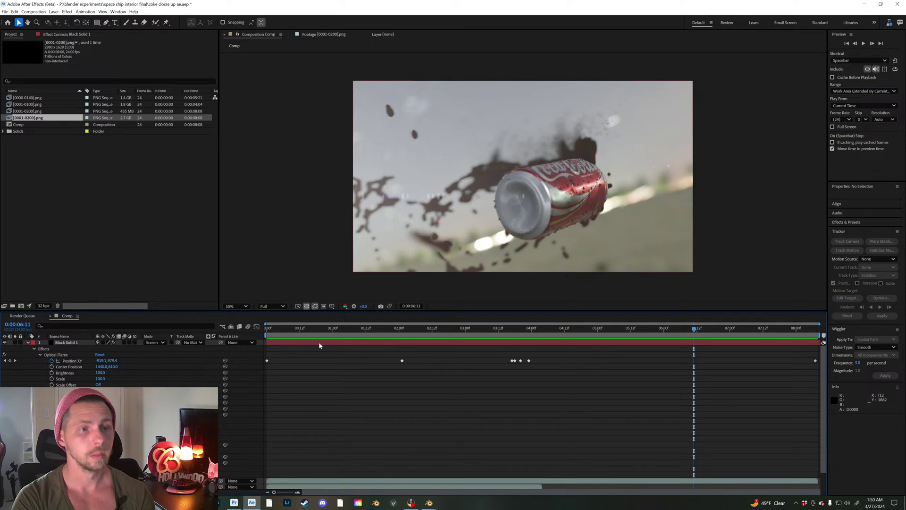
Step: Replay the comp from the beginning and scrub back through the shot of liquid leaving the can's opening
key(Home)
key(space)
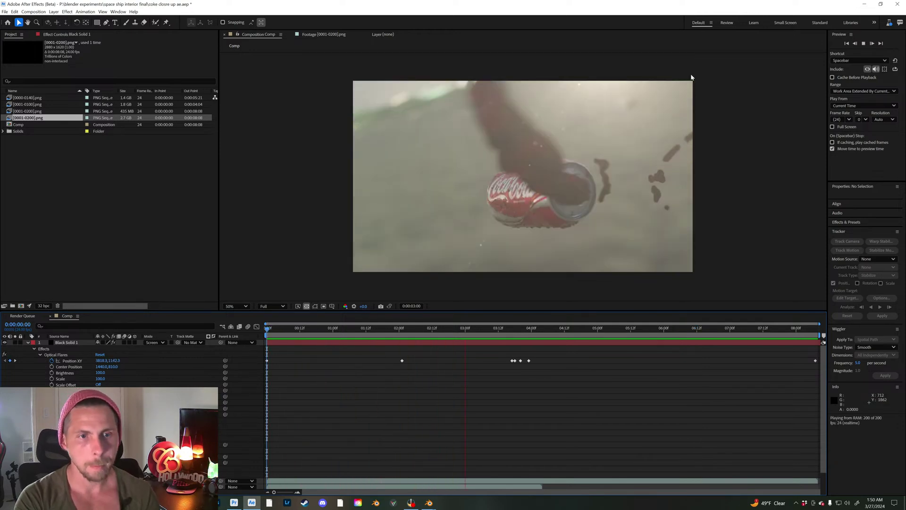
key(space)
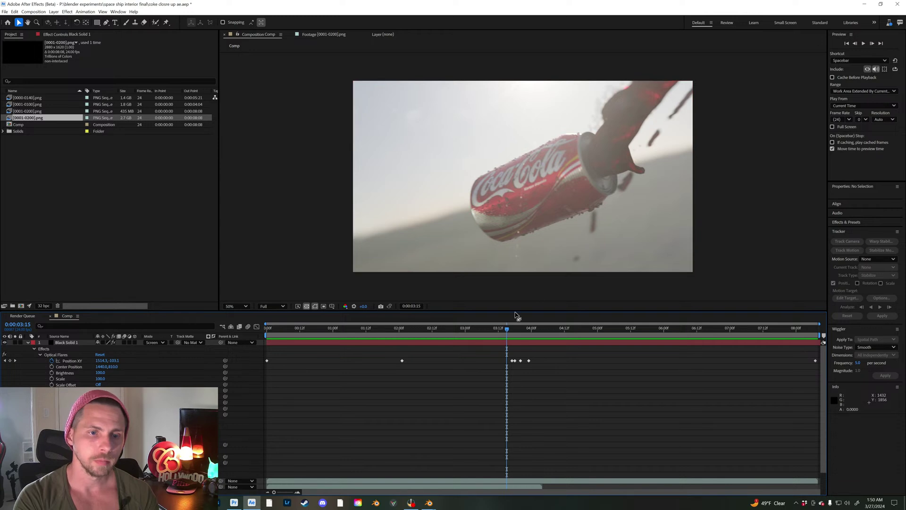
drag(499, 333, 445, 330)
Step: Switch back to Blender, save the project and bake the Cube domain's entire fluid simulation
click(865, 5)
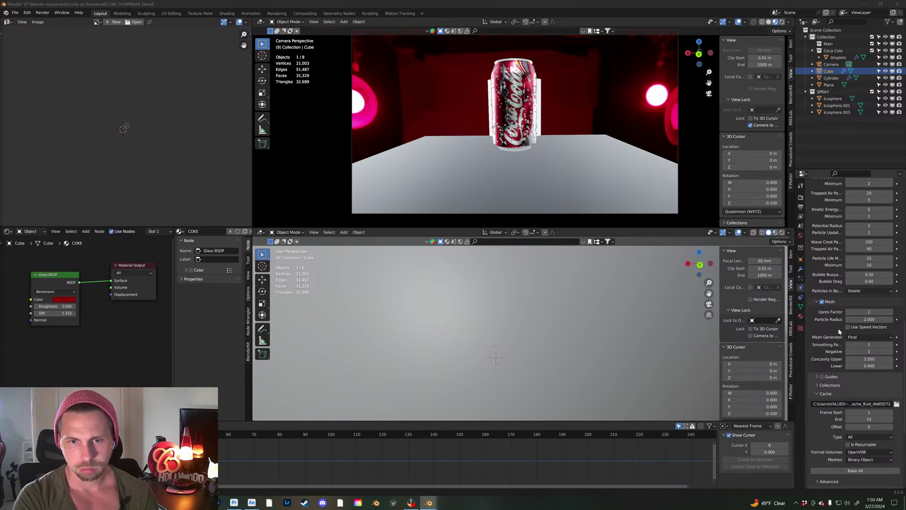
key(ctrl+s)
click(863, 470)
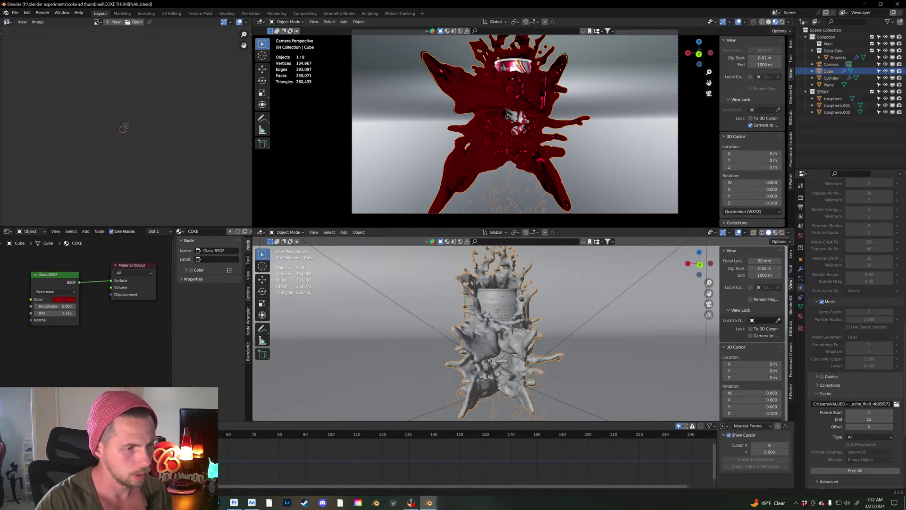
Step: Step back to frame 6 and forward to frame 13 to examine the rebaked splash around the can
key(Left)
key(Left)
key(Left)
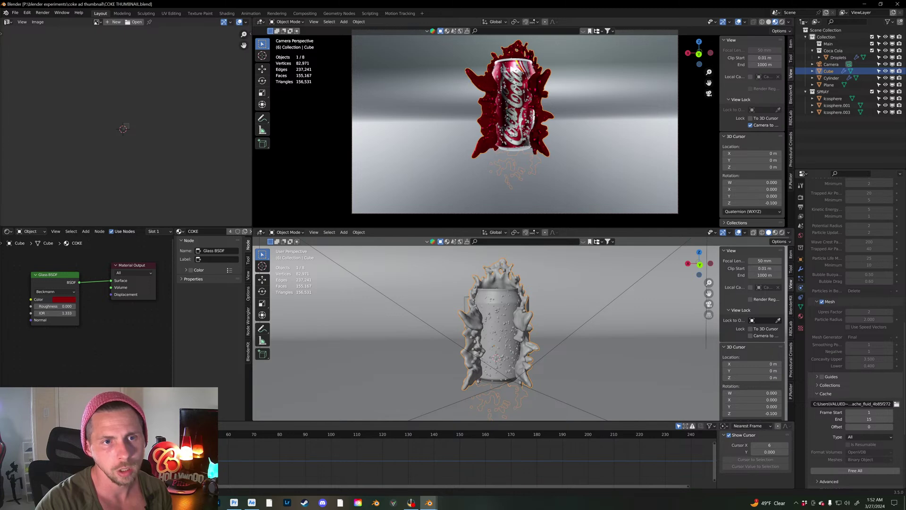
key(Right)
key(Right)
key(Right)
key(Right)
key(Right)
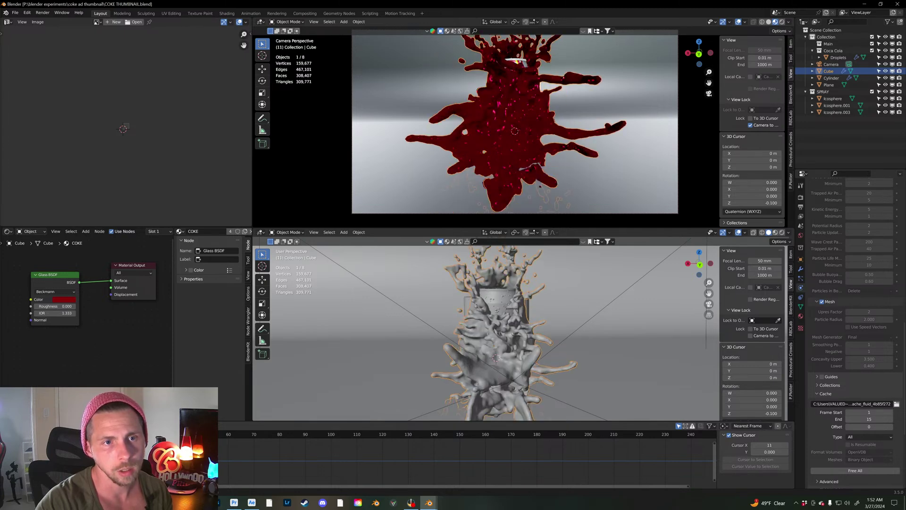
key(Right)
key(Right)
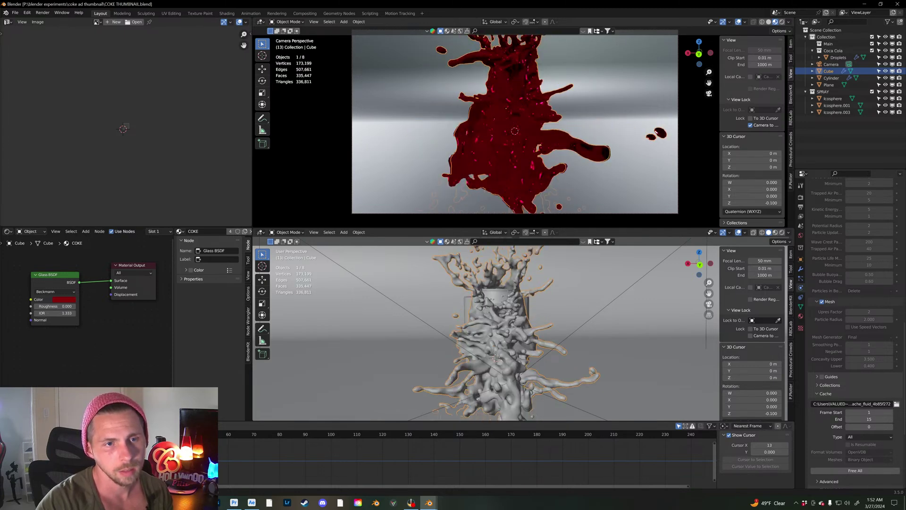
Step: Step forward to frame 16 and back to frame 6 to compare the splash shapes
key(Right)
key(Right)
key(Right)
key(Left)
key(Left)
key(Left)
key(Left)
key(Left)
key(Left)
key(Left)
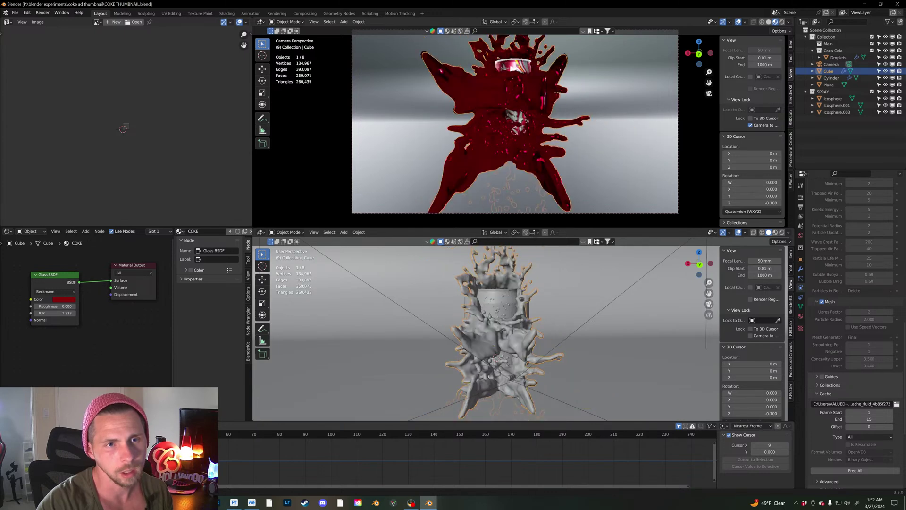
key(Left)
key(Left)
key(Left)
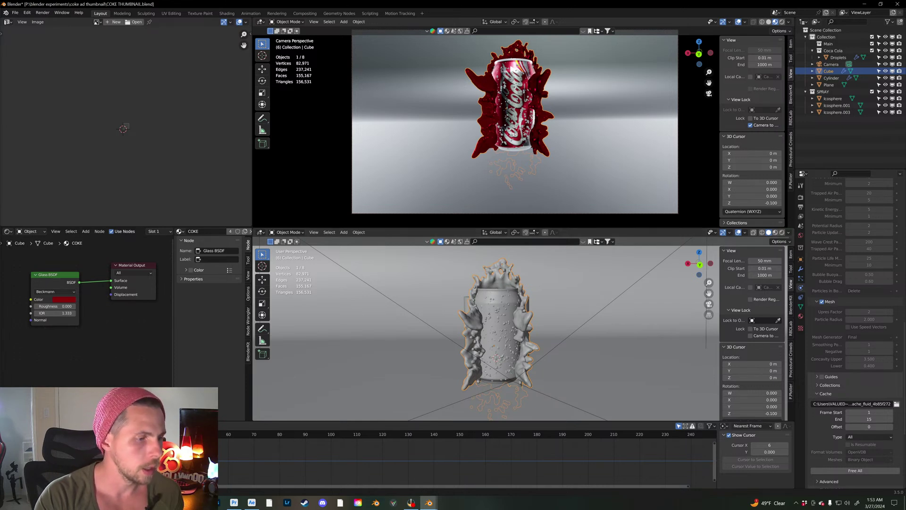
Step: Play the splash briefly, step back to frame 7 and free the Cube domain's baked fluid data
key(space)
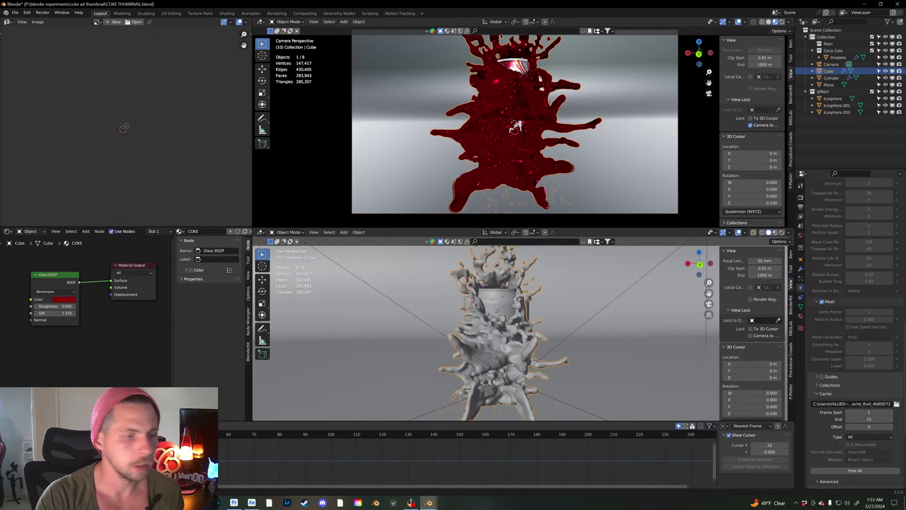
key(Left)
key(Left)
key(Left)
click(855, 470)
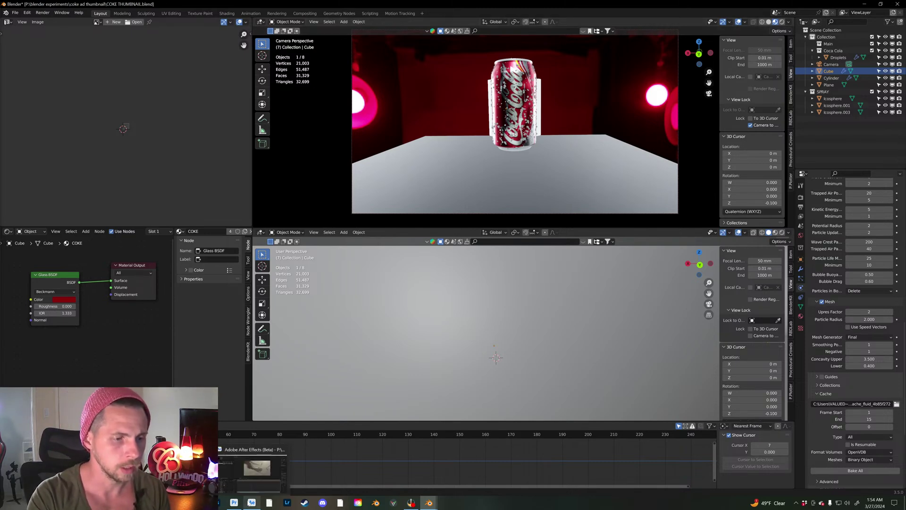
Step: Switch to After Effects and scrub the comp back to 0:00:02:03 to examine the liquid stream from the can
click(252, 502)
drag(447, 337, 424, 291)
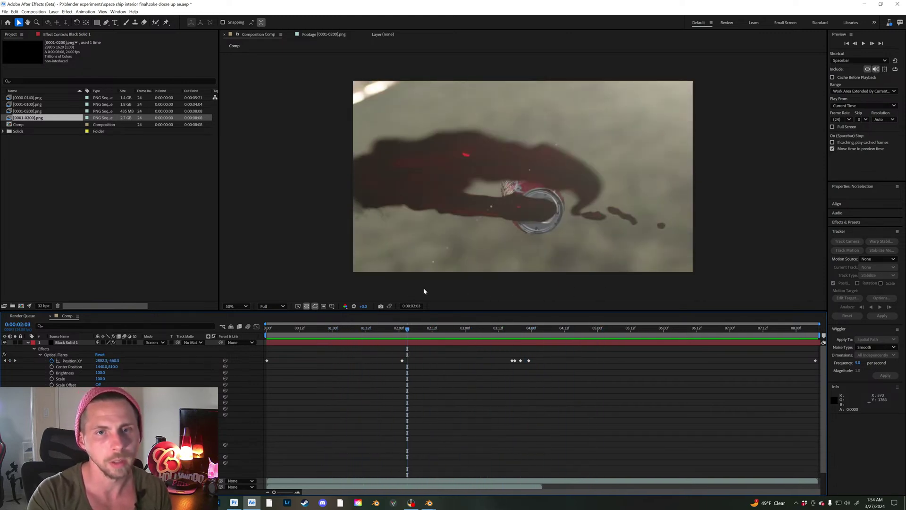
Step: Switch back to Blender, scale the Cylinder emitter along X to about 0.65 and apply its scale
click(864, 4)
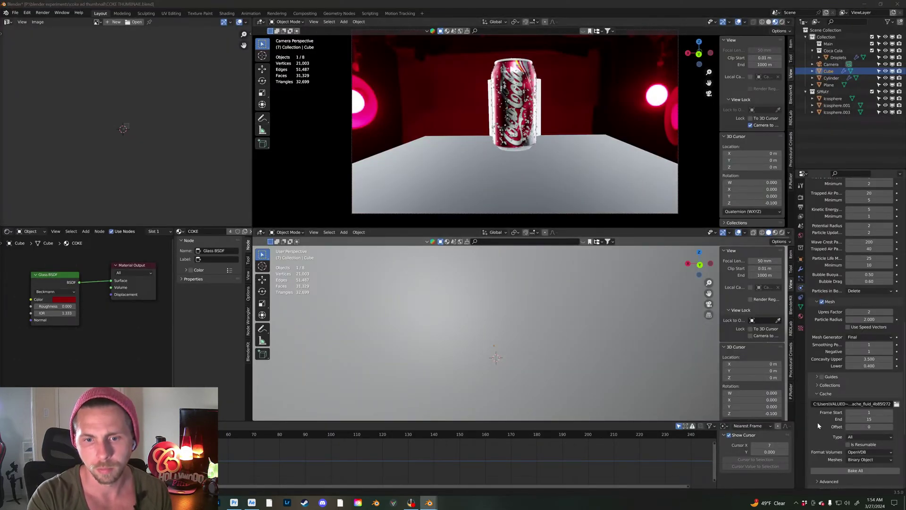
click(539, 95)
click(539, 95)
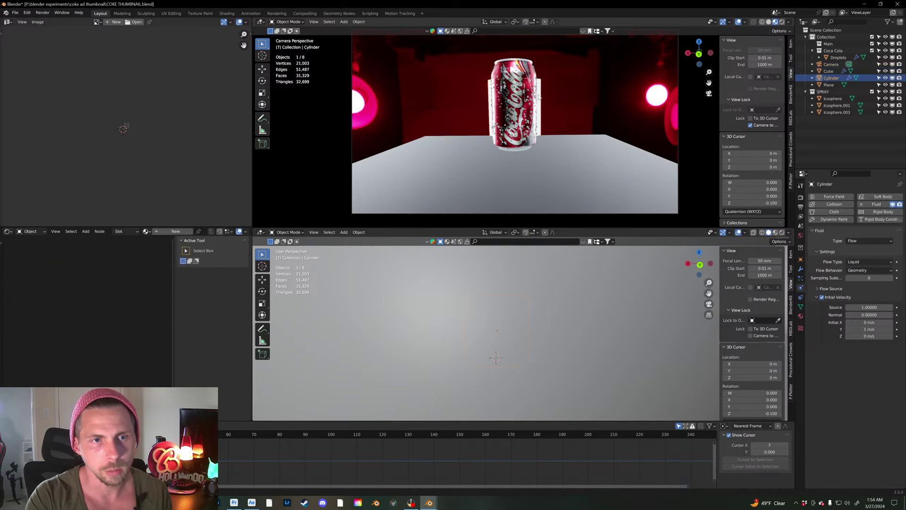
mouse_move(558, 340)
middle_down()
mouse_move(511, 340)
mouse_move(546, 339)
middle_up()
key(s)
key(x)
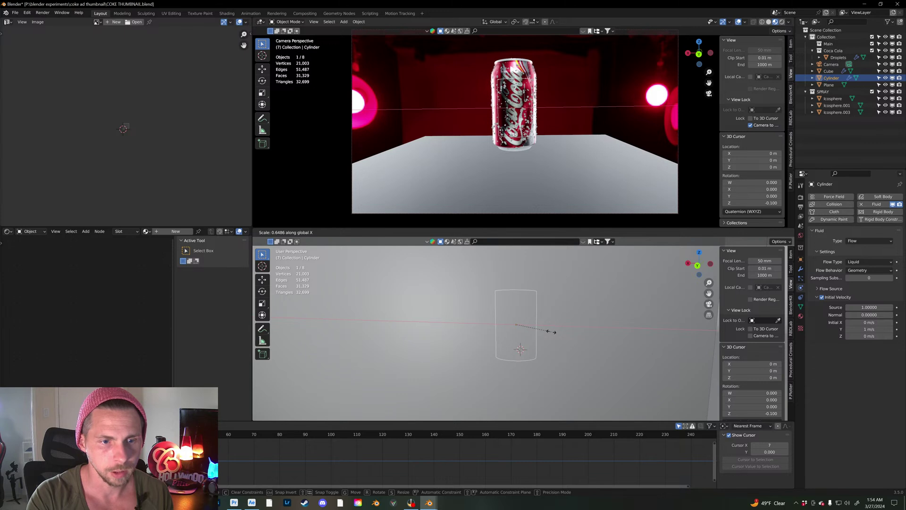
click(552, 332)
key(ctrl+a)
click(554, 330)
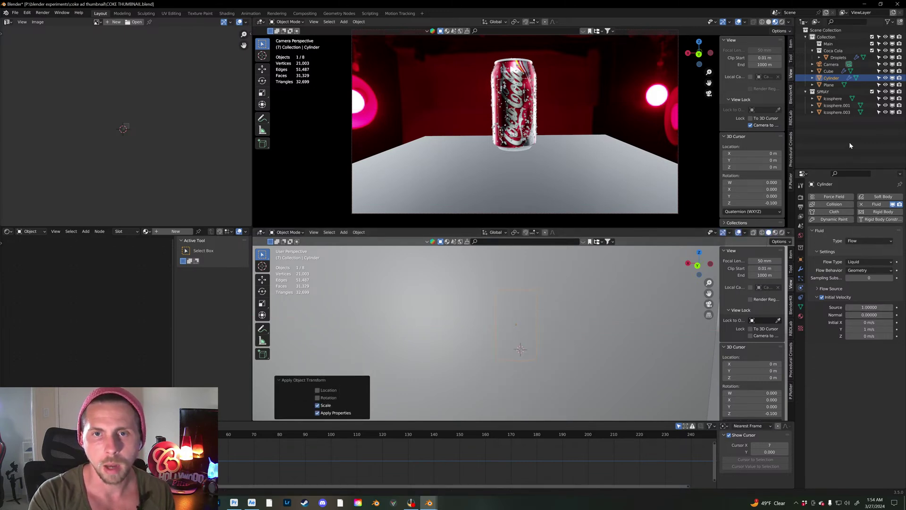
Step: Select the Cube domain and bake all of its fluid simulation data
click(828, 71)
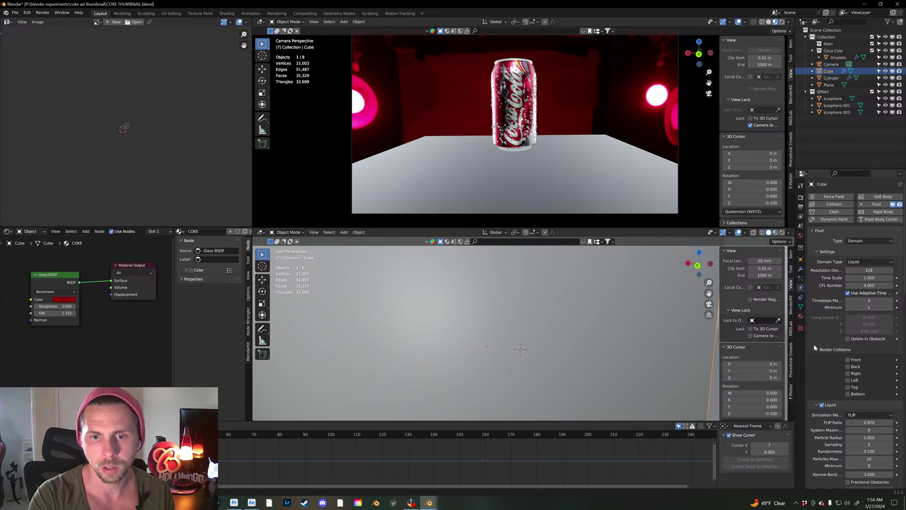
scroll(828, 373, down, 15)
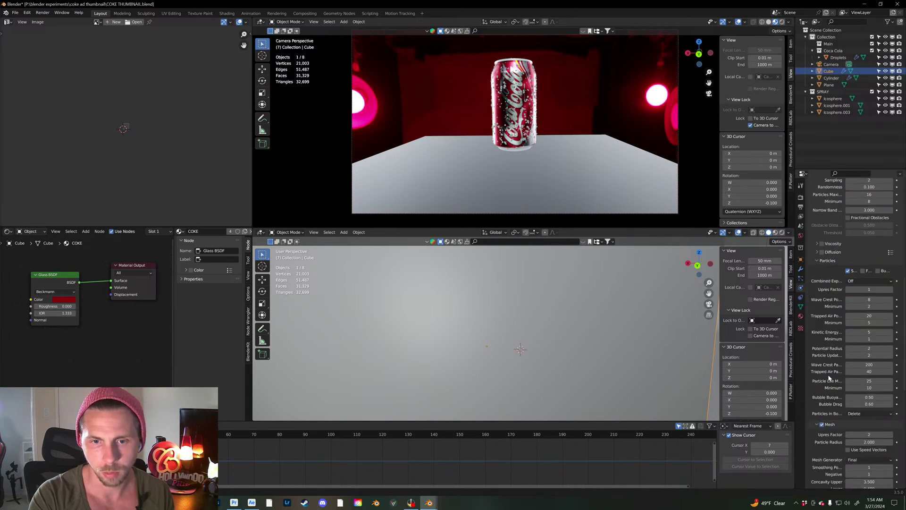
scroll(829, 377, down, 4)
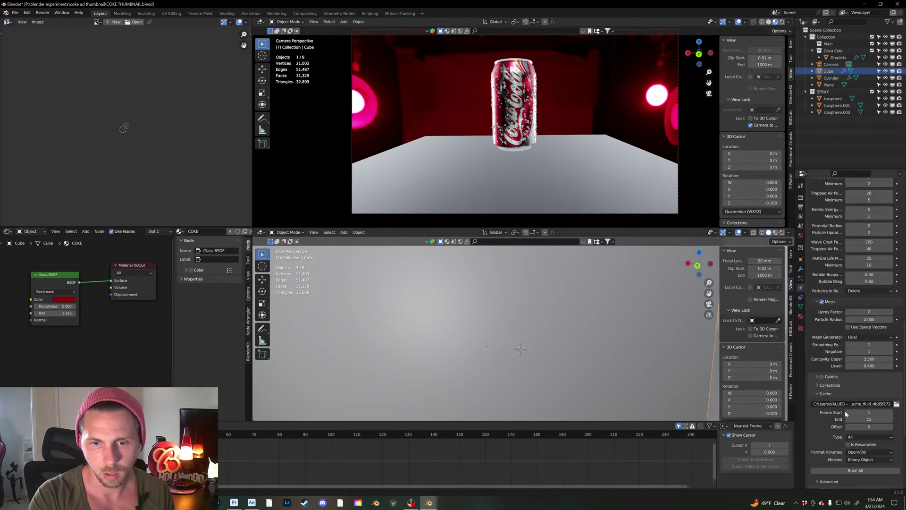
click(861, 470)
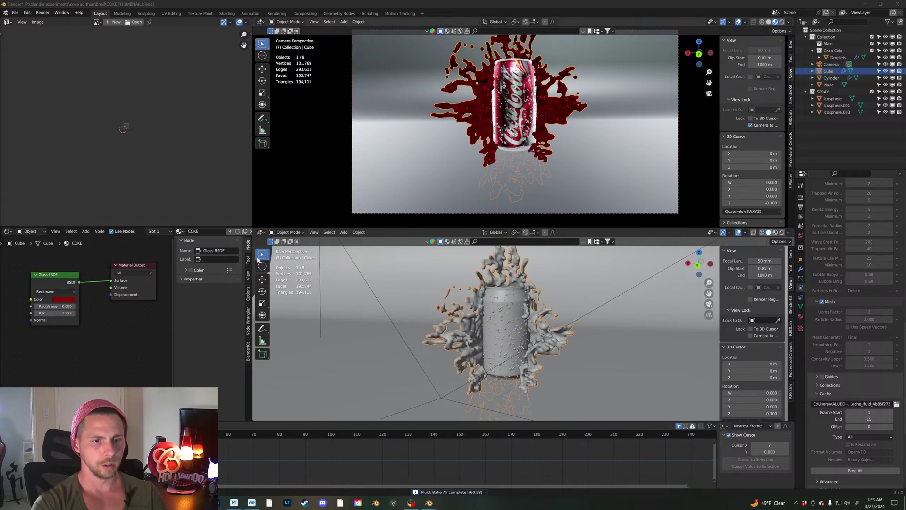
Step: Scrub forward to frame 11 and step back to frame 8 to examine the newly baked splash
drag(93, 434, 103, 434)
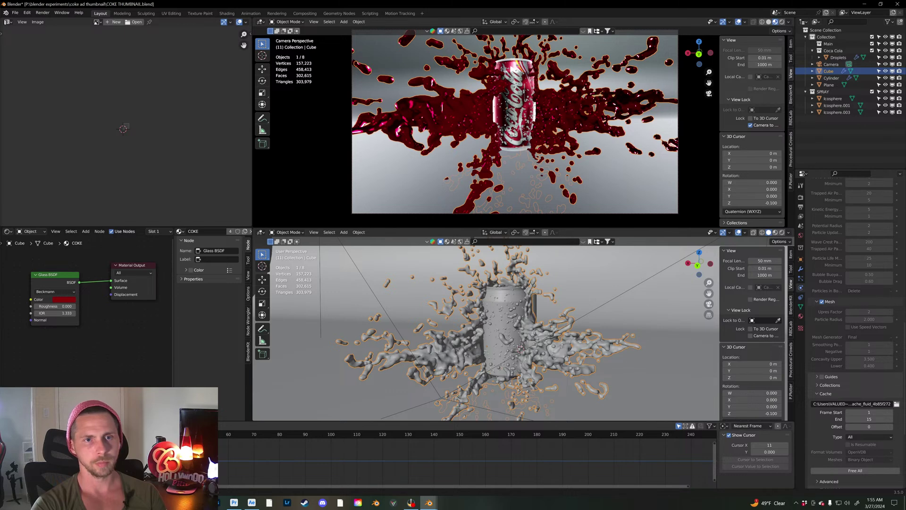
key(Left)
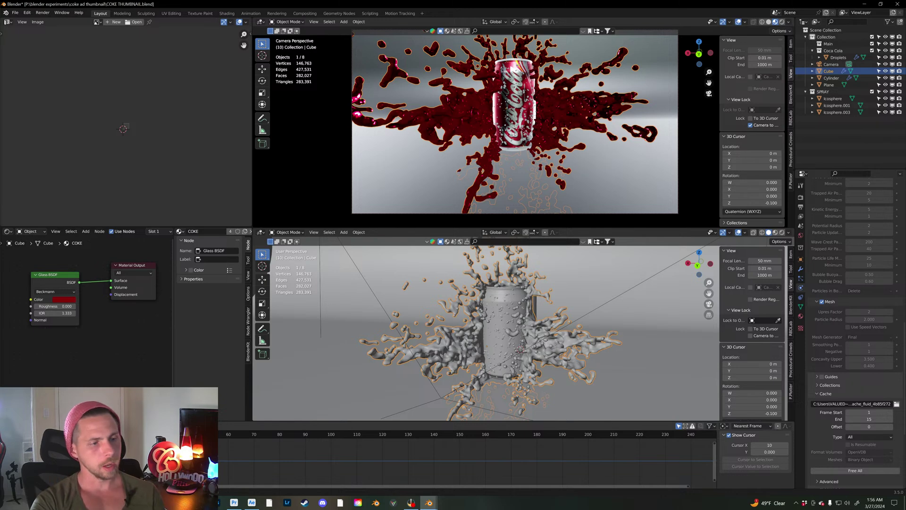
key(Left)
key(Left)
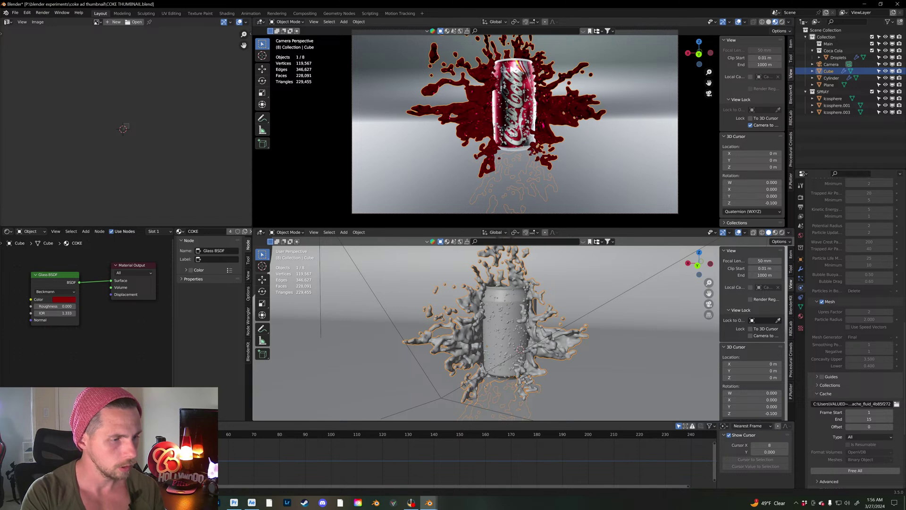
Step: Step back and forth around frame 9, then on to frame 16, to compare the splash shapes
key(Right)
key(Right)
key(Right)
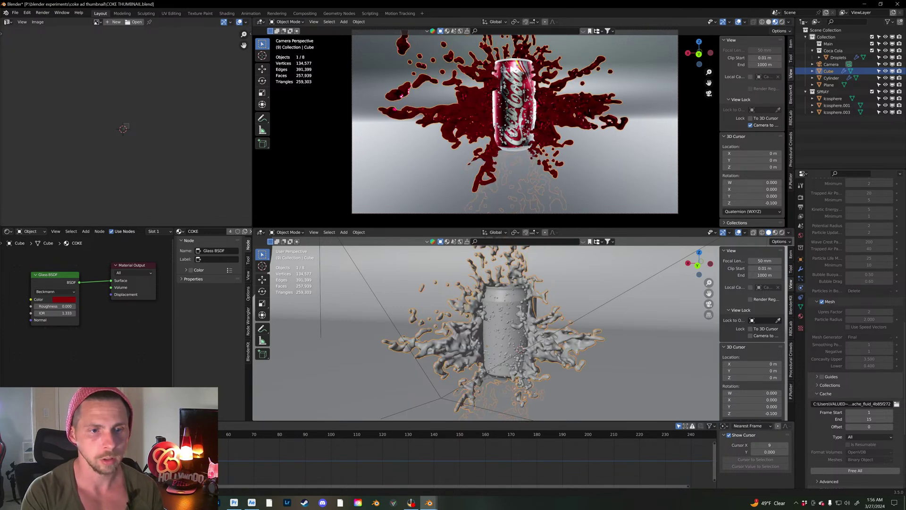
key(Left)
key(Left)
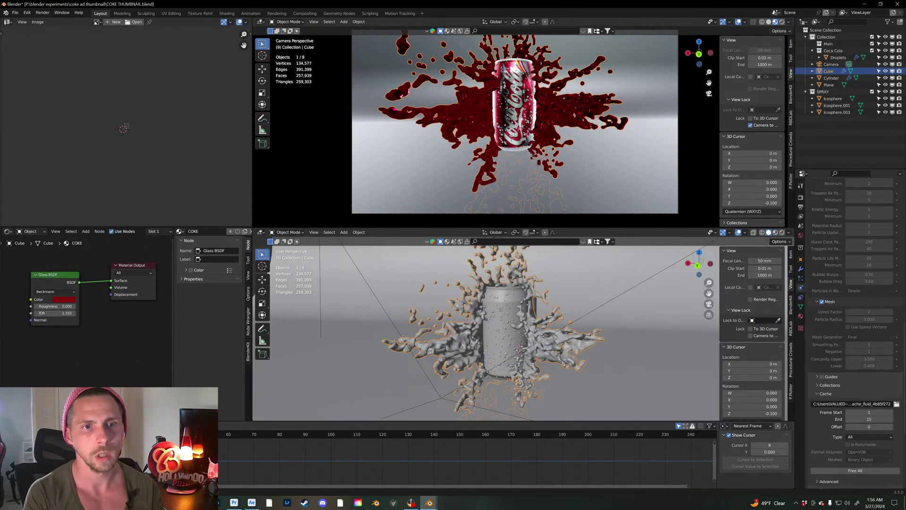
key(Right)
key(Right)
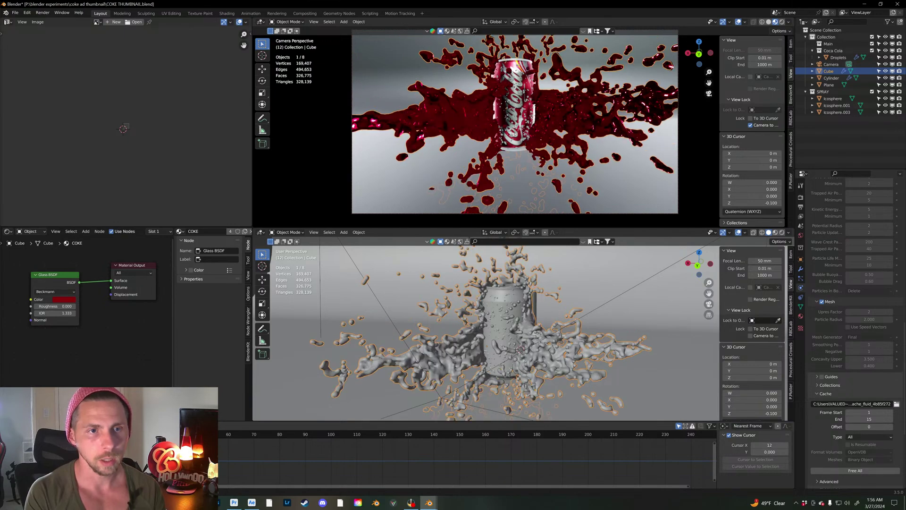
key(Right)
key(Right)
key(Right)
key(Right)
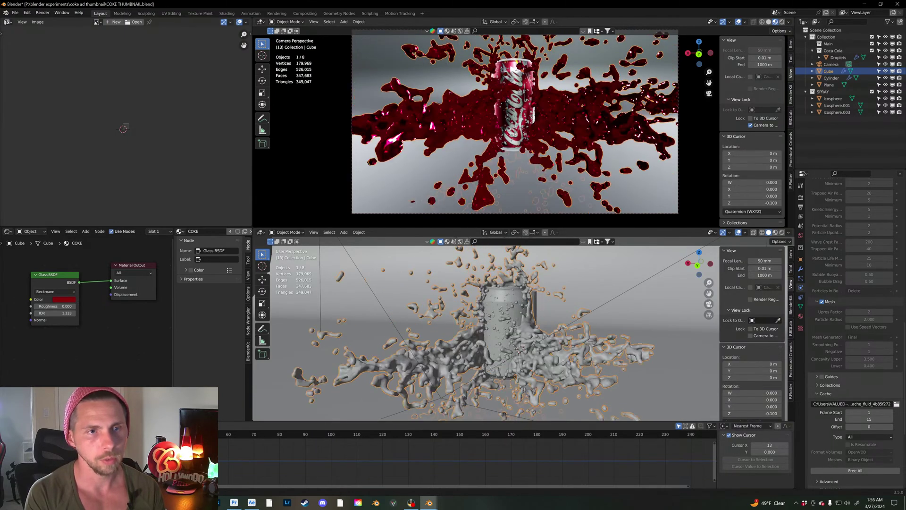
key(Right)
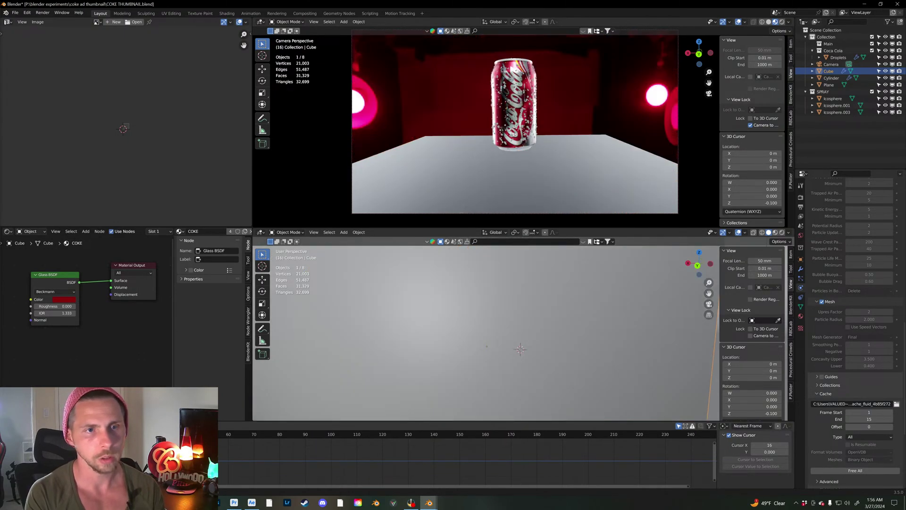
Step: Step back through the splash and settle on frame 10
key(Left)
key(Left)
key(Left)
key(Left)
key(Left)
key(Left)
key(Left)
key(Right)
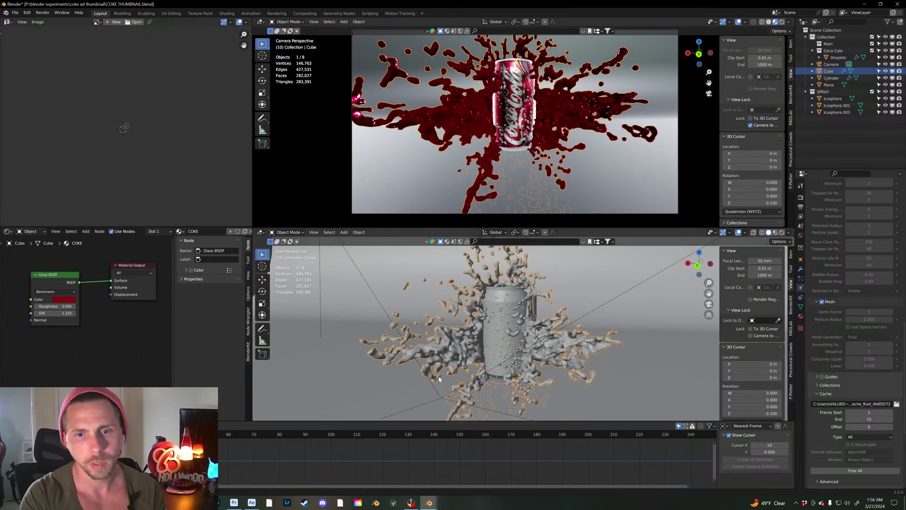
Step: Show the Cube domain's Spray particle system in the viewport and select the Plane
click(800, 278)
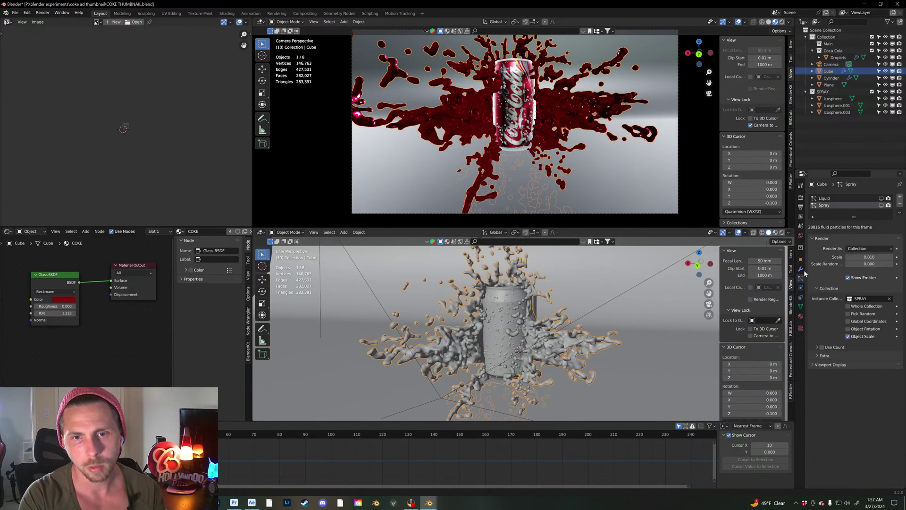
click(881, 205)
click(670, 306)
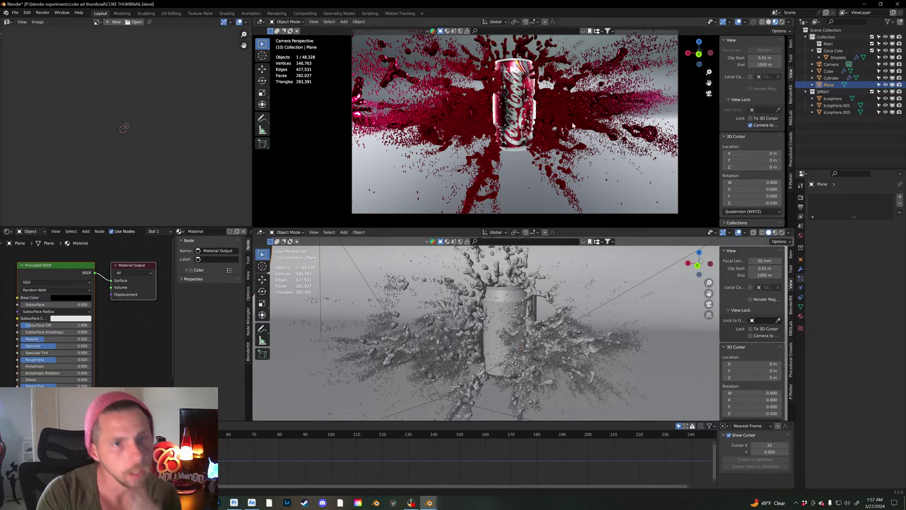
Step: Render frame 10 as an image and zoom into the result to examine the can and splash
click(43, 13)
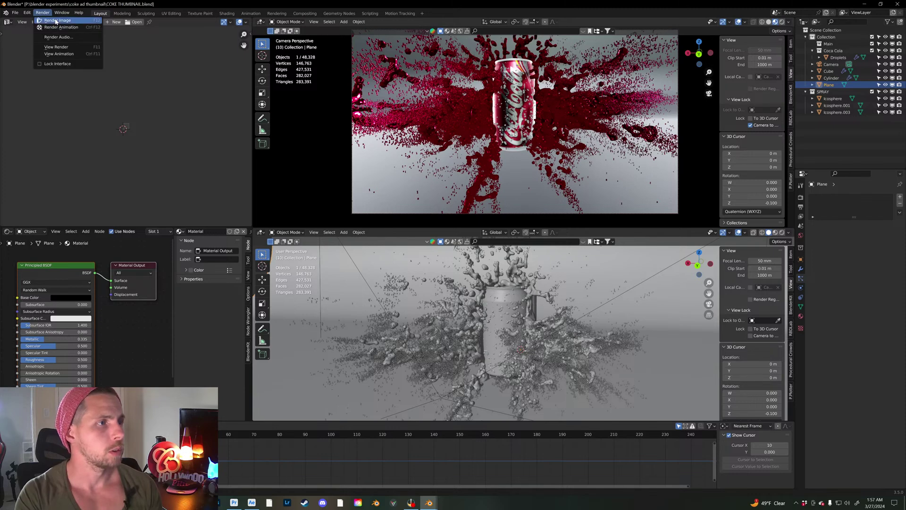
click(55, 20)
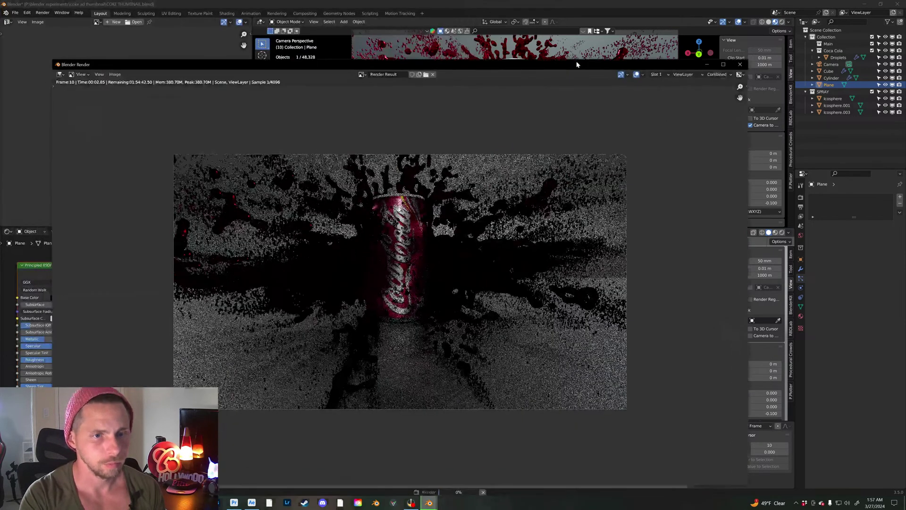
drag(577, 65, 585, 57)
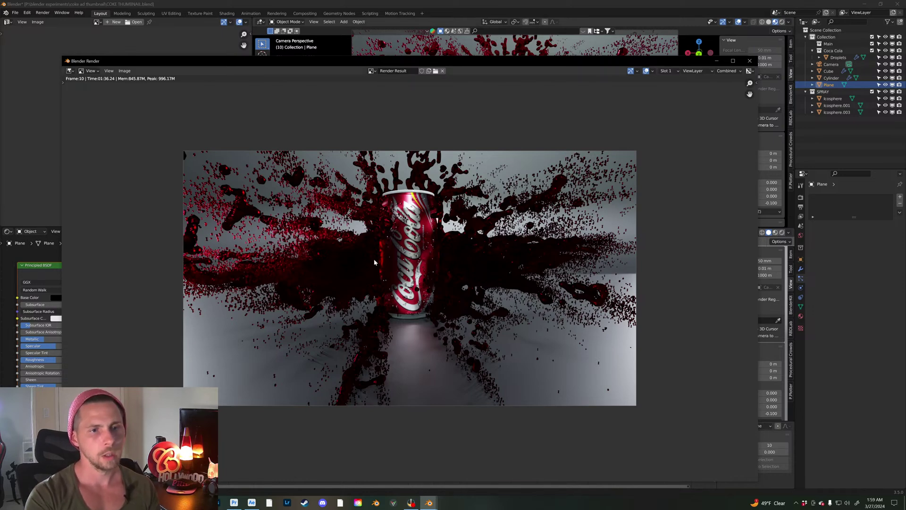
scroll(451, 252, up, 3)
scroll(452, 252, down, 1)
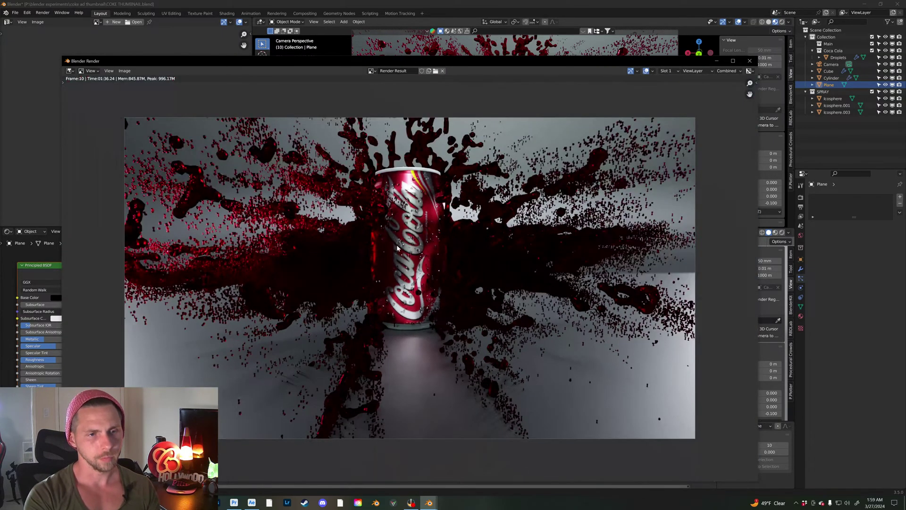
click(108, 71)
click(125, 71)
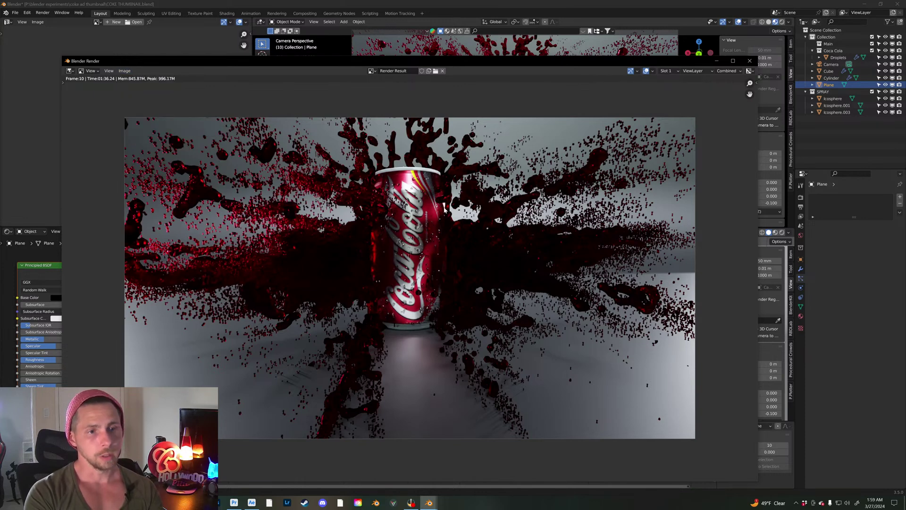
scroll(444, 224, down, 1)
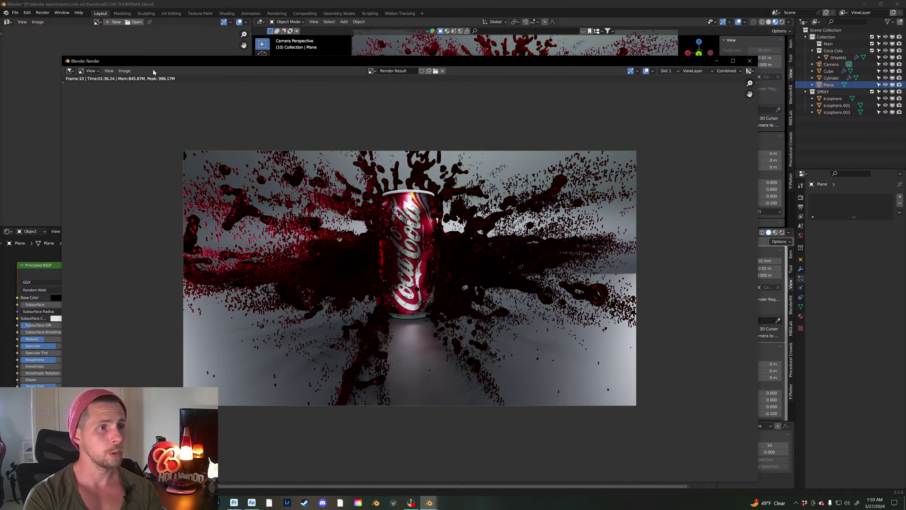
Step: Save the rendered image as "coke thumbnail blender.png" in the coke ad thumbnail folder
click(127, 71)
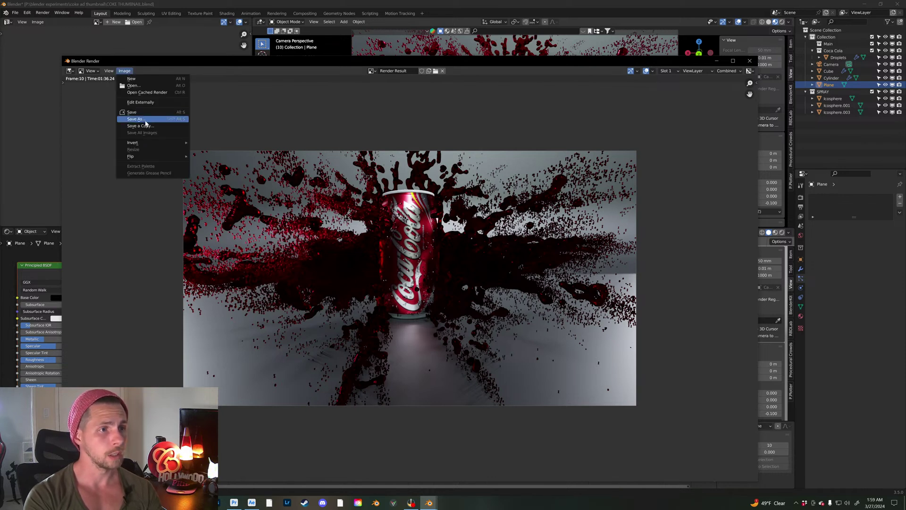
click(138, 112)
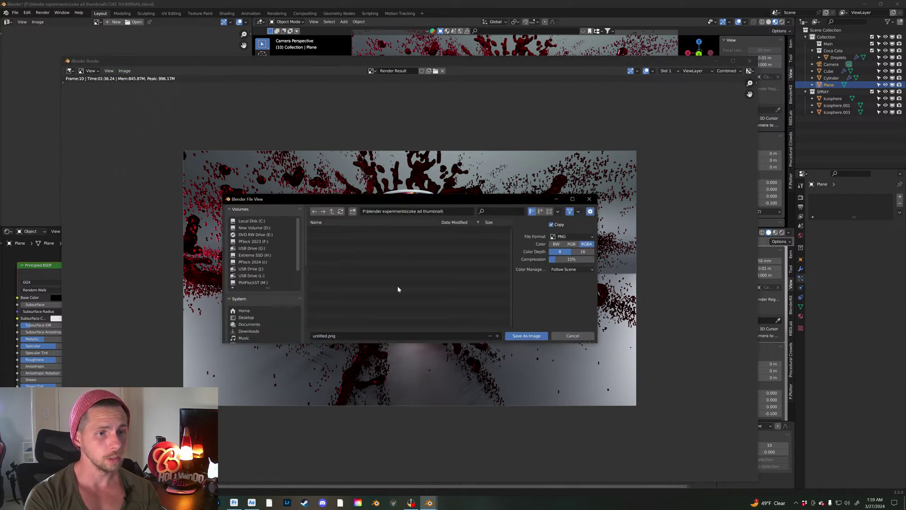
click(324, 336)
key(Delete)
key(Delete)
key(Delete)
key(Delete)
key(BackSpace)
key(BackSpace)
key(BackSpace)
key(BackSpace)
text(coke)
text( thumb)
text(nail)
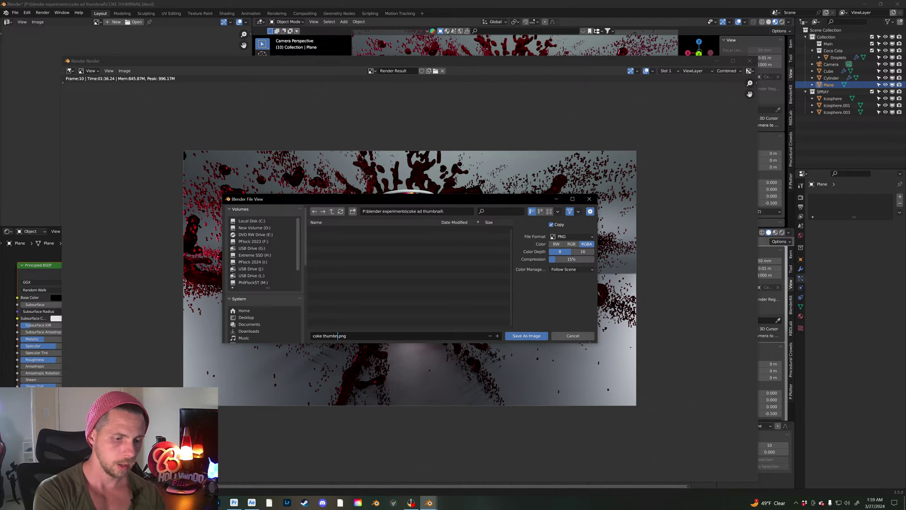
text( blender)
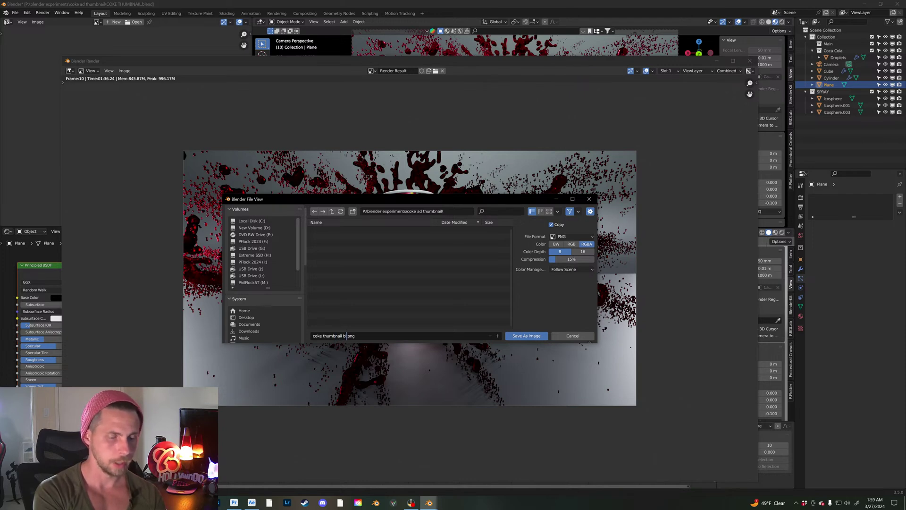
click(518, 337)
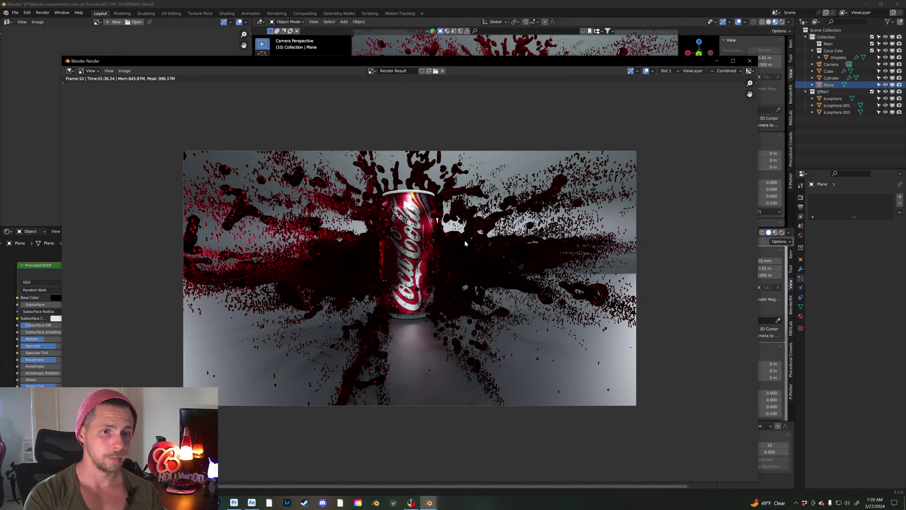
Step: Switch to Photoshop and dismiss the What's new dialog
mouse_move(231, 504)
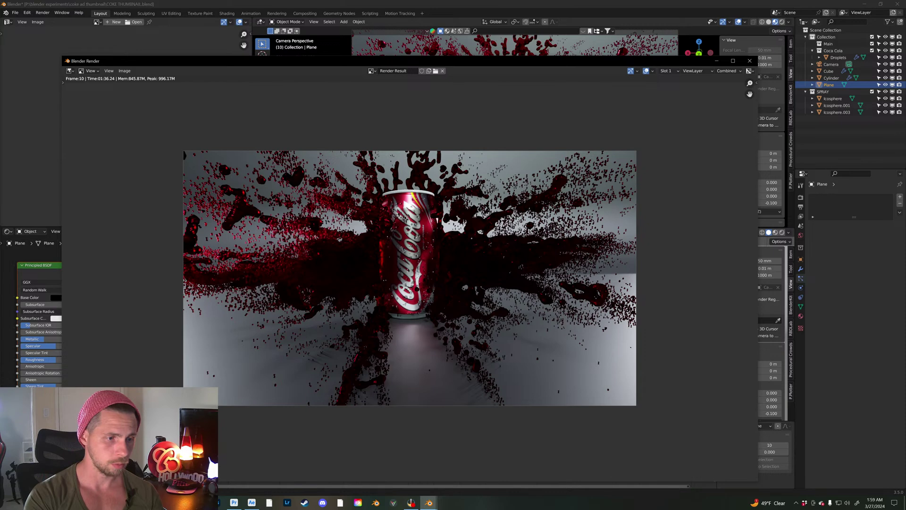
click(216, 502)
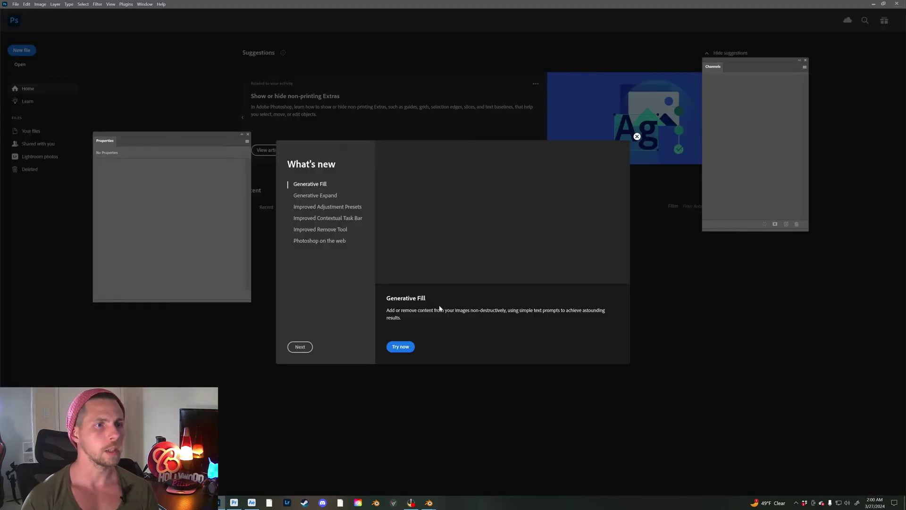
click(637, 136)
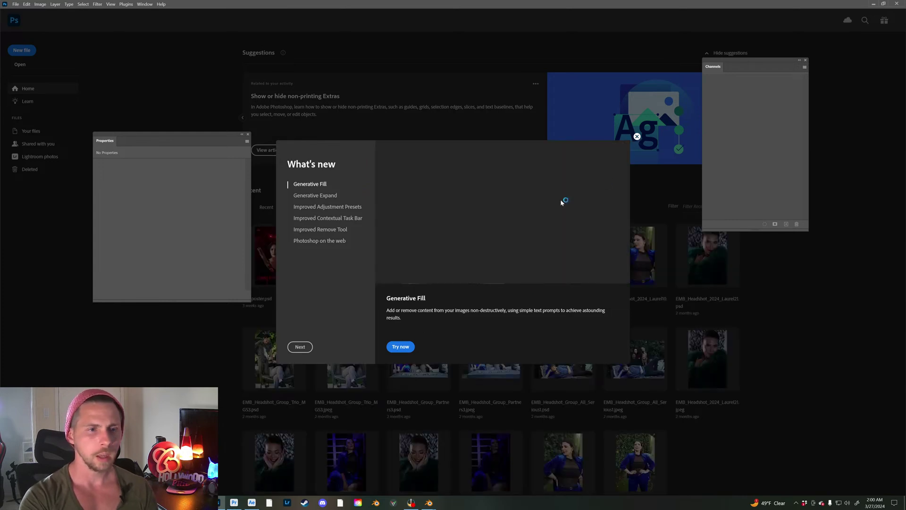
Step: Collapse the floating Properties panel and create a new blank white document
click(242, 134)
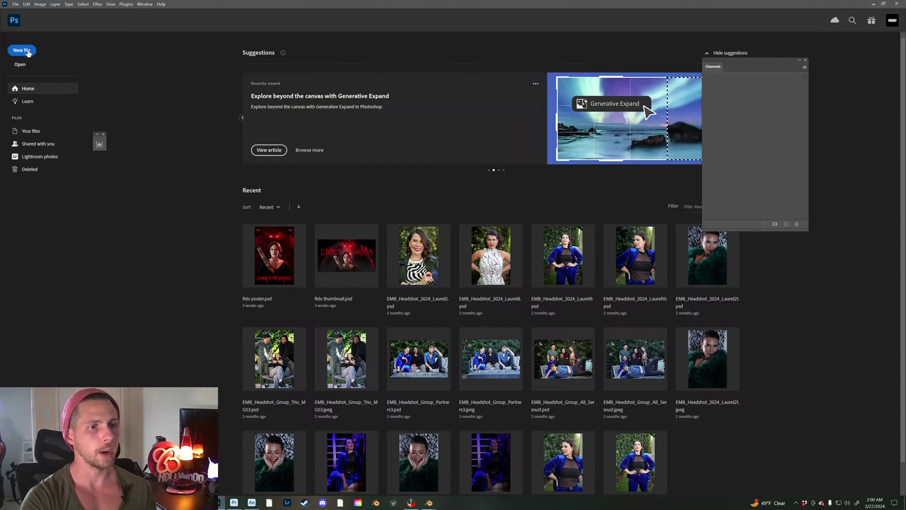
click(27, 53)
key(Escape)
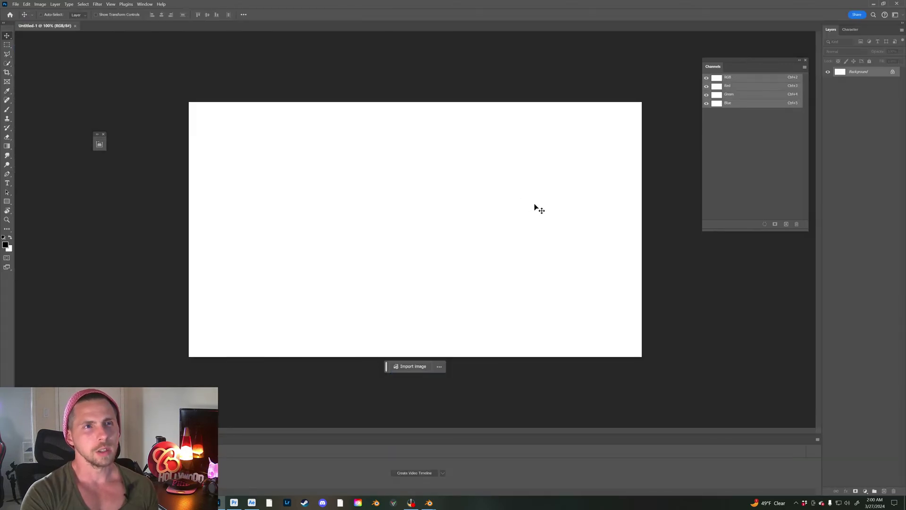
Step: Collapse the floating Channels panel and place the coke thumbnail blender image from the coke ad thumbnail folder across the whole canvas
click(798, 61)
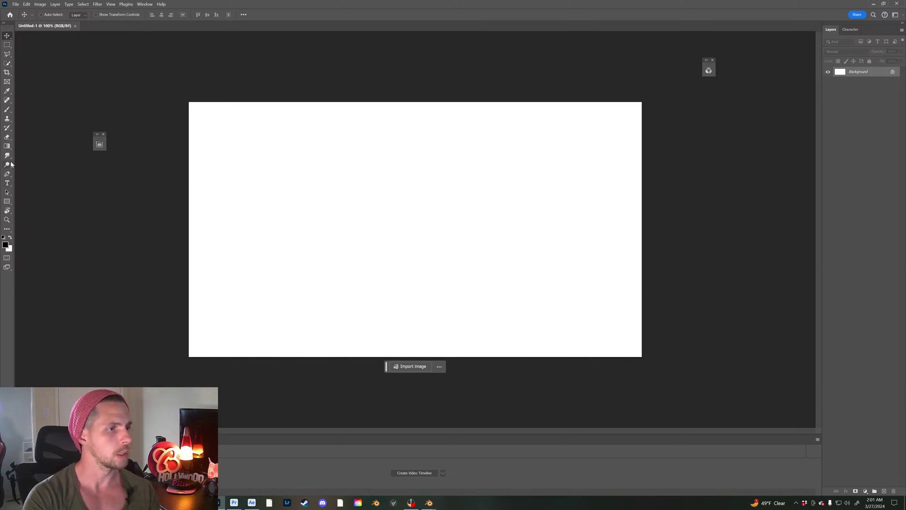
mouse_move(216, 503)
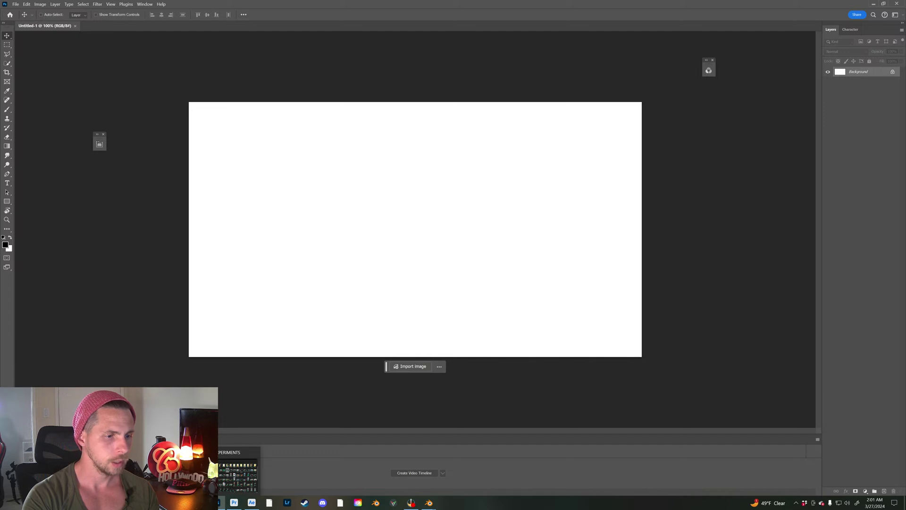
click(221, 470)
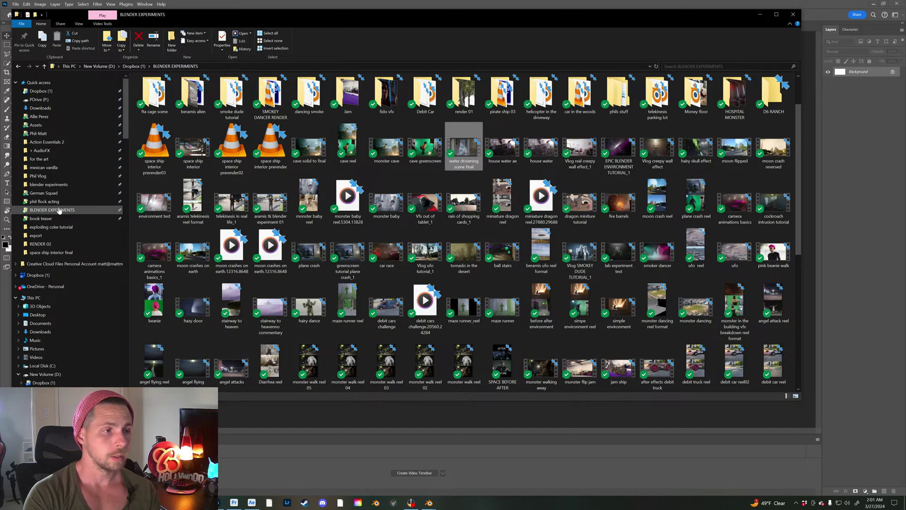
click(49, 185)
double_click(165, 159)
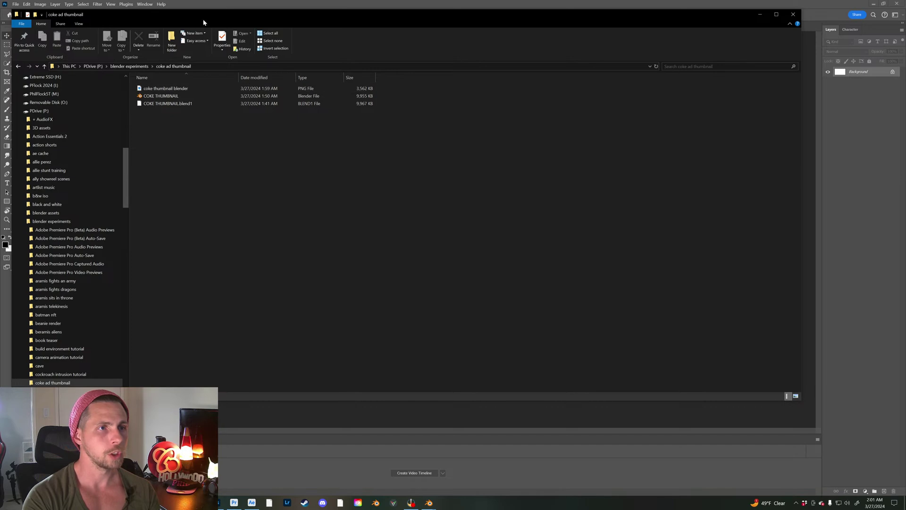
key(alt+Tab)
drag(26, 503, 377, 239)
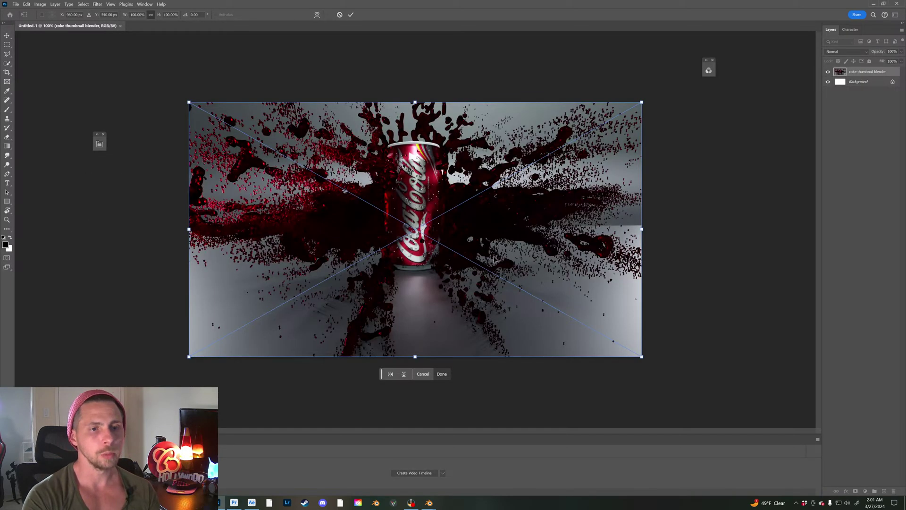
key(Return)
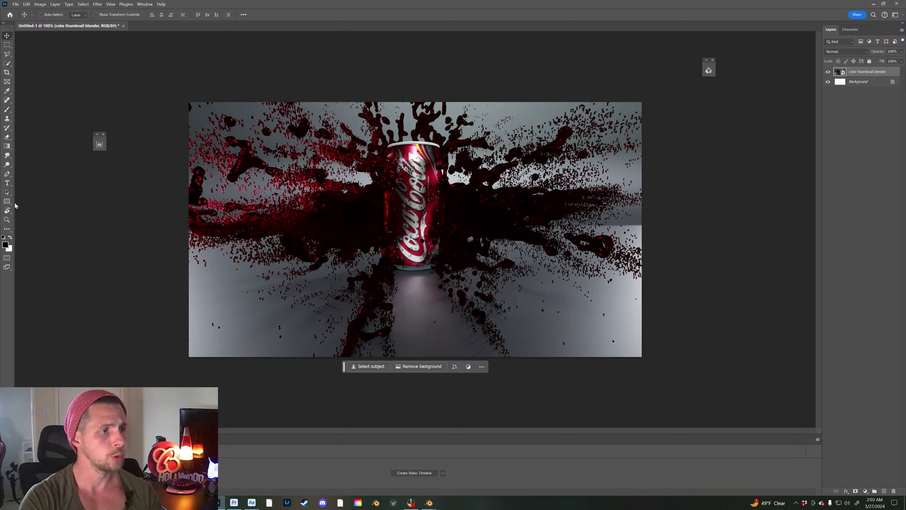
Step: Add a paragraph text box across the lower half of the image and replace its placeholder text with "PROFESSIONAL"
click(8, 183)
drag(193, 242, 645, 354)
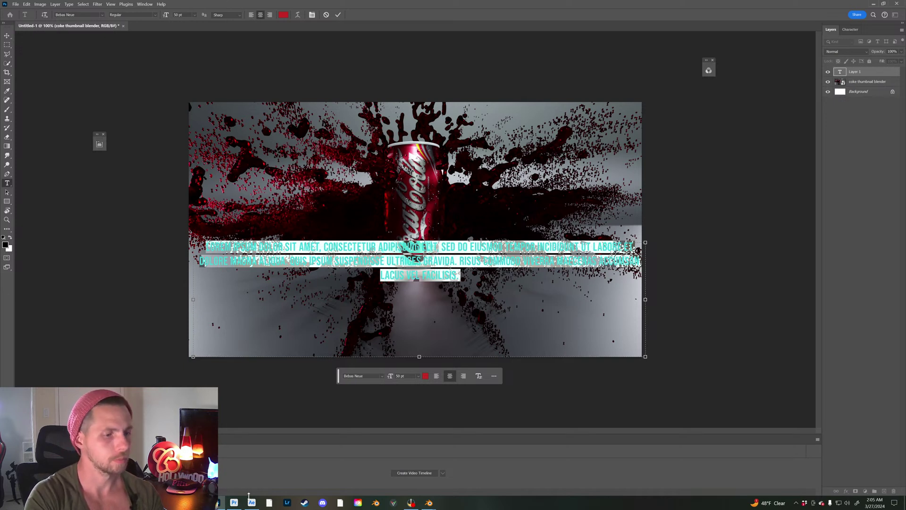
mouse_move(180, 502)
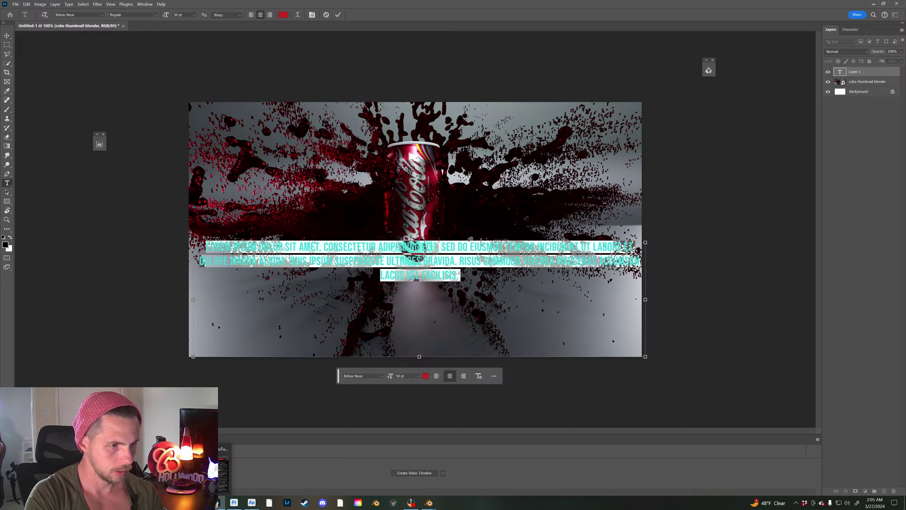
mouse_move(194, 473)
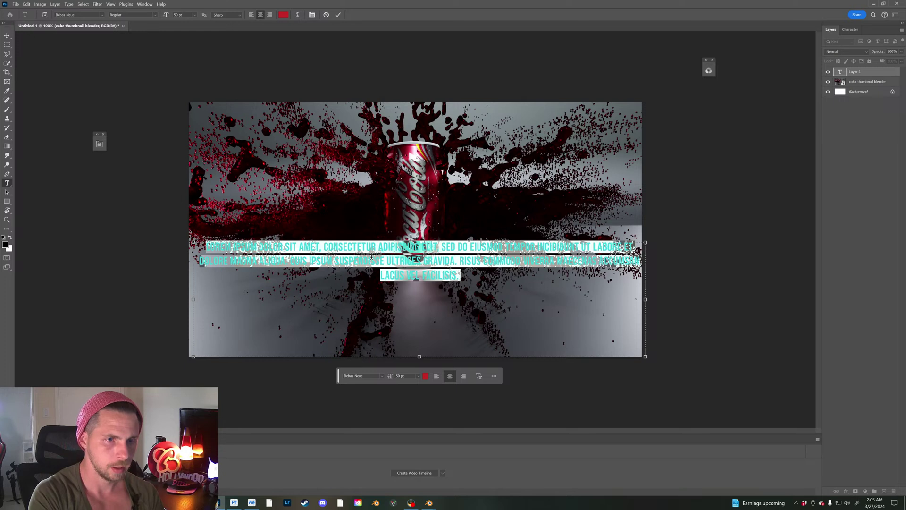
key(BackSpace)
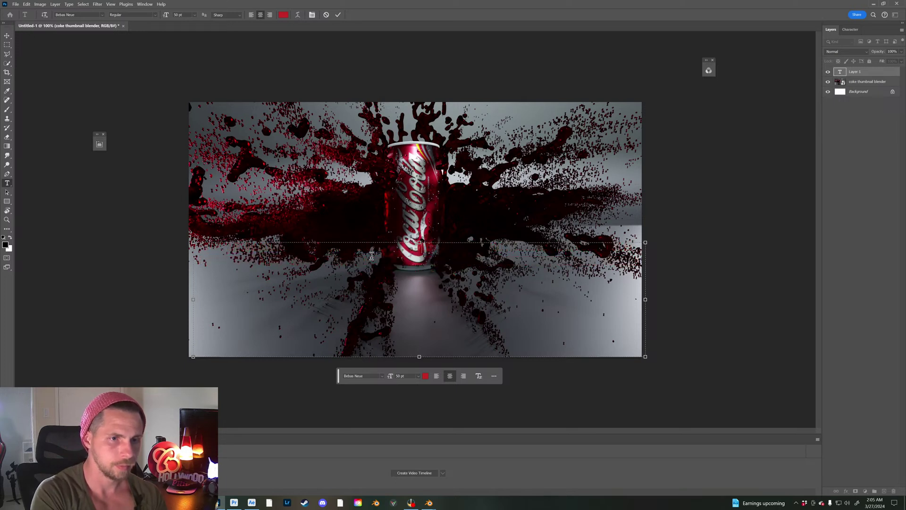
text(PROFE)
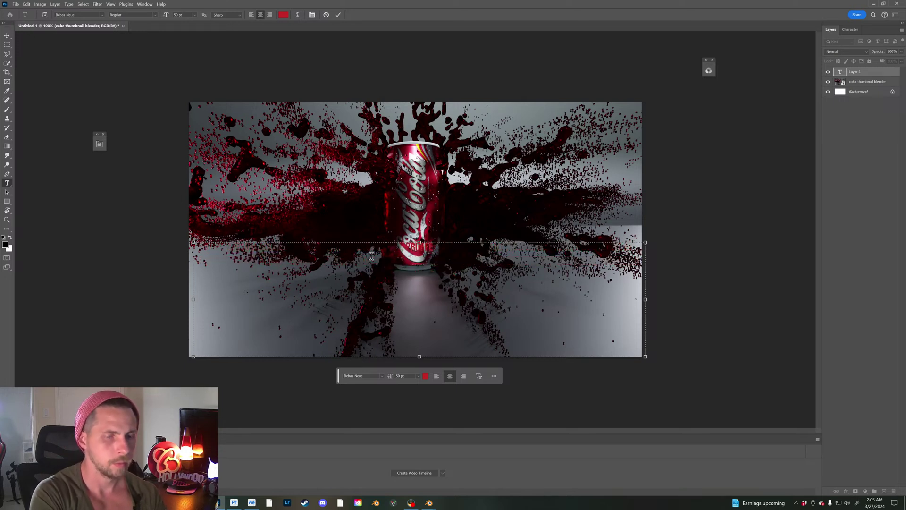
text(SSIONAL)
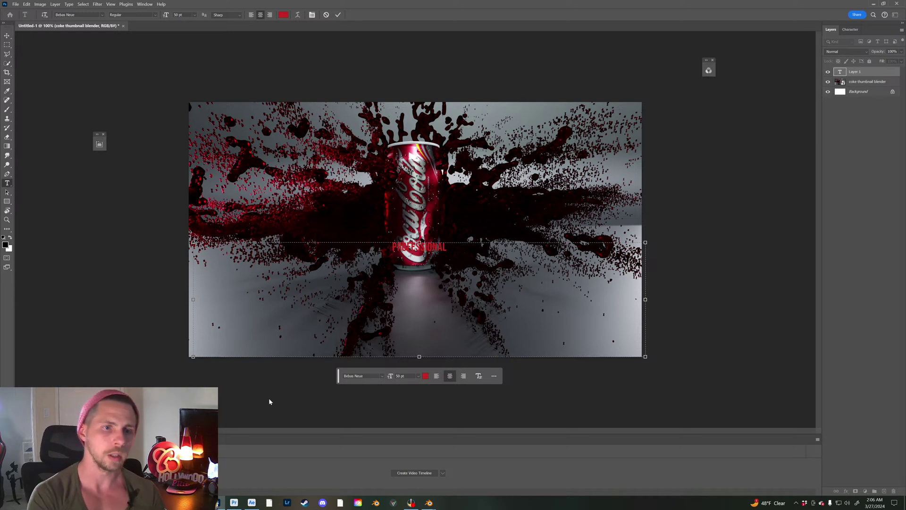
Step: Extend the title text to read "PROFESSIONAL COMMERCIAL"
double_click(436, 248)
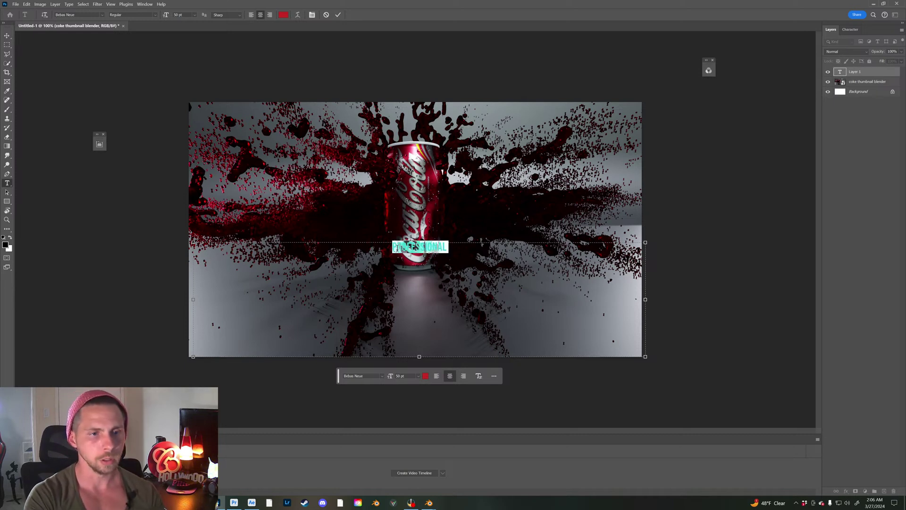
click(477, 252)
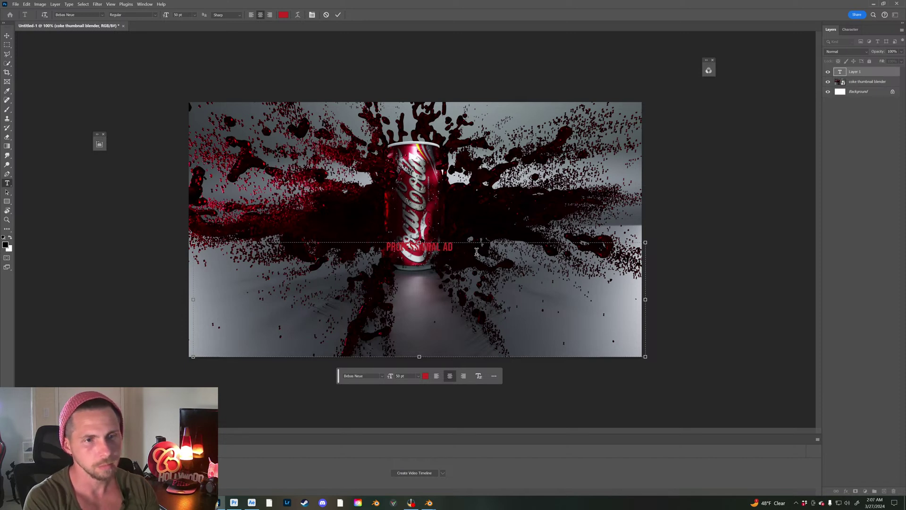
text(COMM)
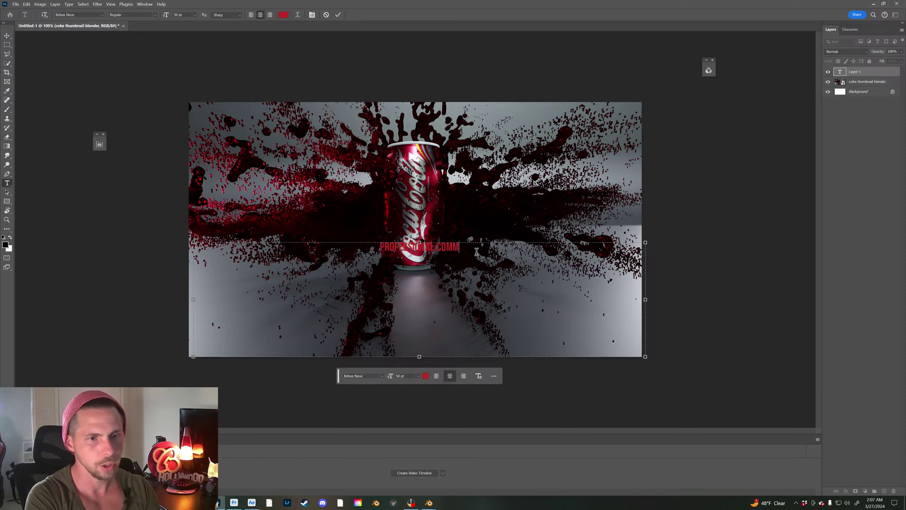
text(ERCIAL)
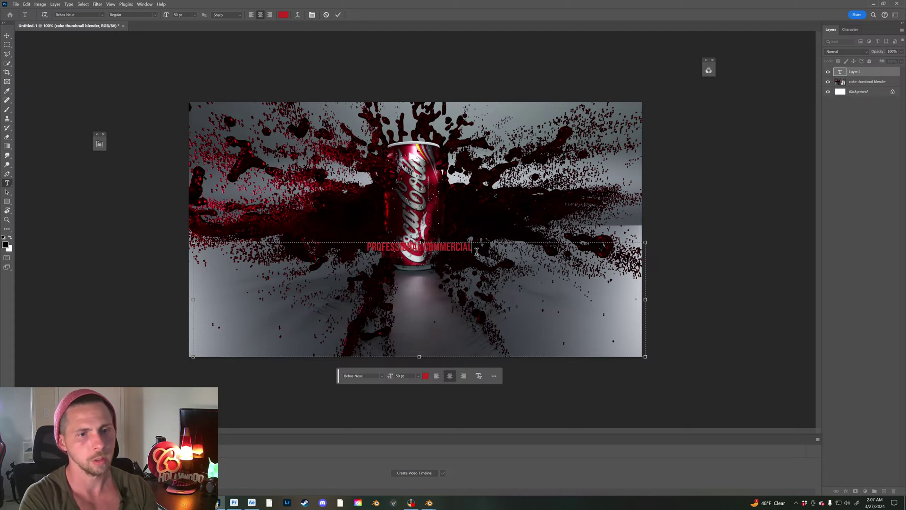
Step: Enlarge the whole title to 181 pt and move it down below the can
key(ctrl+a)
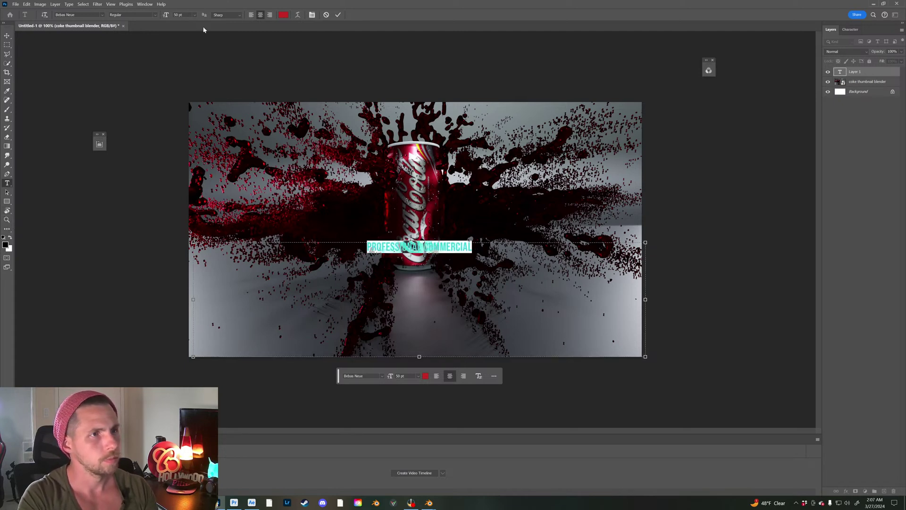
drag(172, 18, 318, 74)
drag(443, 234, 443, 297)
click(469, 324)
Step: Add a second line reading "IN BLENDER" under the title
click(608, 324)
key(Return)
text(IN BLENDER)
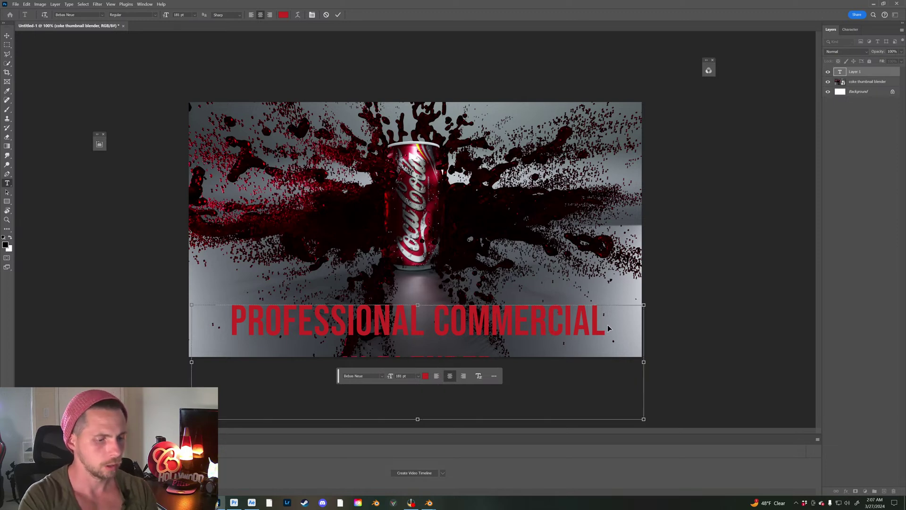
Step: Reduce both title lines to 149 pt and move the text up so both lines fit within the image
key(ctrl+a)
drag(167, 15, 154, 14)
drag(423, 282, 421, 266)
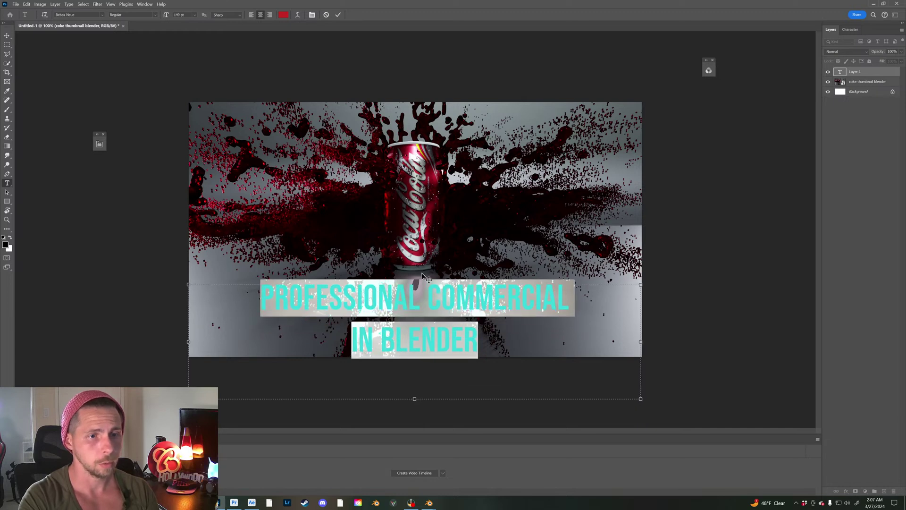
click(421, 291)
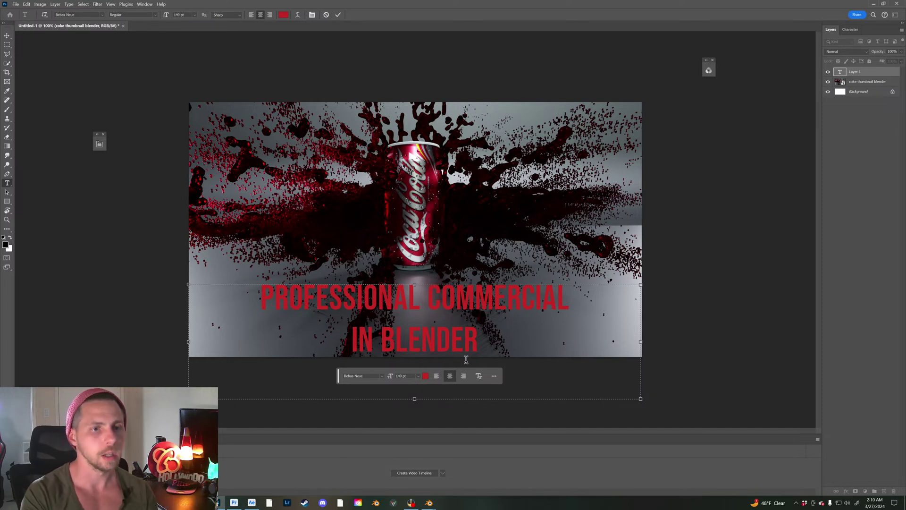
Step: Recolor both title lines white (ffffff) and commit the text
drag(479, 340, 260, 292)
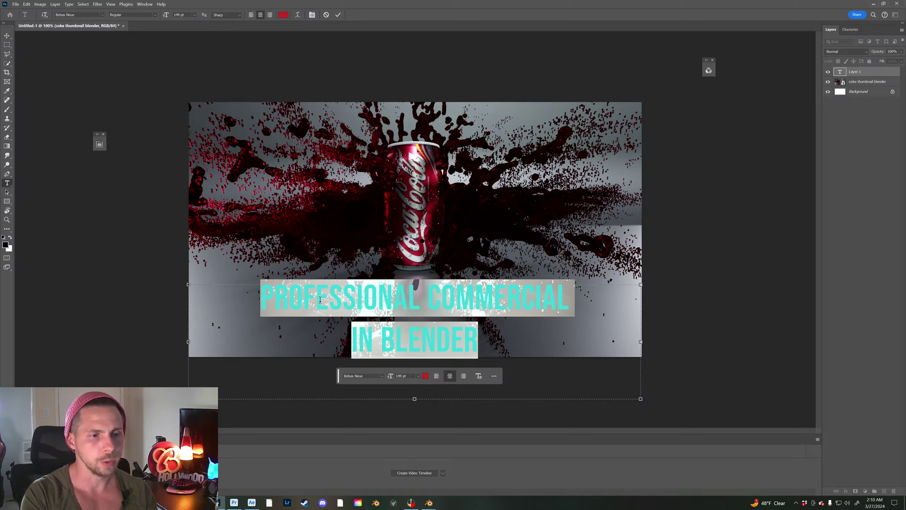
click(273, 295)
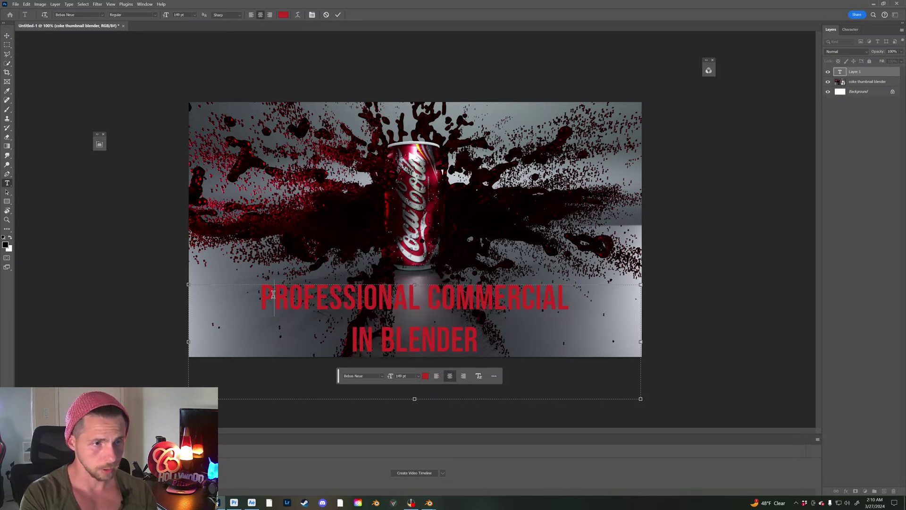
drag(496, 336, 258, 55)
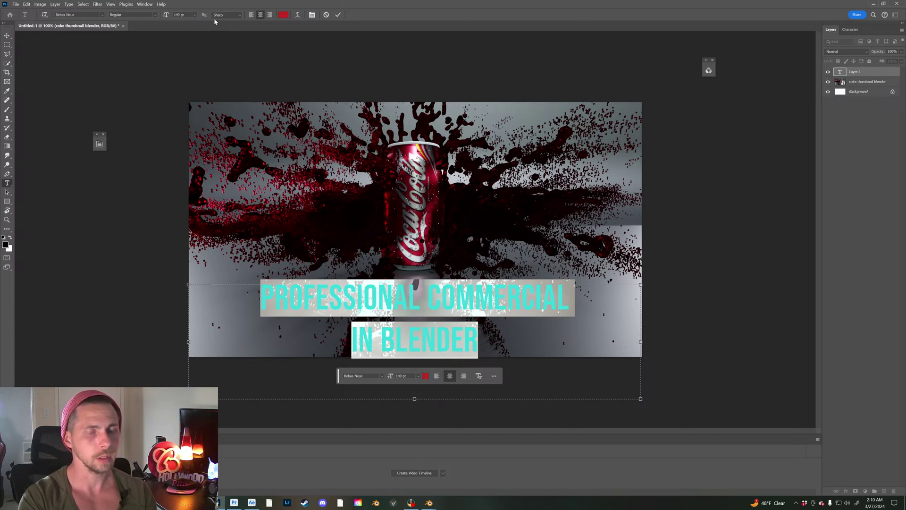
click(283, 15)
text(ffffff)
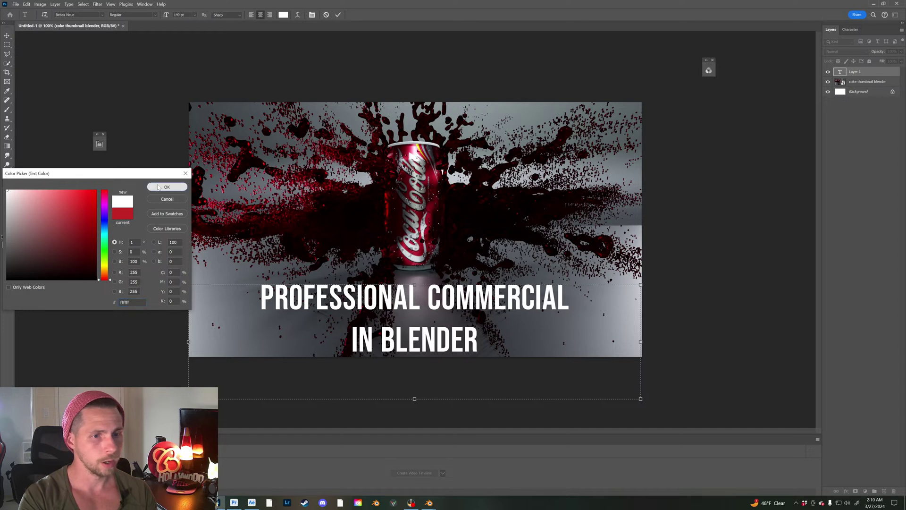
click(167, 187)
click(843, 163)
Step: Recolor only the "IN BLENDER" line bright orange and commit the text edit
drag(492, 332, 338, 344)
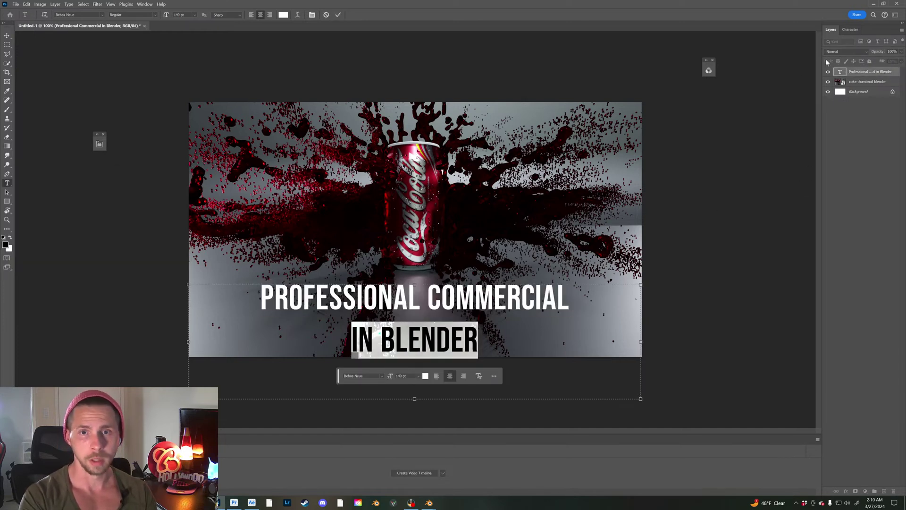
click(284, 14)
mouse_move(108, 191)
mouse_down()
mouse_move(109, 273)
mouse_move(147, 116)
mouse_up()
click(154, 187)
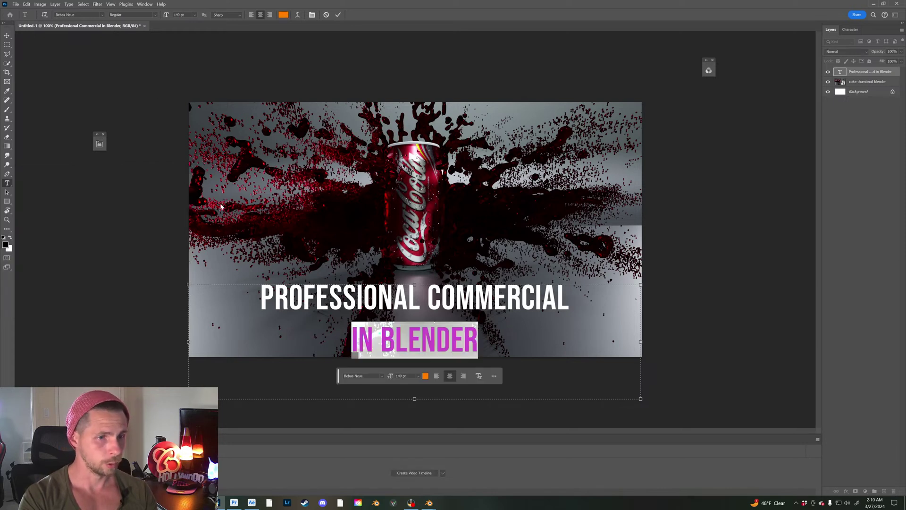
click(396, 295)
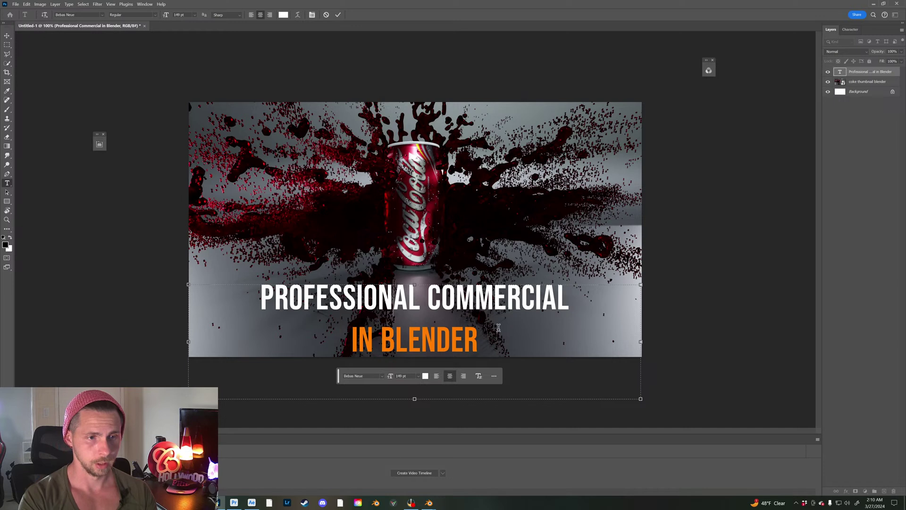
click(850, 75)
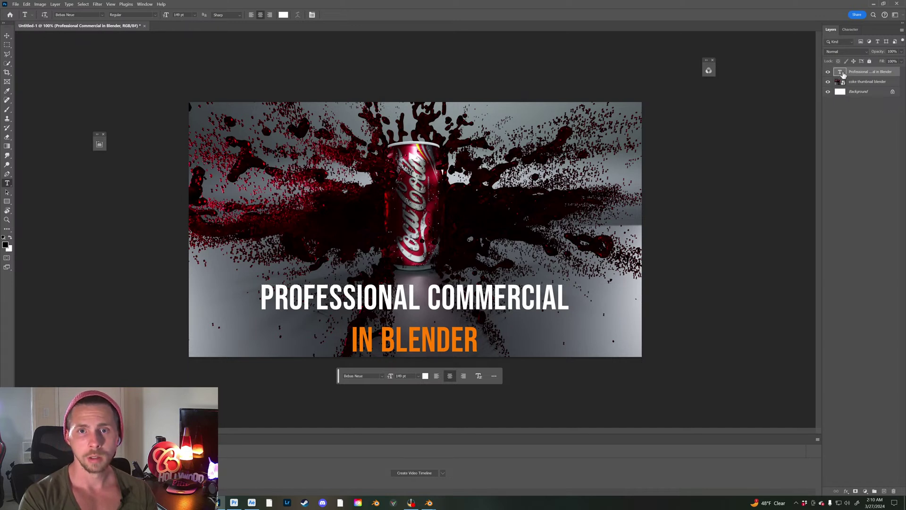
Step: Add a Stroke effect to the title layer in its layer style and show the stroke settings
right_click(847, 76)
click(842, 78)
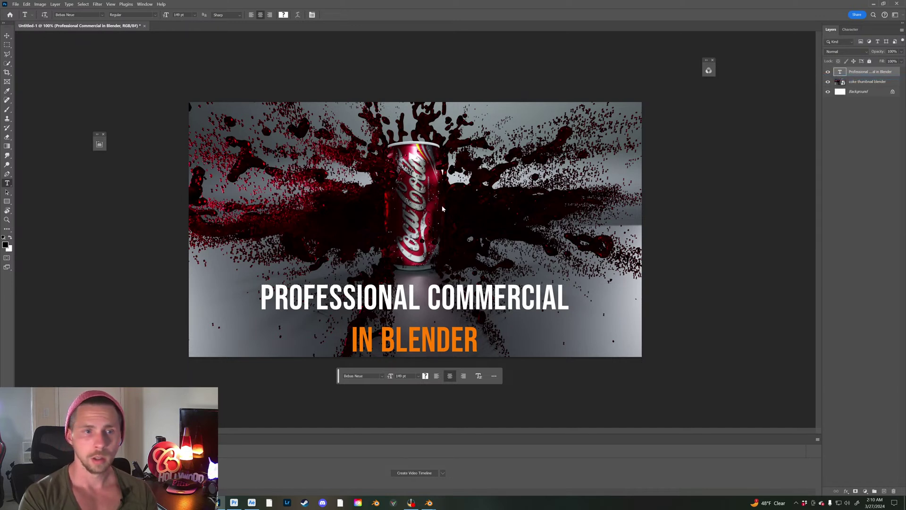
click(24, 167)
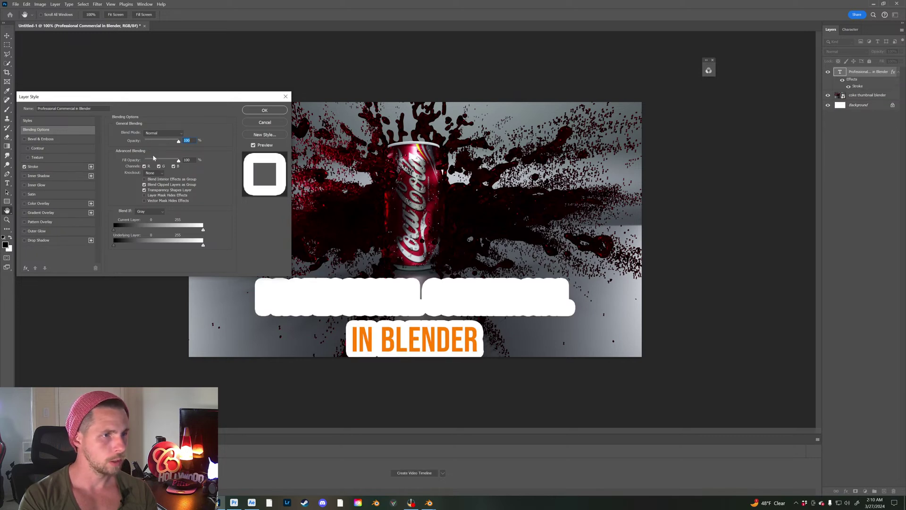
click(34, 167)
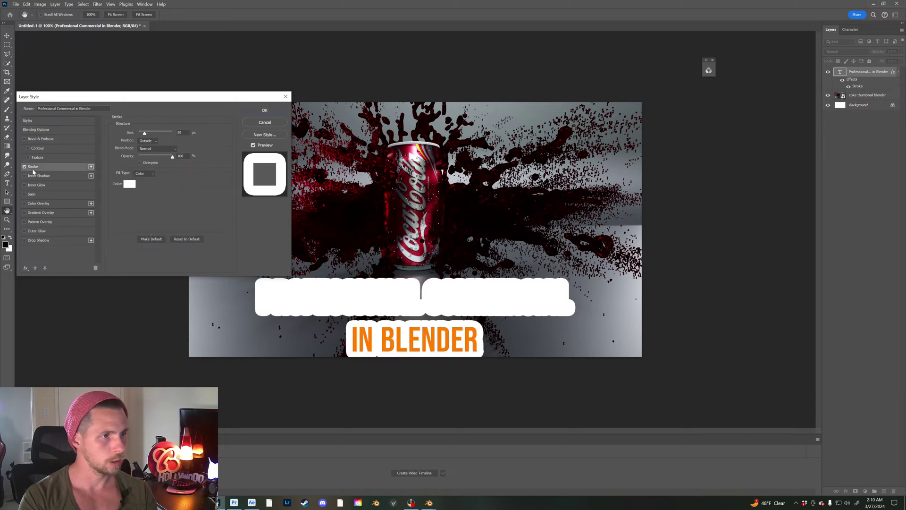
Step: Try cyan and red as the title's stroke color, but settle on black and confirm it
click(133, 186)
mouse_move(69, 258)
mouse_down()
mouse_move(63, 279)
mouse_move(88, 258)
mouse_move(31, 281)
mouse_up()
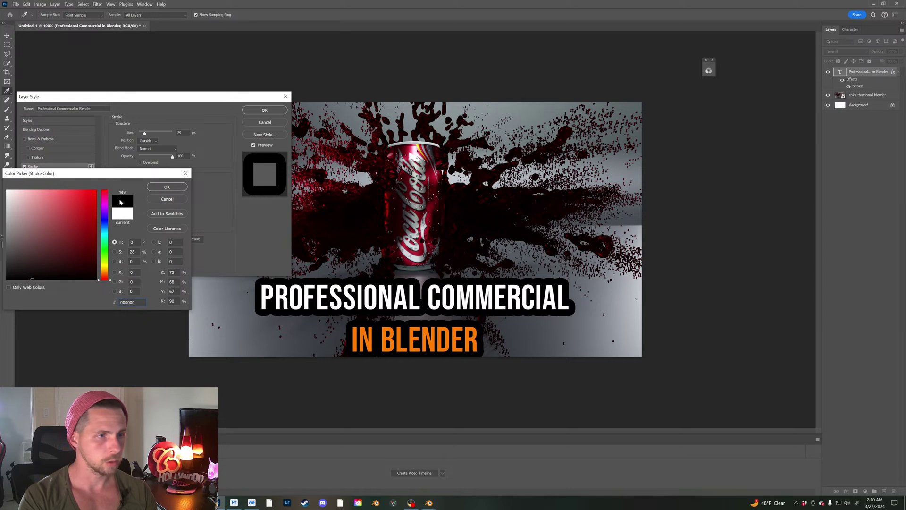
click(103, 234)
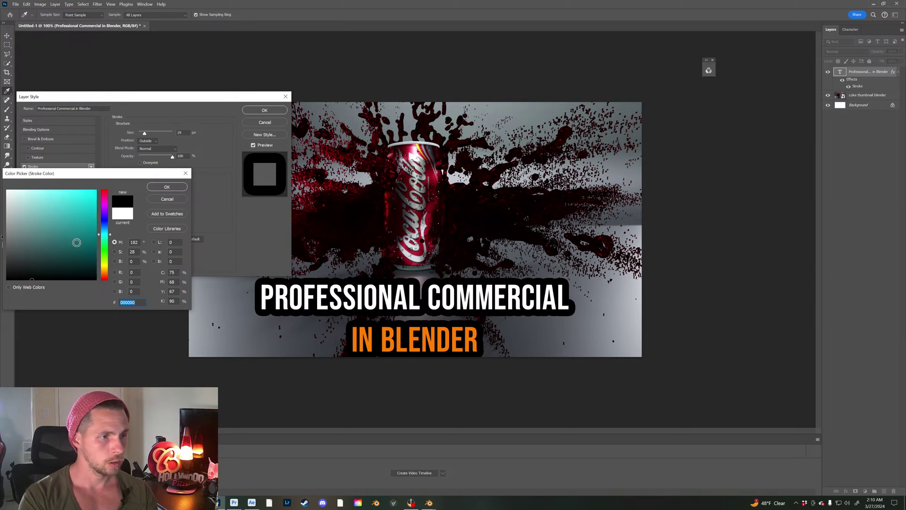
drag(77, 242, 89, 190)
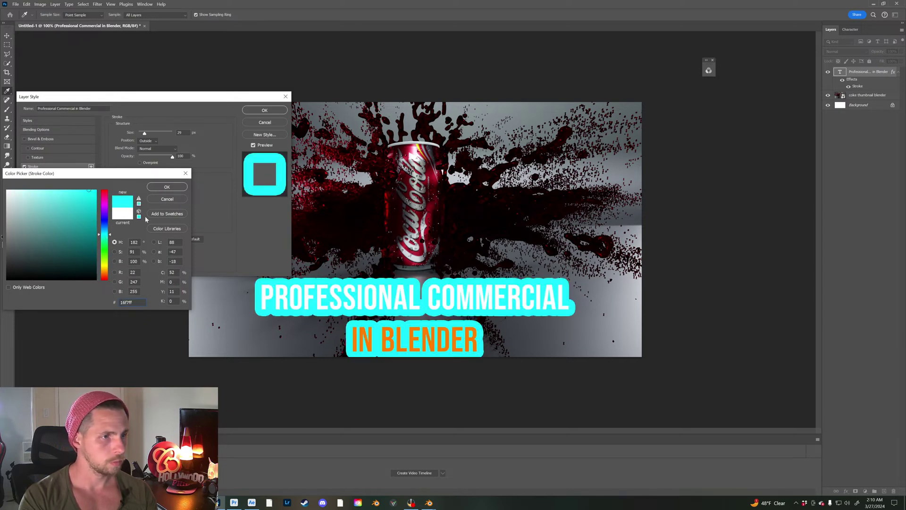
mouse_move(104, 218)
mouse_down()
mouse_move(104, 208)
mouse_move(102, 236)
mouse_up()
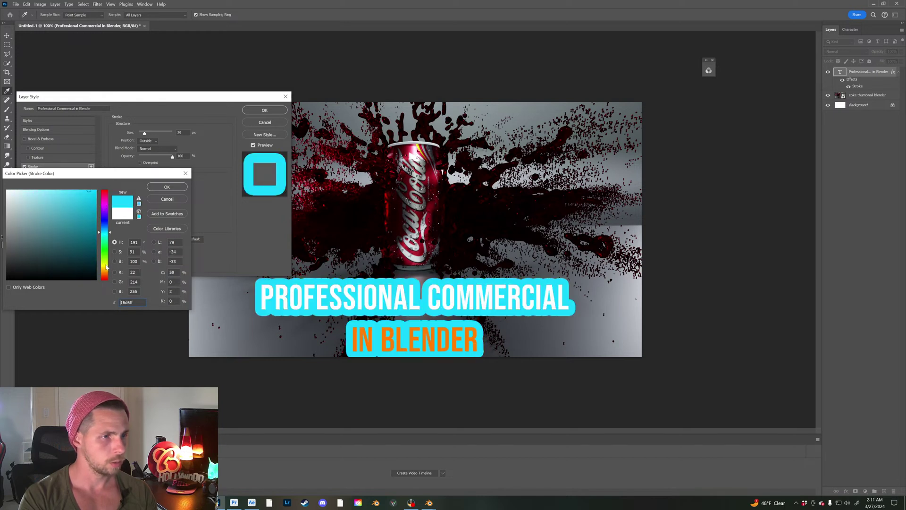
click(105, 265)
drag(108, 214, 107, 185)
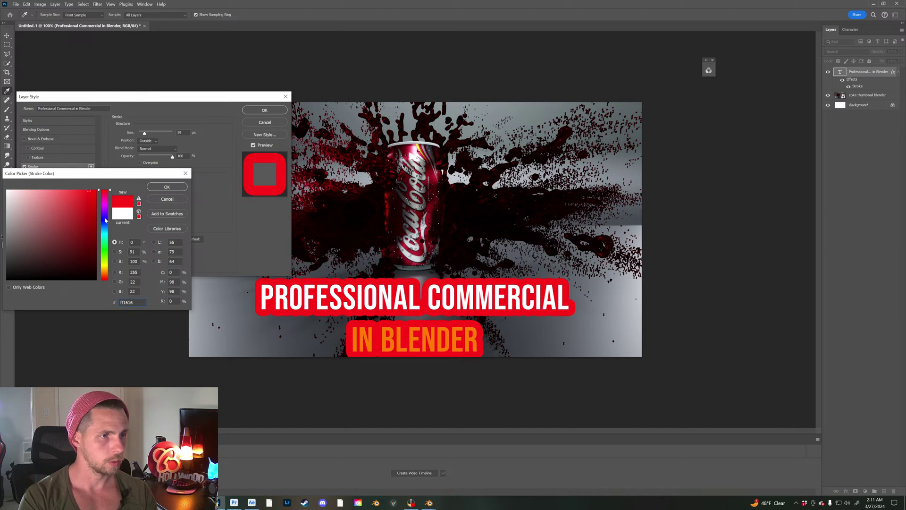
drag(90, 269, 106, 309)
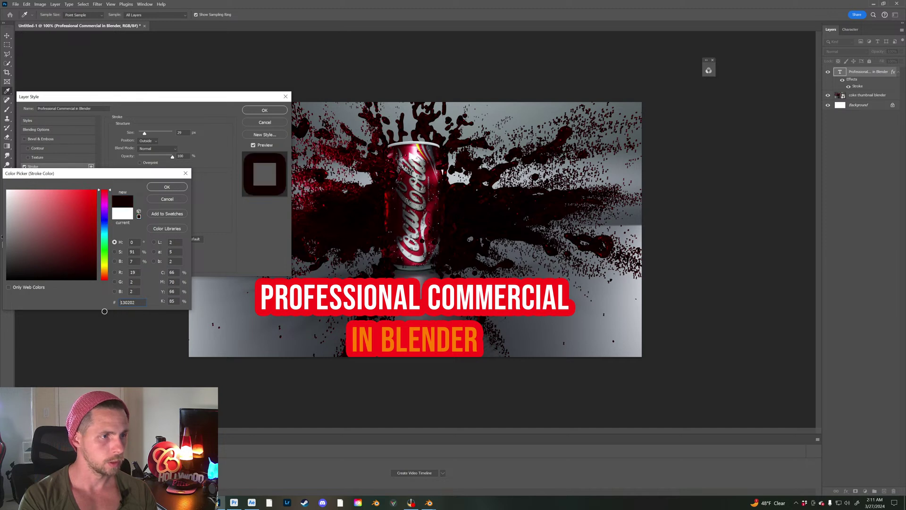
click(166, 187)
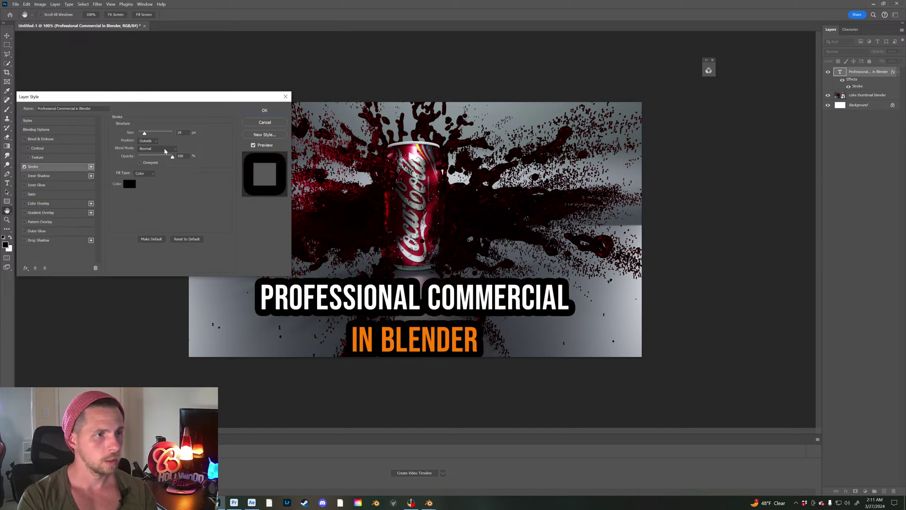
Step: Make the title's black stroke thinner and apply the layer style
drag(145, 133, 143, 134)
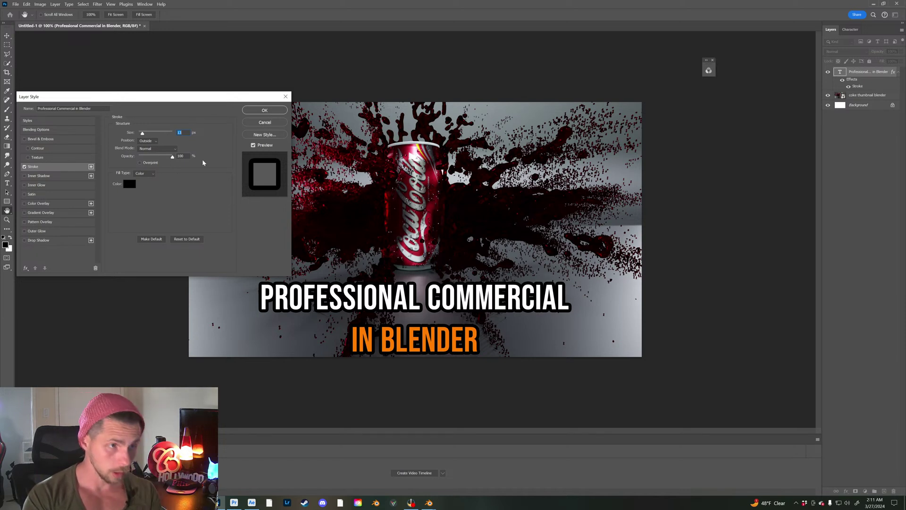
drag(144, 134, 147, 134)
click(265, 110)
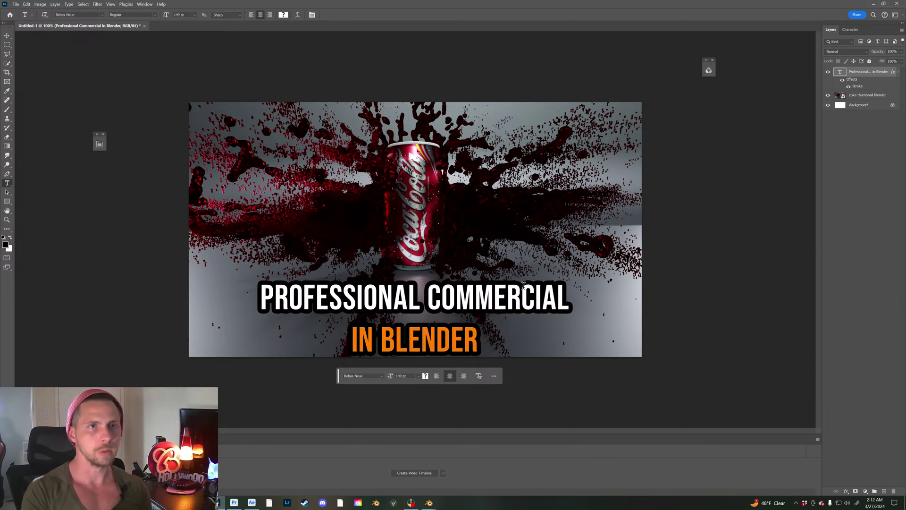
click(482, 334)
key(ctrl+a)
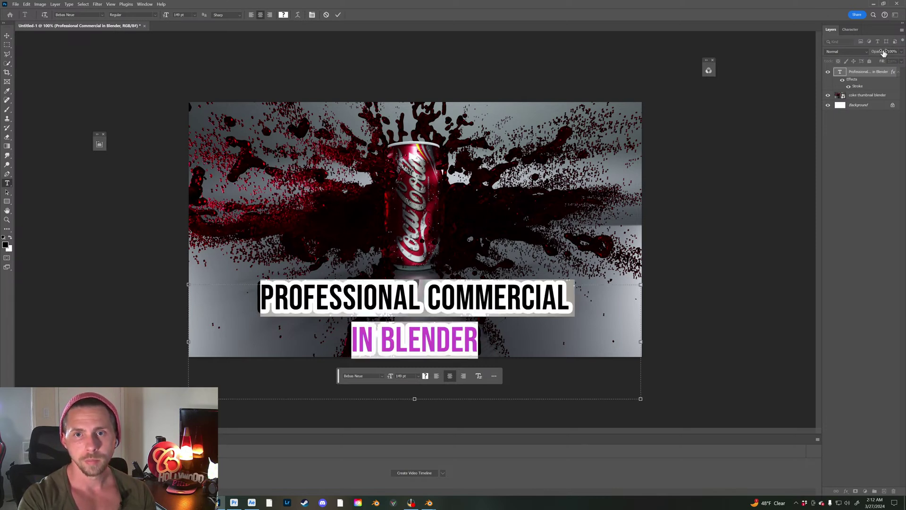
click(492, 333)
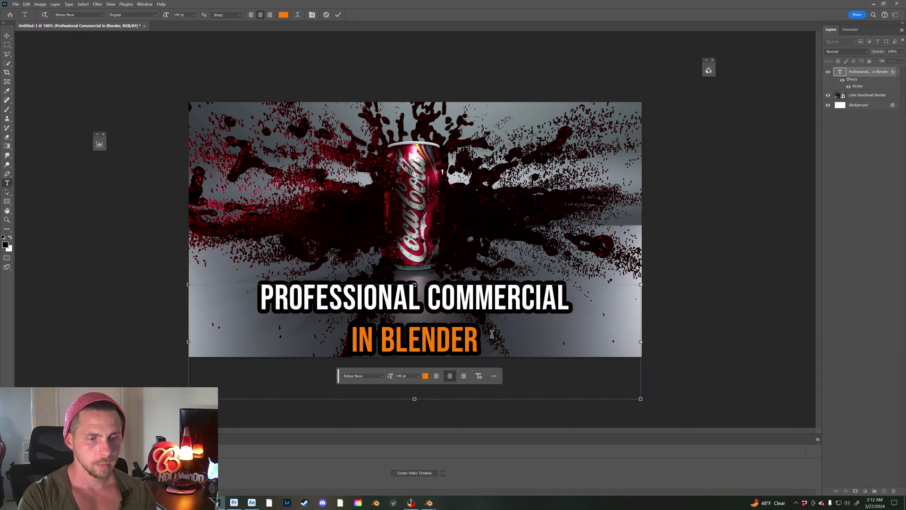
click(861, 164)
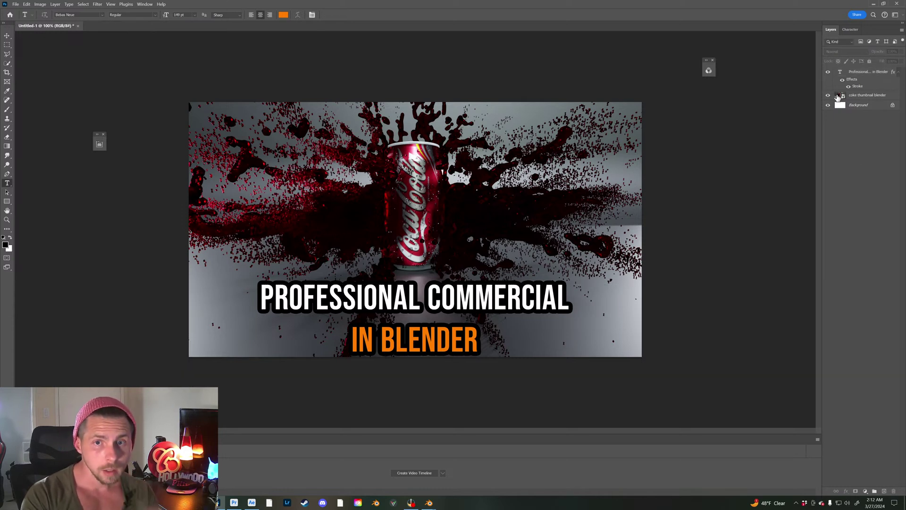
Step: Duplicate the "coke thumbnail blender" image layer, place the copy above the title and hide it
click(833, 95)
key(ctrl+j)
drag(838, 97, 838, 71)
key(z)
alt+click(435, 216)
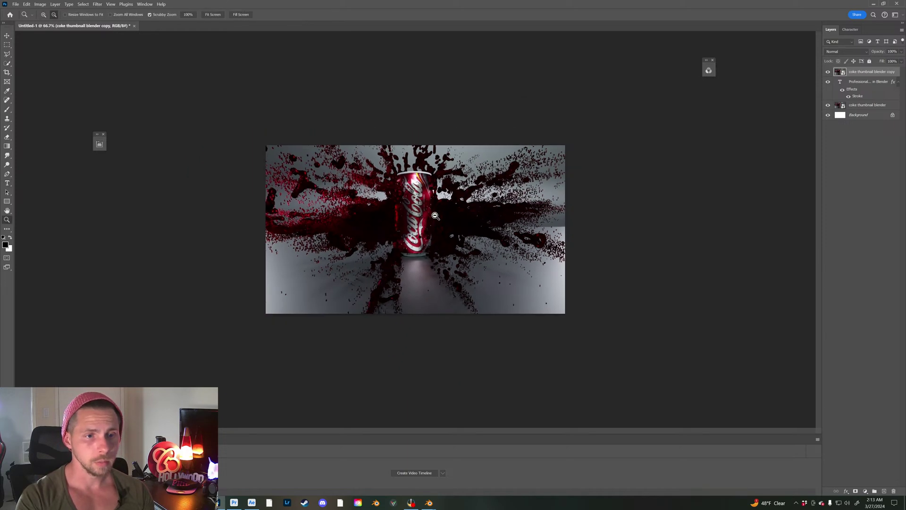
alt+click(435, 216)
alt+click(435, 215)
alt+click(435, 216)
alt+click(435, 215)
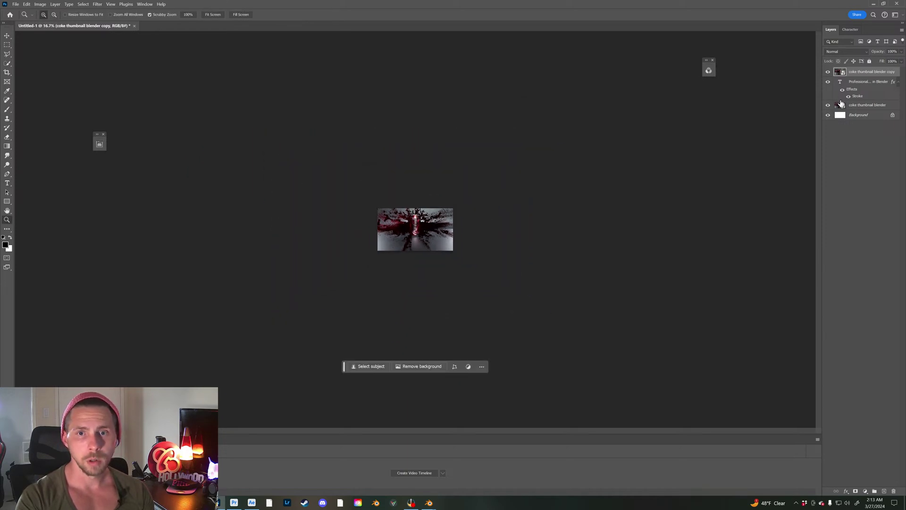
click(827, 72)
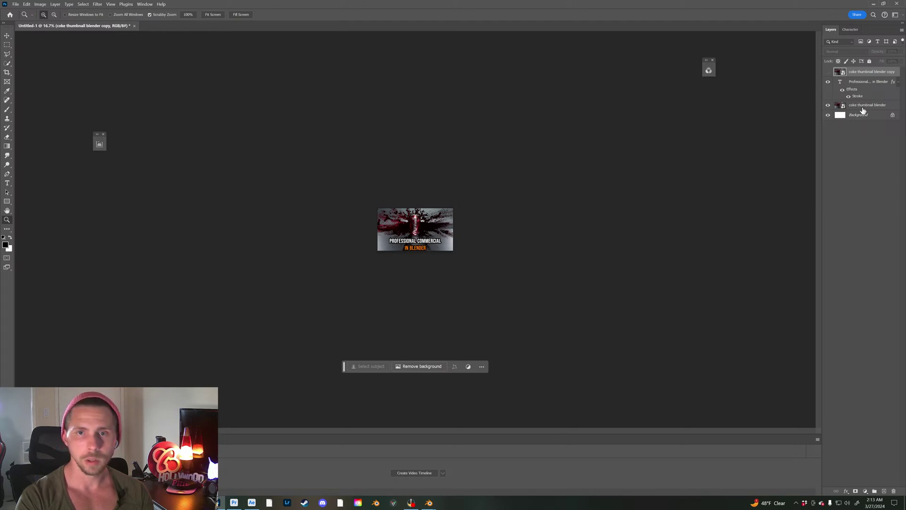
Step: Move the title up and scale it to about 124% so it spans more of the image's width
click(844, 84)
key(v)
drag(420, 246, 420, 241)
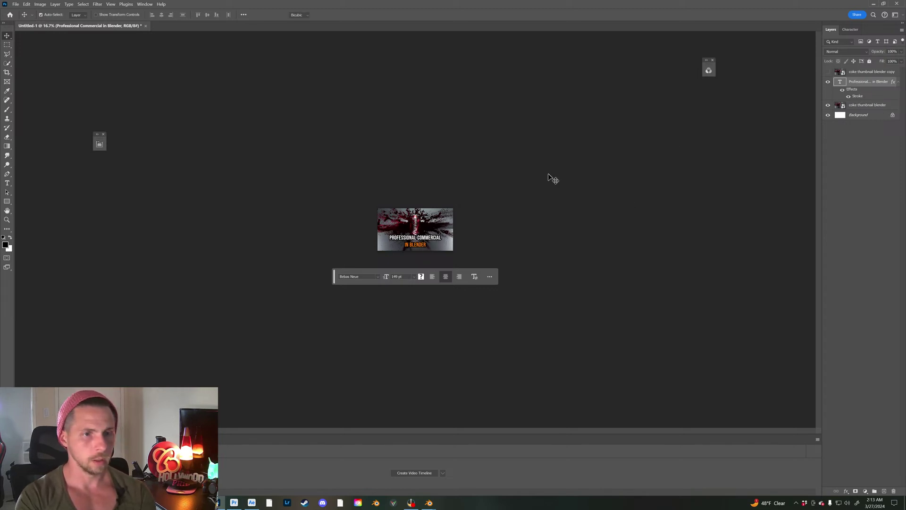
key(ctrl+t)
drag(452, 233, 463, 232)
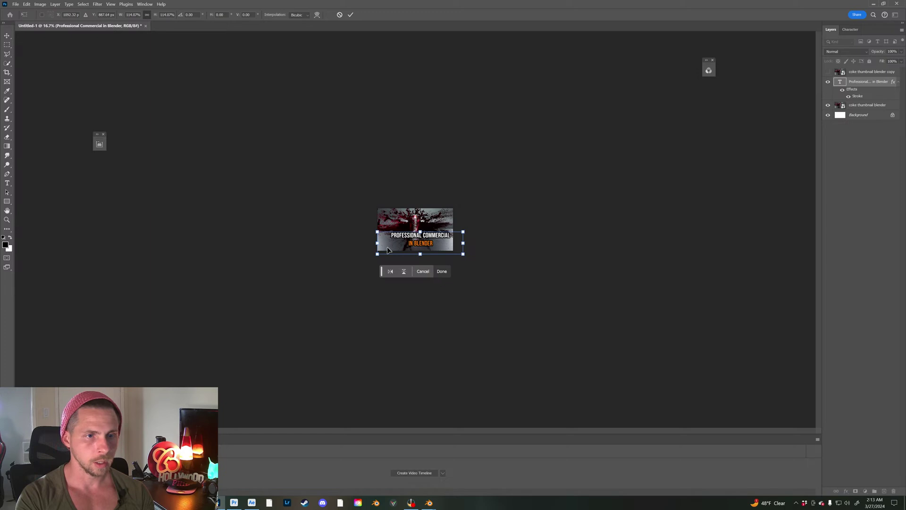
drag(377, 254, 371, 256)
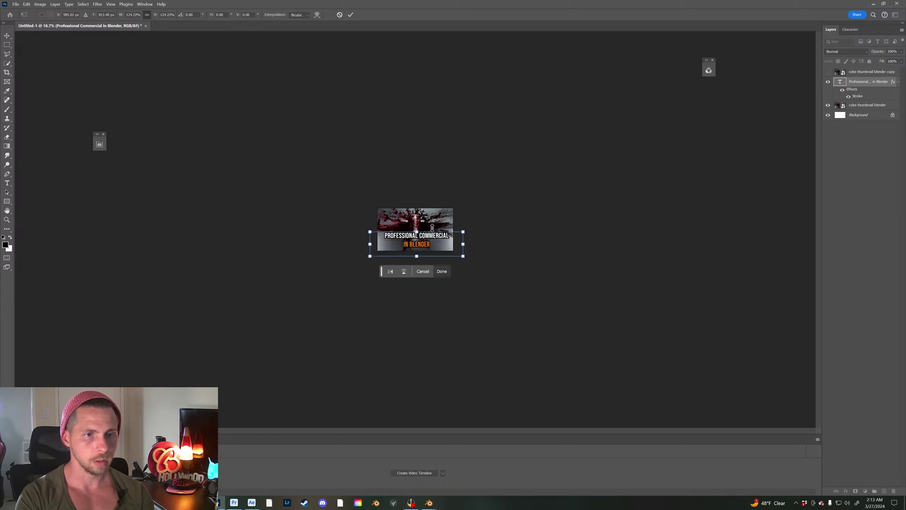
key(Return)
key(z)
drag(424, 223, 424, 222)
click(425, 222)
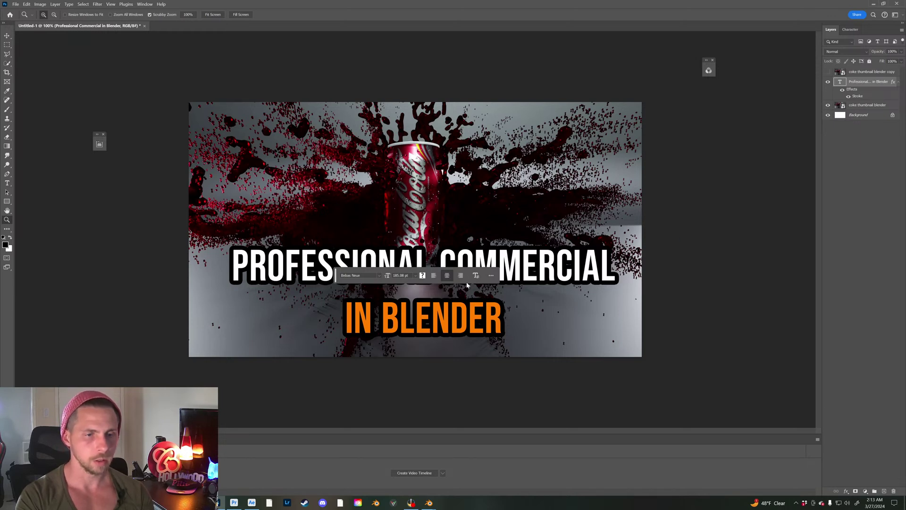
click(851, 185)
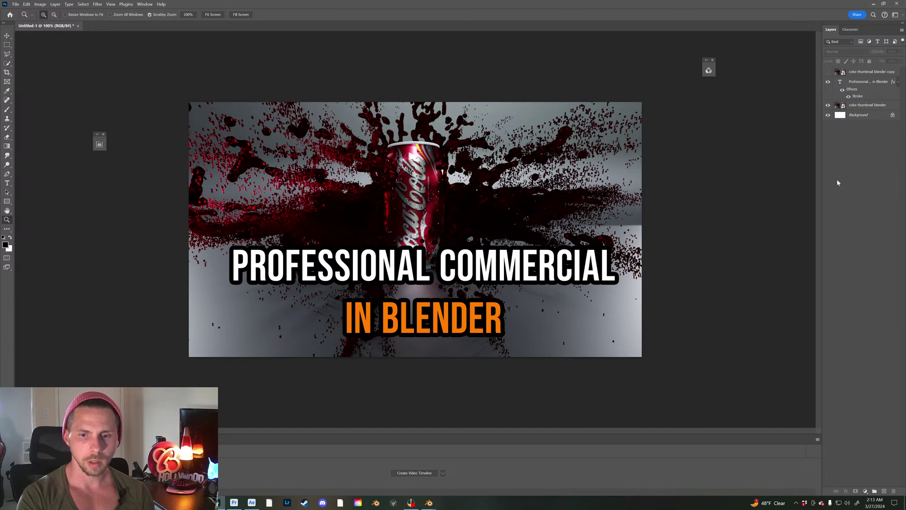
Step: Add a Curves adjustment that raises the highlights and slightly pulls down the shadows, and place it beneath the title layer
click(842, 83)
click(865, 491)
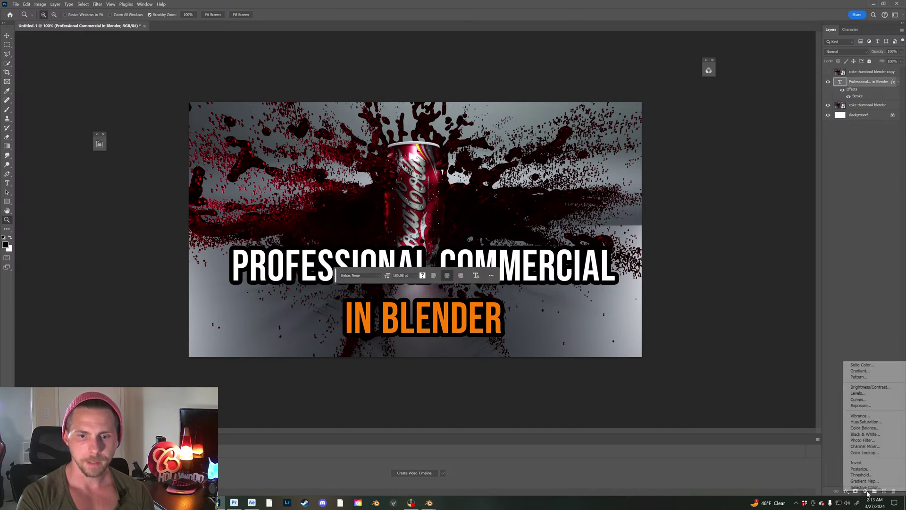
click(861, 399)
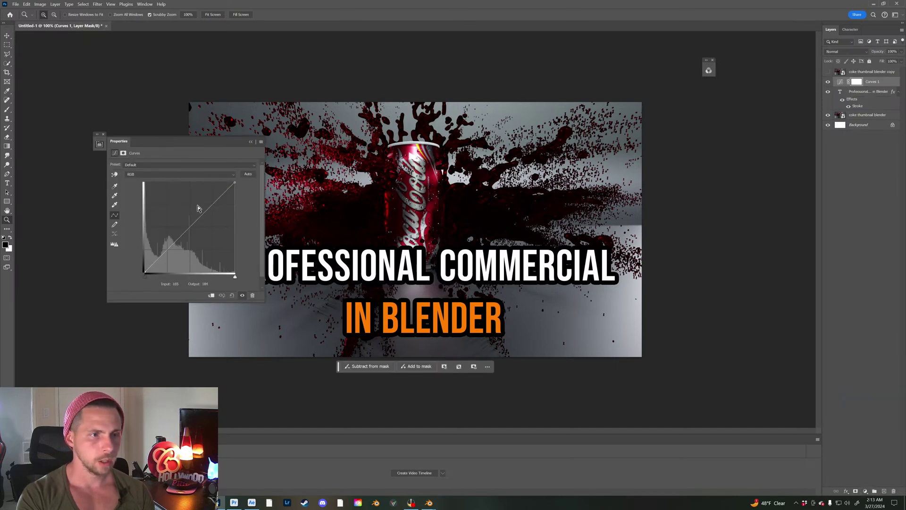
drag(206, 207, 197, 196)
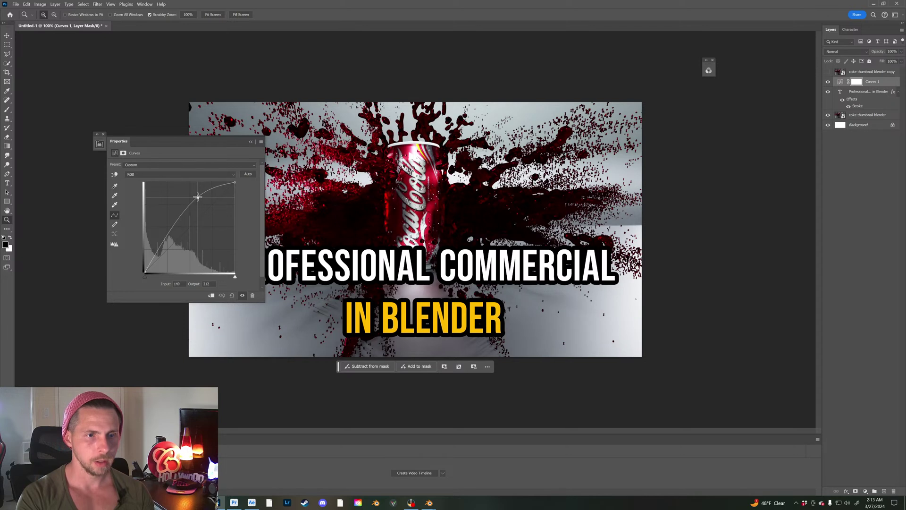
drag(161, 243, 159, 252)
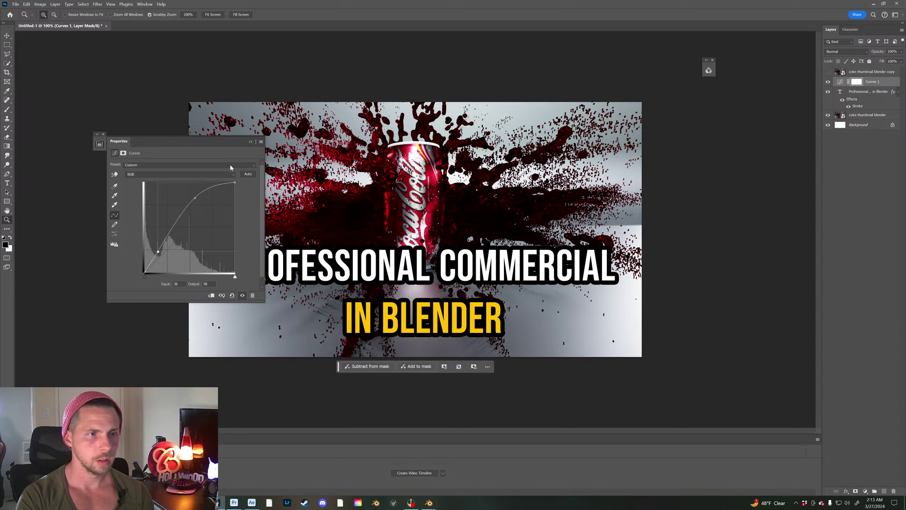
click(251, 142)
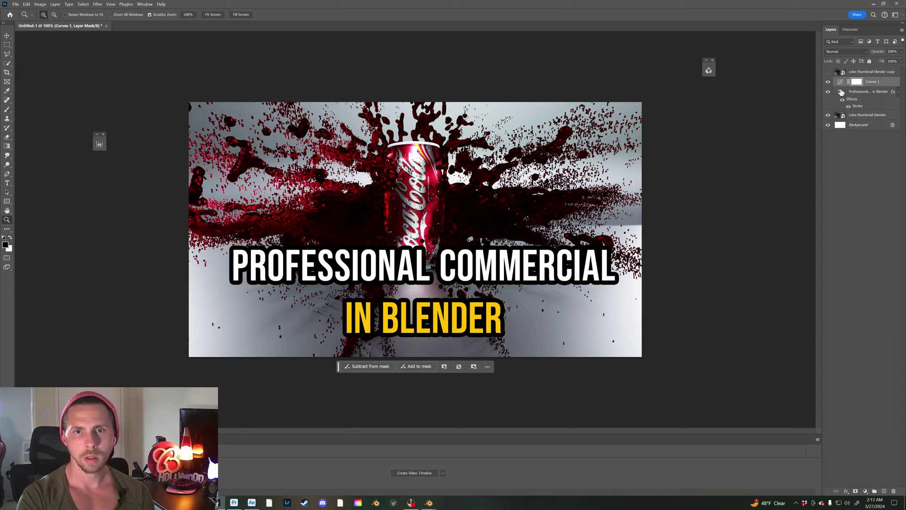
drag(843, 84, 843, 103)
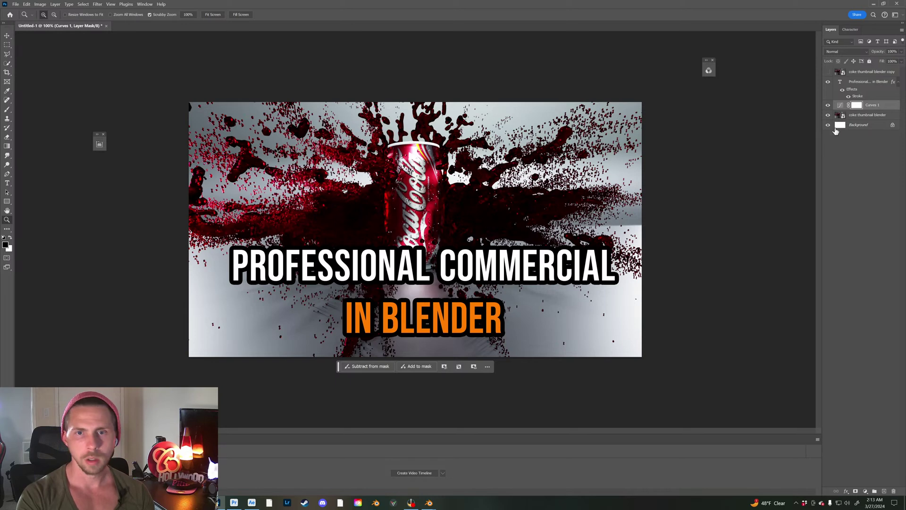
Step: Add a second Curves adjustment raising input 125 to output 182, and invert its layer mask to black
click(865, 491)
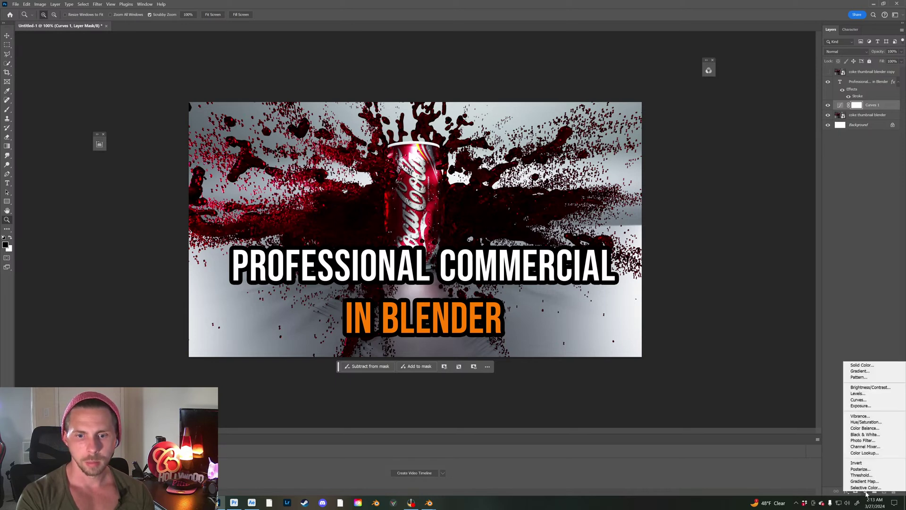
click(864, 405)
drag(189, 226, 189, 207)
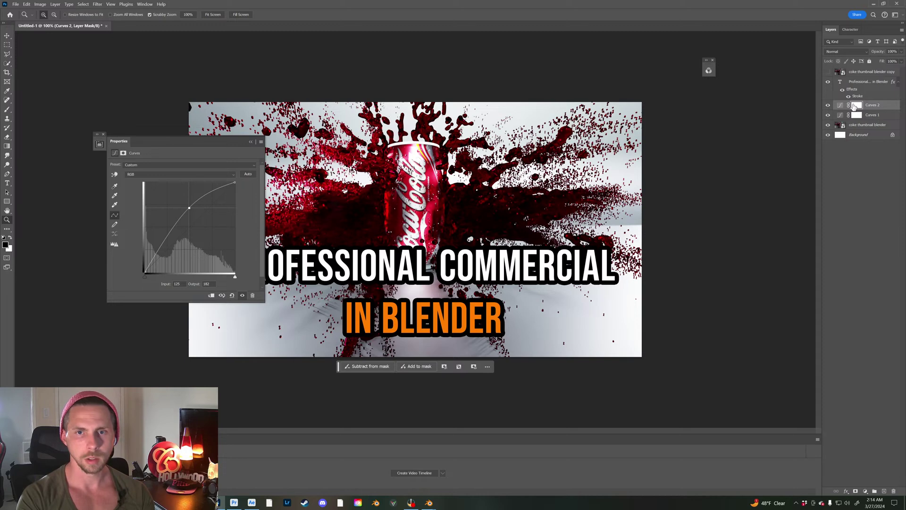
click(856, 105)
key(ctrl+i)
Step: Paint white with a large soft brush on the second Curves mask over the can and surrounding splash to brighten them
key(b)
alt+right_drag(466, 212, 331, 208)
alt+right_drag(467, 188, 335, 183)
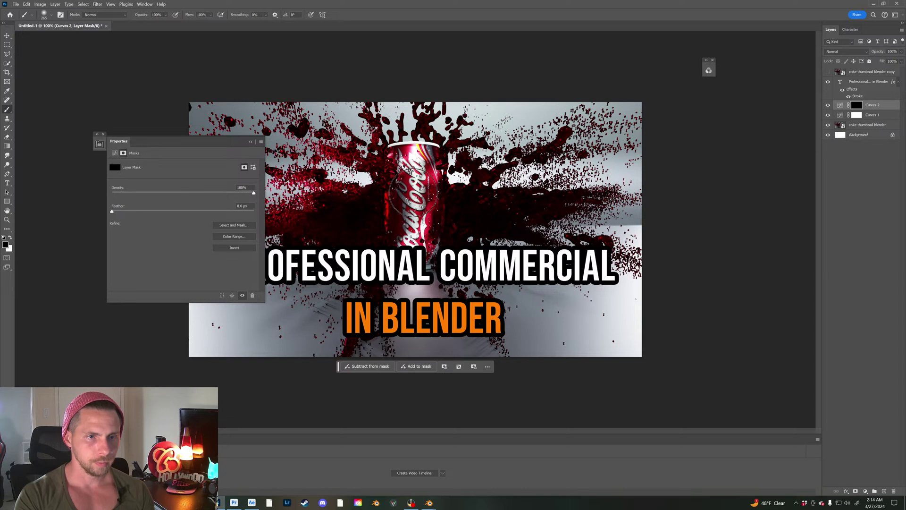
key(x)
mouse_move(411, 170)
mouse_down()
mouse_move(412, 223)
mouse_move(394, 168)
mouse_move(398, 226)
mouse_up()
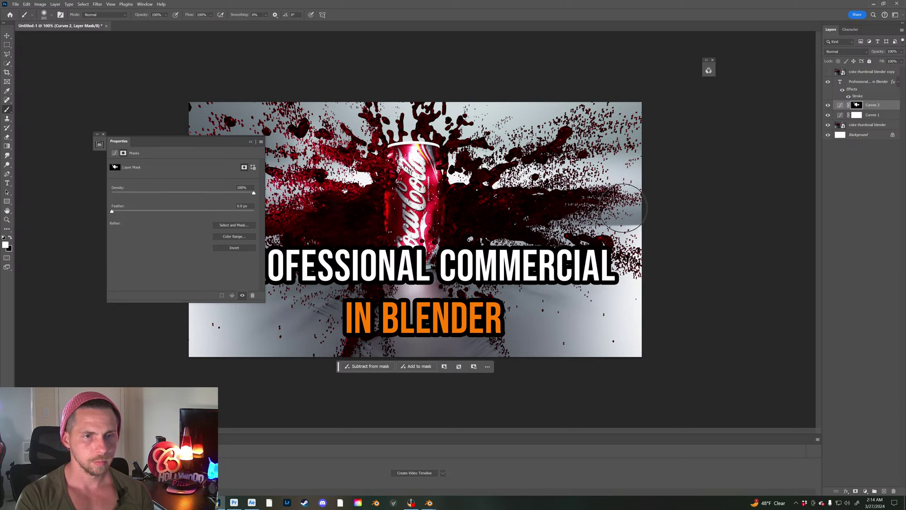
click(251, 143)
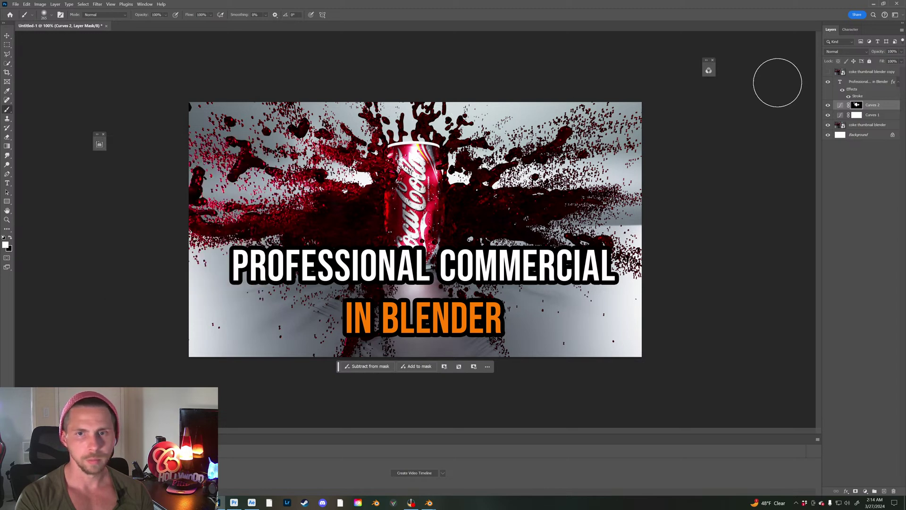
Step: Paint soft black behind both title lines on a new layer beneath the text and set its blend mode to Soft Light
click(840, 104)
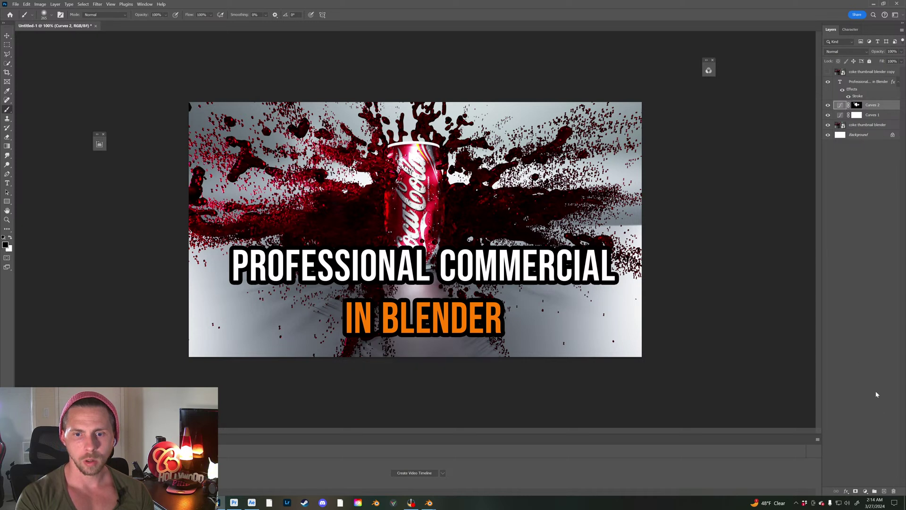
click(884, 491)
mouse_move(534, 304)
mouse_down()
mouse_move(504, 260)
mouse_move(361, 262)
mouse_move(226, 283)
mouse_move(389, 325)
mouse_move(496, 330)
mouse_move(514, 278)
mouse_move(599, 255)
mouse_move(618, 283)
mouse_move(613, 295)
mouse_up()
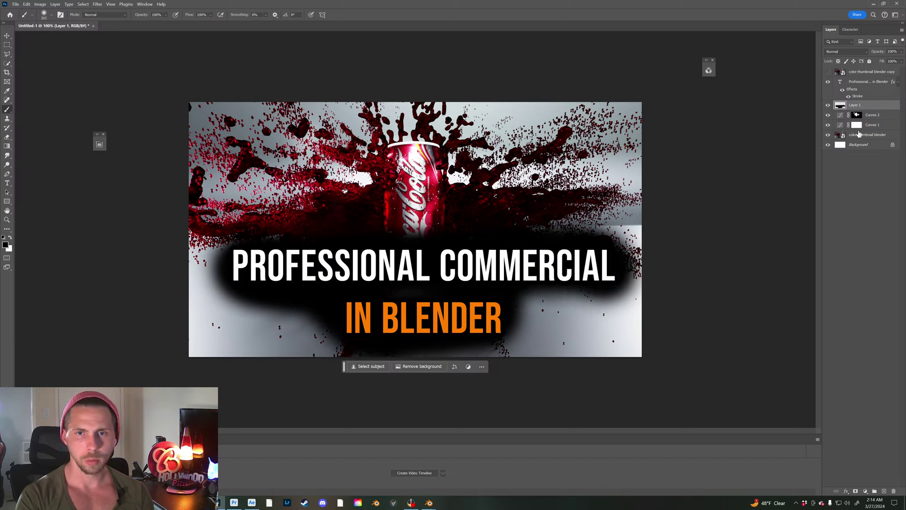
click(845, 51)
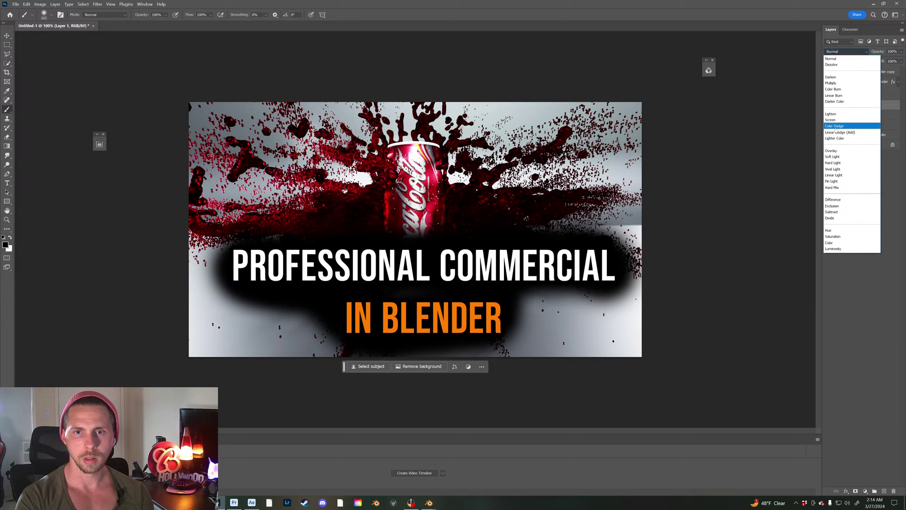
click(831, 159)
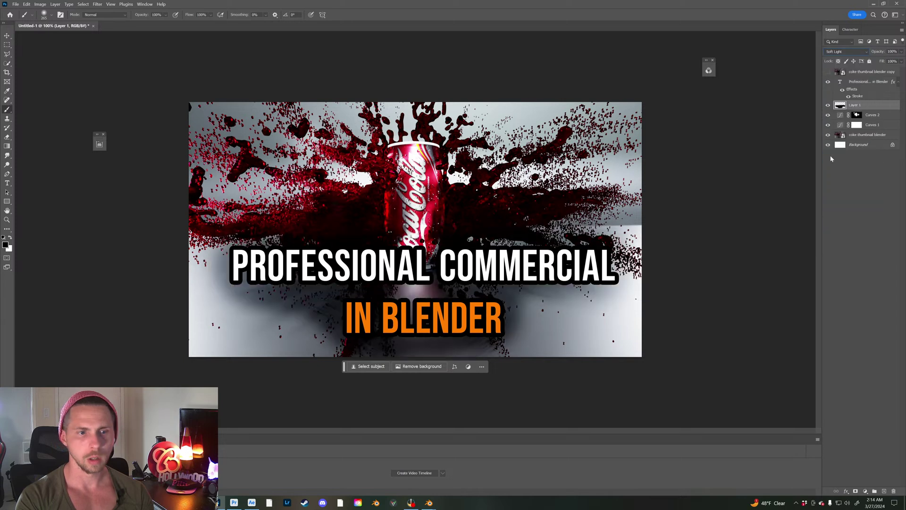
Step: Lower the opacity of the soft black Layer 1 to 34% and hide both Curves adjustment layers
click(901, 52)
drag(899, 59, 880, 61)
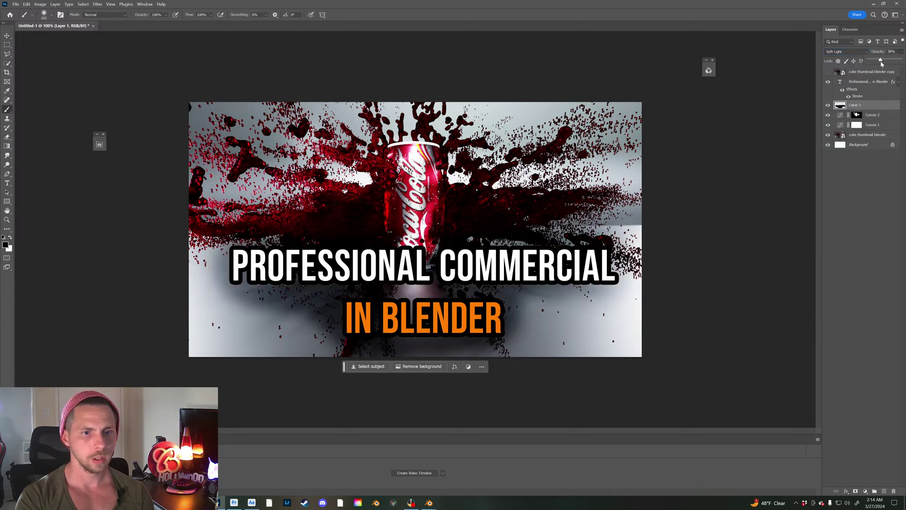
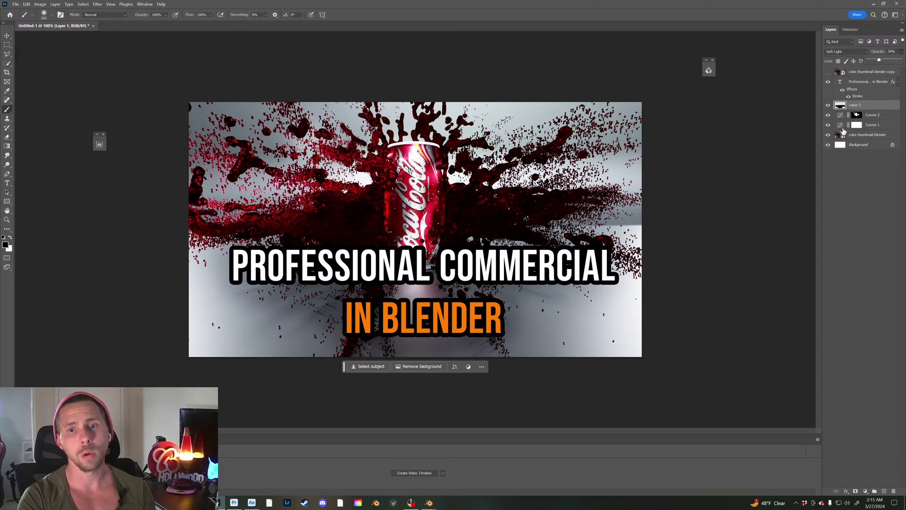
click(828, 115)
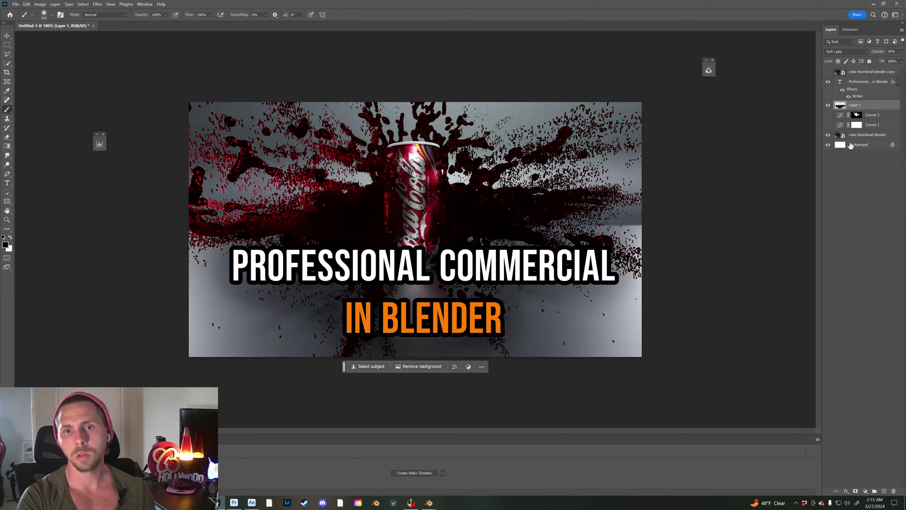
Step: Open the Camera Raw Filter on the visible can image layer and set Exposure +1.45, Contrast +32, Highlights -85, Shadows +21, Whites +37, Blacks -10
right_click(842, 136)
key(Escape)
click(97, 5)
mouse_move(124, 81)
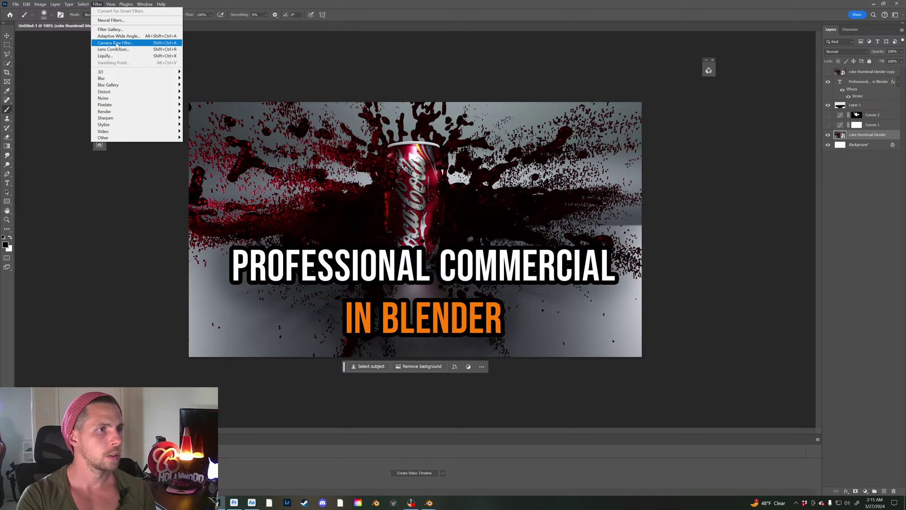
click(116, 56)
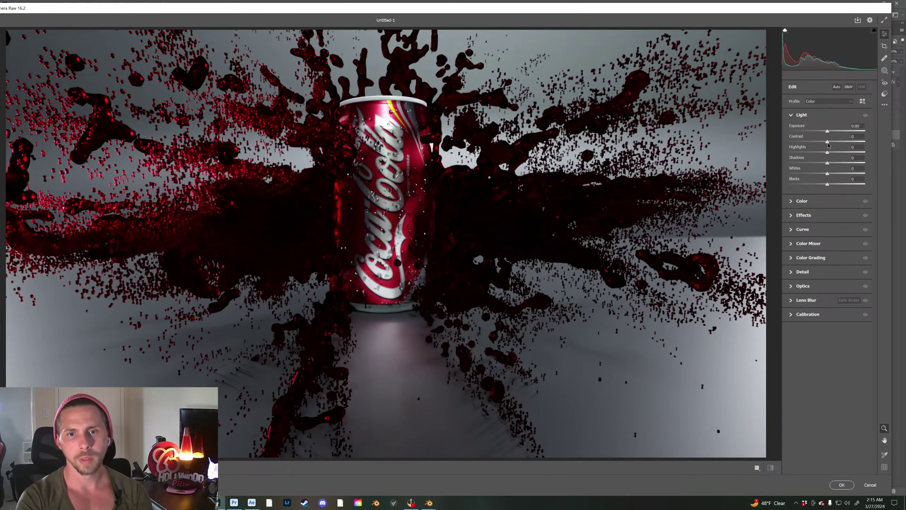
drag(827, 142, 834, 163)
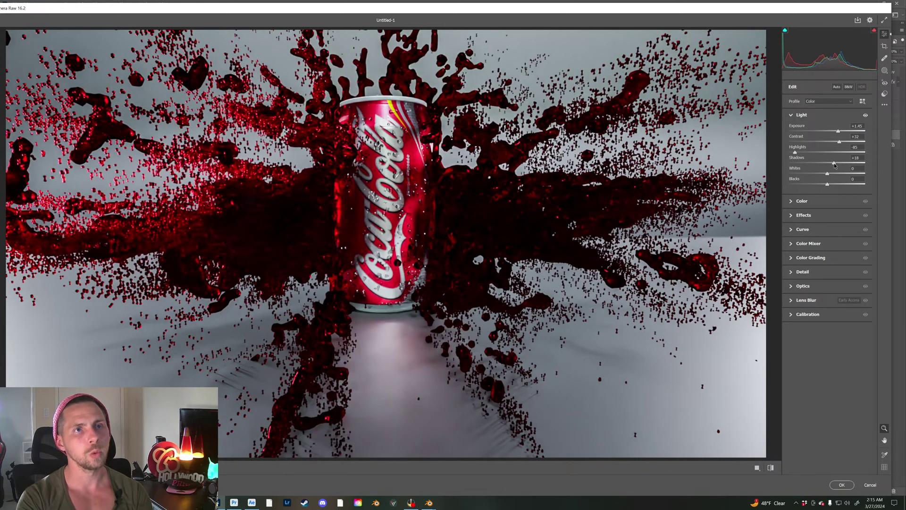
drag(827, 174, 826, 187)
scroll(467, 220, down, 5)
scroll(467, 220, up, 8)
scroll(467, 220, down, 3)
alt+scroll(467, 221, down, 3)
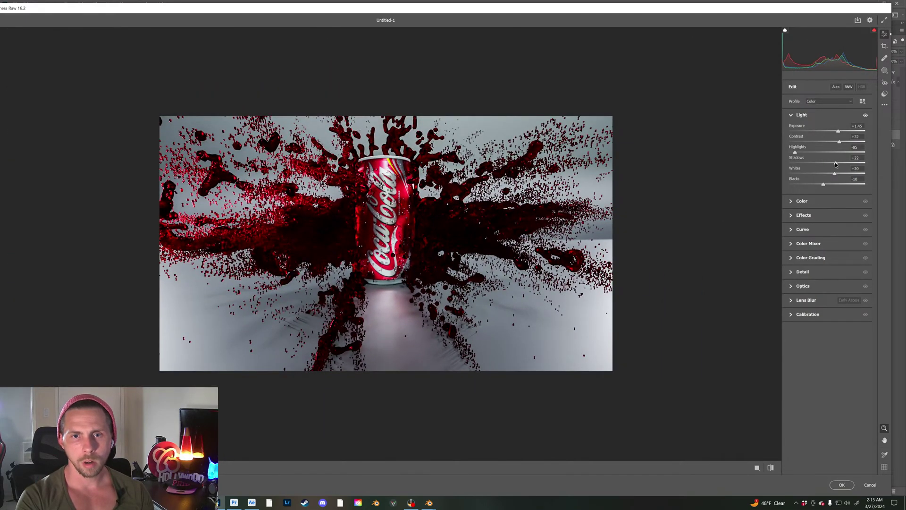
drag(829, 163, 842, 185)
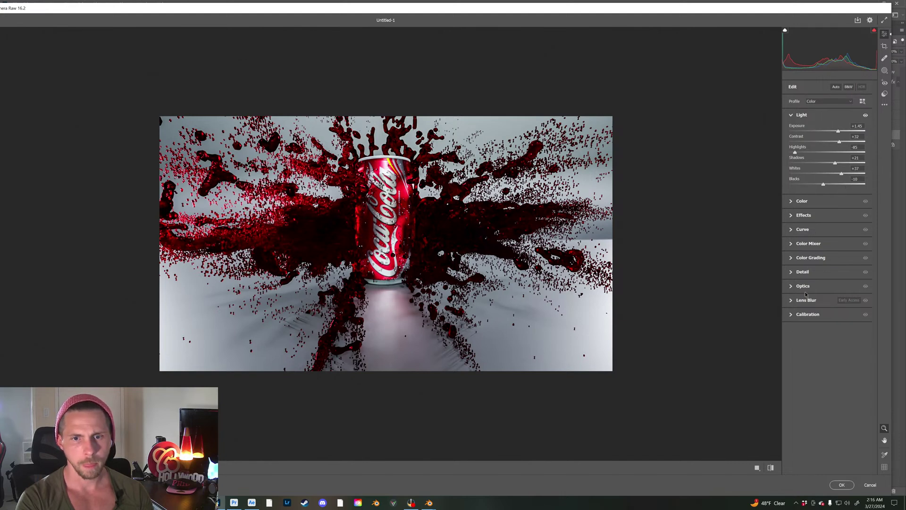
Step: Set the Camera Raw effects to Texture +43, Clarity -25, Dehaze +8 and Vignette -26
click(793, 216)
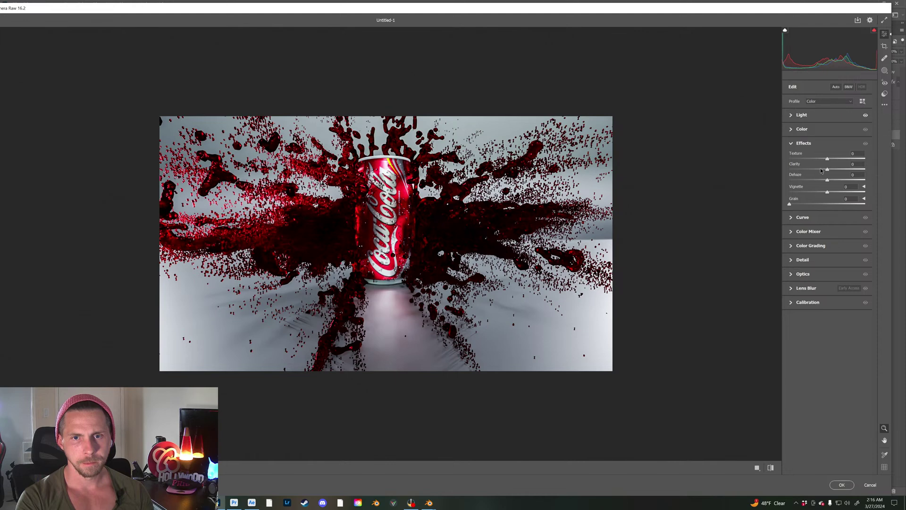
drag(829, 172, 820, 194)
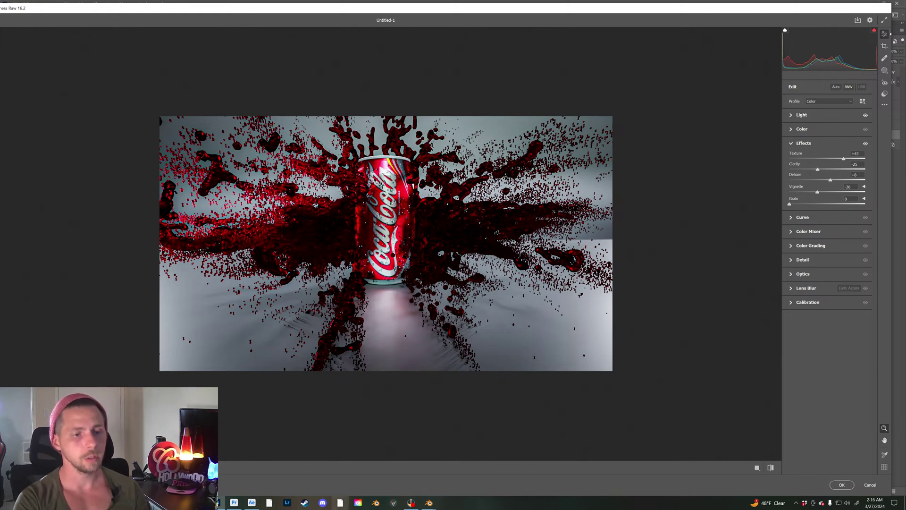
Step: Switch to the Blender scene to check the can and splash setup, and return to the Camera Raw Filter
mouse_move(429, 503)
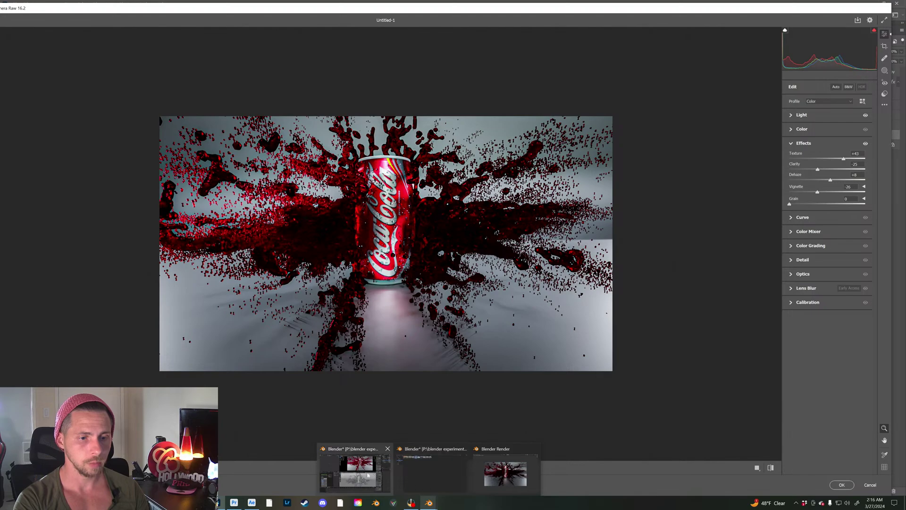
click(349, 470)
middle_drag(494, 318, 518, 327)
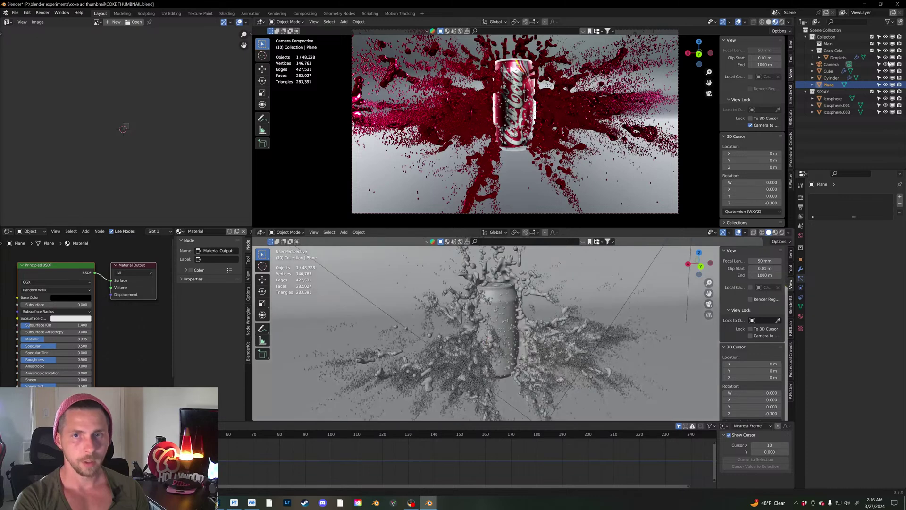
click(866, 5)
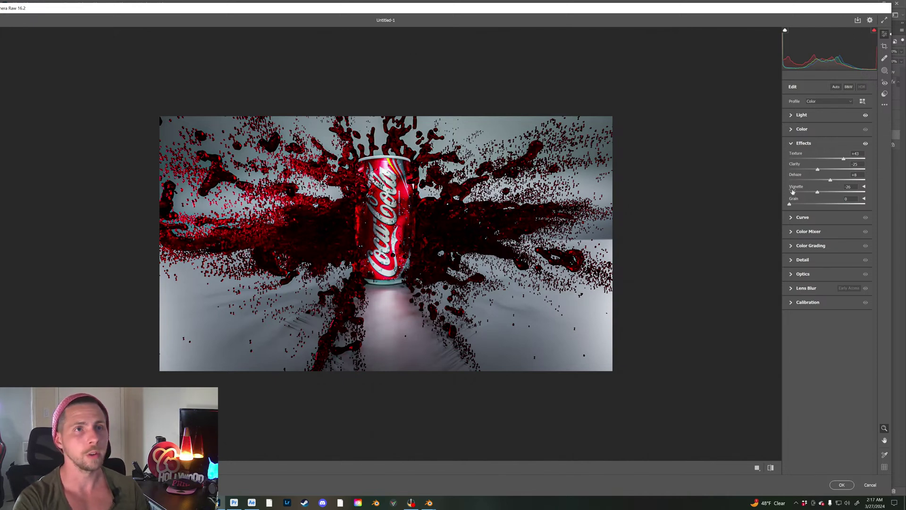
Step: Set Texture to +20, Clarity to -44, Vignette to -27, Grain to 18 and Noise Reduction to 18, and apply the filter
drag(818, 173, 824, 175)
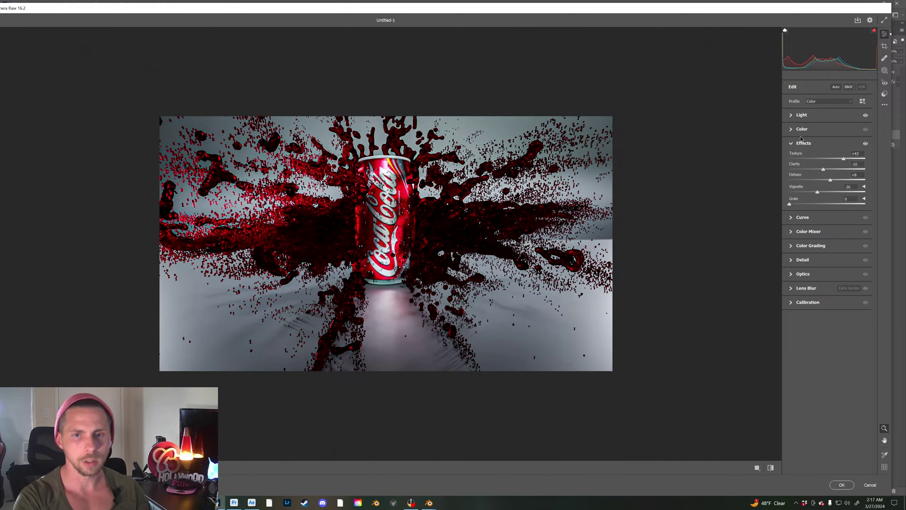
drag(797, 207, 800, 209)
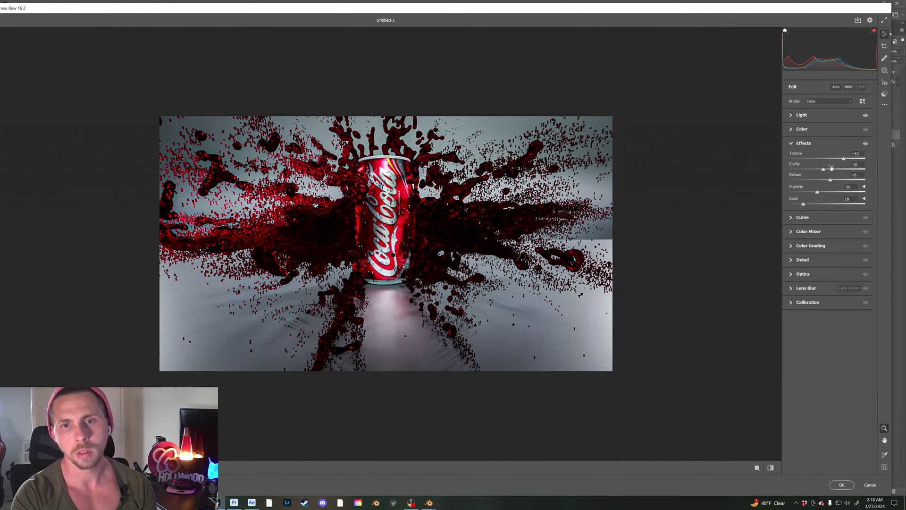
mouse_move(842, 160)
mouse_down()
mouse_move(821, 161)
mouse_move(844, 170)
mouse_move(833, 169)
mouse_up()
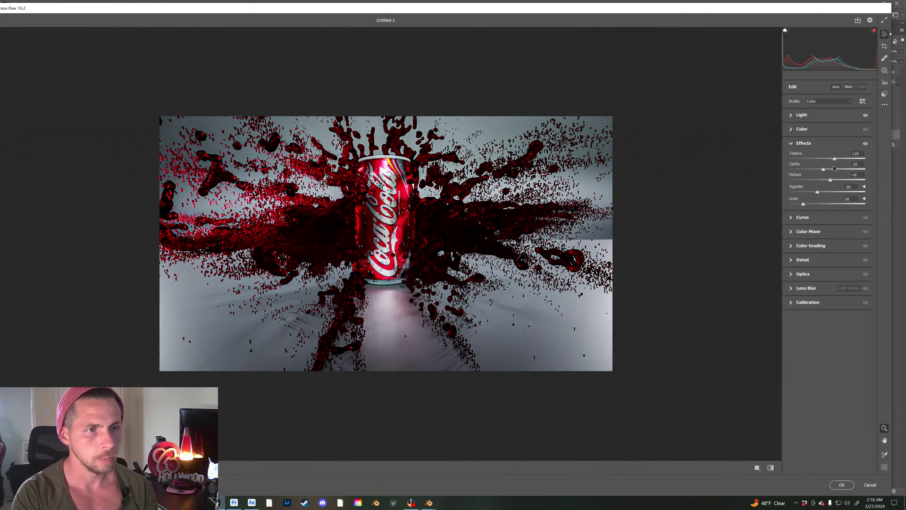
drag(824, 170, 818, 194)
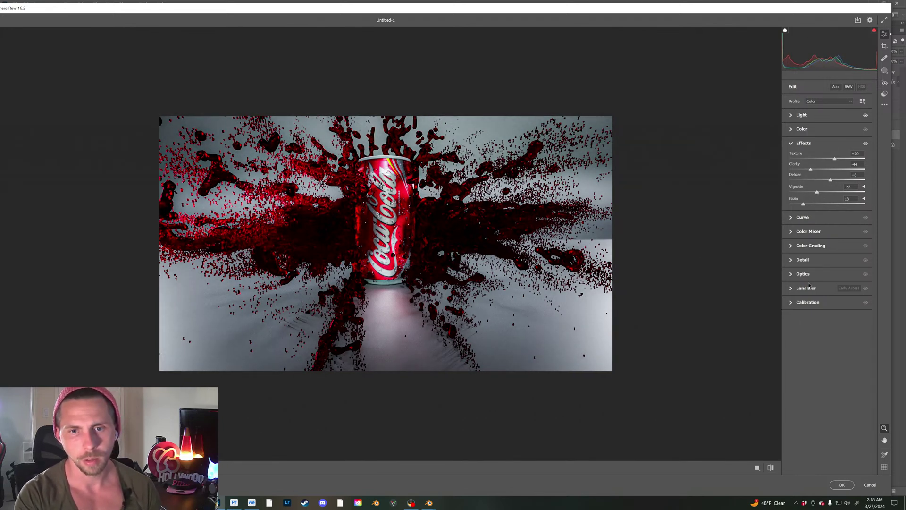
click(794, 261)
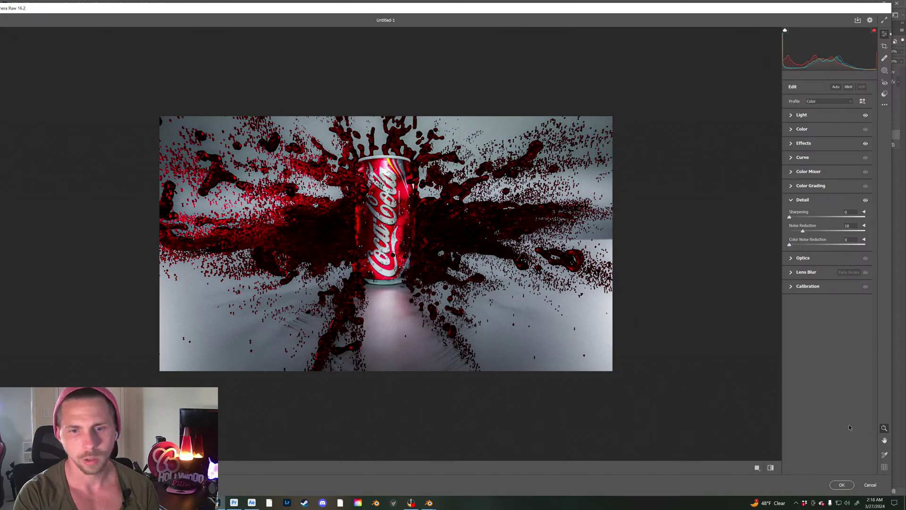
click(841, 485)
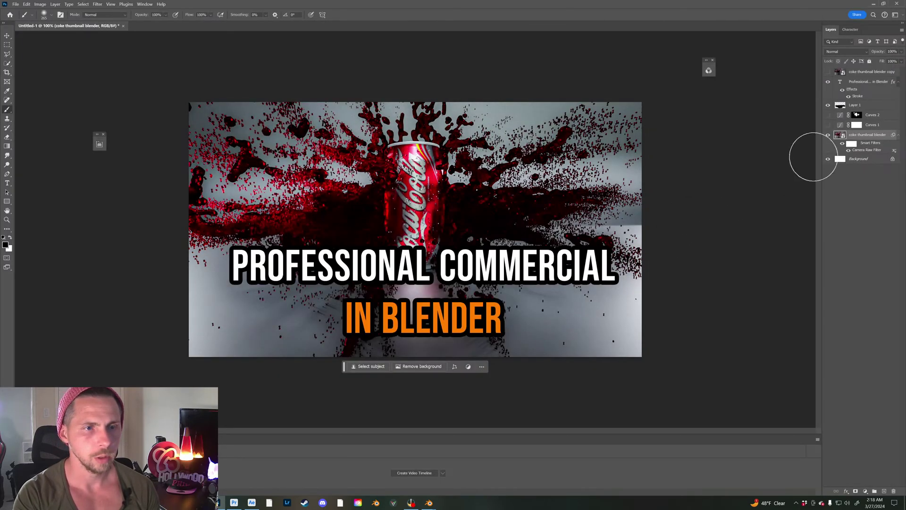
Step: Delete both Curves adjustment layers and duplicate the filtered can image layer
mouse_move(827, 114)
mouse_down()
mouse_move(827, 125)
mouse_move(827, 115)
mouse_up()
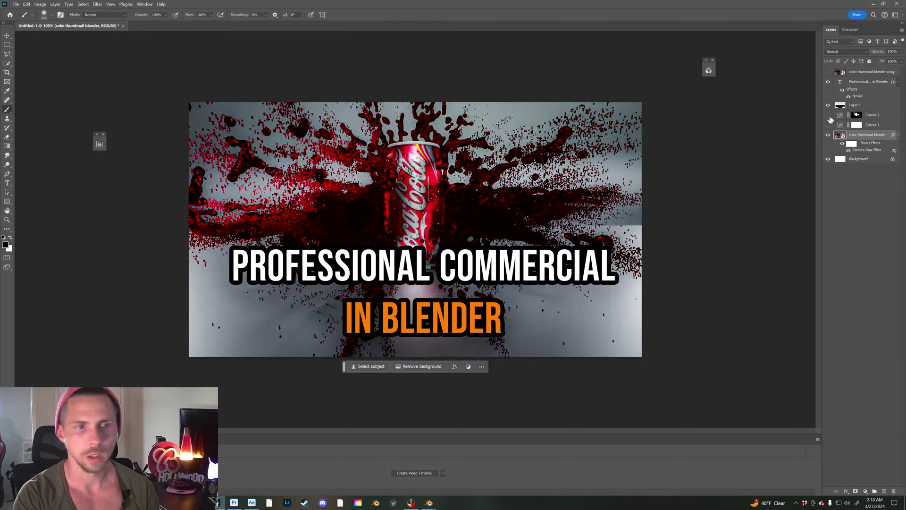
click(839, 117)
shift+click(842, 125)
drag(841, 122, 894, 491)
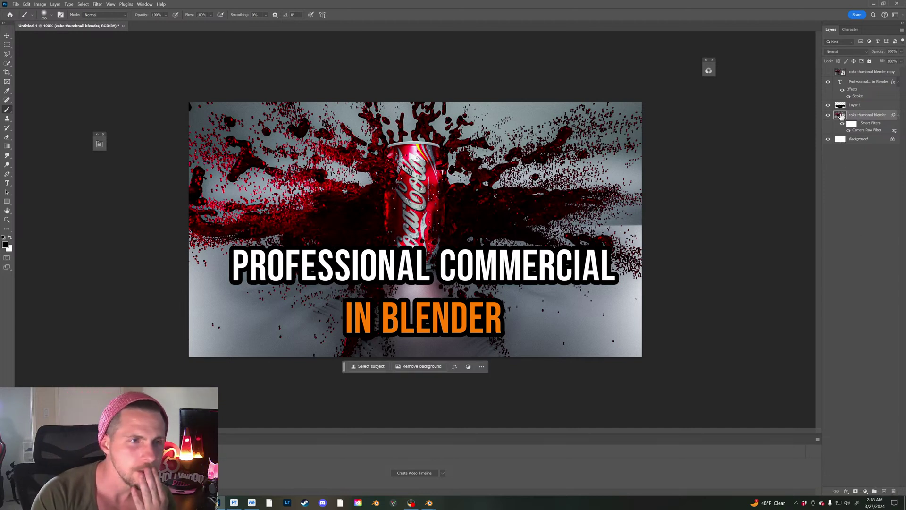
key(ctrl+j)
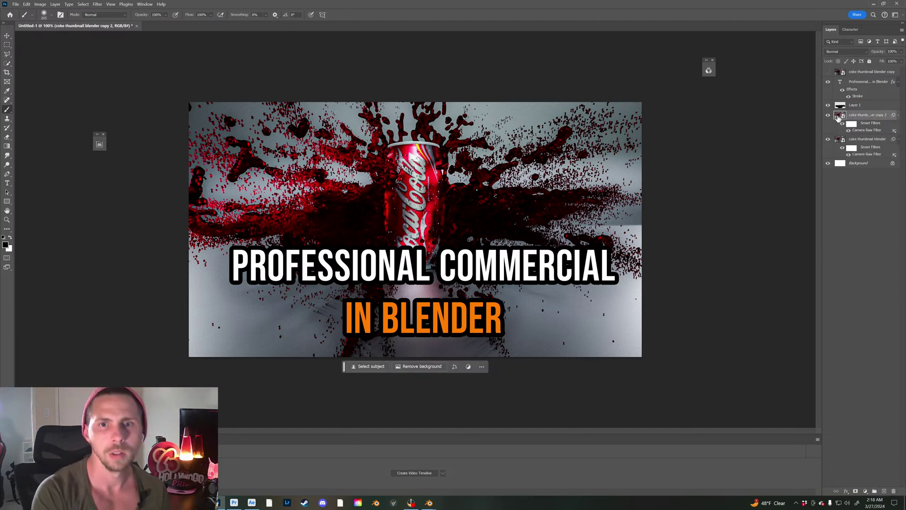
click(93, 5)
mouse_move(110, 89)
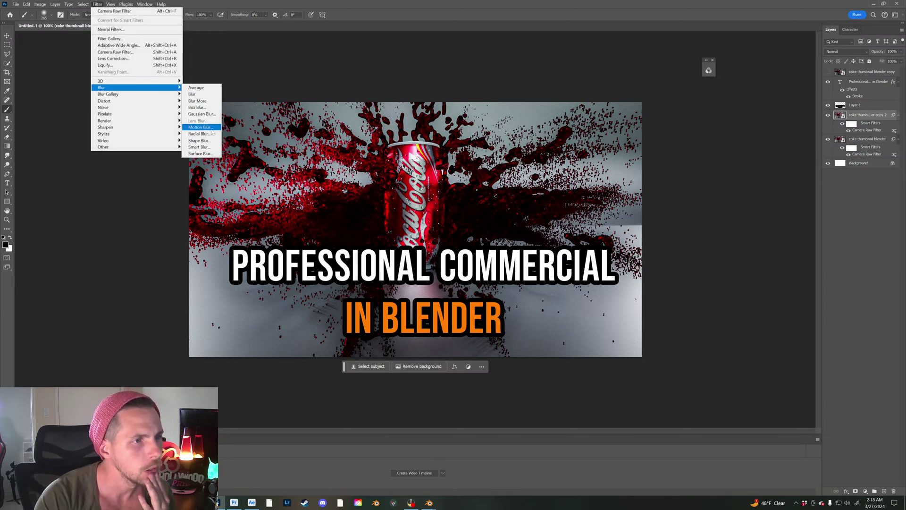
click(200, 128)
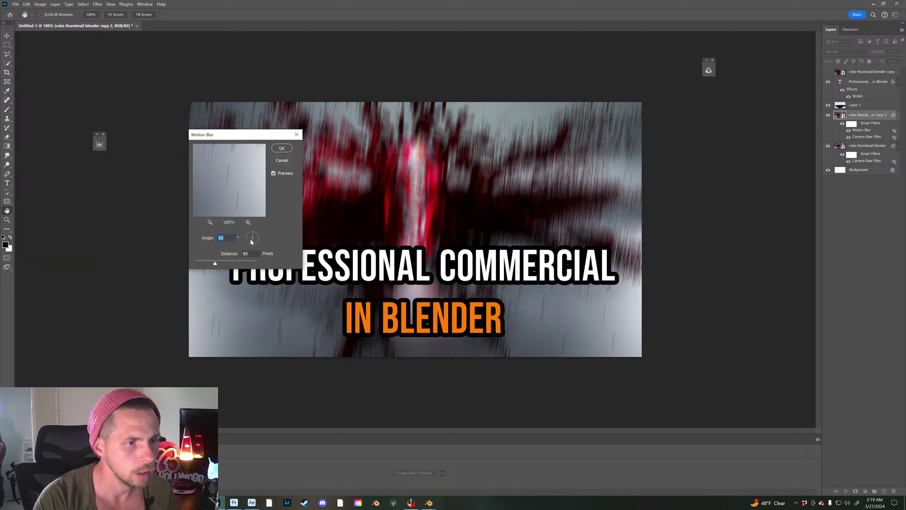
click(252, 235)
drag(214, 263, 213, 264)
click(282, 162)
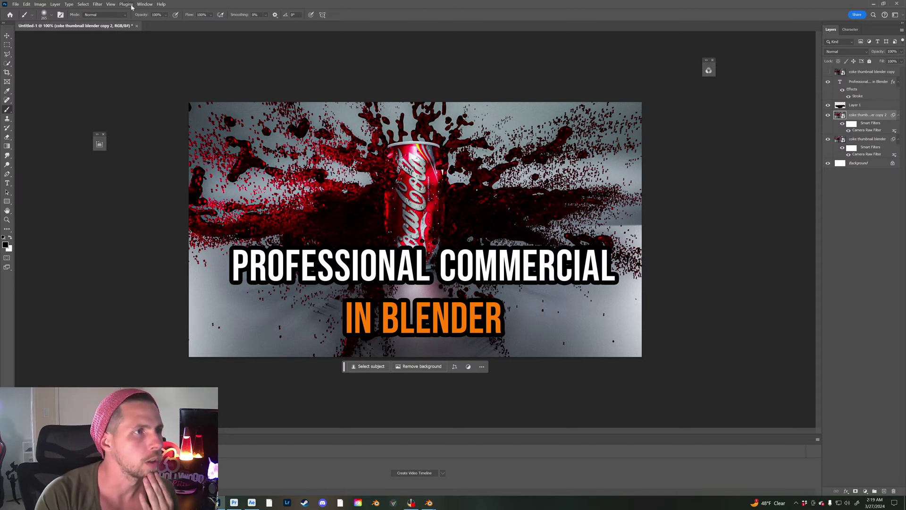
click(97, 3)
mouse_move(110, 95)
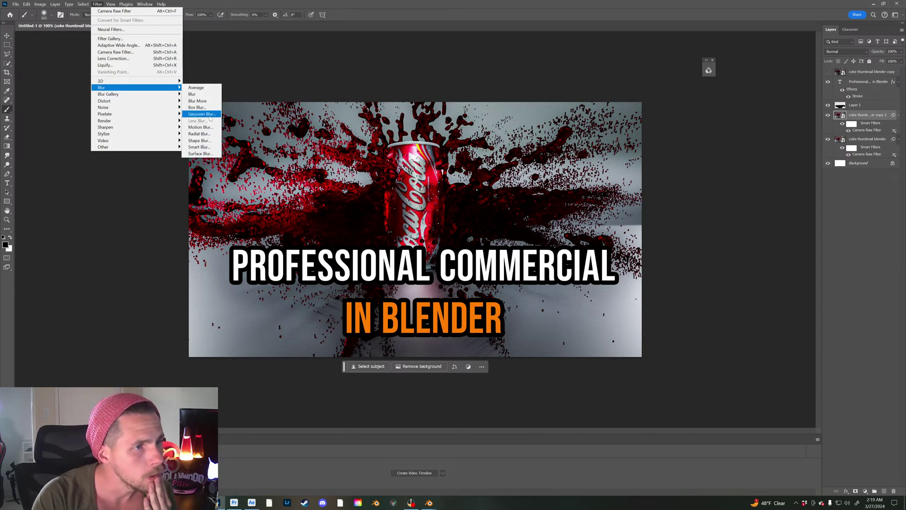
click(206, 134)
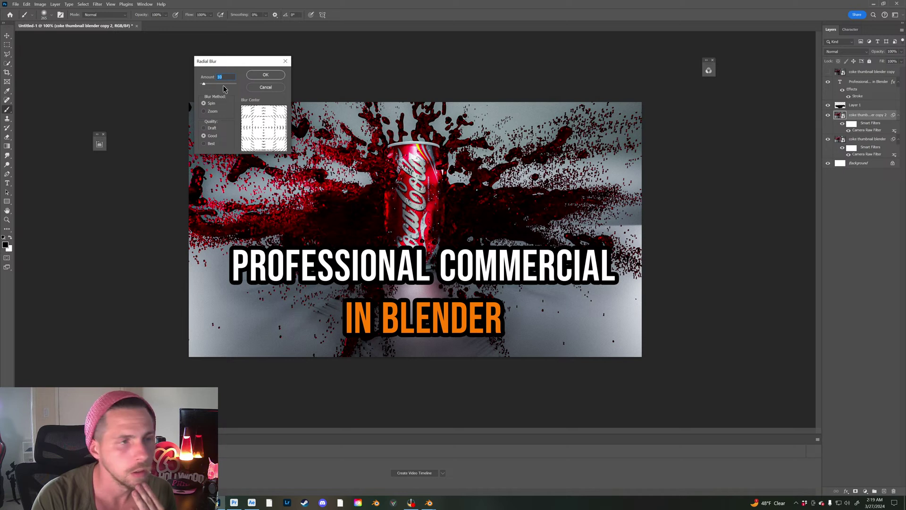
drag(203, 84, 223, 85)
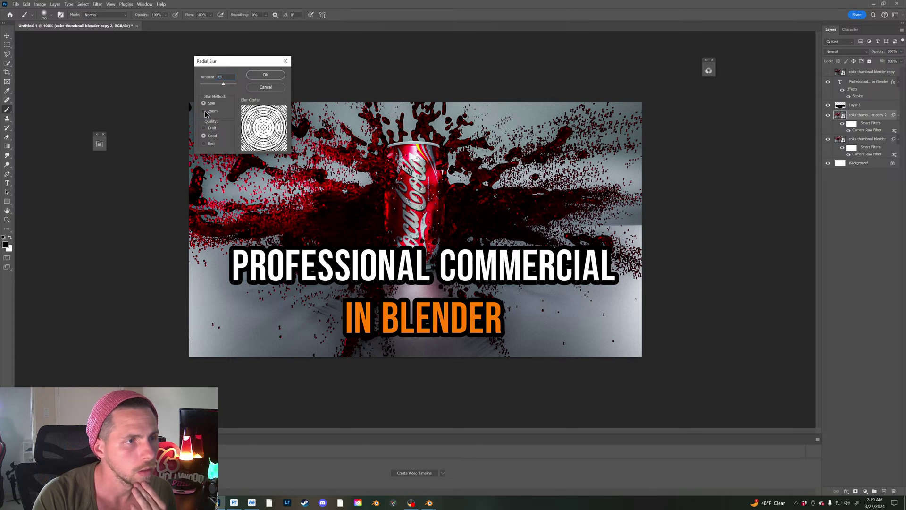
click(204, 112)
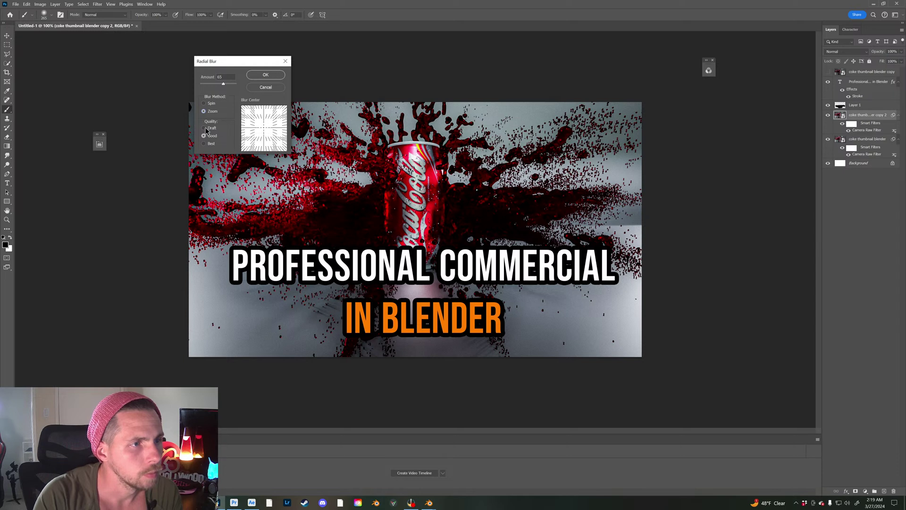
drag(264, 61, 159, 157)
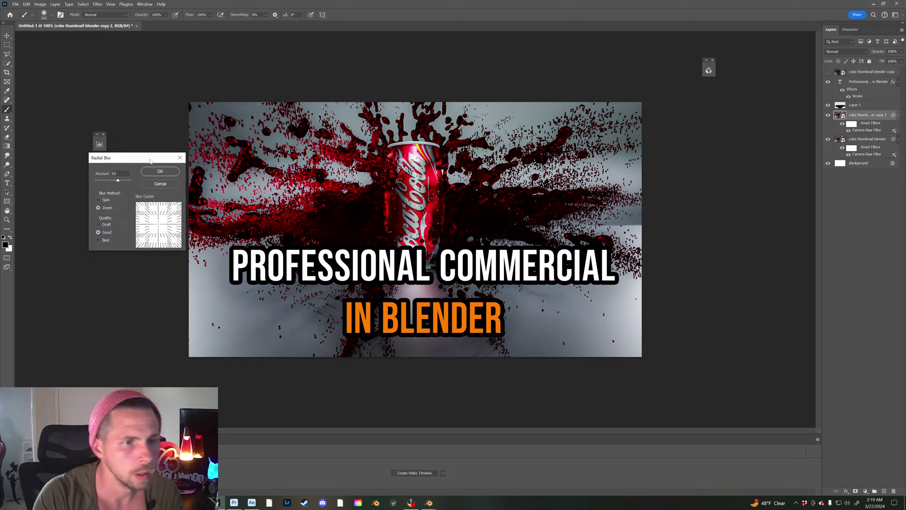
drag(118, 181, 130, 180)
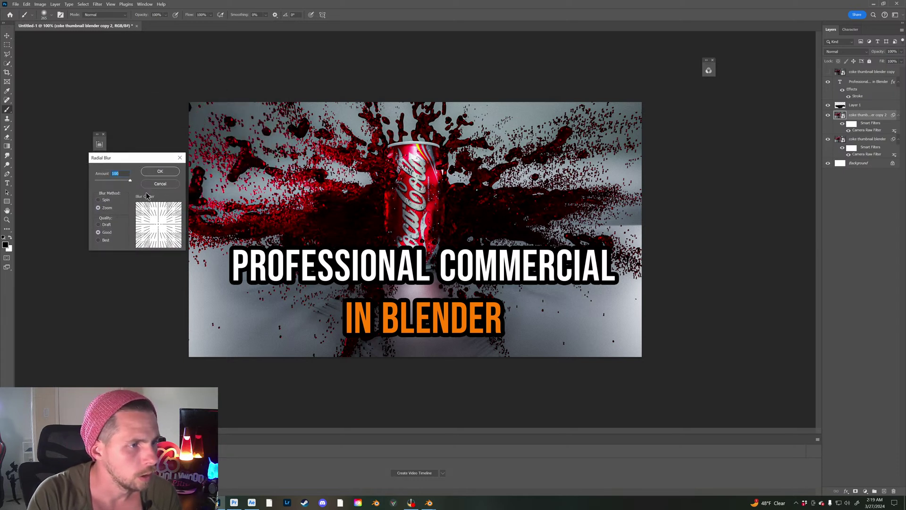
drag(159, 223, 168, 226)
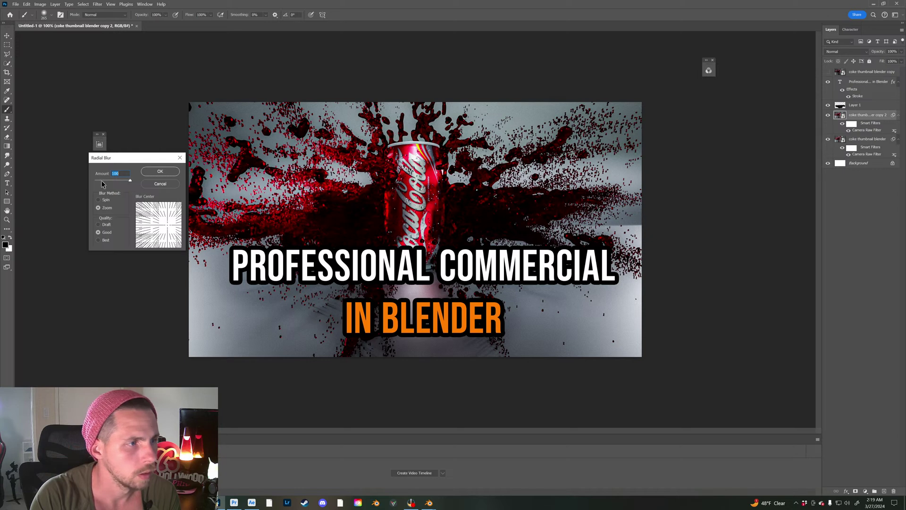
drag(99, 181, 74, 189)
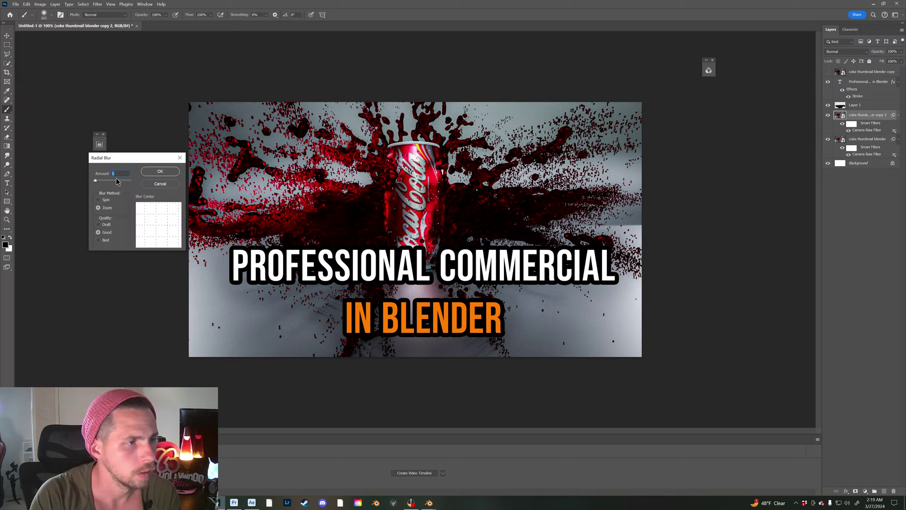
drag(104, 183, 148, 182)
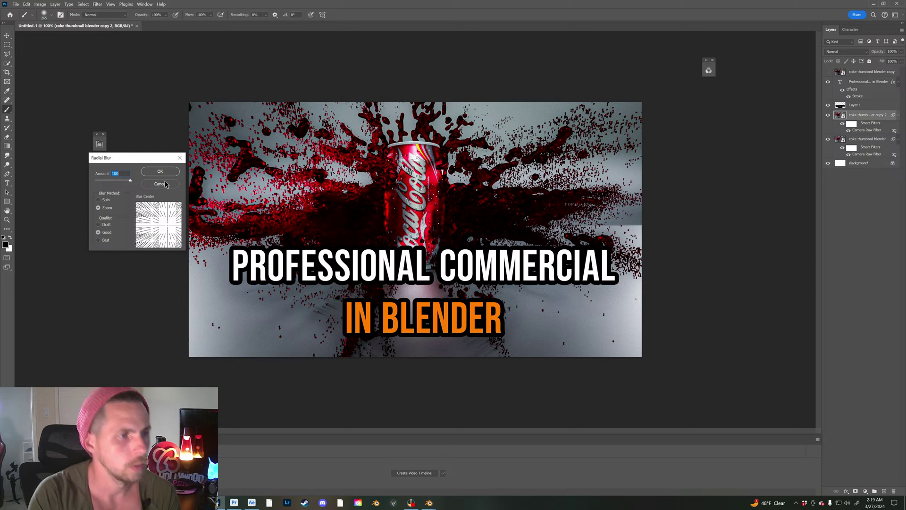
click(99, 225)
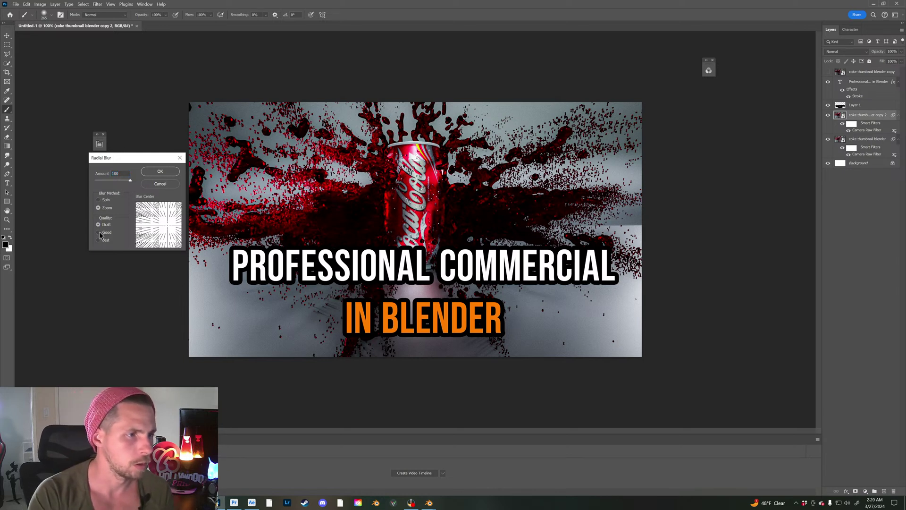
click(99, 199)
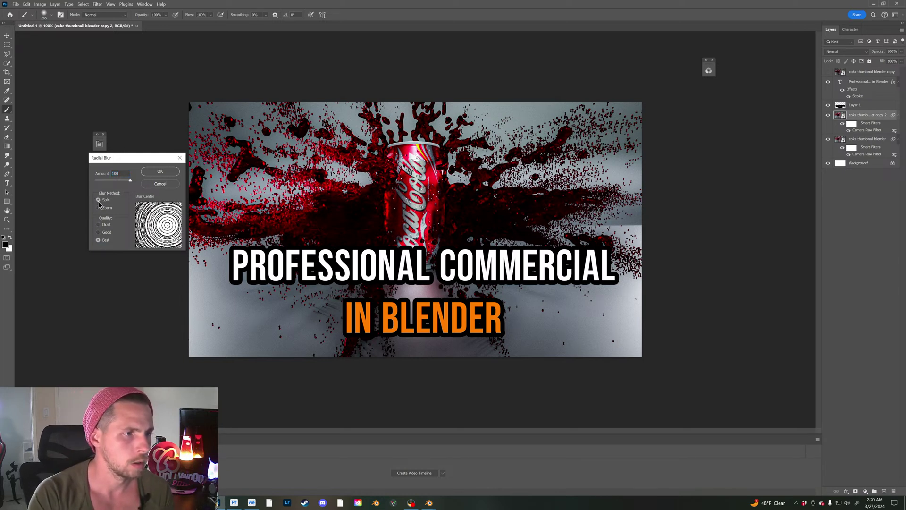
click(99, 207)
click(98, 200)
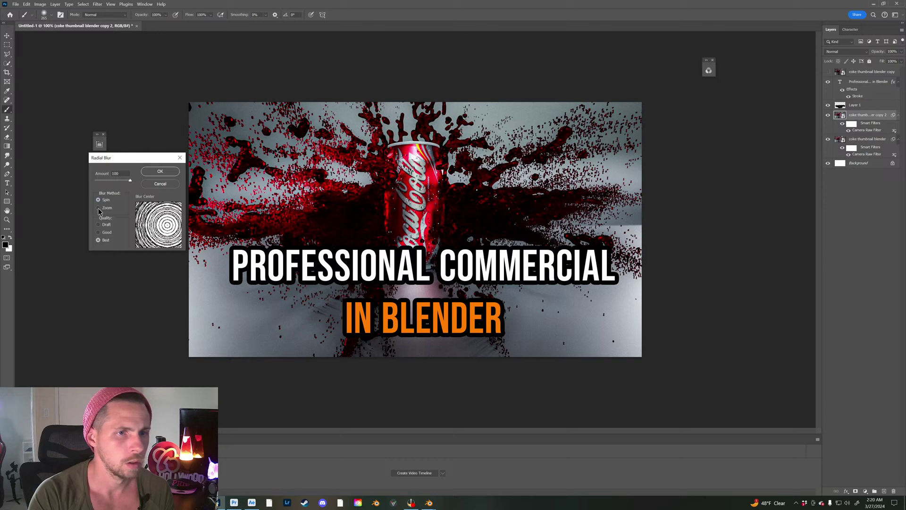
click(160, 184)
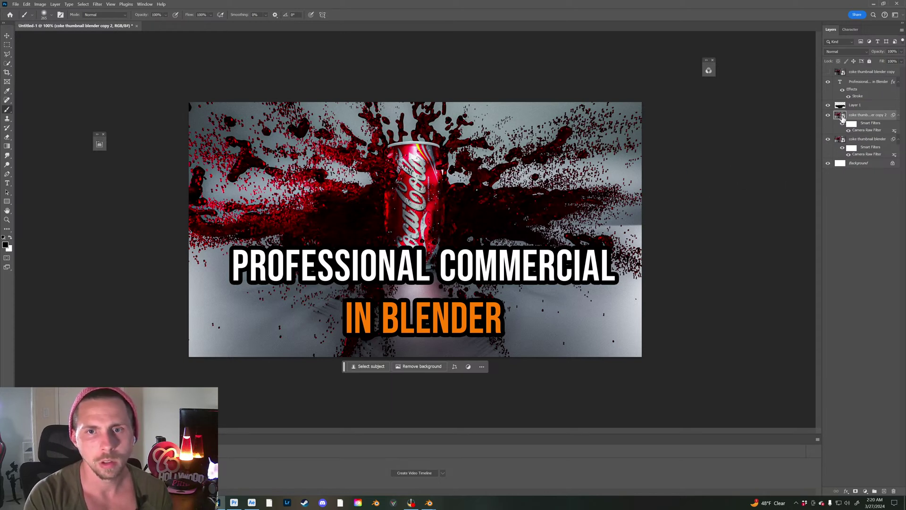
Step: Duplicate the filtered can image layer to the top of the layer stack and rasterize the copy for the Smudge tool
key(ctrl+j)
drag(842, 118, 842, 70)
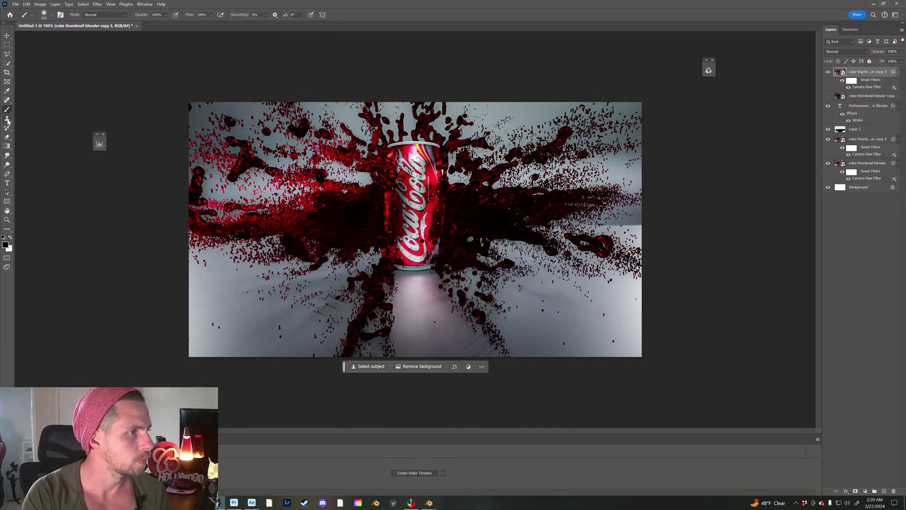
click(7, 155)
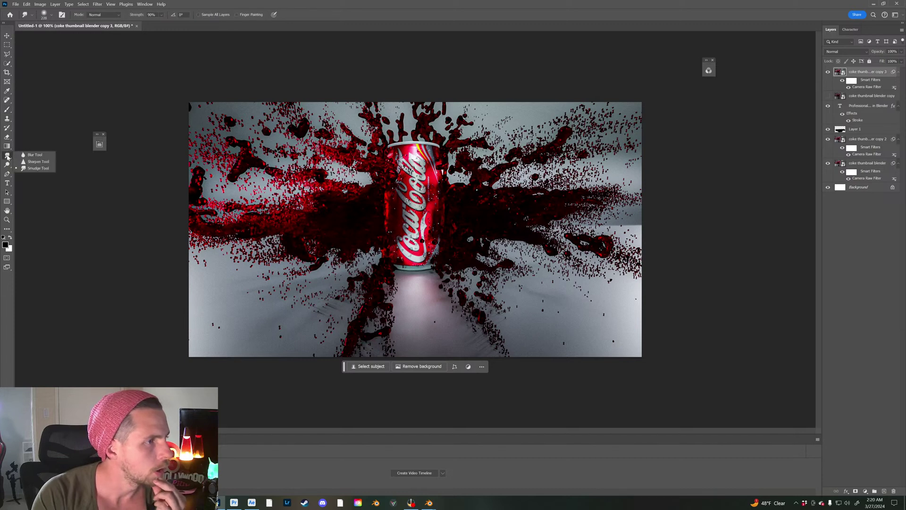
click(37, 168)
click(451, 171)
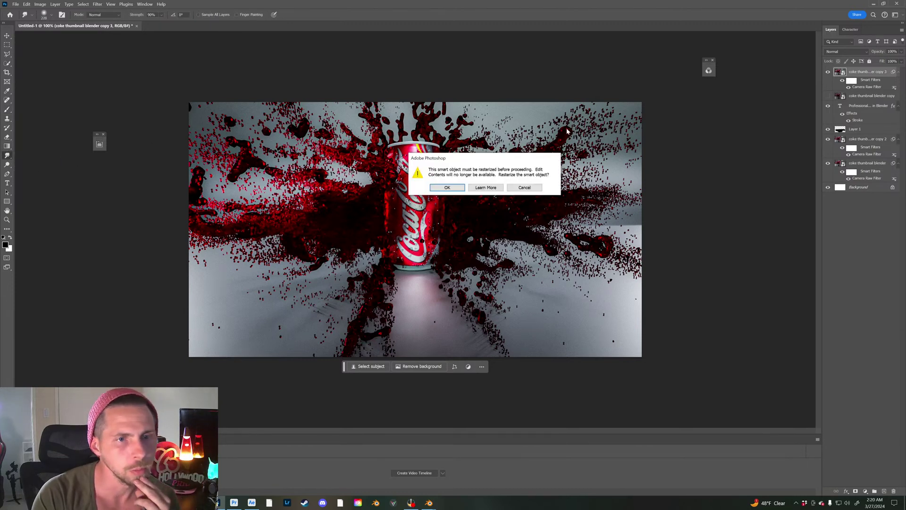
click(447, 187)
Step: Try smudging the red splash outward on both sides of the can, and delete the smudged layer
mouse_move(452, 179)
mouse_down()
mouse_move(607, 117)
mouse_move(548, 165)
mouse_up()
mouse_move(495, 198)
mouse_down()
mouse_move(532, 204)
mouse_move(542, 290)
mouse_move(482, 248)
mouse_up()
mouse_move(206, 131)
mouse_down()
mouse_move(293, 192)
mouse_move(186, 196)
mouse_move(304, 245)
mouse_move(160, 273)
mouse_move(264, 250)
mouse_up()
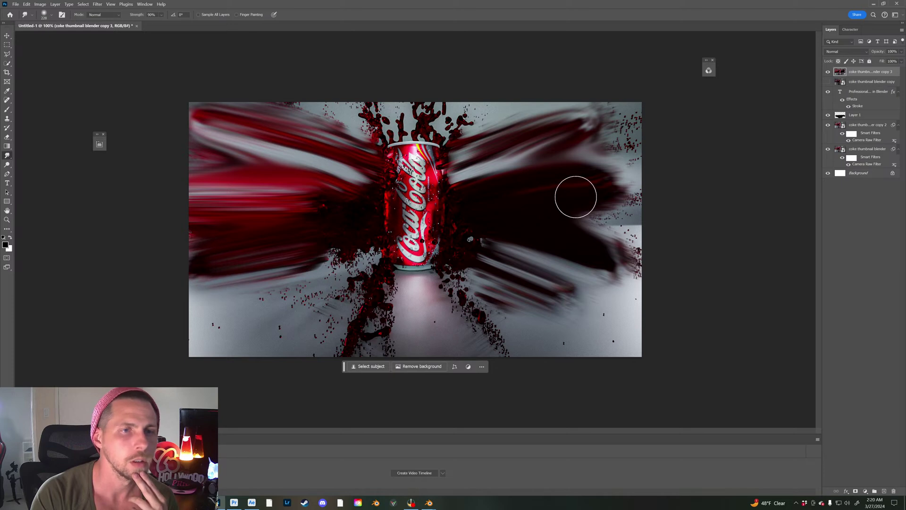
drag(845, 72, 893, 491)
click(83, 4)
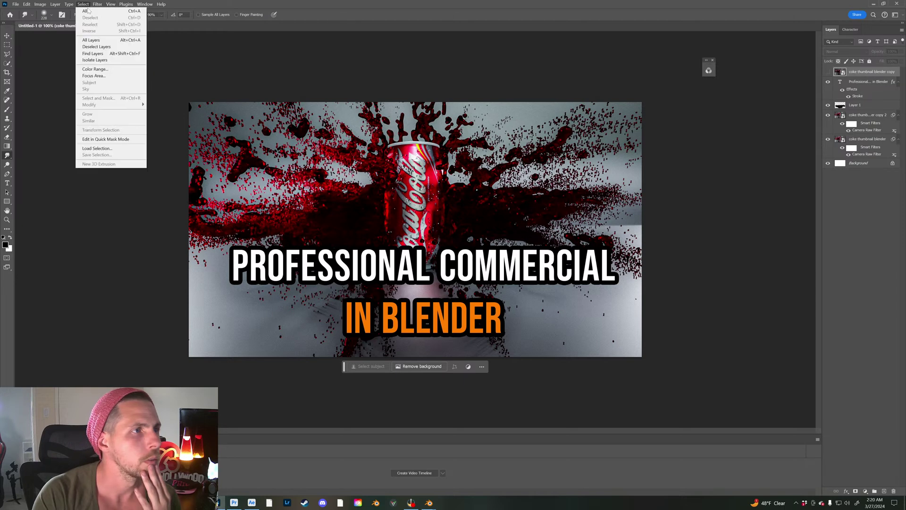
mouse_move(98, 4)
click(855, 162)
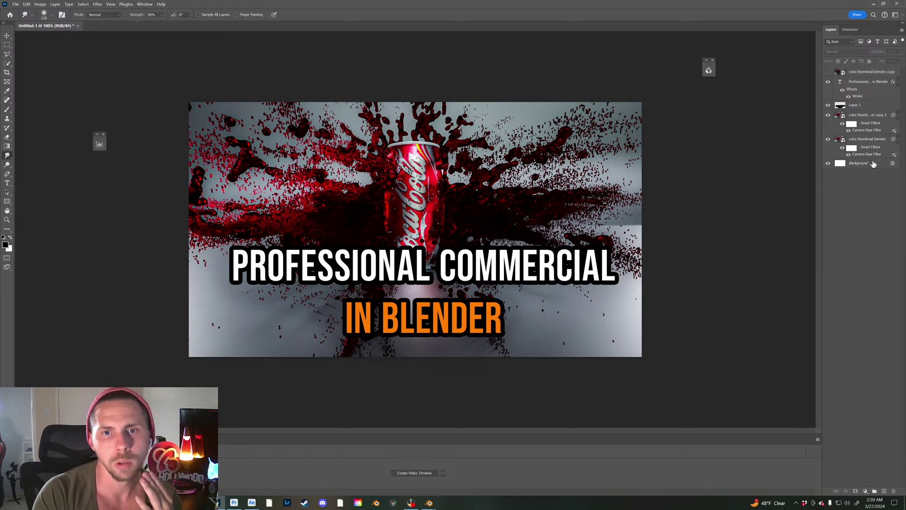
click(842, 117)
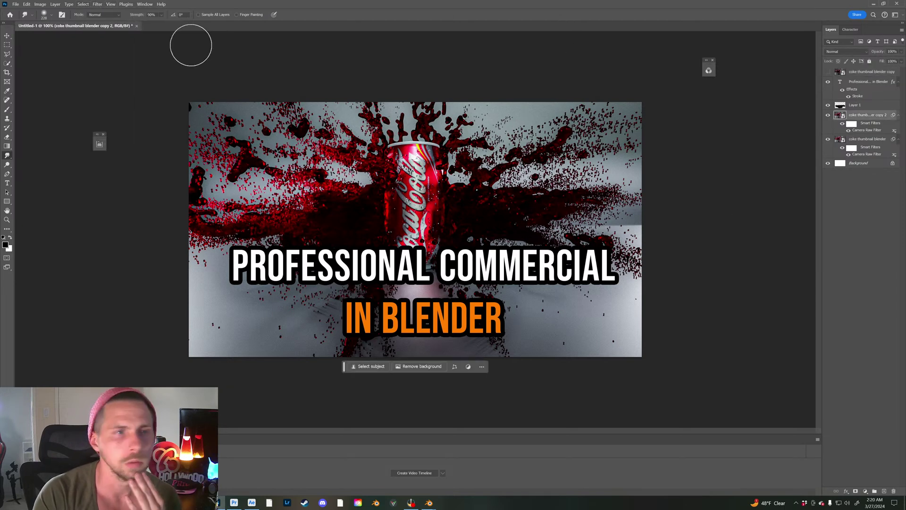
click(126, 5)
mouse_move(99, 4)
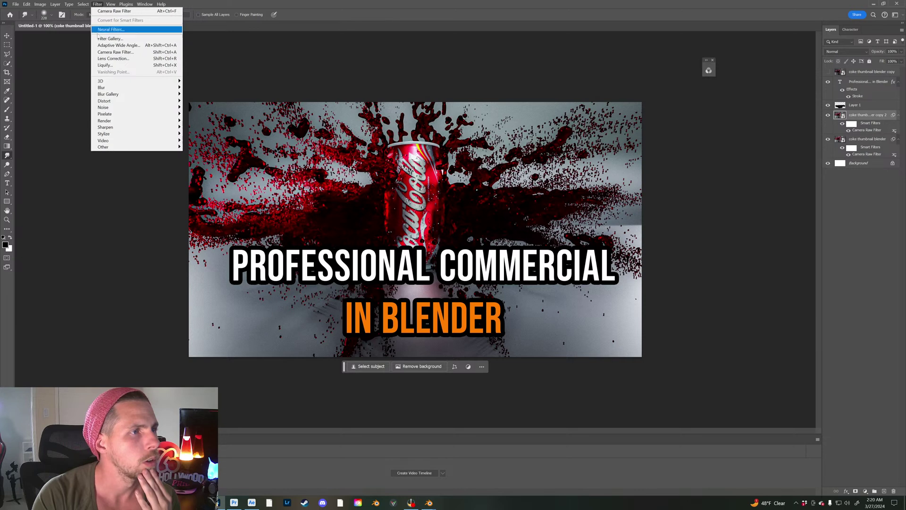
mouse_move(122, 96)
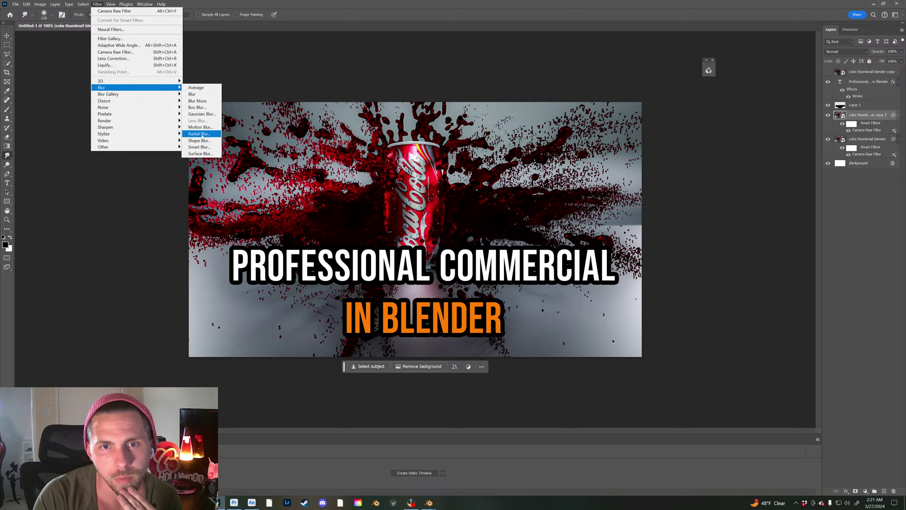
click(198, 134)
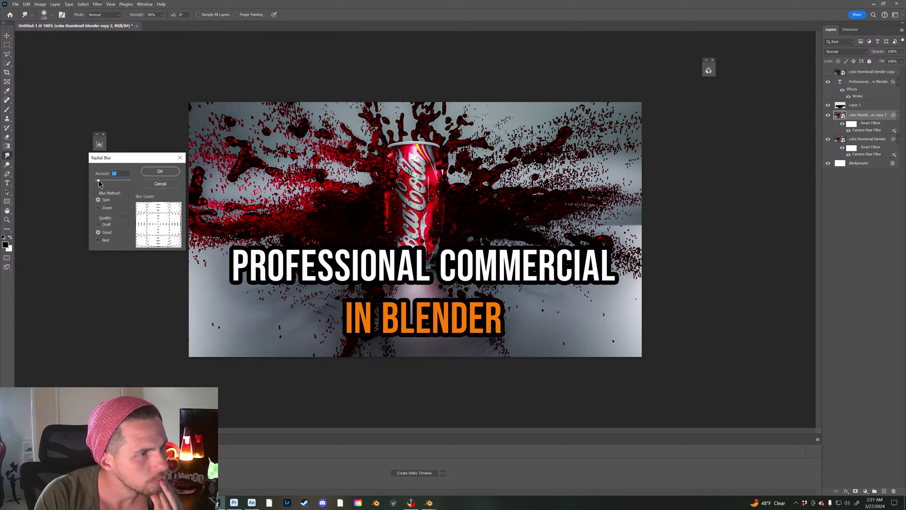
drag(98, 181, 133, 180)
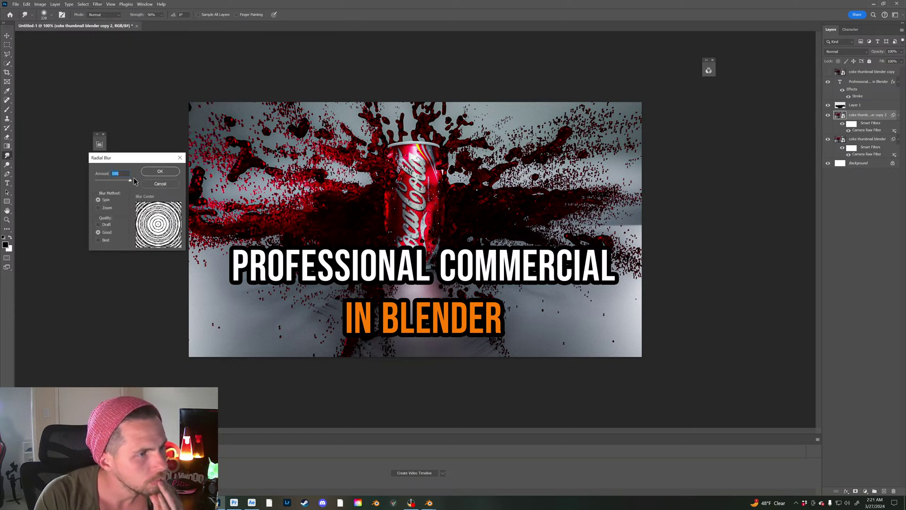
click(99, 208)
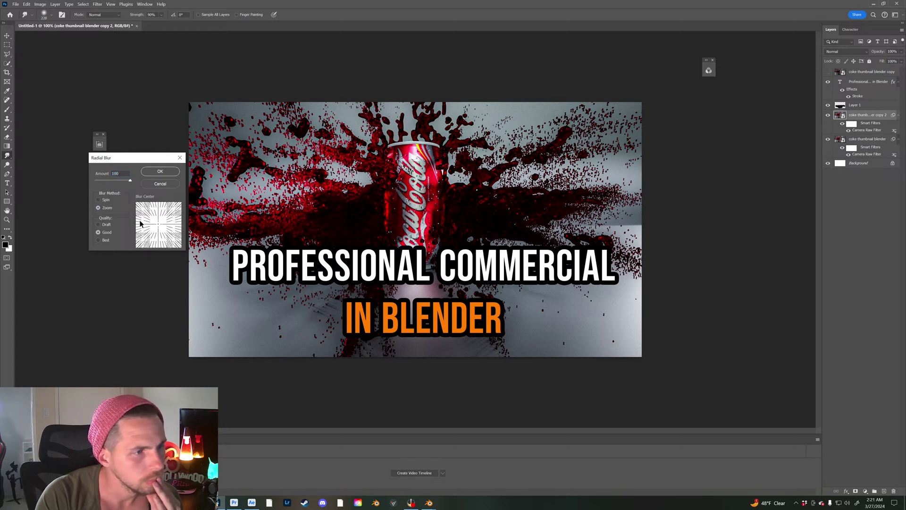
drag(158, 226, 182, 203)
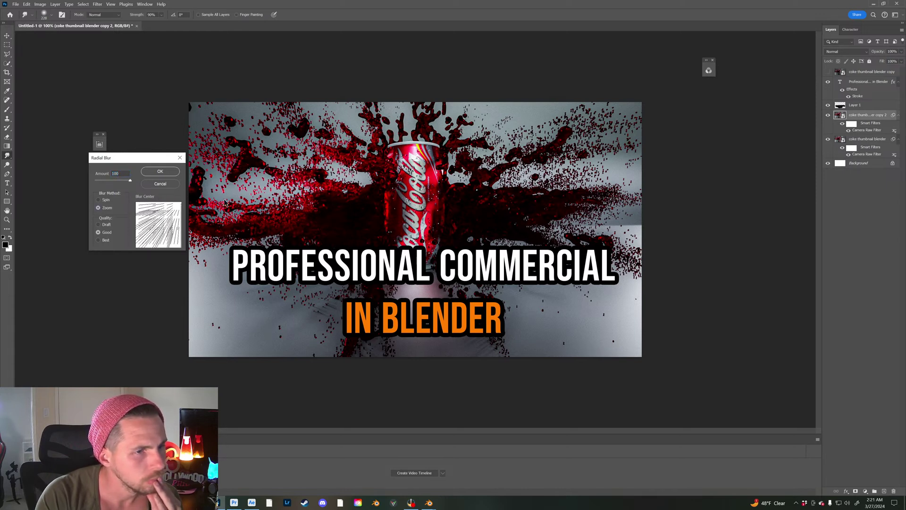
click(160, 226)
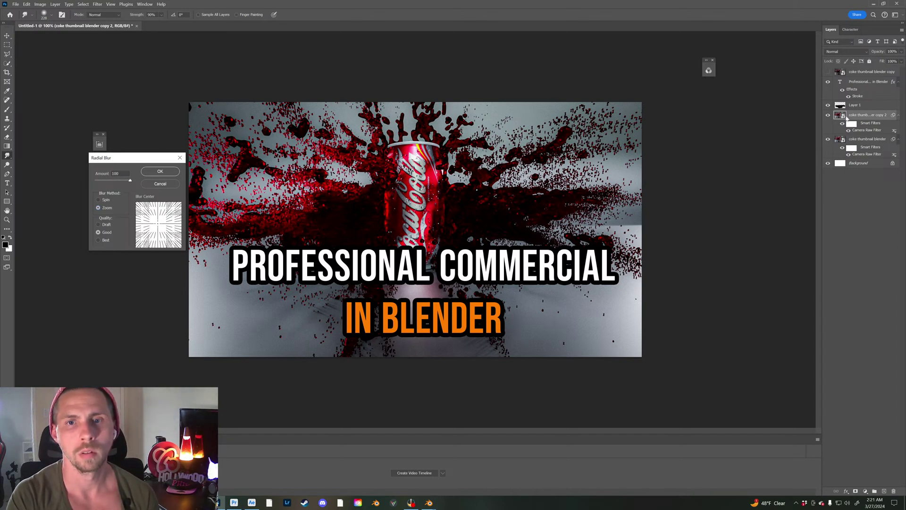
click(160, 183)
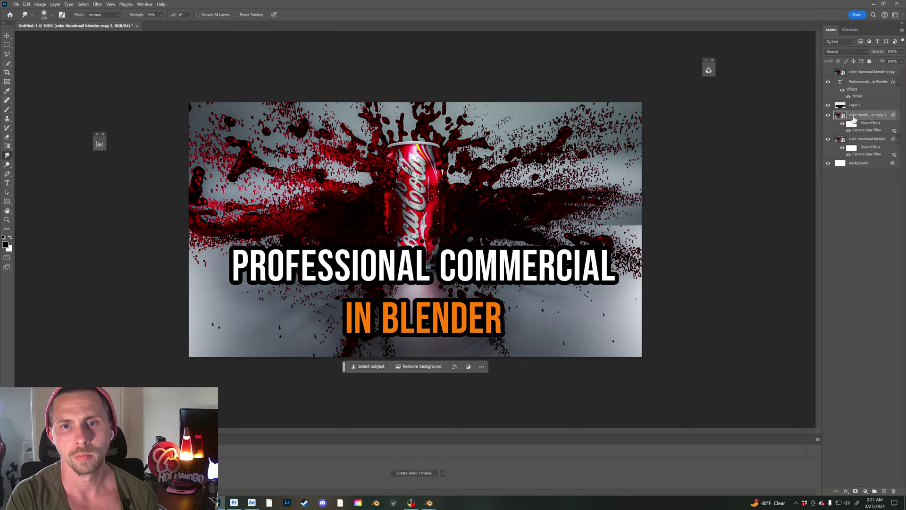
Step: Duplicate the coke thumbnail blender copy 2 layer and hide the two coke thumbnail layers beneath the duplicate
click(855, 491)
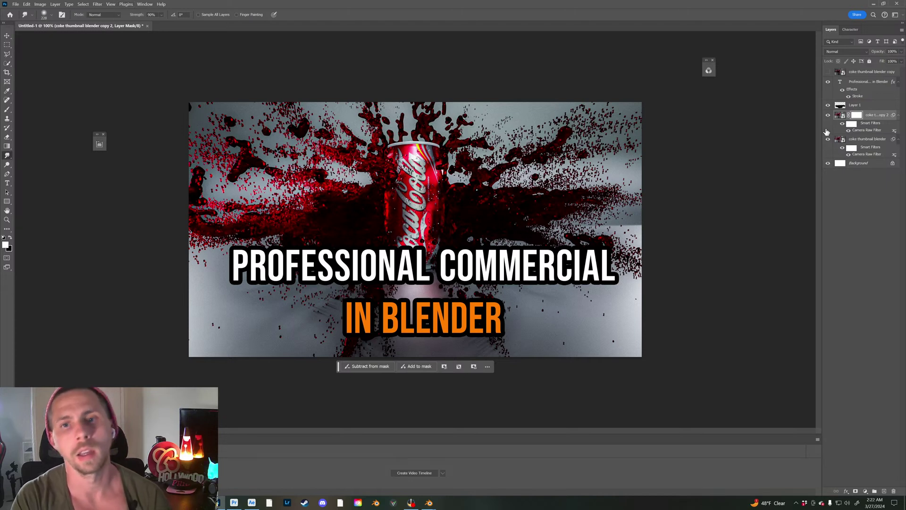
click(840, 116)
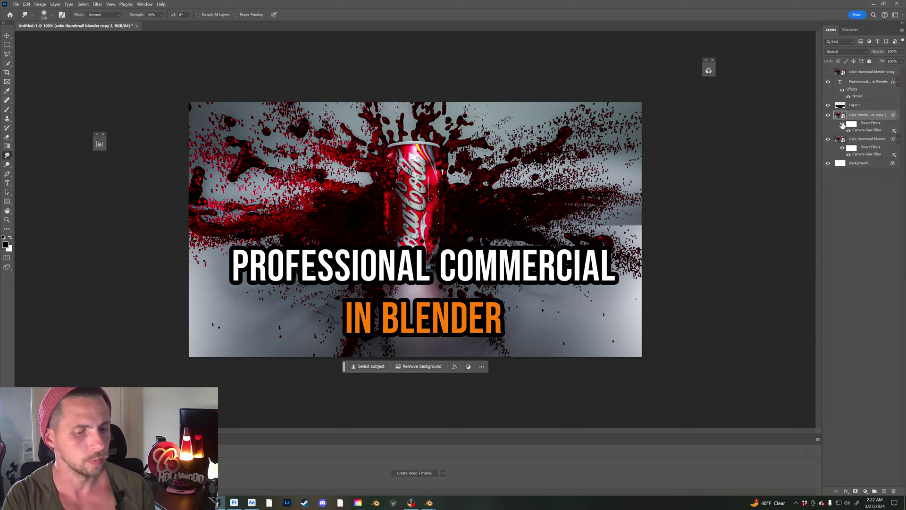
key(ctrl+j)
click(828, 139)
click(827, 163)
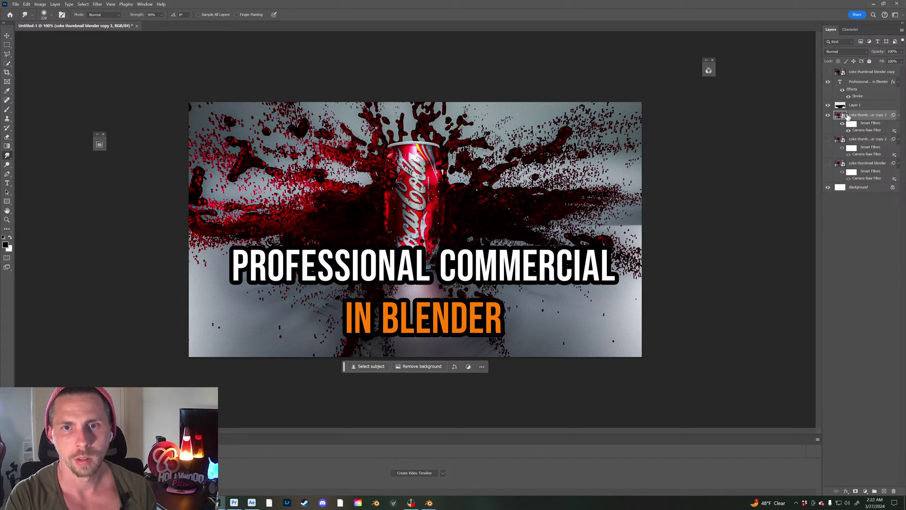
Step: Try a Radial Blur on a new layer mask of the duplicated image layer, with amount 100, Zoom method and Good quality
click(855, 491)
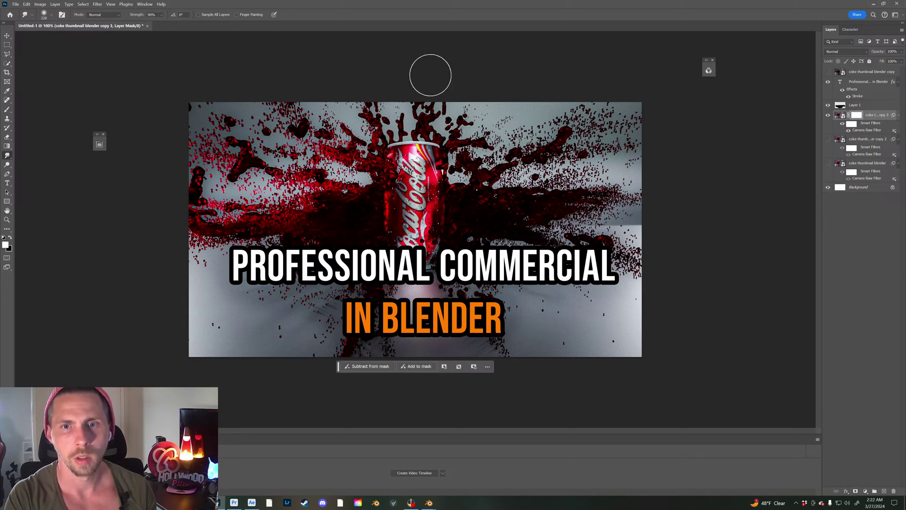
click(97, 4)
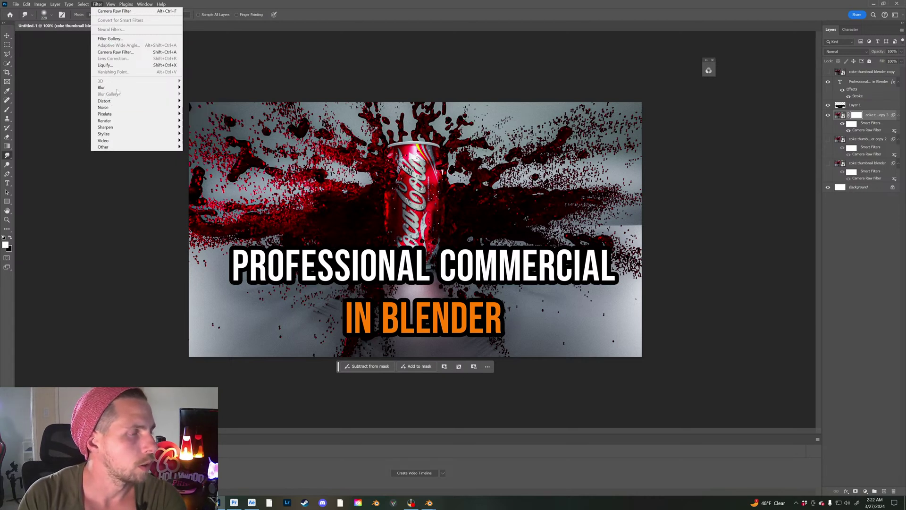
mouse_move(116, 116)
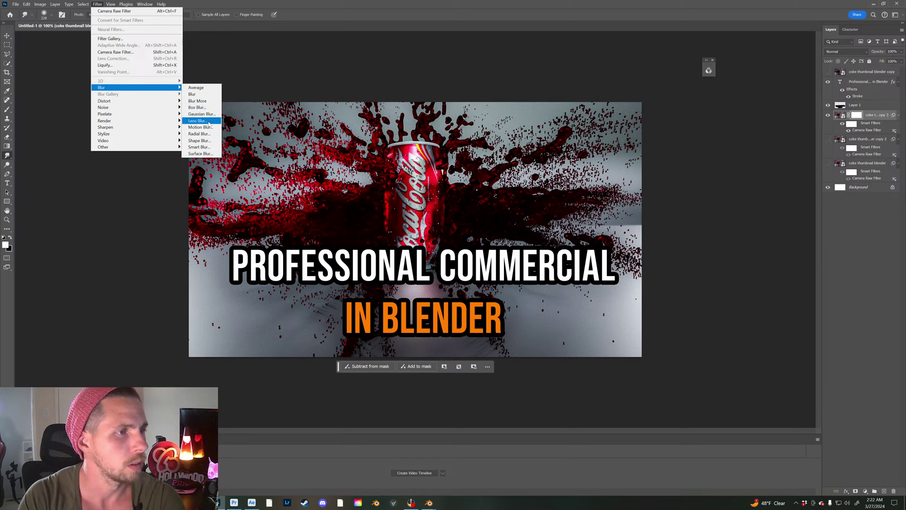
click(202, 134)
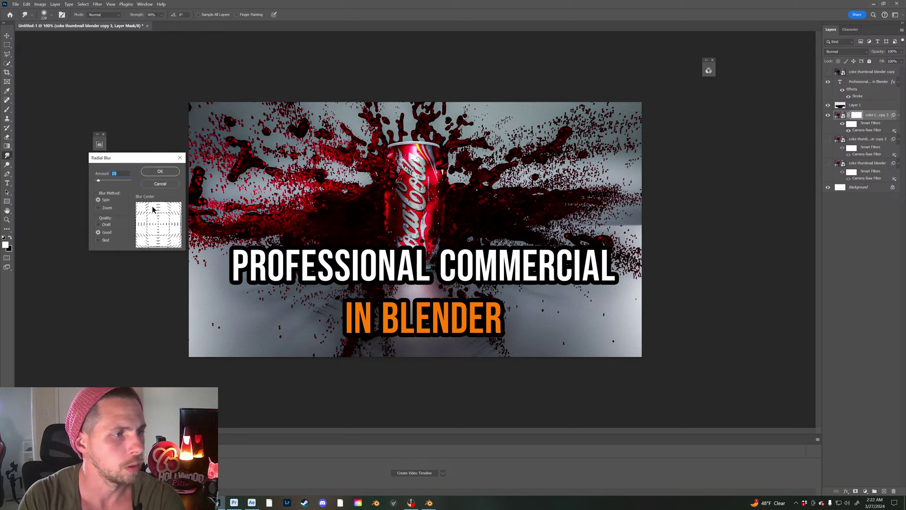
drag(99, 180, 129, 180)
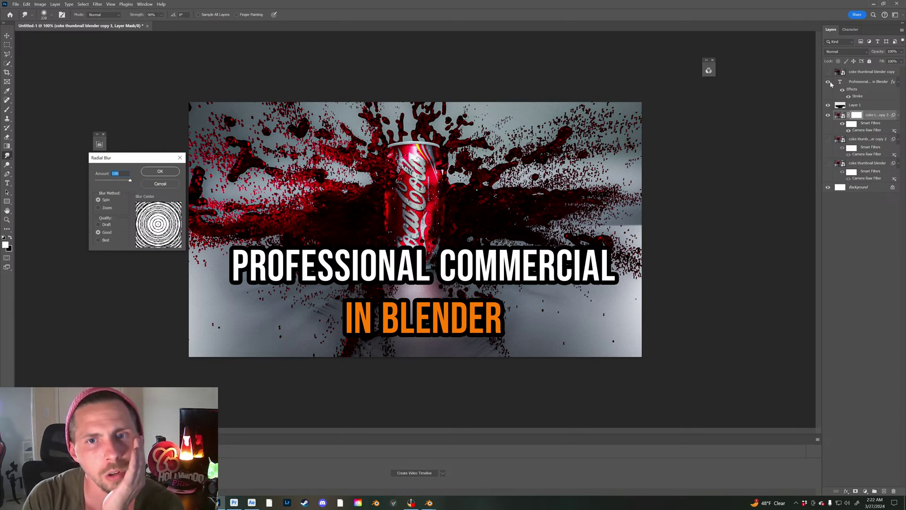
click(101, 208)
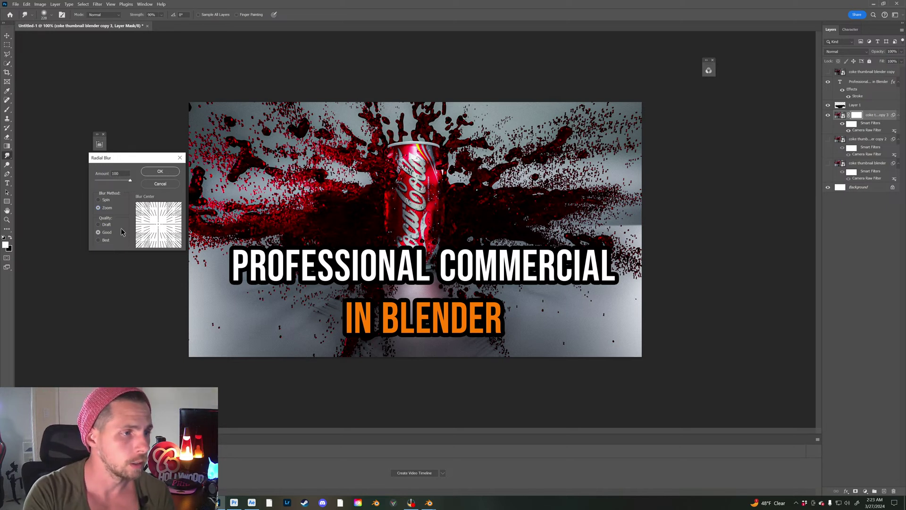
drag(117, 179, 145, 181)
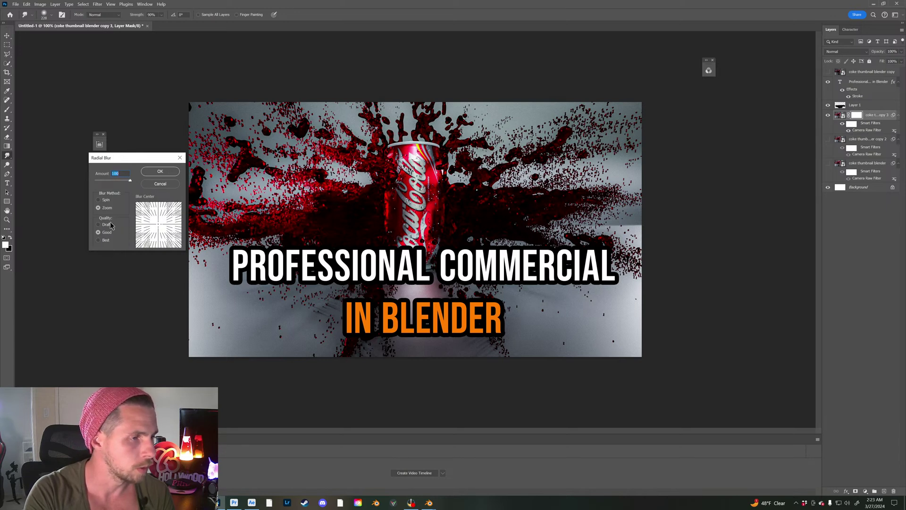
click(99, 241)
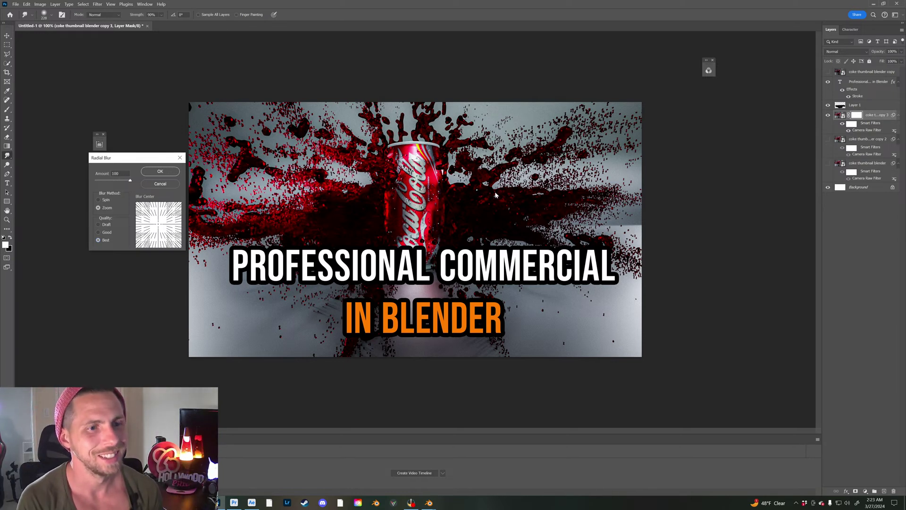
click(98, 232)
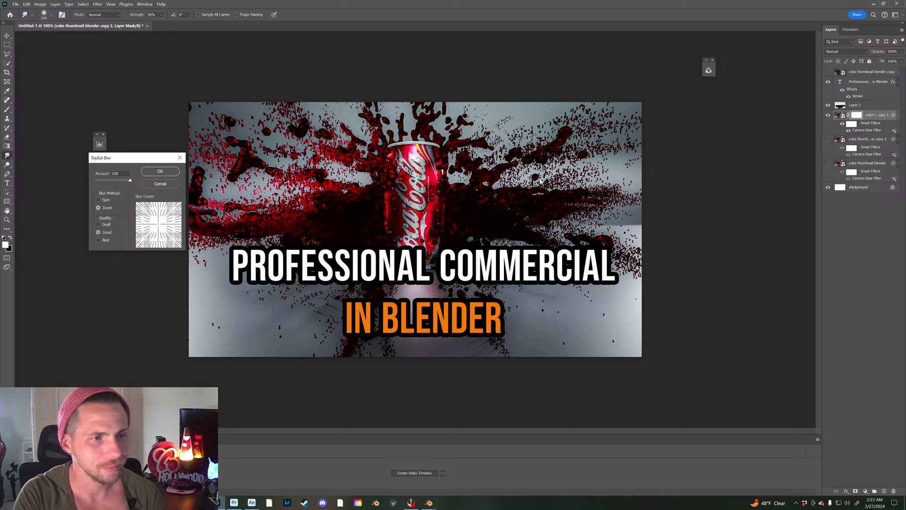
drag(122, 159, 109, 188)
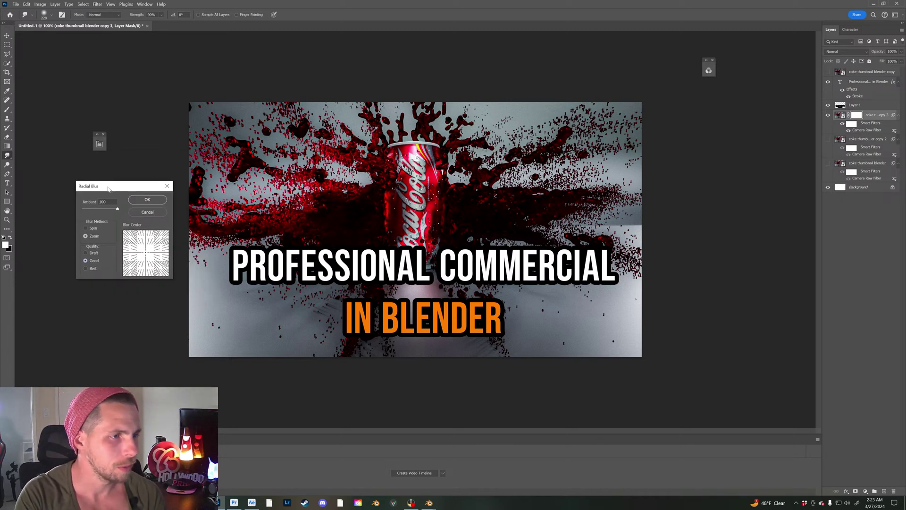
click(146, 201)
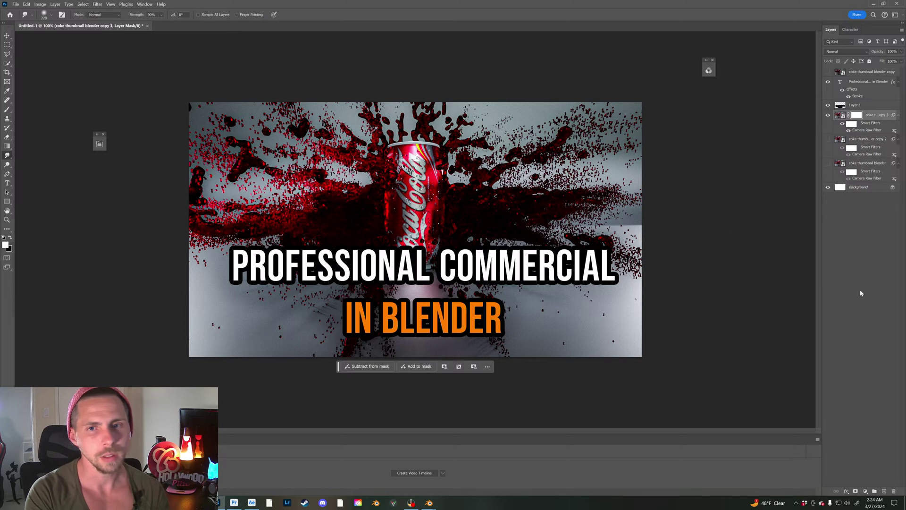
Step: Delete the layer mask from the duplicated coke thumbnail layer
click(840, 116)
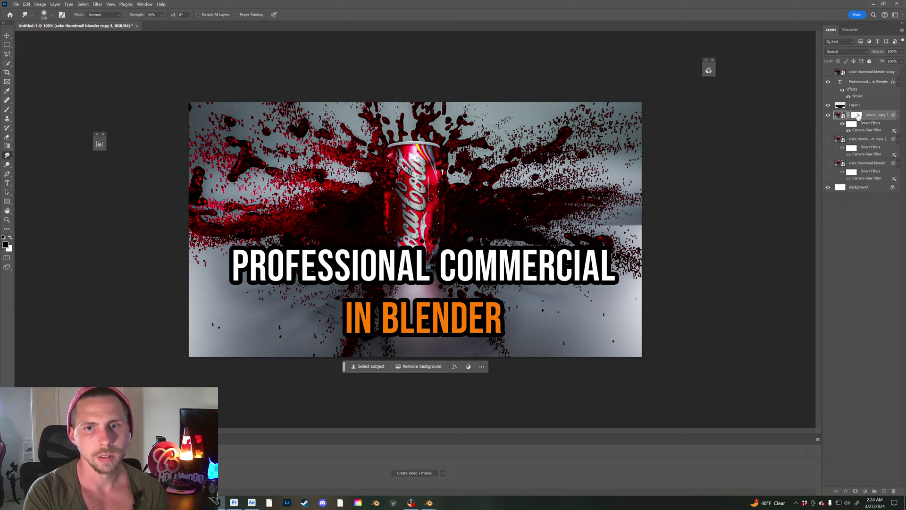
click(856, 116)
drag(856, 115, 893, 491)
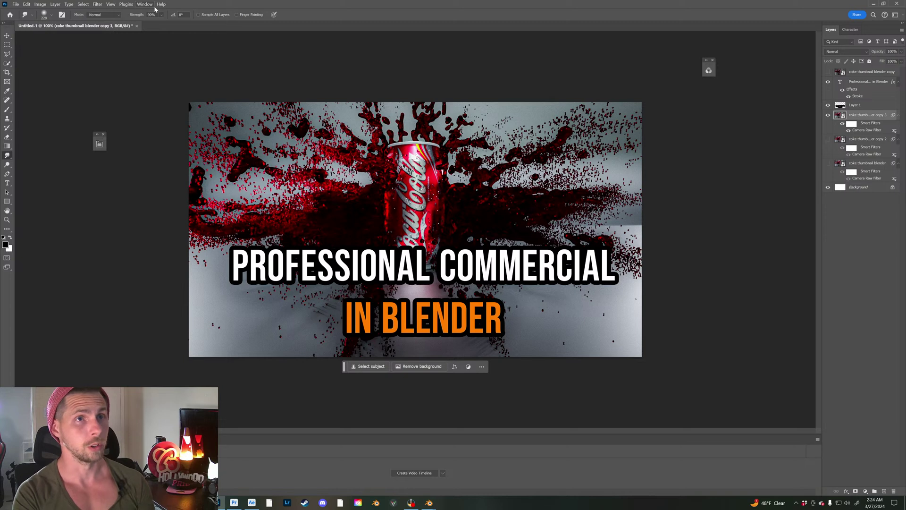
Step: Try a Radial Blur with amount 100, Zoom method and Good quality on the duplicated image itself, and undo it
click(100, 4)
mouse_move(118, 108)
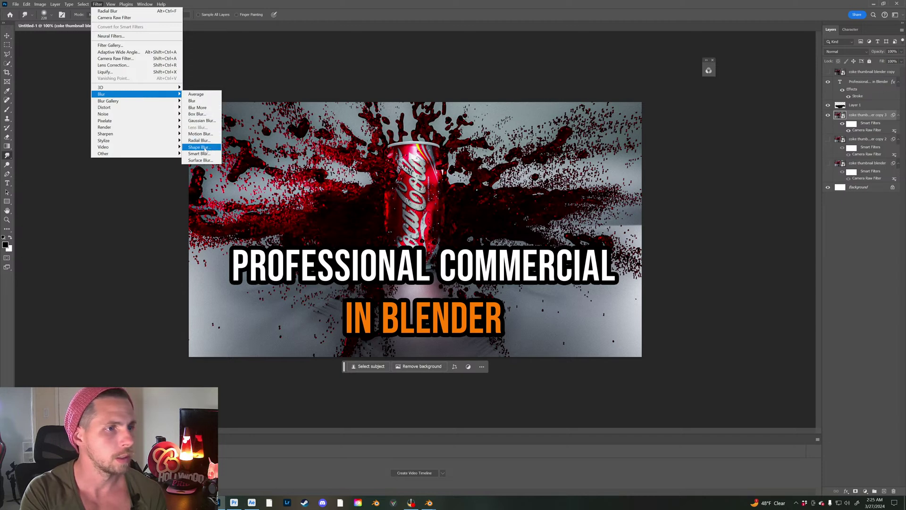
click(198, 140)
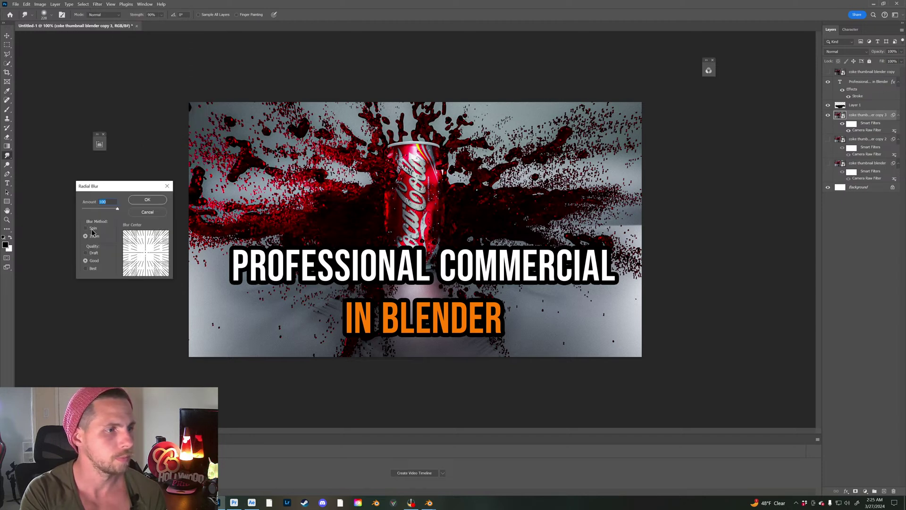
click(148, 200)
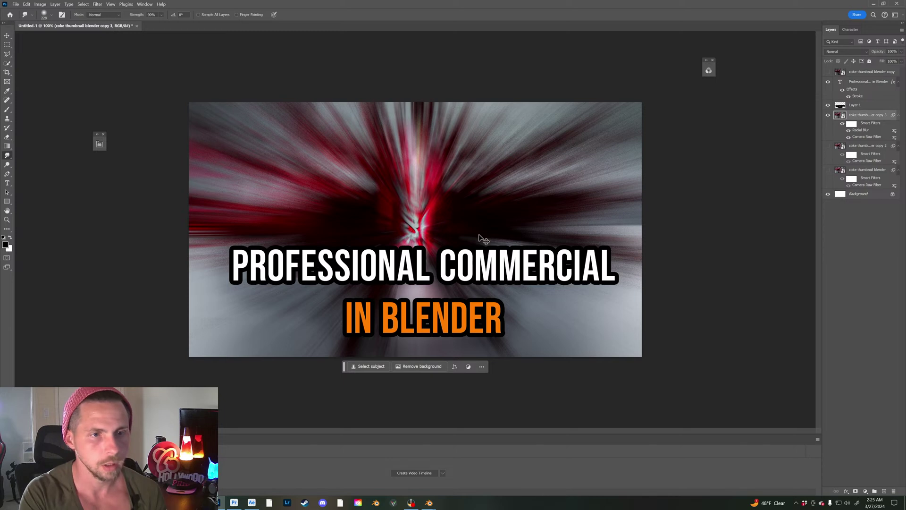
key(ctrl+z)
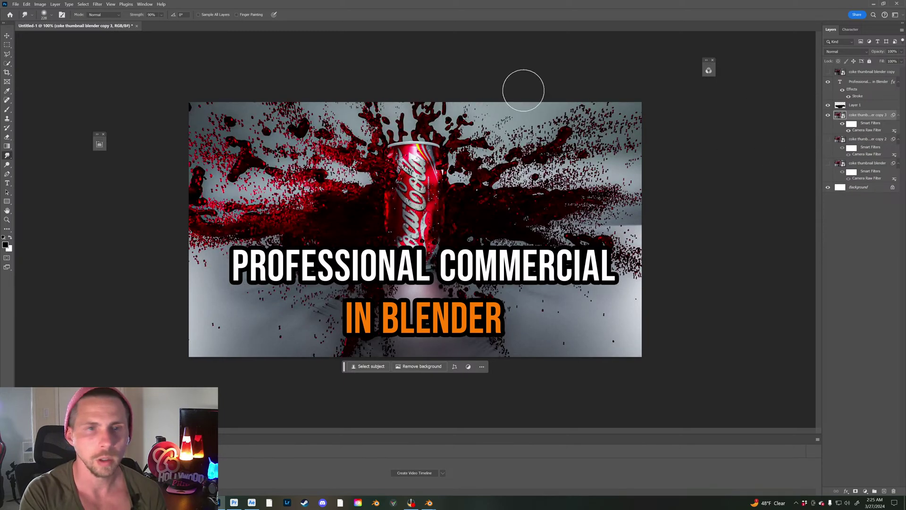
Step: Apply a Radial Blur to the duplicated image layer with Zoom method and Good quality, adjusting its amount to 20
click(97, 4)
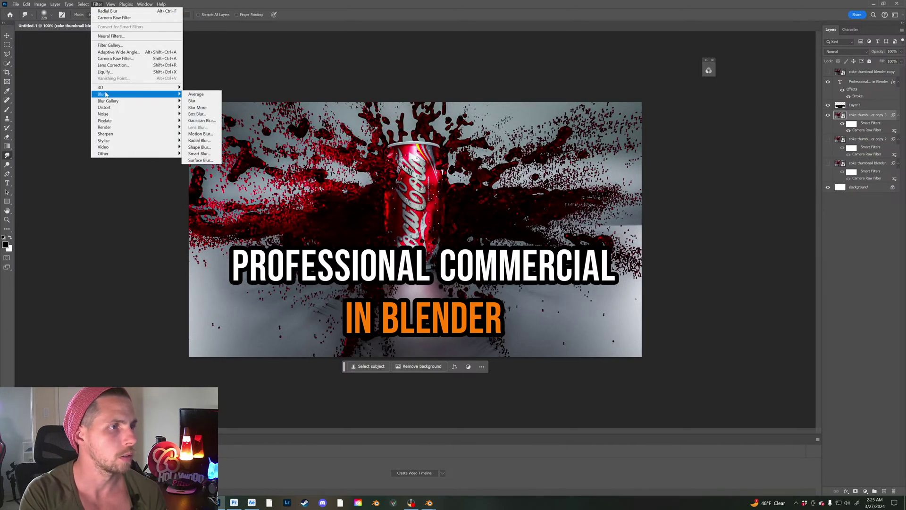
mouse_move(172, 95)
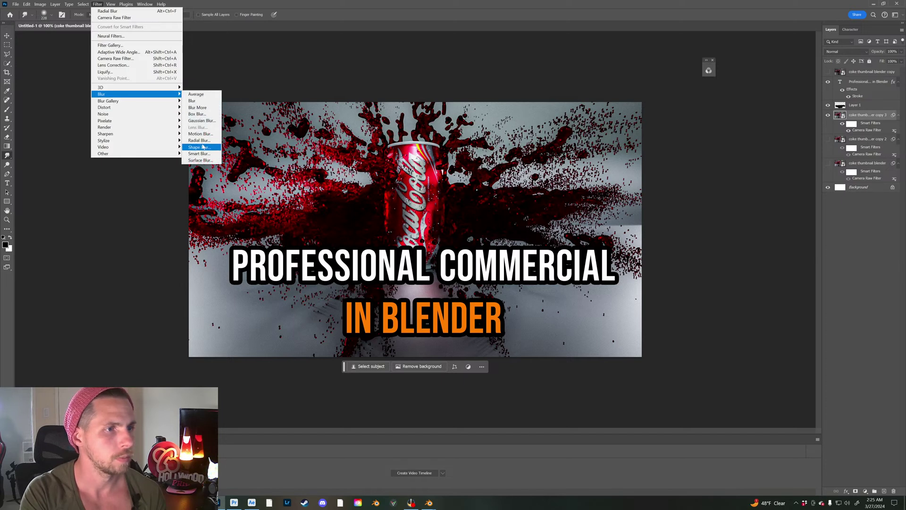
click(199, 141)
drag(116, 209, 95, 211)
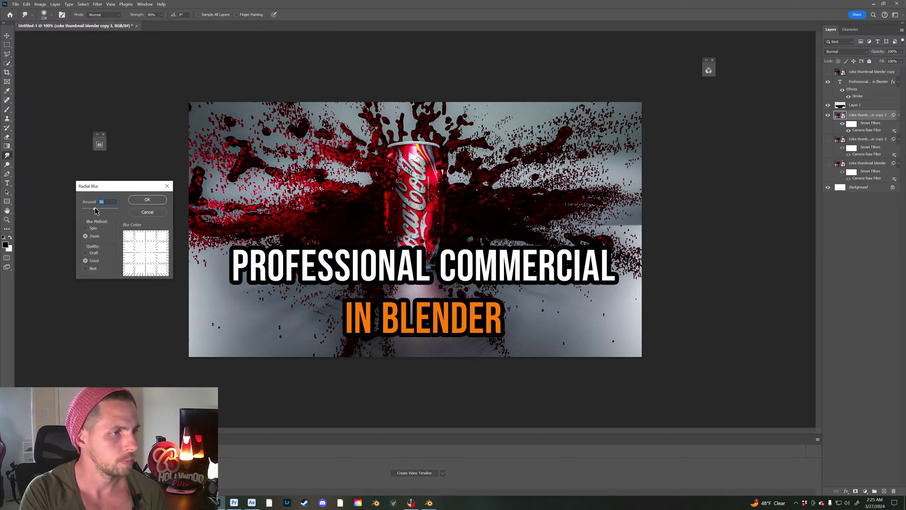
click(147, 200)
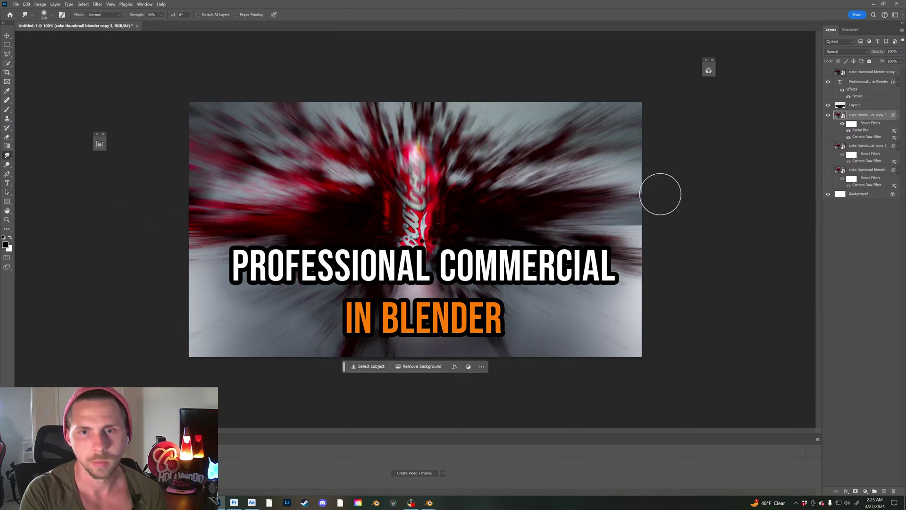
double_click(863, 130)
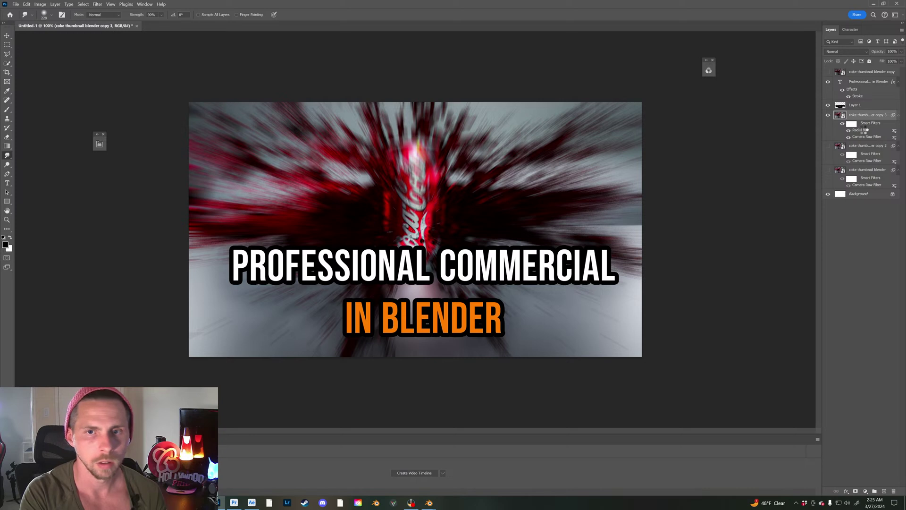
drag(93, 209, 89, 211)
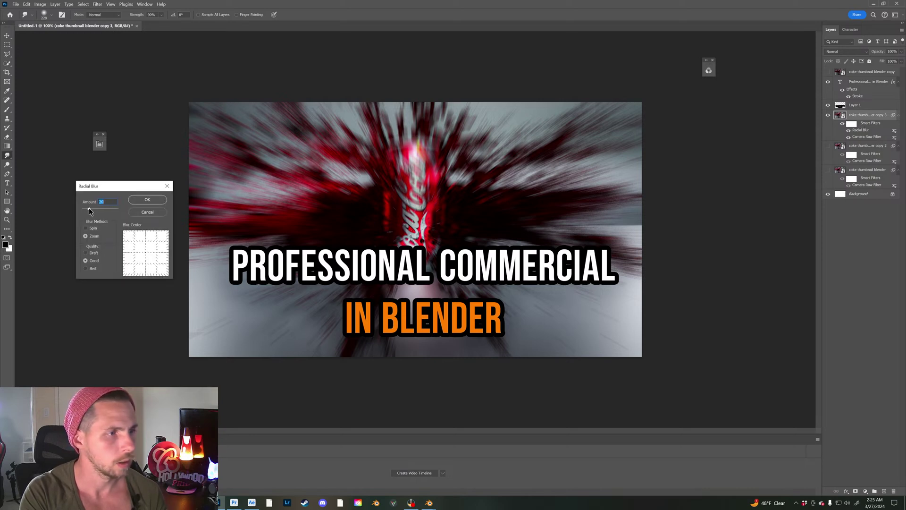
click(151, 201)
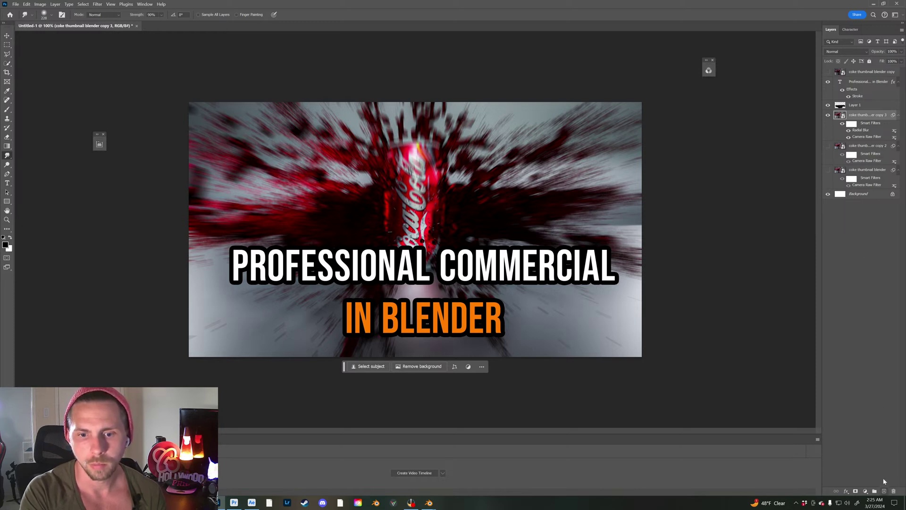
Step: Show the two hidden coke thumbnail layers and paint the can area black on a new mask of the blurred layer
click(828, 147)
click(828, 169)
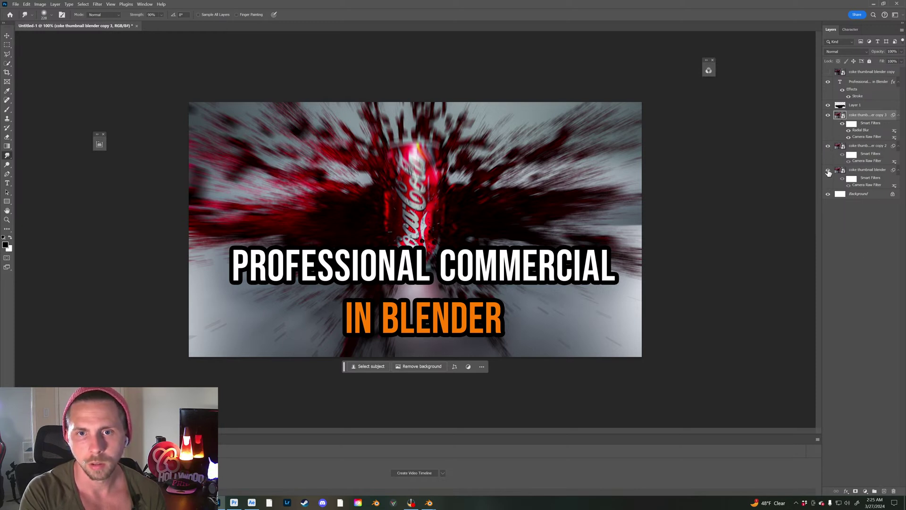
click(856, 492)
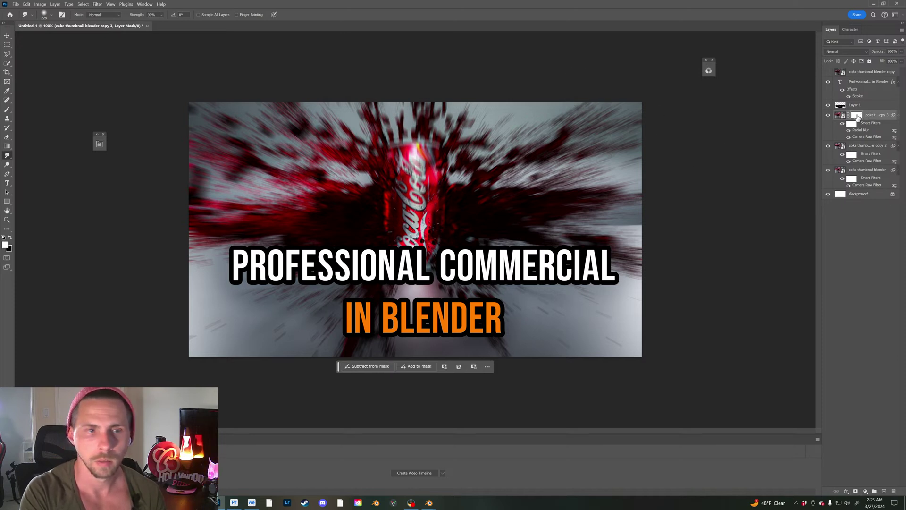
key(x)
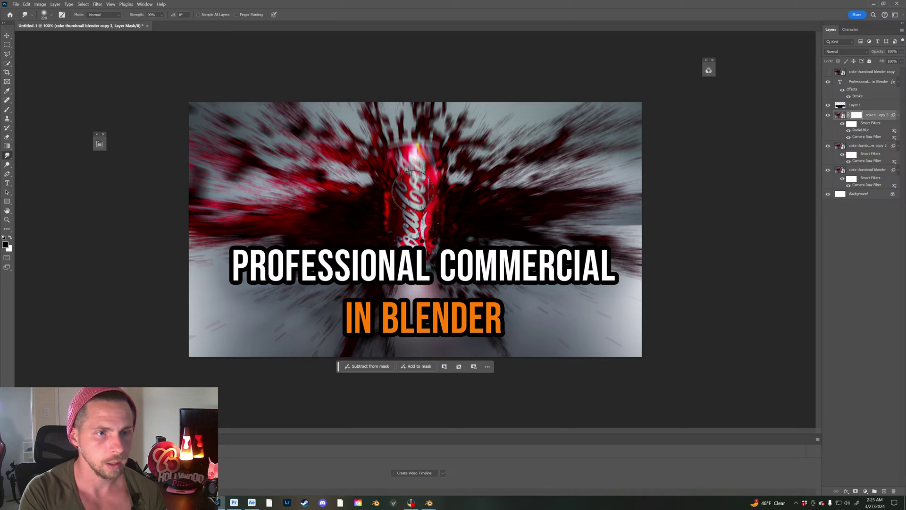
key(b)
mouse_move(410, 189)
mouse_down()
mouse_move(405, 165)
mouse_move(400, 199)
mouse_move(412, 204)
mouse_move(412, 259)
mouse_move(396, 184)
mouse_move(438, 238)
mouse_move(409, 243)
mouse_move(412, 181)
mouse_move(404, 213)
mouse_move(401, 189)
mouse_move(419, 243)
mouse_up()
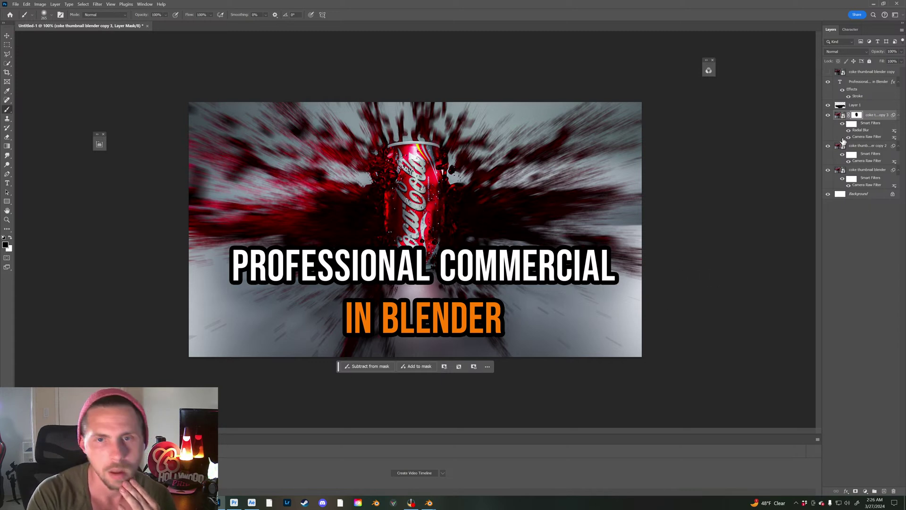
Step: Select the words IN BLENDER in the title layer and check their text color in the Color Picker
click(840, 83)
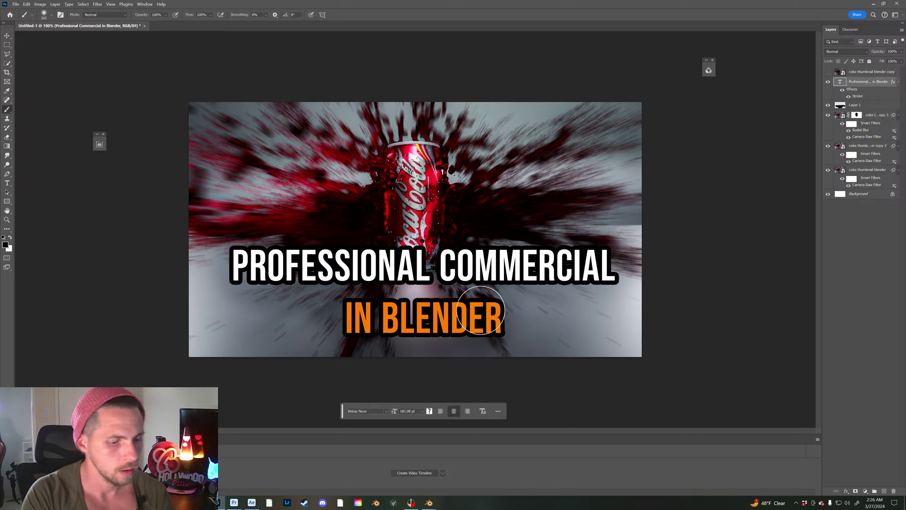
key(t)
click(454, 315)
key(ctrl+a)
click(455, 315)
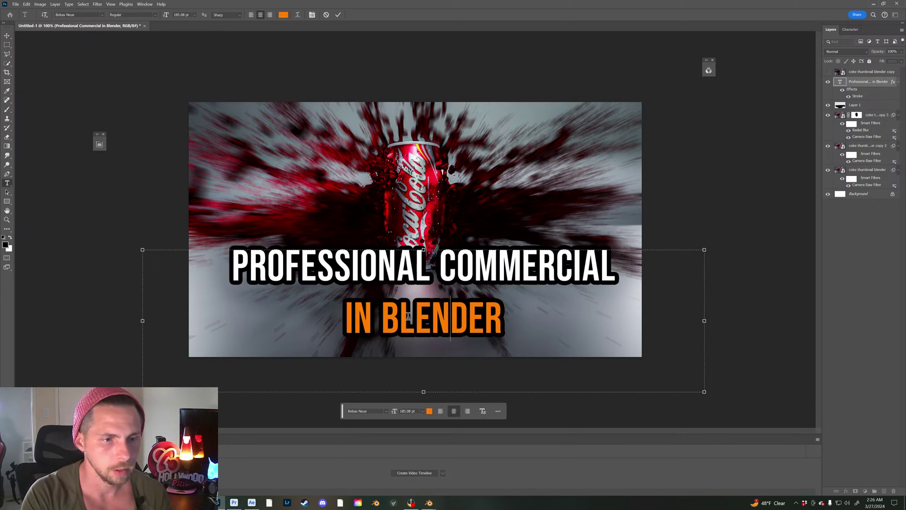
drag(502, 317, 344, 318)
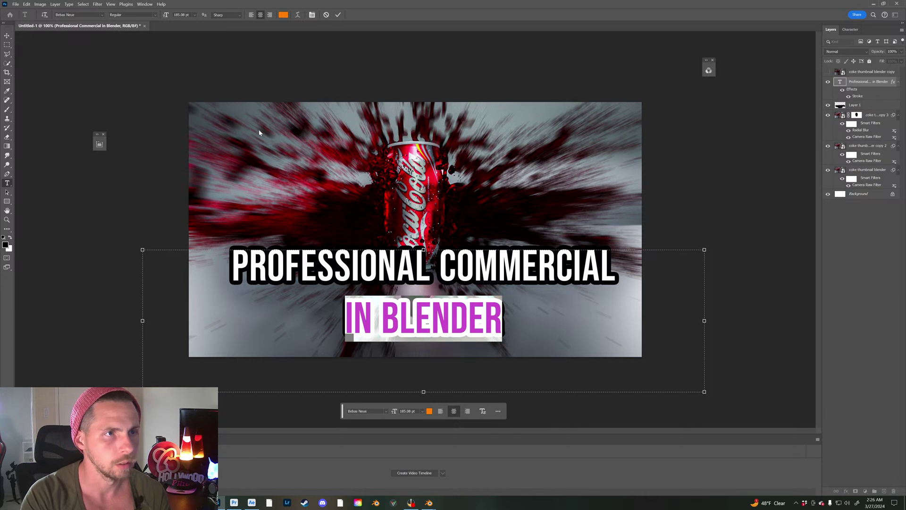
click(282, 15)
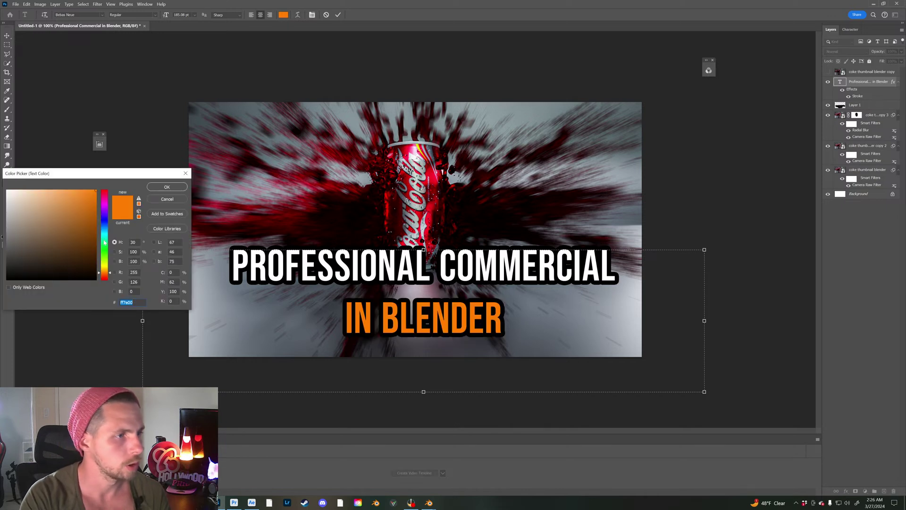
click(171, 189)
click(427, 336)
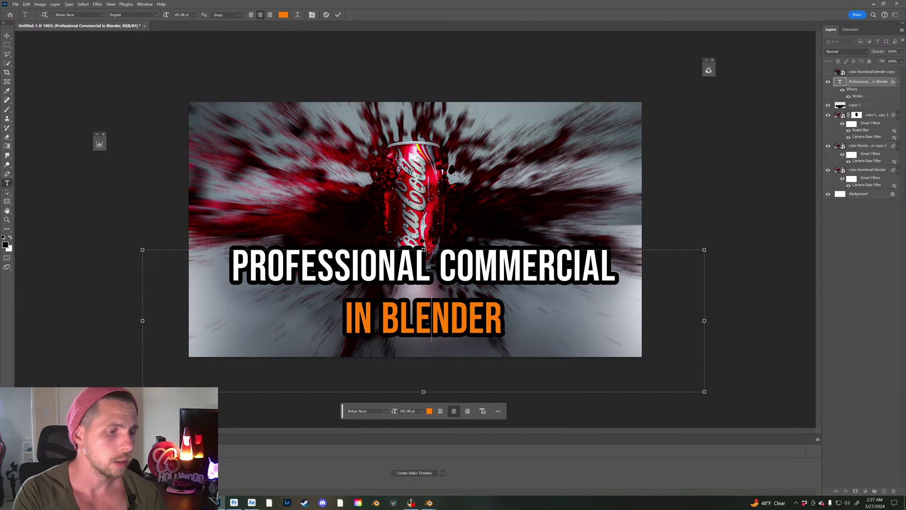
Step: Commit the title text and place Blender_logo_no_text.svg on the canvas, scaled down to the left of IN BLENDER
click(216, 502)
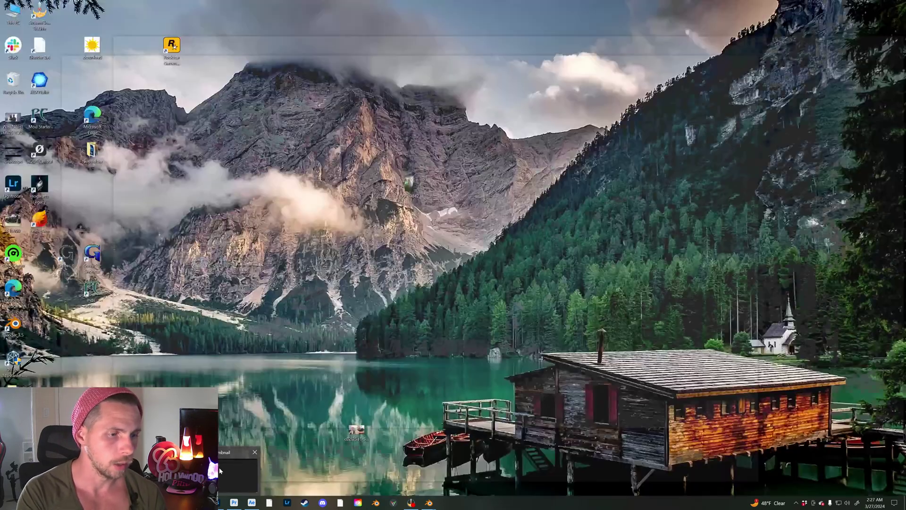
click(216, 502)
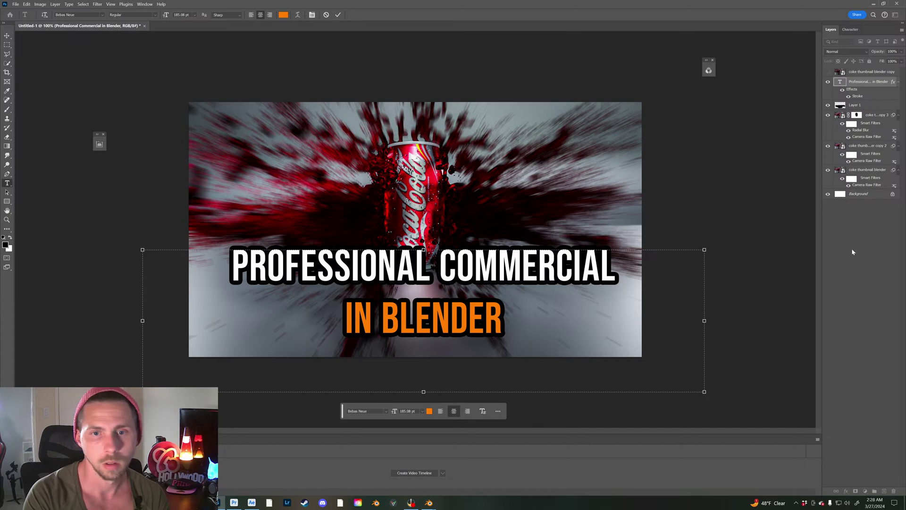
key(ctrl+Return)
key(v)
drag(215, 499, 285, 334)
drag(576, 101, 275, 310)
key(Return)
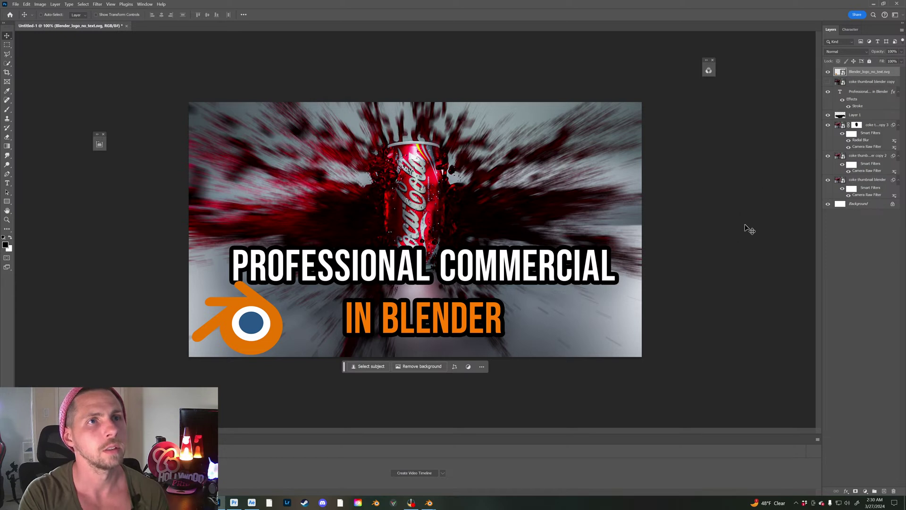
Step: Move the Blender logo to the image's upper-left corner and enlarge it slightly
drag(252, 315, 251, 140)
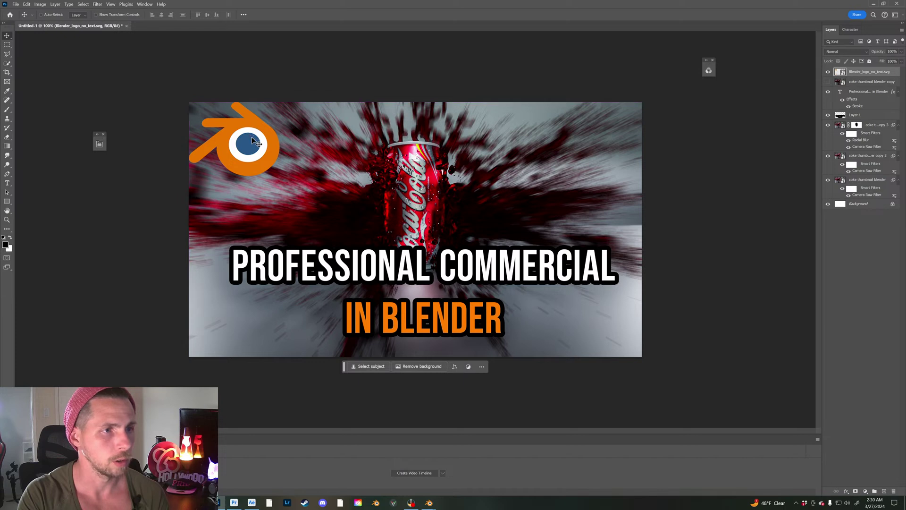
key(ctrl+t)
mouse_move(280, 177)
mouse_down()
mouse_move(306, 204)
mouse_move(290, 185)
mouse_up()
key(Return)
Step: Examine the whole thumbnail at a reduced view size to judge how it reads when small
key(z)
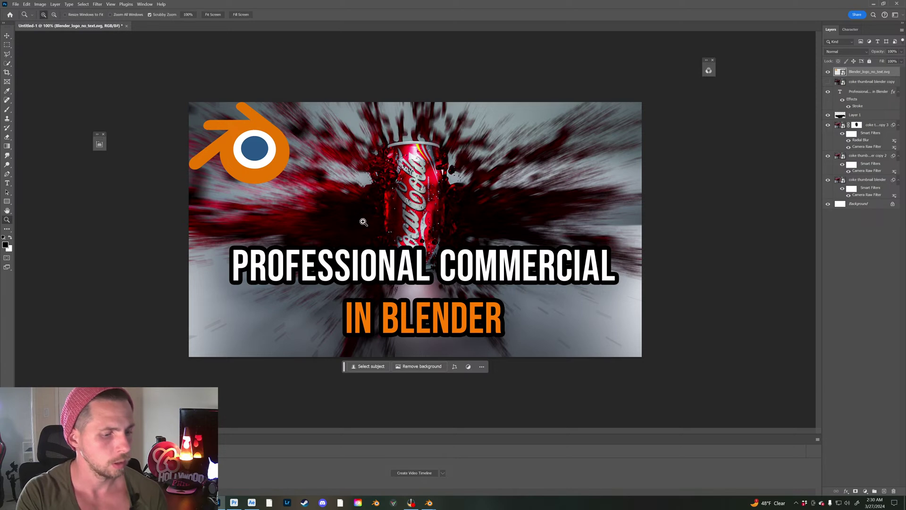
alt+click(387, 229)
alt+click(387, 229)
alt+click(386, 229)
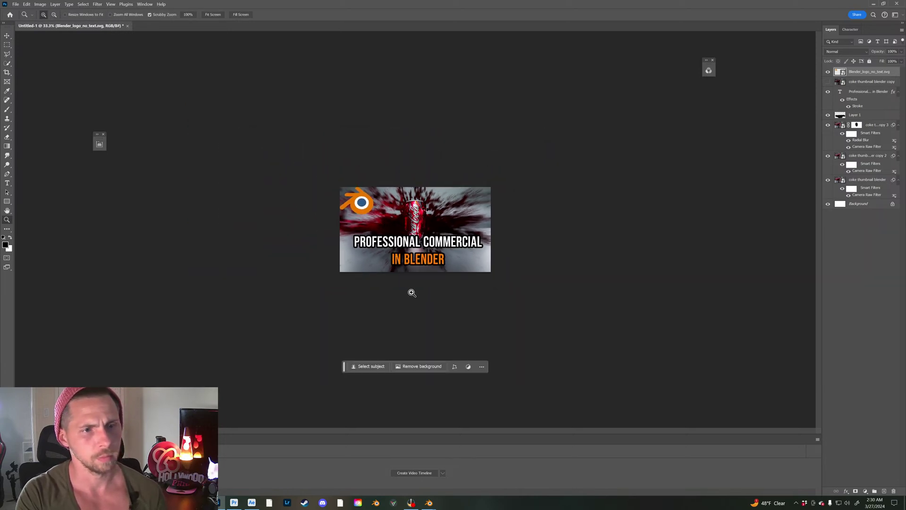
click(431, 199)
click(430, 199)
click(431, 198)
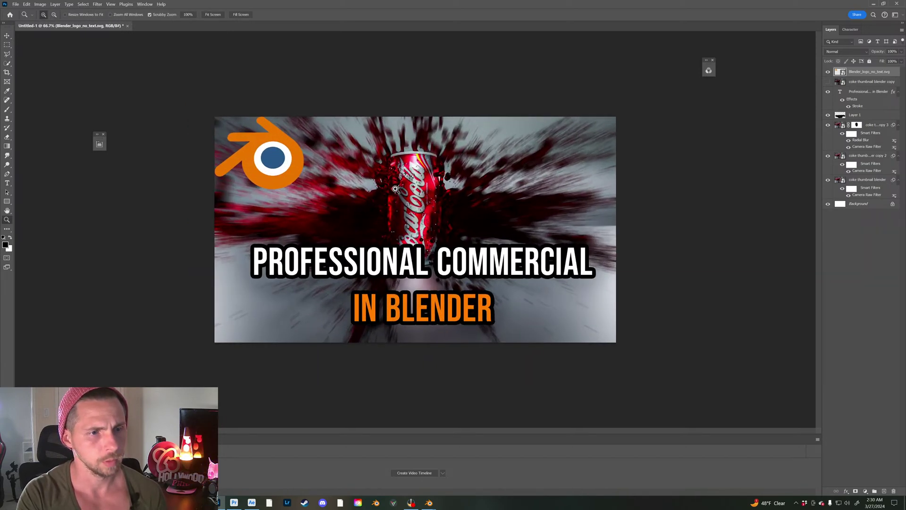
key(v)
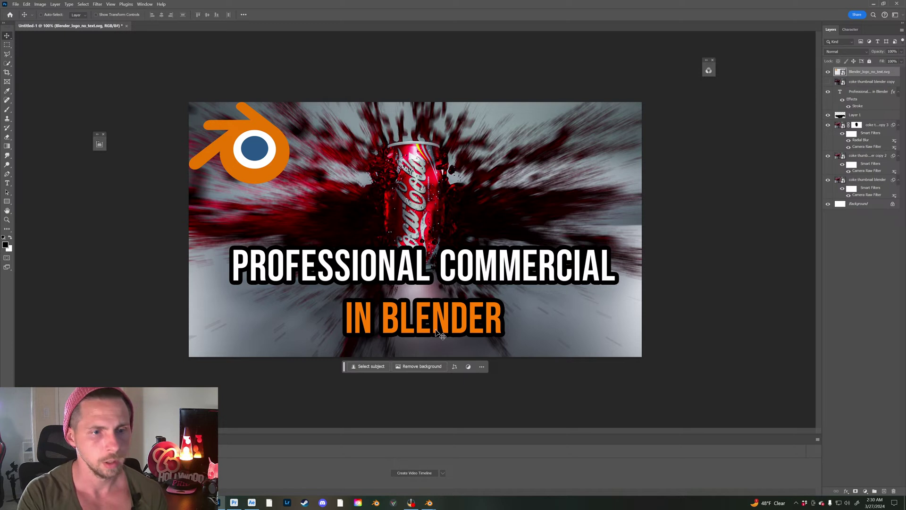
Step: Change the font of the entire title text to Montserrat Bold
double_click(436, 329)
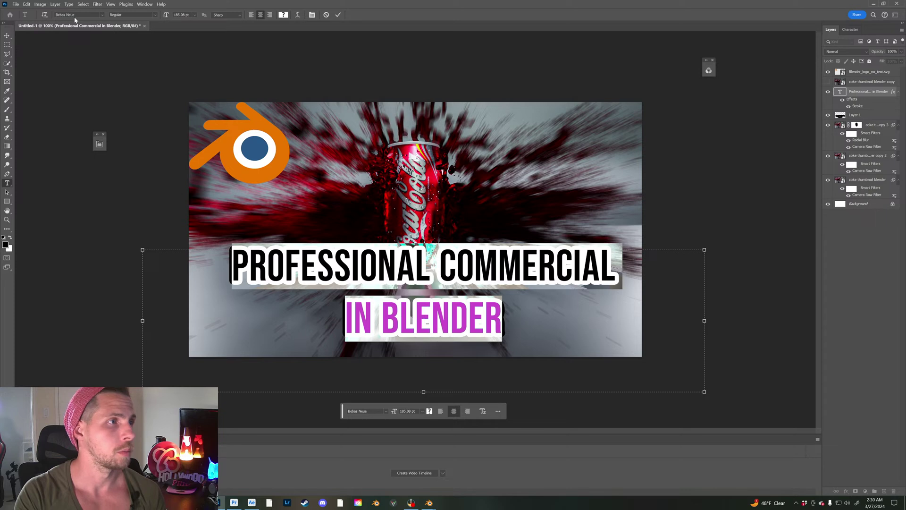
click(56, 14)
drag(74, 14, 52, 14)
text(m)
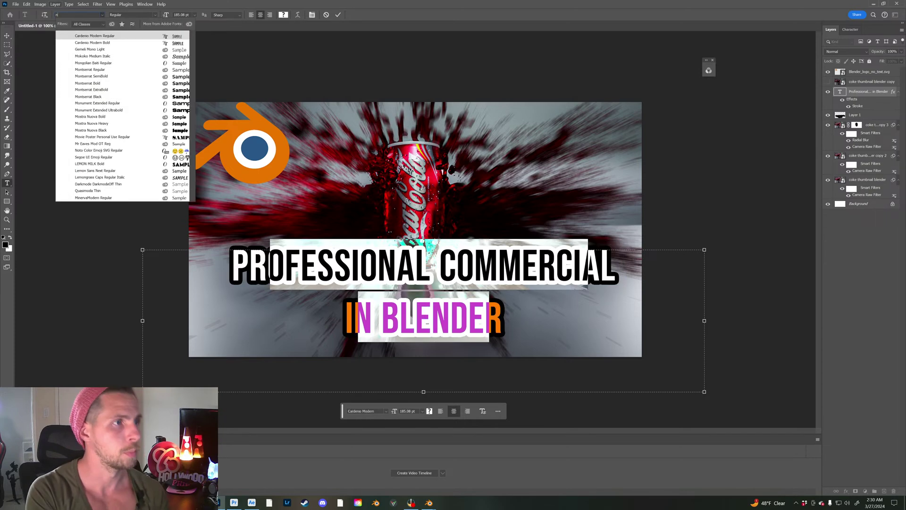
text(t)
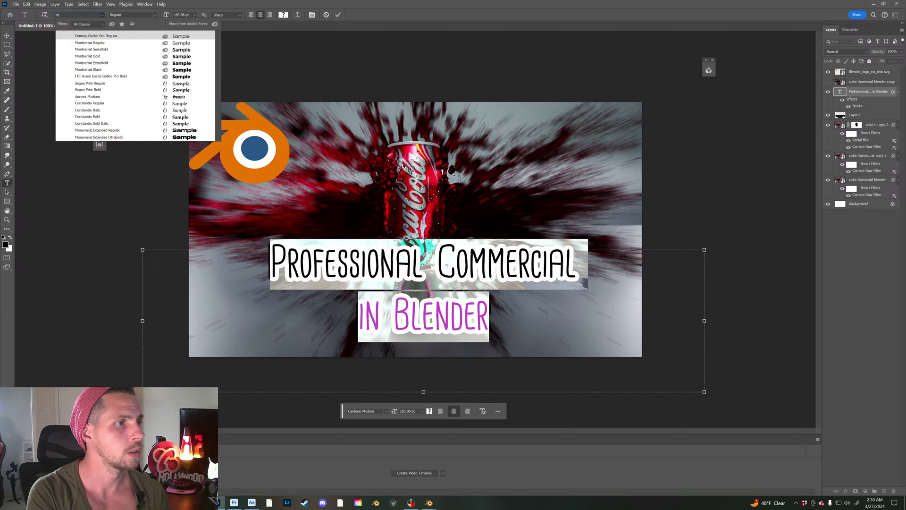
text(serrat)
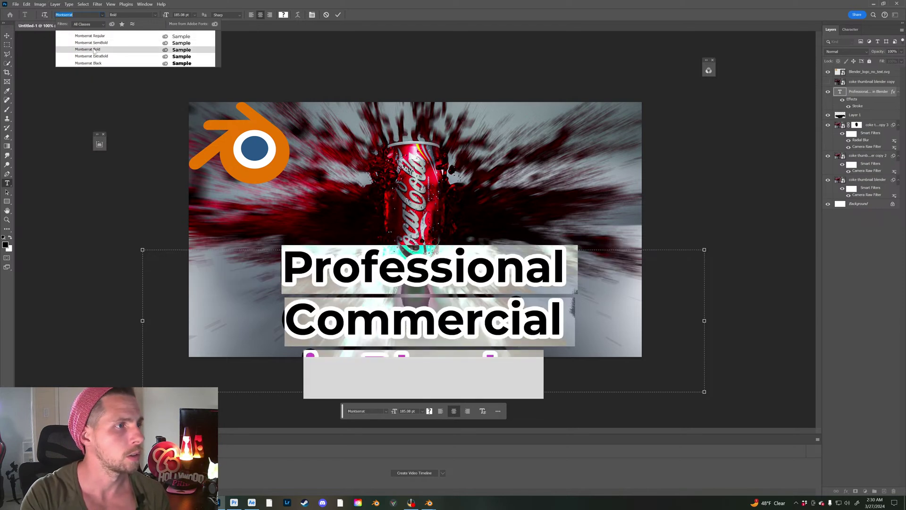
click(88, 49)
click(457, 276)
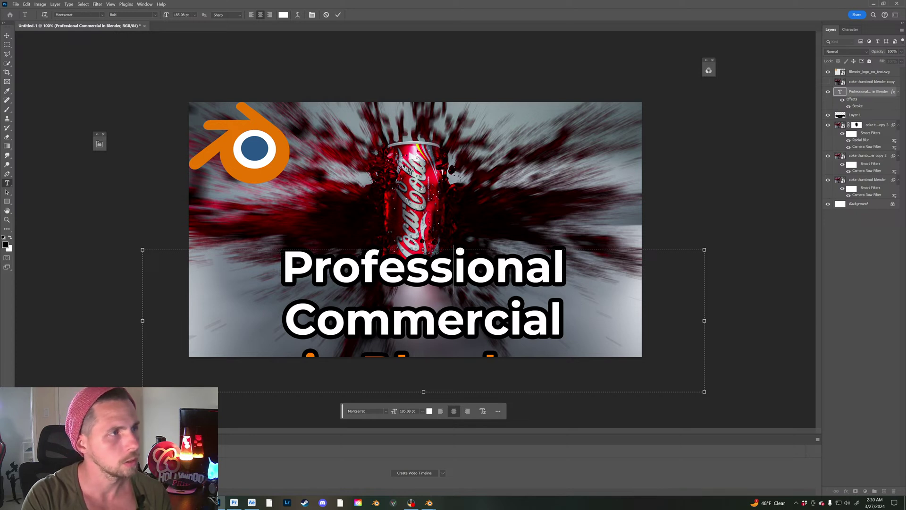
Step: Set the font style of the entire title text to Regular
click(152, 15)
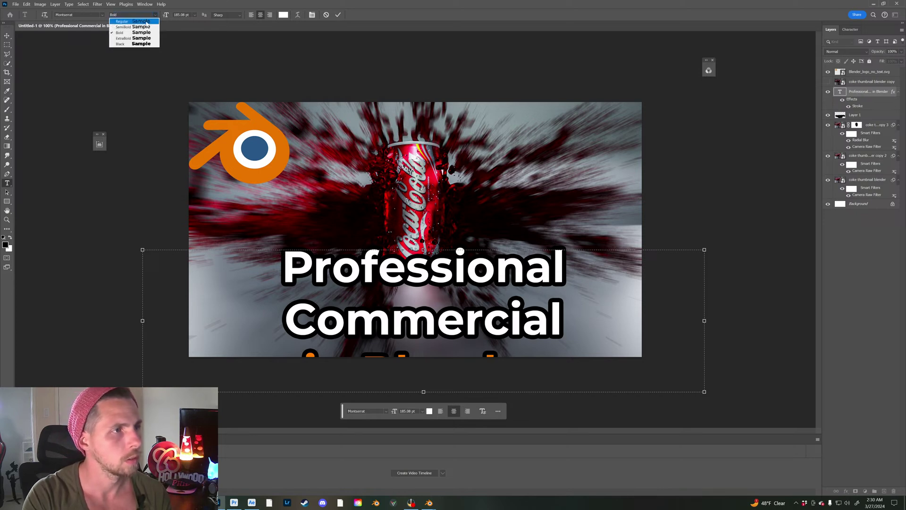
click(132, 22)
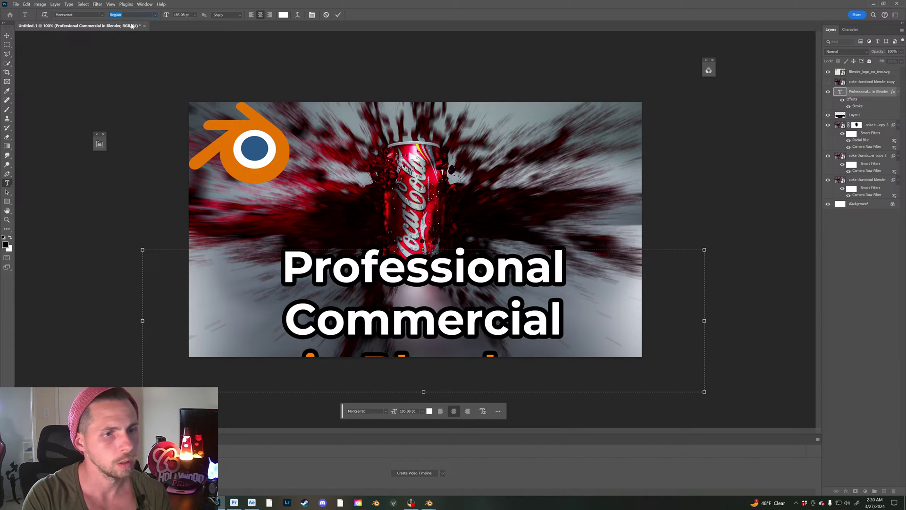
double_click(410, 279)
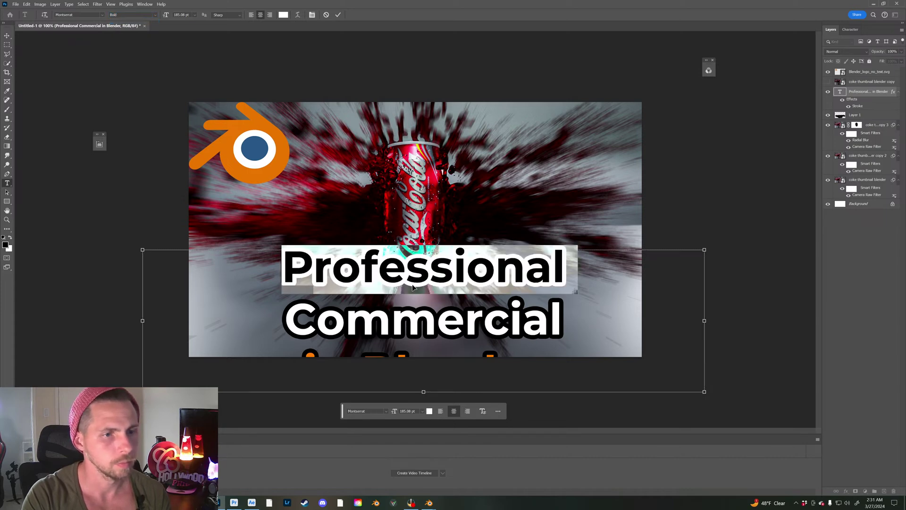
key(ctrl+a)
click(134, 15)
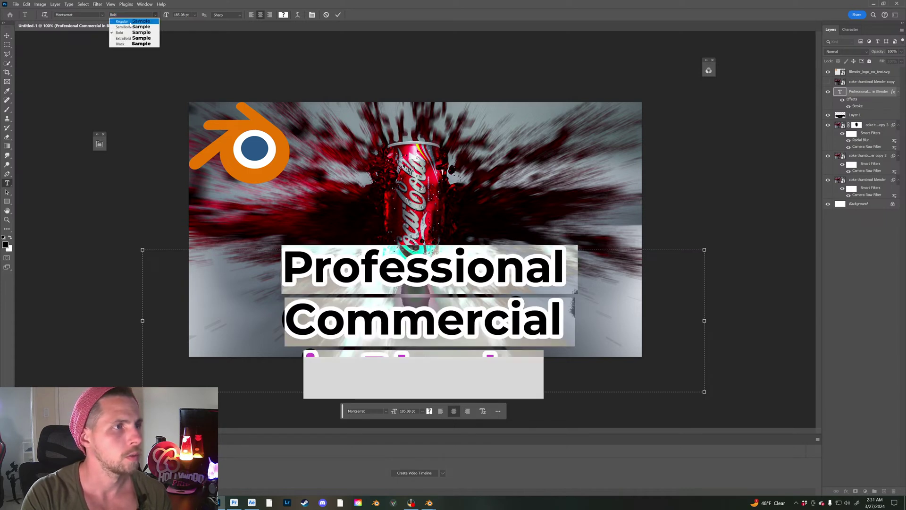
click(133, 22)
click(469, 303)
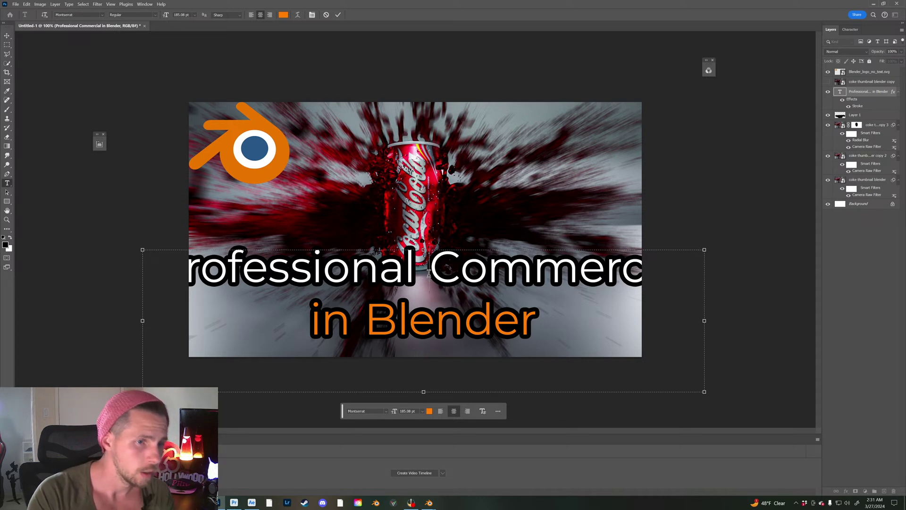
Step: Put Commercial on its own line in the title text
key(Home)
click(442, 285)
key(Return)
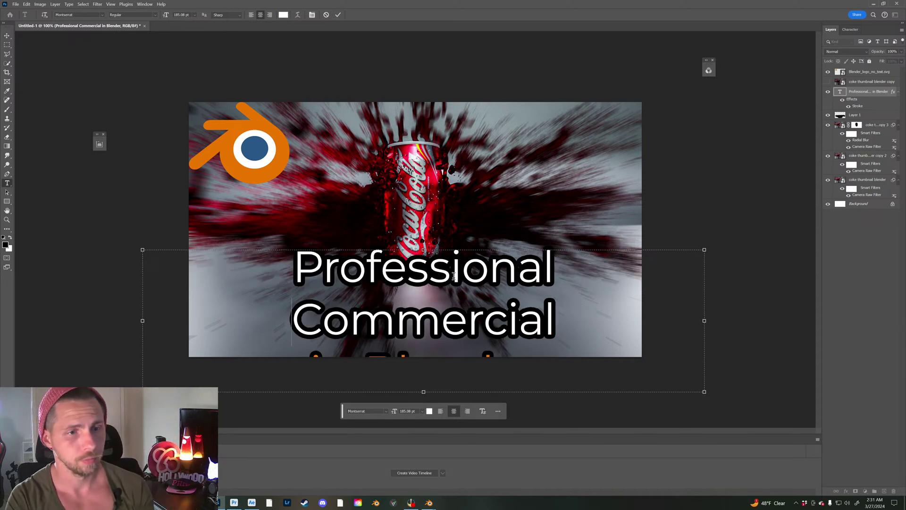
Step: Reduce the font size of the entire title text to 108 pt
key(ctrl+a)
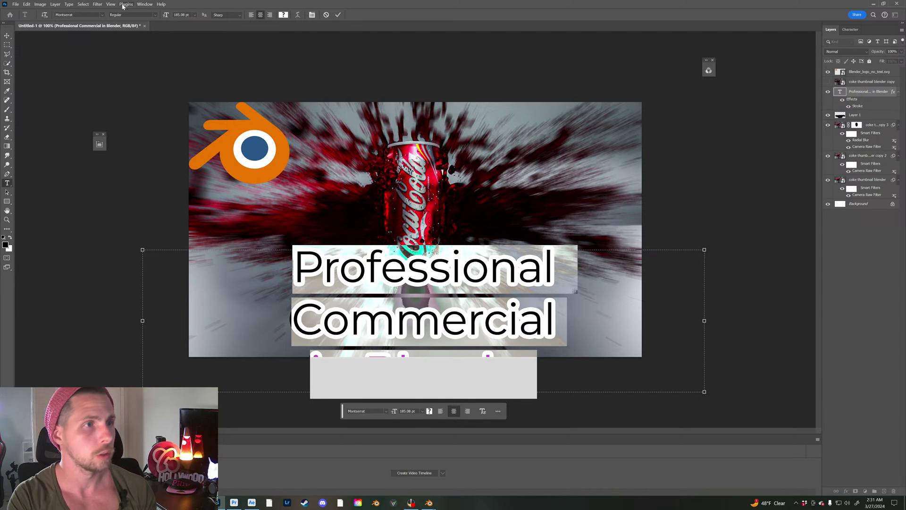
drag(165, 17, 139, 17)
click(439, 256)
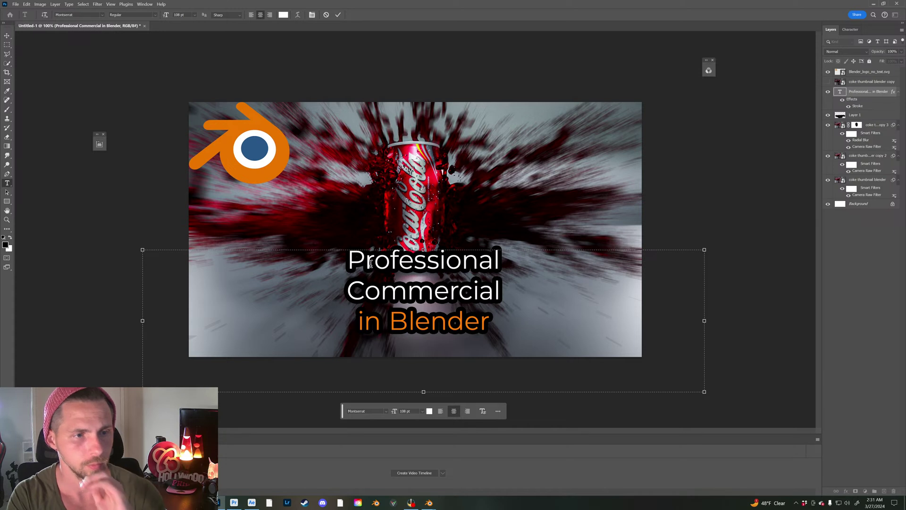
Step: Rejoin Professional and Commercial on one line, commit the text, and move the title down below the can
click(346, 285)
key(BackSpace)
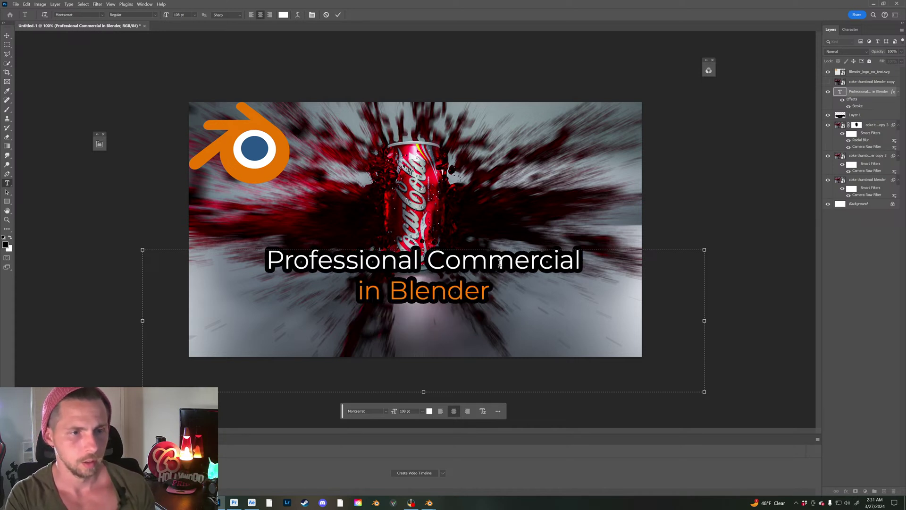
key(ctrl+Return)
ctrl+drag(455, 269, 455, 306)
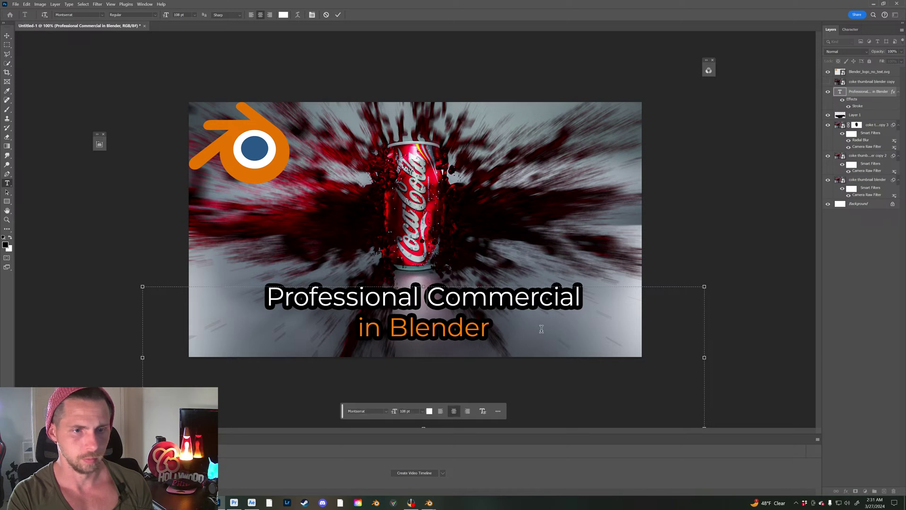
Step: Reduce the size of the title layer's Stroke effect to 3 px
double_click(857, 106)
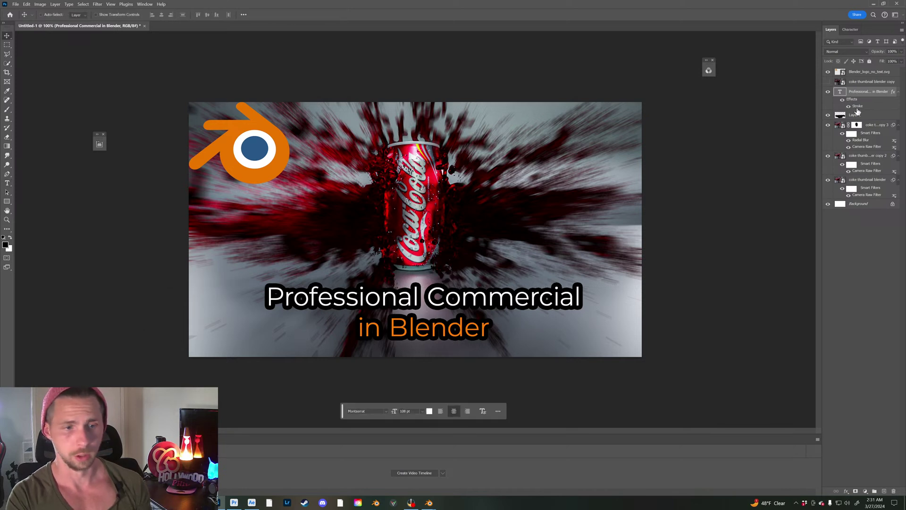
drag(143, 133, 138, 134)
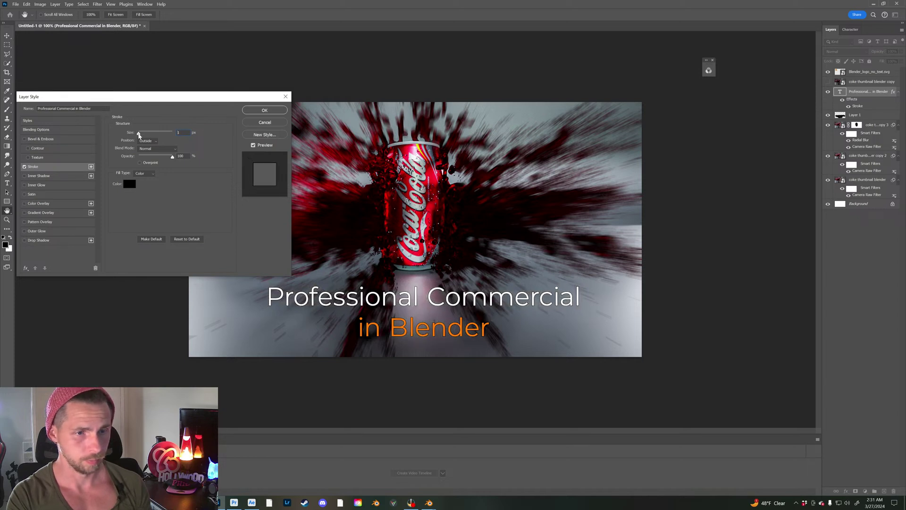
click(276, 113)
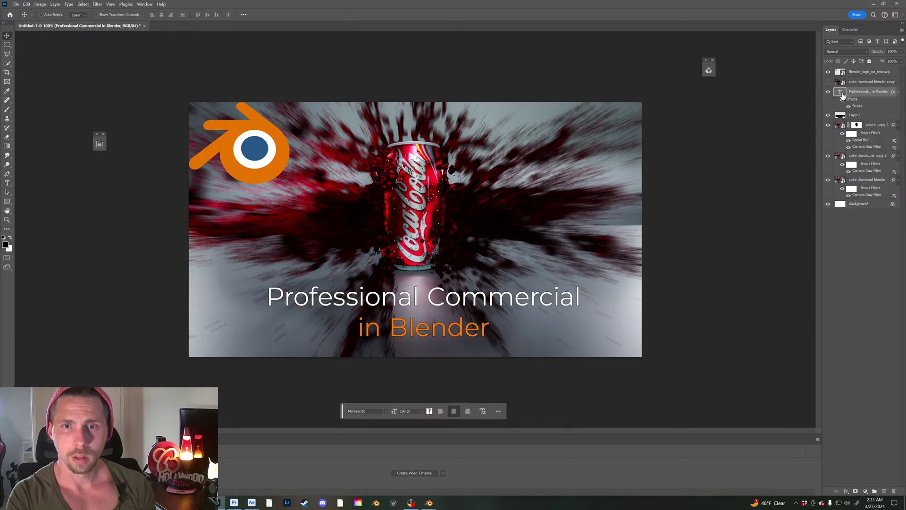
Step: Scale up the title with a free transform until it nearly spans the image width, positioned beneath the can
key(ctrl+t)
drag(691, 282, 691, 227)
drag(620, 300, 500, 345)
key(Return)
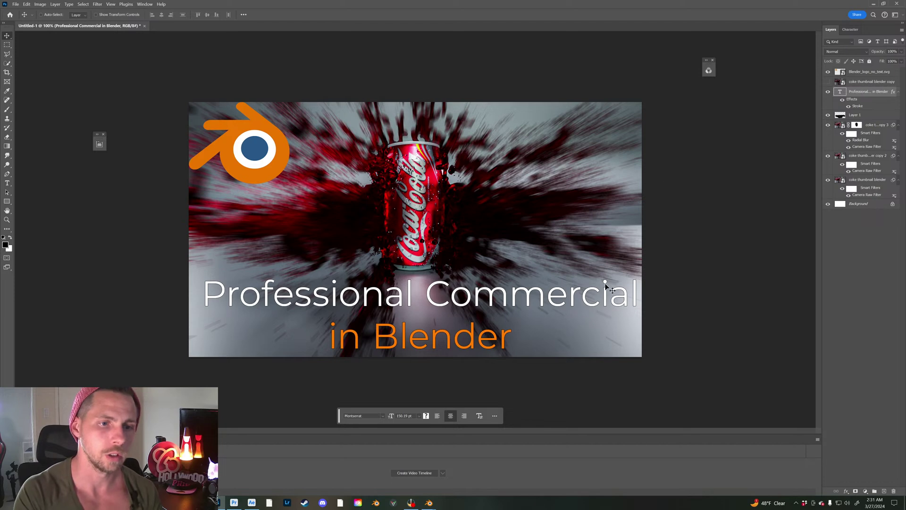
Step: Convert the entire title text to All Caps
double_click(490, 325)
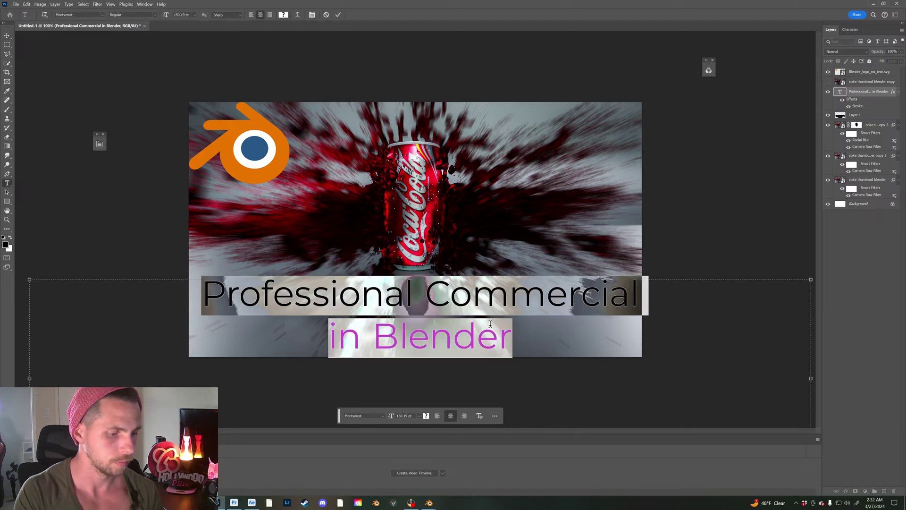
click(849, 29)
click(855, 83)
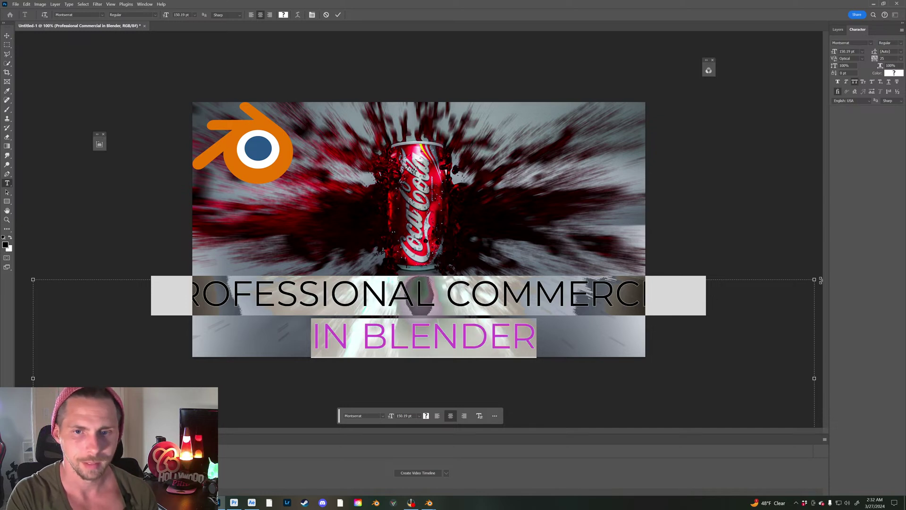
Step: Resize the title's text box to a narrower width and commit the text edit
drag(815, 281, 618, 361)
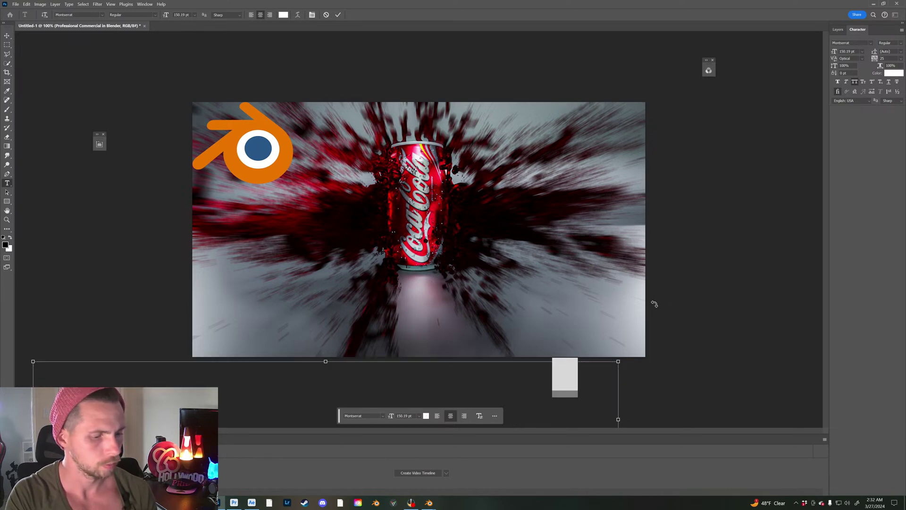
key(ctrl+a)
drag(621, 361, 736, 273)
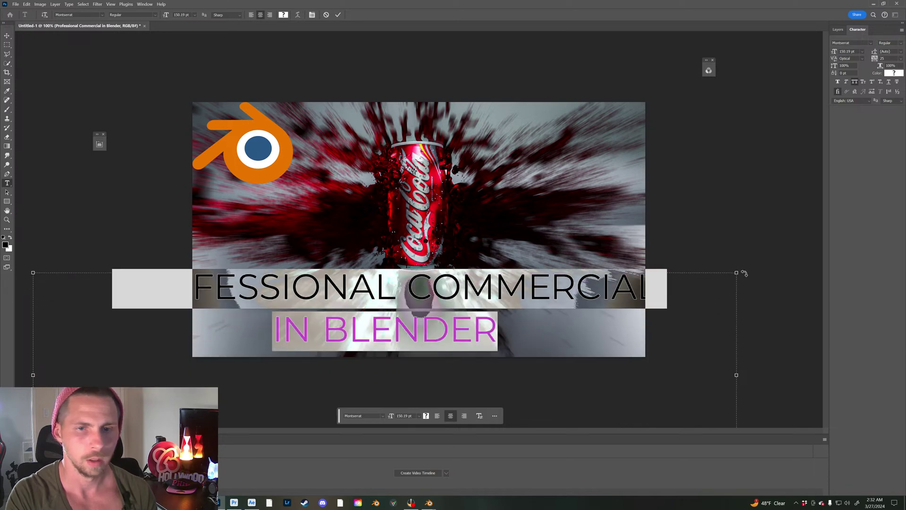
click(838, 30)
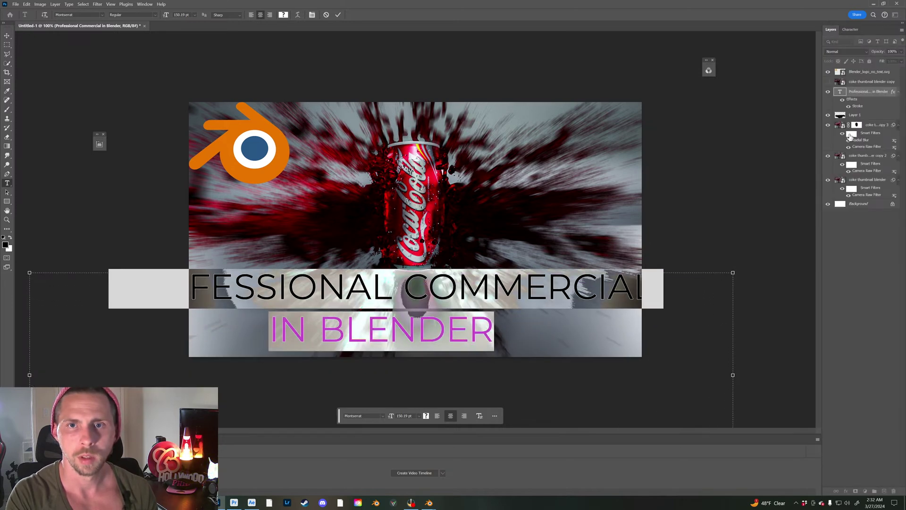
key(ctrl+Return)
key(v)
Step: Scale the title down to about 80% so both lines fit the image width, centre it beneath the can, and deselect the layer
key(ctrl+t)
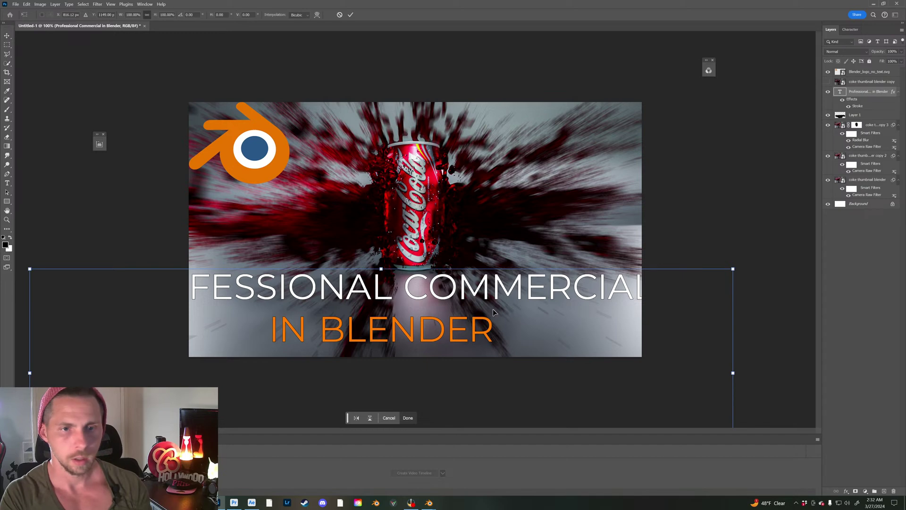
drag(733, 265, 546, 338)
drag(497, 362, 619, 324)
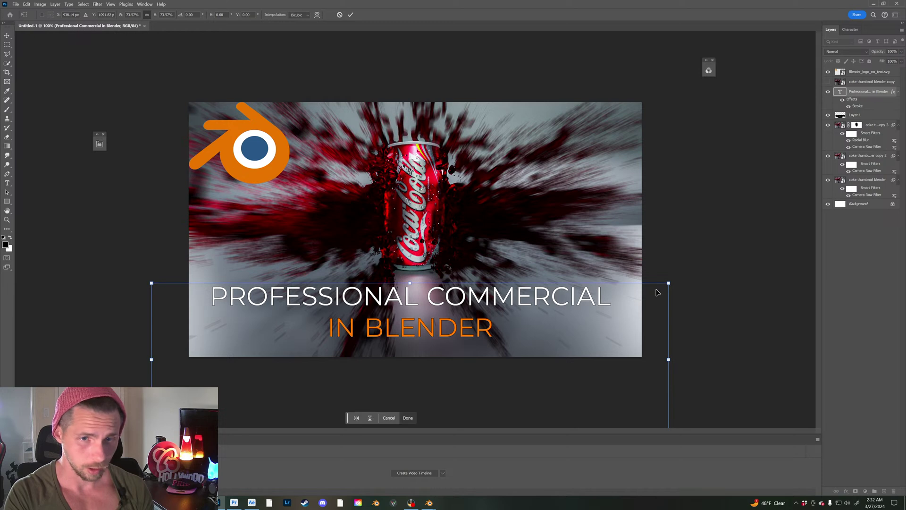
drag(668, 282, 716, 268)
drag(652, 302, 605, 328)
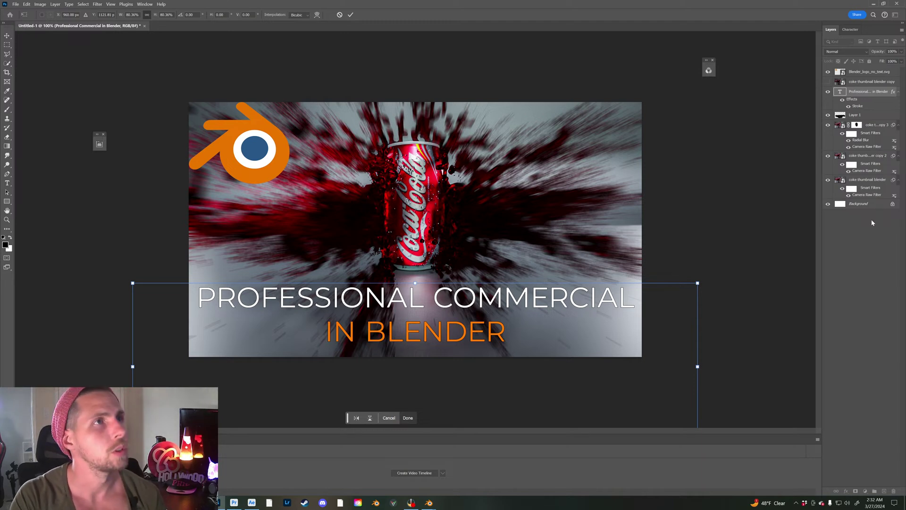
click(876, 242)
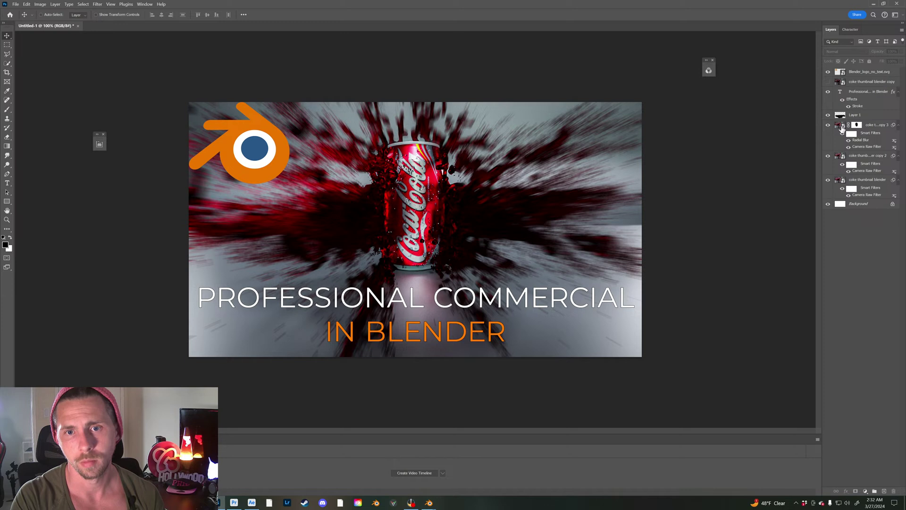
Step: Scale the Blender logo down with a free transform, keeping it in the image's upper-left corner
click(866, 72)
key(ctrl+t)
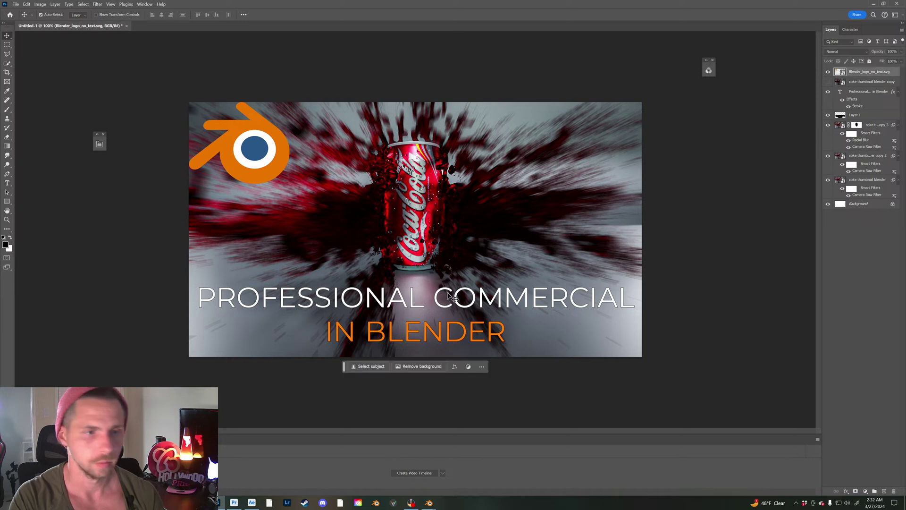
drag(292, 185, 267, 166)
key(Return)
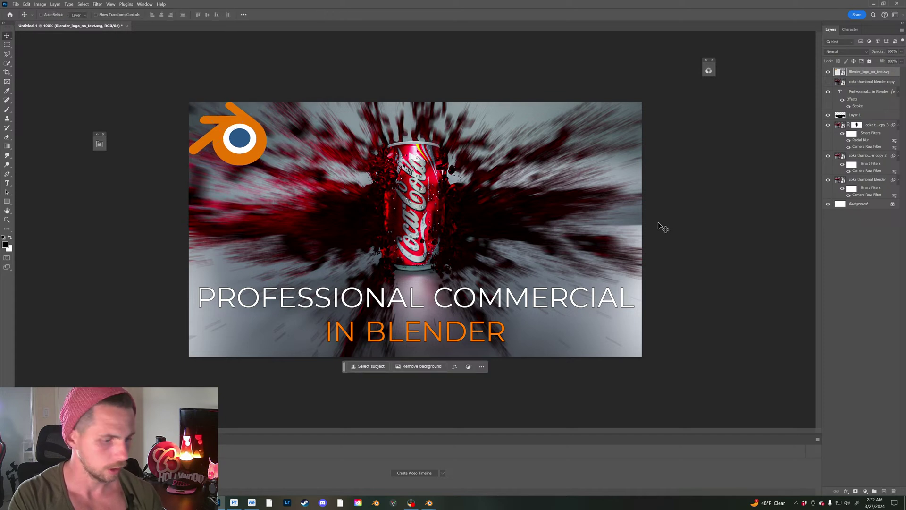
Step: Apply Faux Bold to the entire title text
key(z)
alt+click(442, 229)
alt+click(443, 228)
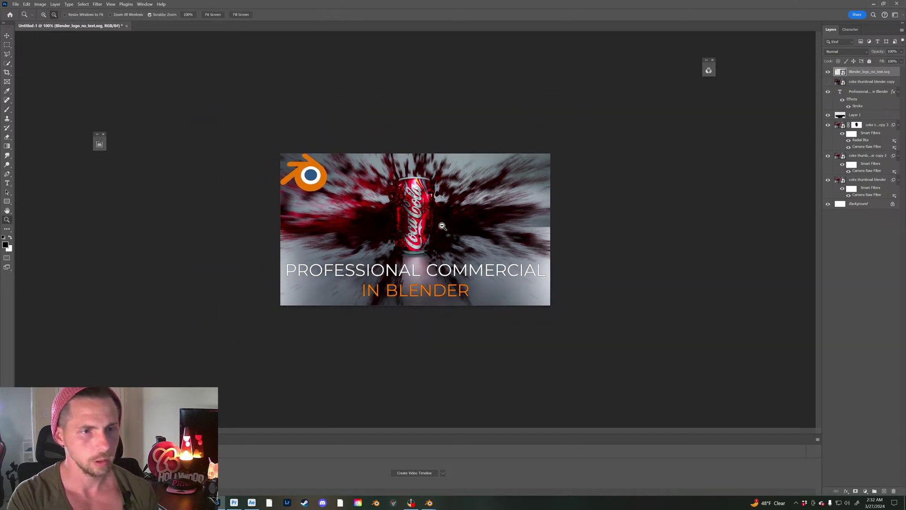
alt+click(442, 229)
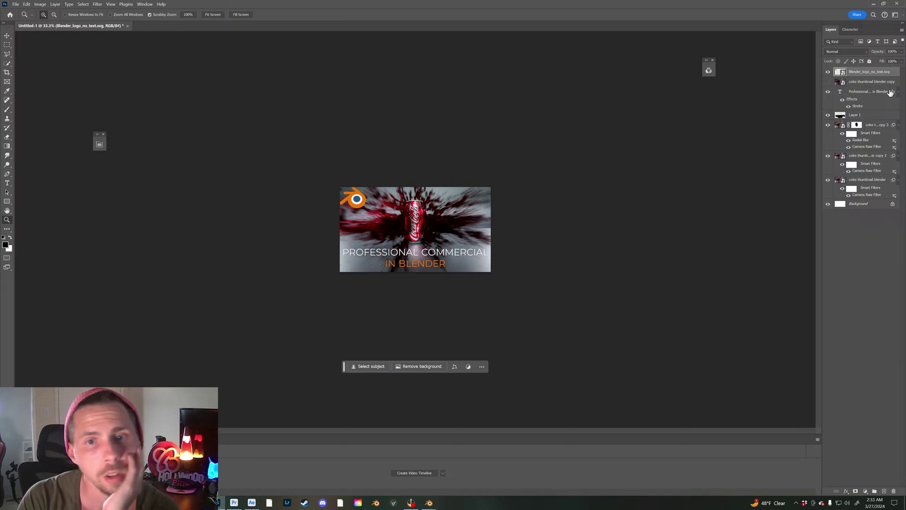
click(843, 92)
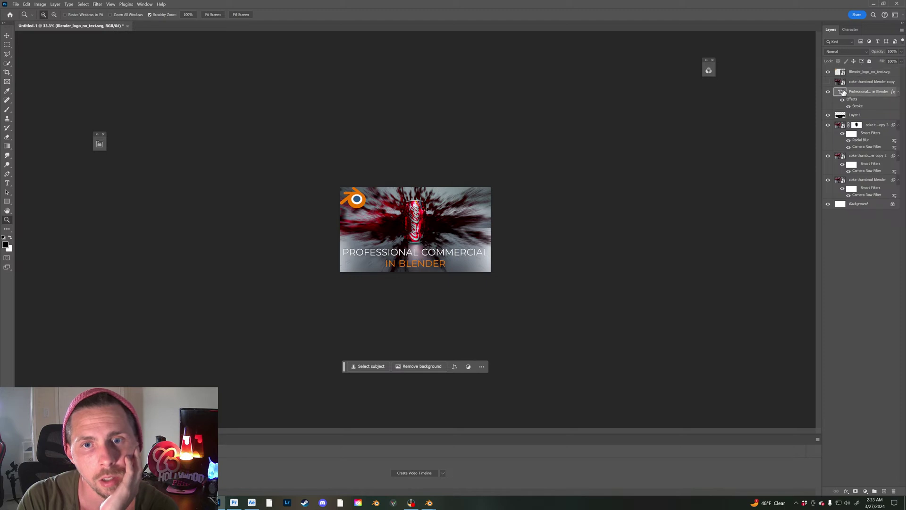
double_click(843, 92)
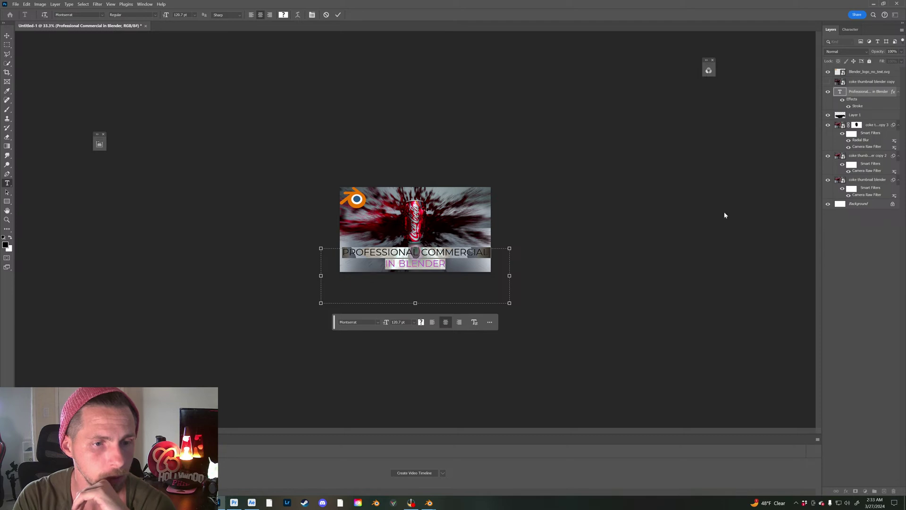
click(849, 29)
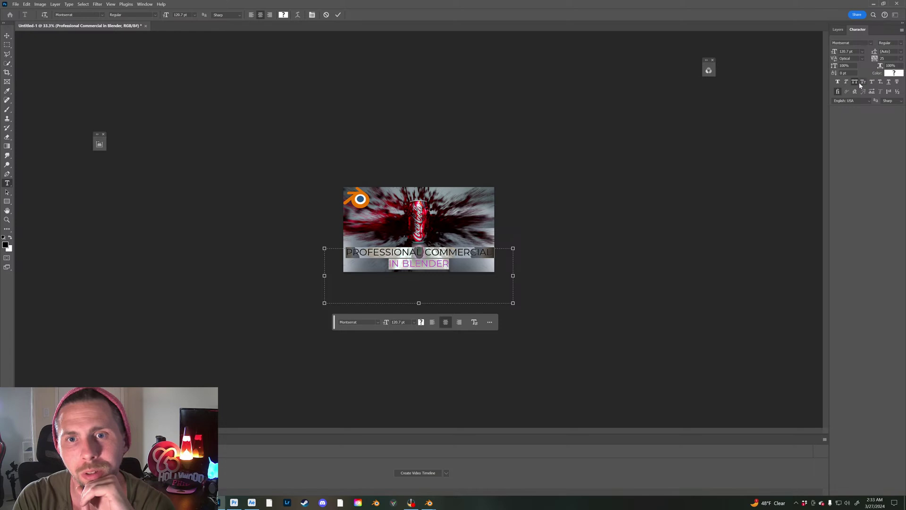
click(837, 82)
click(463, 267)
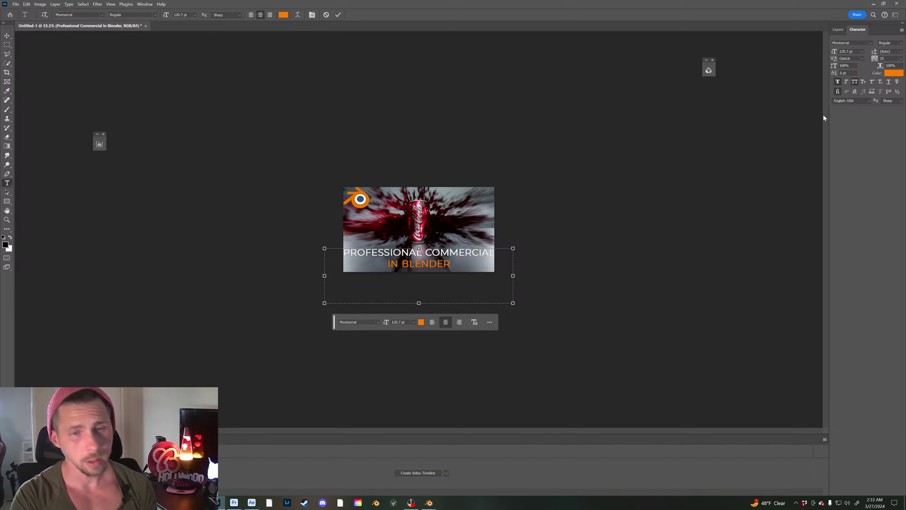
Step: Commit the text edit and shrink the Blender logo slightly further toward the image's upper-left corner
click(845, 31)
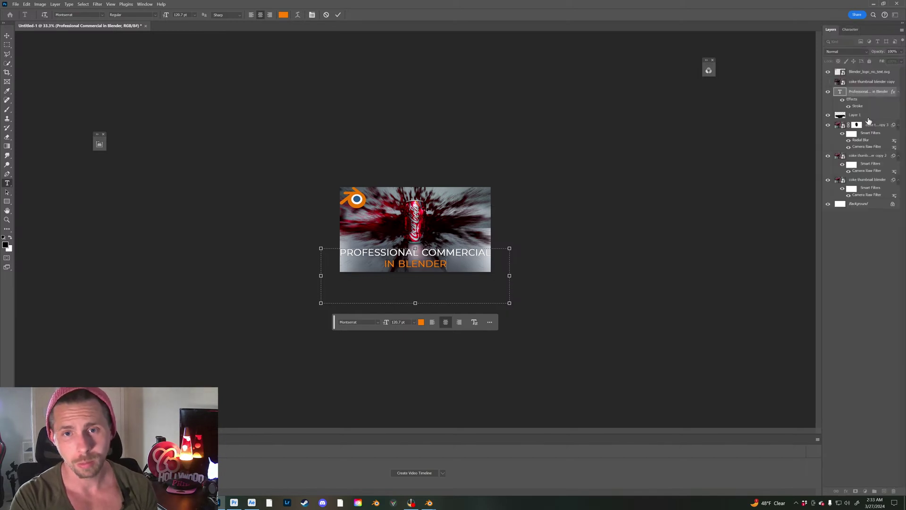
click(844, 73)
key(z)
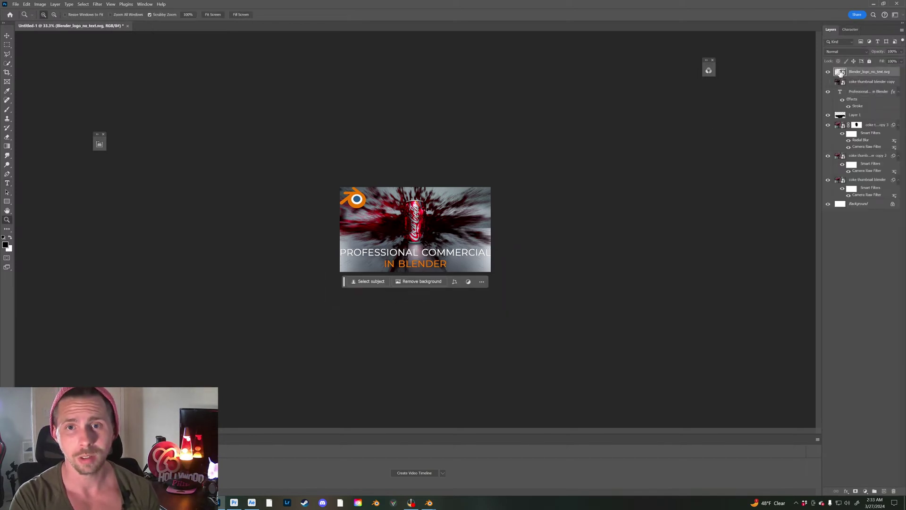
key(ctrl+t)
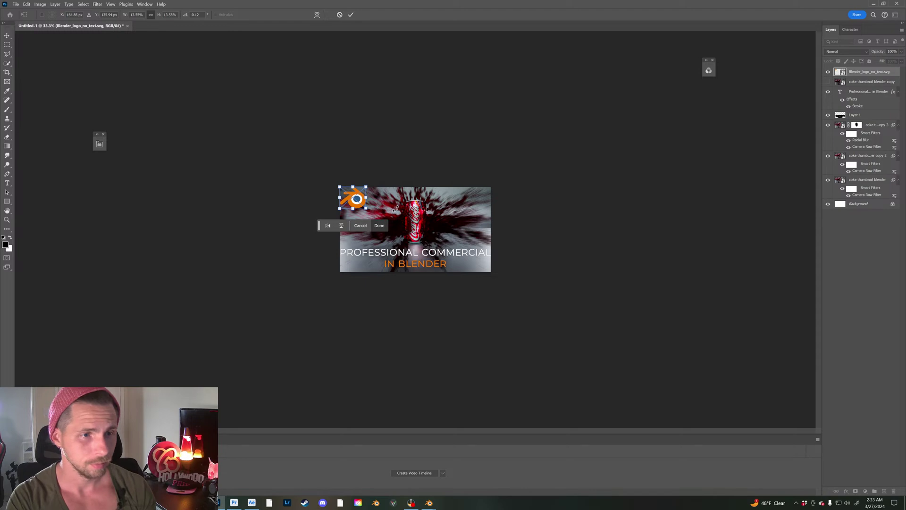
drag(365, 207, 357, 199)
key(Return)
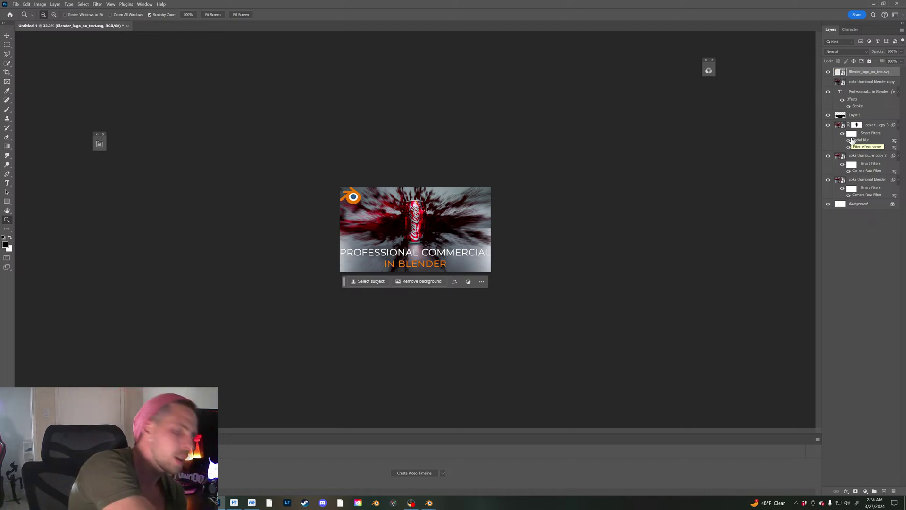
Step: Turn off Faux Bold for the whole title and set its Montserrat font style to ExtraBold
double_click(840, 92)
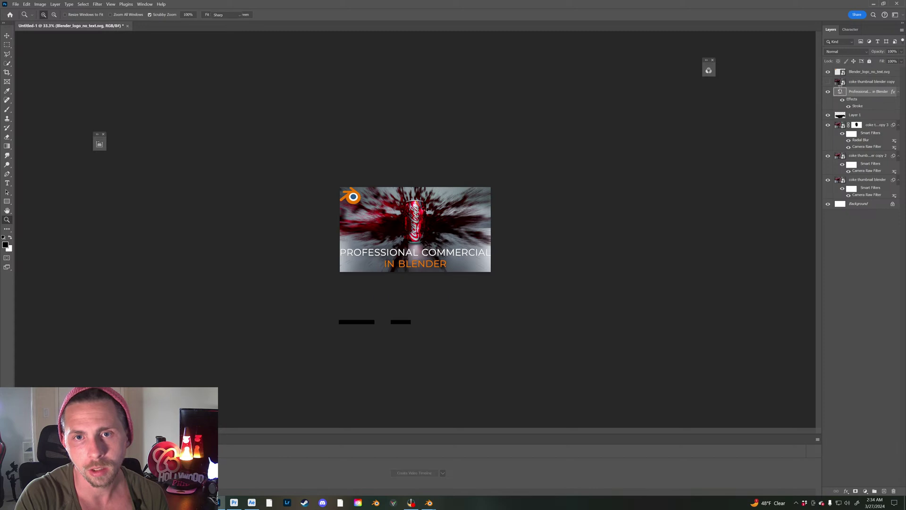
click(851, 29)
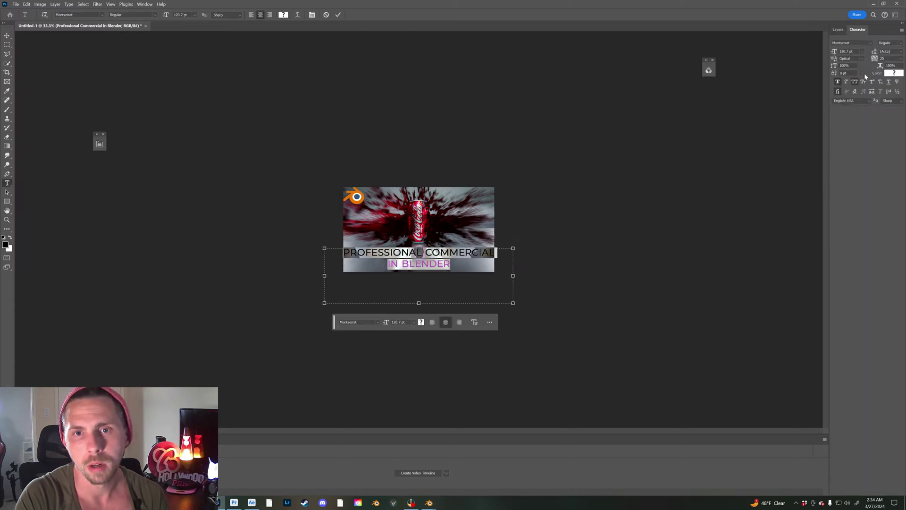
click(837, 82)
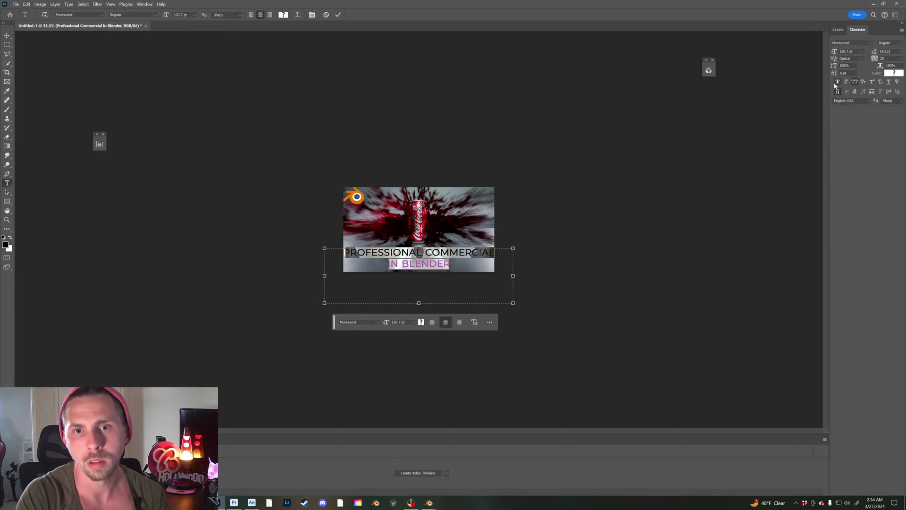
click(155, 15)
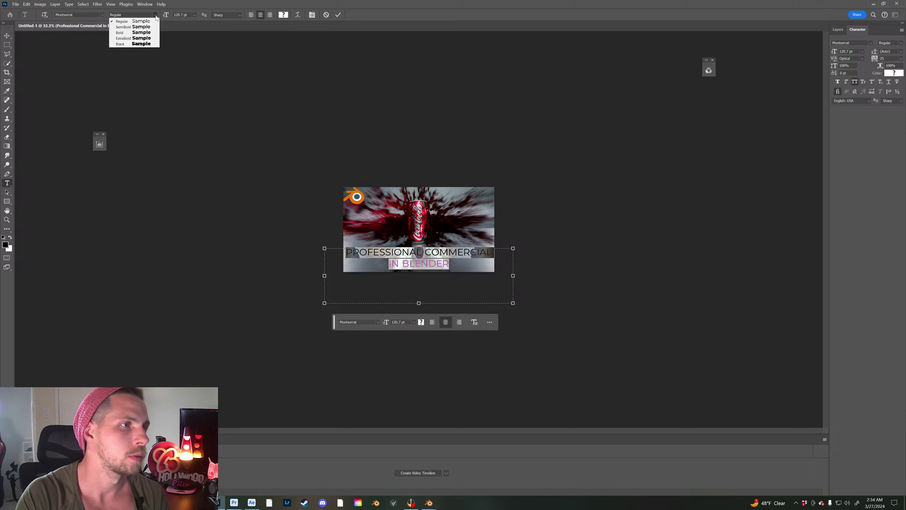
click(128, 38)
click(429, 264)
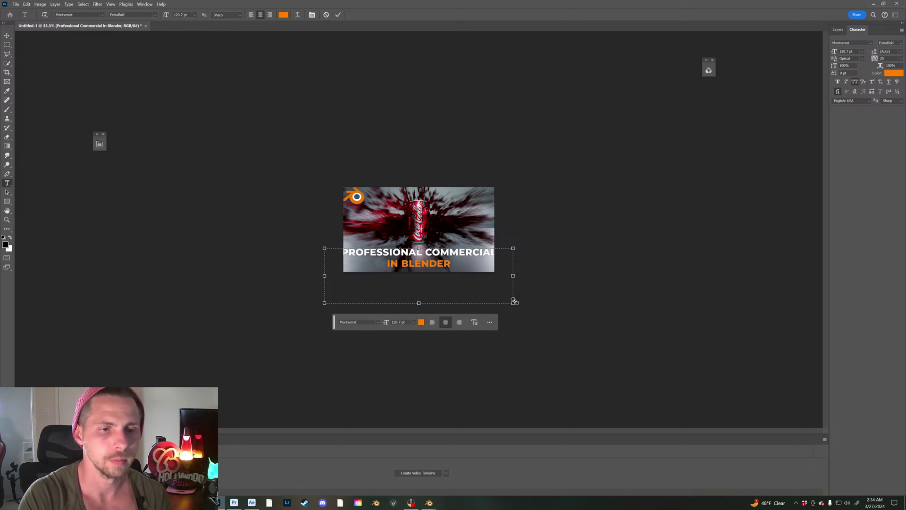
Step: Scale the title down to about 82.5% with a free transform and centre it beneath the can with margins on both sides
click(838, 29)
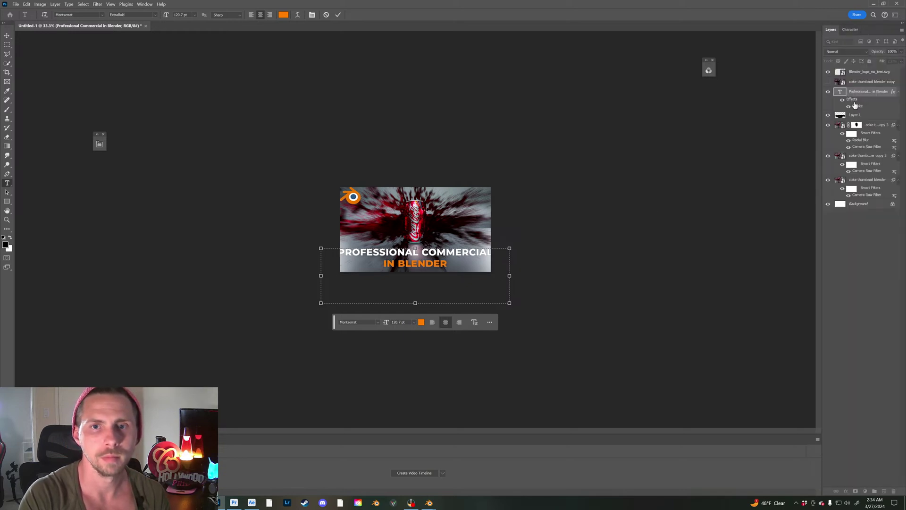
click(843, 95)
key(z)
key(ctrl+t)
drag(509, 302, 472, 292)
drag(426, 266, 444, 265)
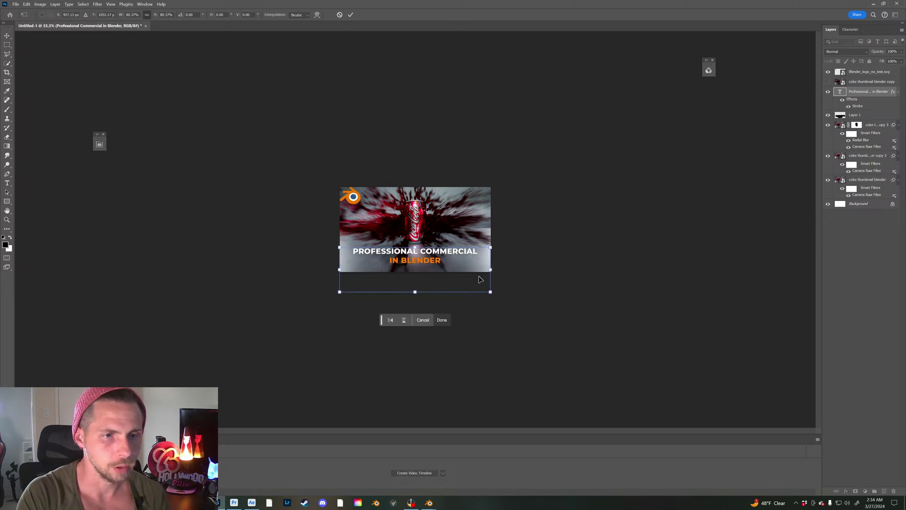
drag(490, 292, 445, 271)
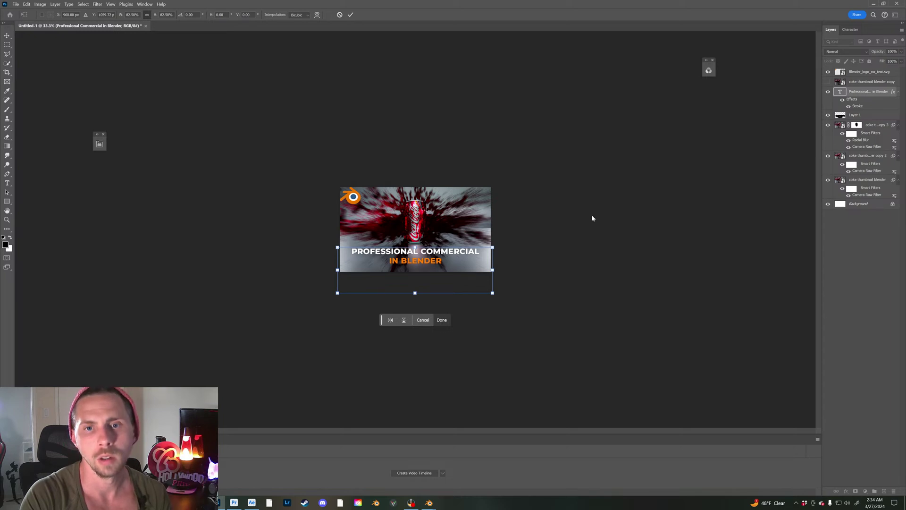
key(Return)
Step: Move the Blender logo slightly inward from the image's upper-left corner, apply the transform, and deselect all layers
click(838, 71)
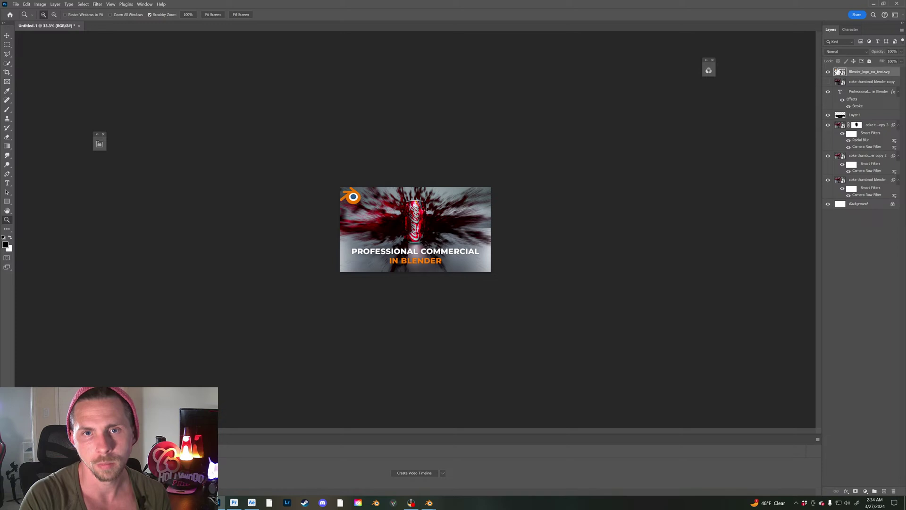
key(ctrl+t)
drag(357, 201, 362, 206)
key(Return)
key(z)
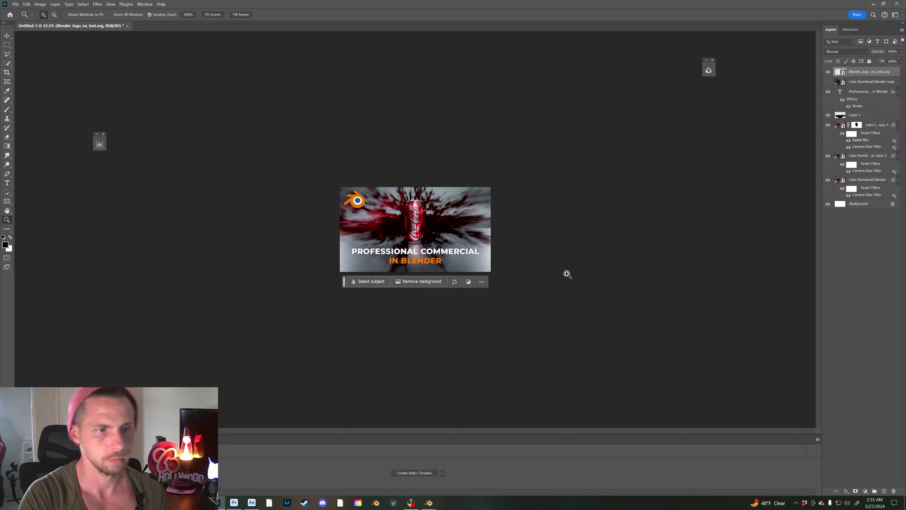
click(416, 222)
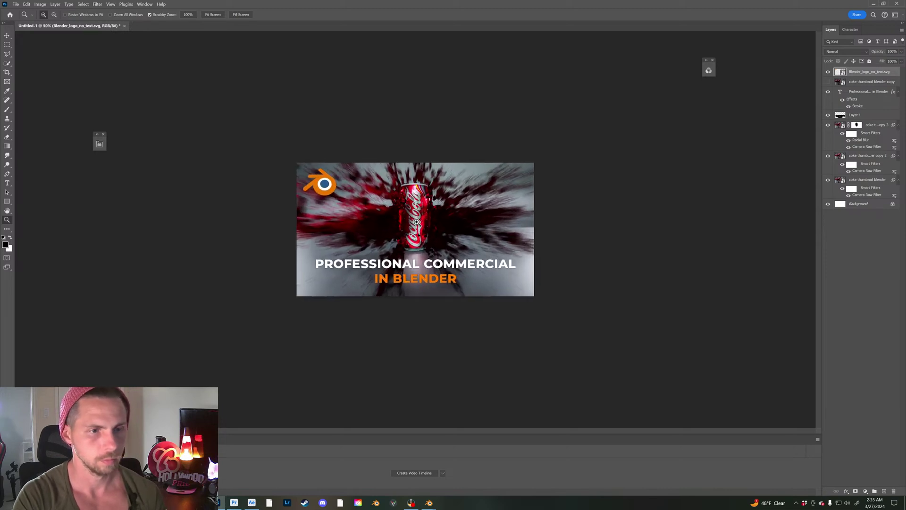
click(416, 221)
click(417, 224)
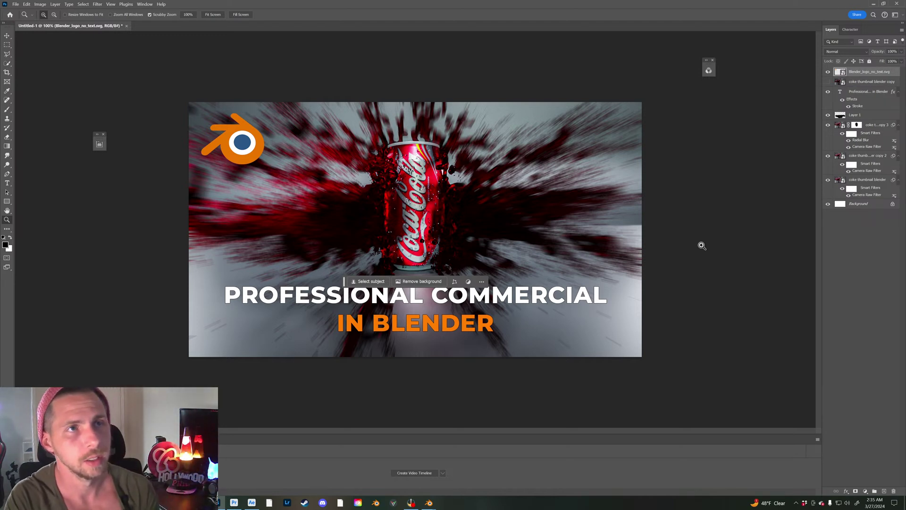
click(861, 302)
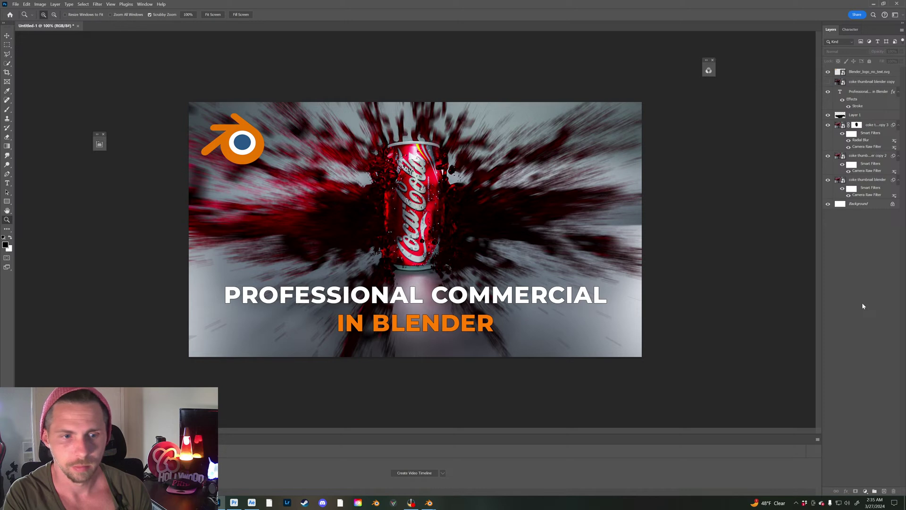
key(v)
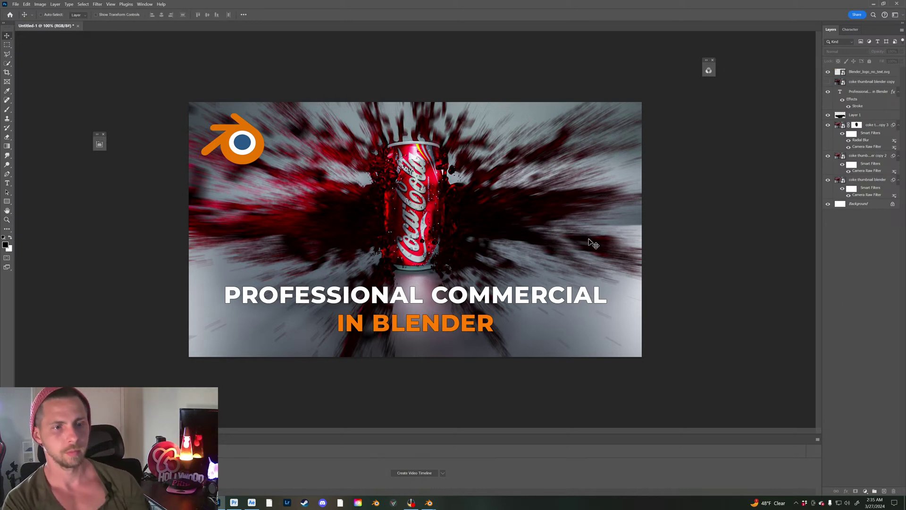
Step: Examine the whole thumbnail at a reduced zoom and again at 100% to judge its composition and readability
click(444, 222)
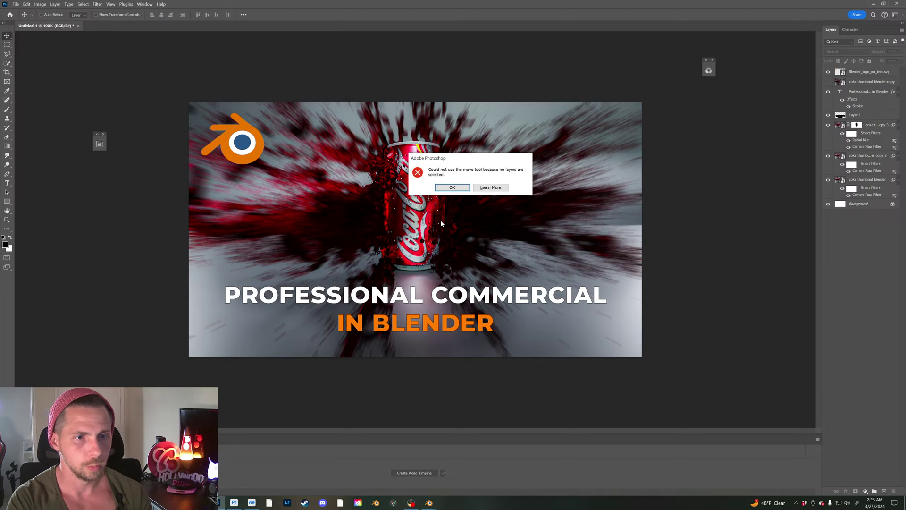
click(452, 187)
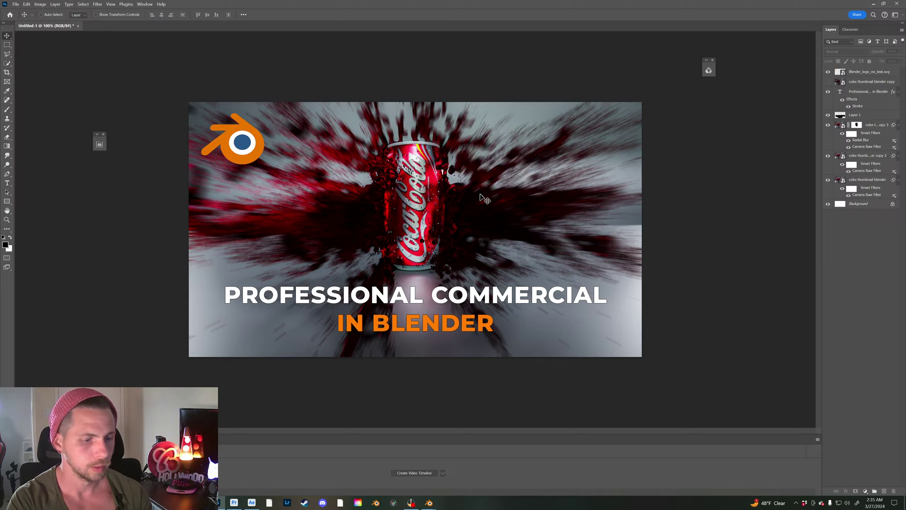
key(z)
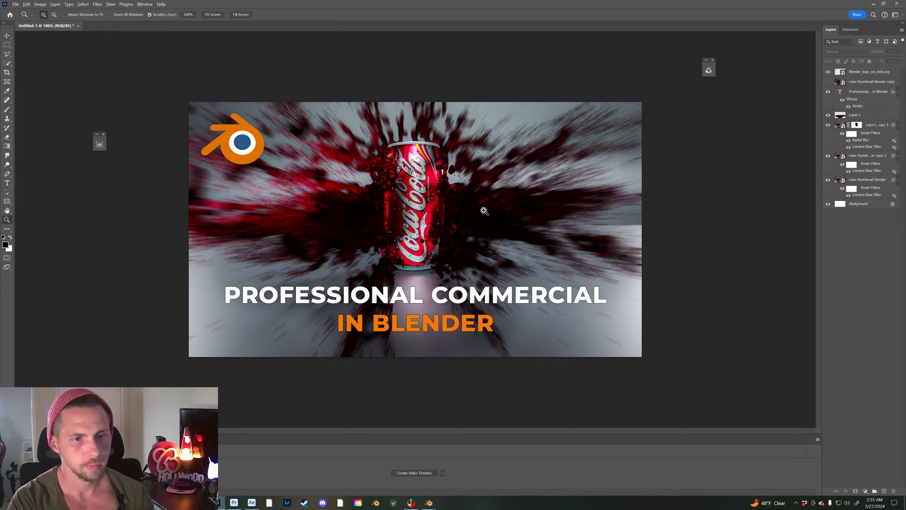
alt+click(484, 210)
alt+click(484, 211)
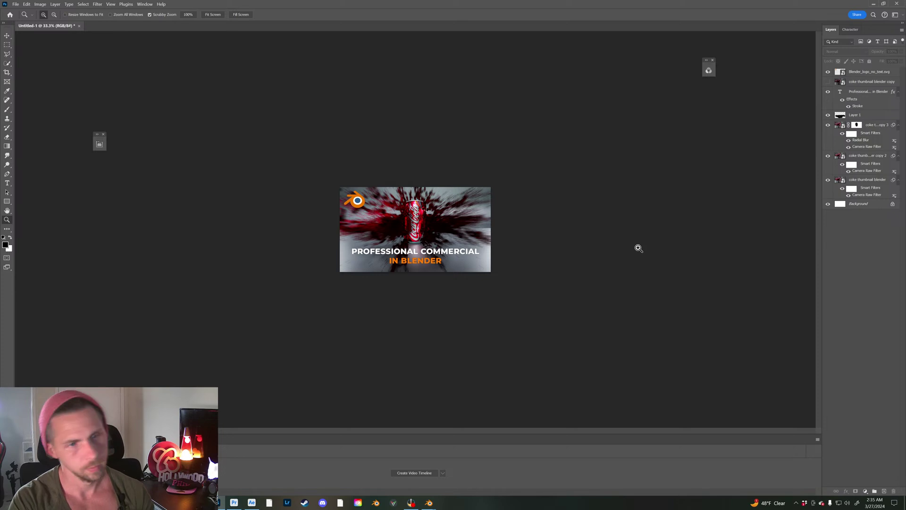
click(464, 222)
click(469, 224)
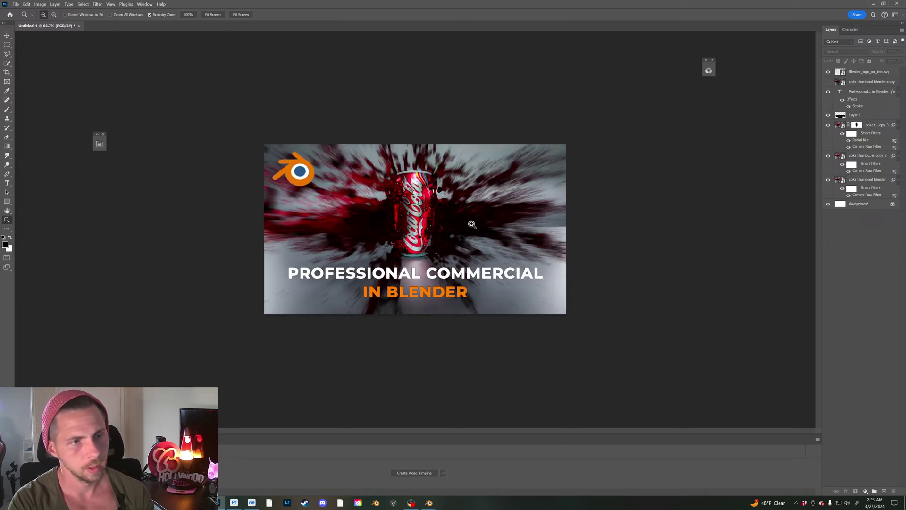
click(472, 224)
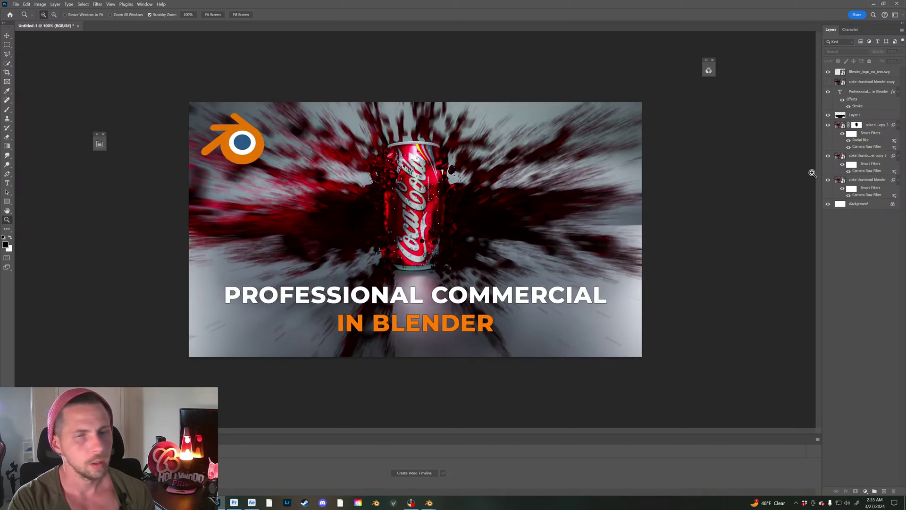
Step: Try a drop shadow on the Blender logo layer
click(836, 75)
right_click(836, 74)
click(844, 79)
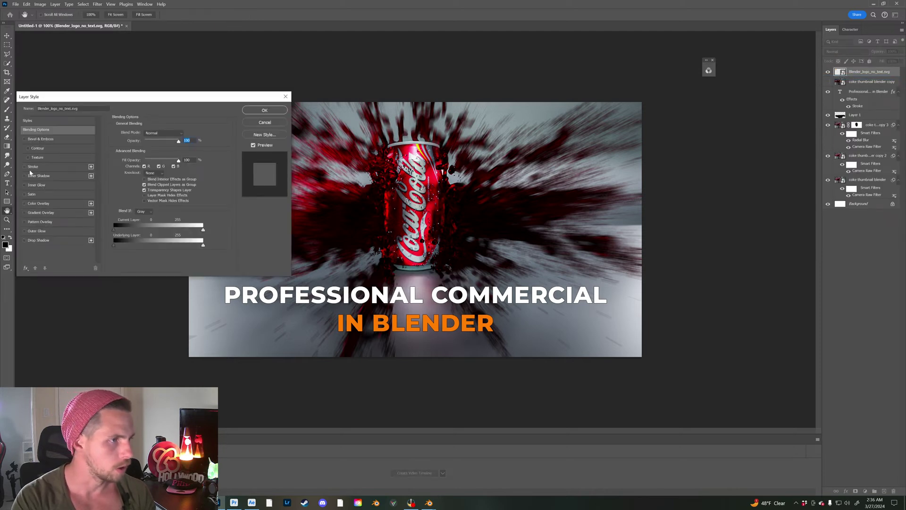
click(24, 241)
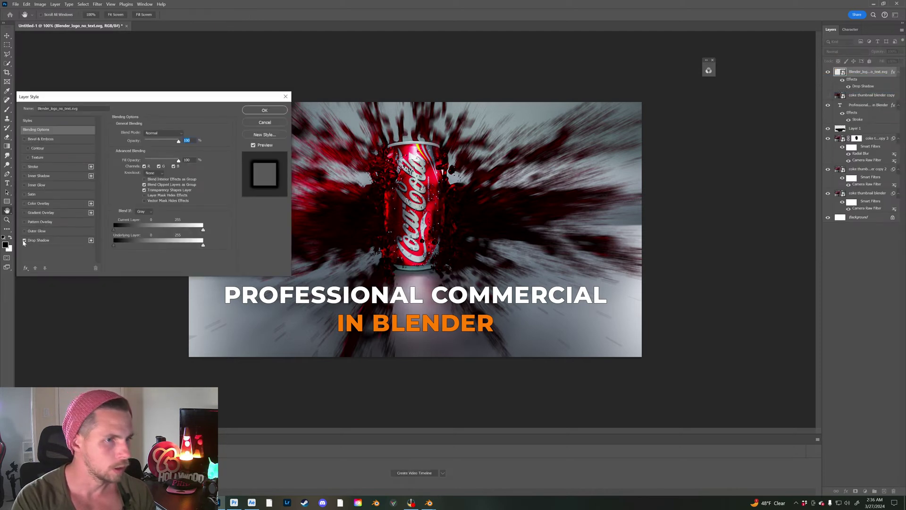
drag(143, 97, 344, 193)
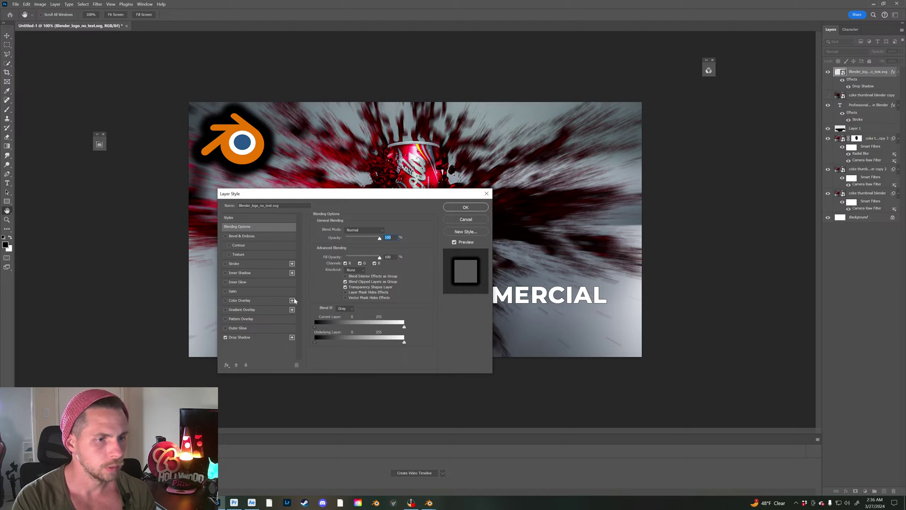
click(225, 337)
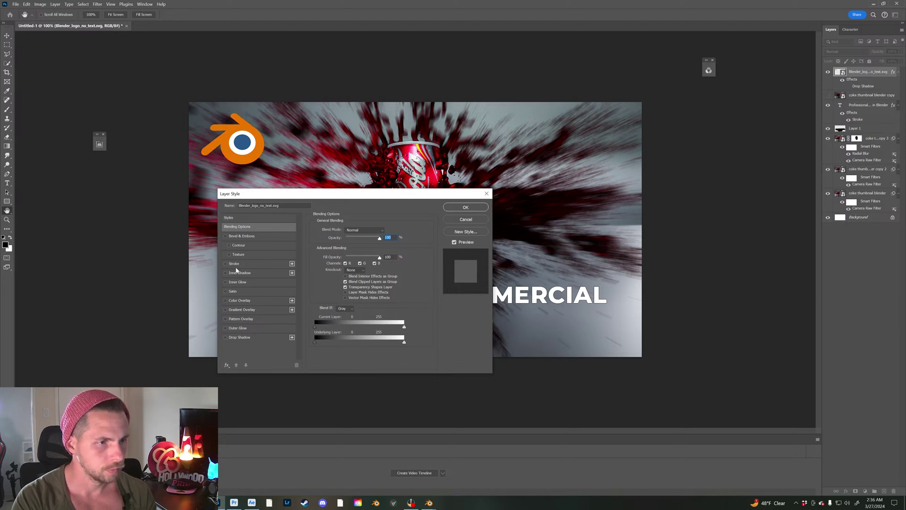
Step: Add an outer glow to the Blender logo, coloured with the orange sampled from the logo (ea7600), keeping the layer's blend mode Normal
click(225, 328)
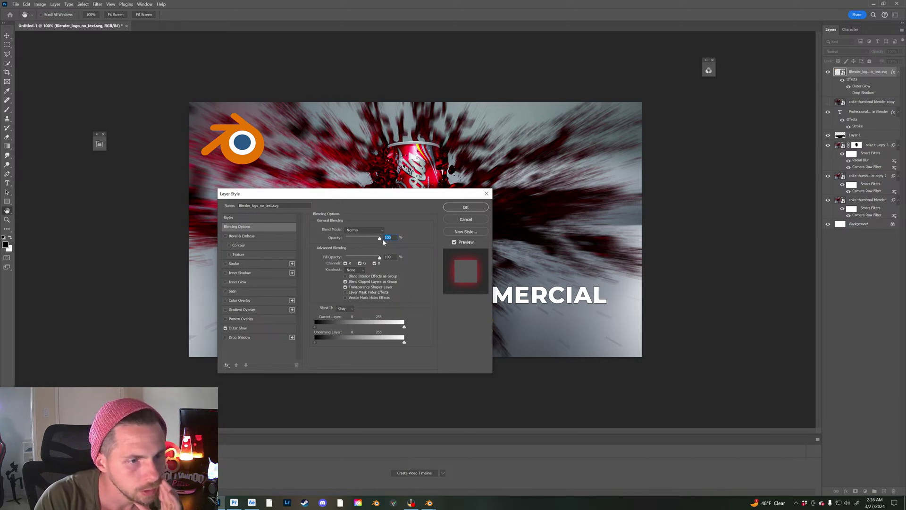
click(362, 231)
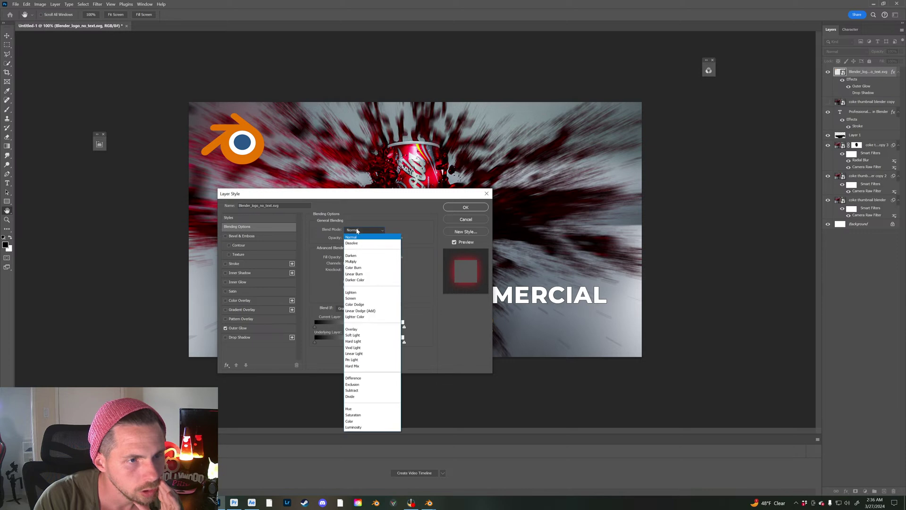
click(355, 262)
click(360, 230)
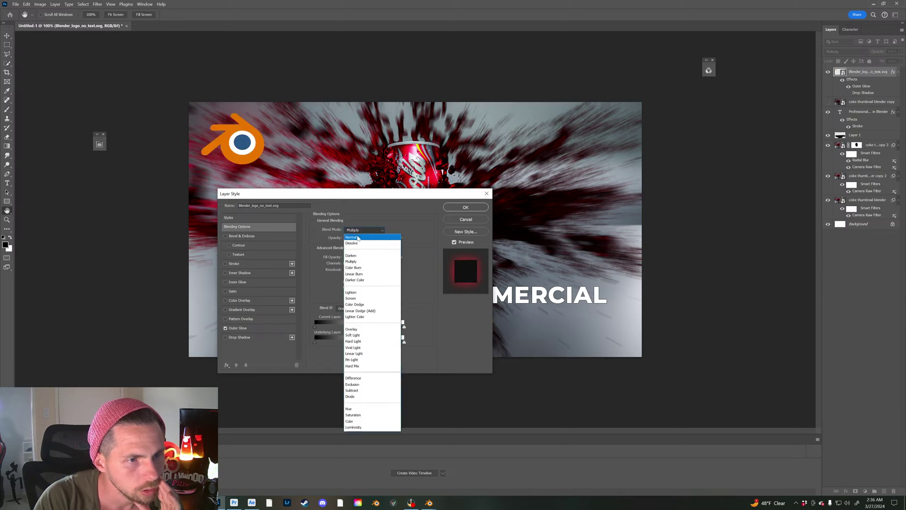
click(356, 239)
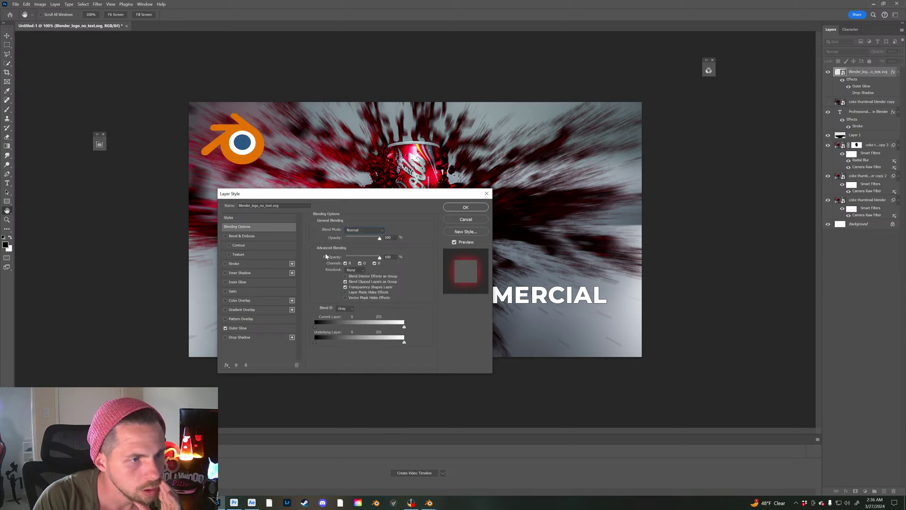
click(237, 327)
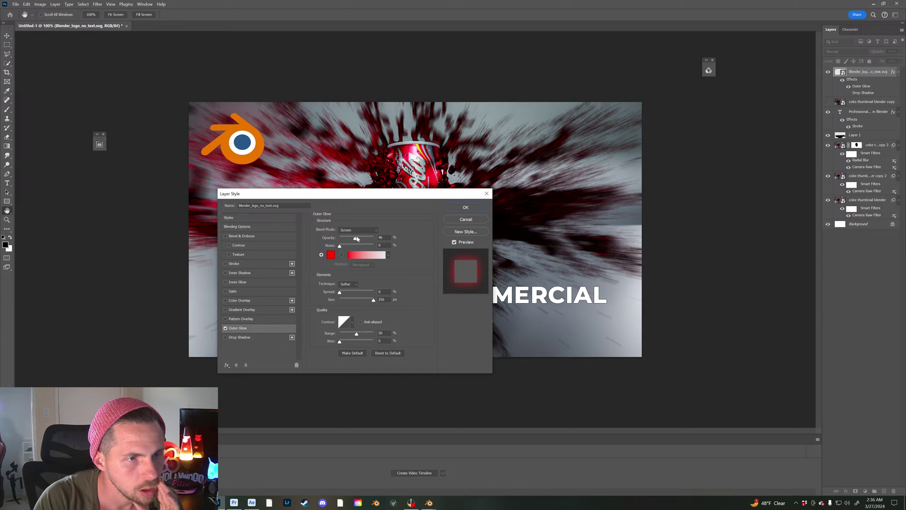
click(330, 255)
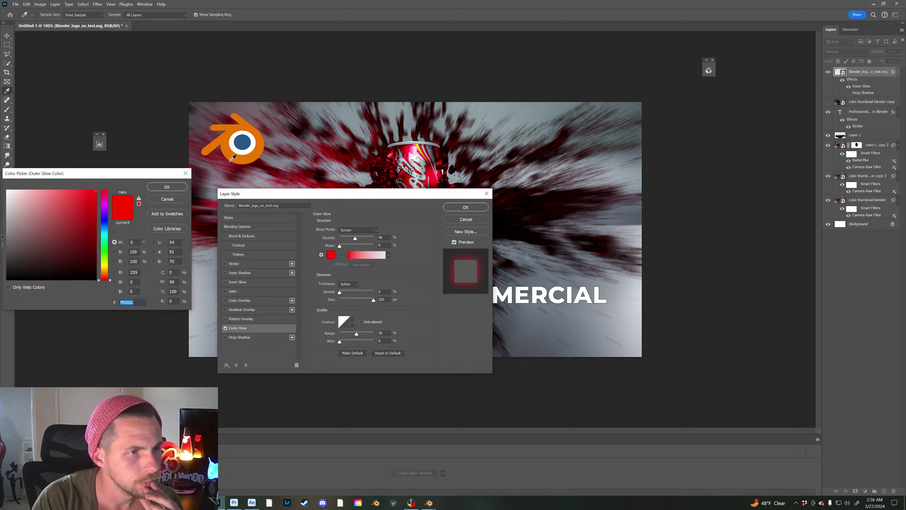
click(252, 161)
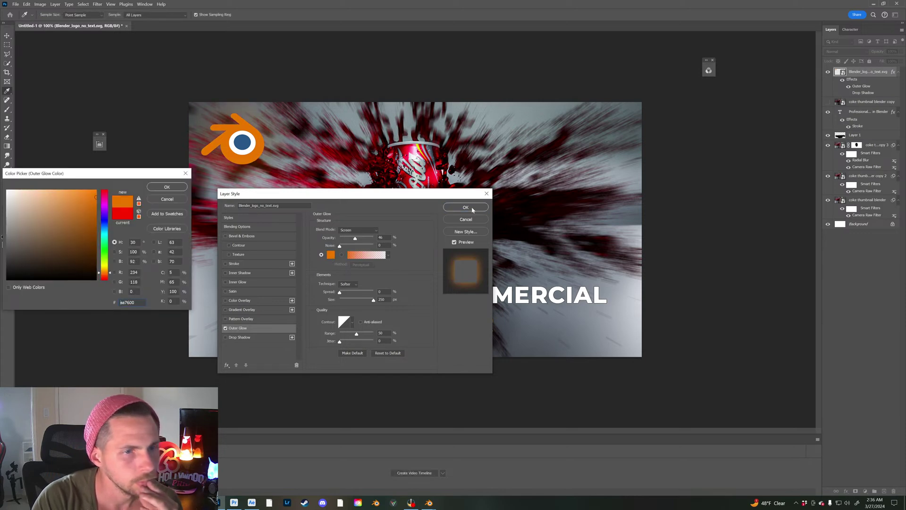
click(161, 188)
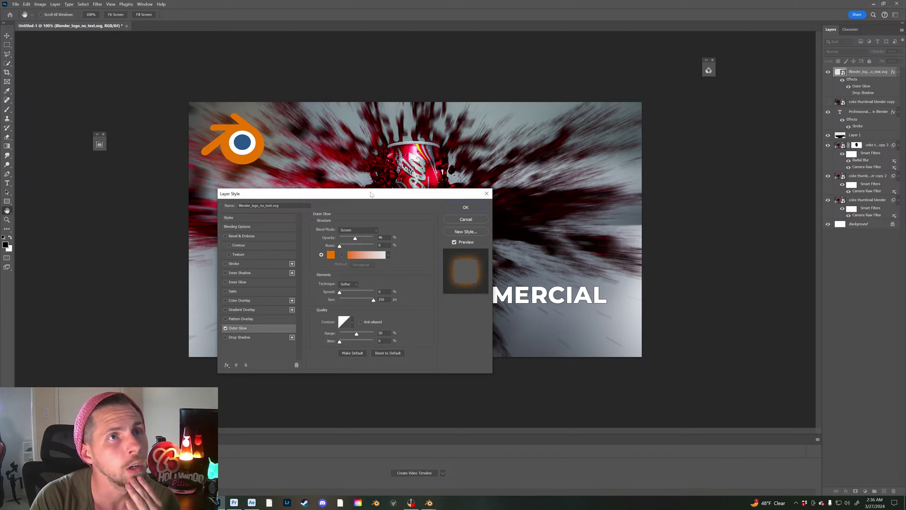
click(465, 208)
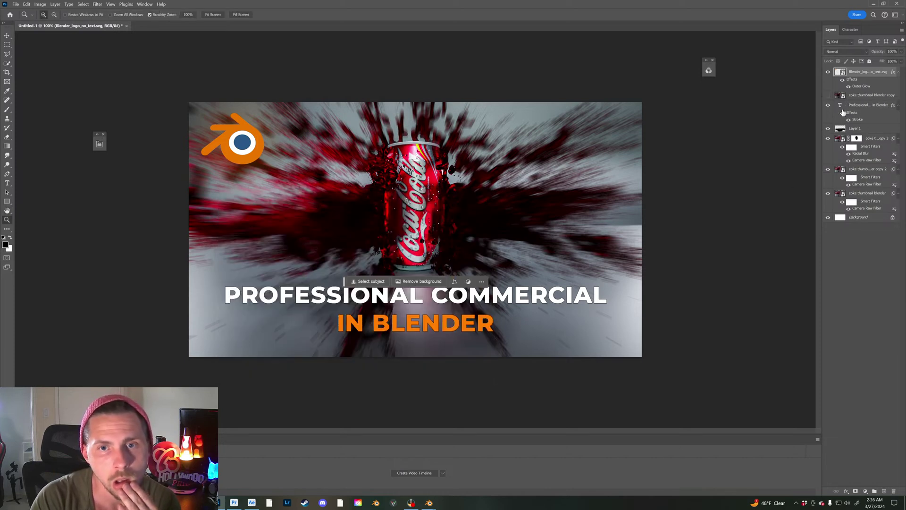
Step: Refine the radial-blur layer's mask around the can with a soft brush at about 31% opacity, alternating black and white
click(848, 140)
click(856, 138)
key(b)
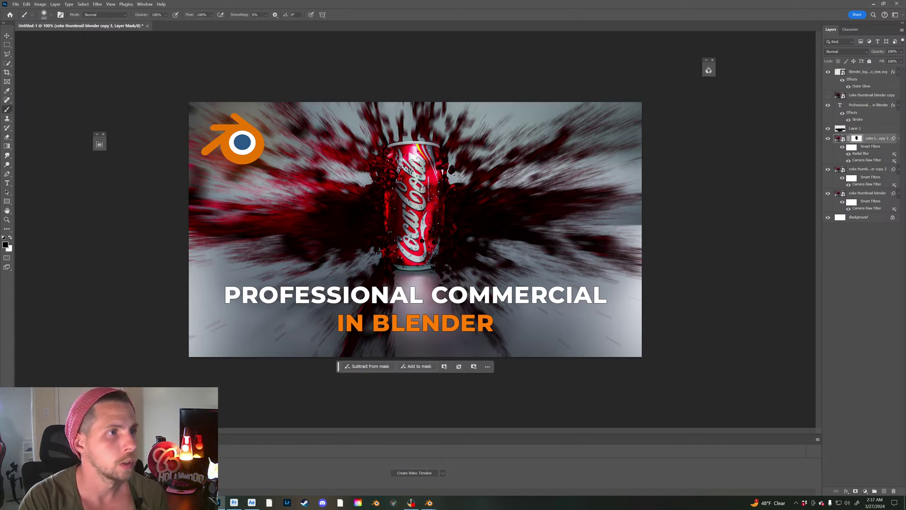
drag(143, 14, 113, 14)
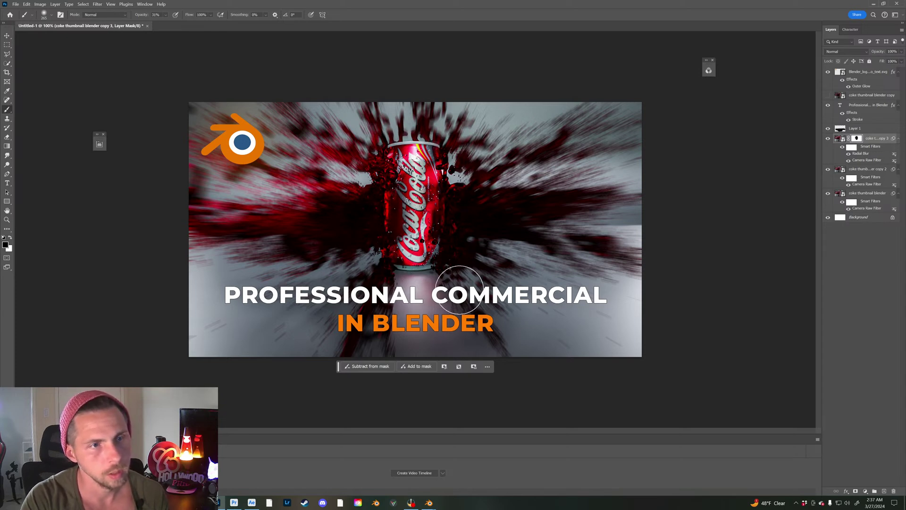
key(x)
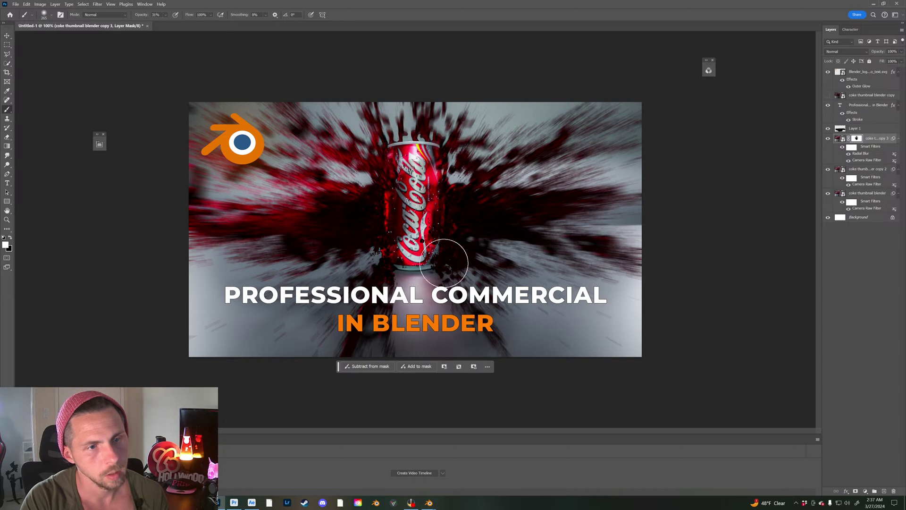
key(x)
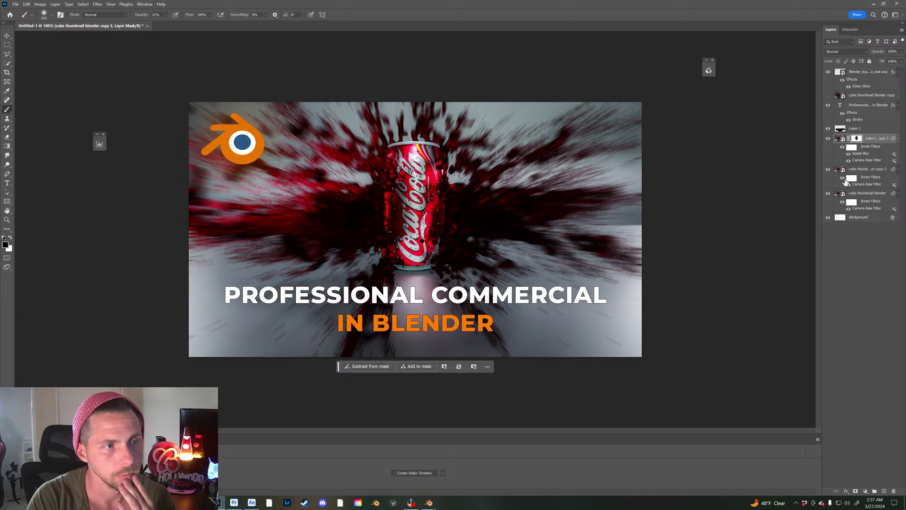
click(839, 73)
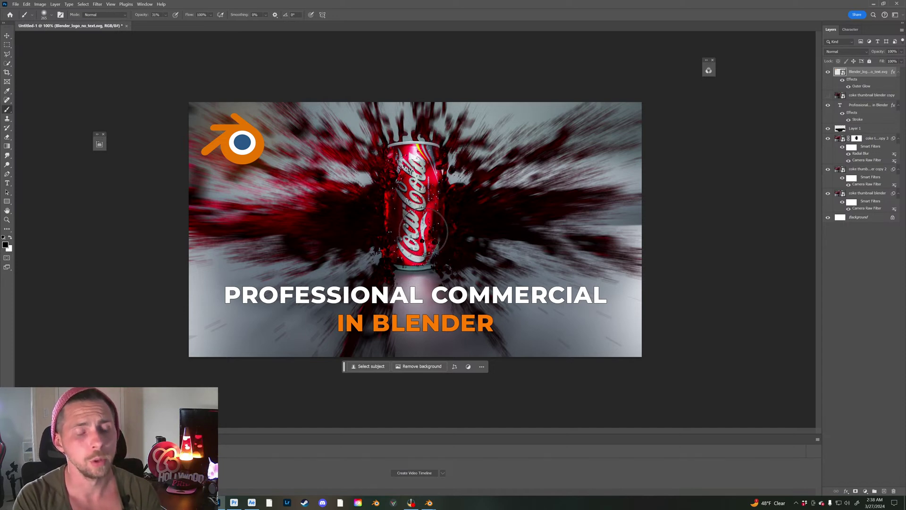
key(ctrl+shift+alt+n)
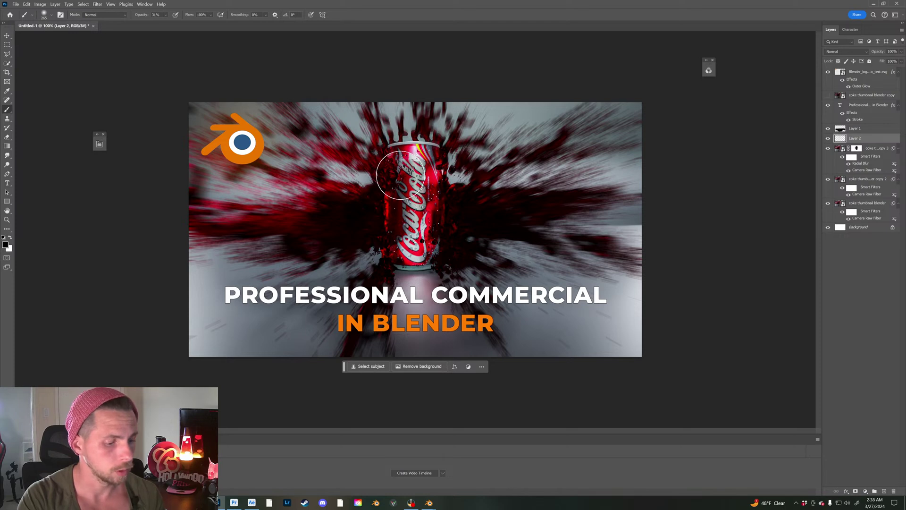
key(ctrl+z)
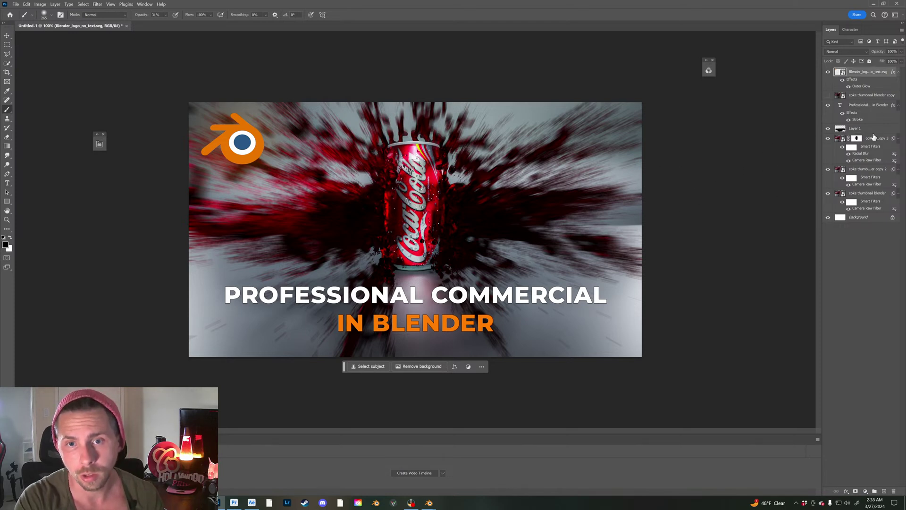
Step: Paint the radial-blur layer's mask in black on both sides of the can to reveal sharp splash droplets, touching up with white
click(856, 138)
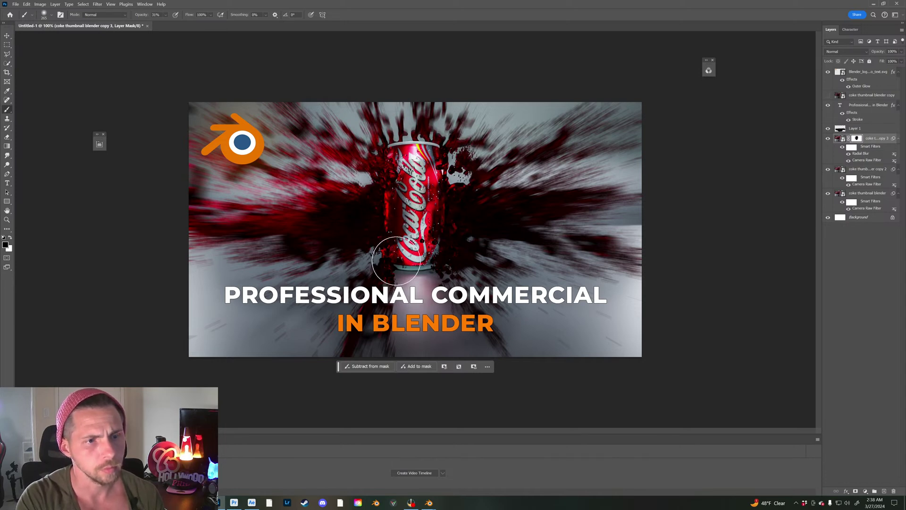
key(x)
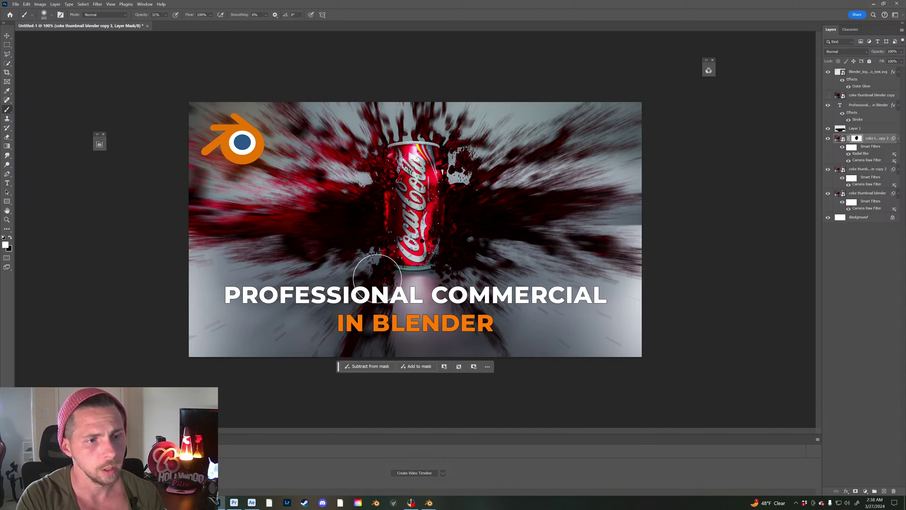
key(x)
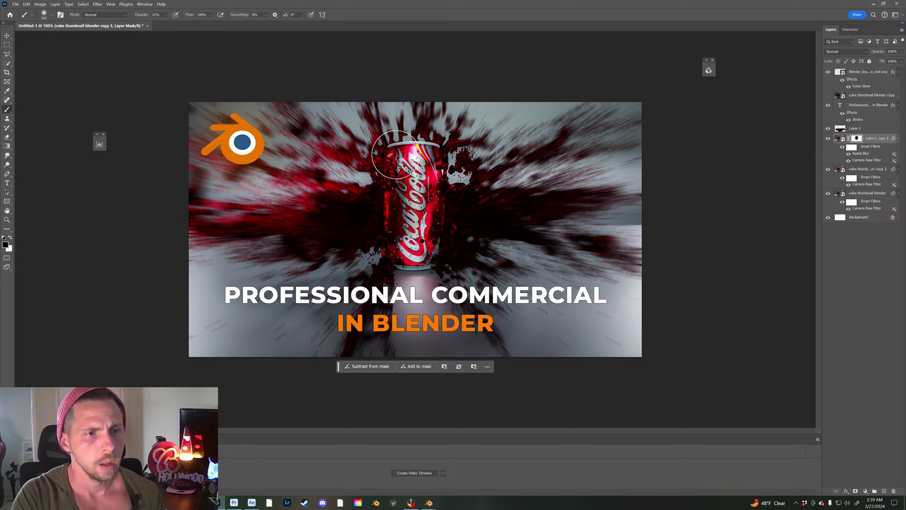
key(x)
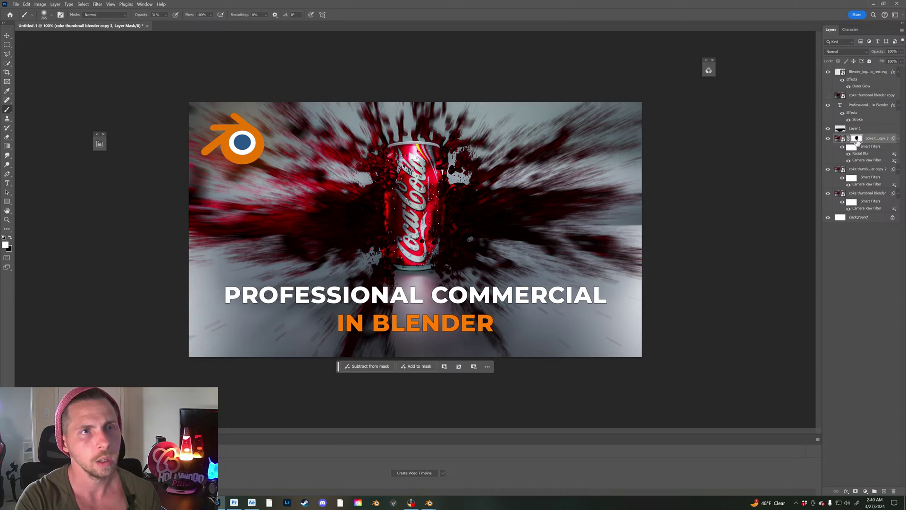
Step: Turn off the outer glow on the Blender logo and apply the layer style
right_click(840, 73)
click(838, 77)
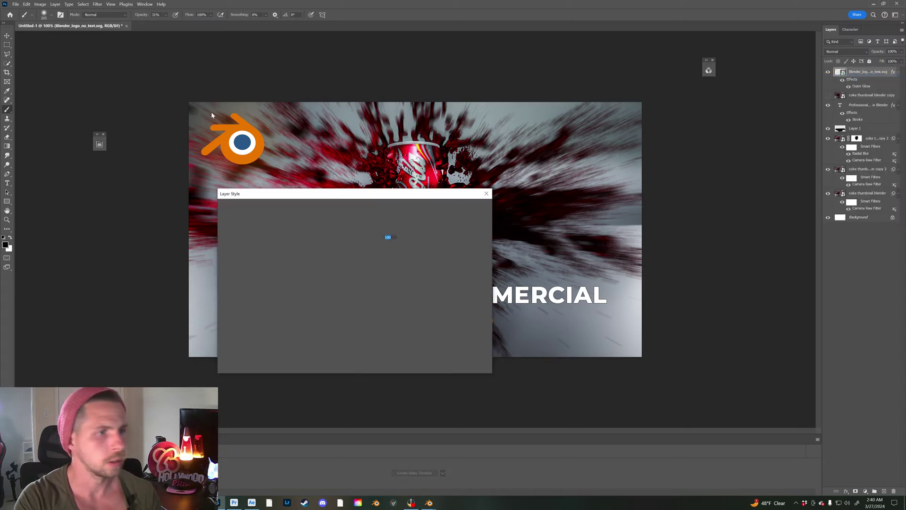
click(225, 328)
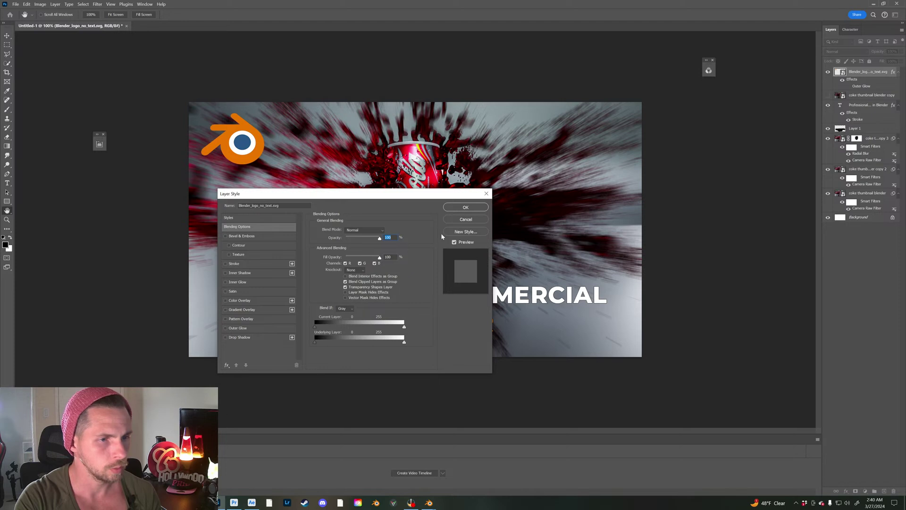
click(460, 208)
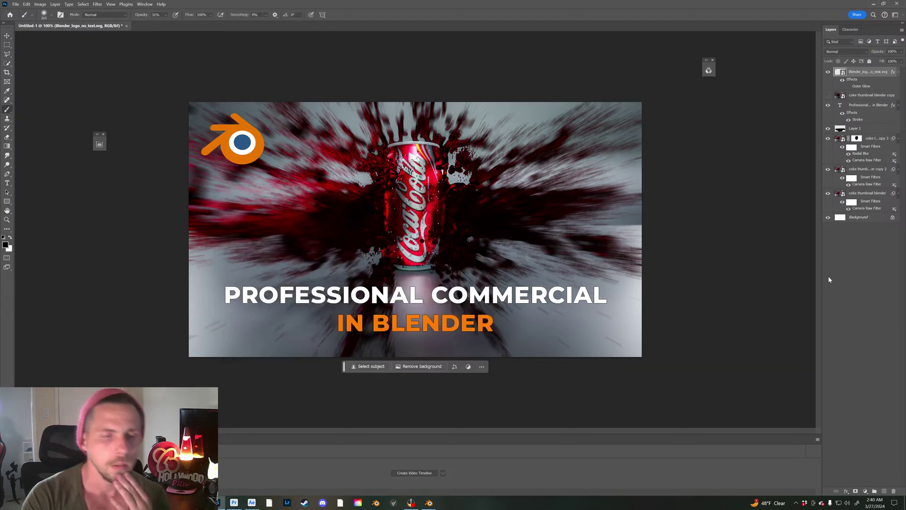
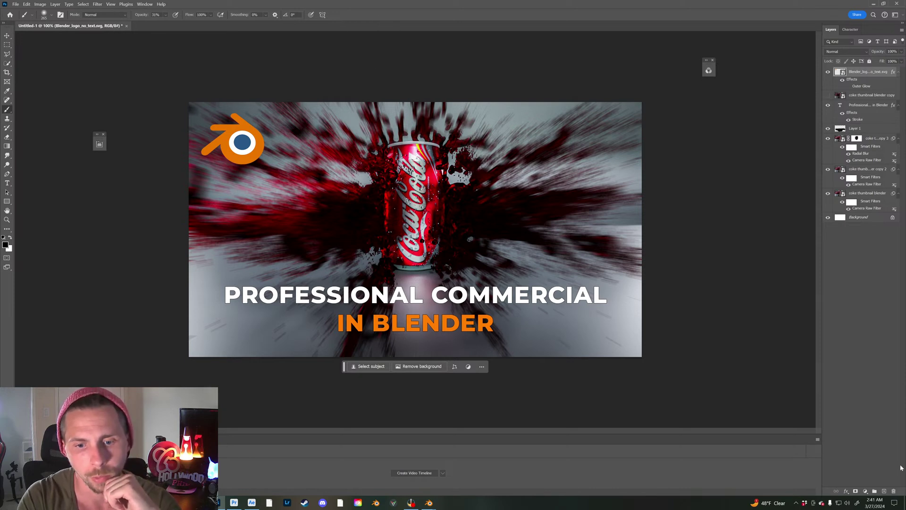
Step: Add a Hue/Saturation adjustment layer above all layers, colorized orange with hue about 36 and saturation about 72
click(864, 491)
click(872, 424)
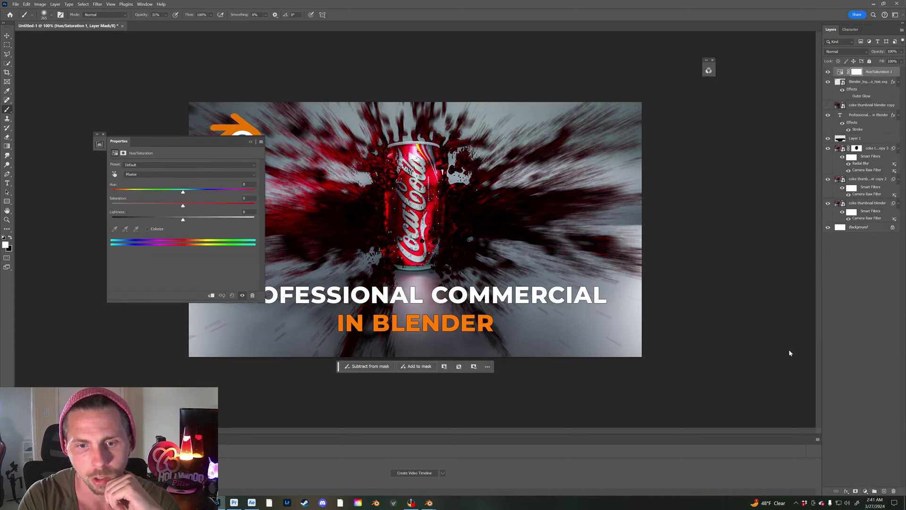
click(151, 230)
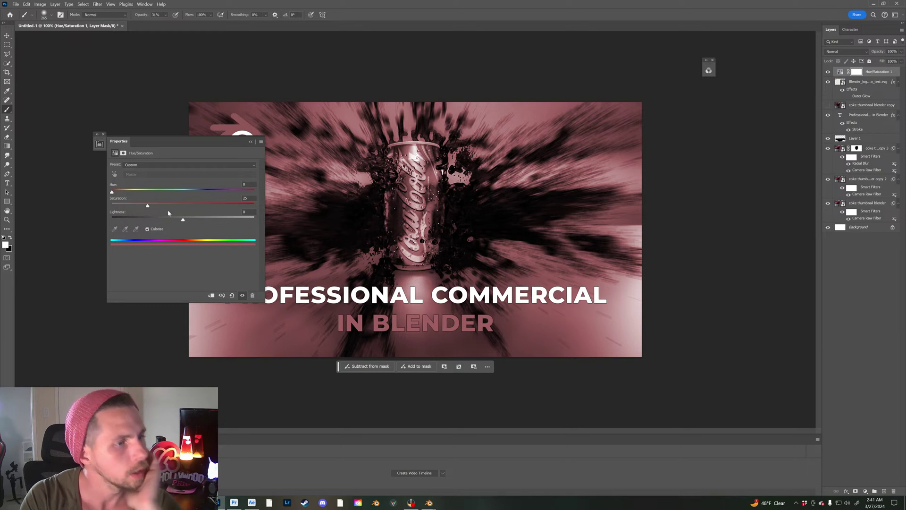
drag(148, 207, 181, 208)
drag(194, 142, 229, 172)
drag(147, 222, 163, 223)
drag(217, 235, 250, 236)
drag(162, 222, 162, 225)
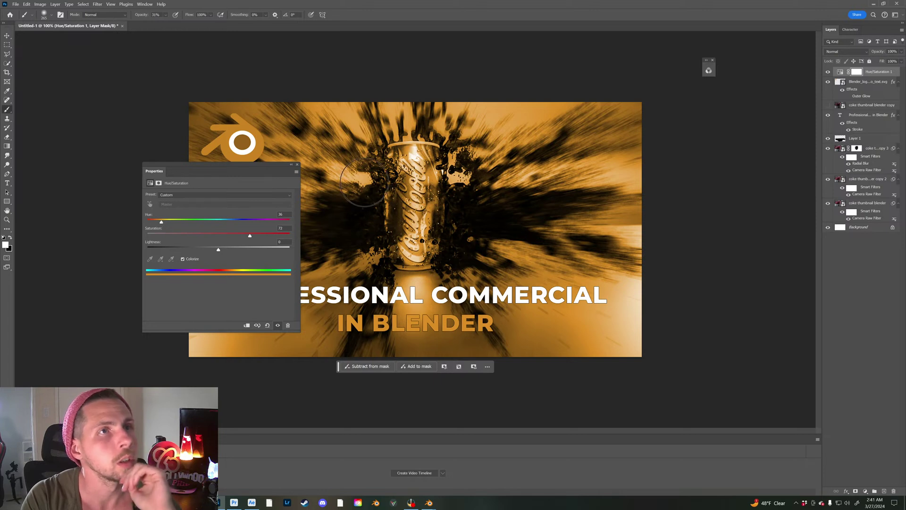
click(297, 165)
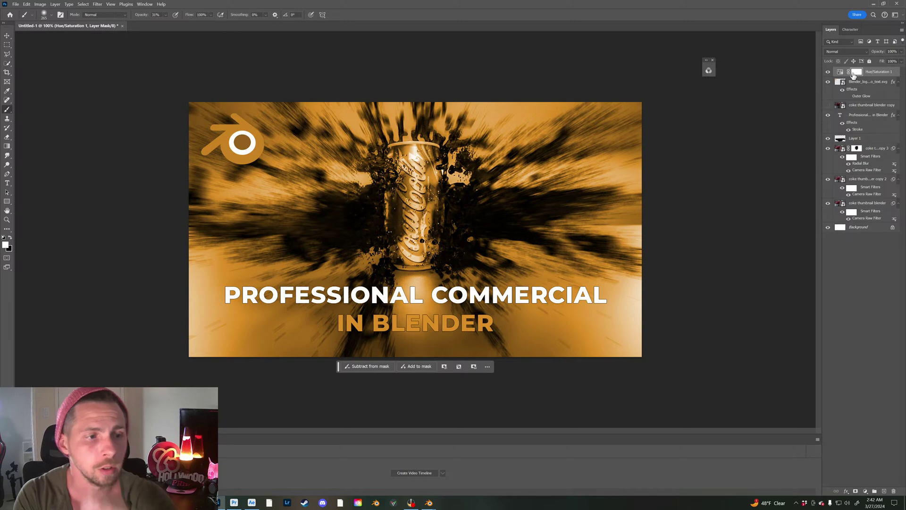
Step: Set the Hue/Saturation layer's blend mode to Vivid Light and invert its mask to black
key(ctrl+i)
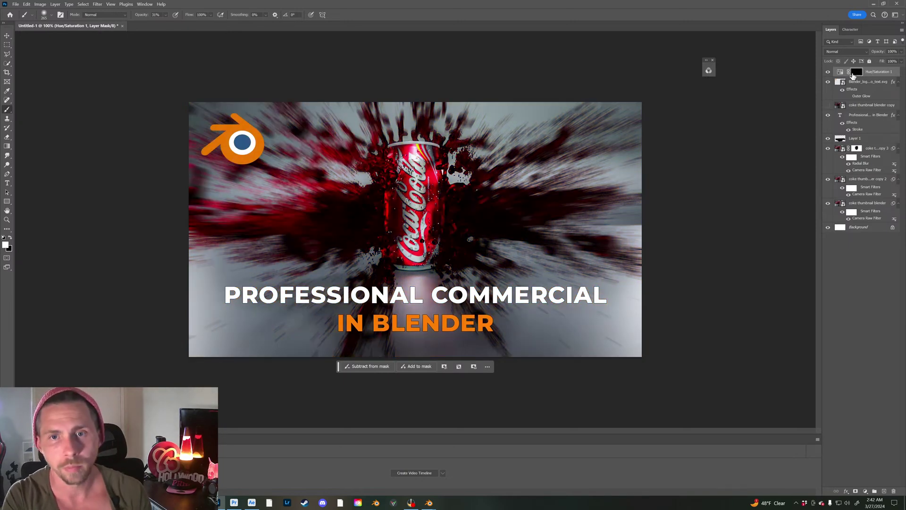
key(ctrl+i)
click(842, 51)
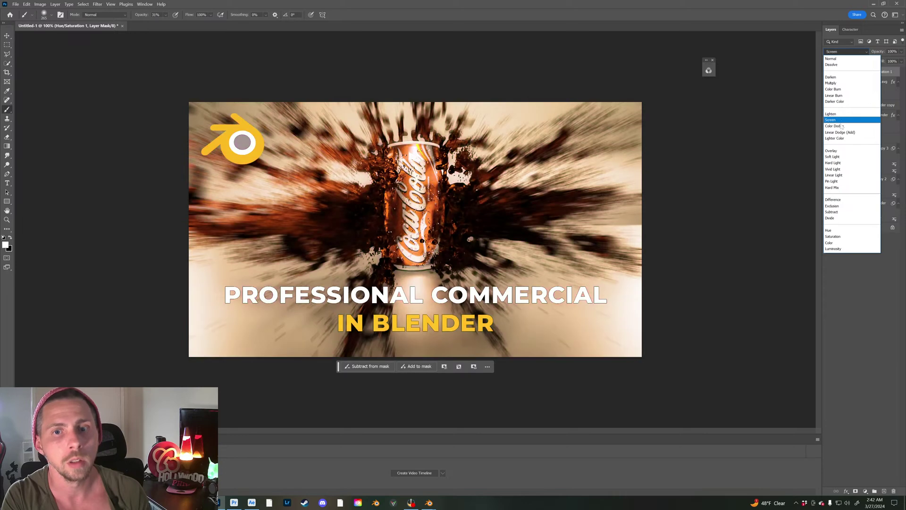
click(838, 169)
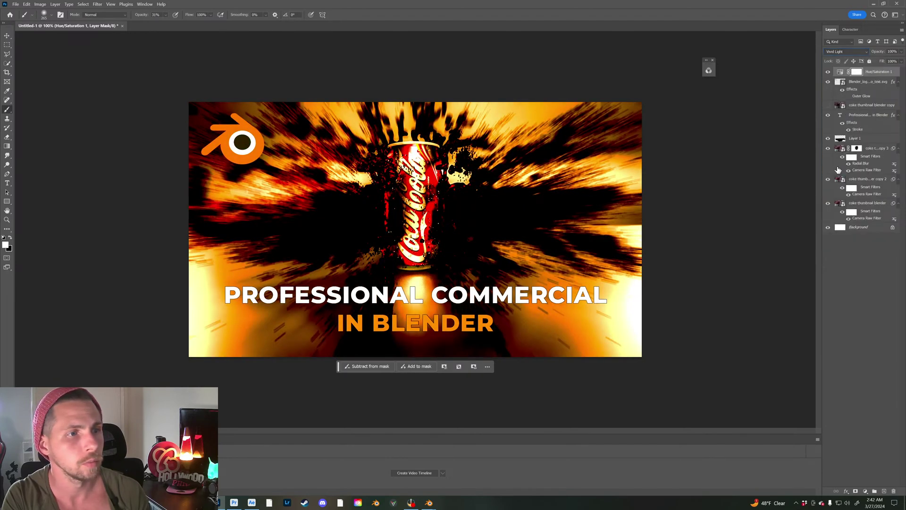
click(845, 52)
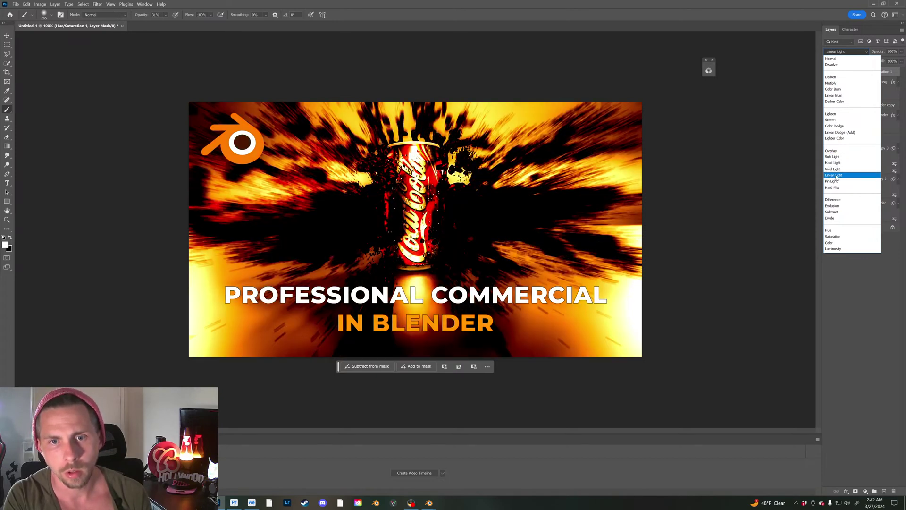
click(837, 171)
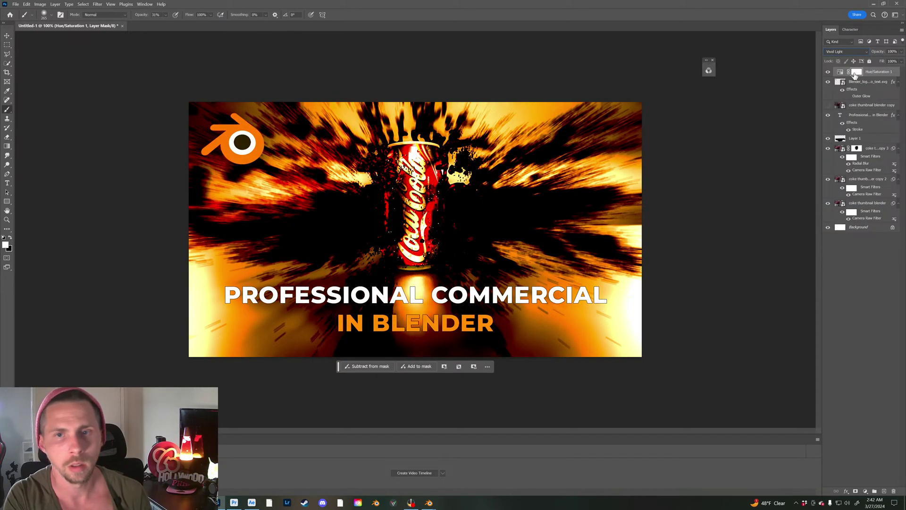
key(ctrl+i)
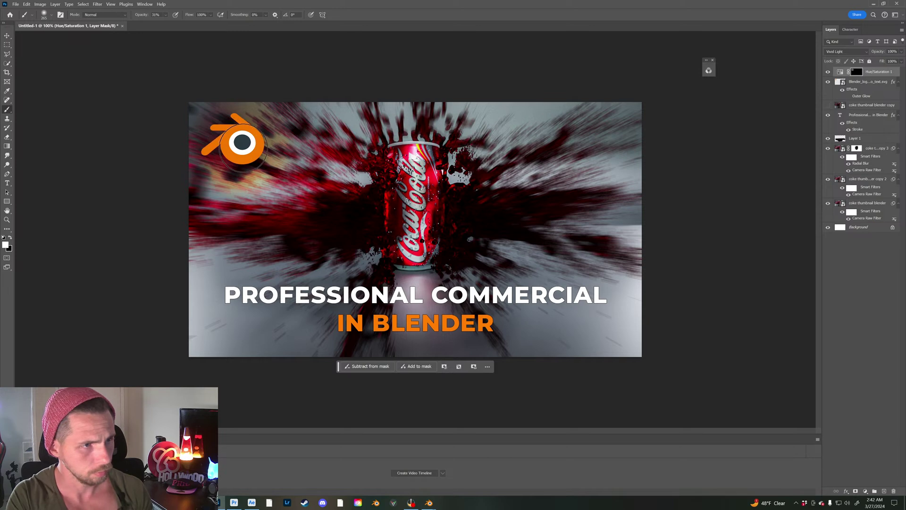
Step: Try painting a faint orange tint around the logo and title on the adjustment mask at 31% brush opacity, undoing the strokes
key(ctrl+z)
key(ctrl+z)
key(ctrl+z)
key(ctrl+z)
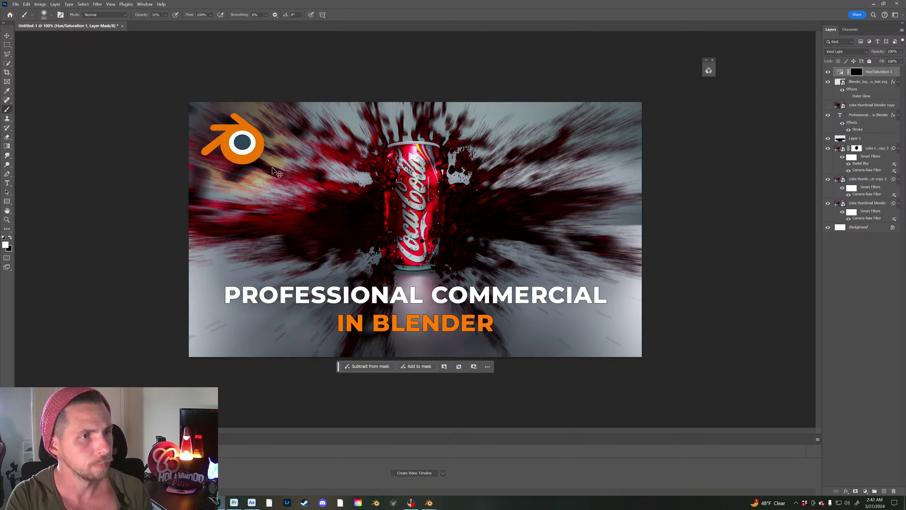
alt+right_drag(258, 144, 257, 153)
mouse_move(245, 141)
mouse_down()
mouse_move(230, 158)
mouse_move(222, 138)
mouse_move(244, 162)
mouse_up()
mouse_move(443, 328)
mouse_down()
mouse_move(499, 313)
mouse_move(263, 293)
mouse_move(621, 326)
mouse_up()
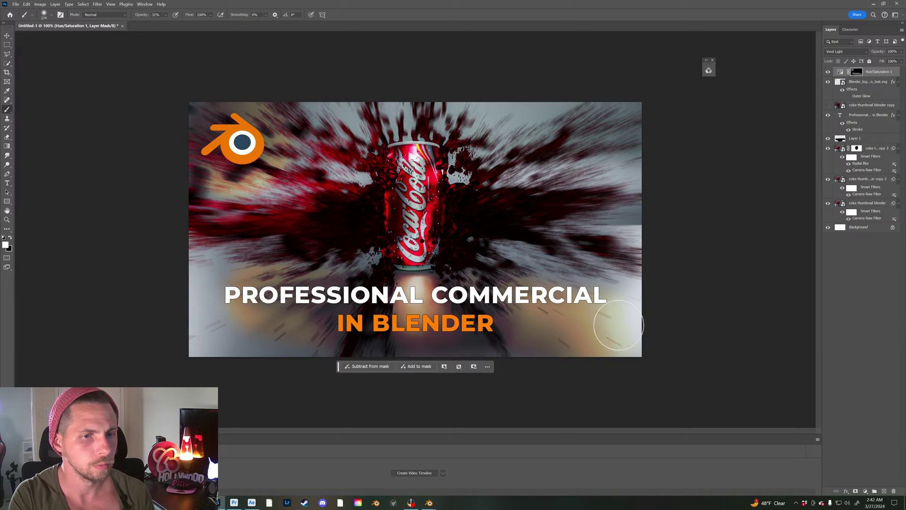
key(ctrl+z)
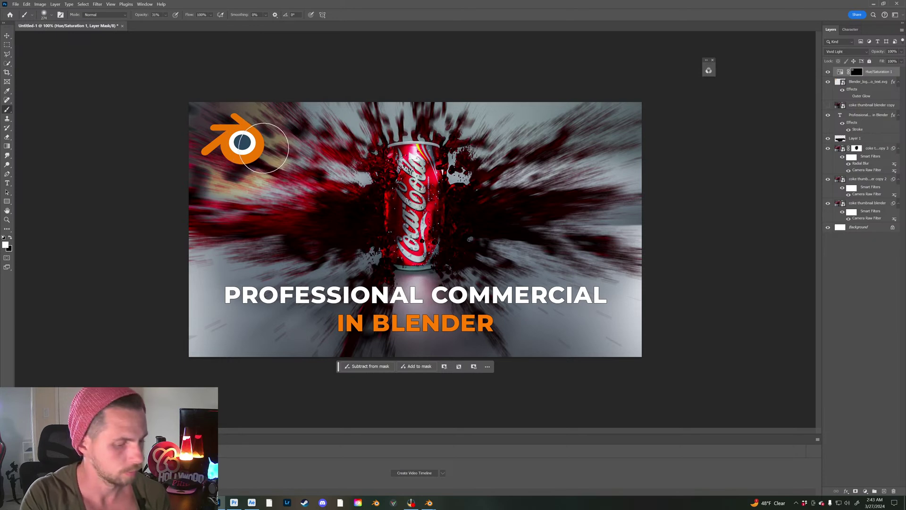
key(x)
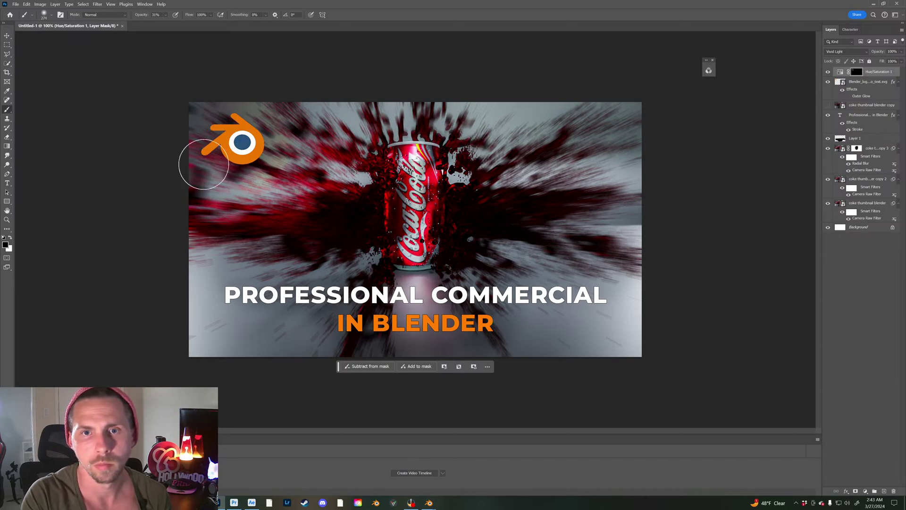
Step: Paint the Hue/Saturation mask white over the Blender logo with a Soft Round brush at 100% opacity
click(165, 15)
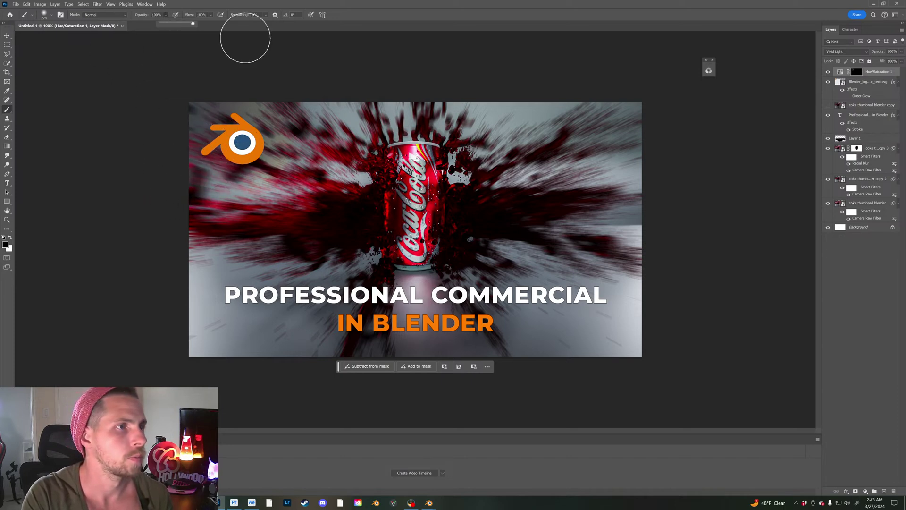
right_click(257, 162)
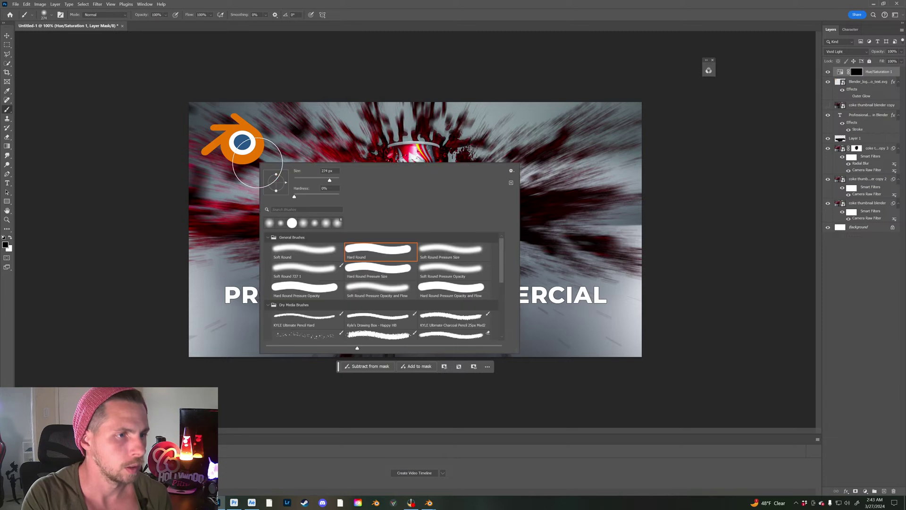
click(300, 253)
click(229, 128)
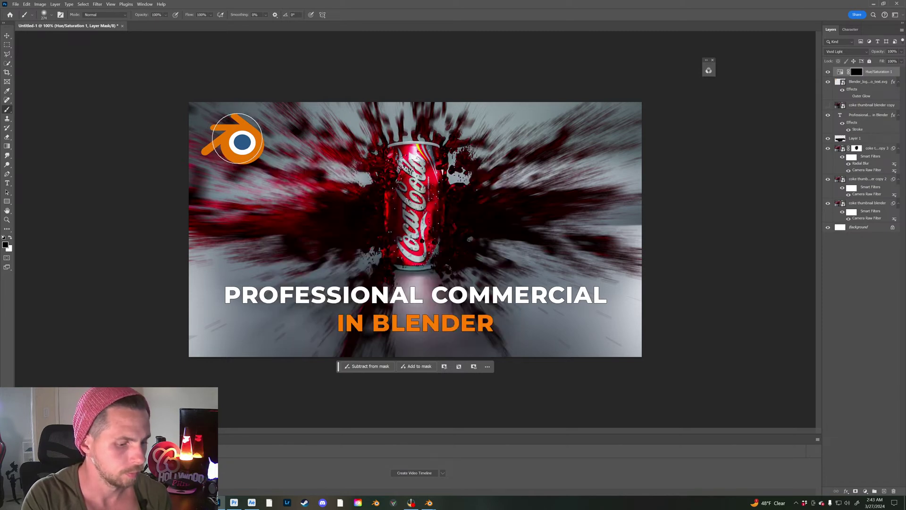
key(x)
drag(236, 140, 254, 145)
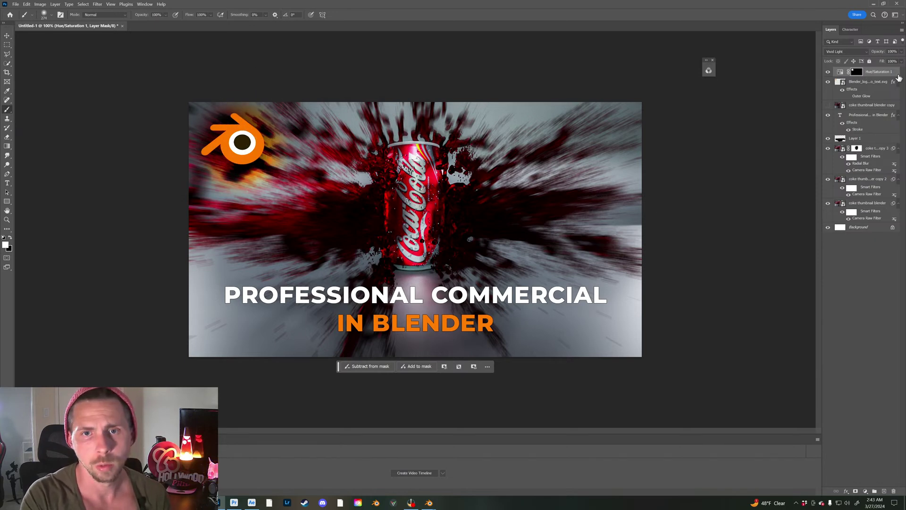
Step: Apply a Gaussian Blur with a radius of about 118.7 pixels to the Hue/Saturation layer's mask
click(110, 4)
mouse_move(106, 10)
mouse_move(142, 93)
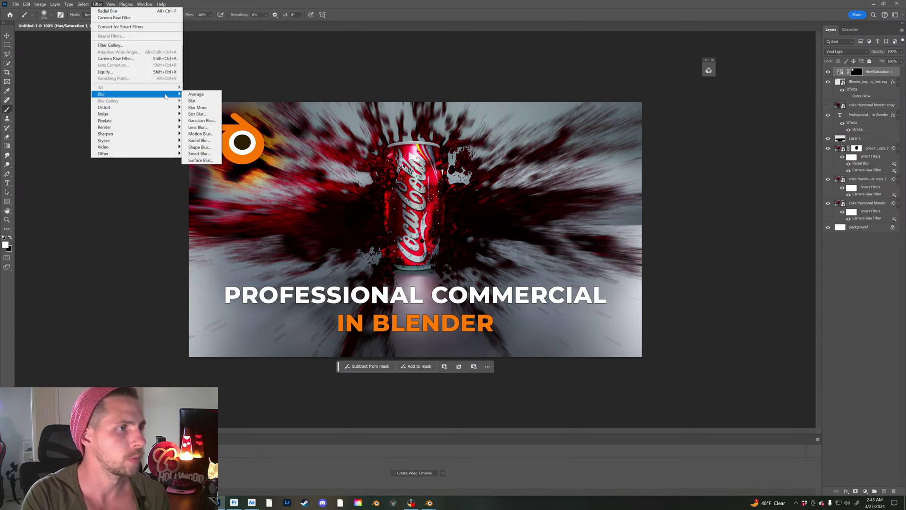
click(205, 121)
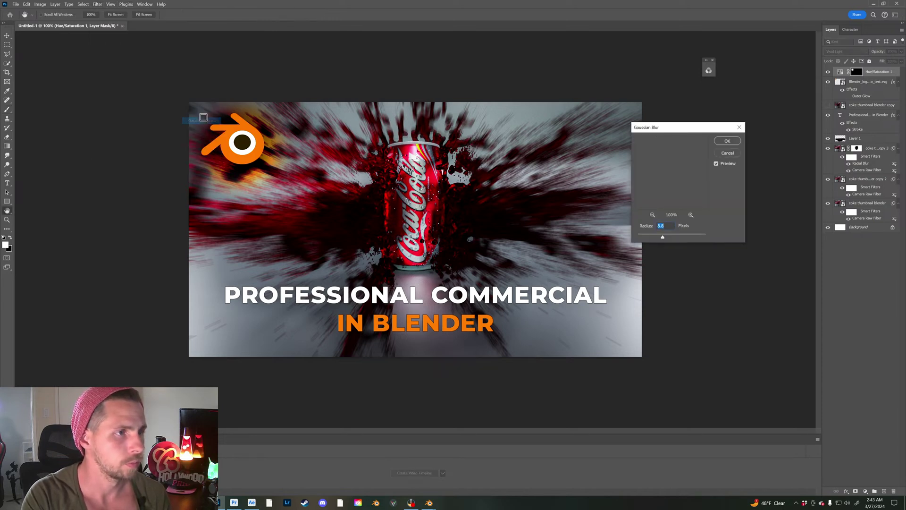
drag(664, 238, 683, 239)
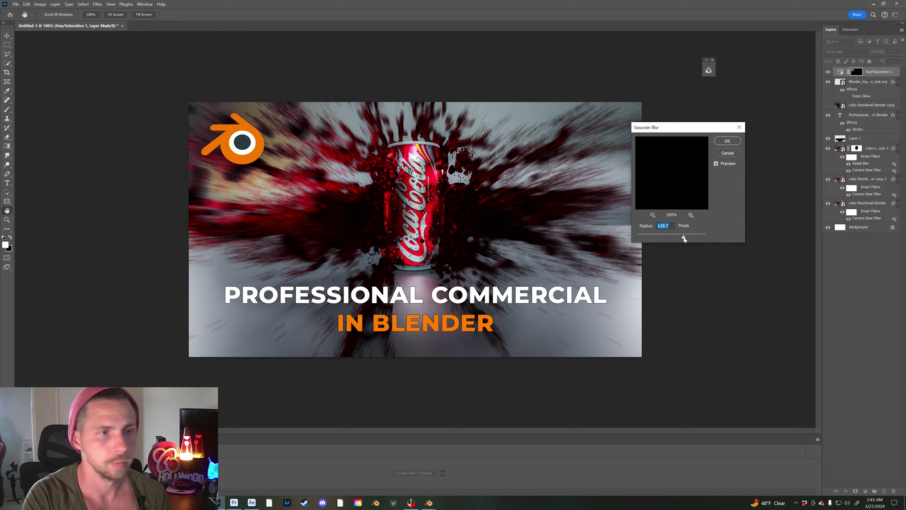
click(727, 141)
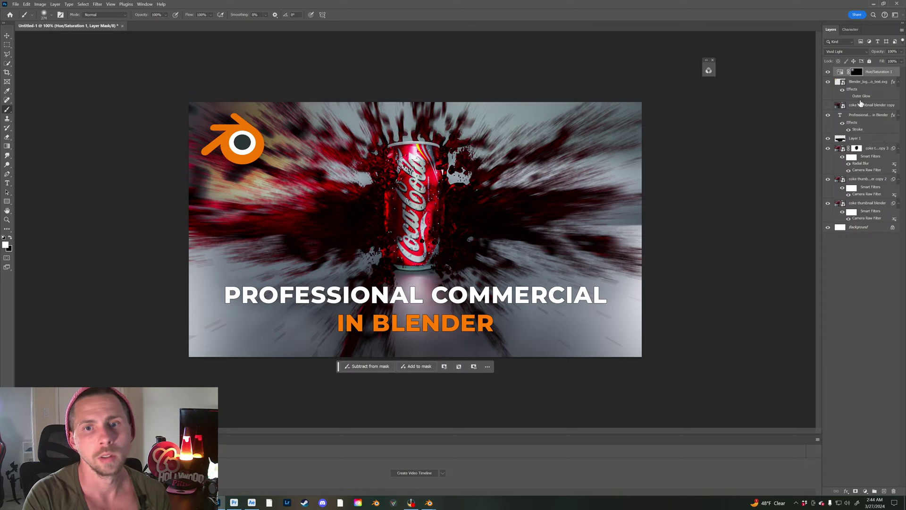
Step: Change the Hue/Saturation layer's blend mode to Color Dodge, then hide that layer and select the Blender logo layer
click(859, 52)
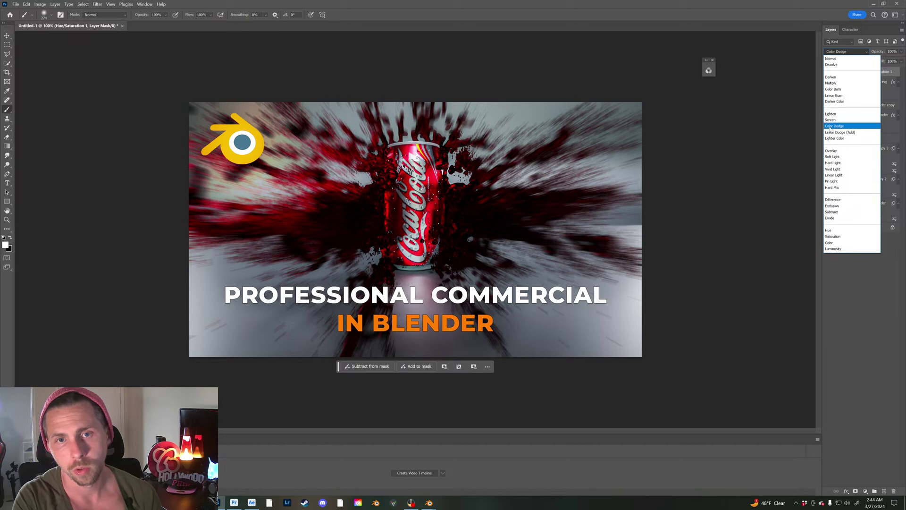
click(834, 126)
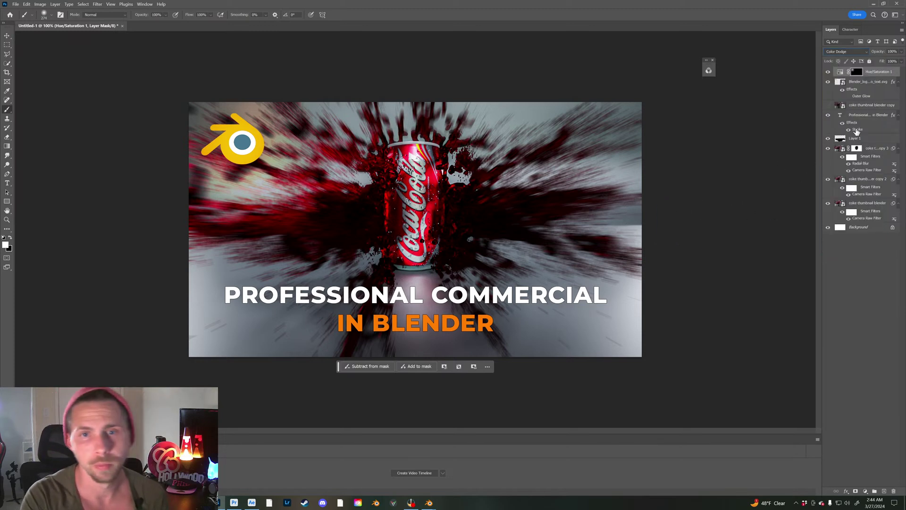
click(837, 82)
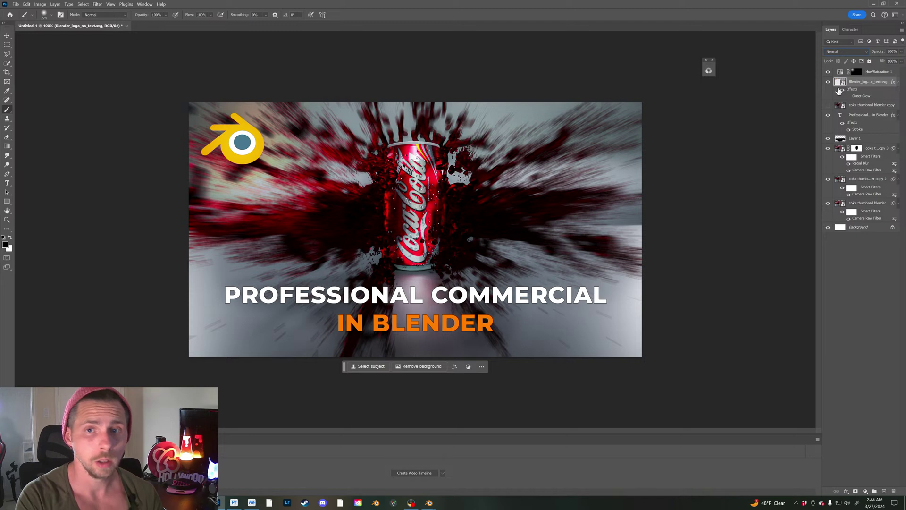
click(827, 71)
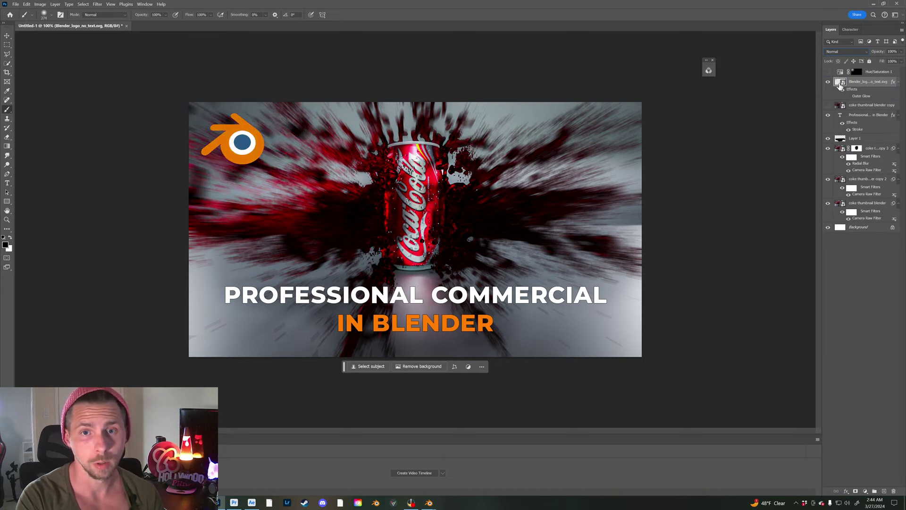
Step: Duplicate the Blender logo layer and set the copy's blend mode to Soft Light
key(ctrl+j)
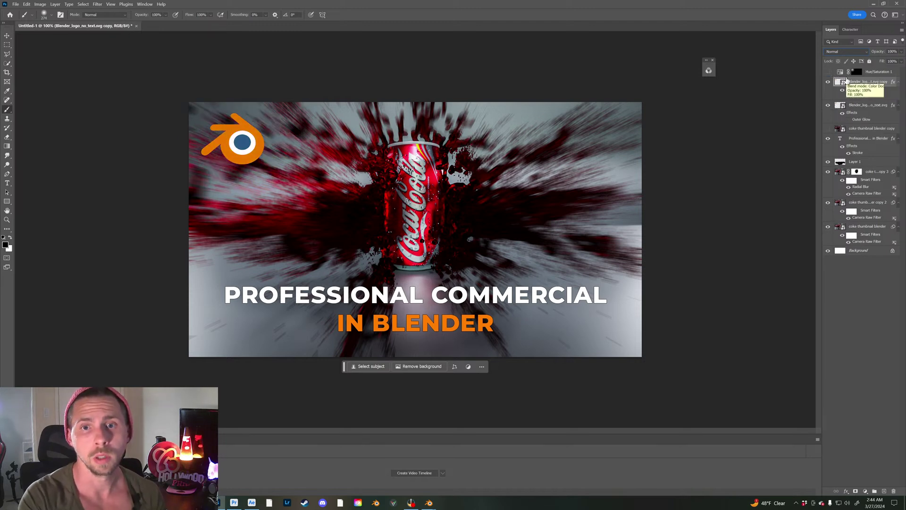
click(843, 51)
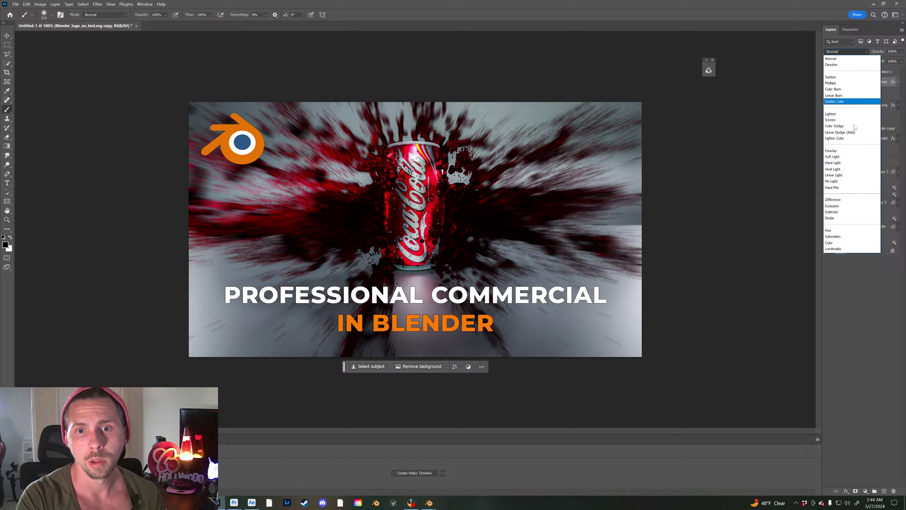
click(840, 156)
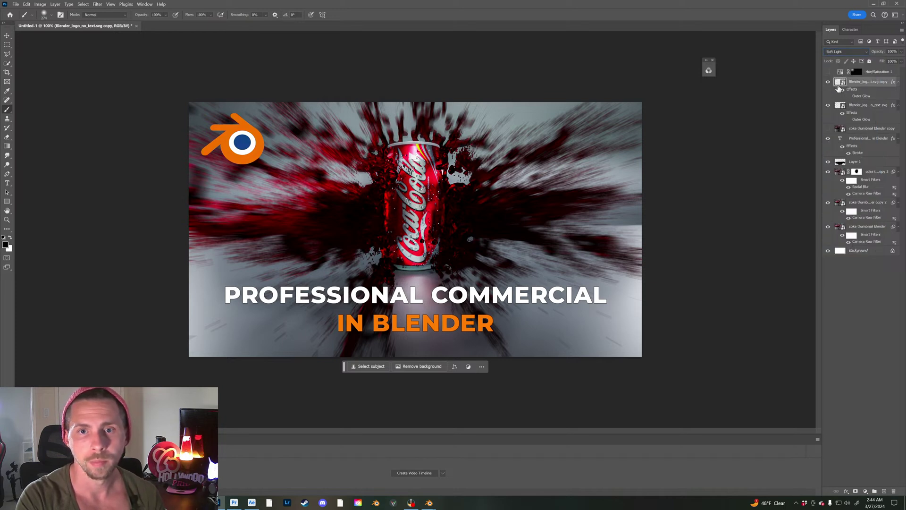
double_click(861, 96)
click(226, 329)
click(475, 206)
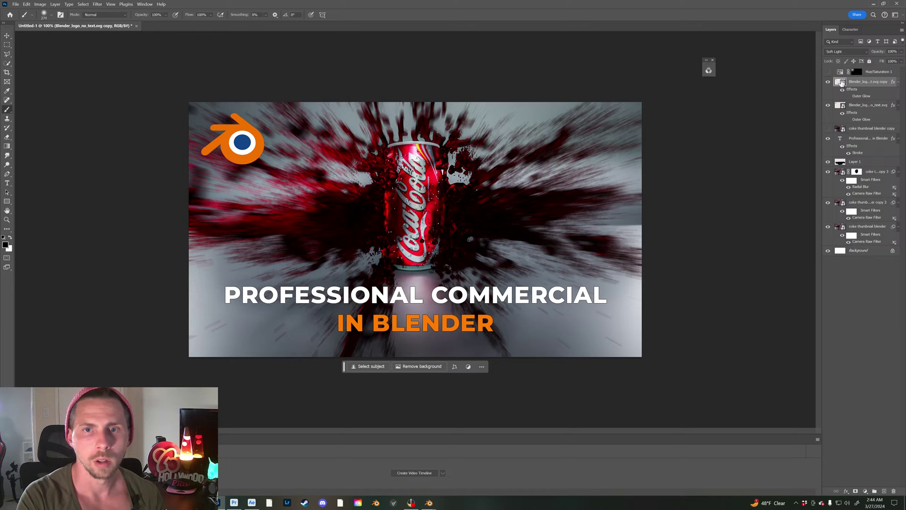
Step: Apply a Gaussian Blur with a radius of about 6.8 pixels to the duplicated Blender logo layer
click(97, 4)
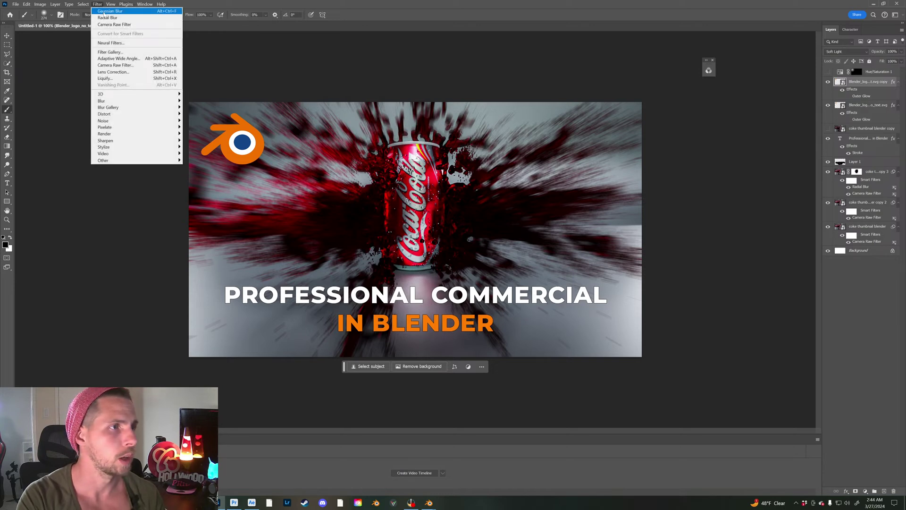
click(114, 11)
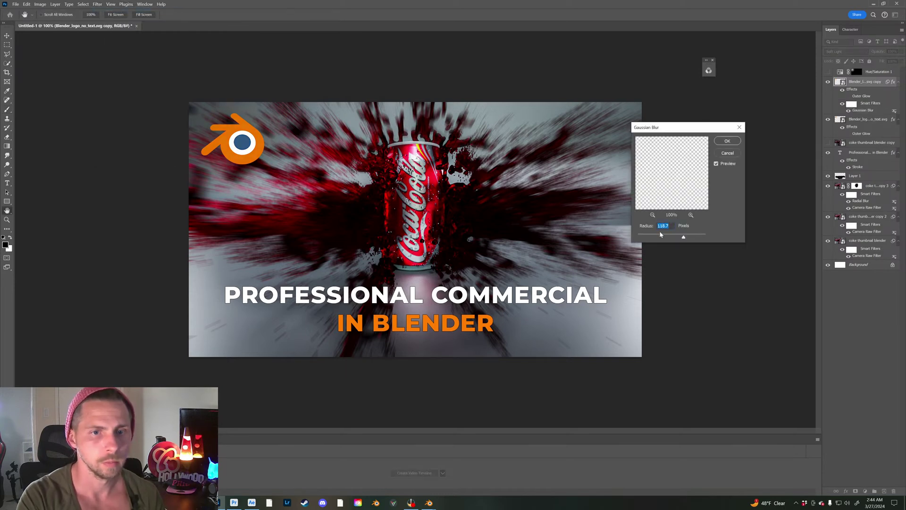
drag(659, 236, 647, 239)
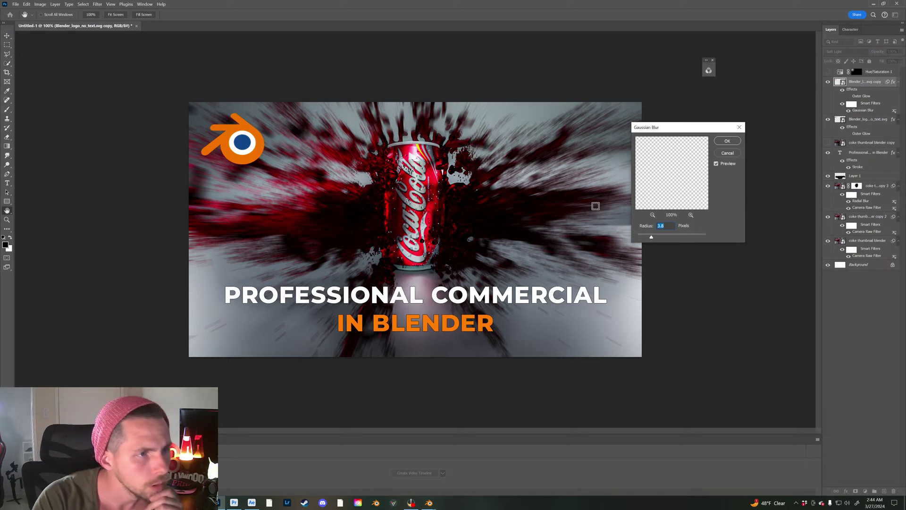
drag(652, 237, 659, 238)
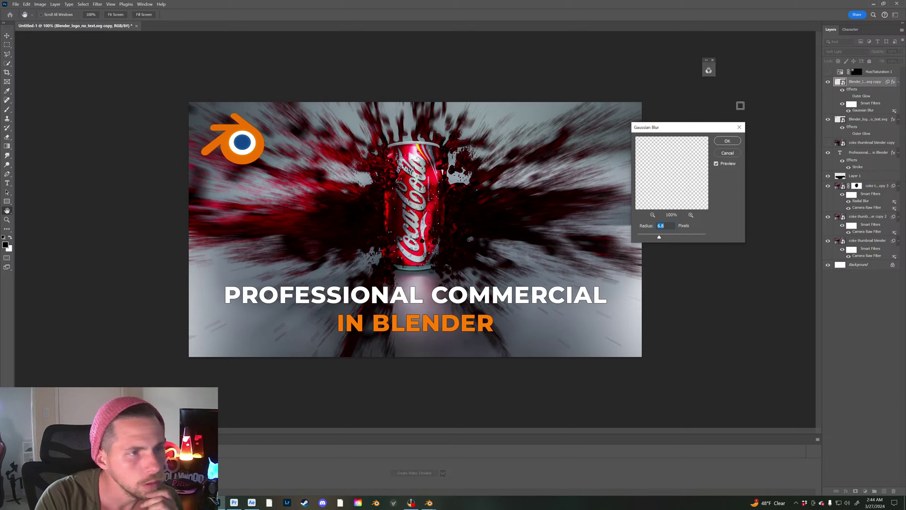
click(727, 141)
key(z)
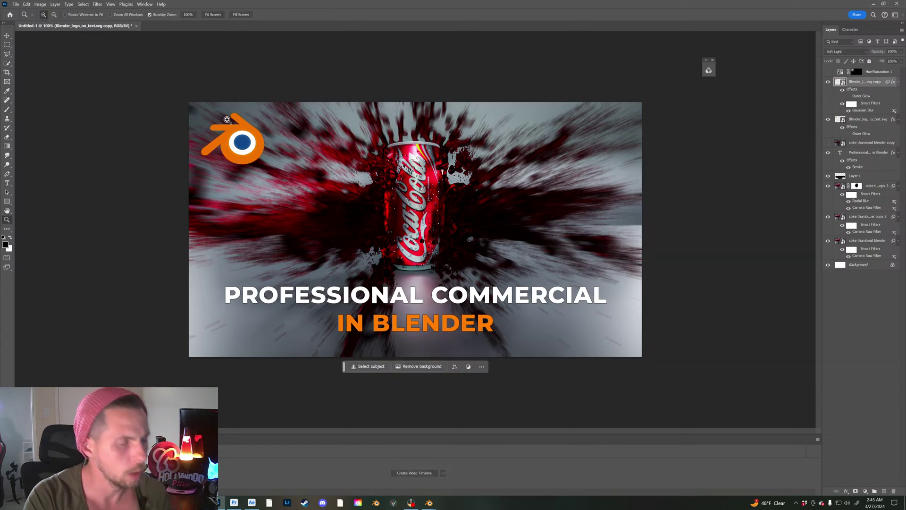
Step: Compare the Blender logo with its blurred Soft Light copy hidden and shown
drag(233, 124, 248, 143)
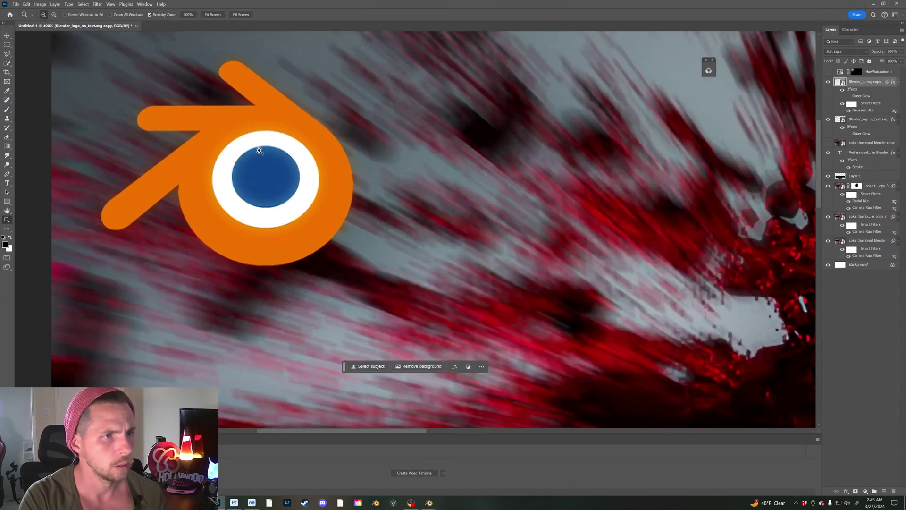
click(827, 82)
click(828, 82)
click(827, 82)
click(828, 82)
click(828, 82)
click(827, 82)
Step: Show the Hue/Saturation adjustment layer again above the Blender logo layers
click(828, 71)
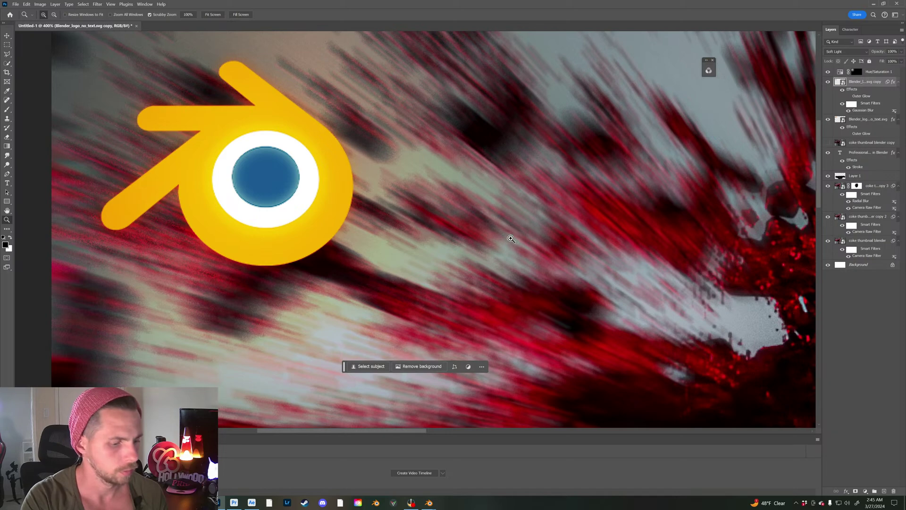
alt+click(489, 252)
alt+click(489, 252)
alt+click(489, 251)
alt+click(489, 251)
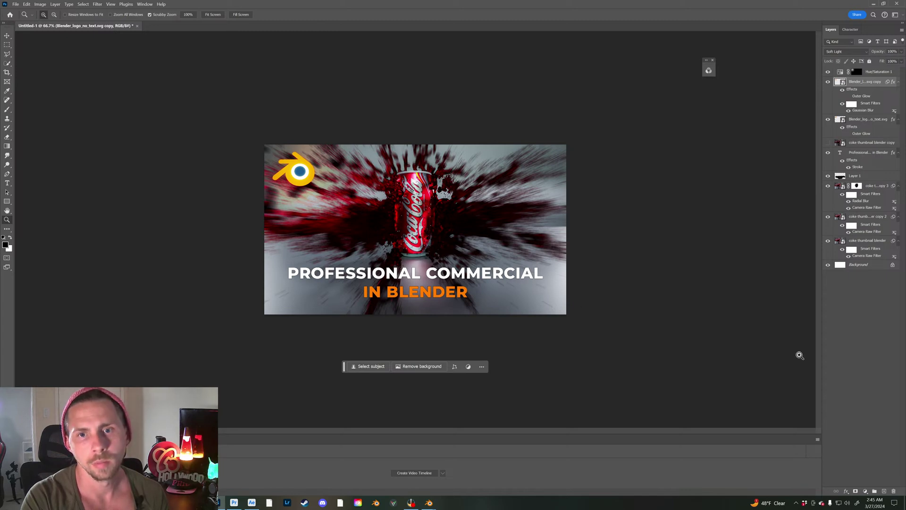
Step: Adjust the Hue/Saturation layer to a saturation of 50 and a lightness of +40
click(843, 73)
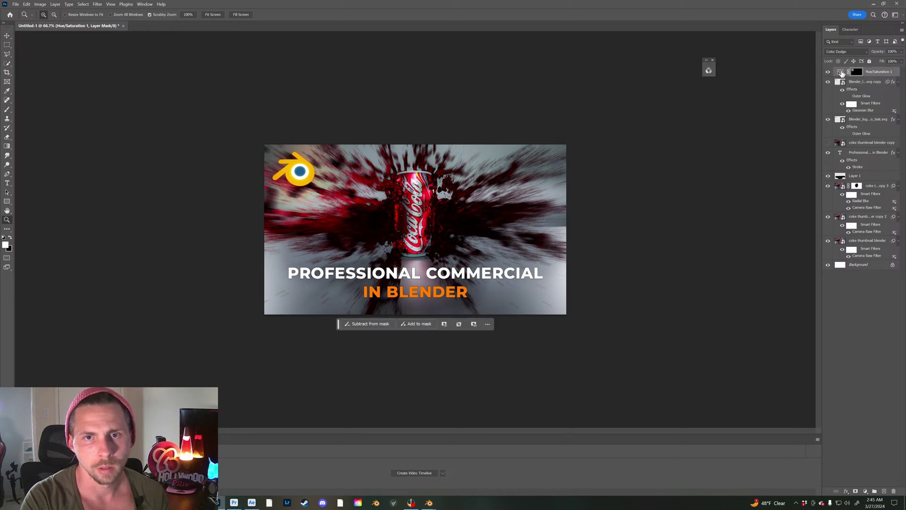
double_click(841, 72)
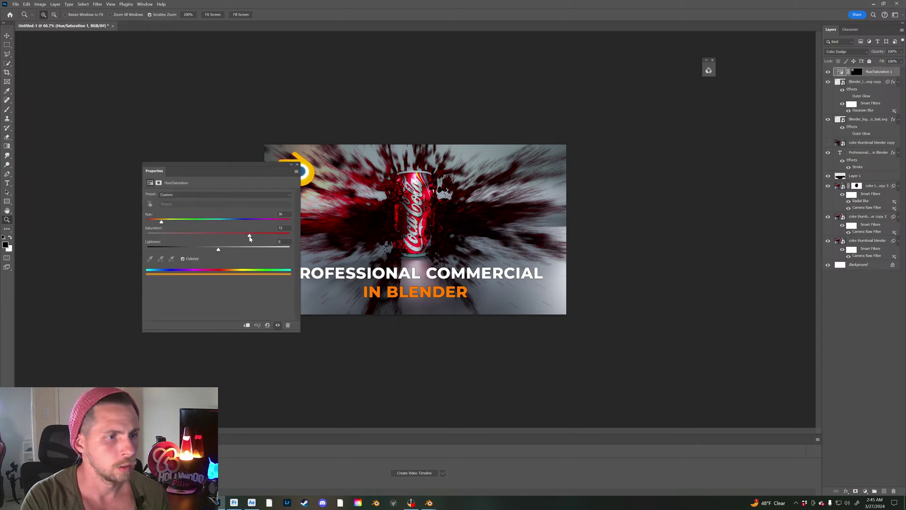
drag(247, 237, 290, 249)
drag(229, 166, 134, 165)
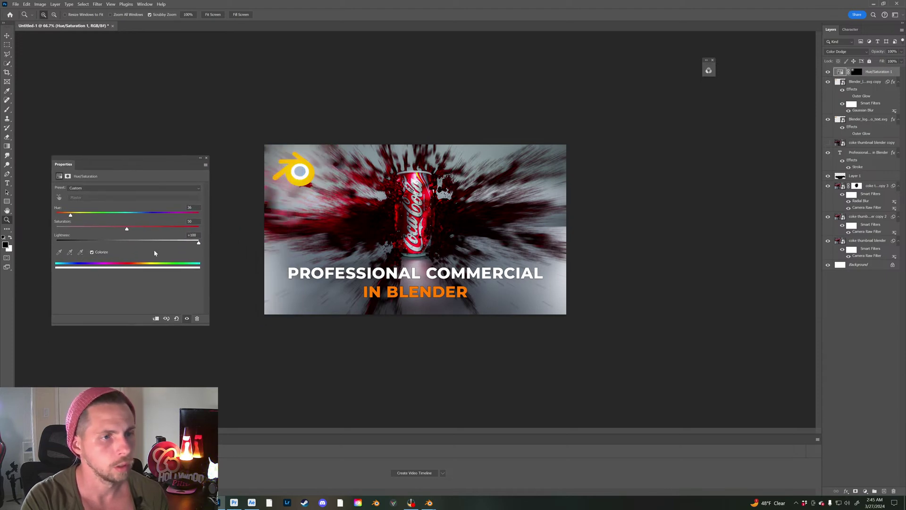
drag(198, 243, 152, 251)
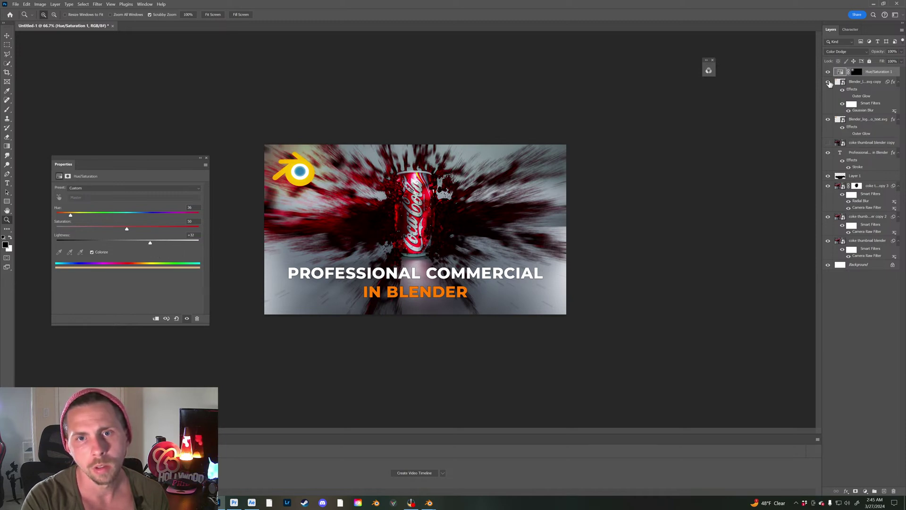
mouse_move(153, 245)
mouse_down()
mouse_move(131, 245)
mouse_move(198, 246)
mouse_move(142, 245)
mouse_move(158, 245)
mouse_move(149, 251)
mouse_up()
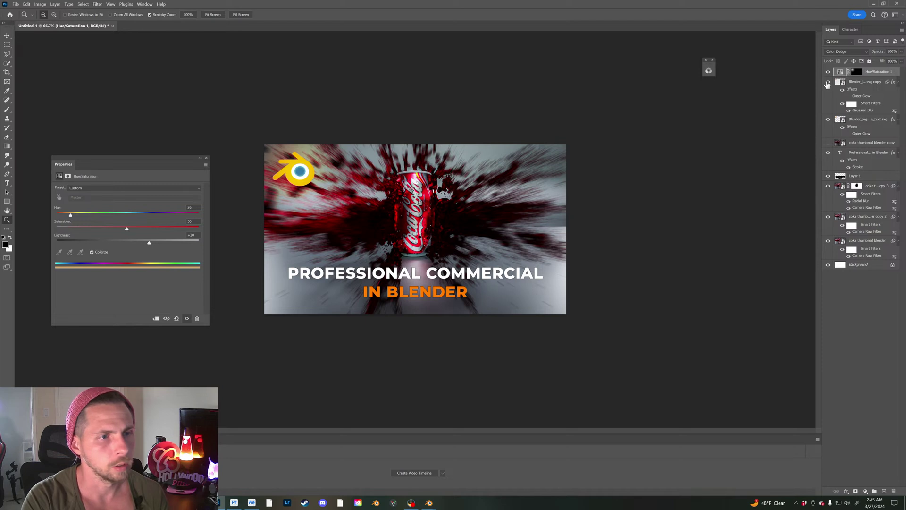
drag(148, 243, 156, 244)
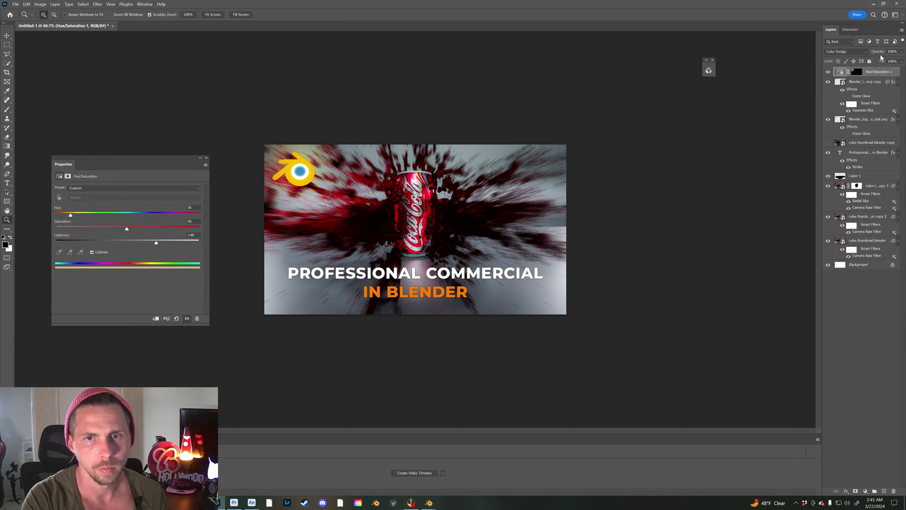
Step: Try painting white over the Coca-Cola can on the Hue/Saturation layer's mask at full brush opacity, and undo the strokes
click(856, 72)
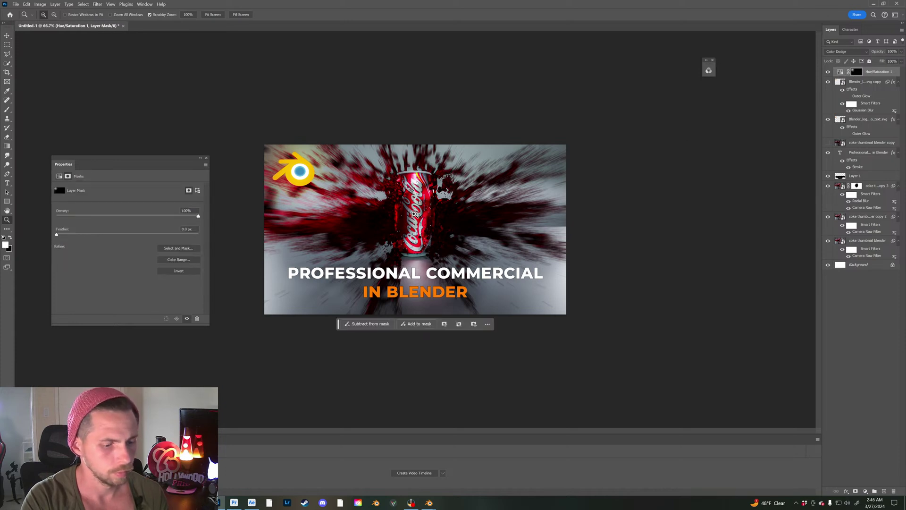
key(b)
mouse_move(409, 213)
mouse_down()
mouse_move(410, 189)
mouse_move(415, 245)
mouse_move(404, 227)
mouse_move(413, 187)
mouse_move(439, 208)
mouse_move(418, 226)
mouse_up()
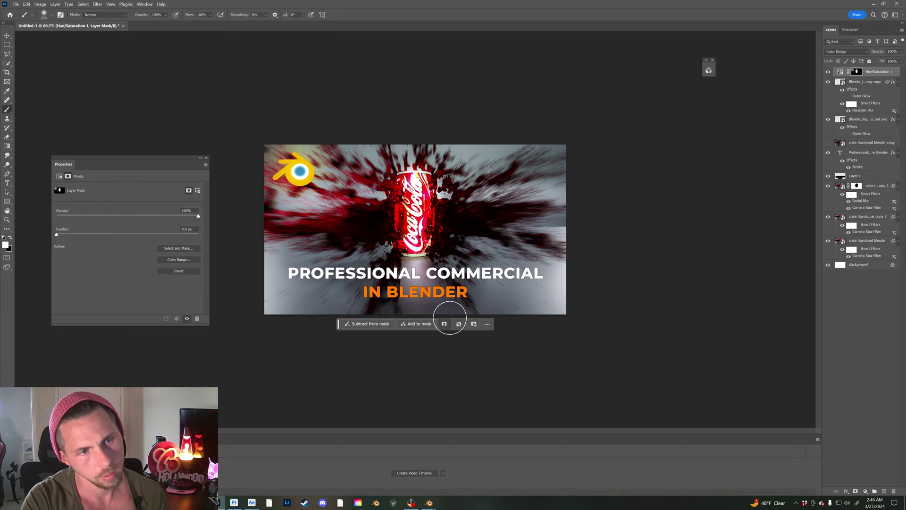
key(ctrl+z)
key(ctrl+z)
Step: Lower the brush opacity to 25% and paint white over the Coca-Cola can on the Hue/Saturation layer's mask
click(165, 15)
drag(158, 25, 152, 25)
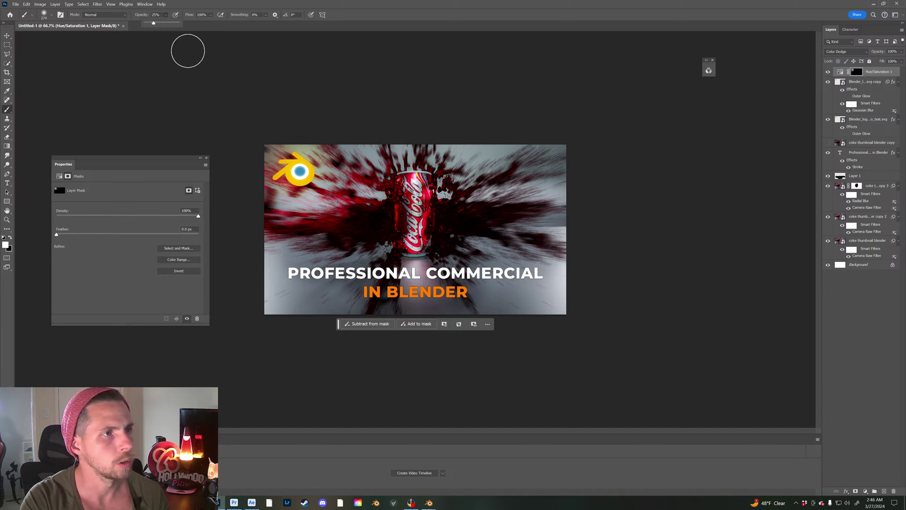
mouse_move(409, 190)
mouse_down()
mouse_move(416, 215)
mouse_move(415, 183)
mouse_move(400, 215)
mouse_move(415, 236)
mouse_move(418, 189)
mouse_move(406, 227)
mouse_up()
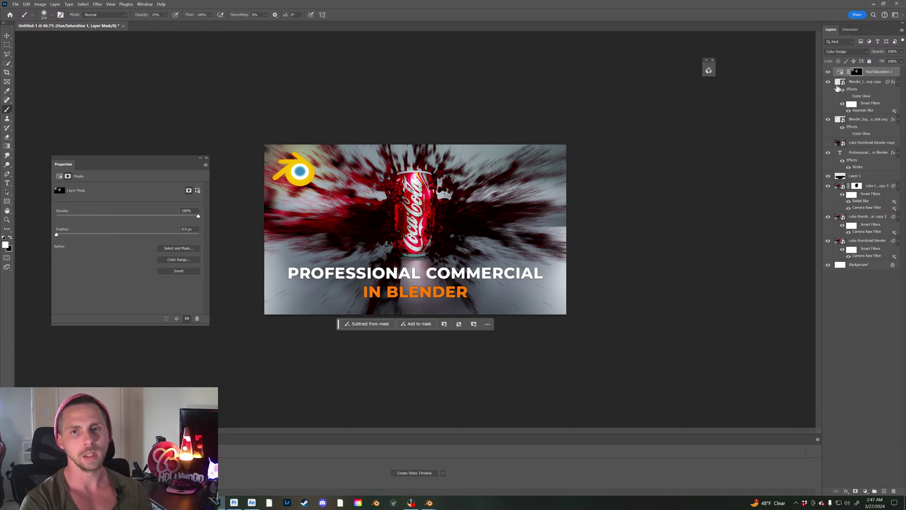
Step: Compare the thumbnail with the Hue/Saturation layer hidden and shown
click(828, 71)
click(828, 71)
click(828, 71)
click(828, 72)
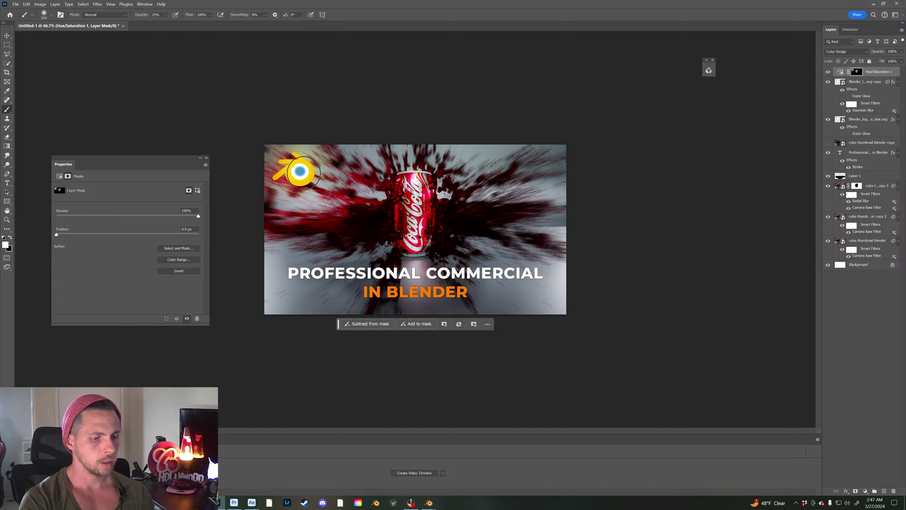
Step: Try painting the Hue/Saturation effect over the title text on the layer's mask, and undo the stroke
key(x)
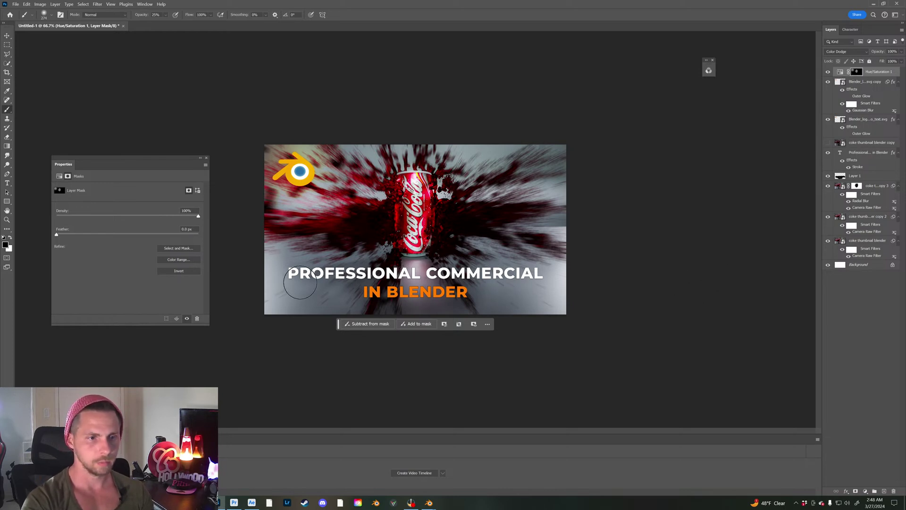
key(x)
mouse_move(505, 280)
mouse_down()
mouse_move(295, 276)
mouse_move(474, 287)
mouse_up()
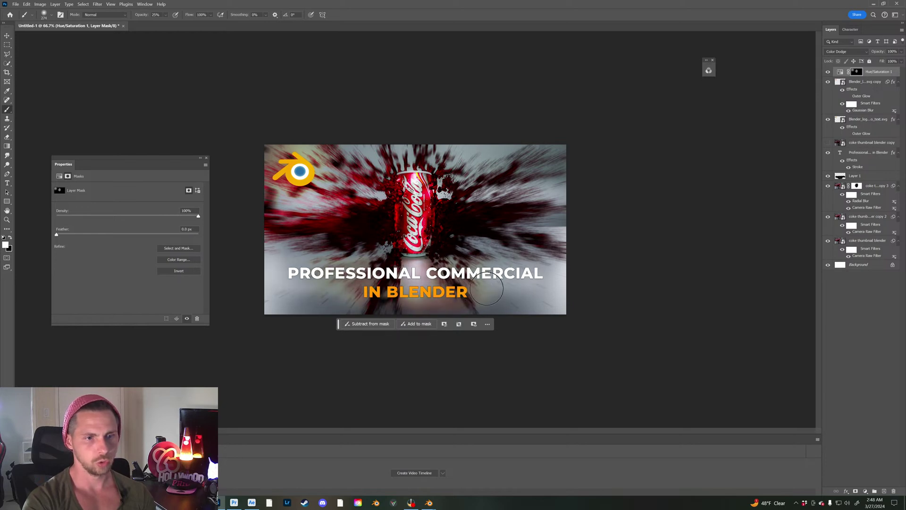
key(ctrl+z)
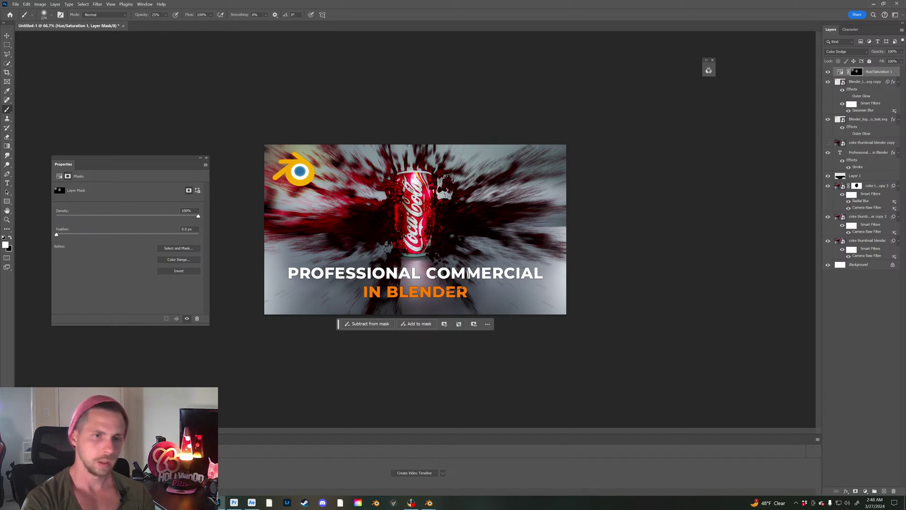
Step: Set the opacity of Layer 1, the Soft Light shading layer beneath the title, to 100%
key(z)
alt+drag(430, 300, 431, 302)
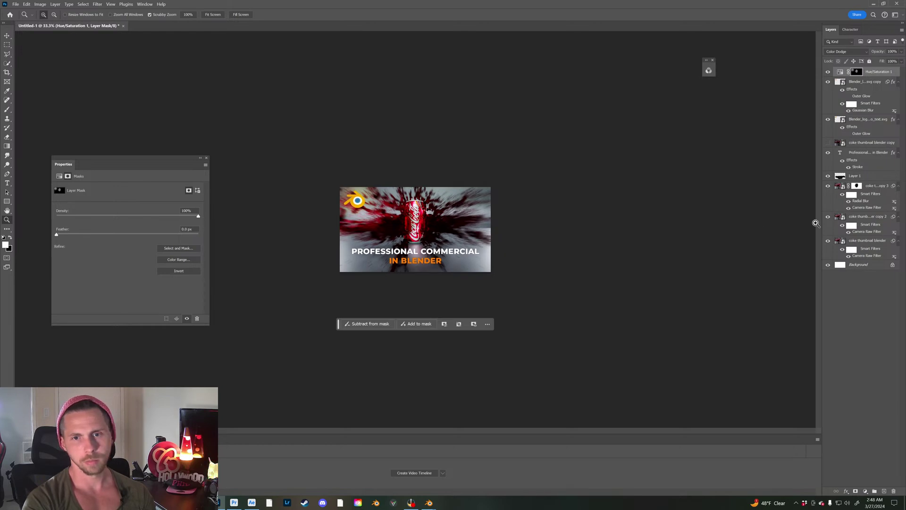
click(840, 175)
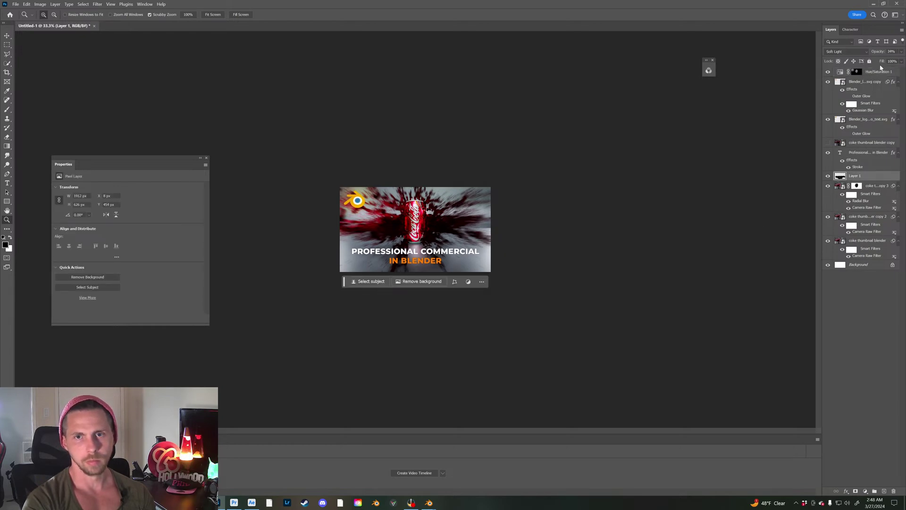
click(901, 51)
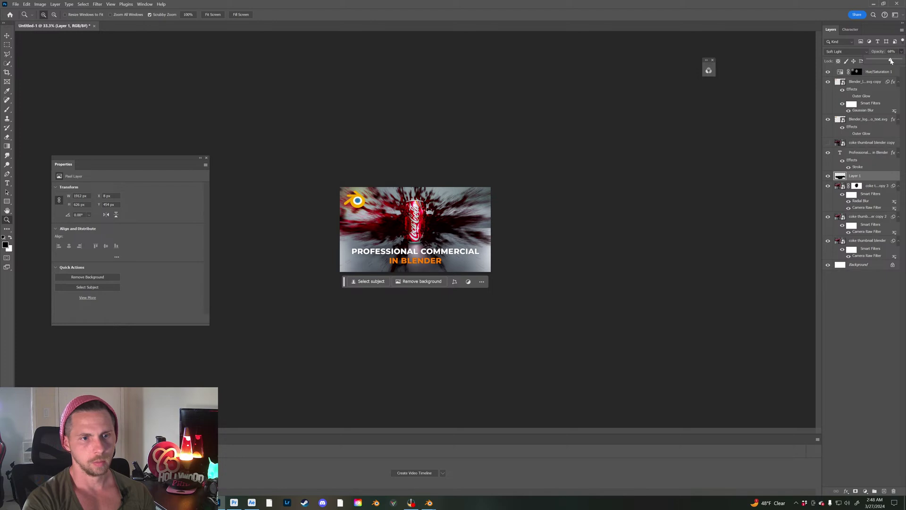
click(890, 60)
drag(890, 60, 901, 59)
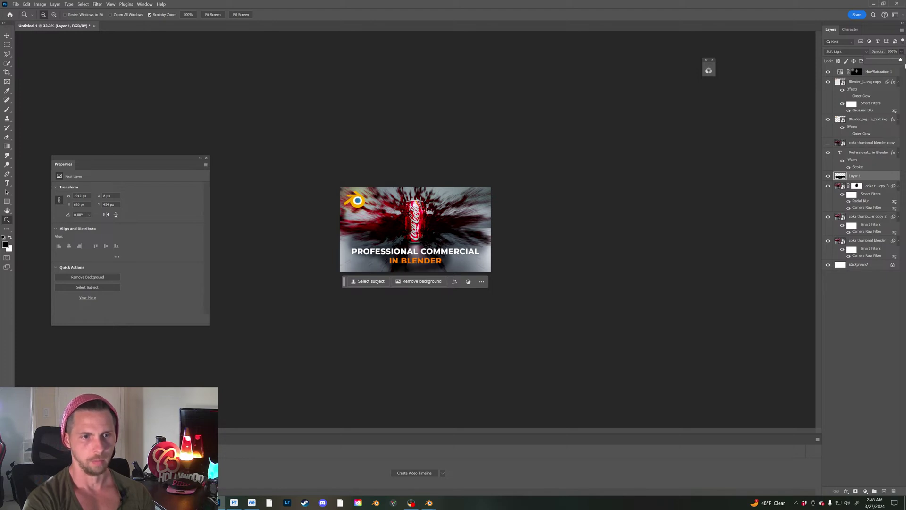
Step: Erase Layer 1's shading behind the title with an enlarged eraser and repaint it in black at 25% brush opacity
key(e)
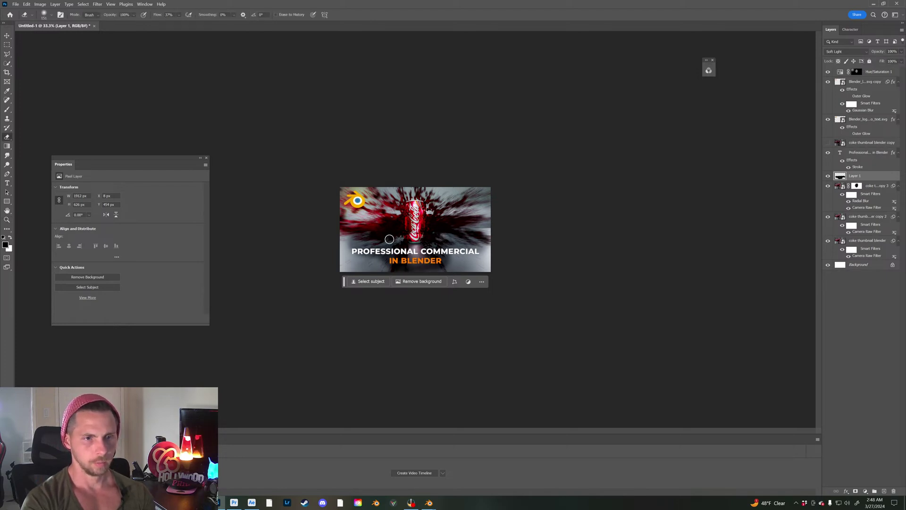
alt+right_drag(427, 232, 459, 236)
mouse_move(435, 247)
mouse_down()
mouse_move(500, 224)
mouse_move(487, 291)
mouse_move(342, 307)
mouse_up()
key(b)
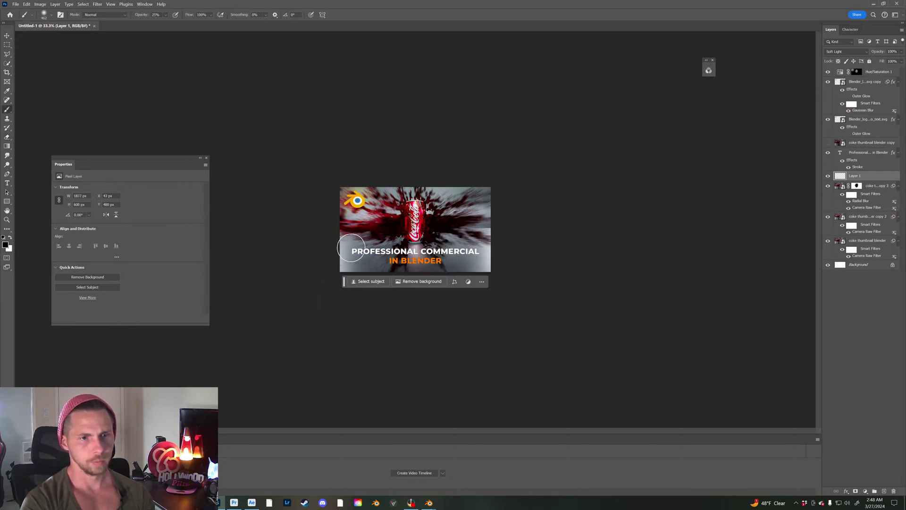
drag(454, 245, 354, 255)
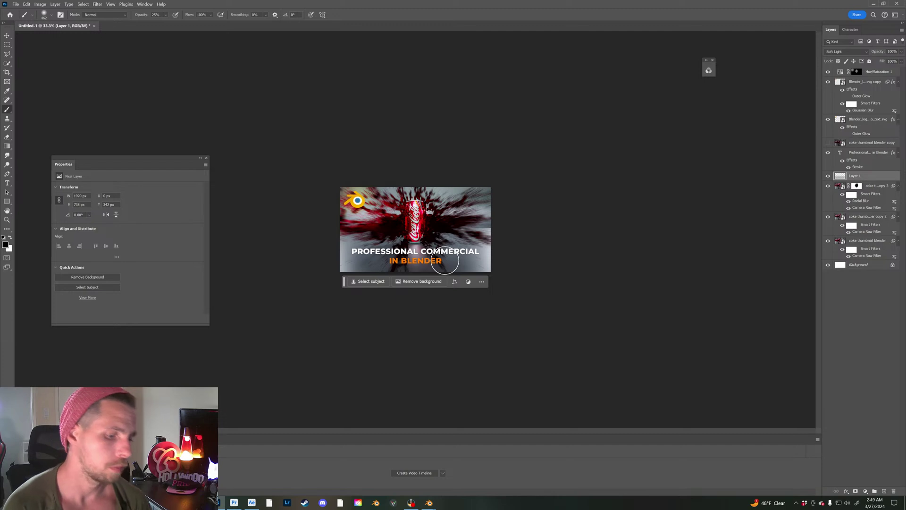
key(z)
click(430, 229)
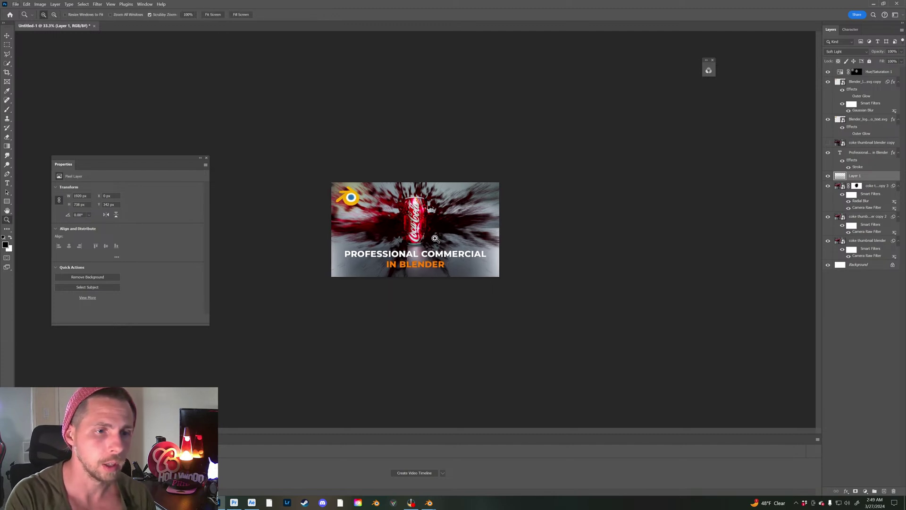
click(430, 230)
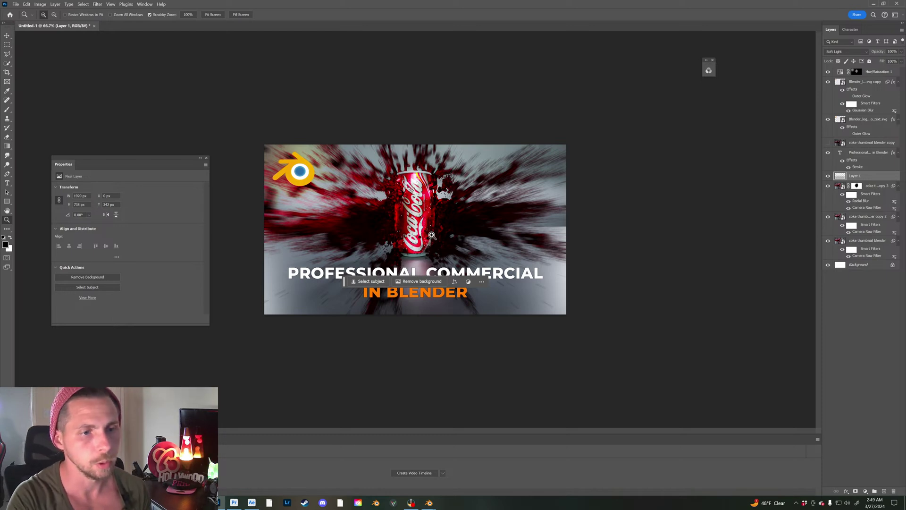
click(430, 230)
click(430, 230)
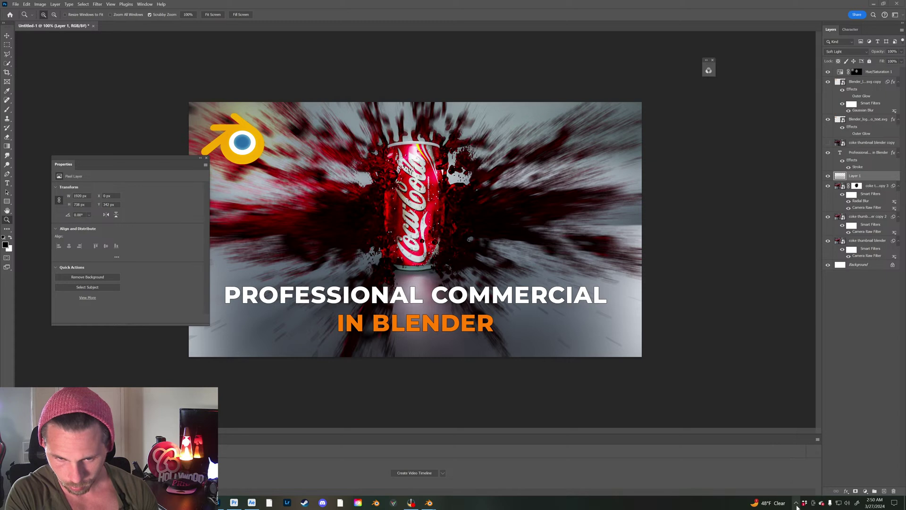
right_click(760, 504)
click(761, 505)
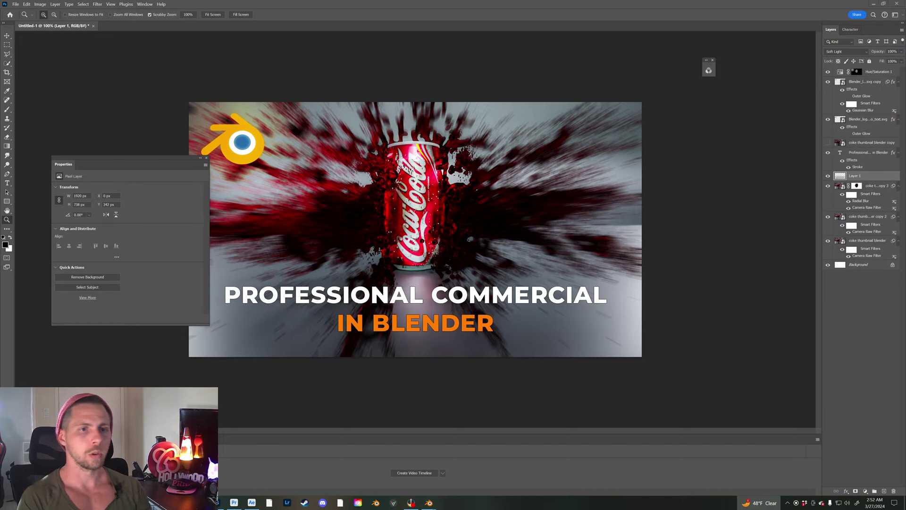
Step: Set the Radial Blur smart filter amount to 12 on the masked third copy of the Coca-Cola can image
click(200, 158)
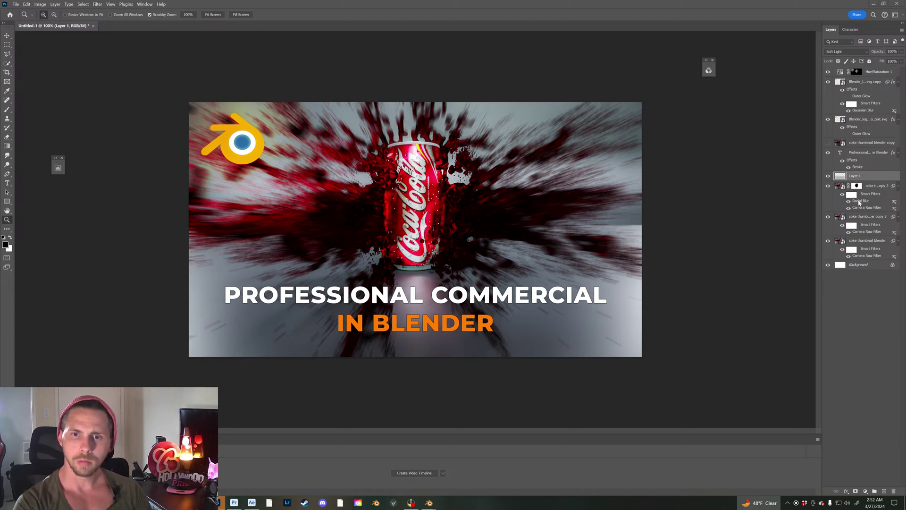
click(874, 186)
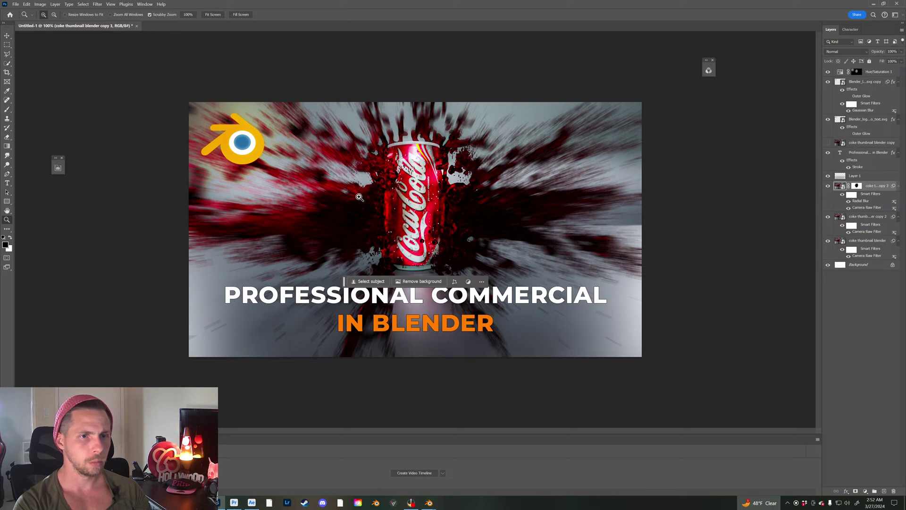
double_click(859, 201)
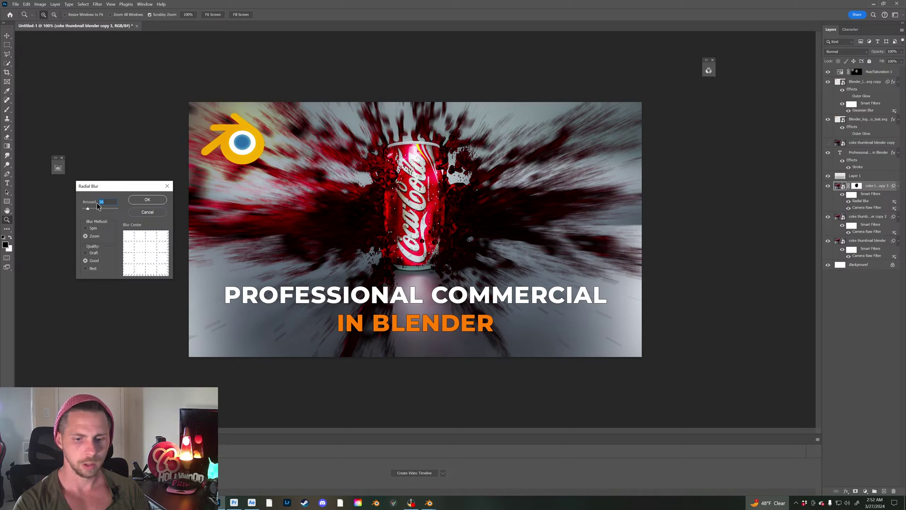
text(12)
key(Return)
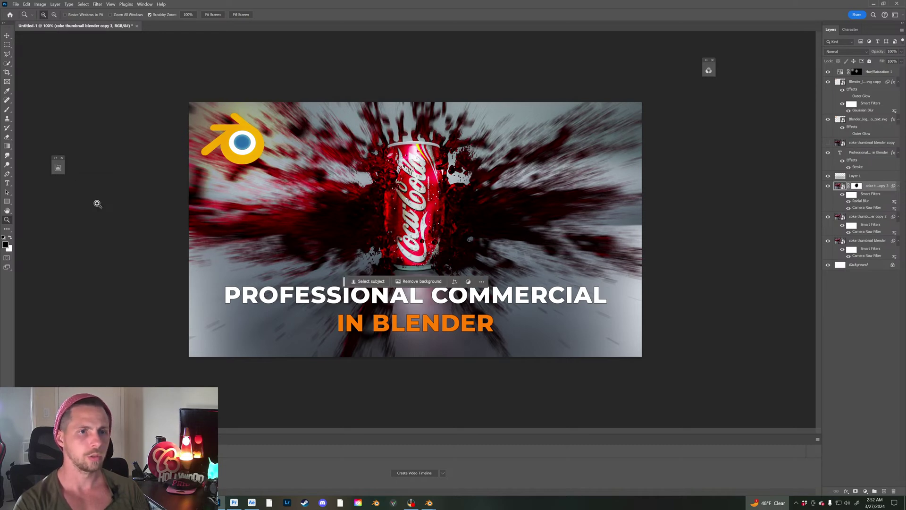
click(804, 330)
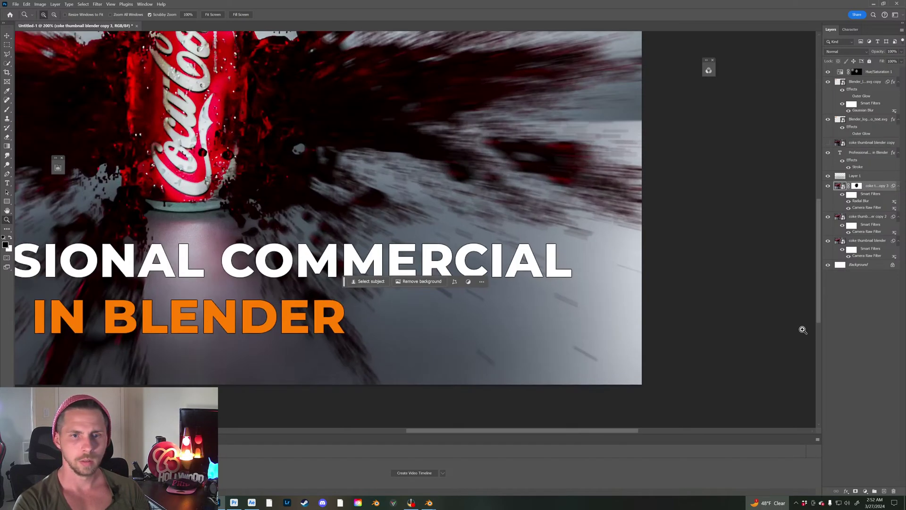
drag(457, 248, 430, 235)
alt+click(429, 235)
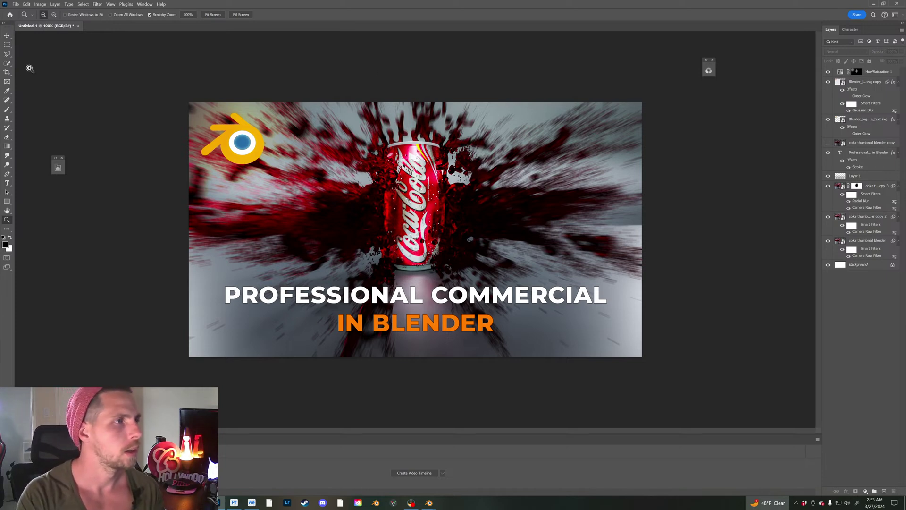
Step: Quick-export the finished thumbnail as a PNG named "coke commercial thumbnail" into the Dropbox thumbnails folder
click(17, 5)
mouse_move(35, 120)
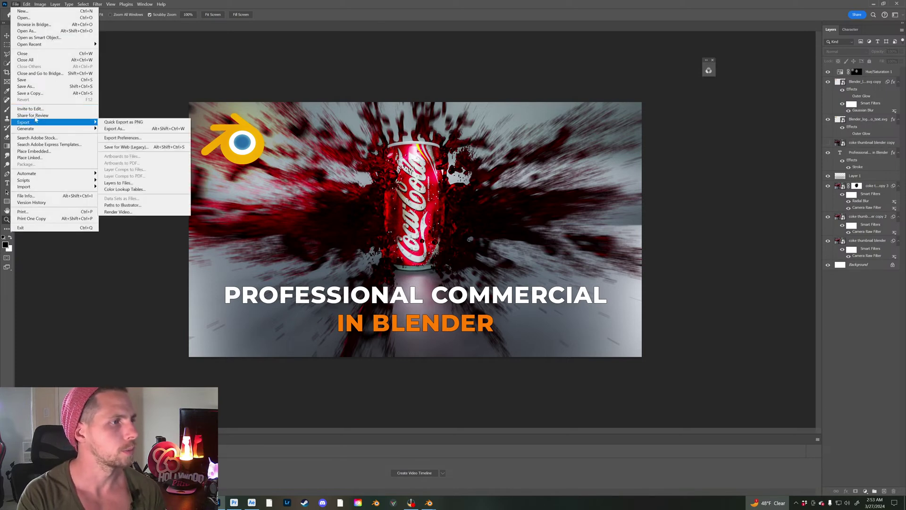
click(123, 122)
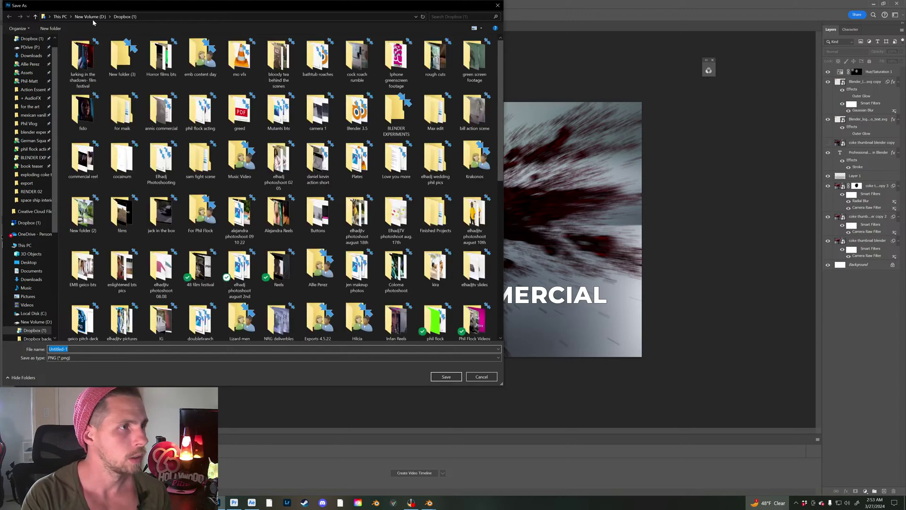
click(187, 82)
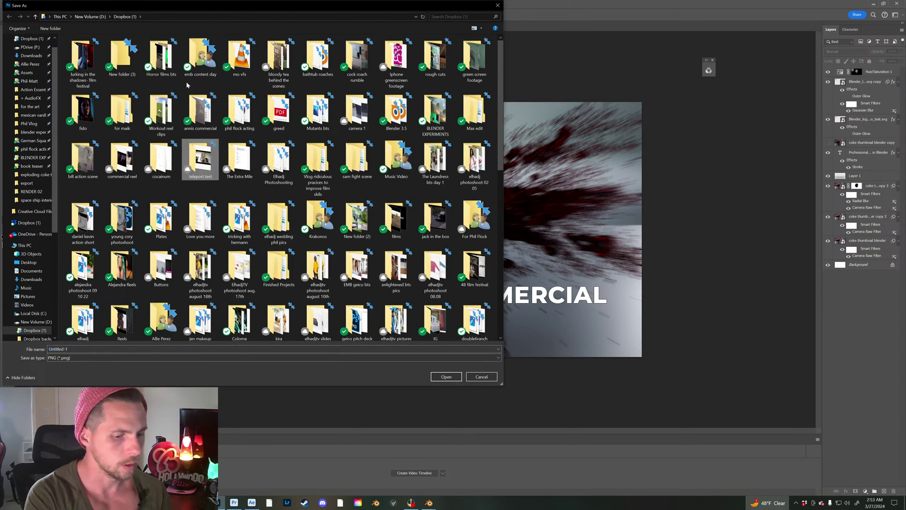
scroll(186, 81, down, 10)
double_click(163, 142)
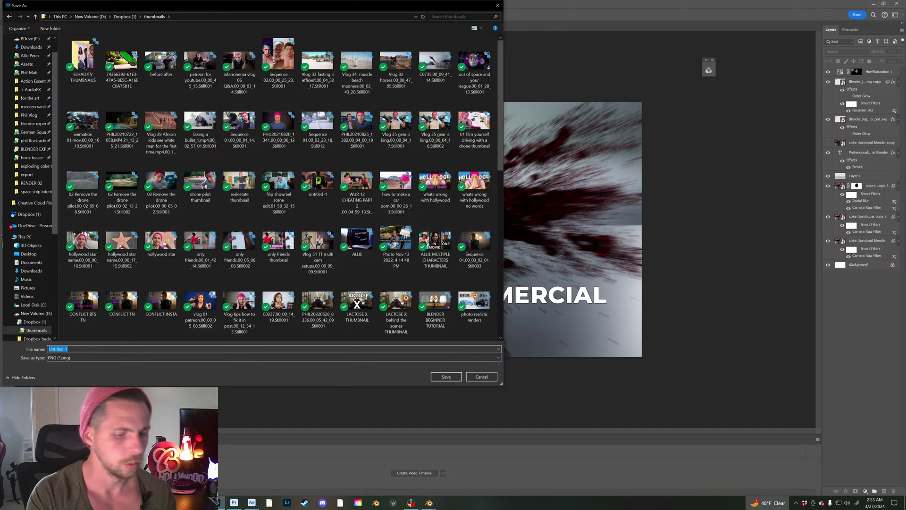
text(coke commercial)
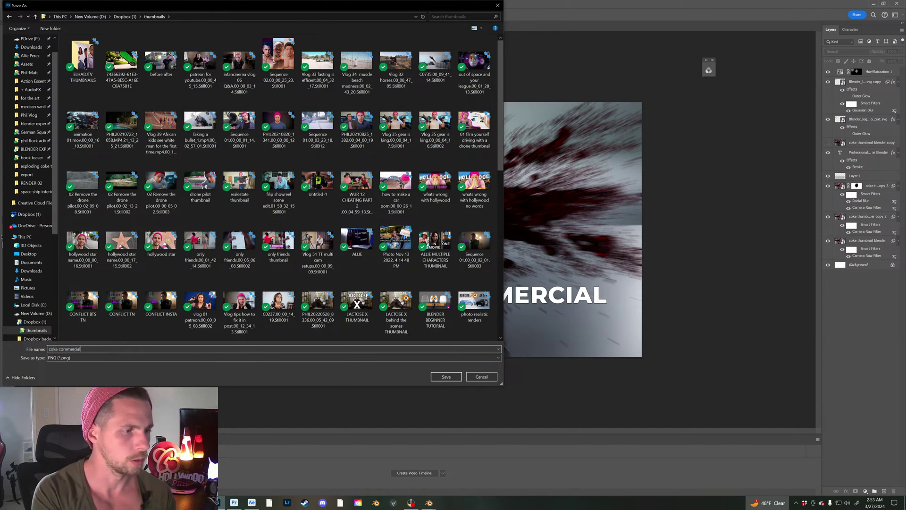
text( thumb)
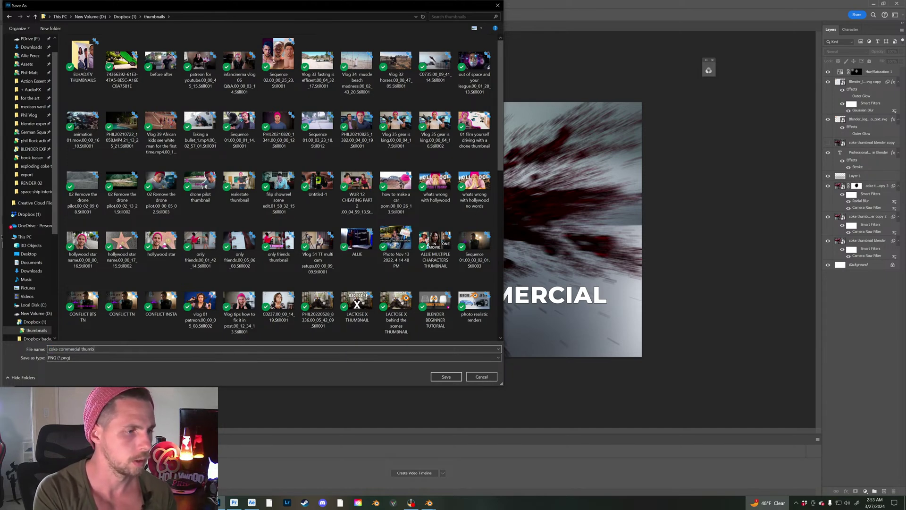
text(nail)
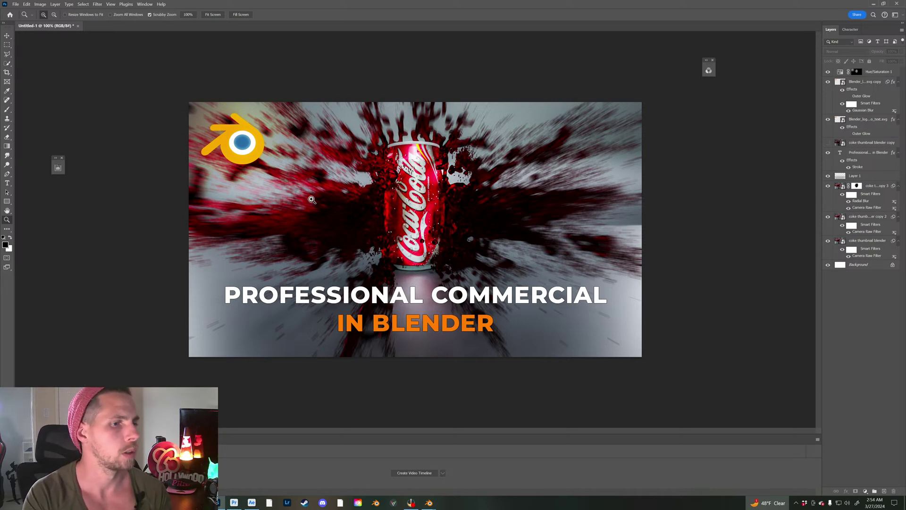
Step: Switch to the browser with the YouTube Studio video details page and bring its window onto this screen over Photoshop
mouse_move(163, 502)
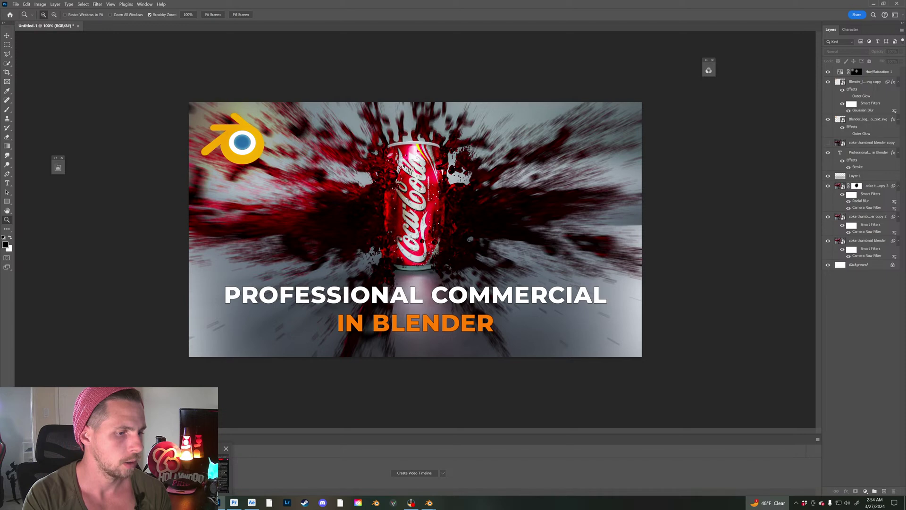
mouse_move(161, 471)
click(198, 472)
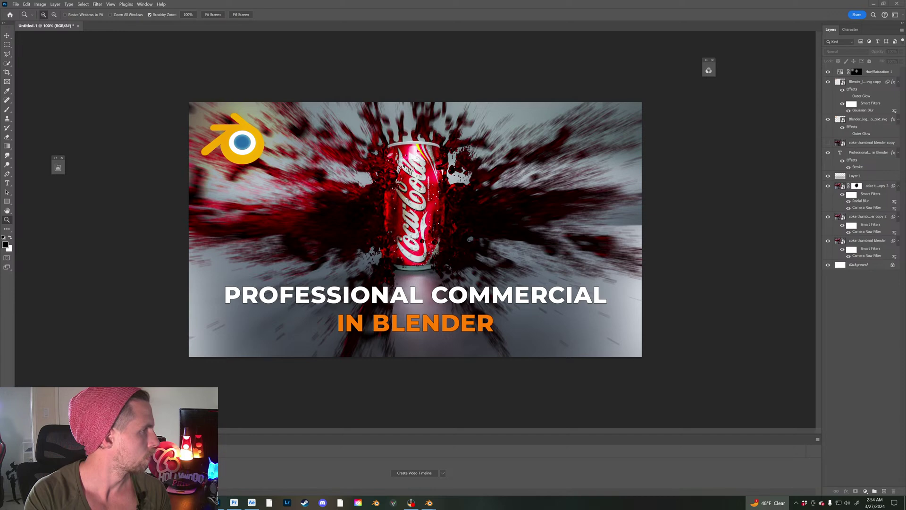
drag(0, 229, 567, 126)
click(221, 290)
Step: Append the credit "Thumbnail support by Tetra Studios" on two lines after a blank line at the end of the video description
scroll(232, 319, down, 5)
scroll(232, 319, down, 10)
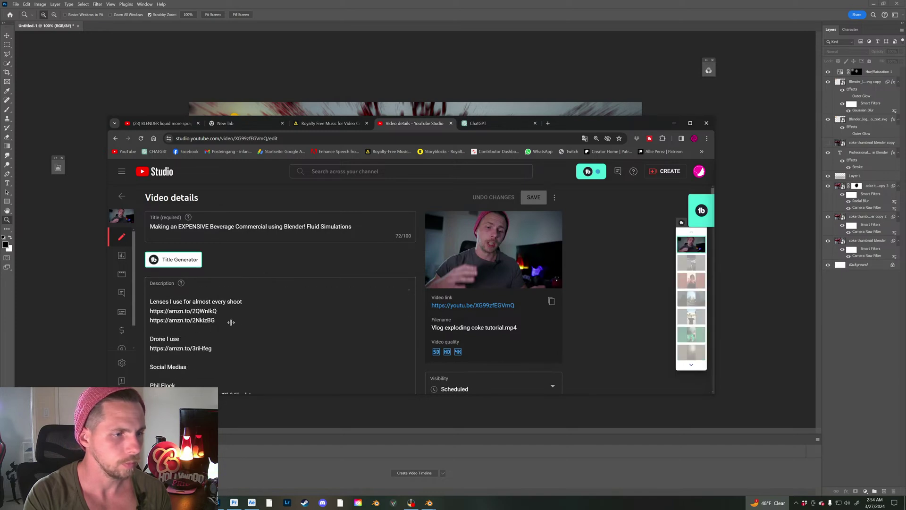
scroll(255, 352, down, 1)
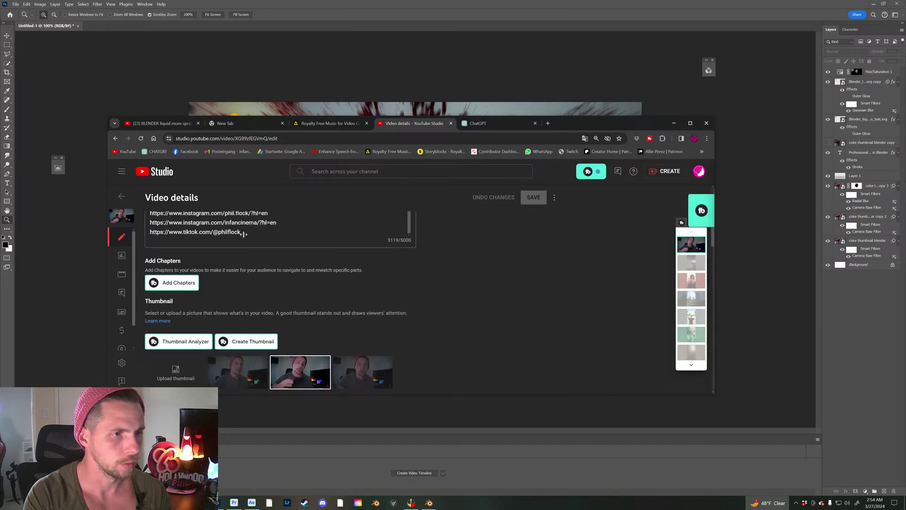
click(270, 241)
key(Return)
key(Return)
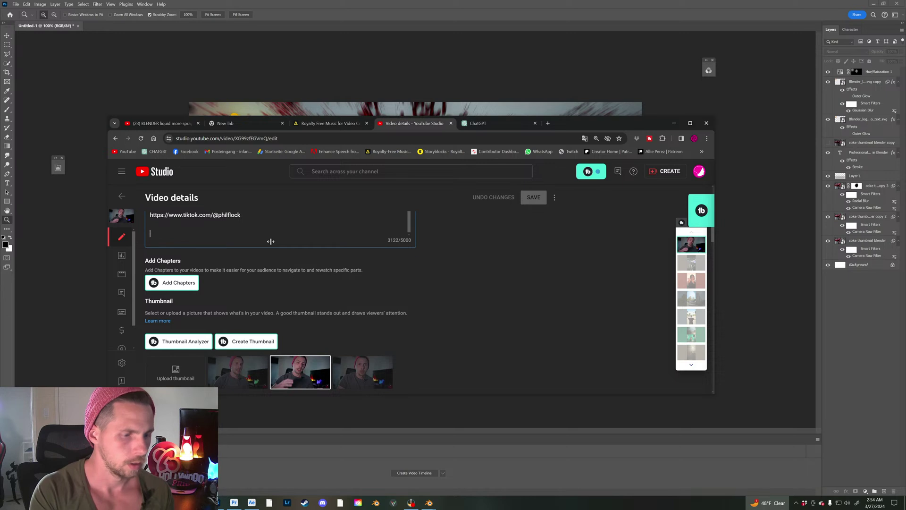
text(Thumbnail sup)
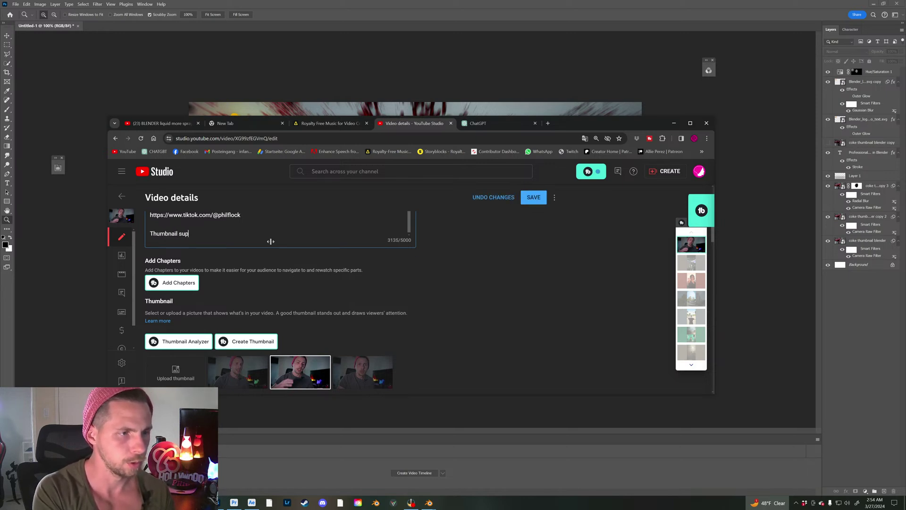
text(port by)
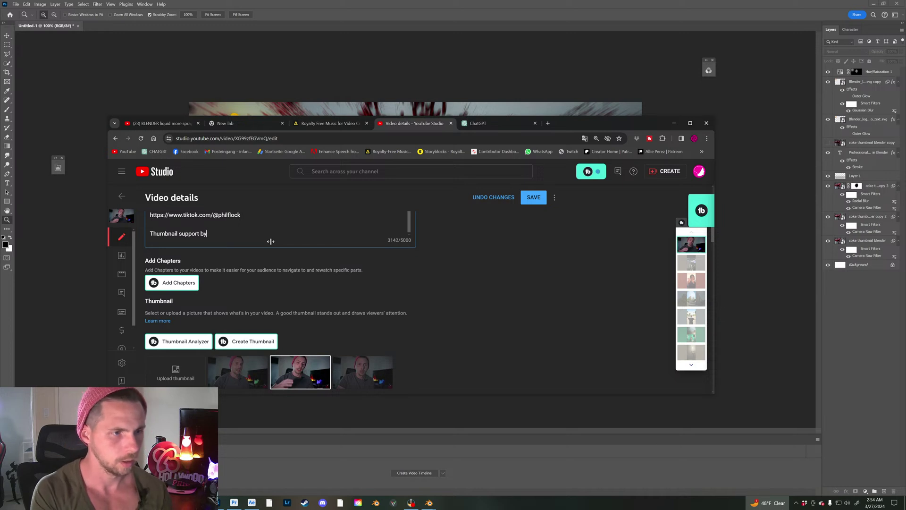
key(Return)
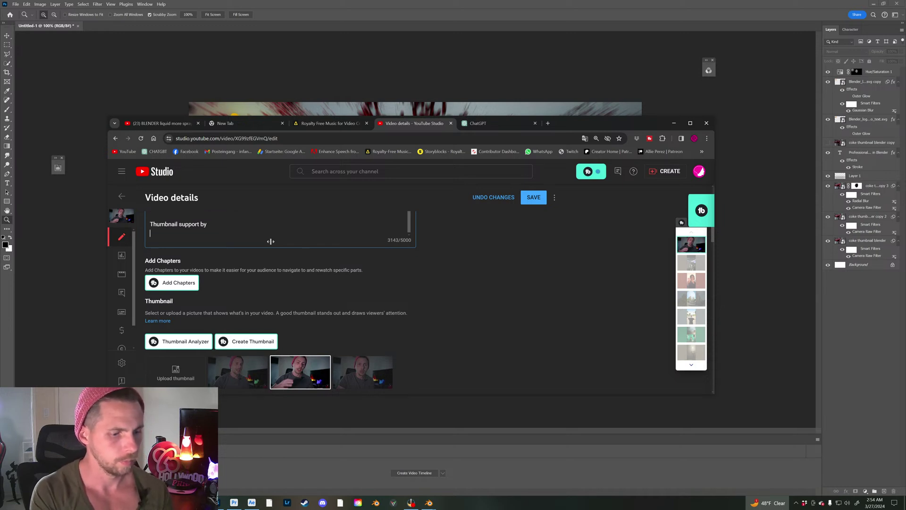
text(Te)
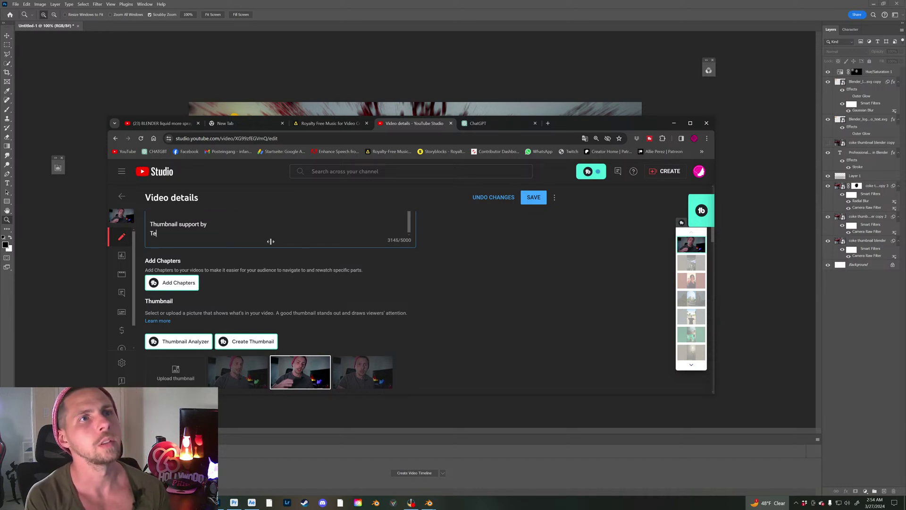
text(tra S)
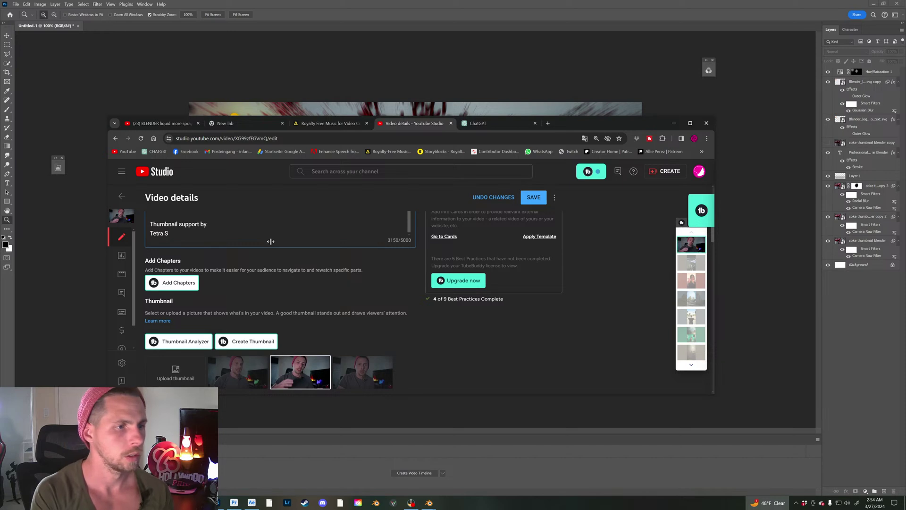
text(tudios)
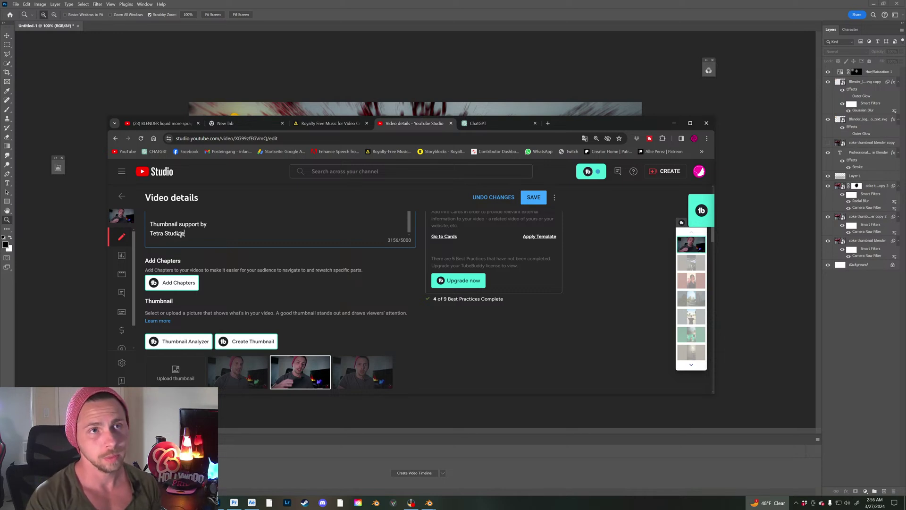
Step: Change the video title to "Making an EXPENSIVE Beverage Commercial using Blender! - Fluid Simulations!" and save the video details
scroll(338, 300, up, 3)
scroll(338, 313, down, 5)
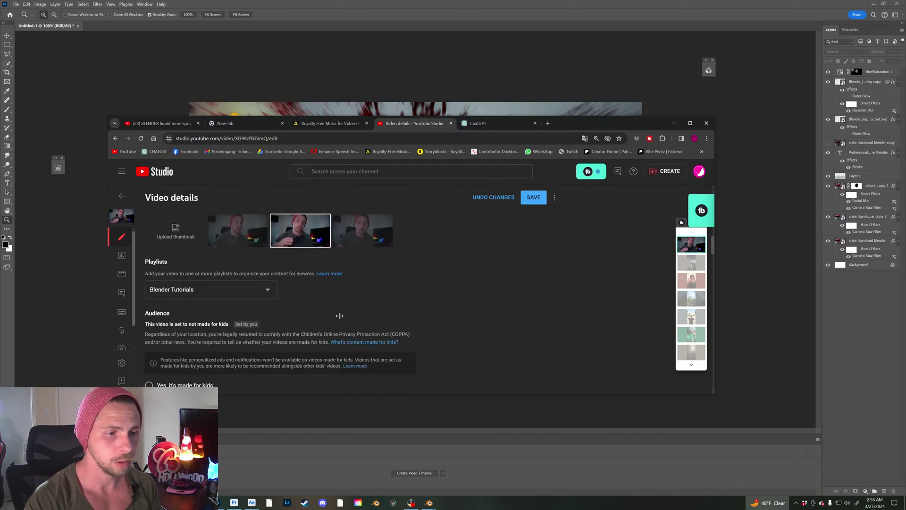
scroll(338, 313, up, 1)
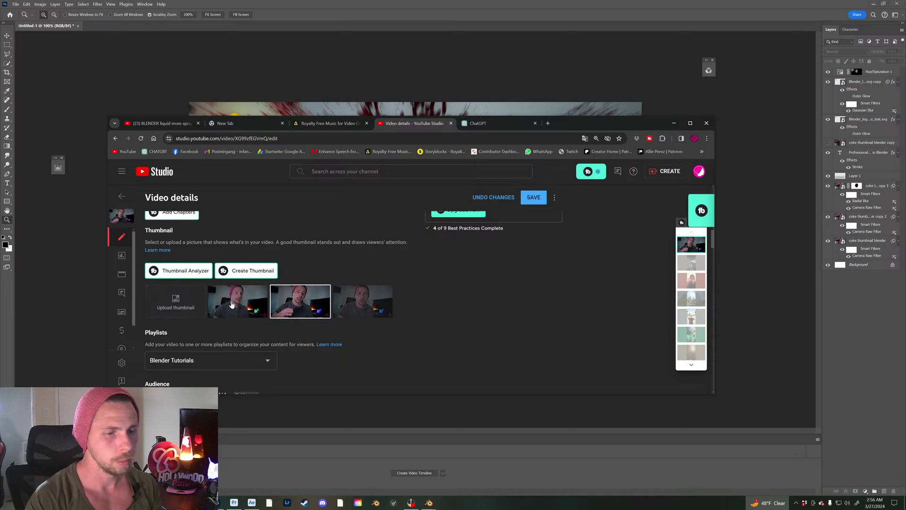
scroll(232, 304, up, 10)
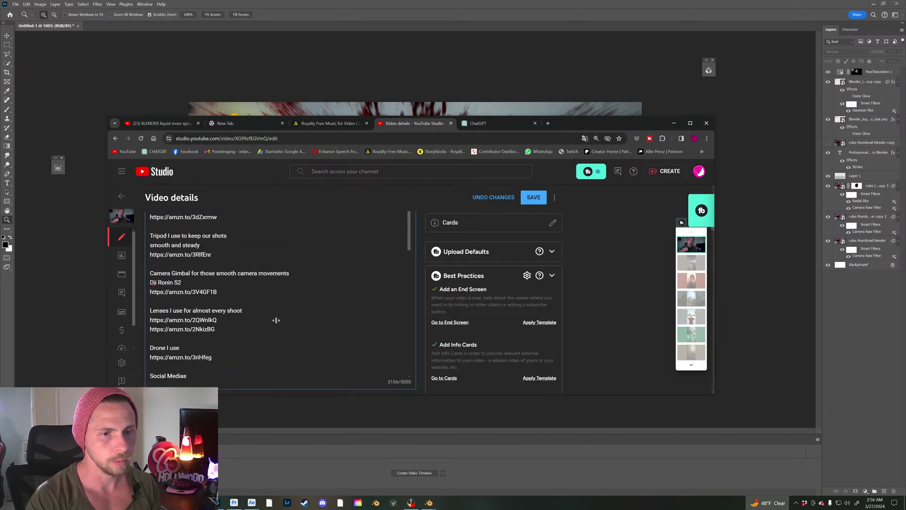
scroll(288, 314, up, 5)
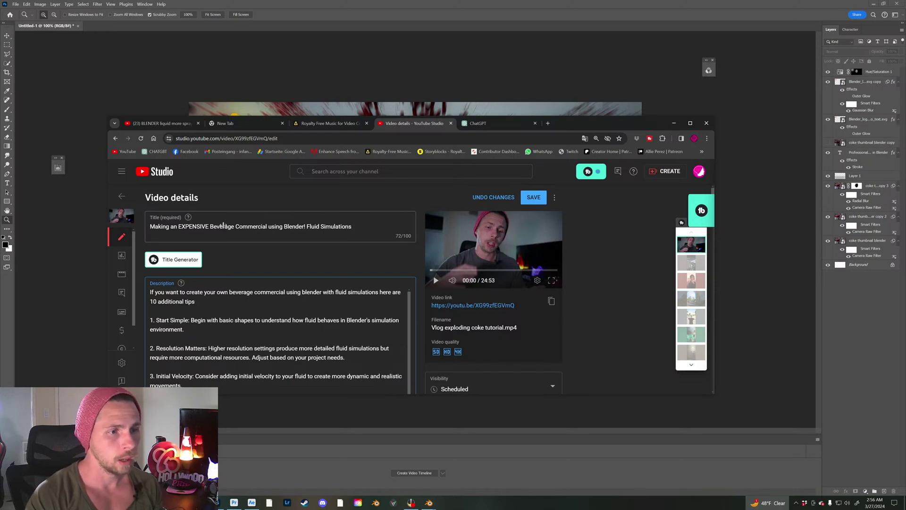
click(305, 226)
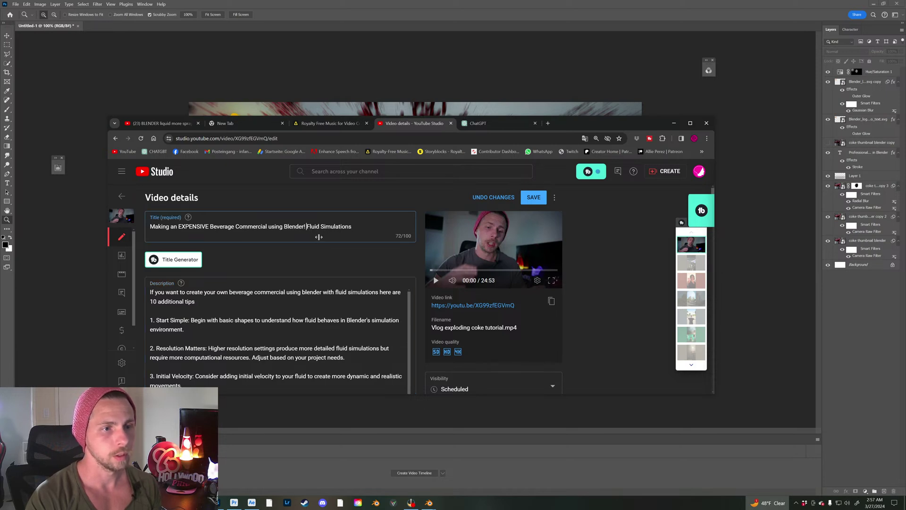
text(-)
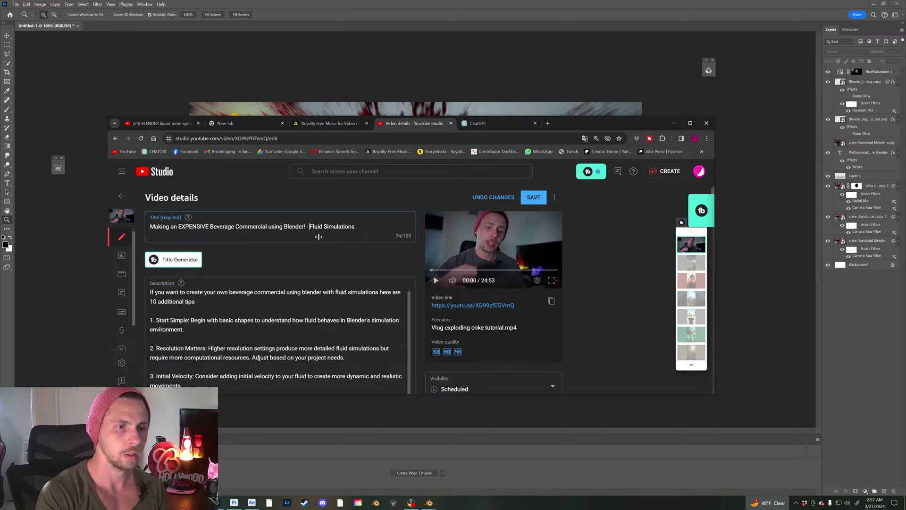
click(357, 227)
text(!)
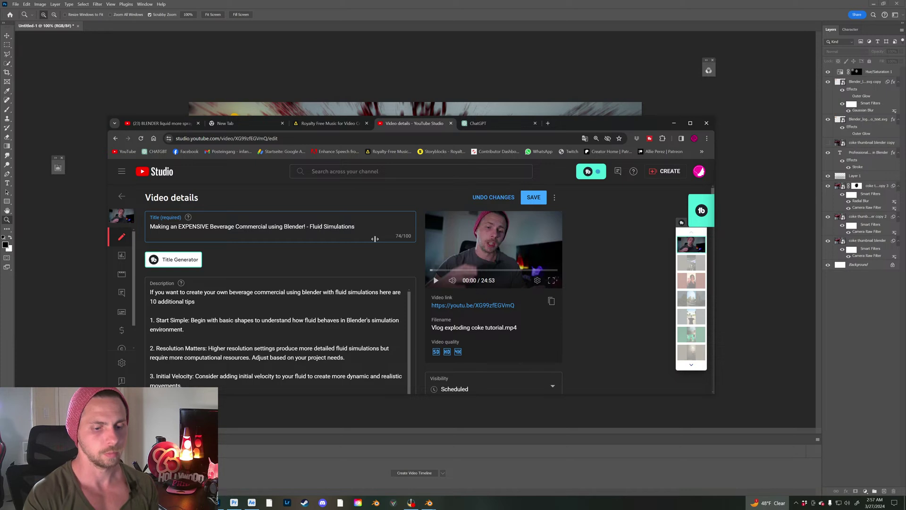
click(534, 197)
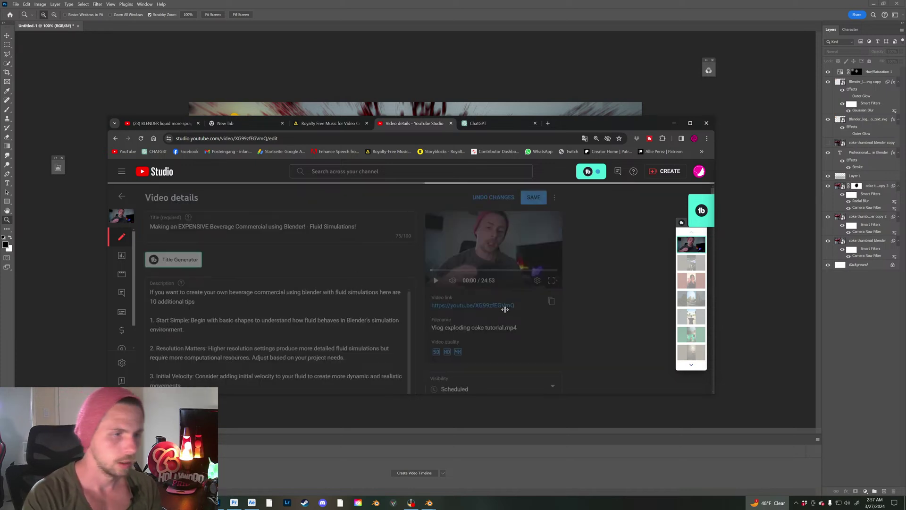
Step: Close the ChatGPT tab and minimise the browser window
scroll(283, 325, down, 2)
scroll(211, 320, up, 2)
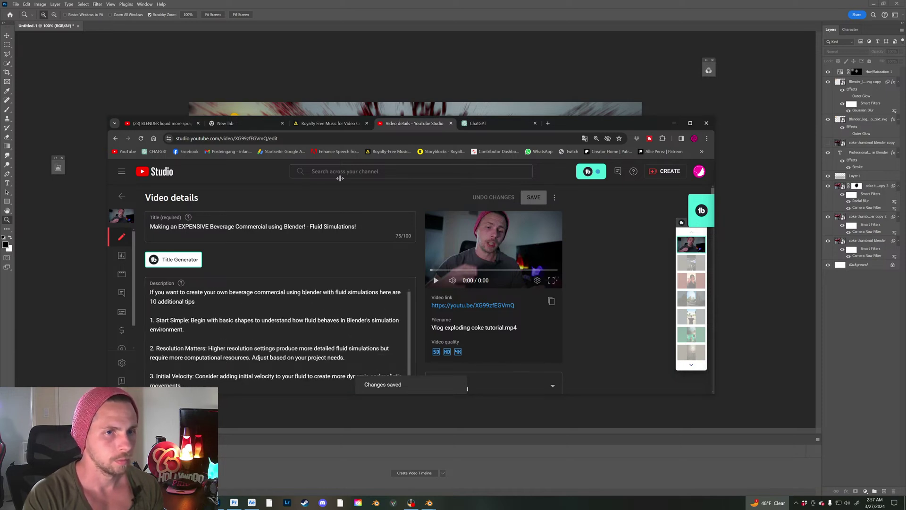
click(534, 123)
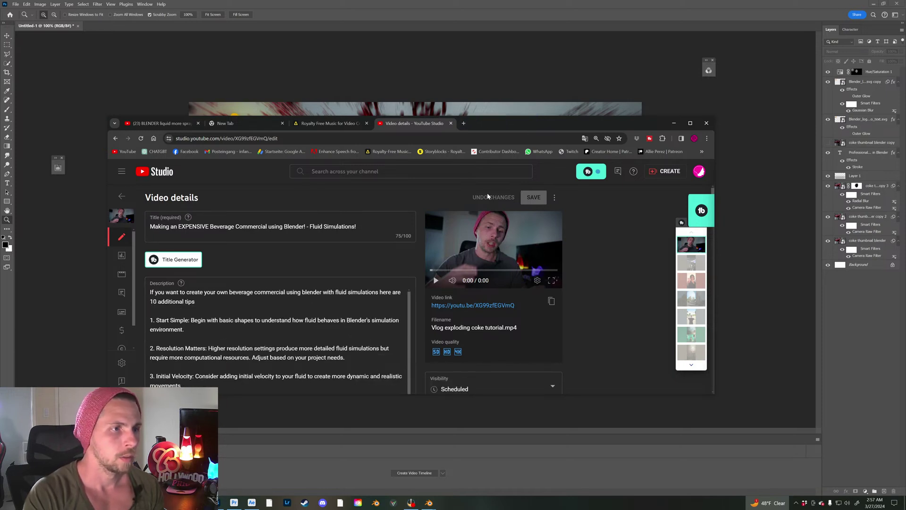
click(673, 123)
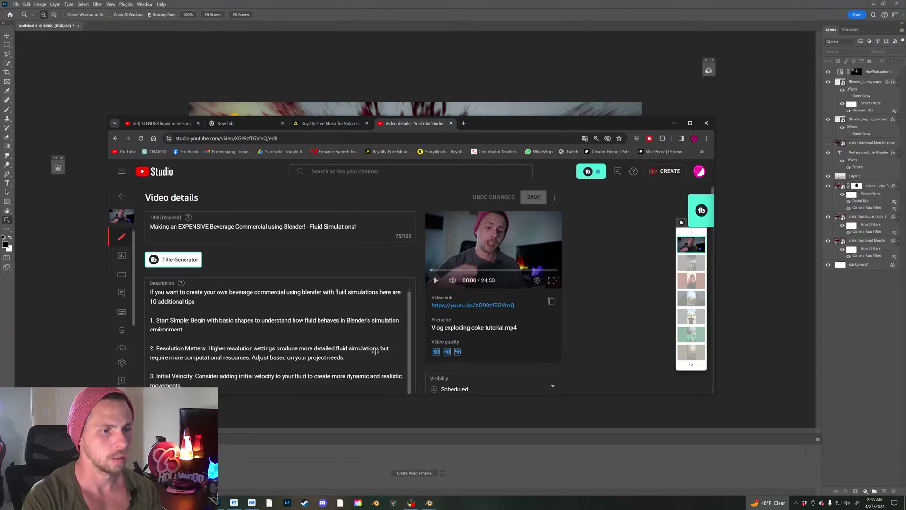
Step: Add the thumbnail contributor's @ handle on a new line below "Tetra Studios" in the video description and save the changes
scroll(375, 351, down, 15)
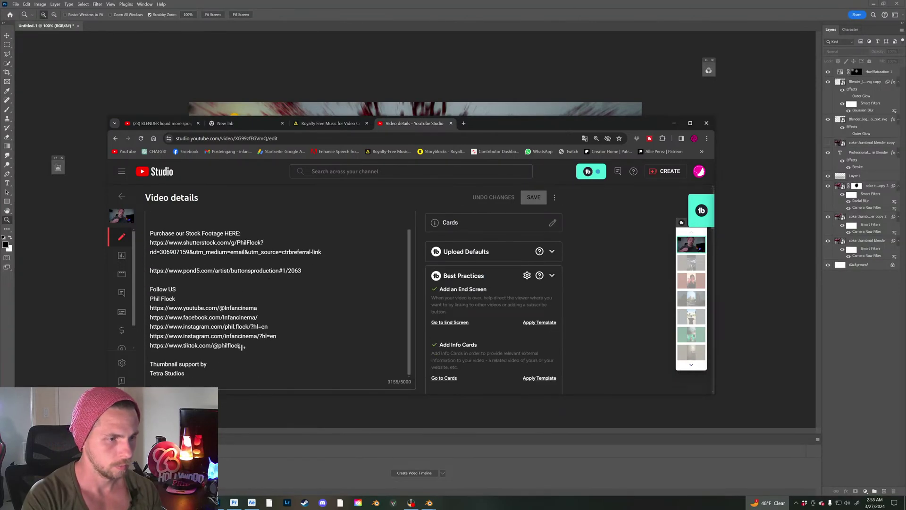
click(204, 369)
key(Return)
key(Return)
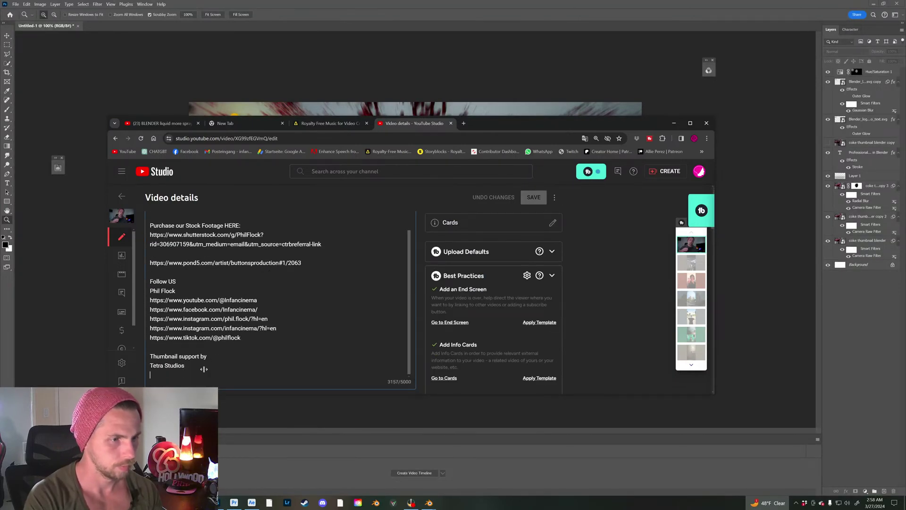
text(@syedin3D)
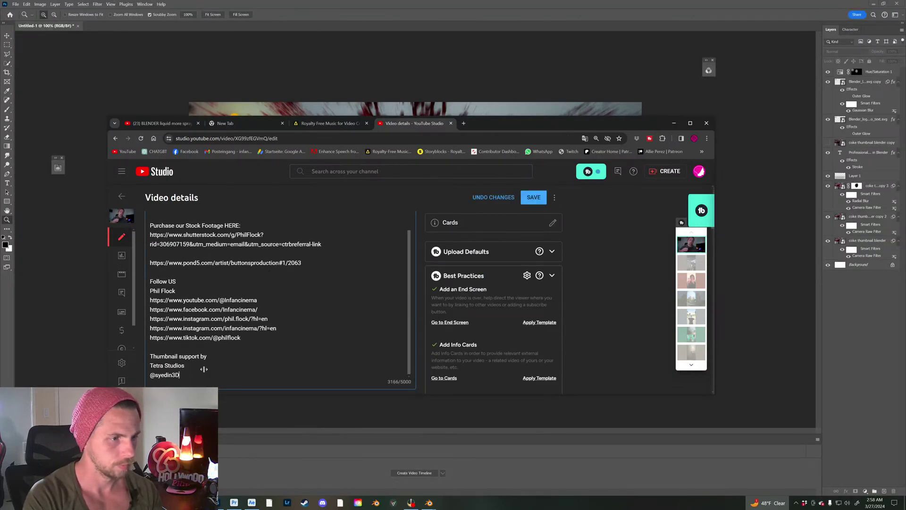
click(534, 199)
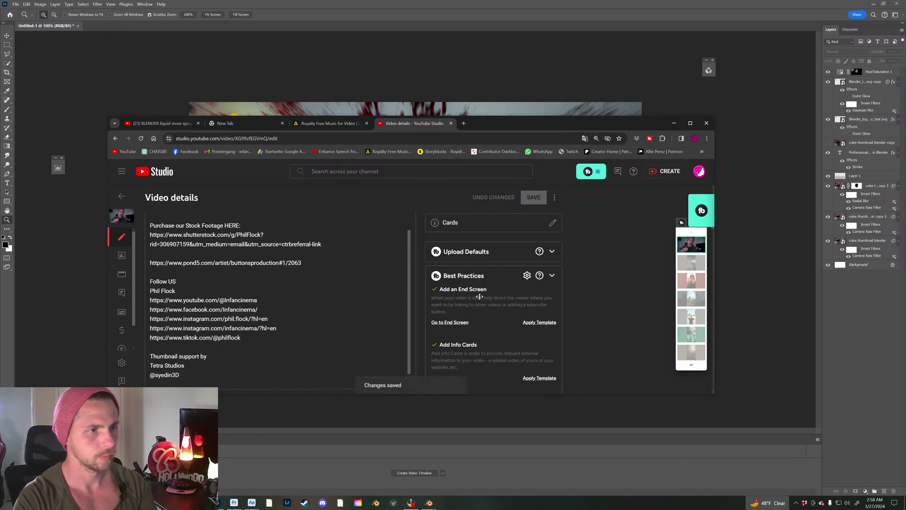
Step: Close the empty New Tab in the browser, leaving the Artlist music search and YouTube Studio tabs open
click(331, 124)
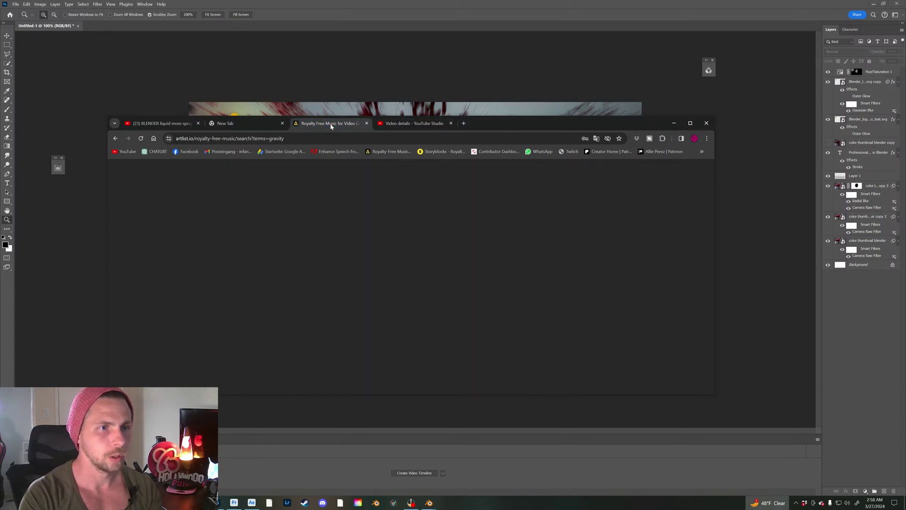
click(233, 125)
click(282, 124)
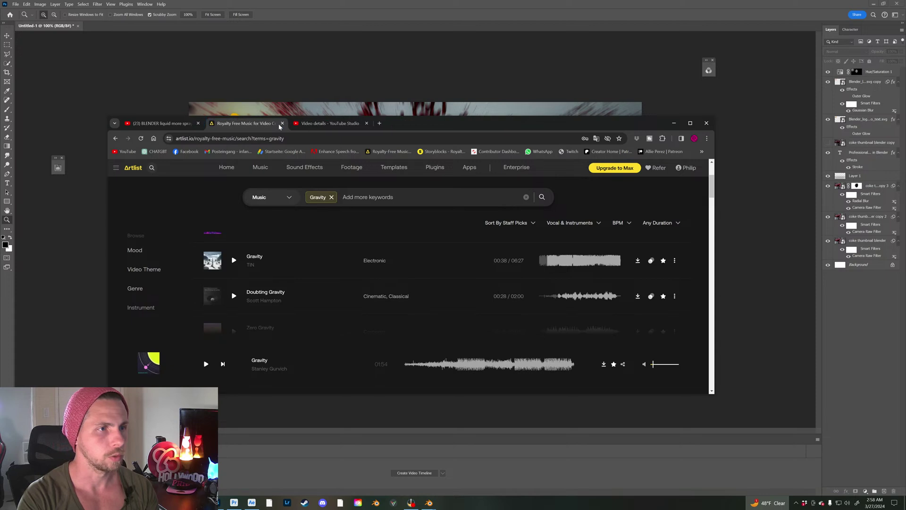
Step: Minimise the browser and pause the Coca-Cola commercial playback in Premiere Pro
click(675, 124)
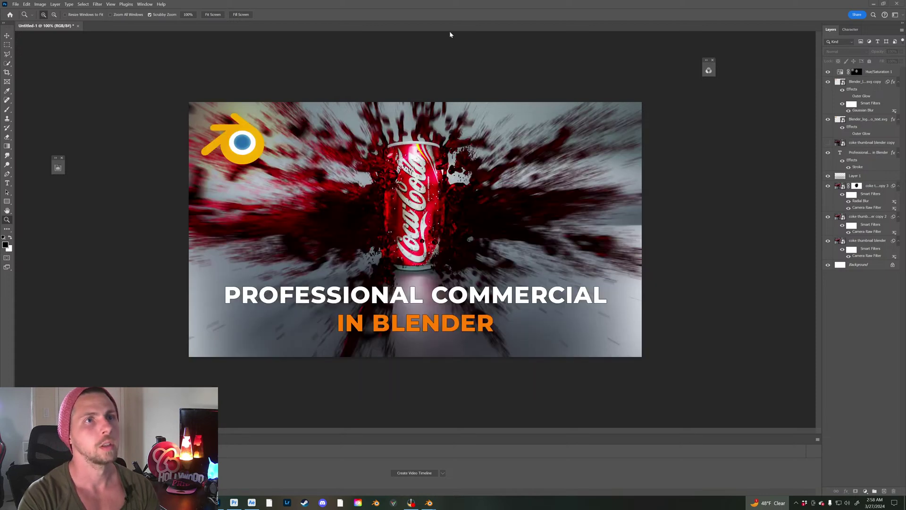
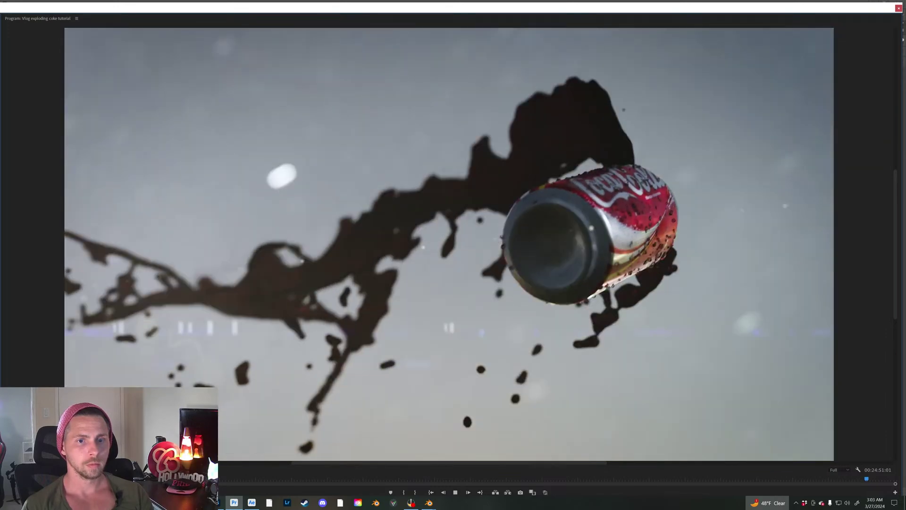
key(space)
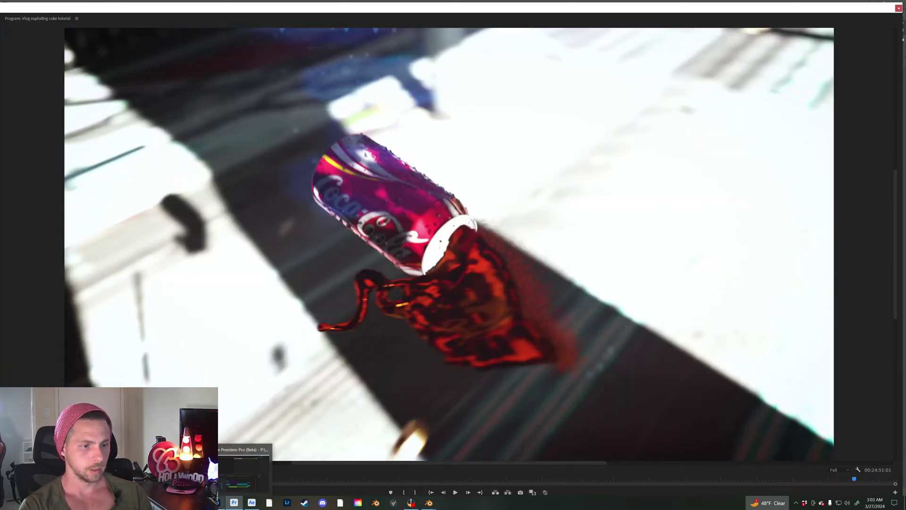
Step: Switch to the Blender window with the coke thumbnail scene, select the spray-emitting fluid cube and examine the whole scene layout around the can
mouse_move(429, 503)
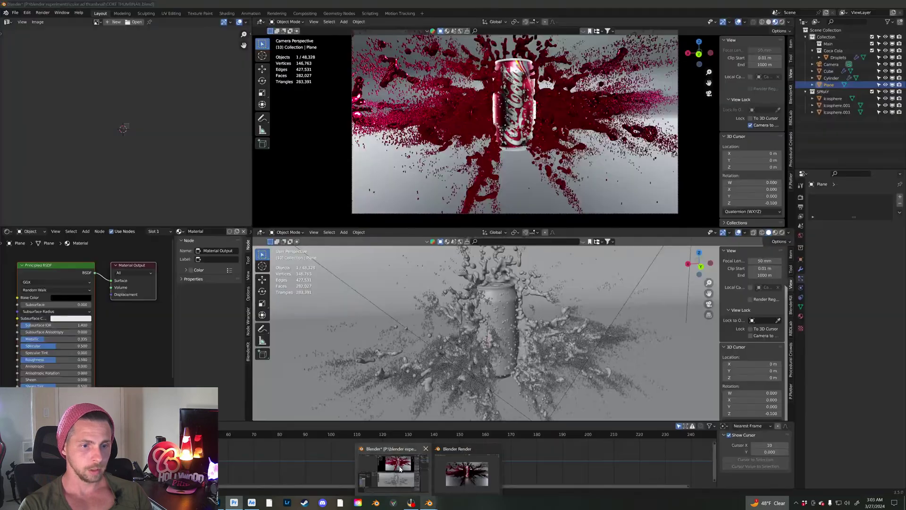
click(400, 468)
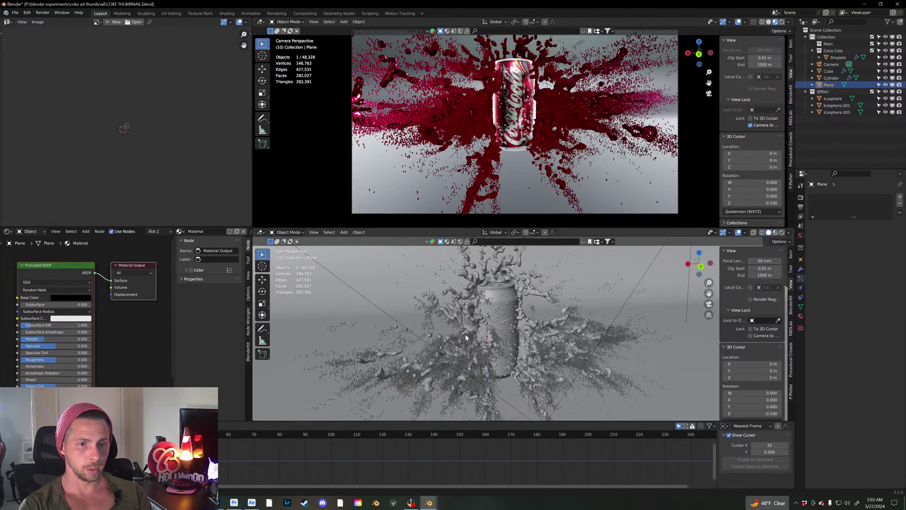
middle_drag(510, 327, 468, 360)
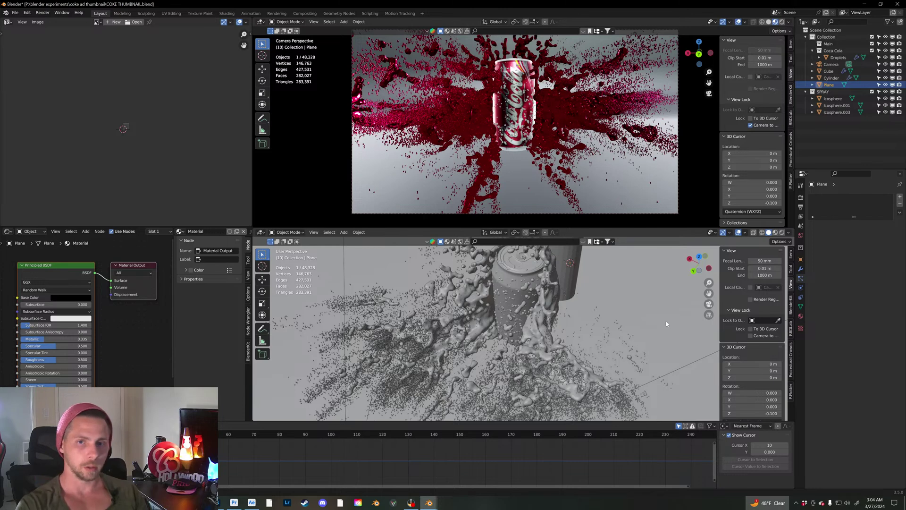
click(566, 369)
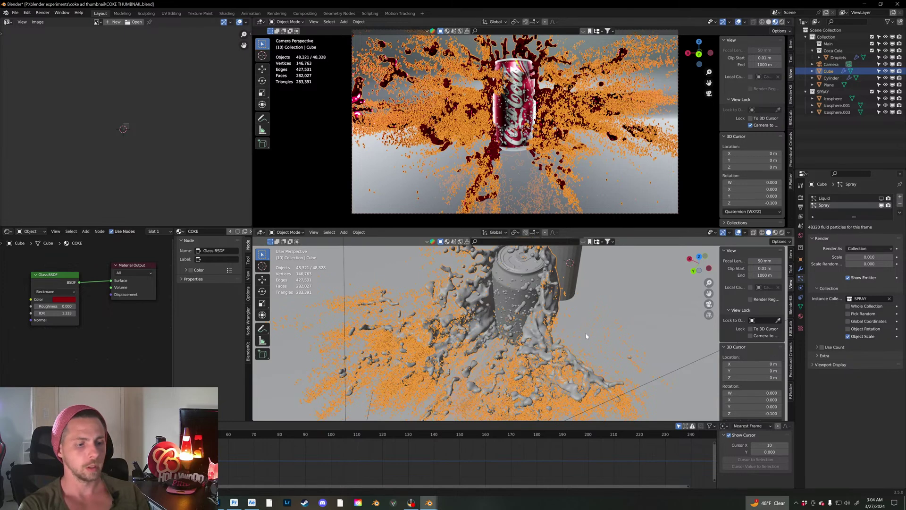
scroll(586, 336, down, 12)
scroll(588, 333, up, 3)
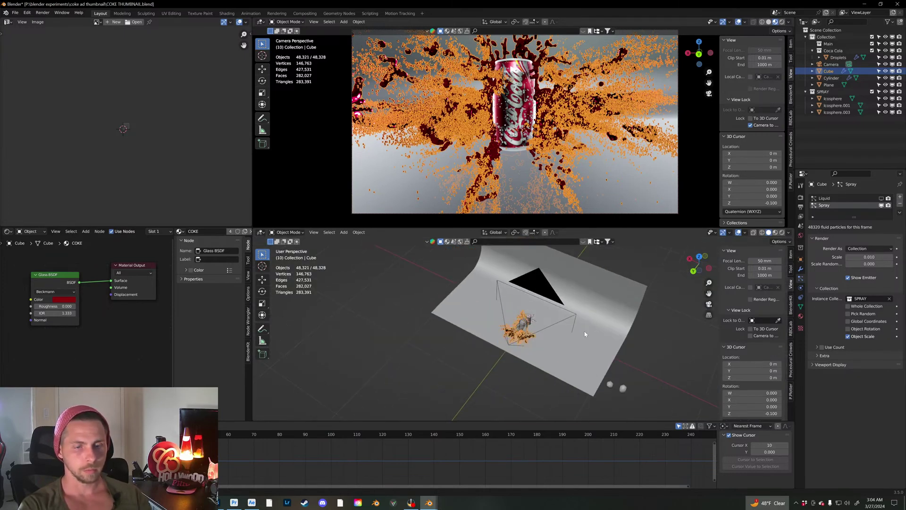
scroll(585, 334, up, 1)
scroll(585, 333, up, 1)
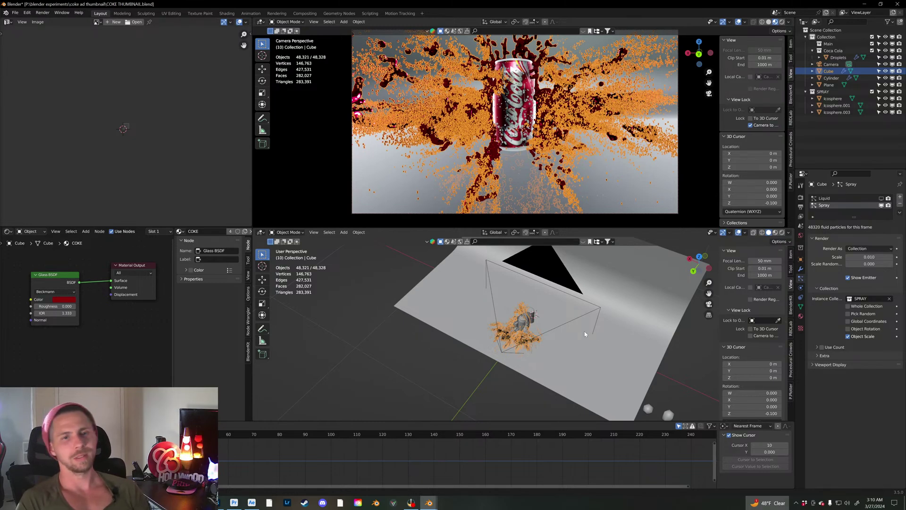
Step: Minimise Blender and play the floating-can shot in Premiere Pro, stepping back a few frames from the liquid pouring out
click(865, 5)
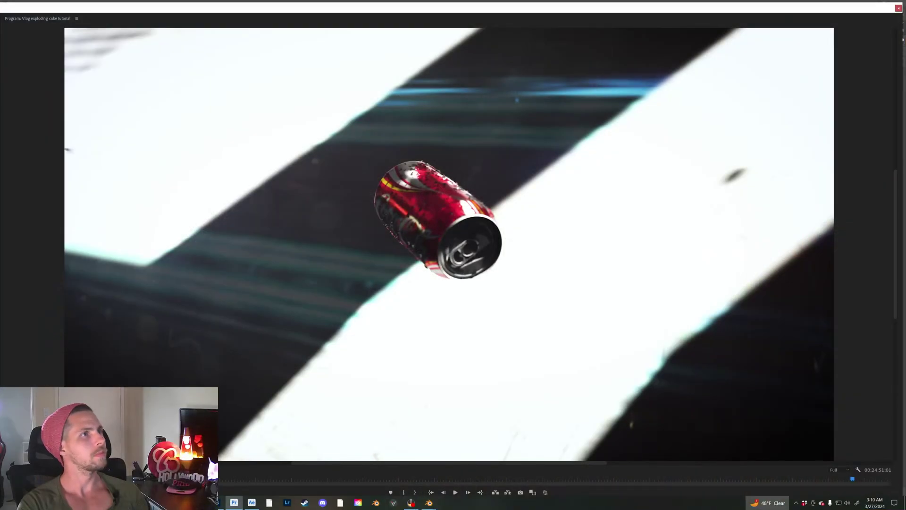
key(space)
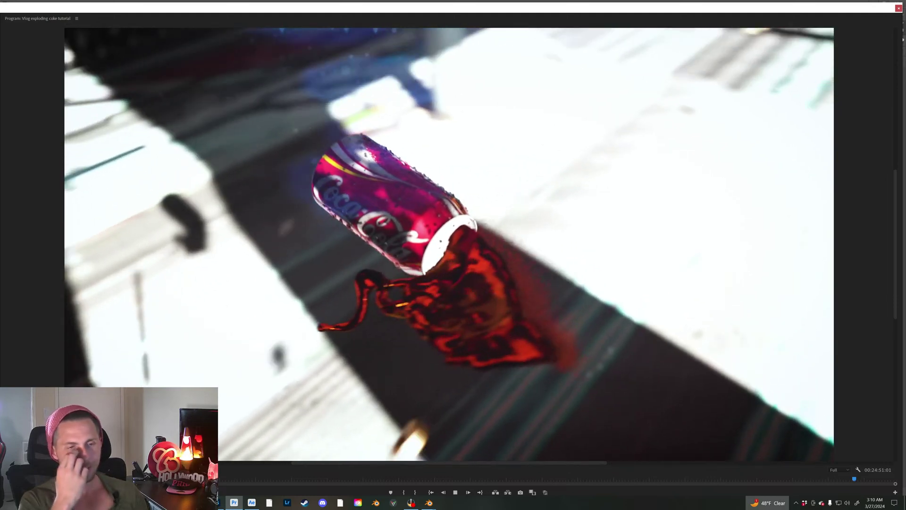
key(space)
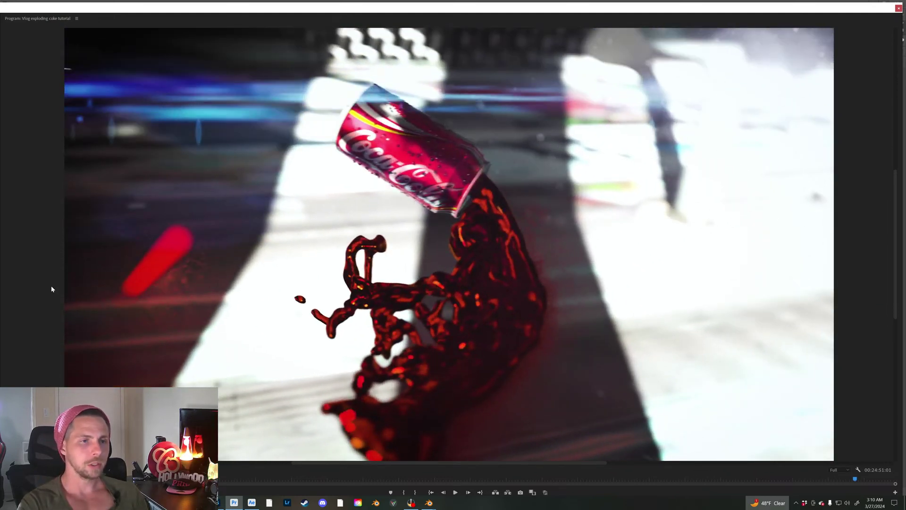
key(Left)
key(Left)
key(Left)
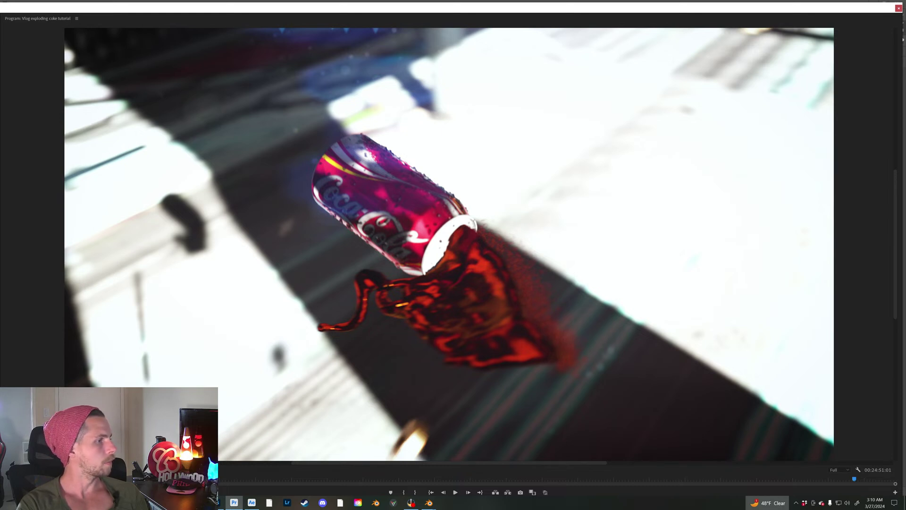
Step: Play the spaceship interior shot with the floating objects, pausing partway and resuming the playback
key(Delete)
key(space)
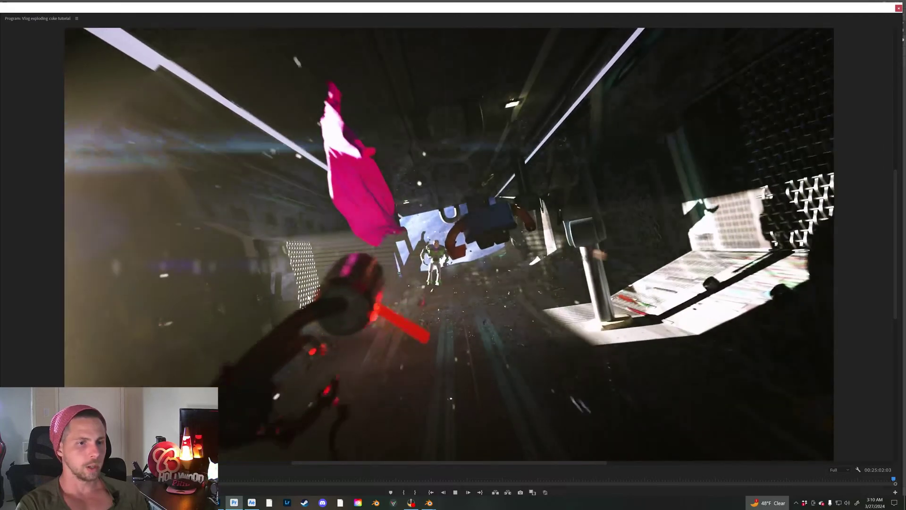
key(space)
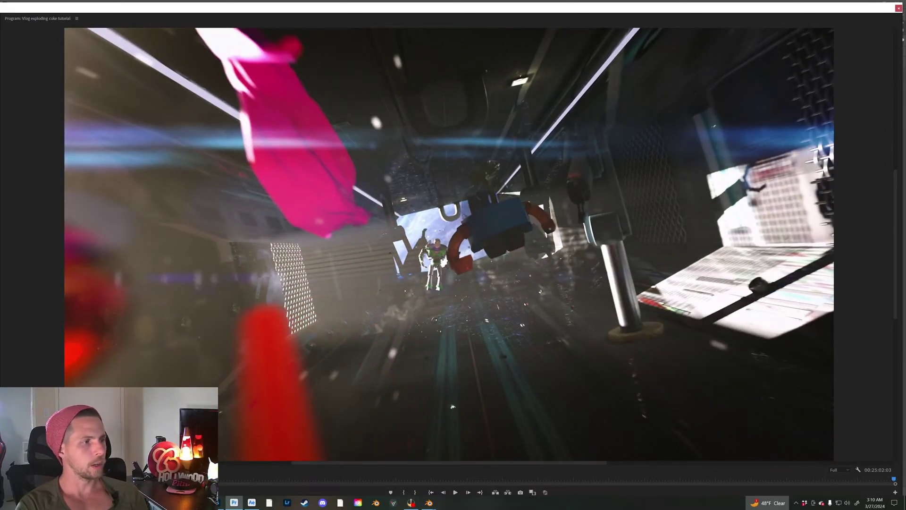
key(Up)
key(space)
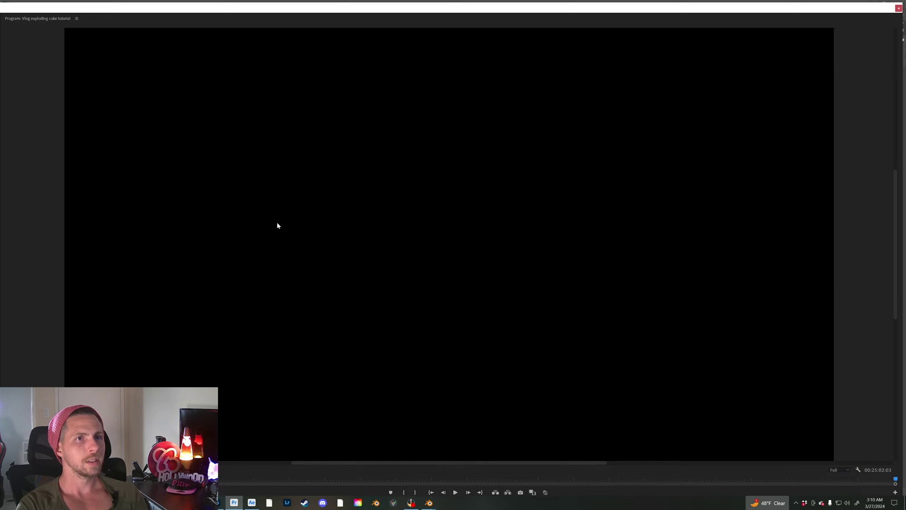
Step: Review the pouring can in the spaceship interior, pausing on the splash and playing on to the dark close-up of the can
key(space)
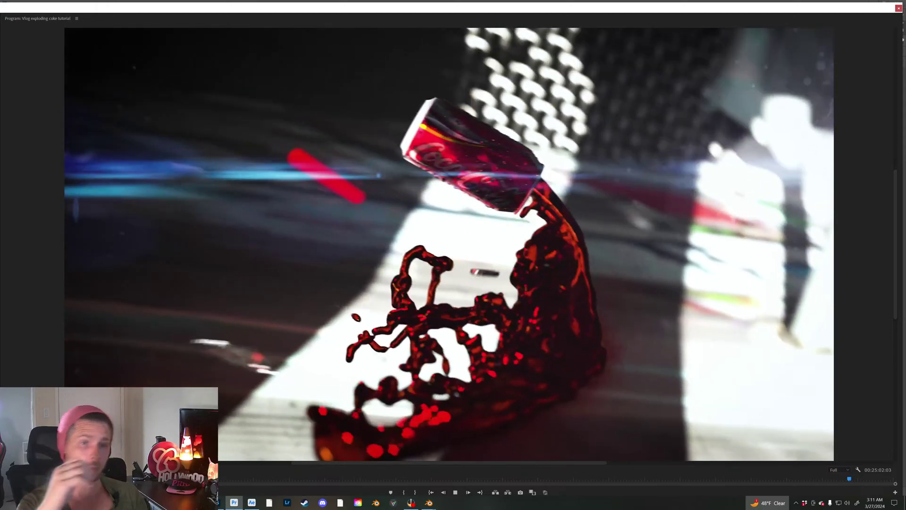
key(space)
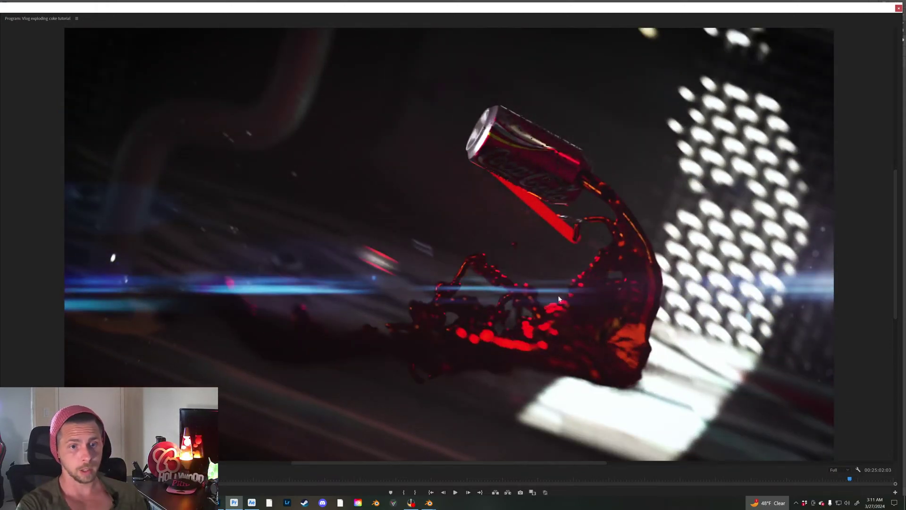
key(space)
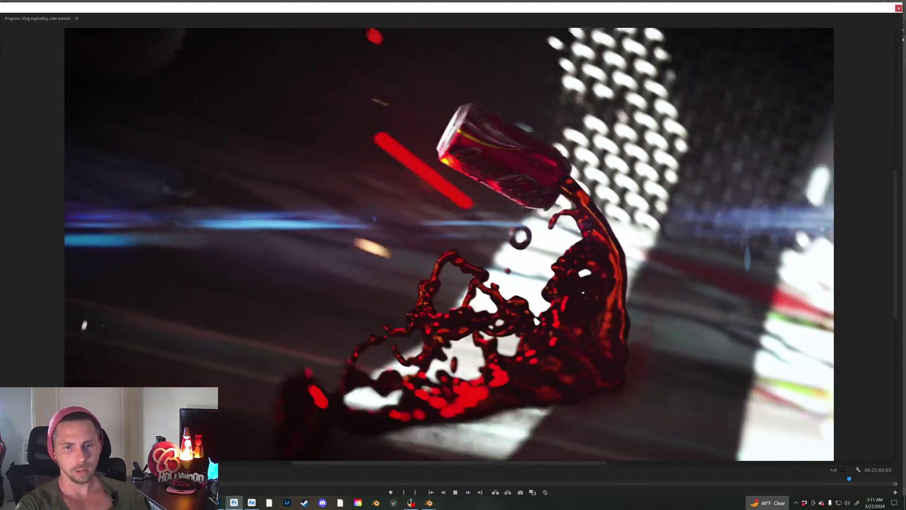
key(space)
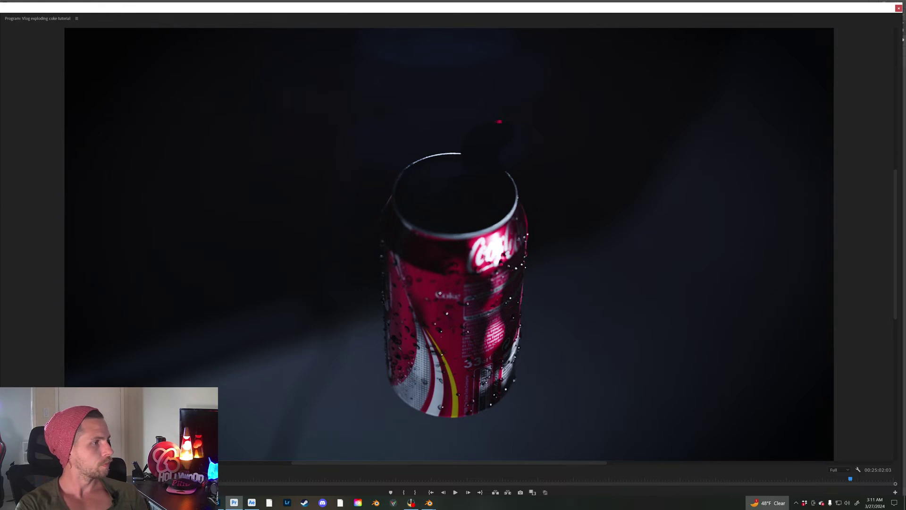
Step: Play on through the dark pouring shot and the outdoor can shots, pausing on the close-ups to examine the liquid
key(space)
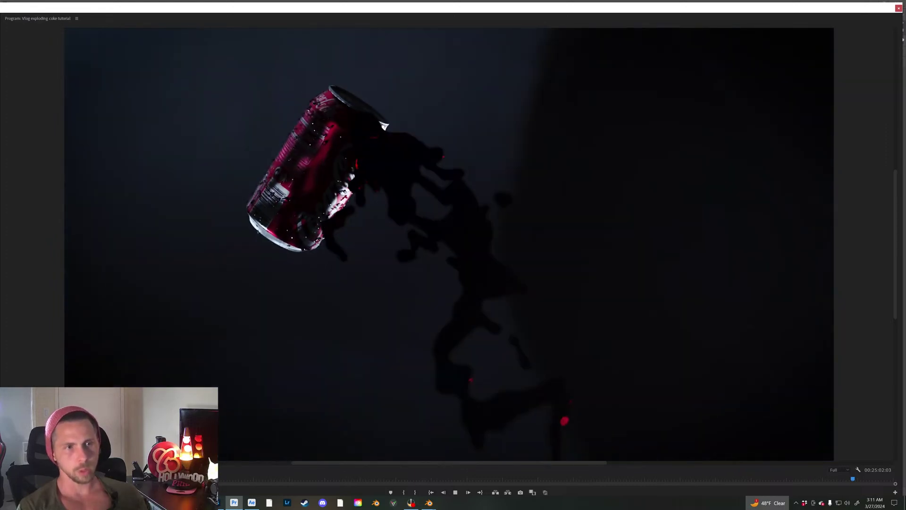
key(space)
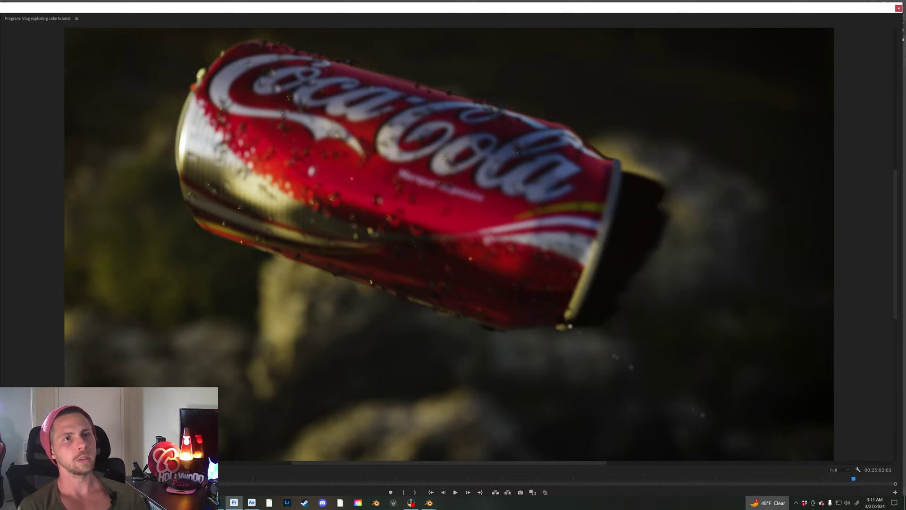
key(space)
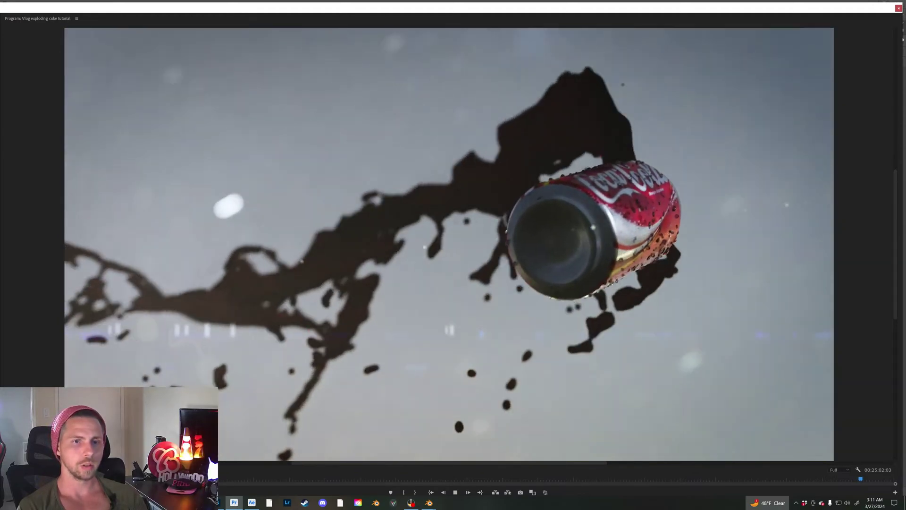
key(space)
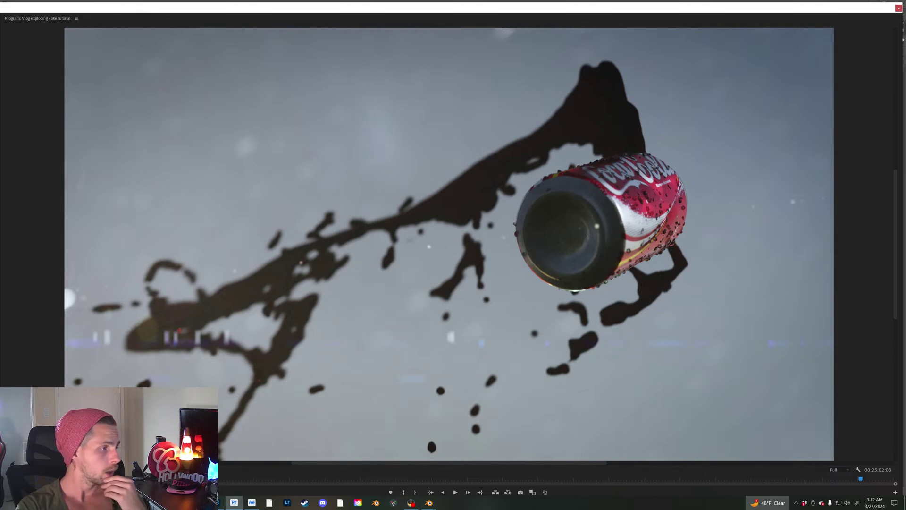
key(space)
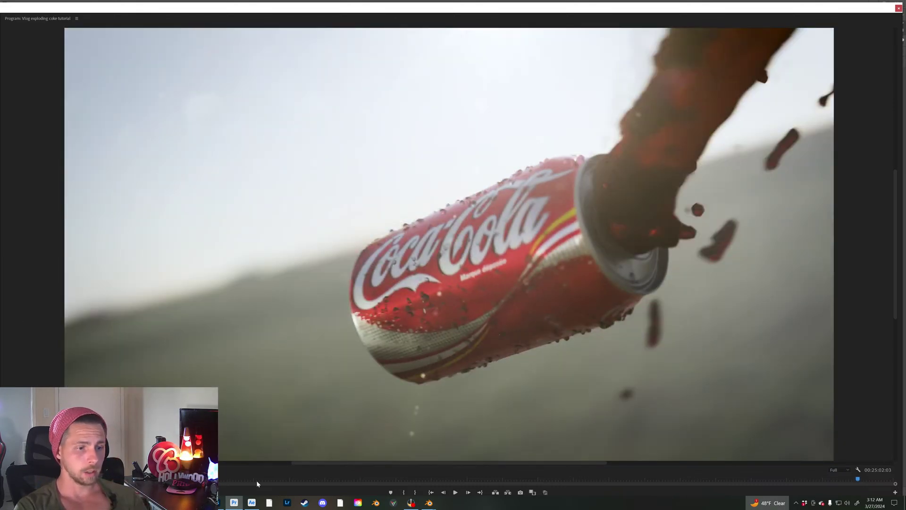
Step: Switch to After Effects and compare the can close-up with the Optical Flares layer Black Solid 1 hidden and shown
click(251, 502)
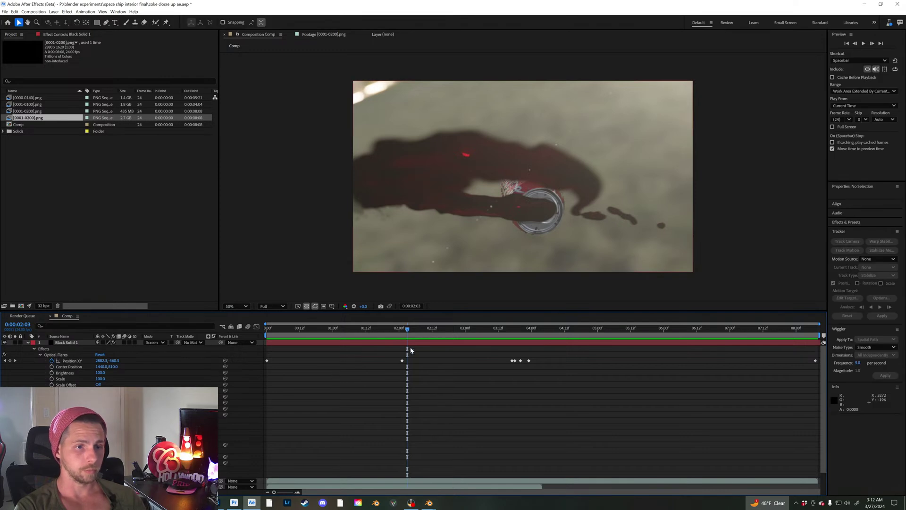
key(space)
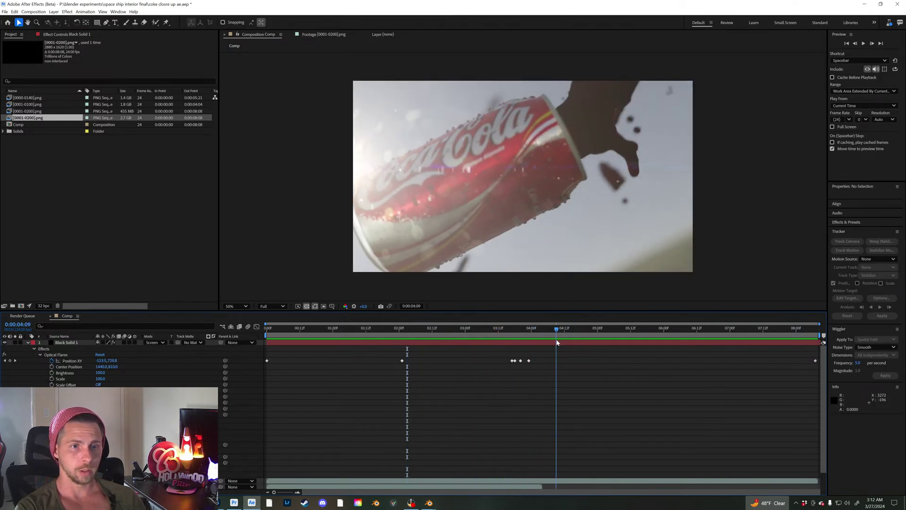
click(5, 343)
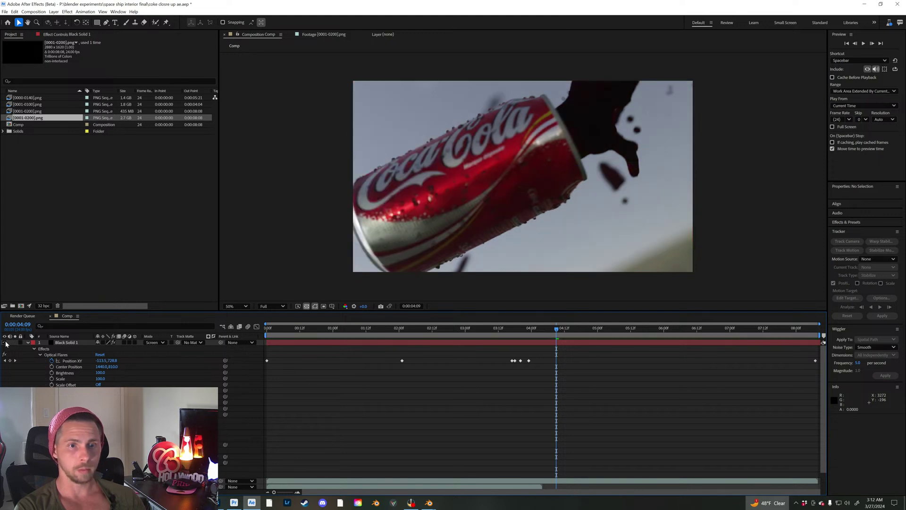
click(4, 342)
click(5, 342)
click(5, 342)
click(4, 342)
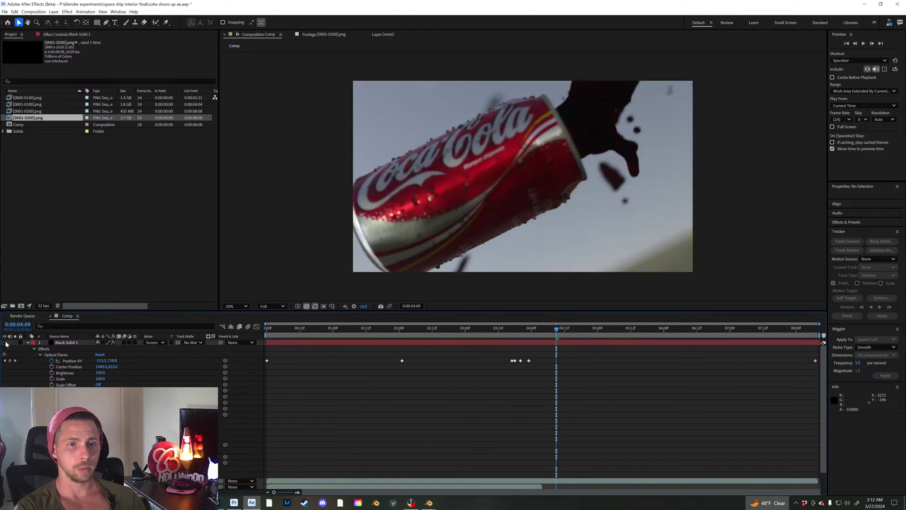
click(5, 342)
click(5, 342)
click(5, 342)
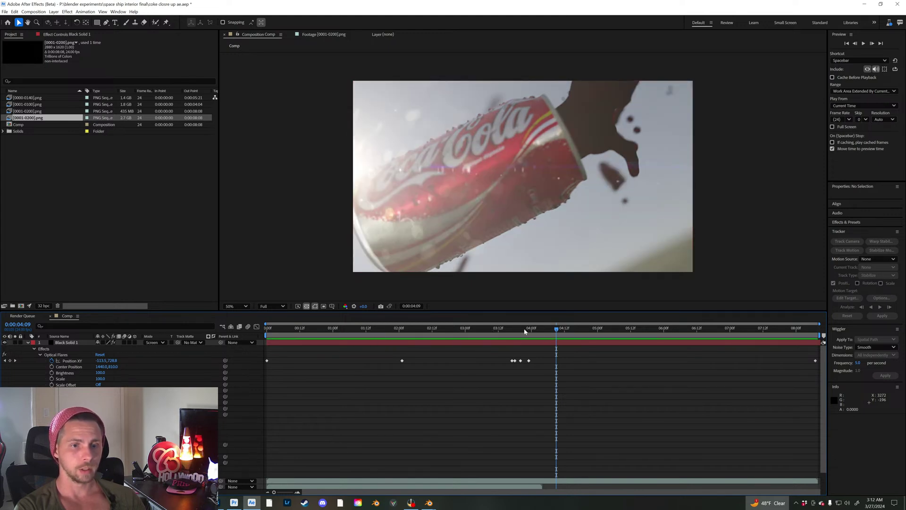
Step: Return the playhead to the start of the comp and open the Optical Flares options of the Black Solid 1 layer
drag(556, 329, 258, 342)
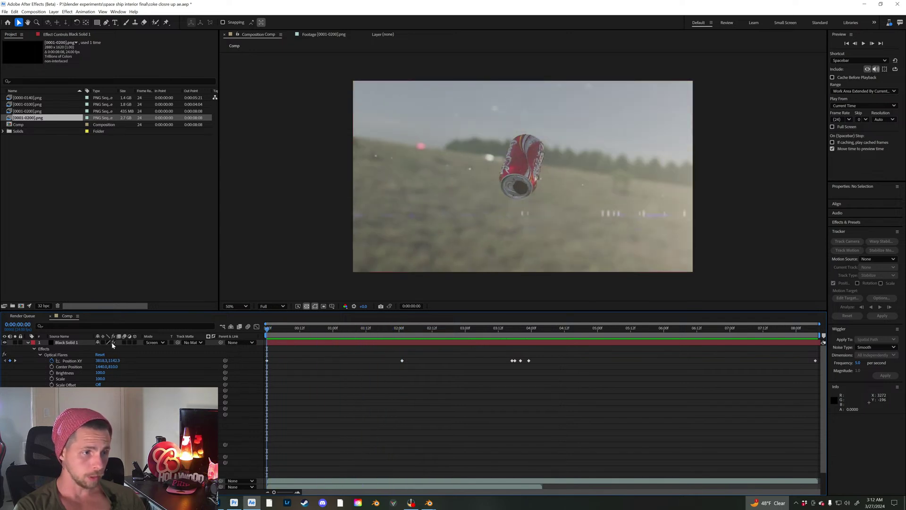
click(71, 342)
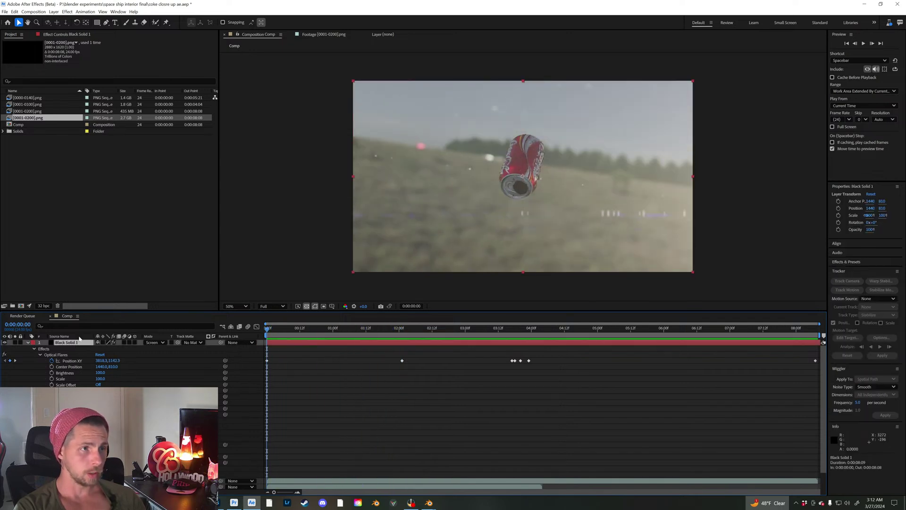
click(71, 34)
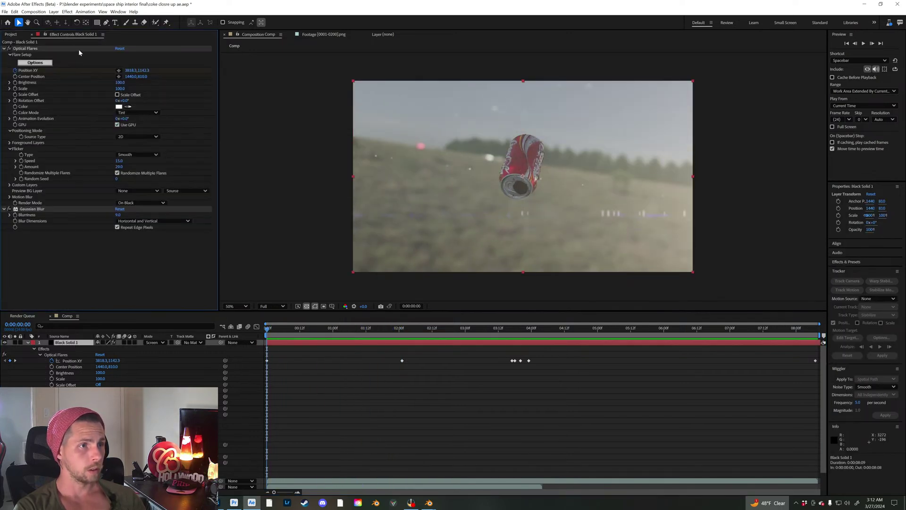
click(36, 63)
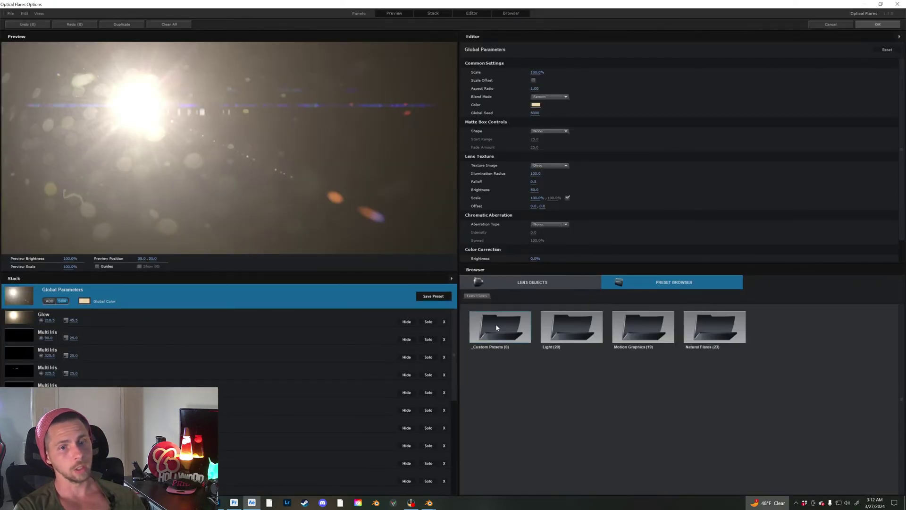
Step: Preview the Beached and Beam presets from the Light preset folder and load the Blue Spark preset
double_click(573, 331)
click(590, 333)
click(657, 331)
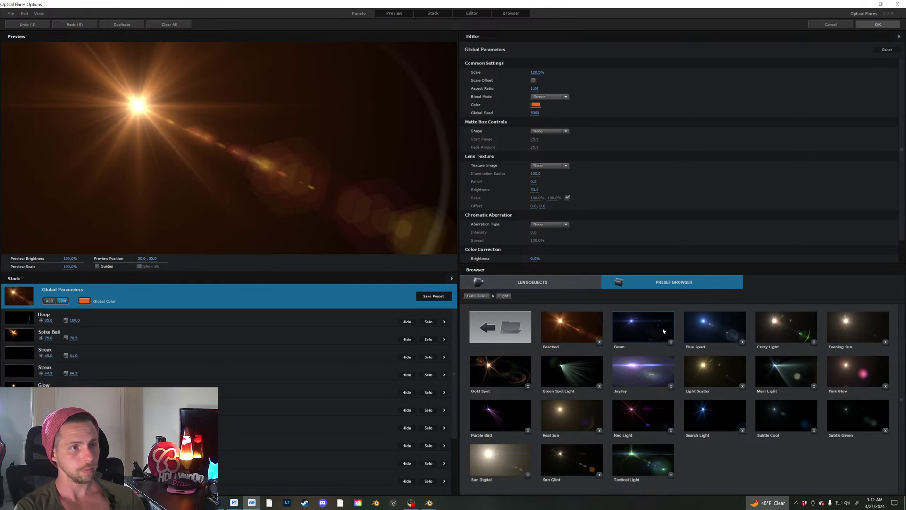
click(714, 330)
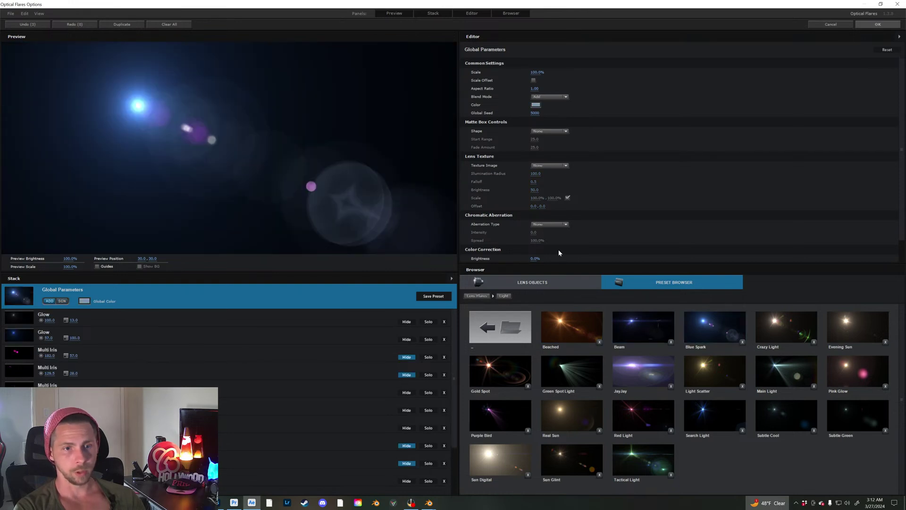
Step: Set the flare's lens texture image to Dirty and apply the Optical Flares settings to the layer
click(553, 166)
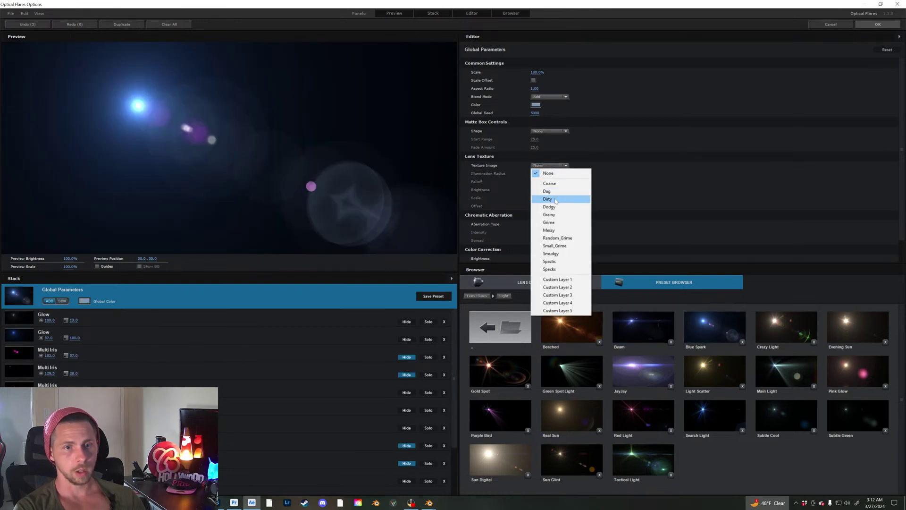
click(548, 199)
click(878, 25)
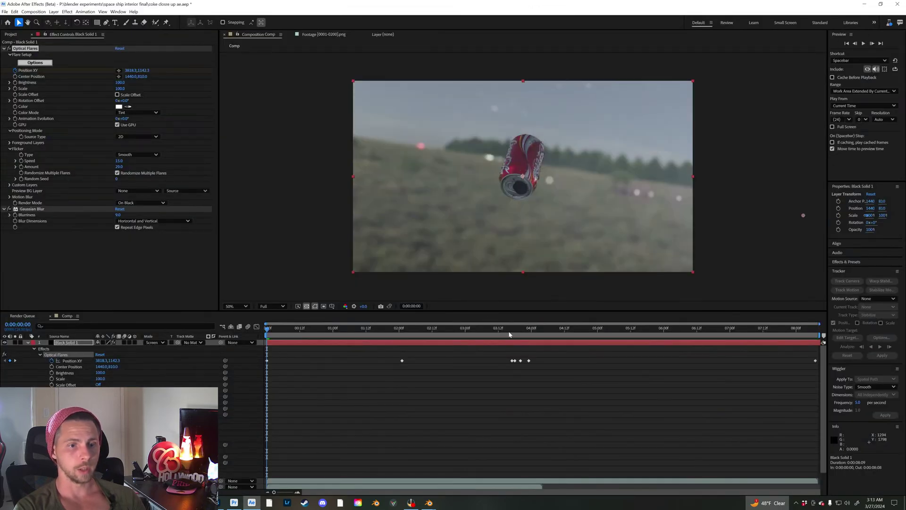
Step: Scrub the comp around the four-second mark and back to about three seconds to review the flare over the can close-up
click(522, 337)
drag(521, 337, 532, 333)
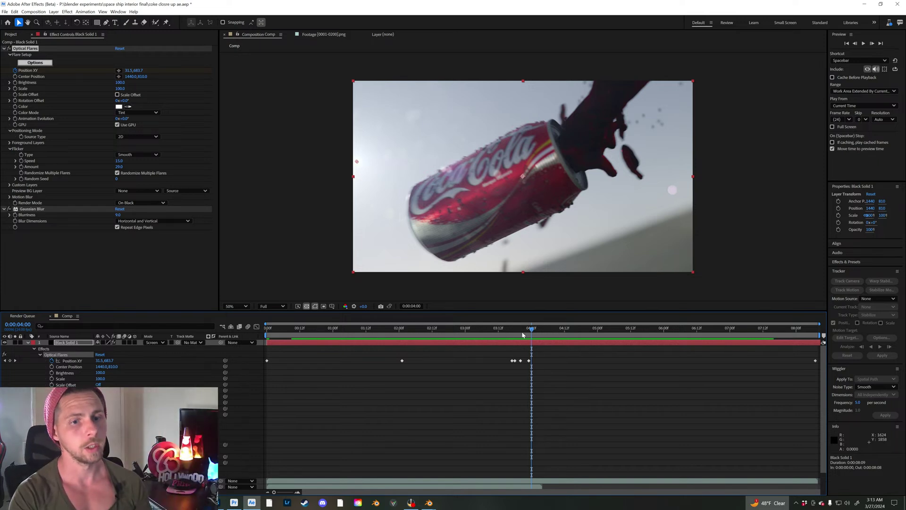
click(484, 329)
mouse_move(464, 333)
mouse_down()
mouse_move(354, 348)
mouse_move(474, 347)
mouse_up()
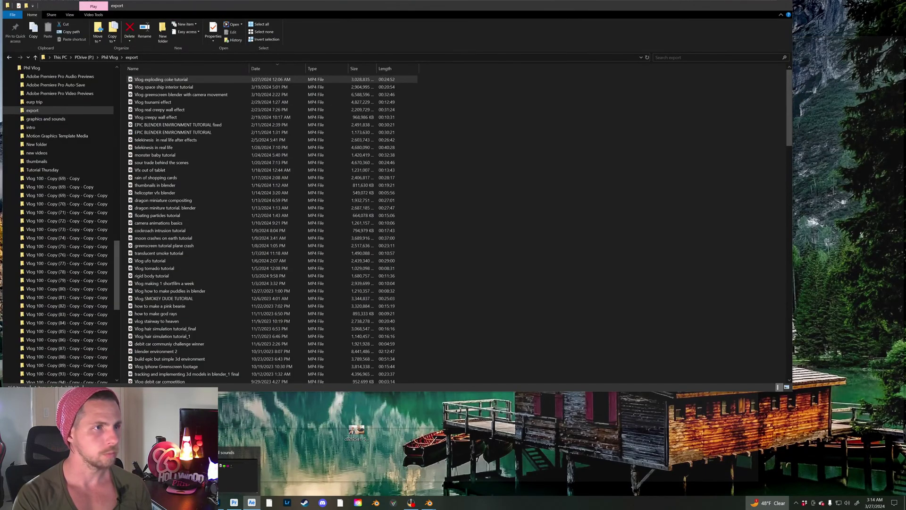
Step: Switch to File Explorer and open the BLENDER EXPERIMENTS folder from the quick access list
click(151, 474)
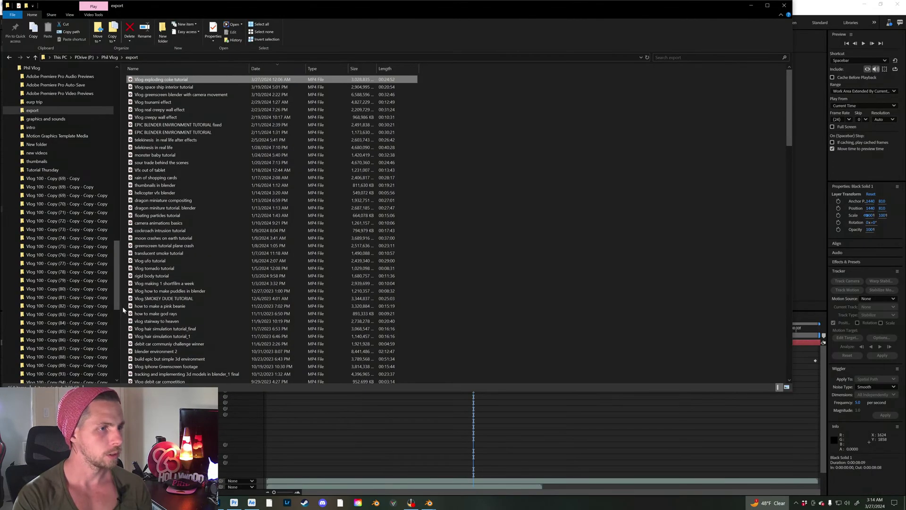
drag(117, 293, 125, 173)
scroll(62, 184, up, 10)
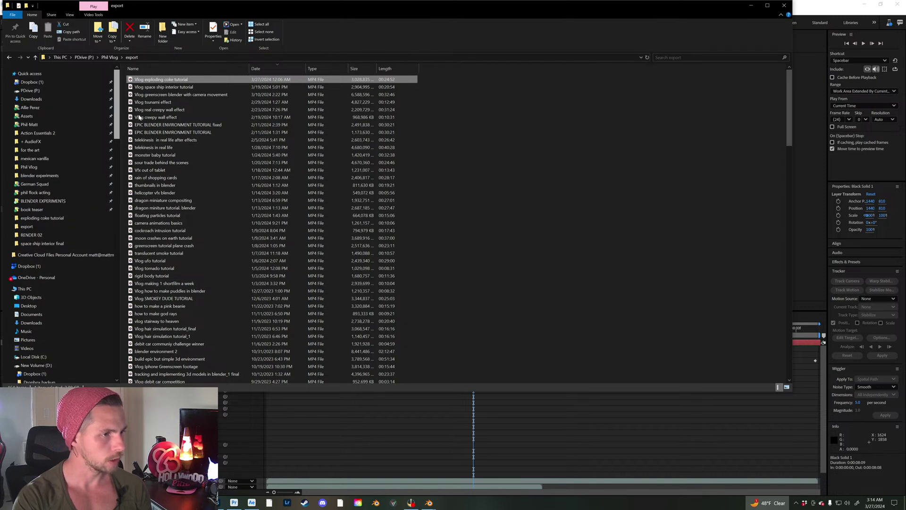
click(44, 201)
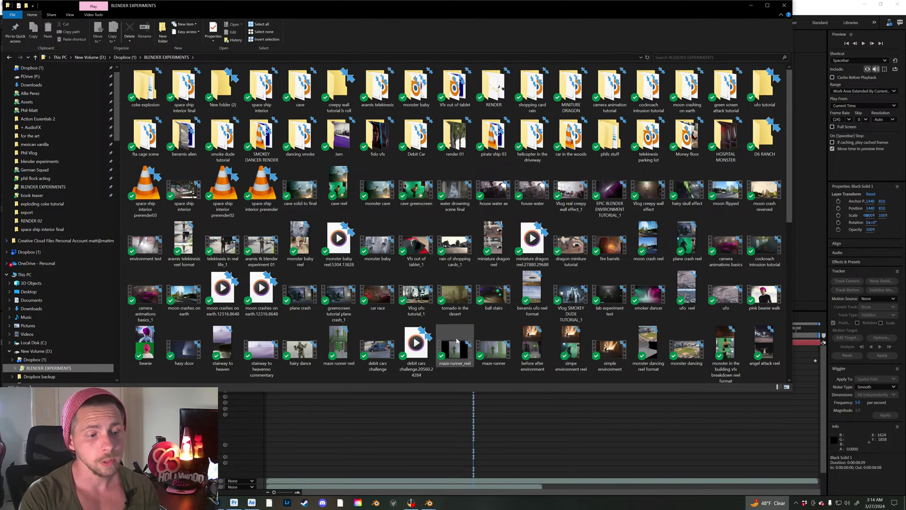
Step: Browse the rendered videos in the BLENDER EXPERIMENTS folder and open "car in the woods"
scroll(392, 303, down, 6)
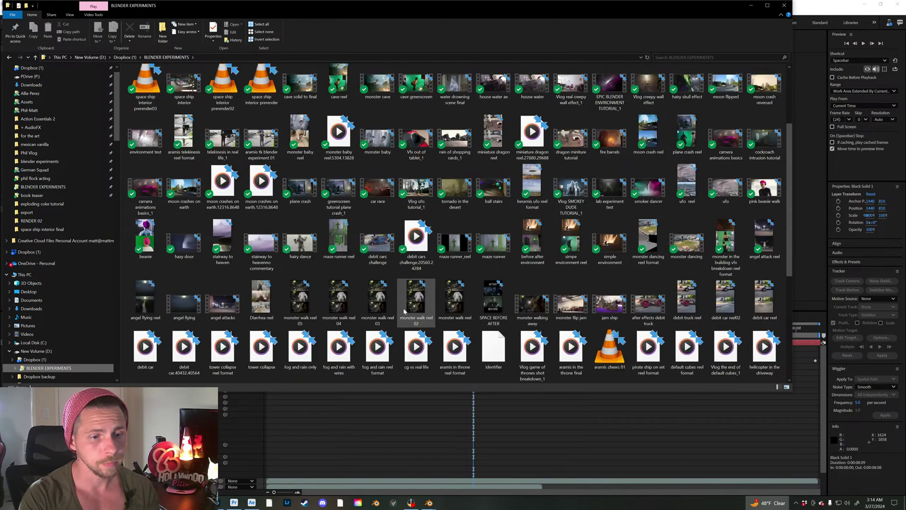
scroll(404, 312, up, 2)
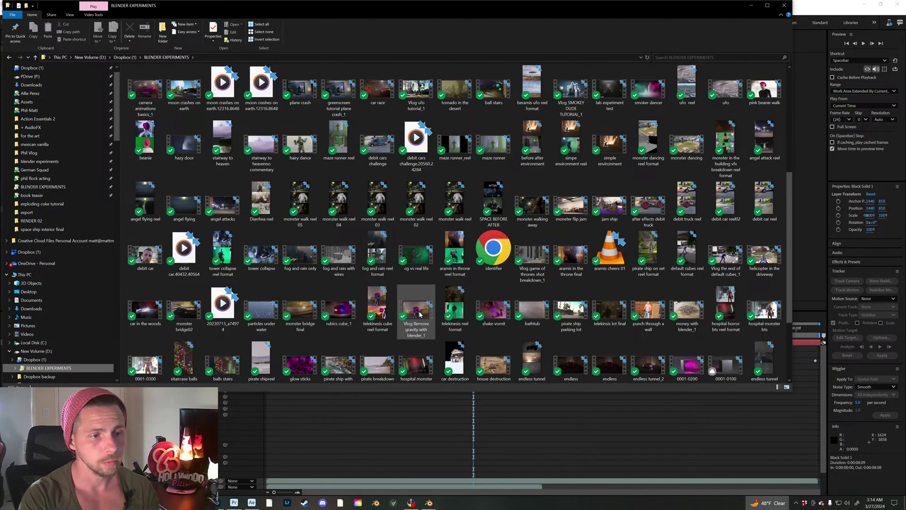
scroll(420, 313, up, 4)
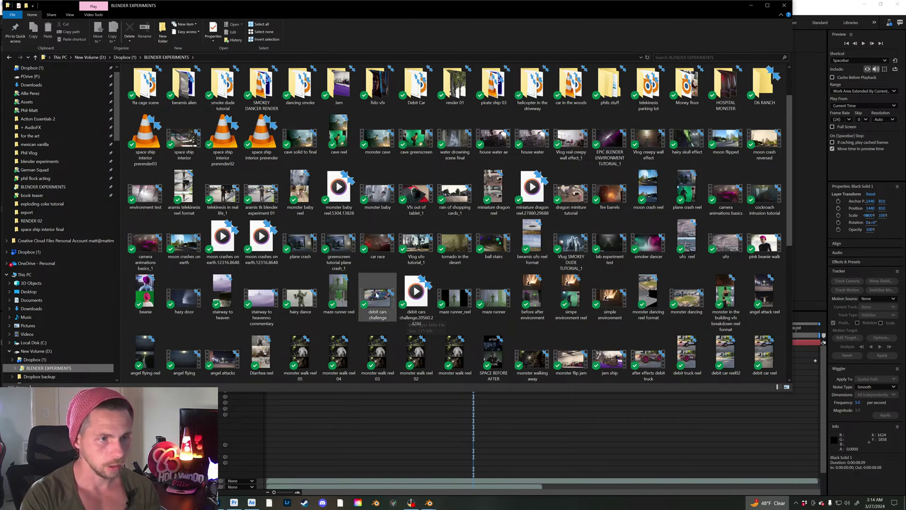
scroll(482, 316, down, 3)
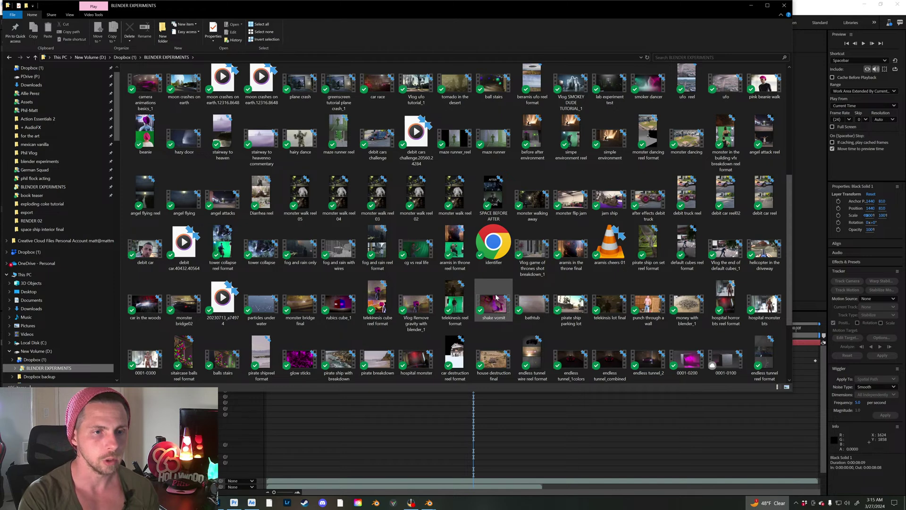
scroll(496, 297, down, 3)
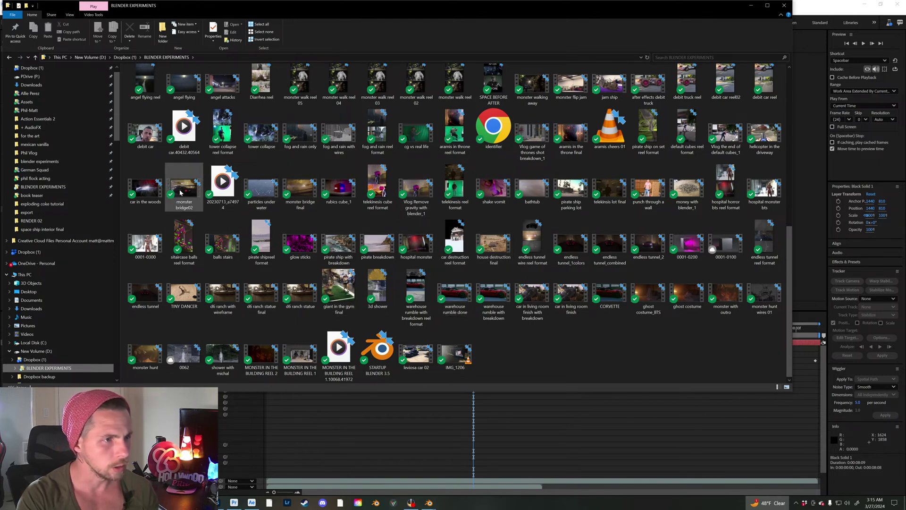
click(141, 190)
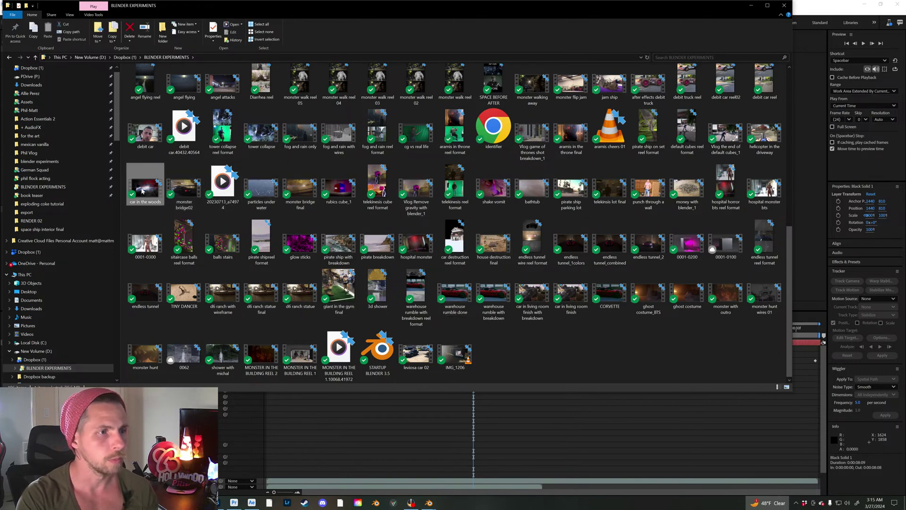
double_click(142, 191)
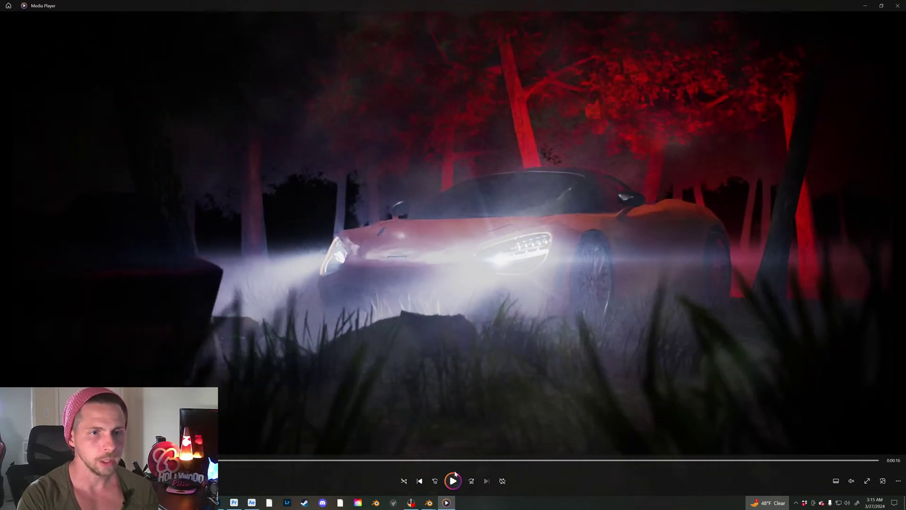
Step: Play the opening shot of the car in the woods, pausing to examine the headlight glow and flare
click(467, 426)
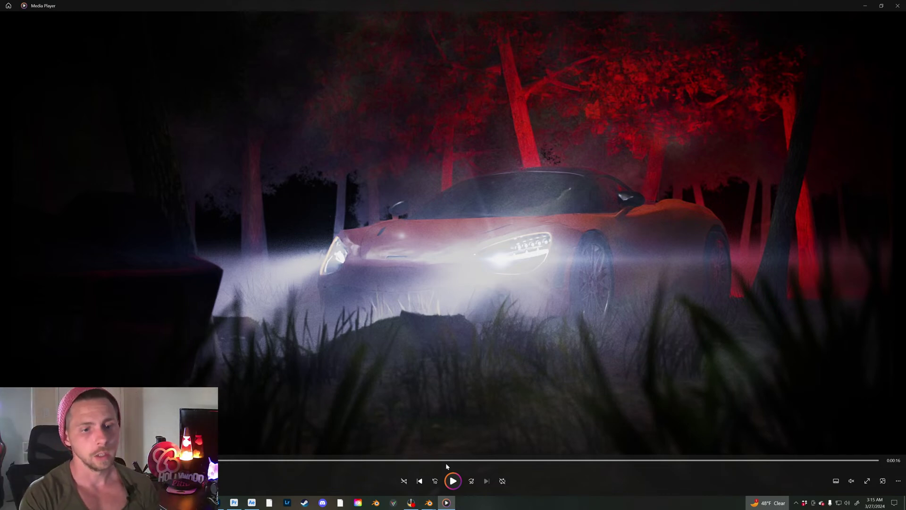
click(456, 488)
click(468, 409)
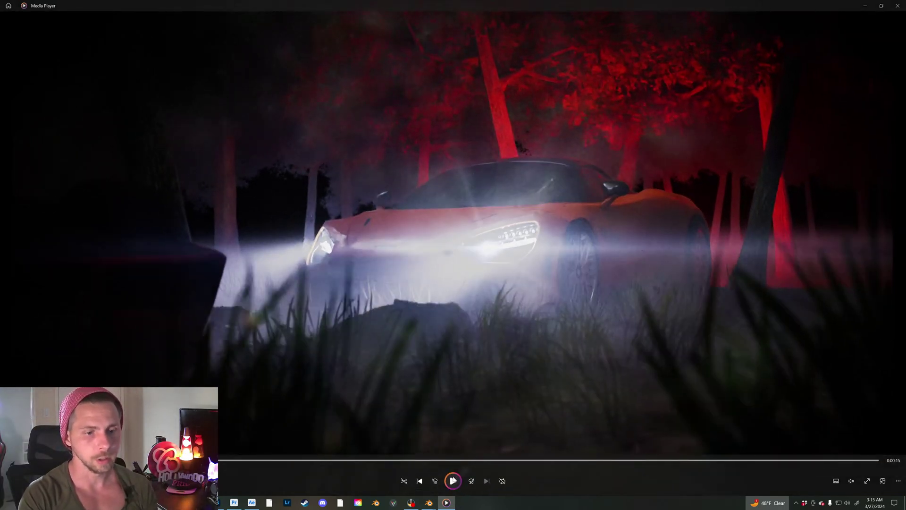
click(453, 481)
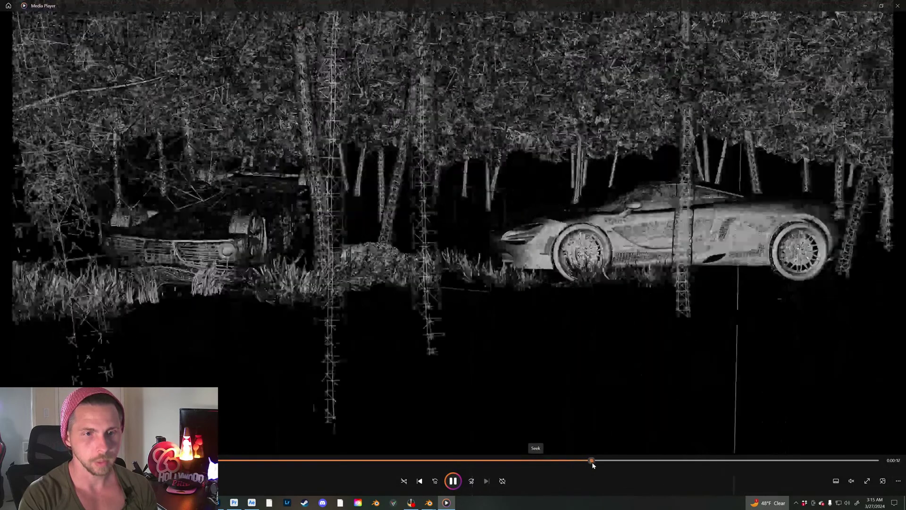
Step: Scrub between the lit car render and its wireframe breakdown to compare them, replay the shot and close the video
drag(592, 462, 363, 478)
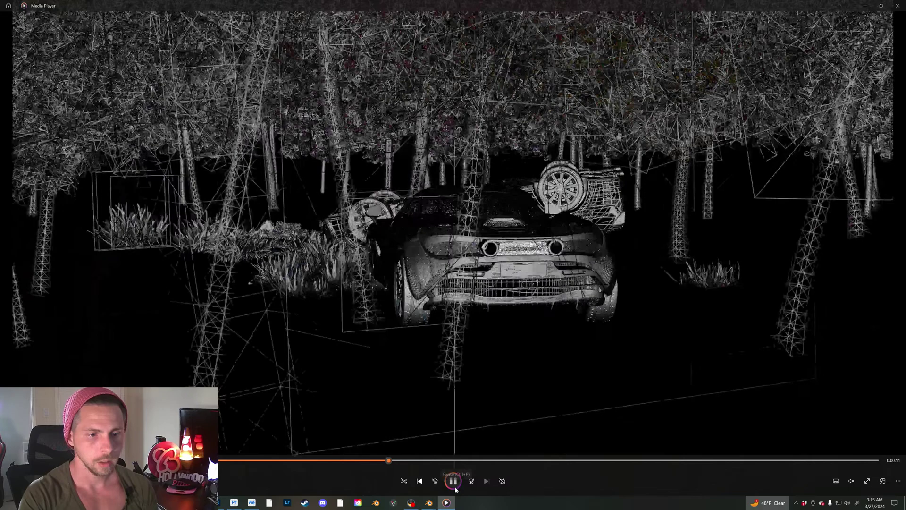
click(454, 484)
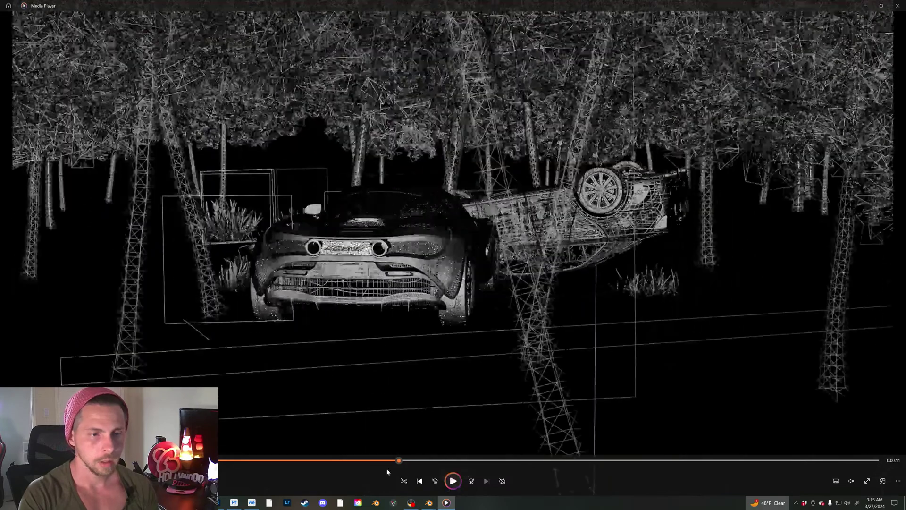
click(387, 461)
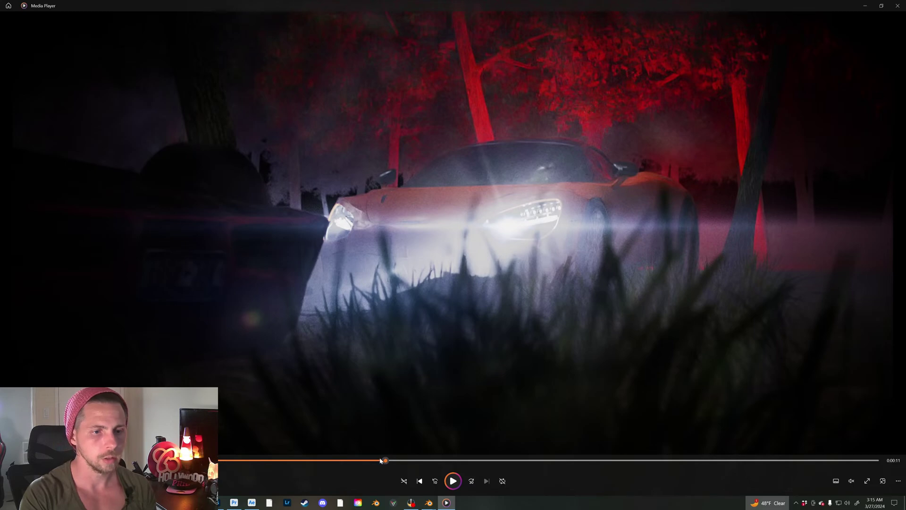
drag(380, 460, 453, 464)
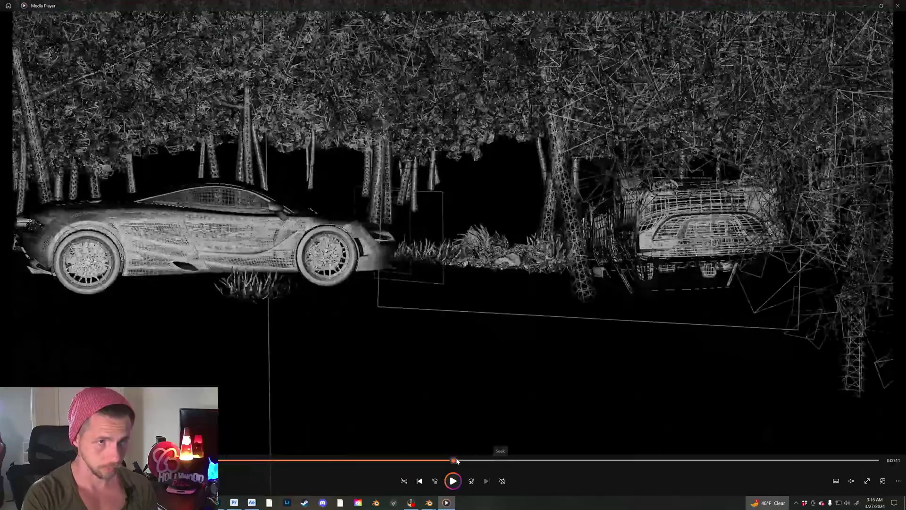
click(453, 481)
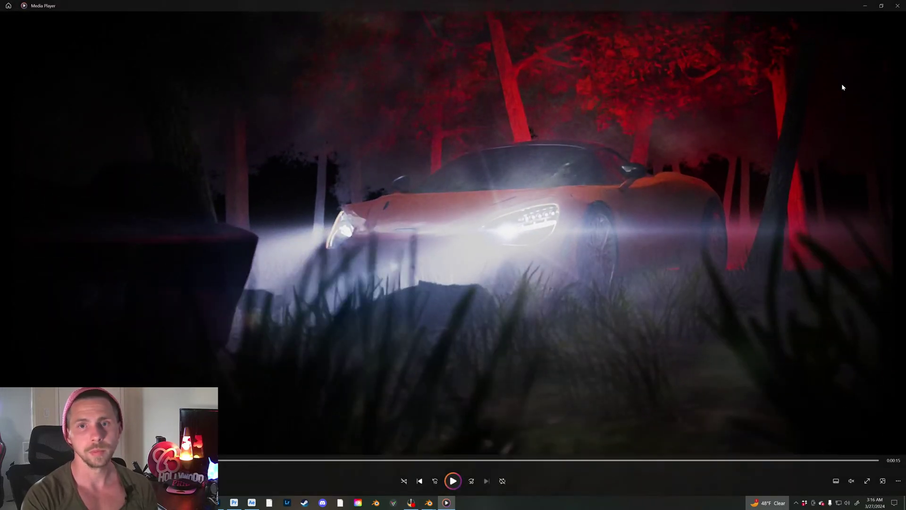
click(898, 5)
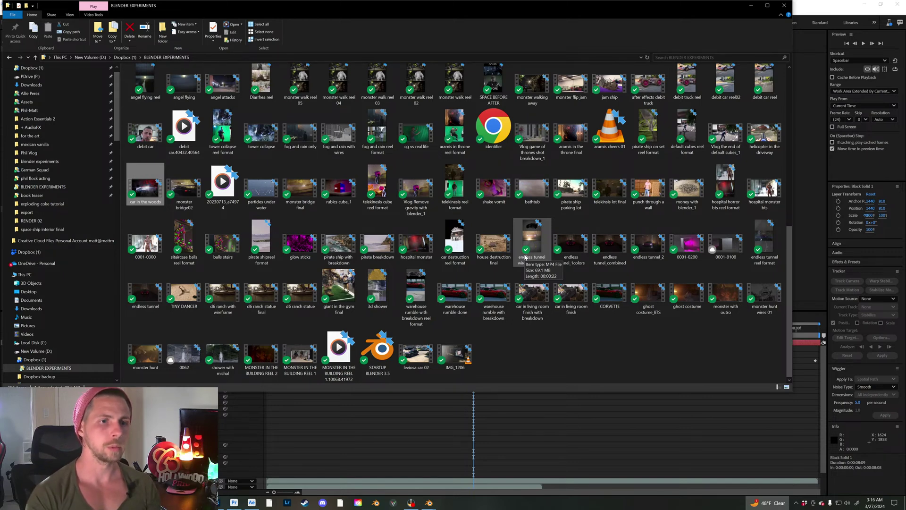
Step: Play the "pirate ship with breakdown" video, skip ahead to the model breakdown and close the video
click(346, 244)
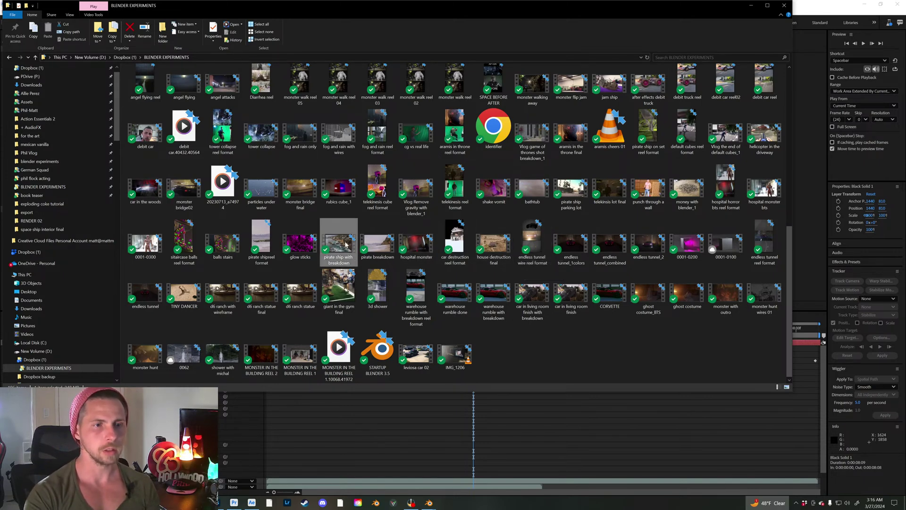
double_click(346, 244)
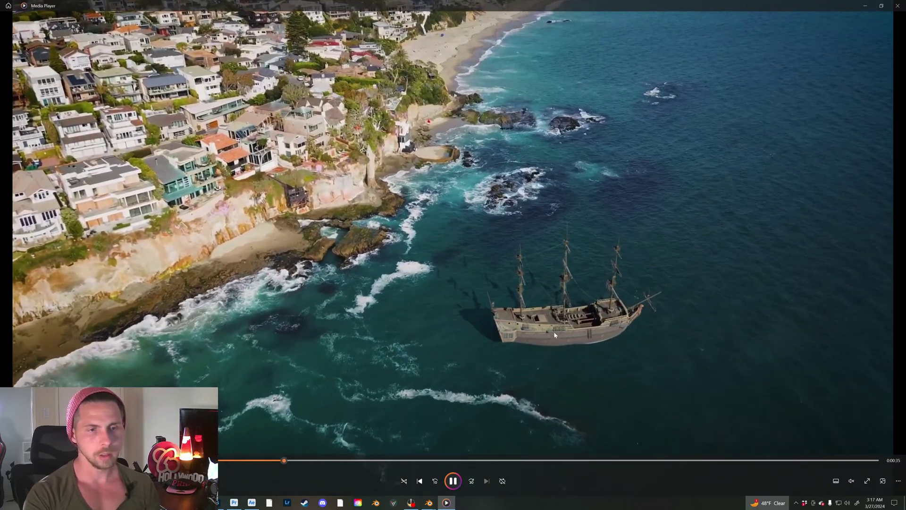
click(377, 460)
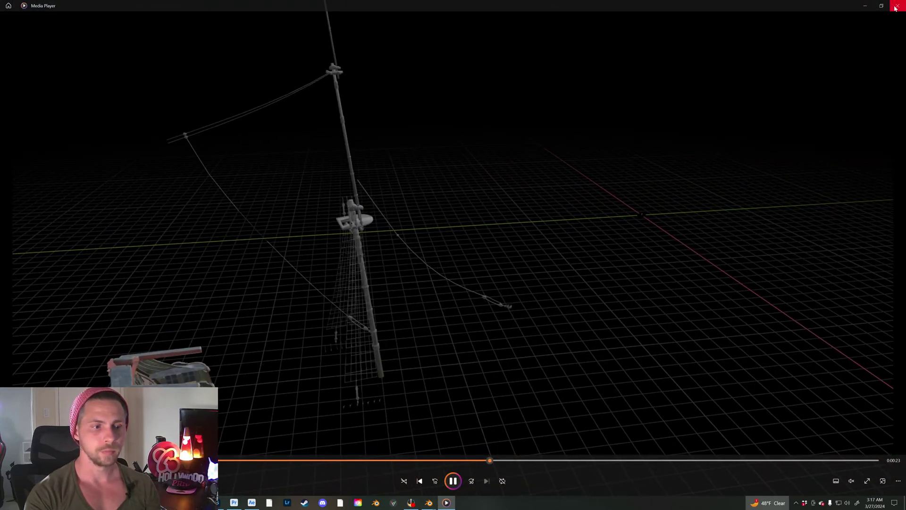
click(895, 6)
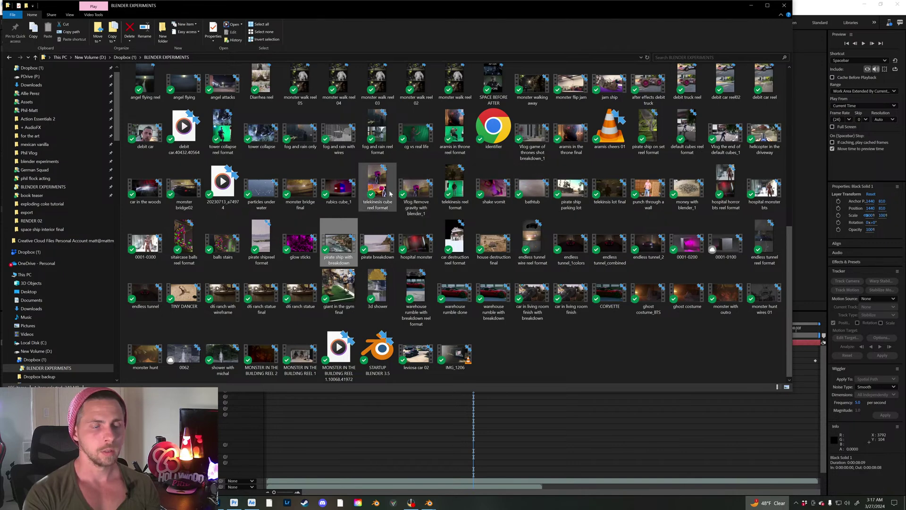
Step: Play the "rubics cube_1" video, pausing to examine the light reflections on the cube, play on and close it
click(342, 191)
double_click(342, 191)
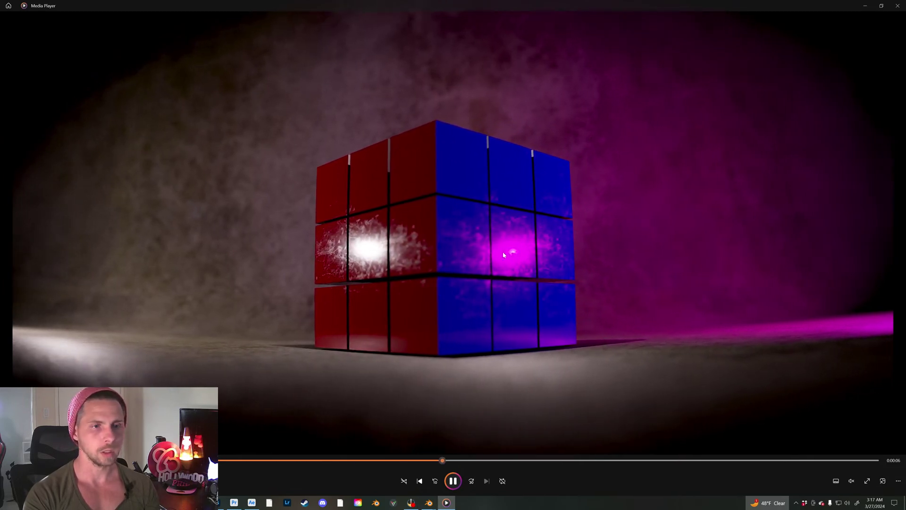
click(454, 480)
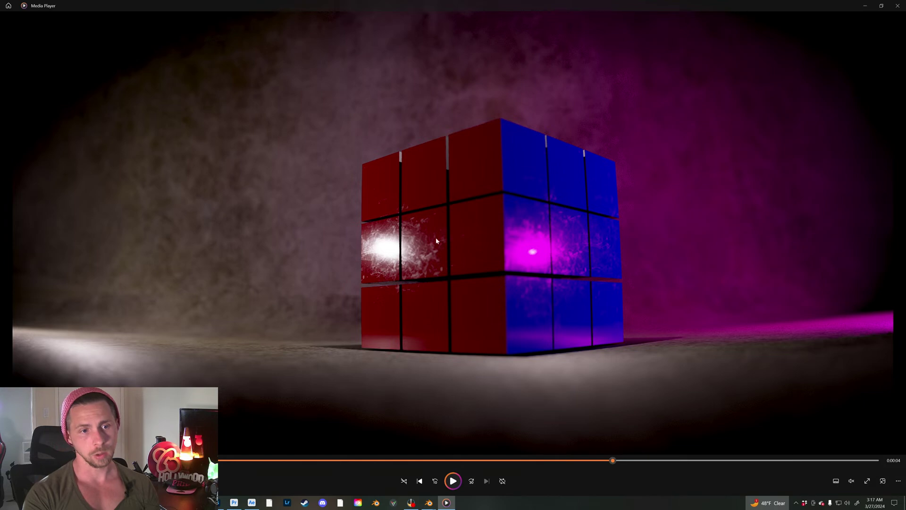
click(453, 480)
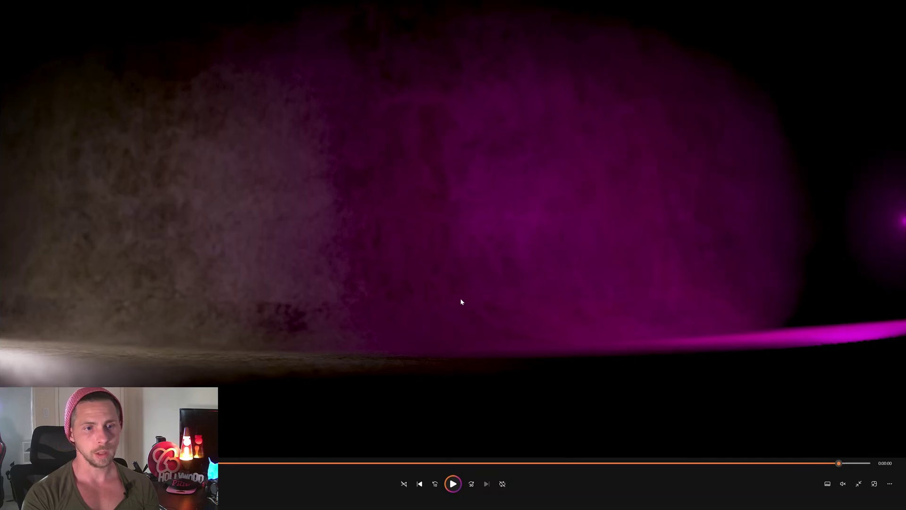
key(Escape)
click(899, 5)
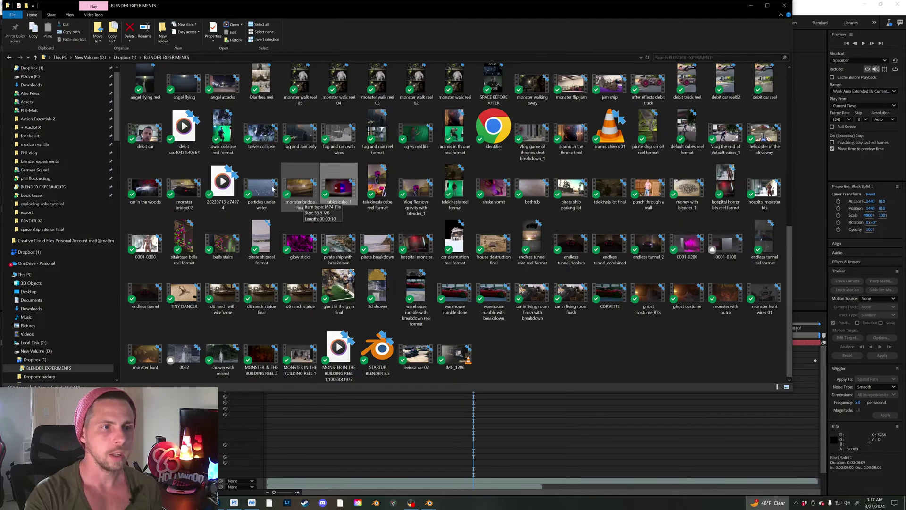
Step: Play the "monster bridge02" video and jump back near its start to review the black SUV shot
double_click(182, 187)
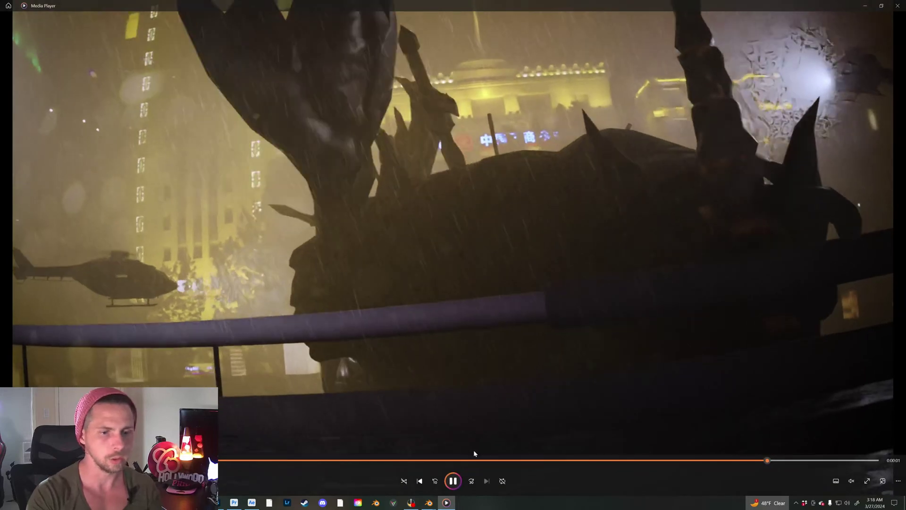
click(455, 460)
click(257, 460)
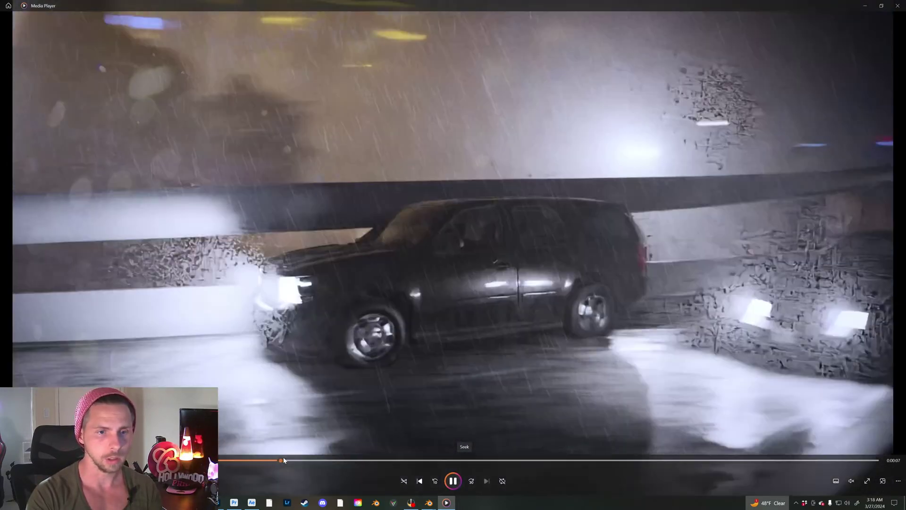
Step: Skip ahead in the "monster bridge02" video from the black SUV to the monster and helicopter shot and close the video
drag(282, 460, 527, 444)
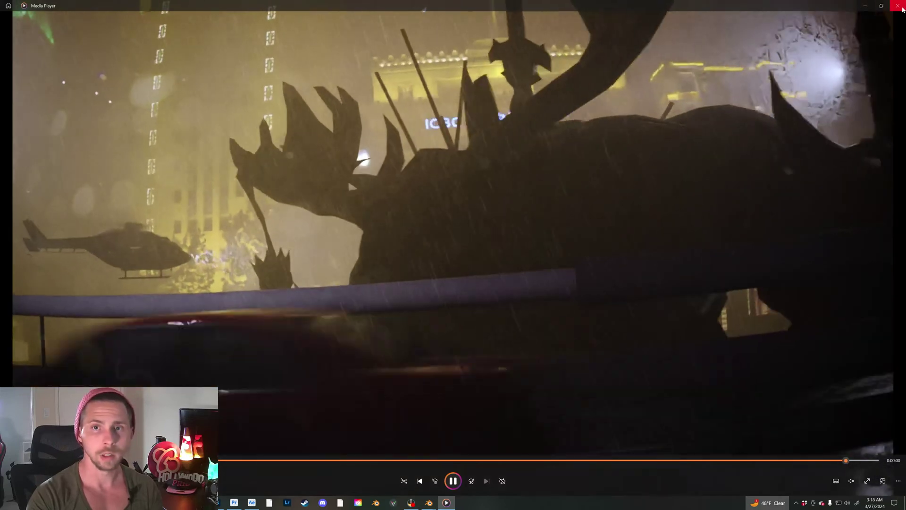
click(898, 6)
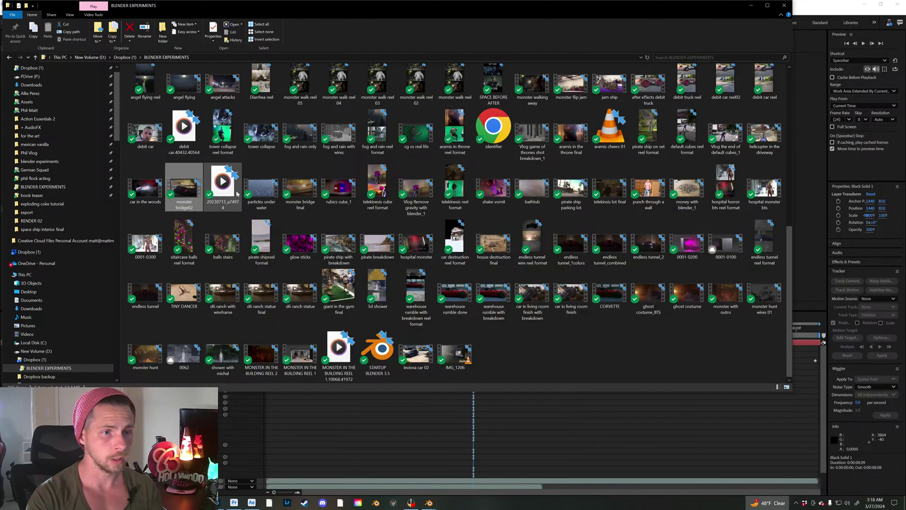
Step: Play the "monster bridge final" video, replay it from the start, pause on the helicopter spotlight to examine its flare full screen, and close it
double_click(300, 186)
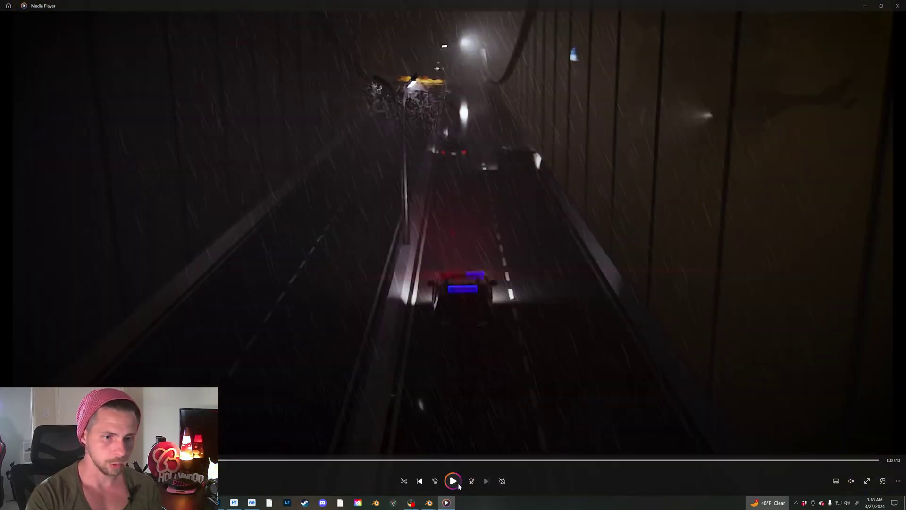
click(455, 482)
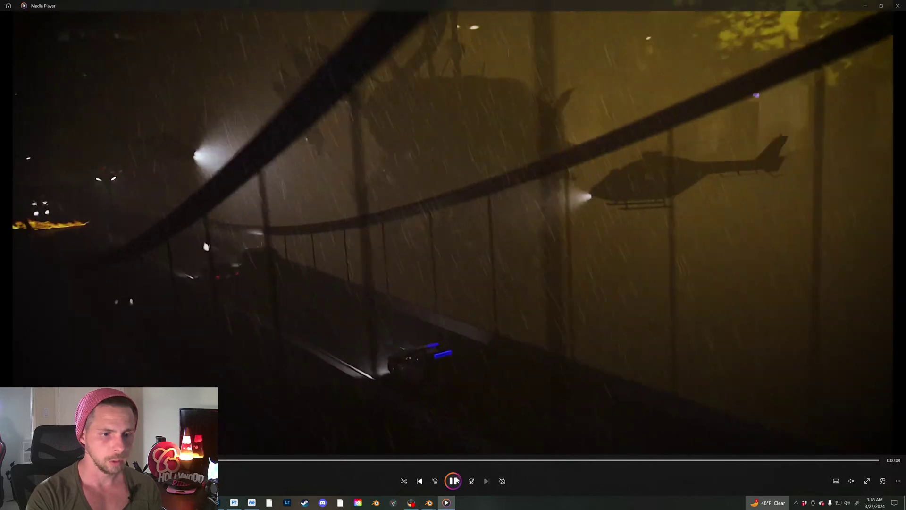
drag(228, 460, 98, 460)
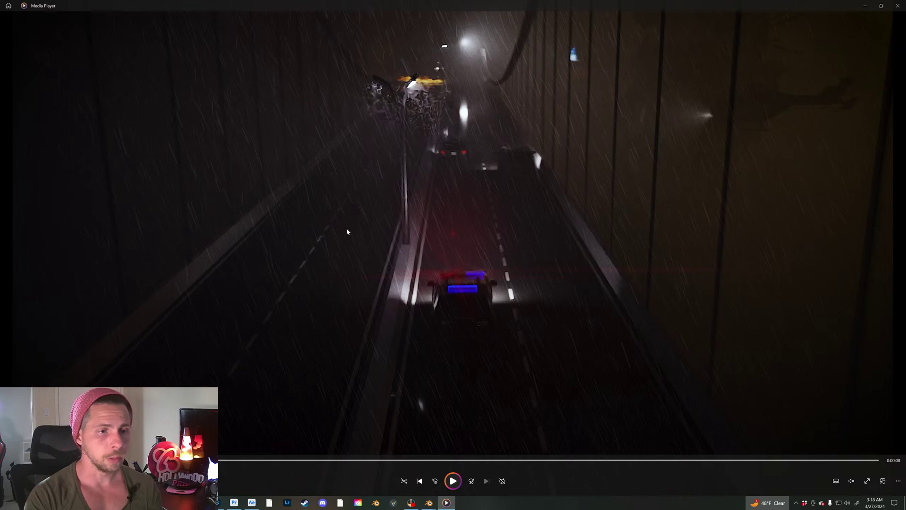
click(453, 482)
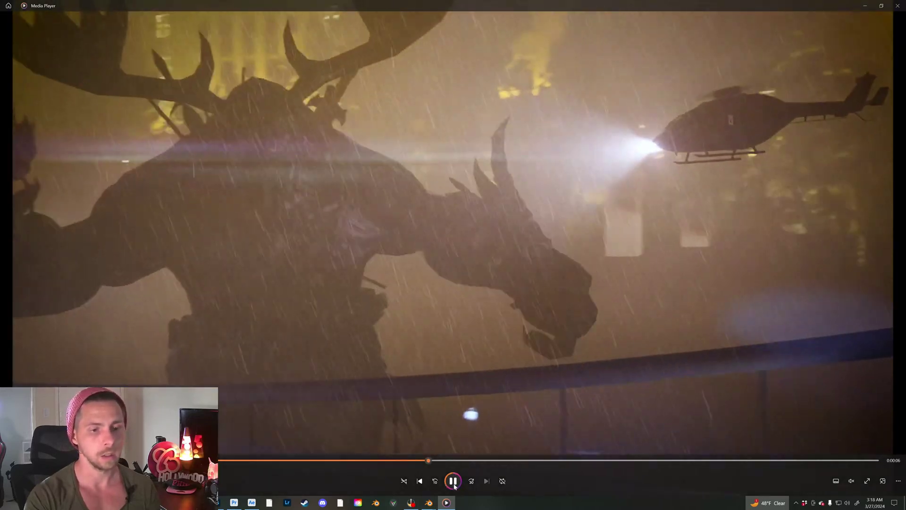
click(453, 481)
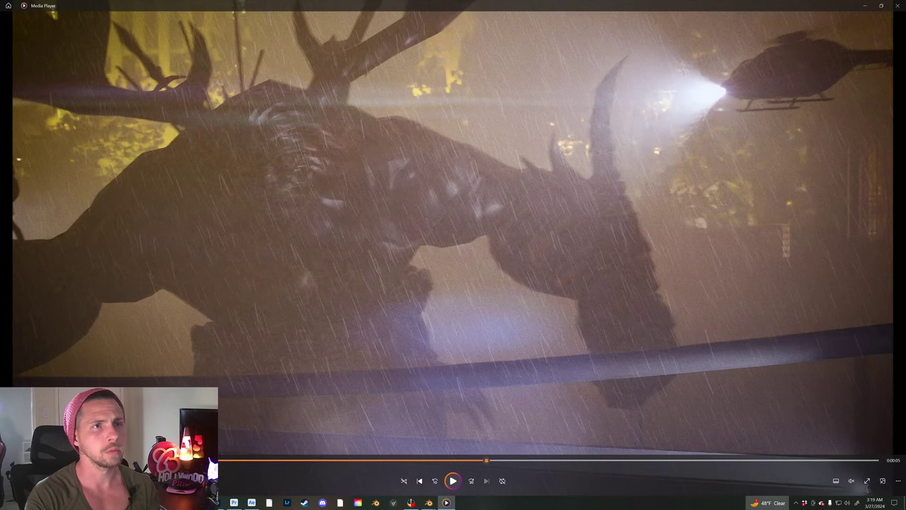
double_click(485, 336)
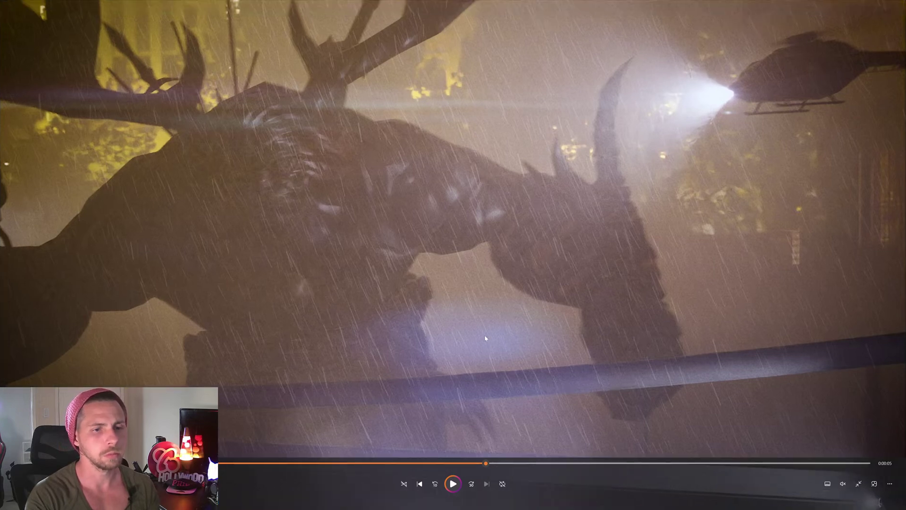
double_click(574, 244)
click(892, 8)
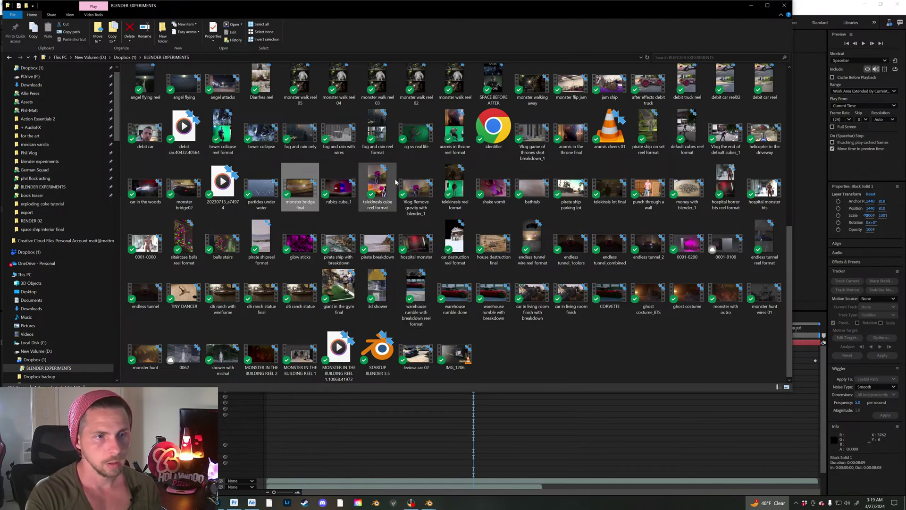
Step: Play the "telekinesis cube reel format" and "telekinesis reel format" videos briefly, closing each one
double_click(380, 187)
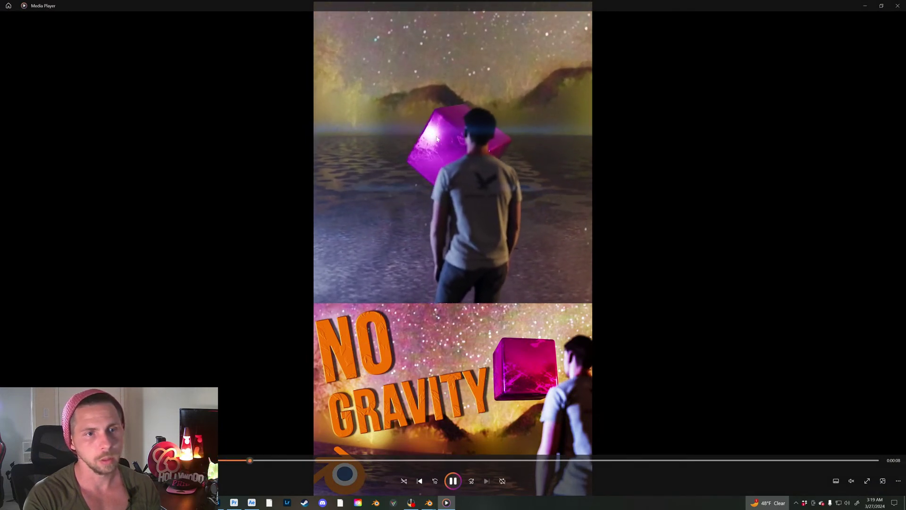
click(900, 4)
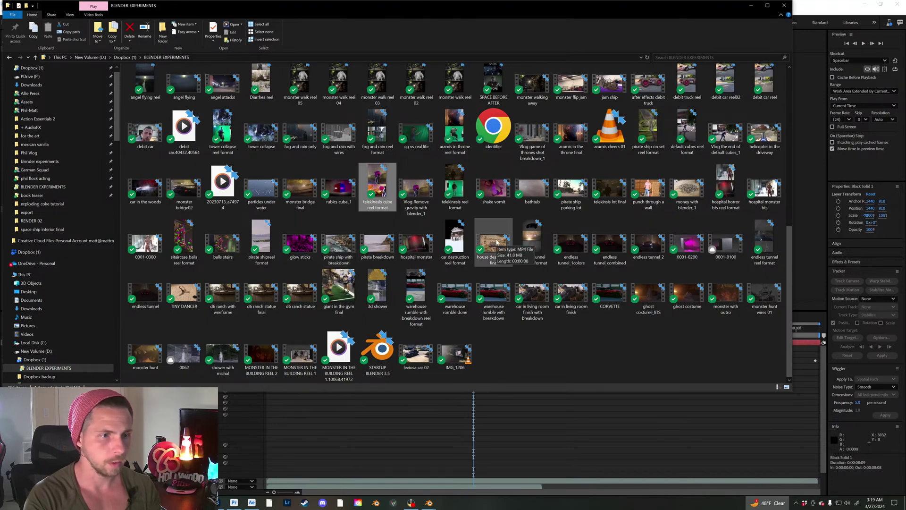
double_click(453, 184)
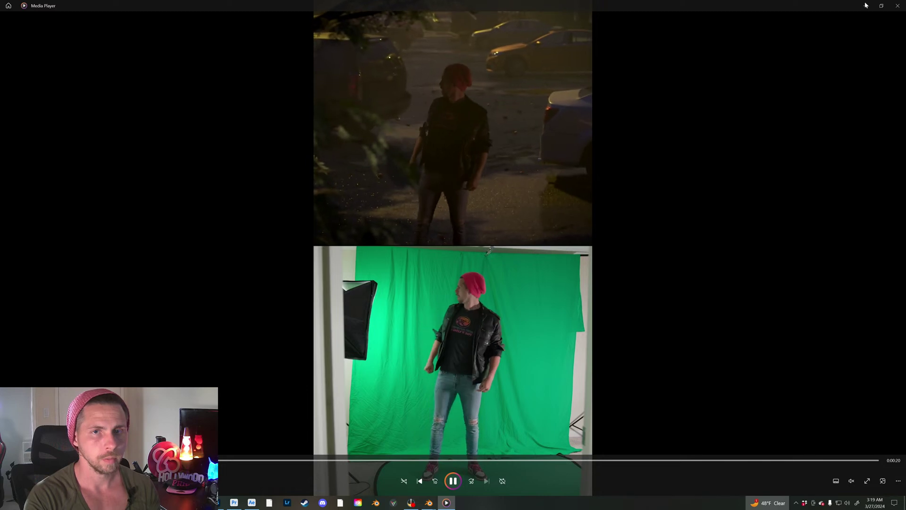
click(903, 4)
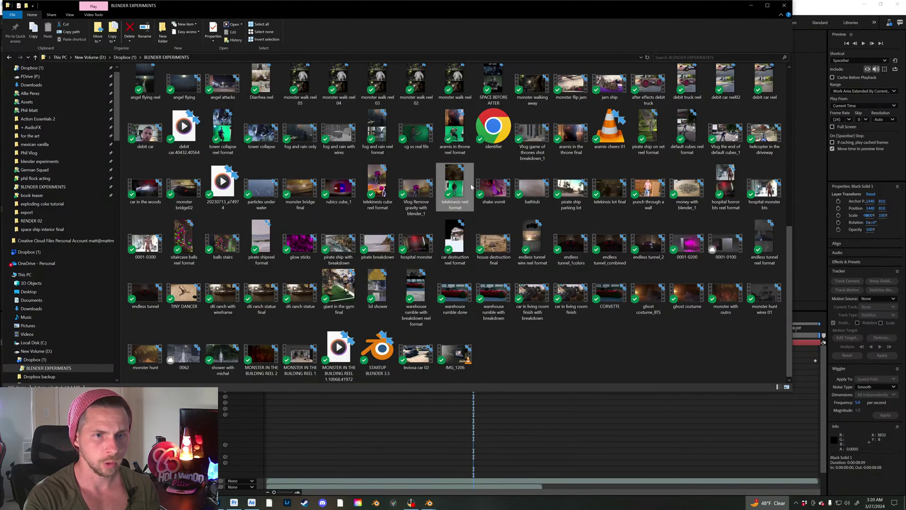
Step: Watch the "telekinesis lot final" and "Vlog Remove gravity with blender_1" videos, closing each one
double_click(594, 187)
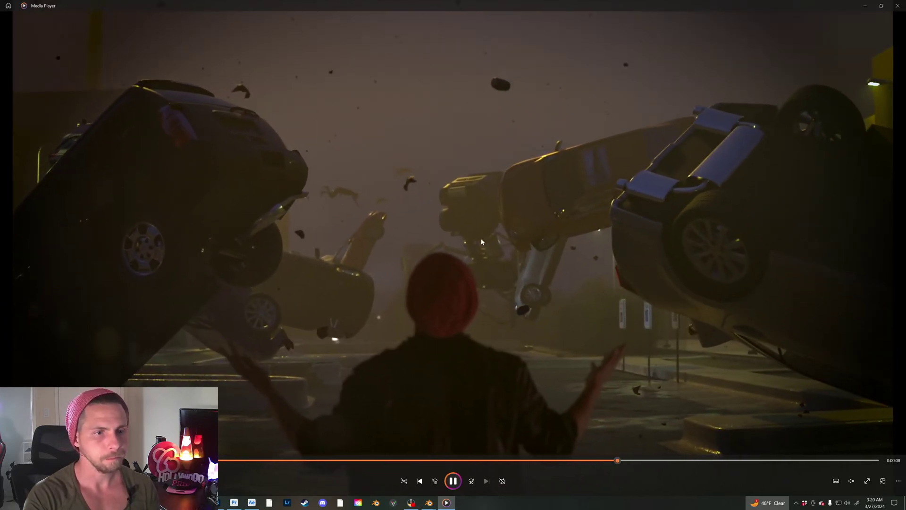
click(899, 5)
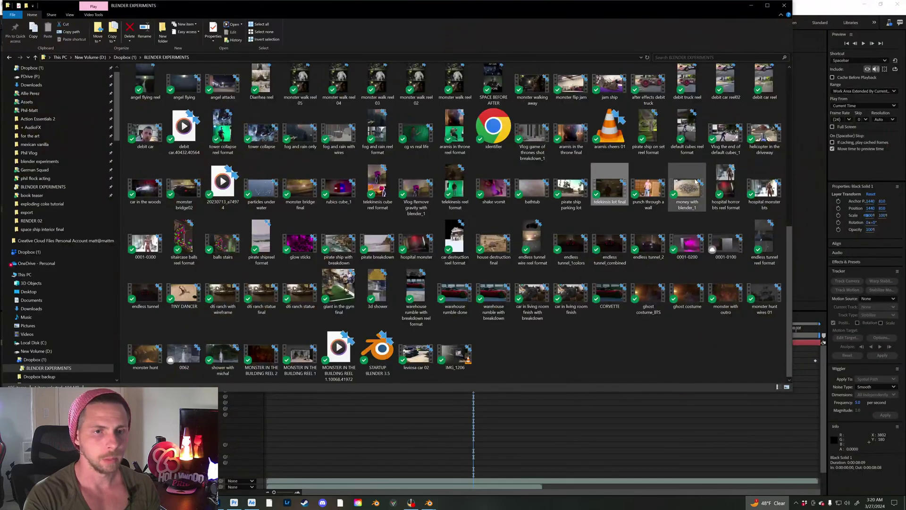
double_click(444, 194)
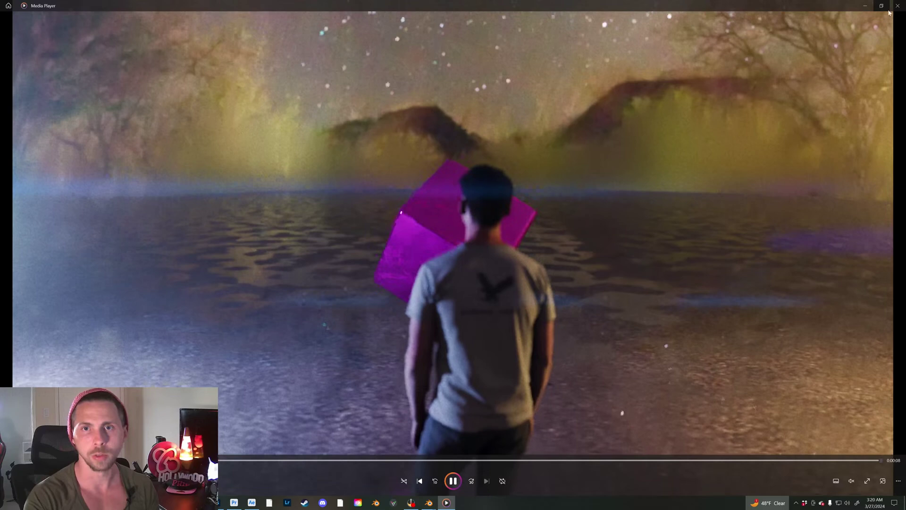
click(896, 6)
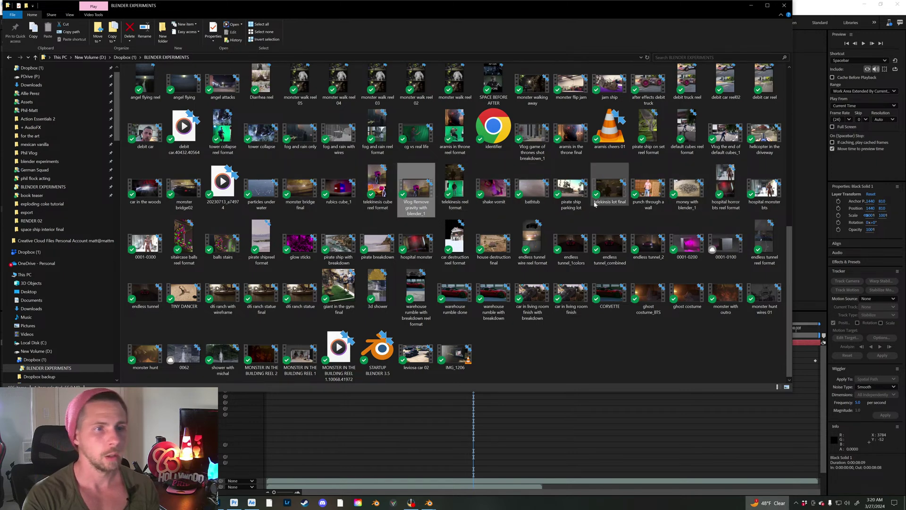
Step: Play the "particles under water" video and the "hospital monster" video, closing each one
double_click(268, 187)
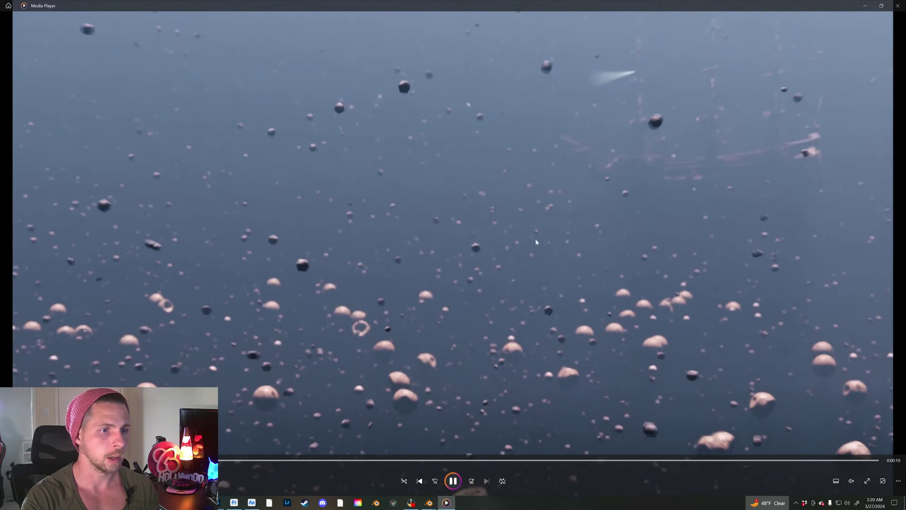
click(897, 6)
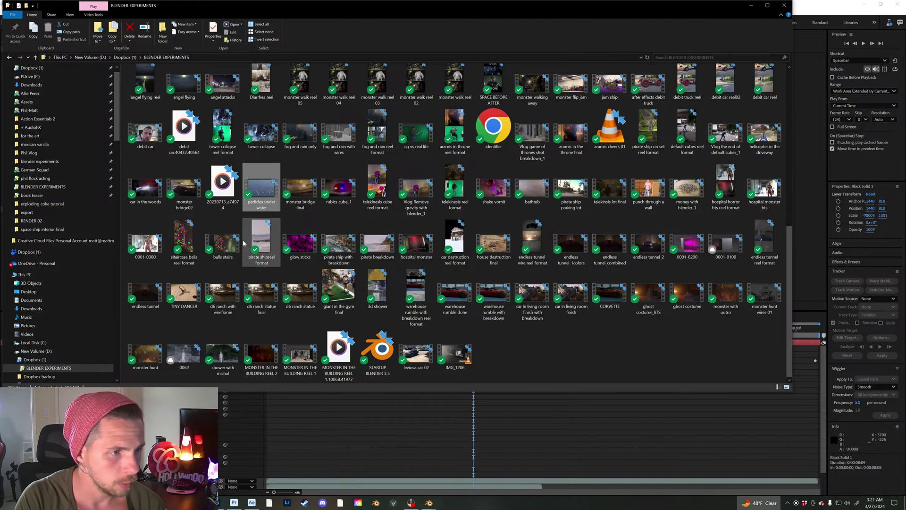
double_click(407, 241)
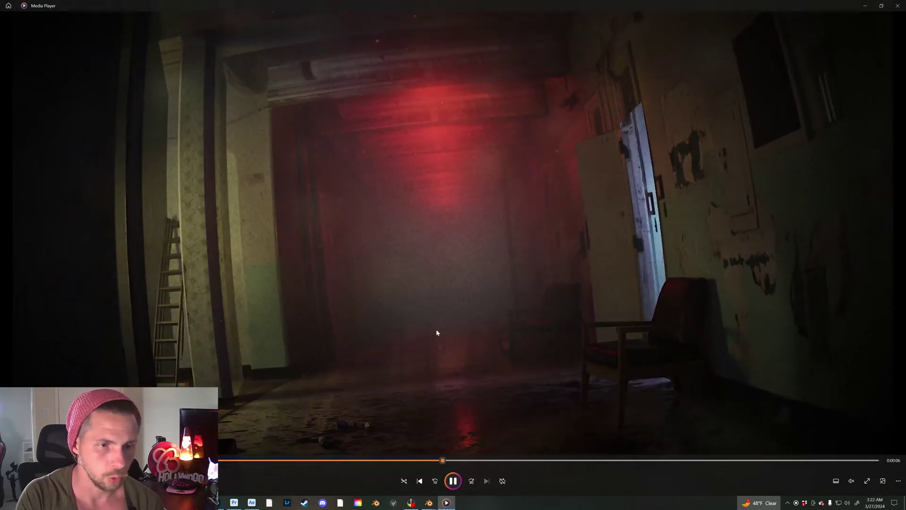
click(896, 7)
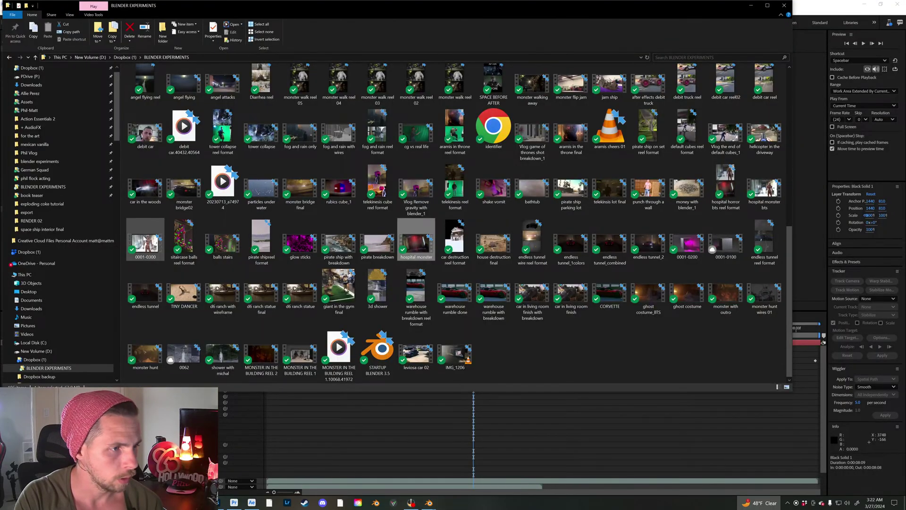
Step: Play the "0001-0300" video, pause it to examine the brightly lit hospital set and monster model, play on and close it
double_click(417, 242)
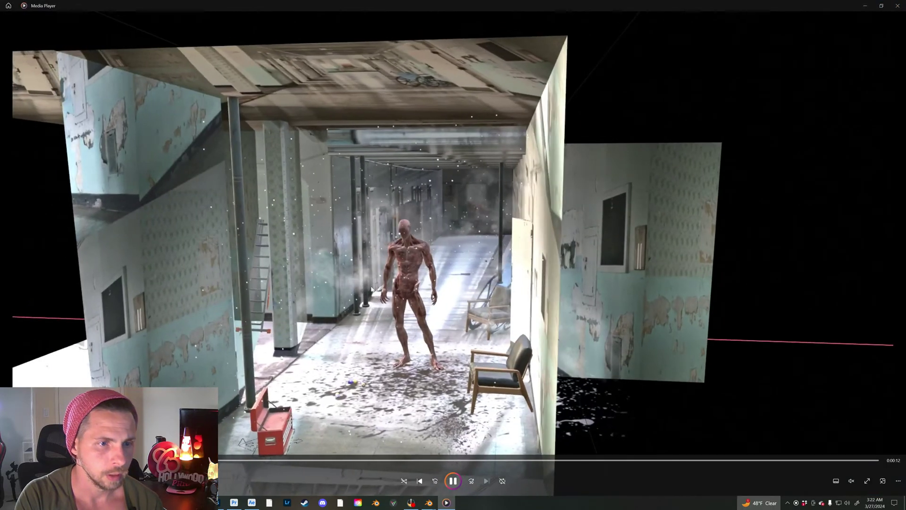
click(453, 480)
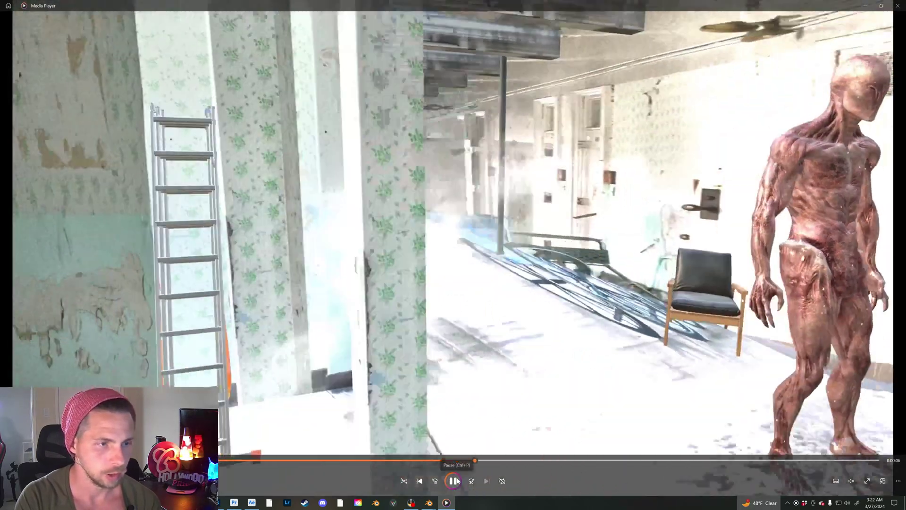
click(458, 479)
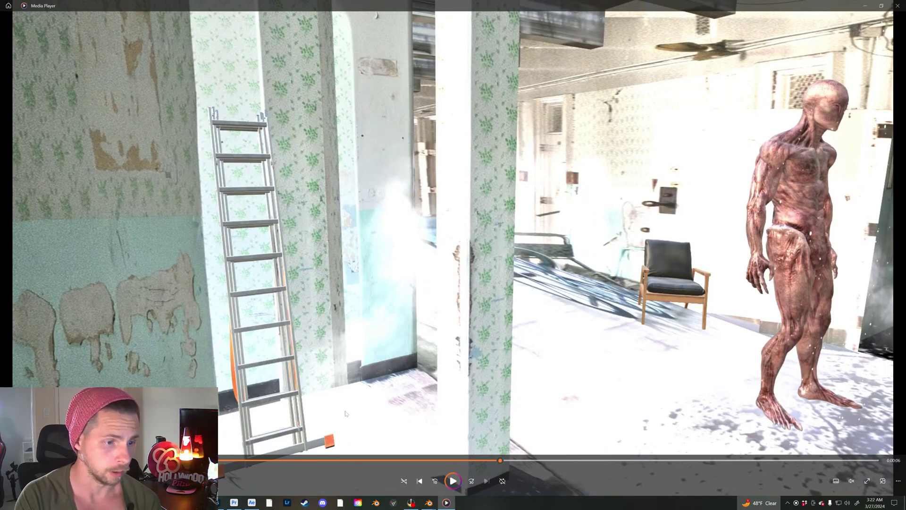
click(454, 481)
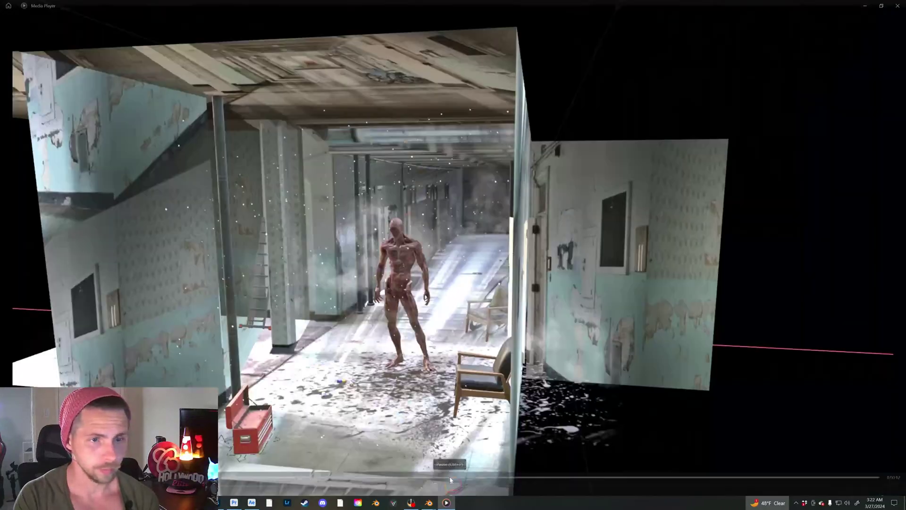
click(897, 5)
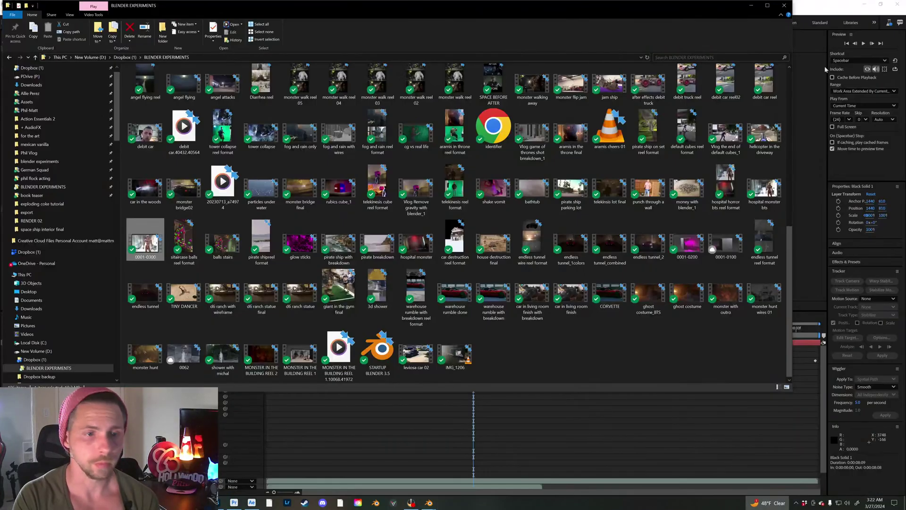
Step: Replay the "hospital monster" video to review the red backlight behind the creature and close it
click(425, 245)
double_click(425, 245)
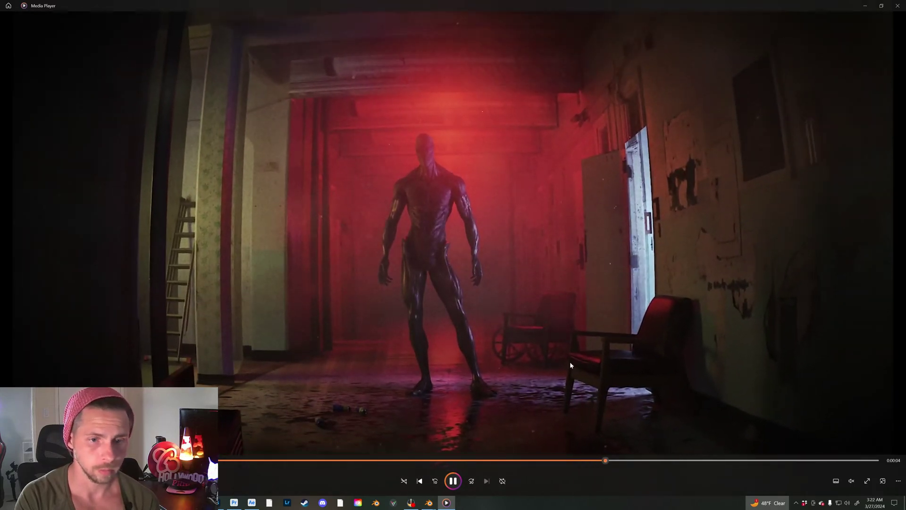
click(898, 5)
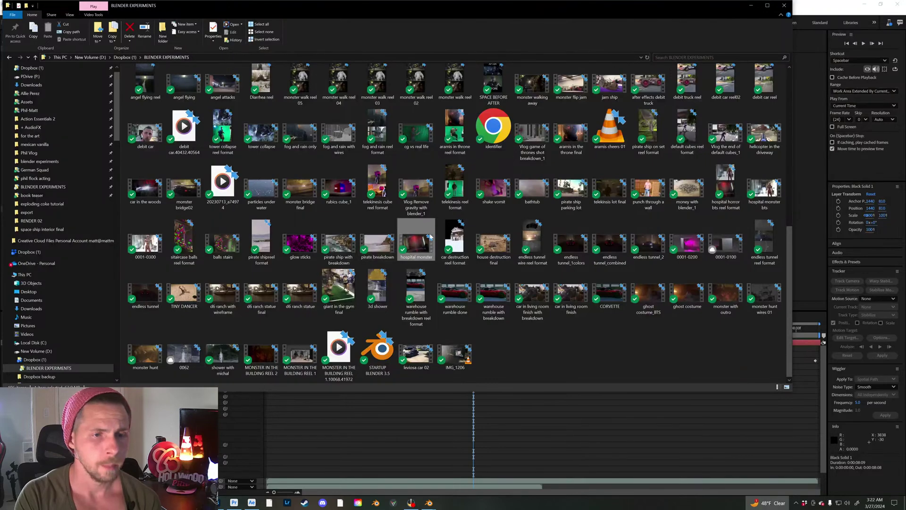
Step: Play the "space ship interior" video from the top of the BLENDER EXPERIMENTS folder, pause it and rewind to its opening frame
scroll(430, 245, up, 15)
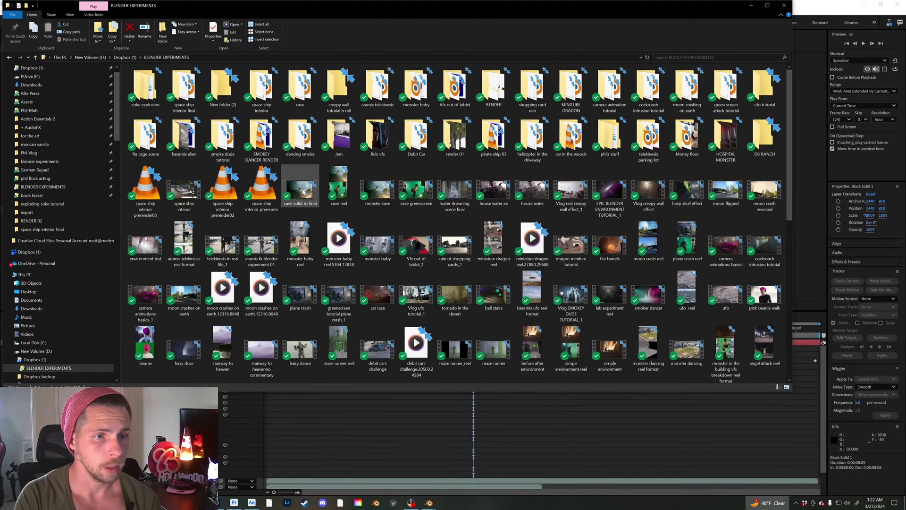
double_click(191, 194)
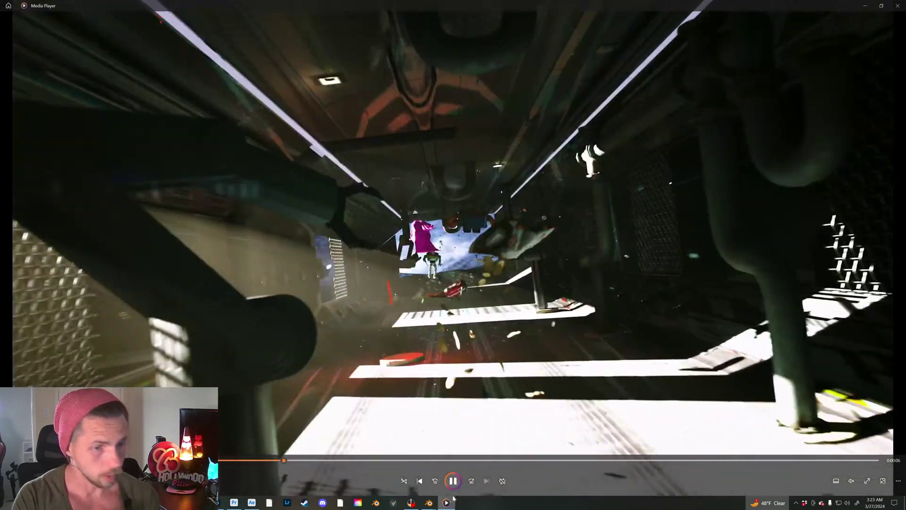
click(453, 481)
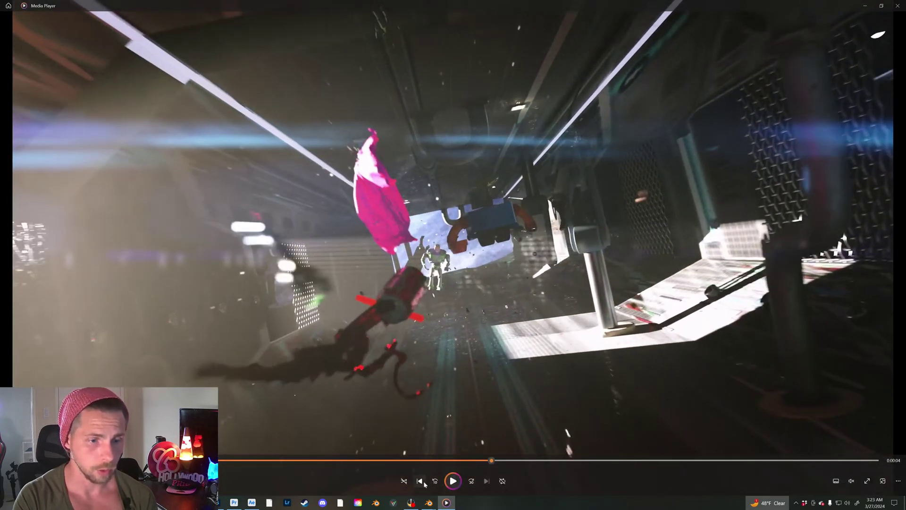
drag(377, 461, 155, 460)
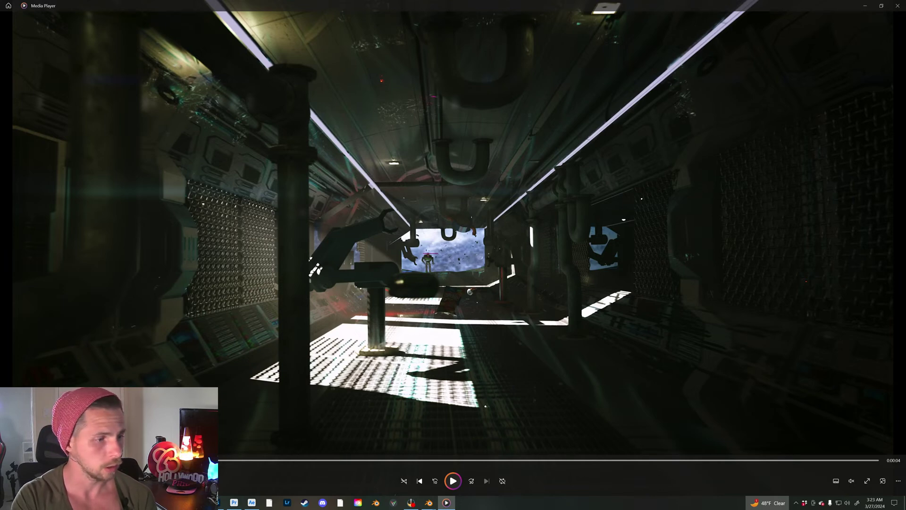
Step: Scrub back and forth through the paused spaceship shot to examine the blue lens flare streaks and the floating objects
drag(165, 471, 240, 473)
drag(336, 471, 458, 460)
drag(460, 408, 393, 426)
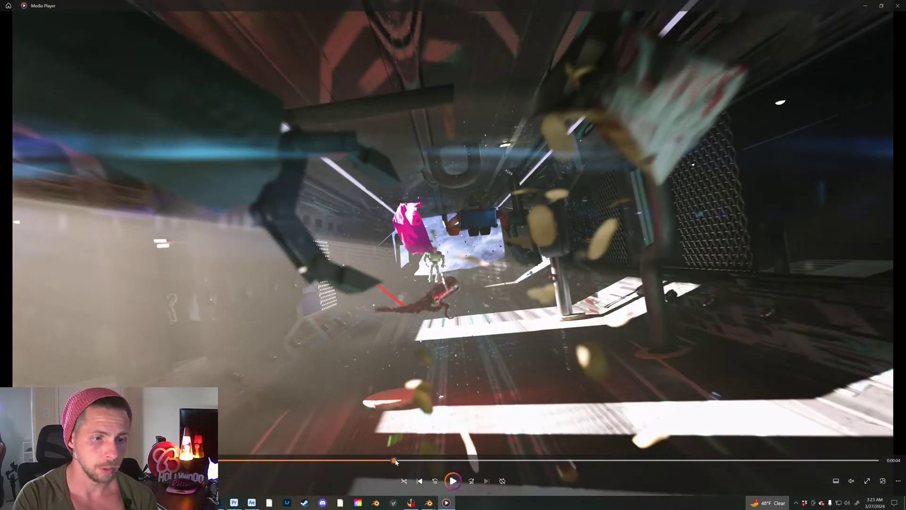
drag(394, 460, 502, 466)
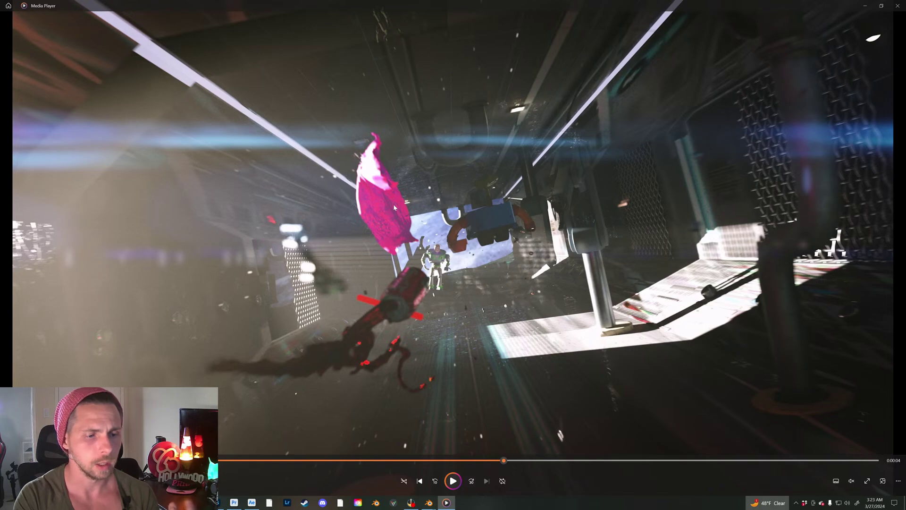
drag(506, 461, 609, 424)
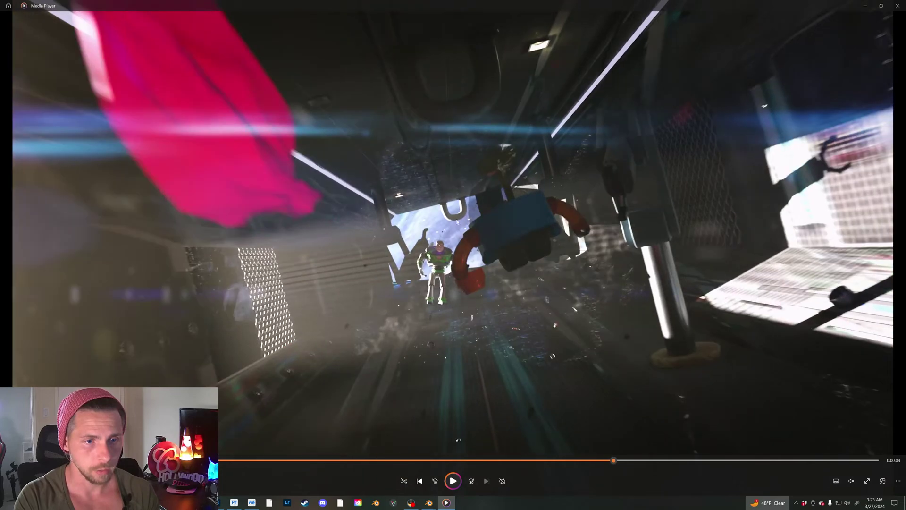
Step: Play the rest of the paused spaceship shot and close the video
click(453, 480)
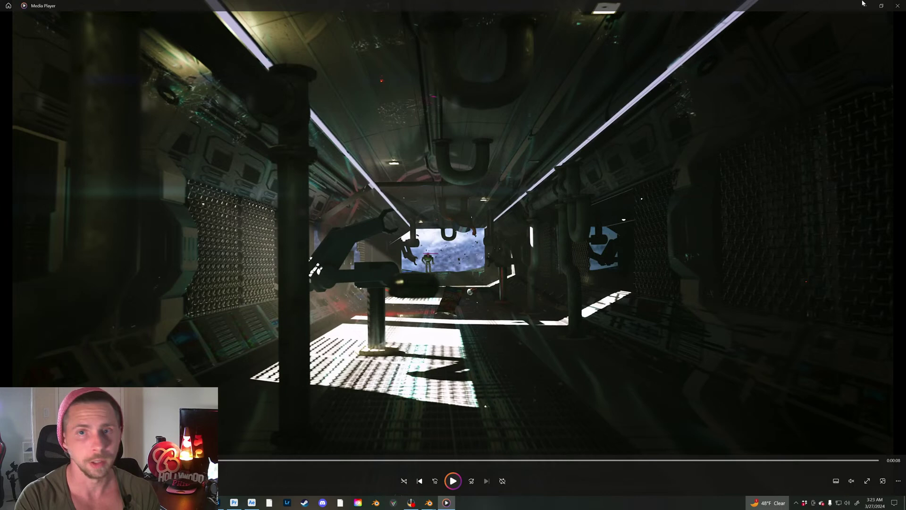
click(897, 5)
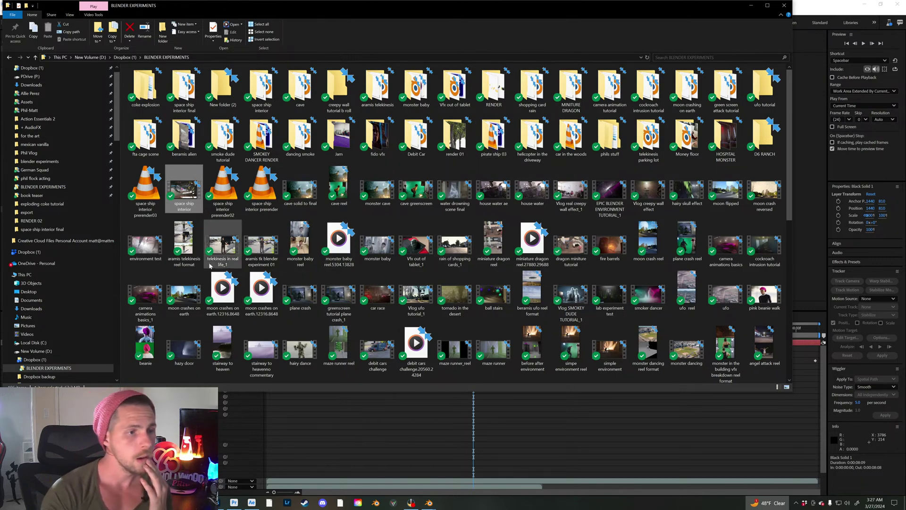
Step: Play the "telekinesis in real life_1" video, pause it, scrub back to examine the floating cars and their shadows, and close it
scroll(227, 264, down, 2)
scroll(236, 269, up, 2)
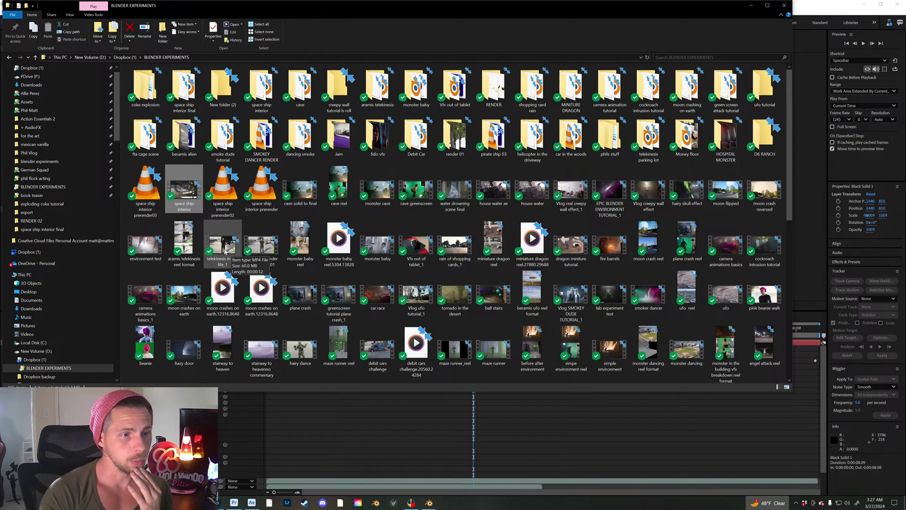
double_click(193, 242)
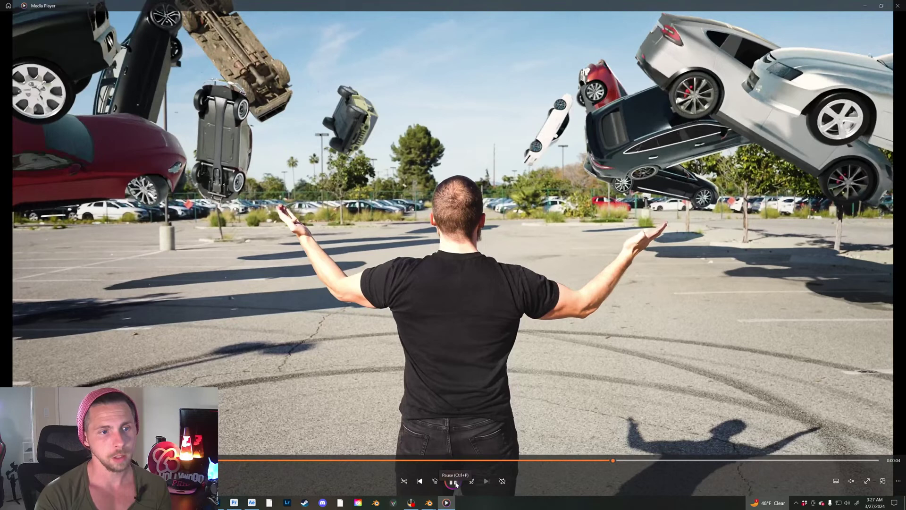
click(453, 482)
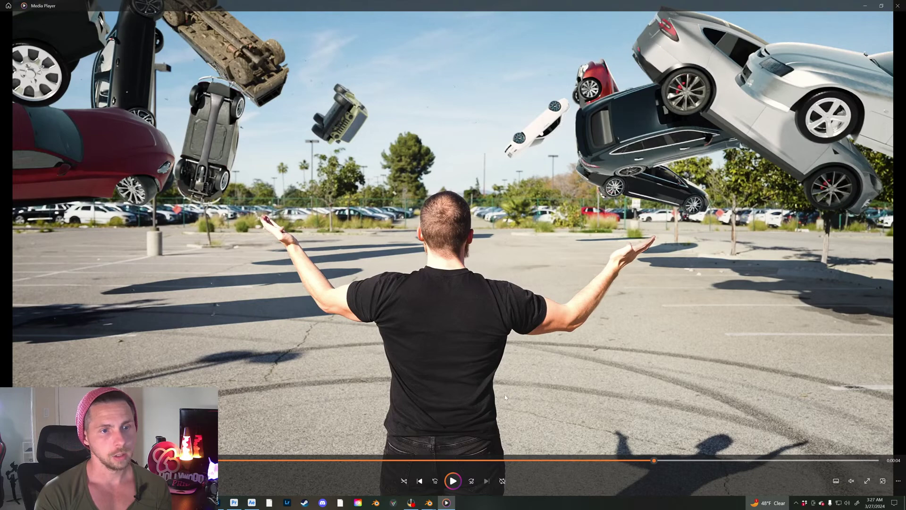
drag(477, 460, 428, 461)
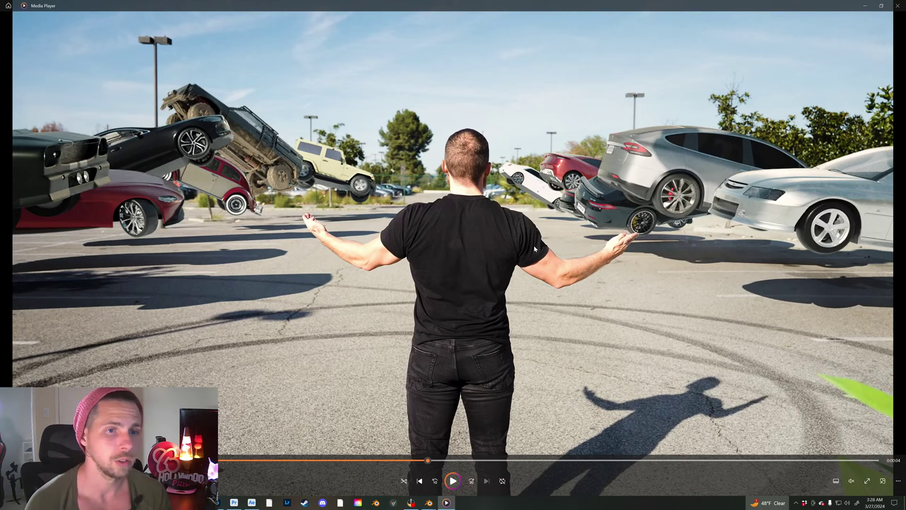
click(897, 5)
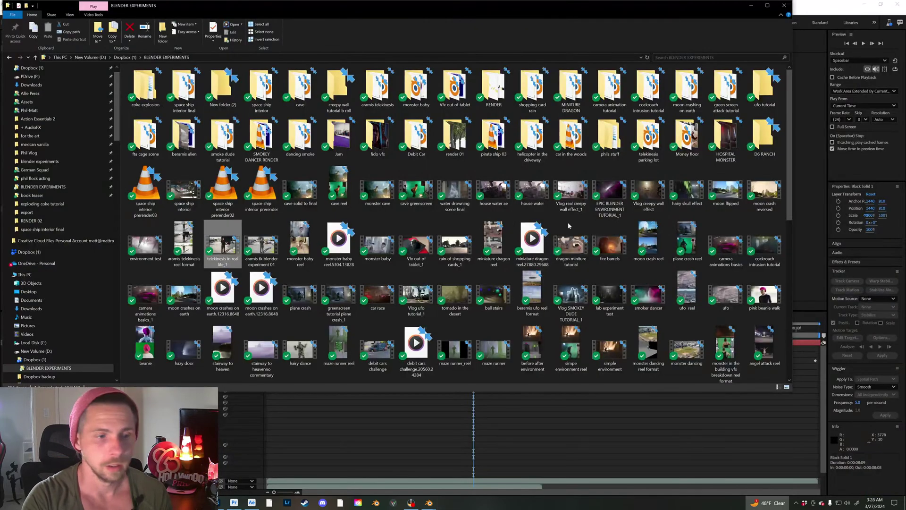
Step: Replay the "space ship interior" video, close it, and watch part of the "Vlog ufo tutorial_1" video before closing that too
double_click(182, 191)
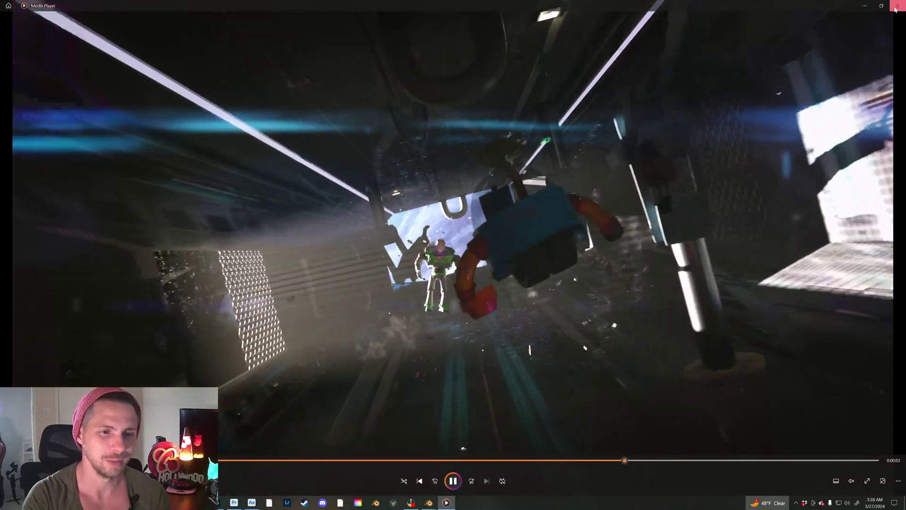
click(895, 8)
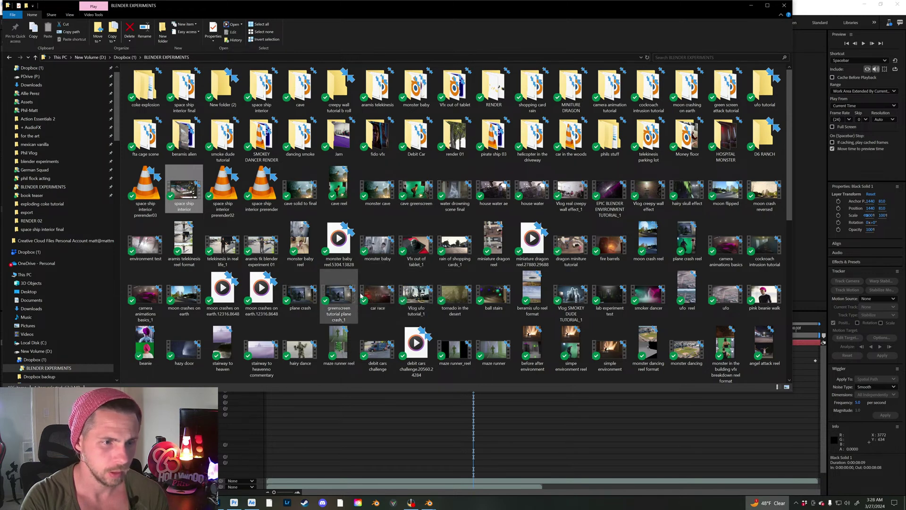
double_click(401, 292)
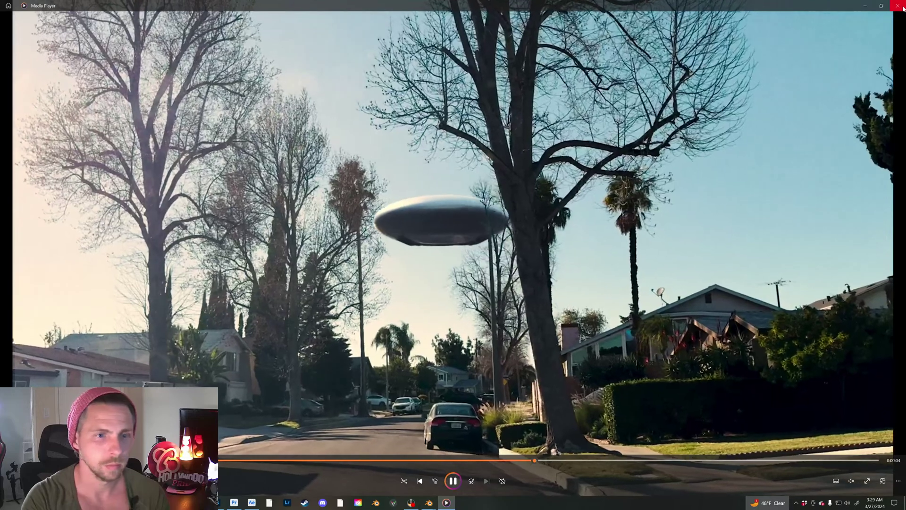
click(898, 6)
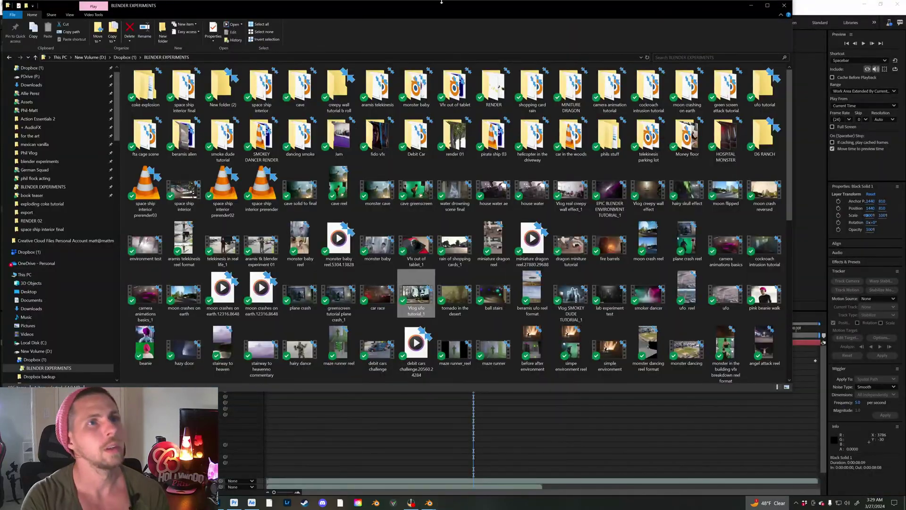
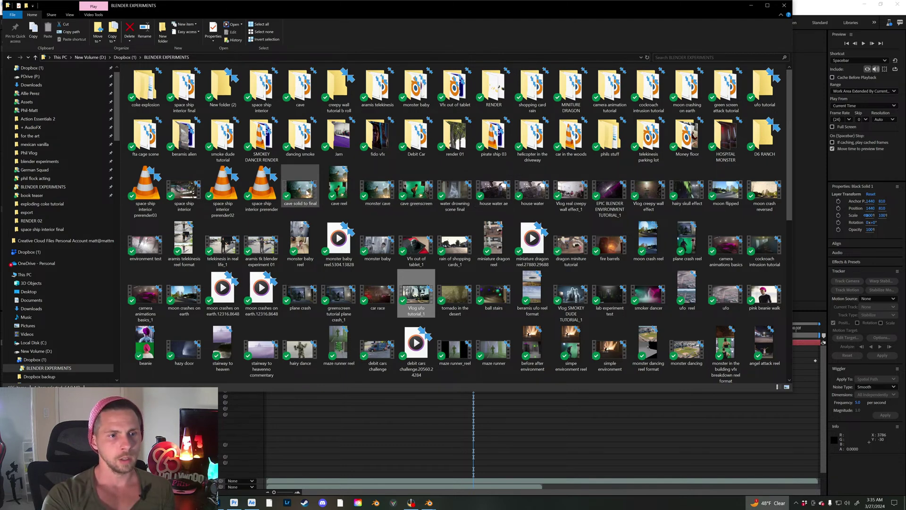
Step: Play the "monster cave" video, pause it to examine the firelit woman against the cool cave light, play on and close it
double_click(375, 197)
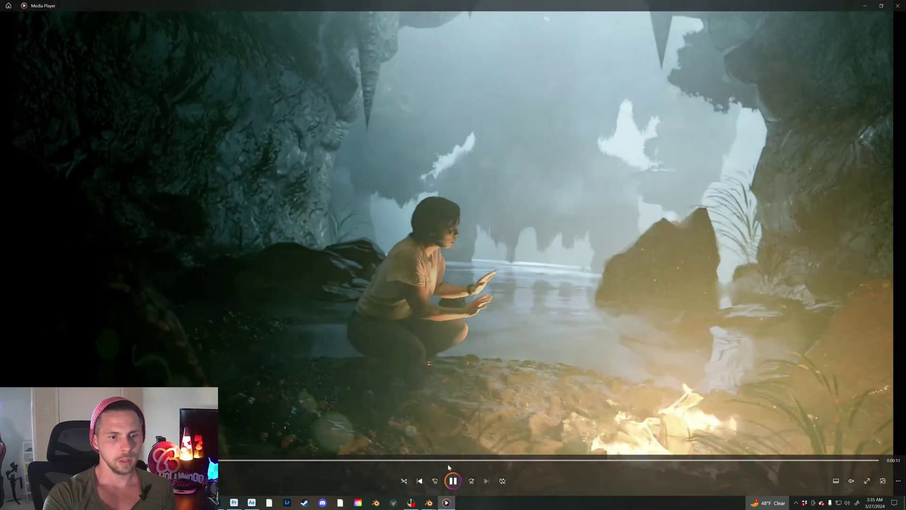
click(453, 481)
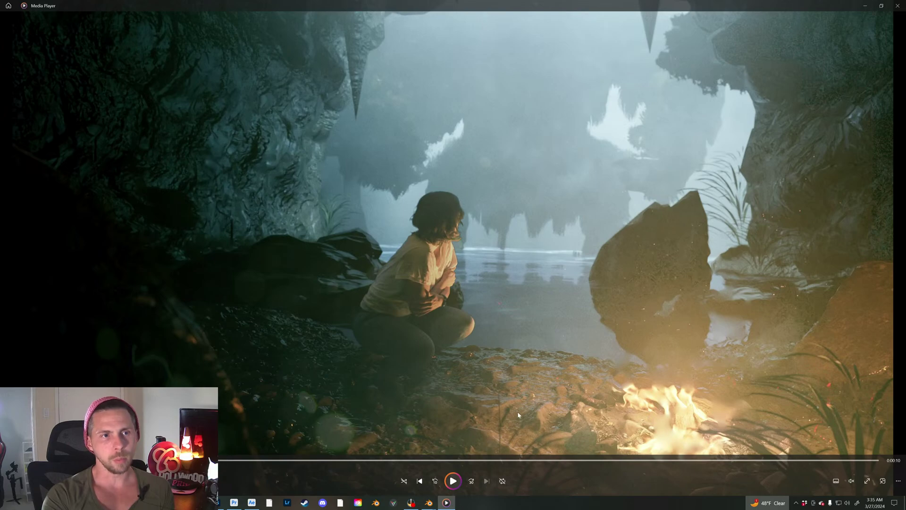
click(452, 480)
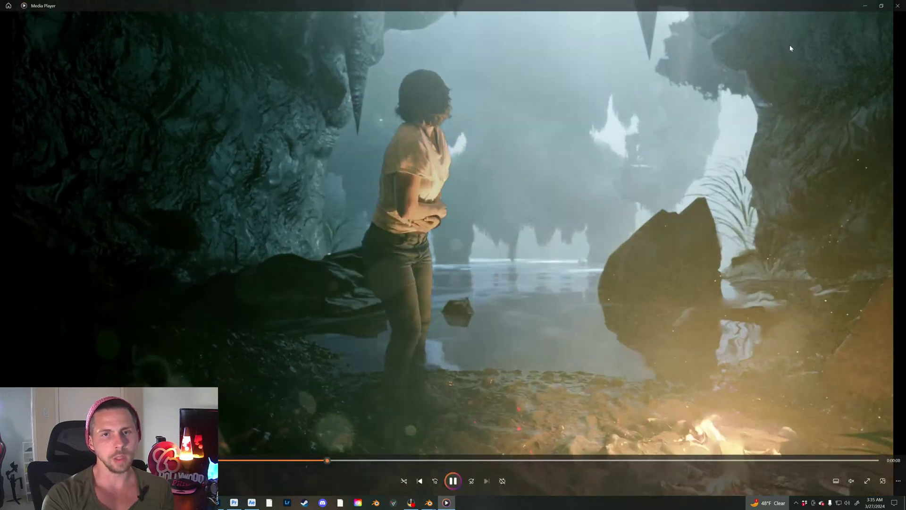
click(897, 5)
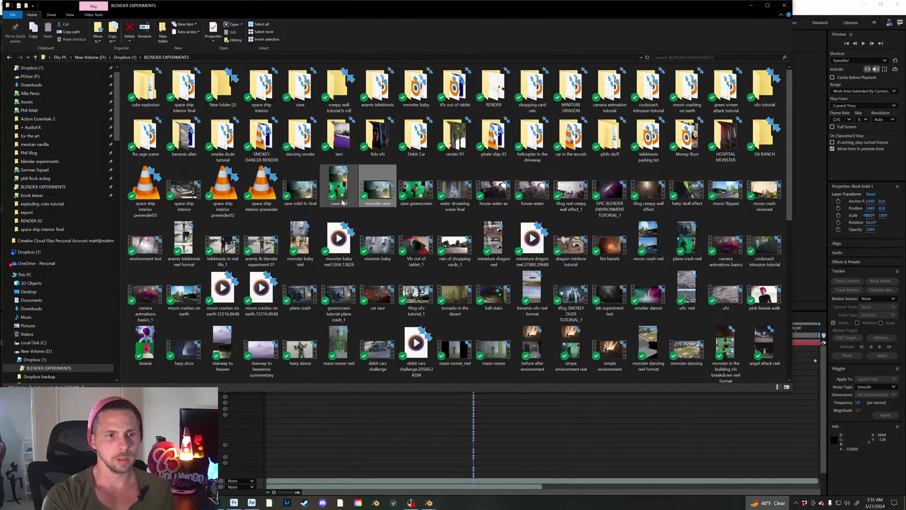